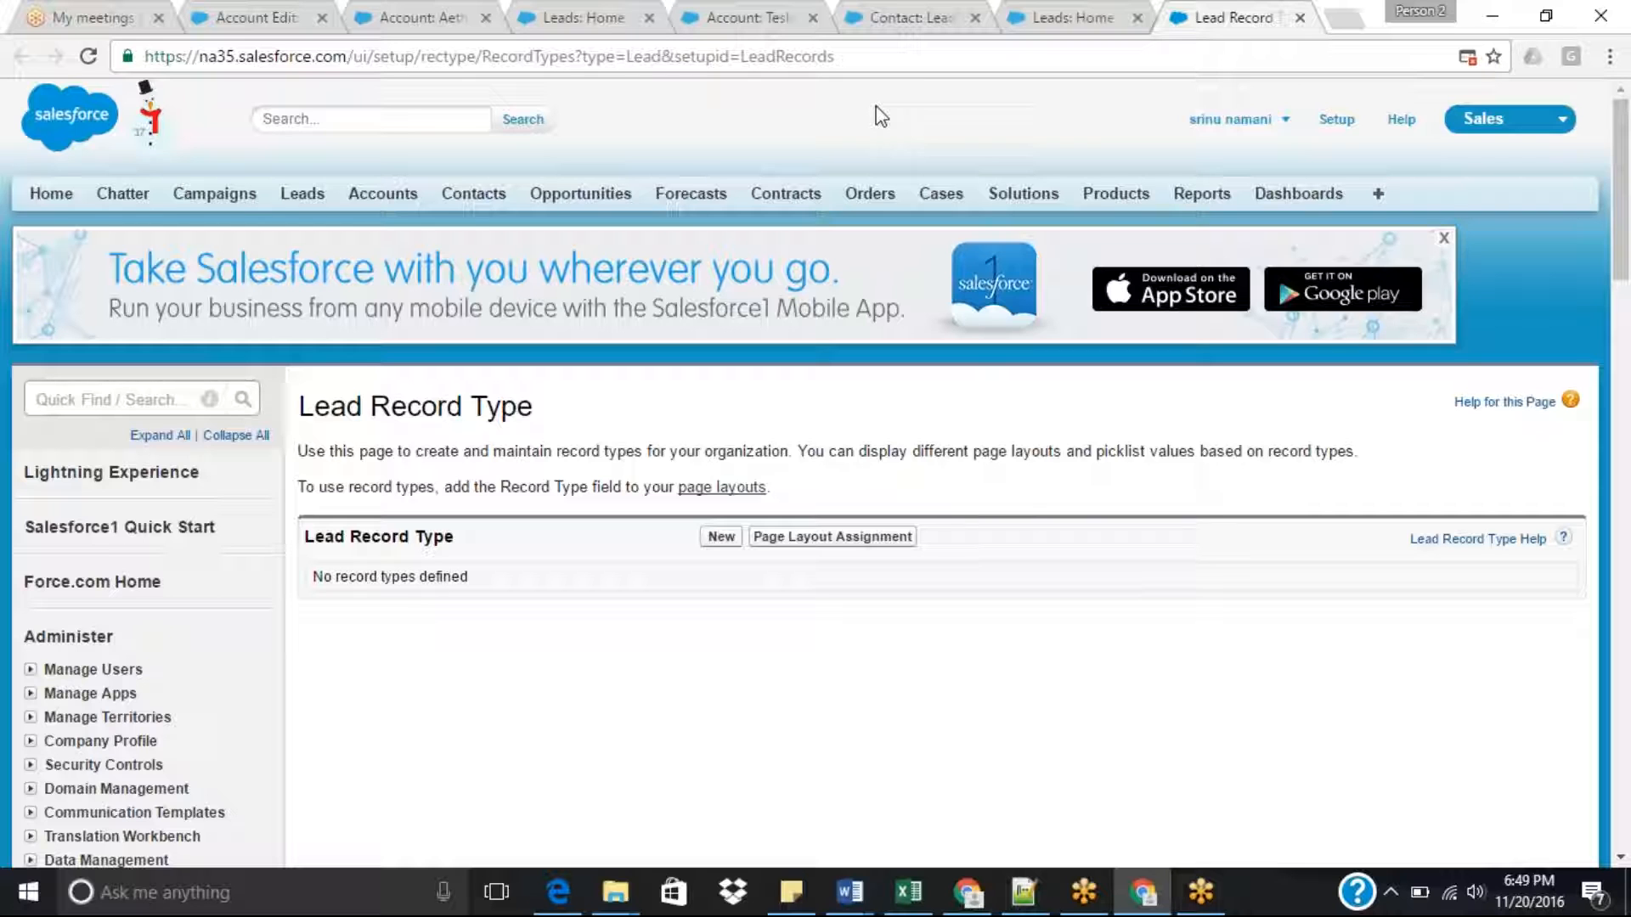
Switch to the Notepad++ notes and add the line "workflow" below "Lead Mapping", followed by a blank line.
{"action": "mouse_move", "coordinate": [1622, 227]}
{"action": "left_mouse_down"}
{"action": "mouse_move", "coordinate": [1626, 328]}
{"action": "mouse_move", "coordinate": [1626, 211]}
{"action": "left_mouse_up"}
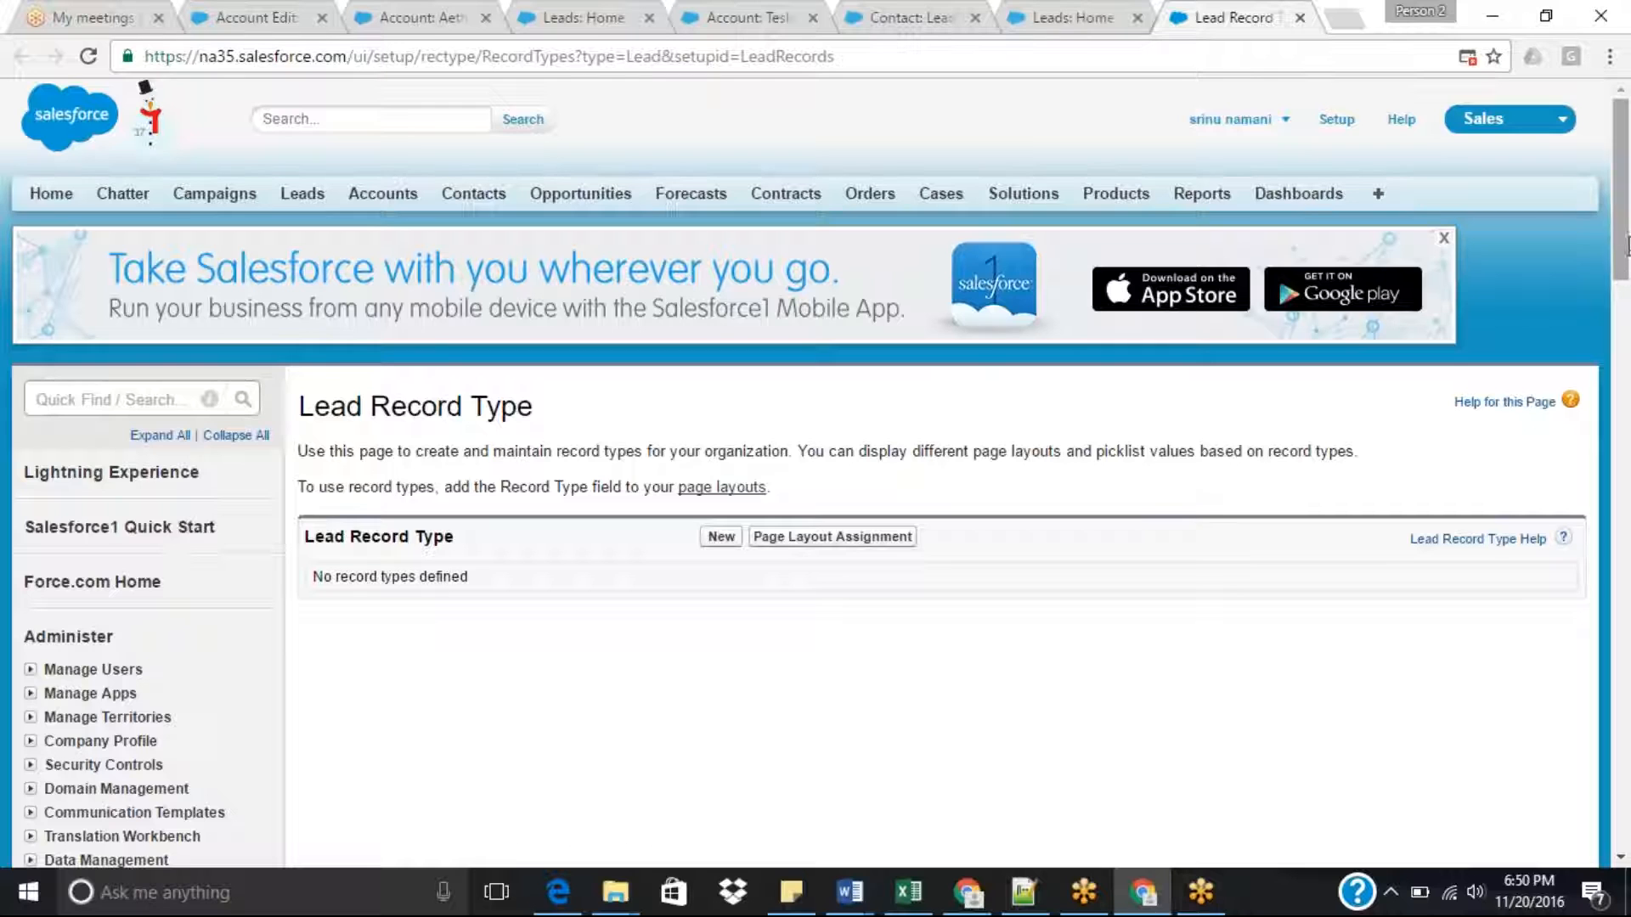
{"action": "scroll", "coordinate": [1628, 236], "scroll_direction": "down", "scroll_amount": 2}
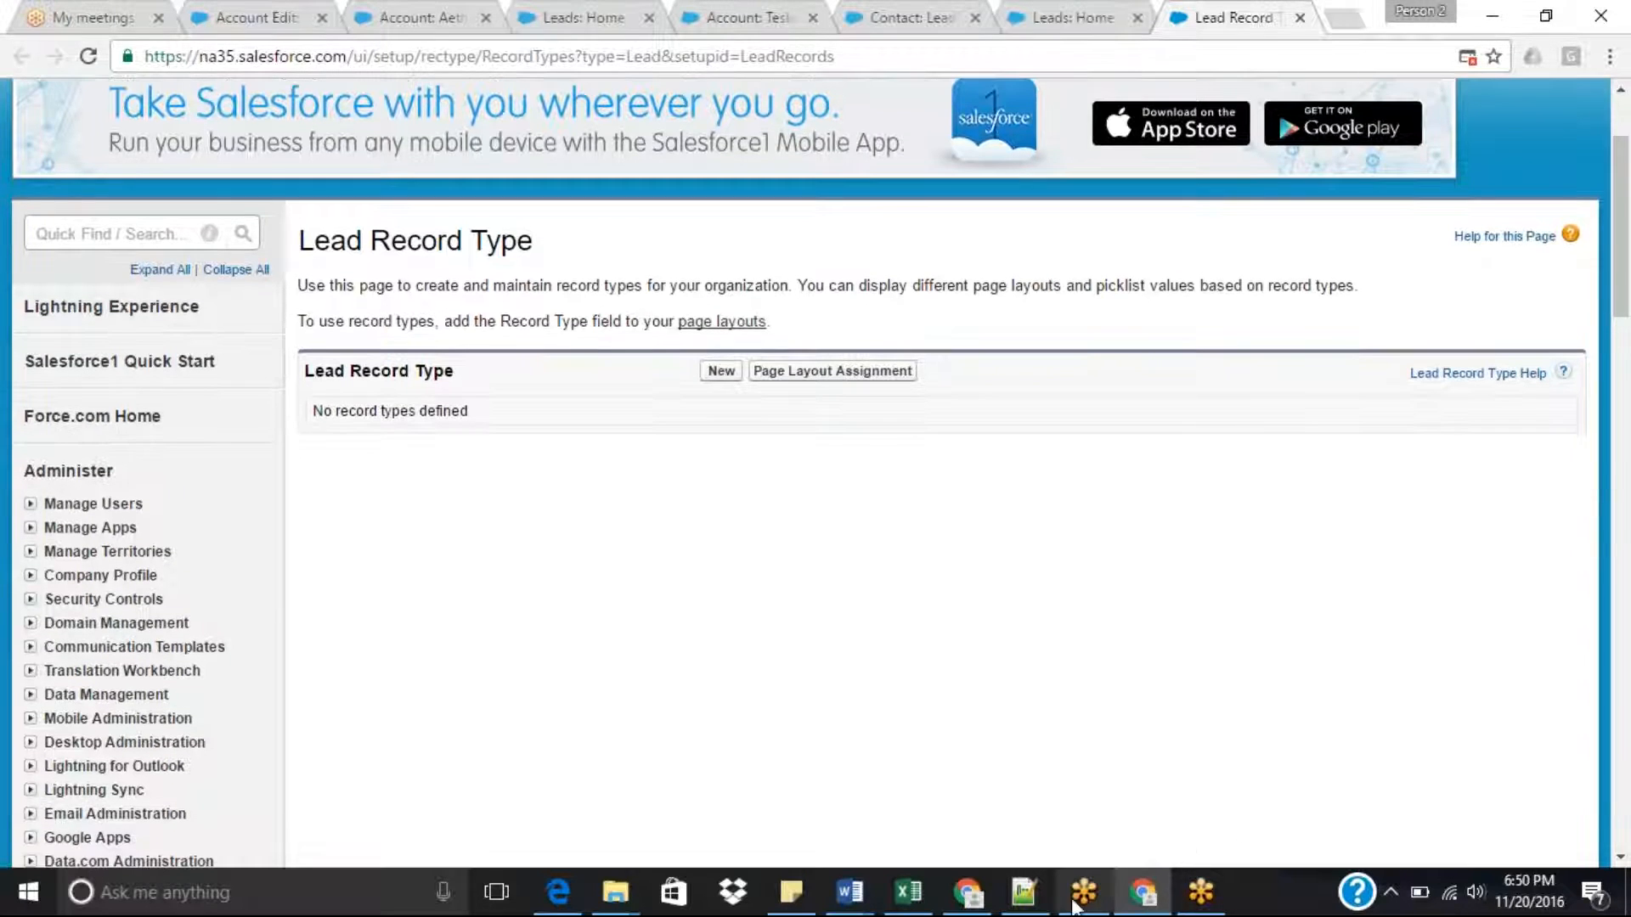
{"action": "key", "text": "alt+Tab"}
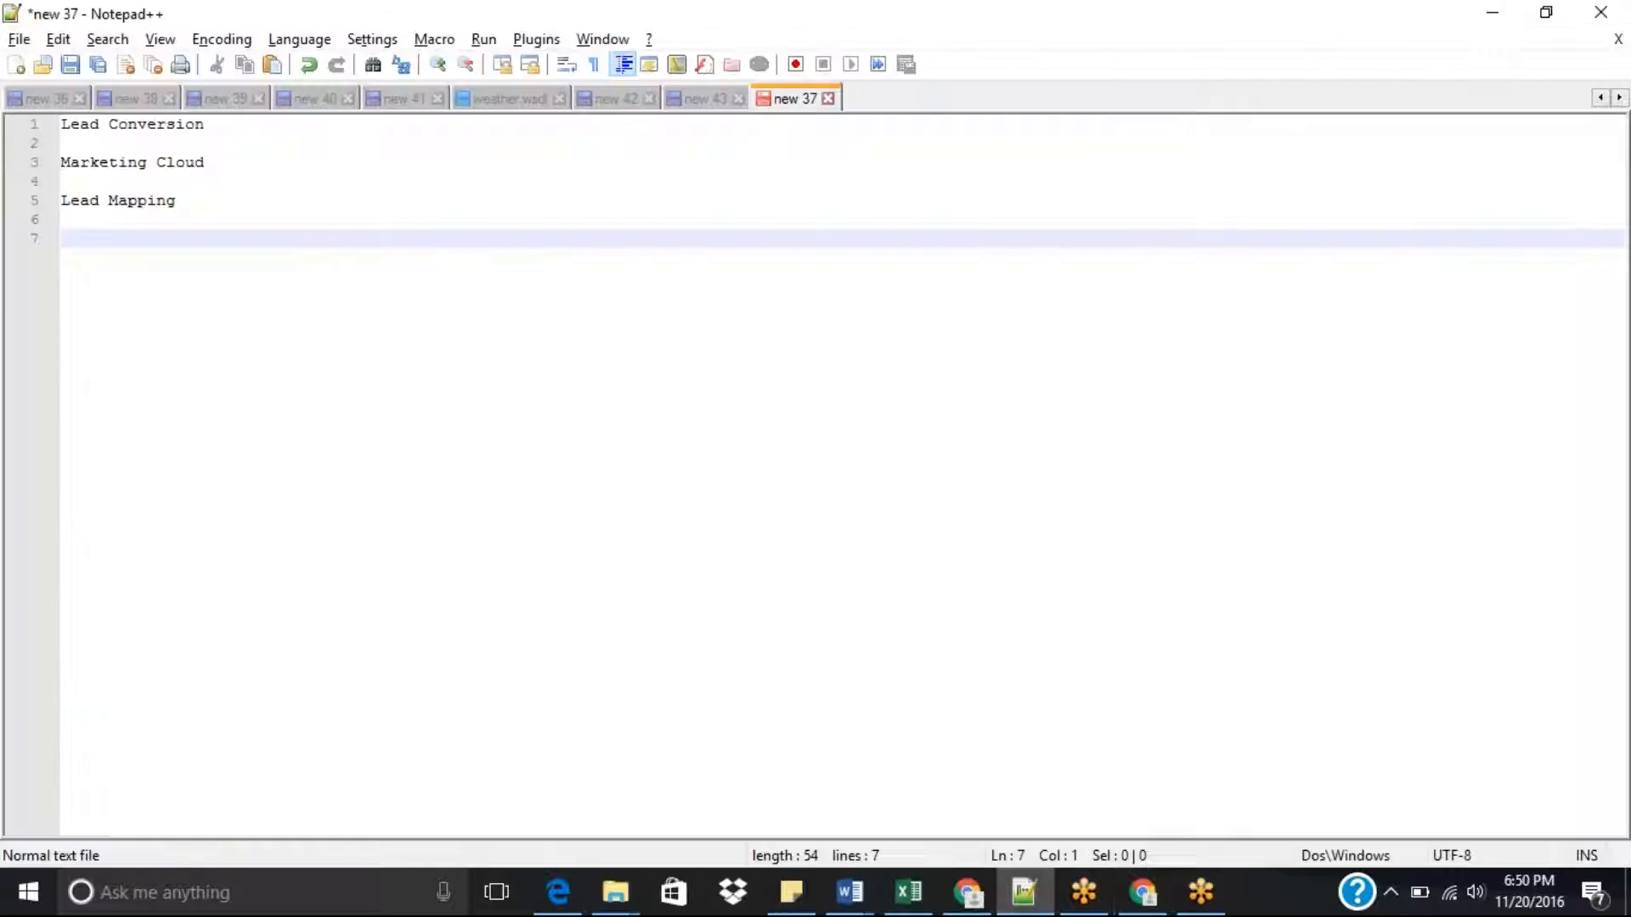
{"action": "type", "text": "workflow"}
{"action": "key", "text": "Return"}
{"action": "key", "text": "Return"}
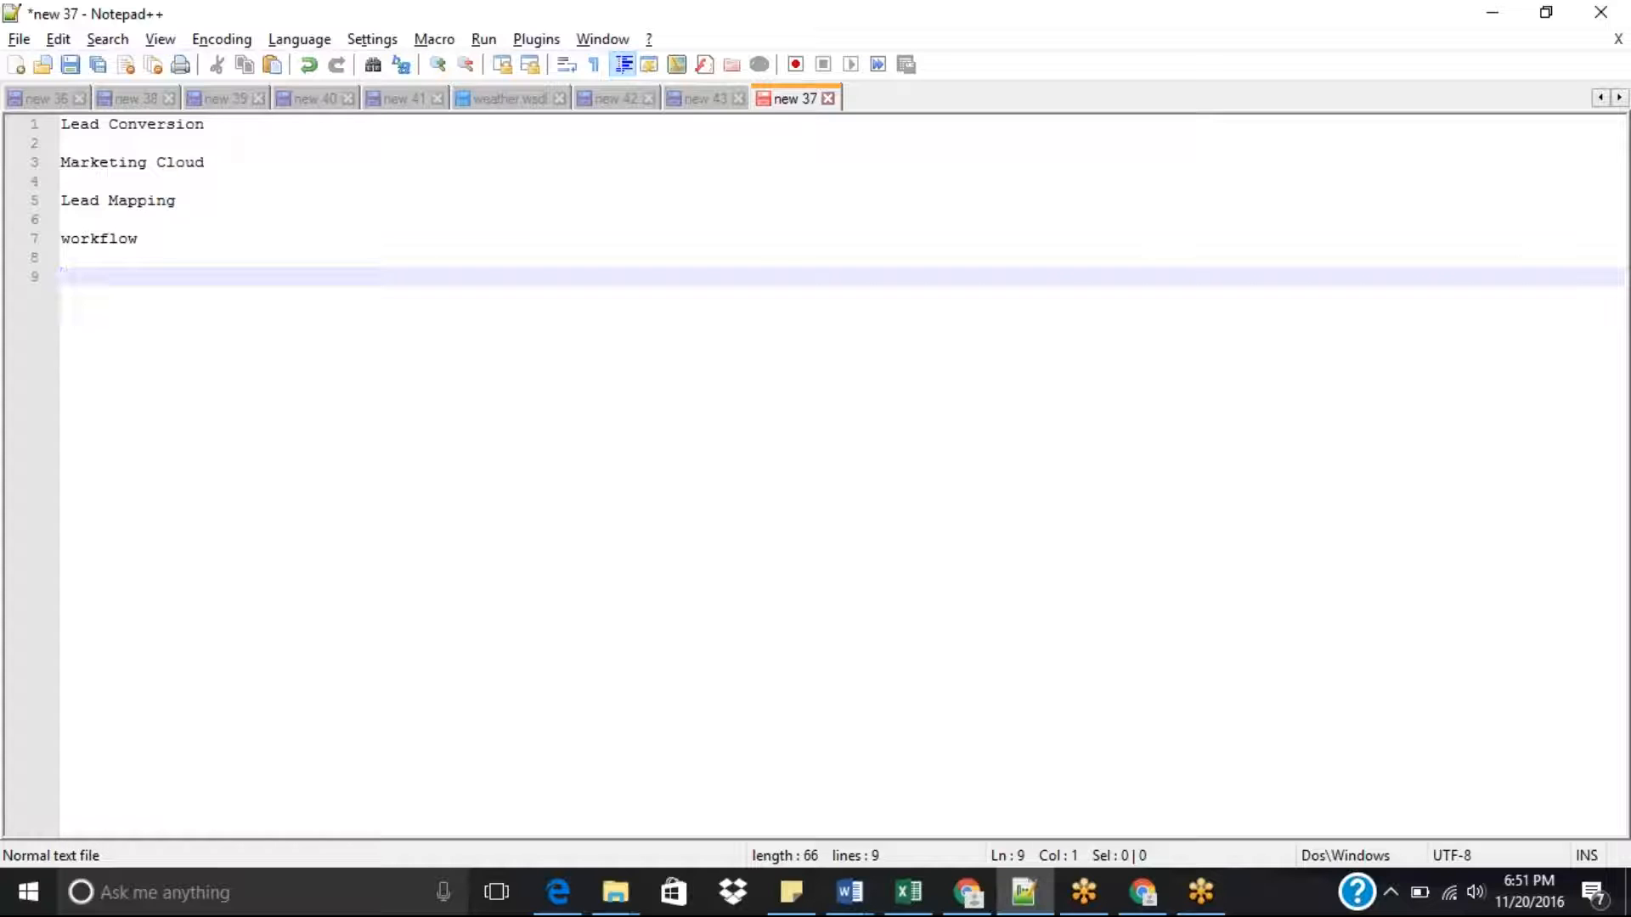
Add the line "Which Object" below "workflow", followed by a blank line.
{"action": "type", "text": "Which"}
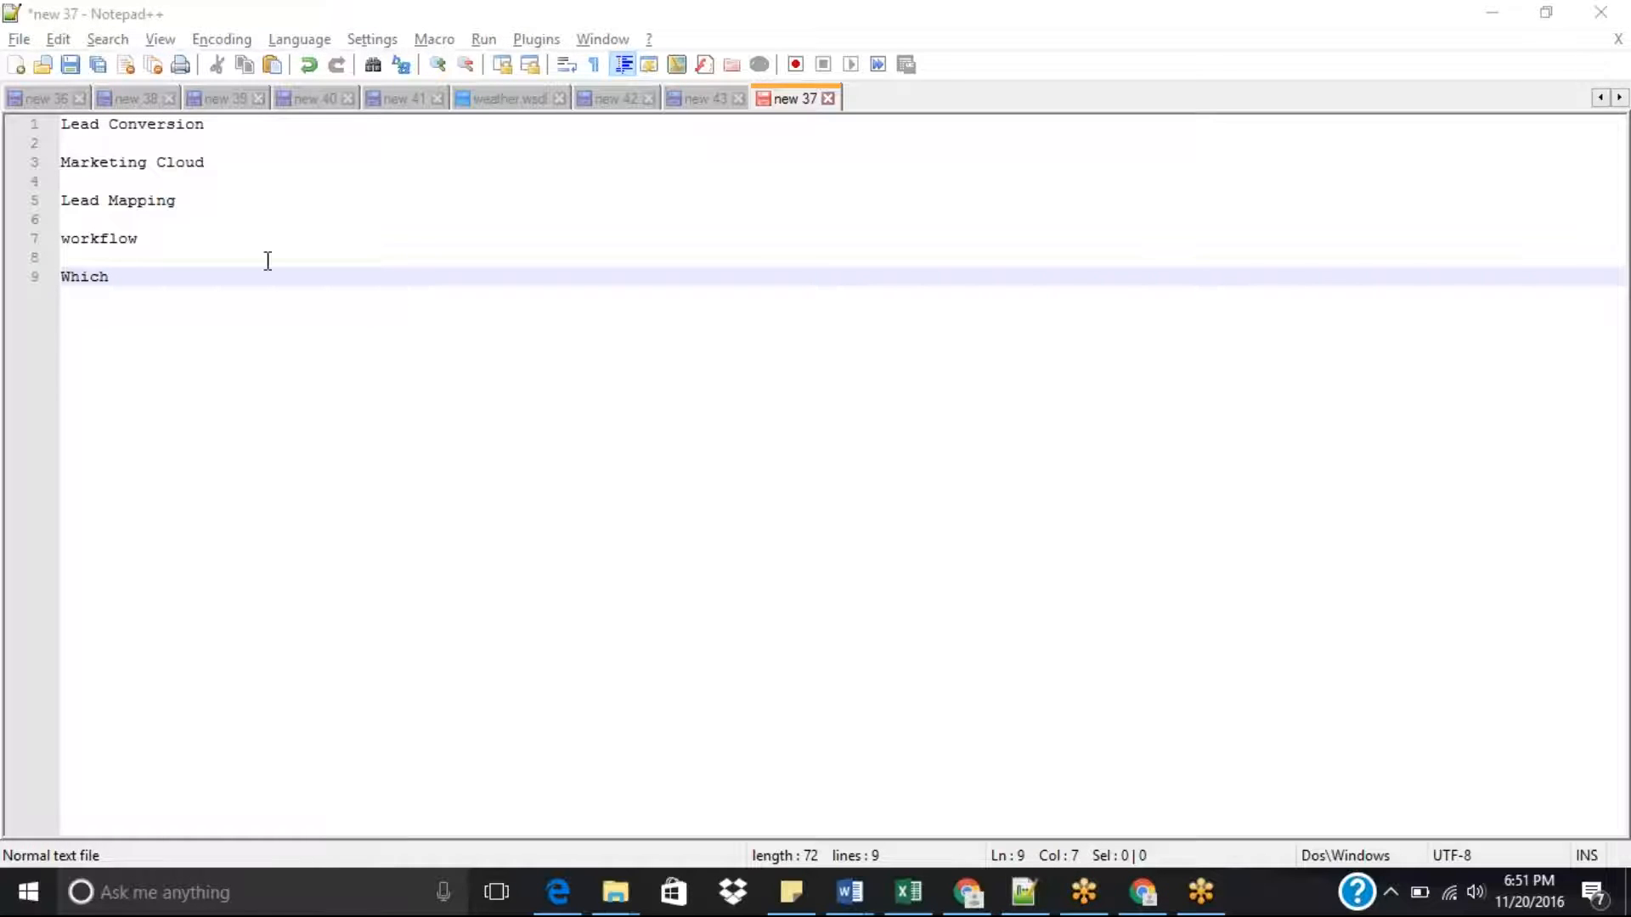
{"action": "left_click", "coordinate": [237, 276]}
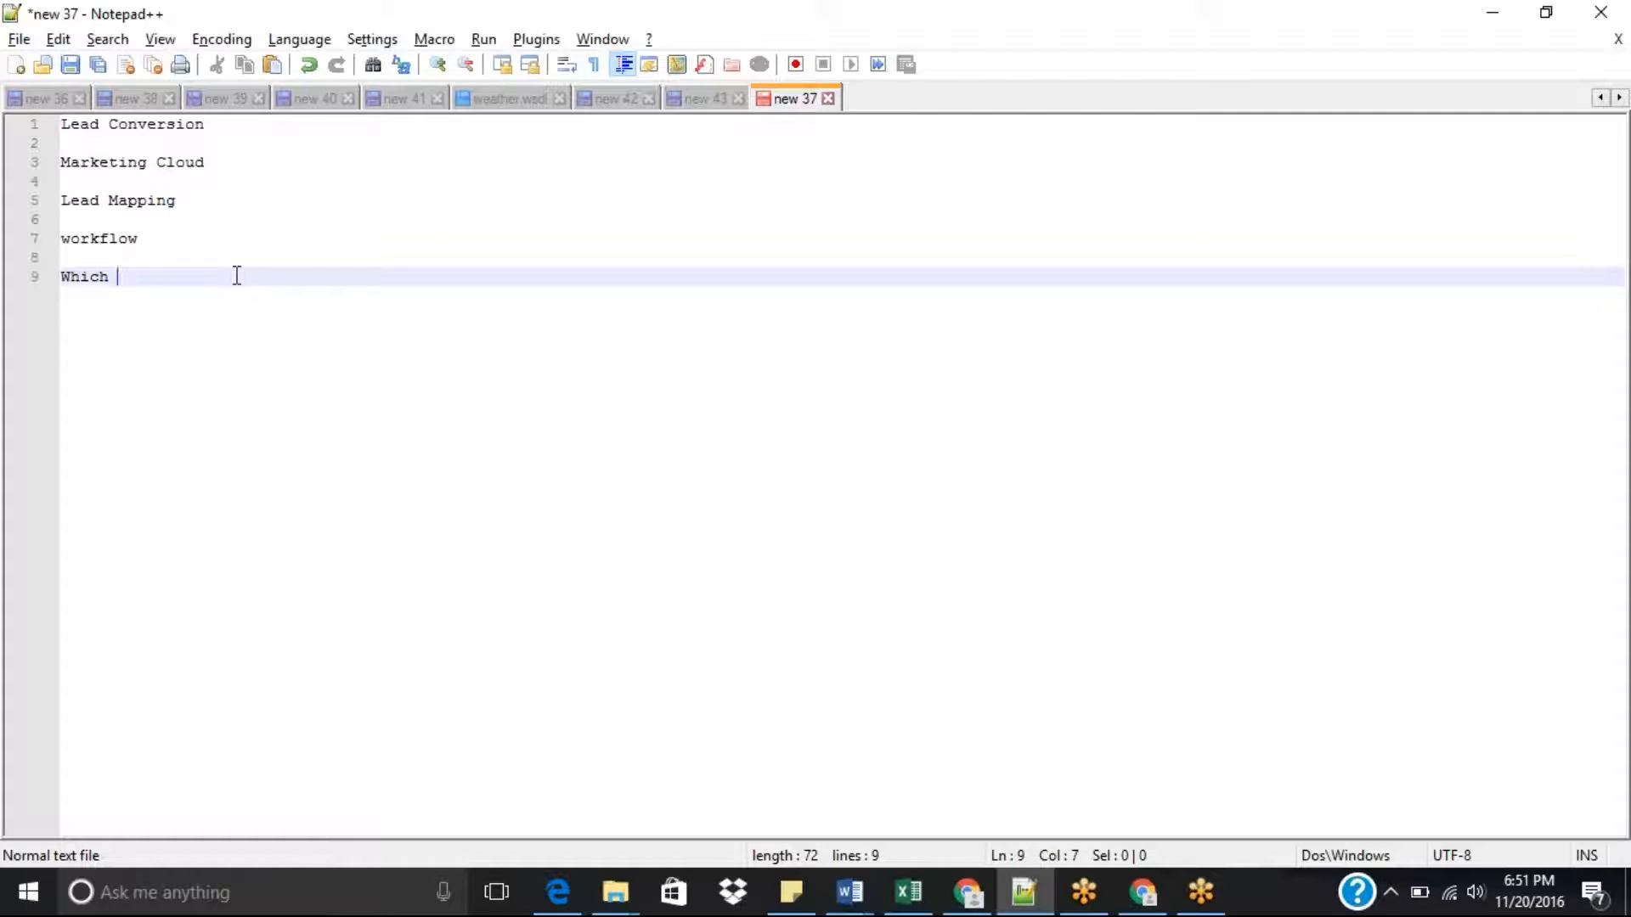
{"action": "type", "text": "Objecty"}
{"action": "key", "text": "BackSpace"}
{"action": "key", "text": "Return"}
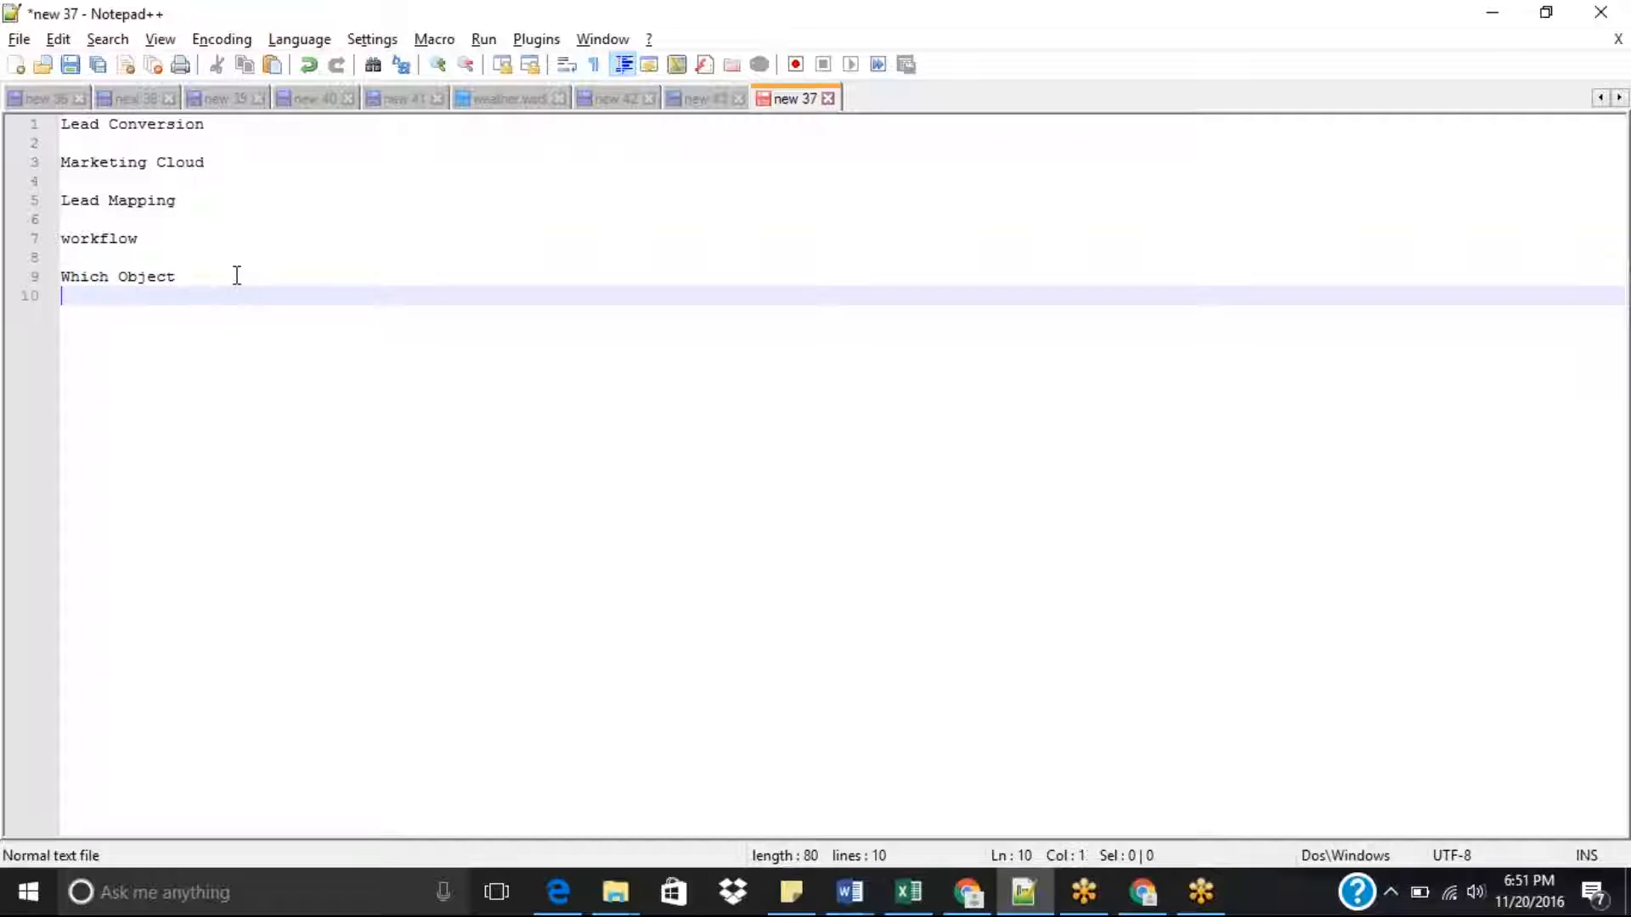
{"action": "key", "text": "Return"}
Add the lines "Criteria" and "Action" below "Which Object", each followed by a blank line.
{"action": "type", "text": "criteri"}
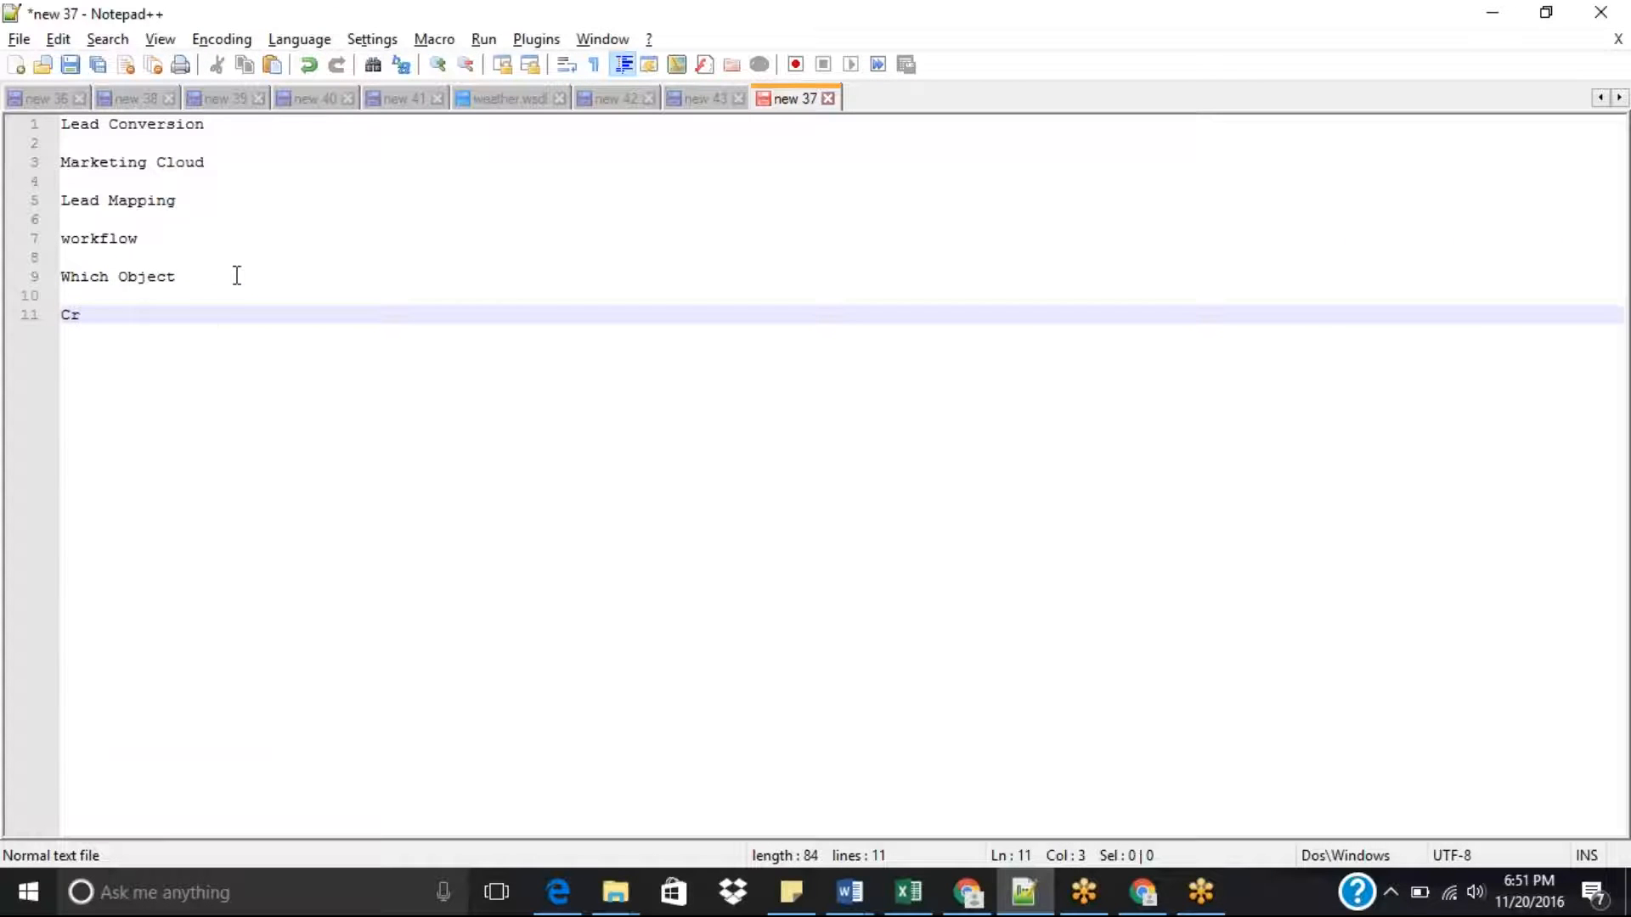
{"action": "type", "text": "a"}
{"action": "key", "text": "Return"}
{"action": "key", "text": "Return"}
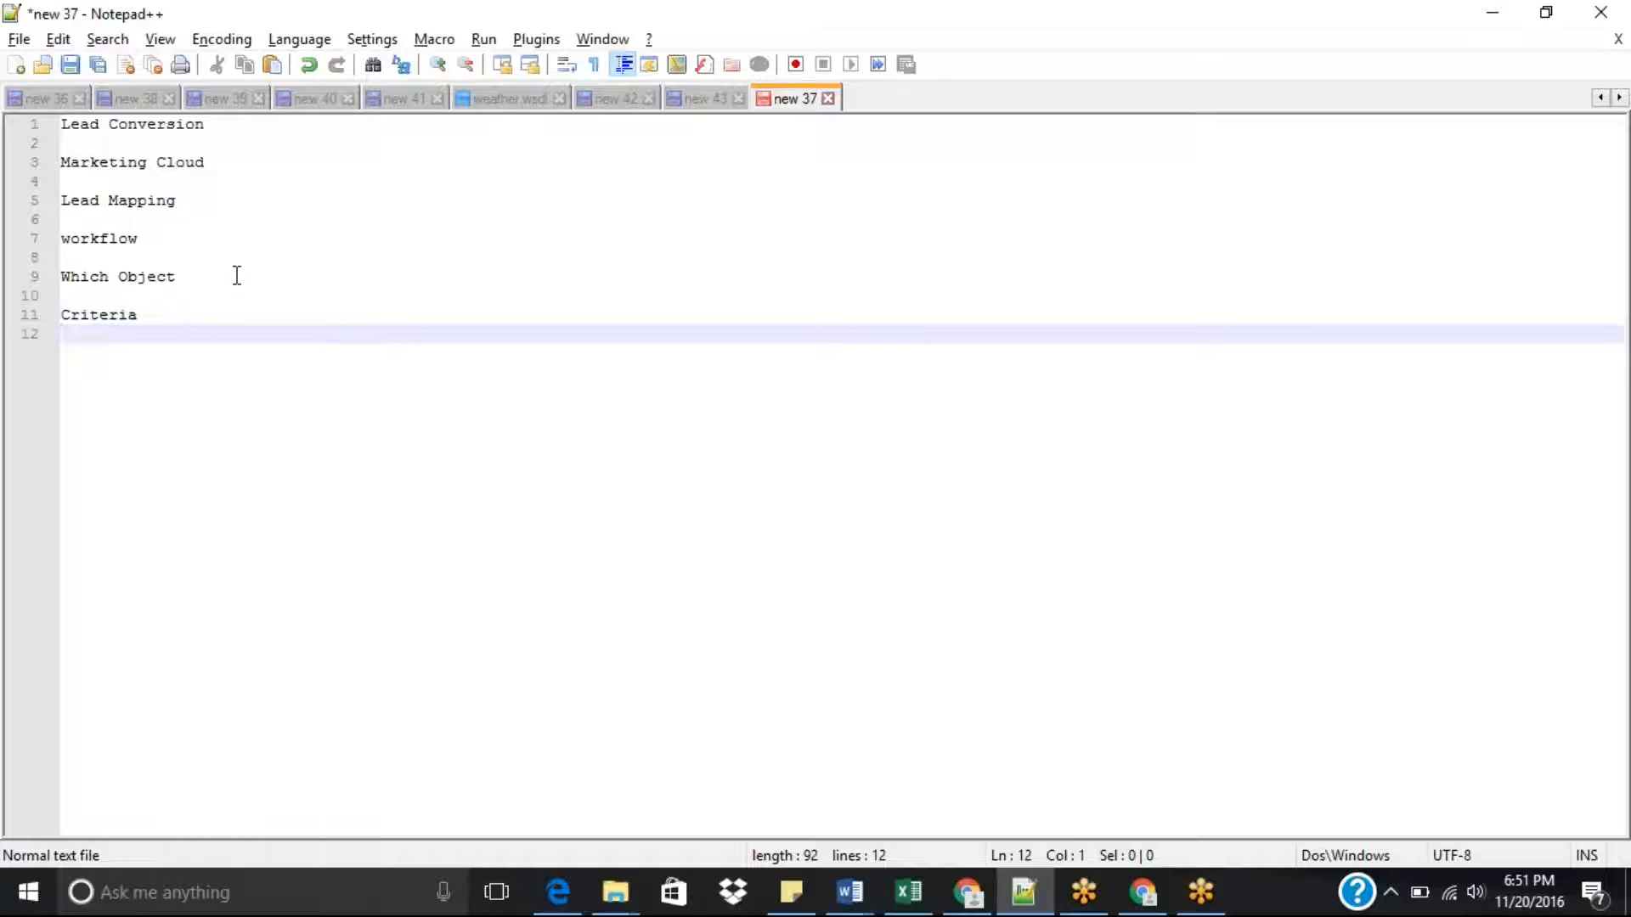
{"action": "type", "text": "A"}
{"action": "key", "text": "BackSpace"}
{"action": "type", "text": "ction"}
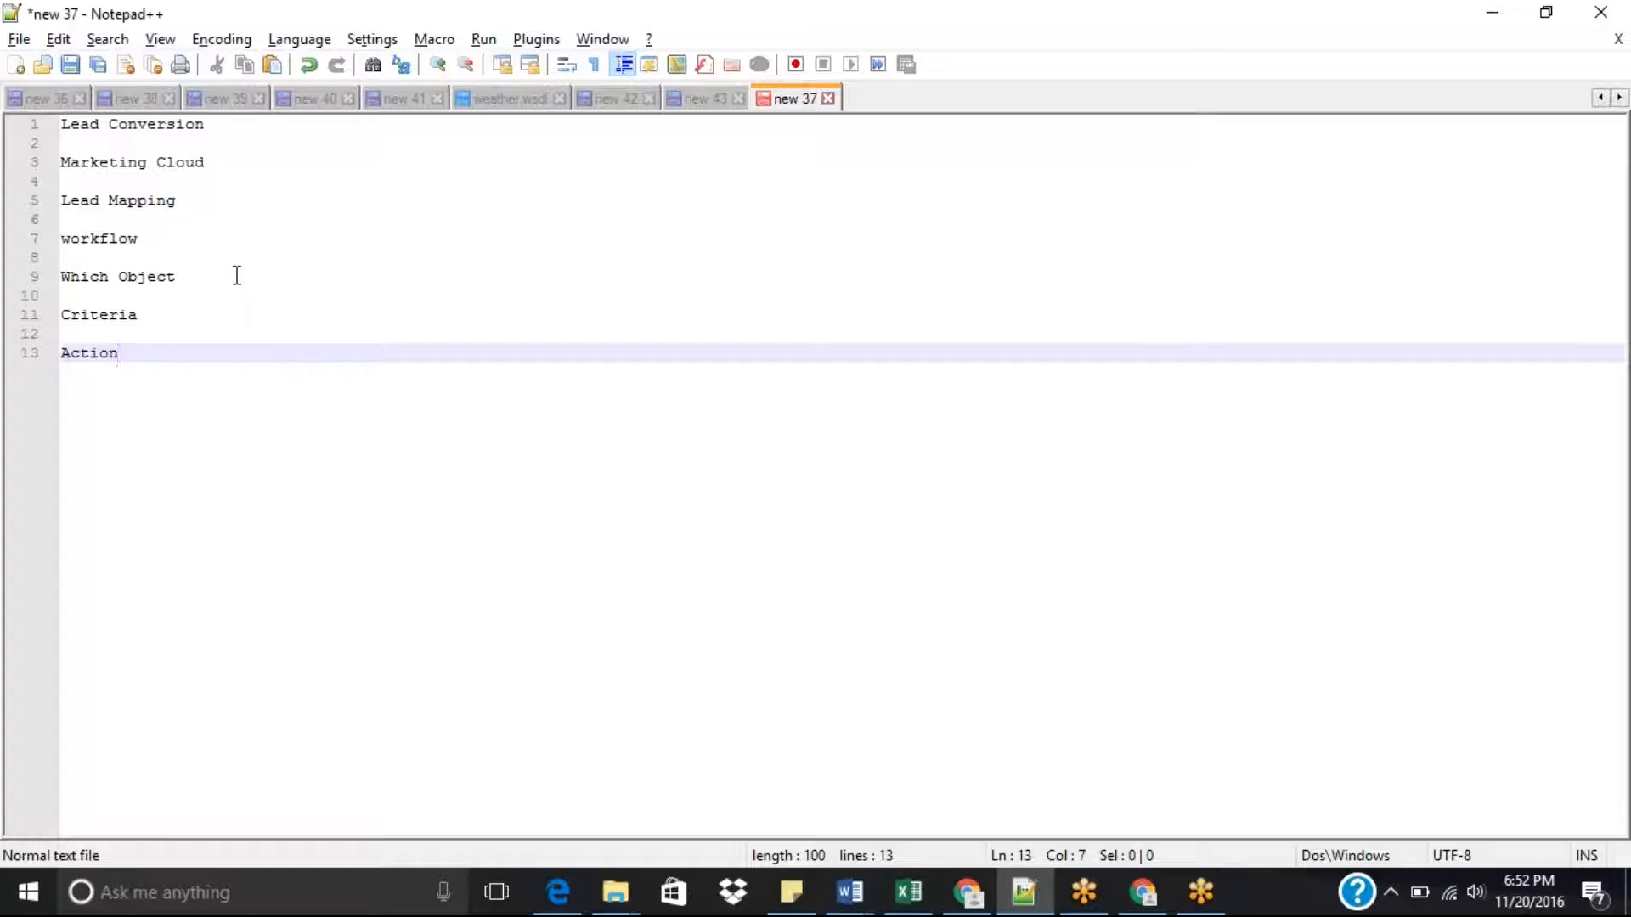
{"action": "key", "text": "Return"}
{"action": "key", "text": "Return"}
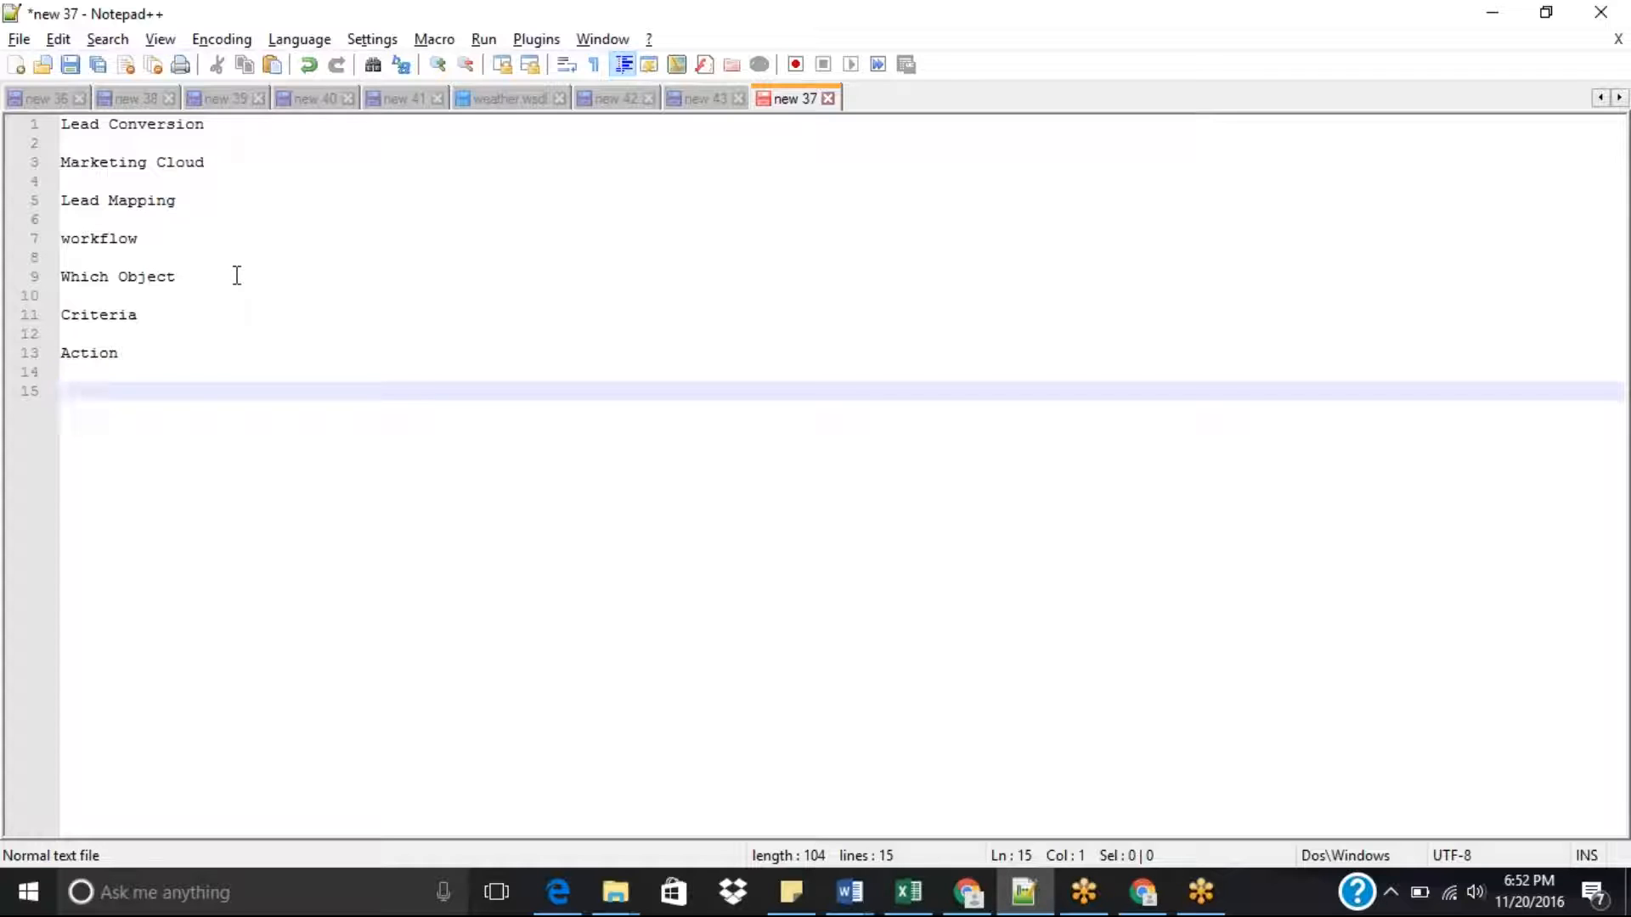
{"action": "type", "text": "Account"}
{"action": "key", "text": "Return"}
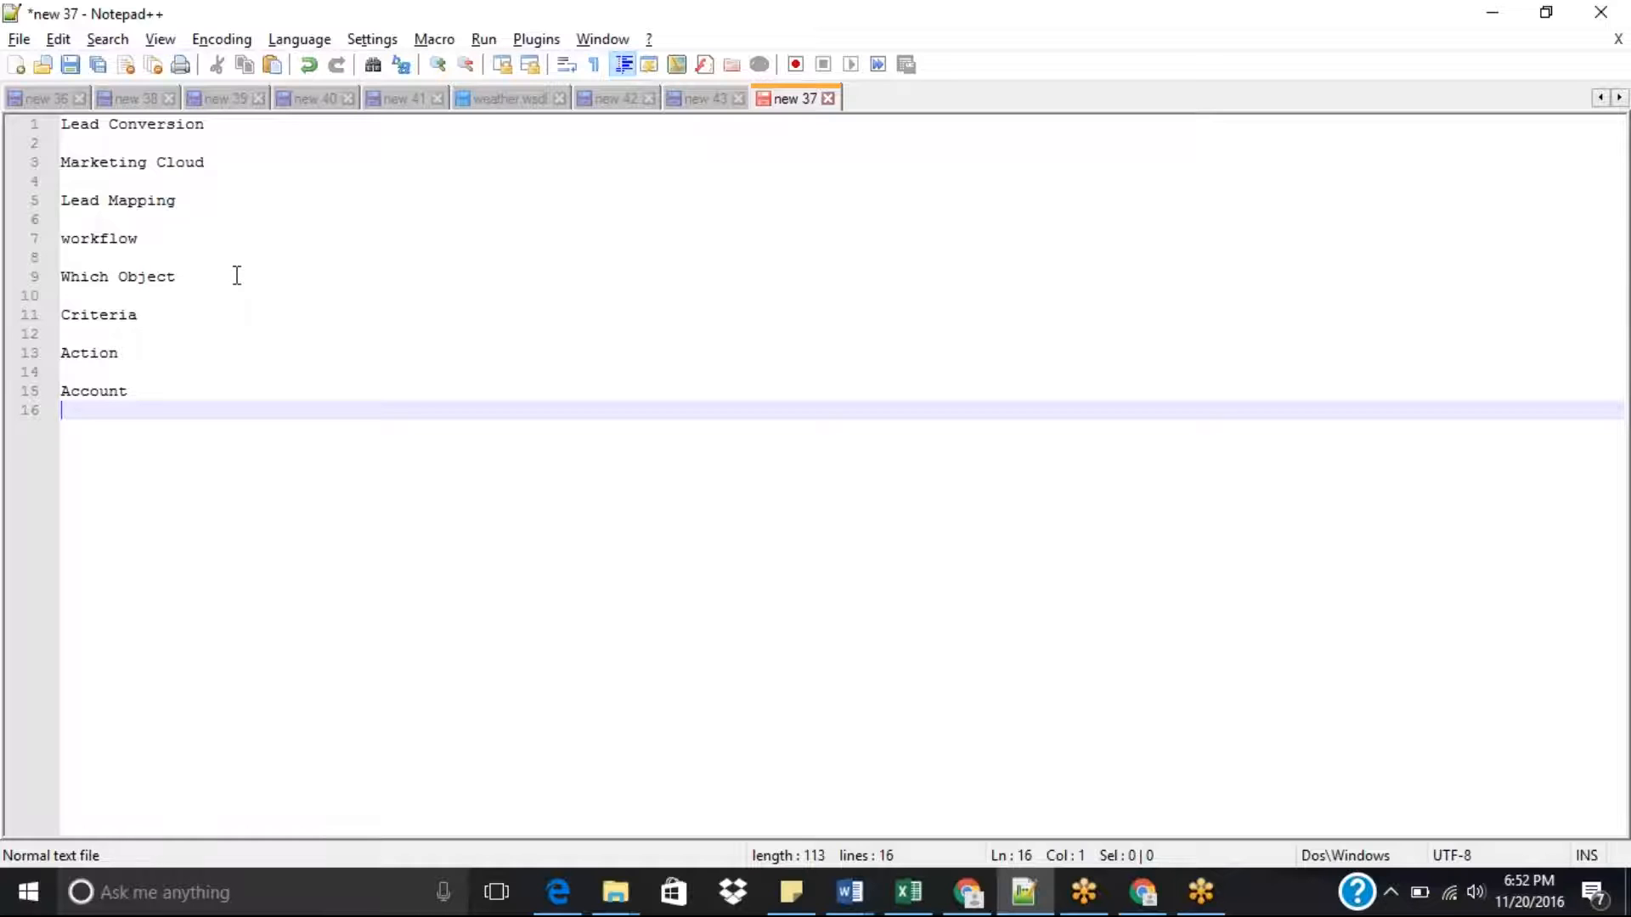
{"action": "key", "text": "BackSpace"}
{"action": "key", "text": "BackSpace"}
{"action": "key", "text": "BackSpace"}
{"action": "key", "text": "BackSpace"}
{"action": "key", "text": "BackSpace"}
{"action": "key", "text": "BackSpace"}
{"action": "key", "text": "BackSpace"}
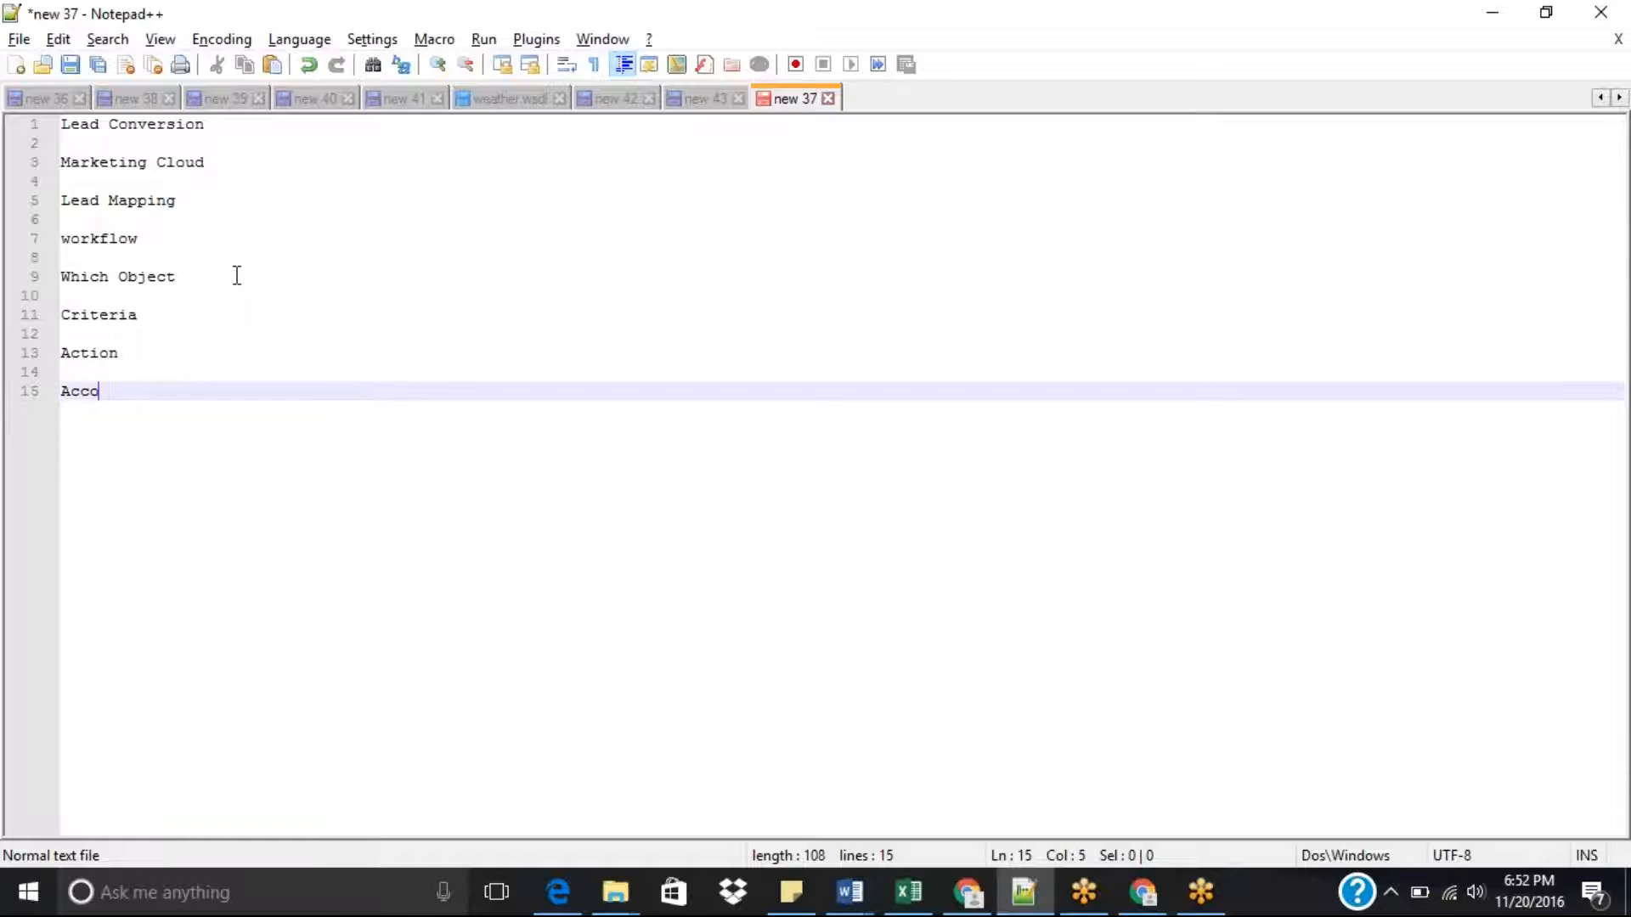
{"action": "key", "text": "BackSpace"}
Enter "Lead" as the example object on its own line below "Action".
{"action": "type", "text": "Lead"}
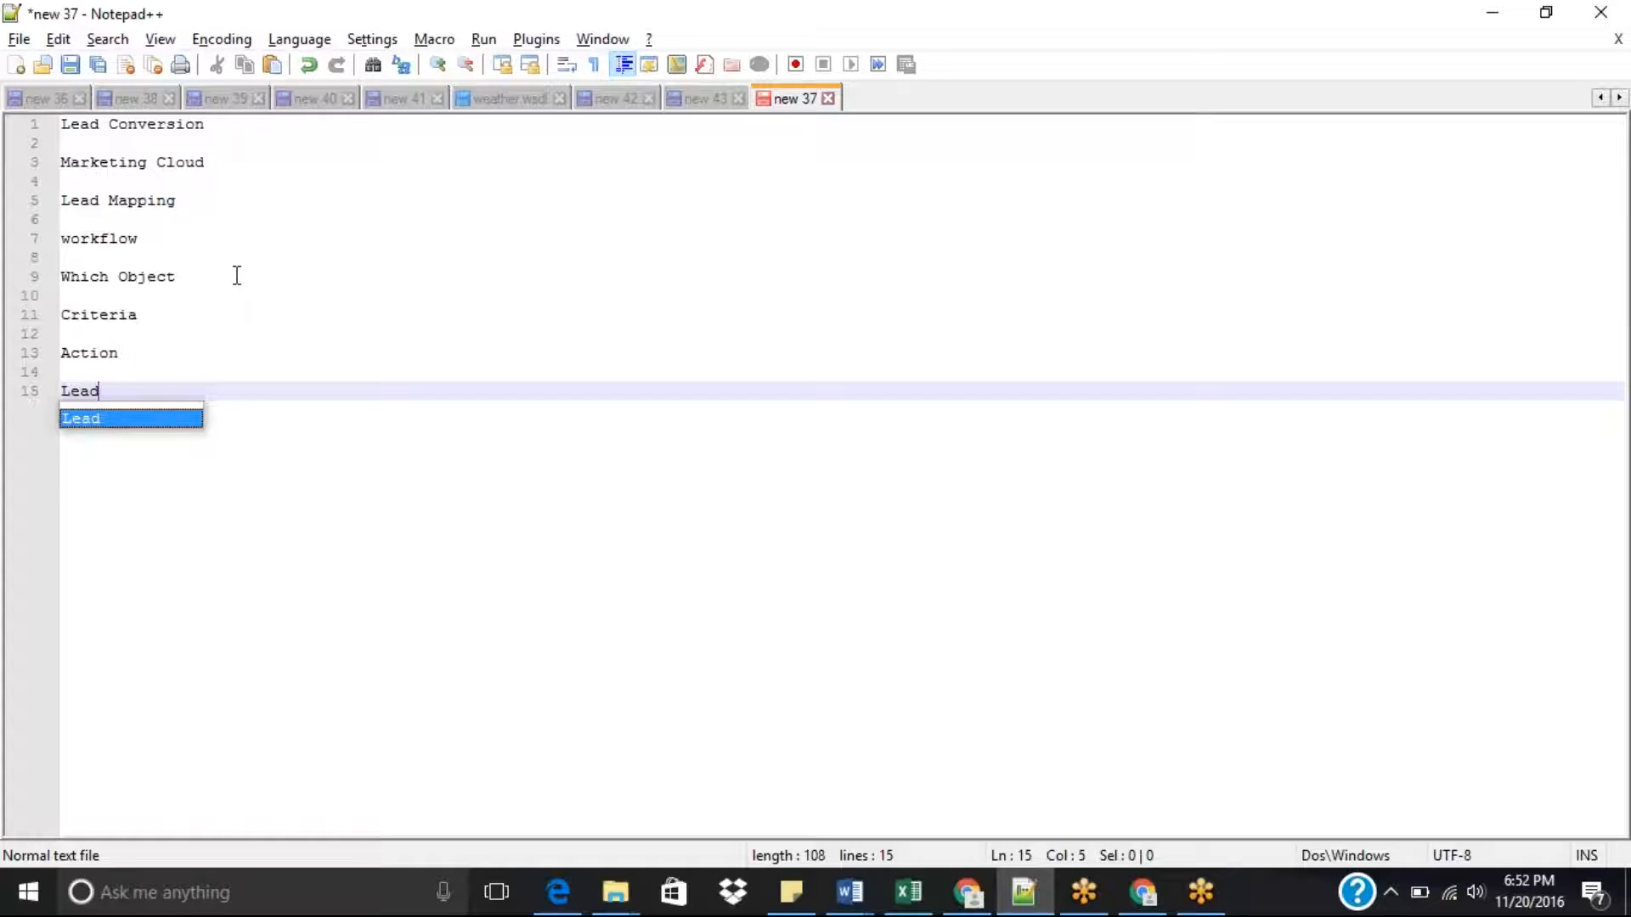
{"action": "key", "text": "Return"}
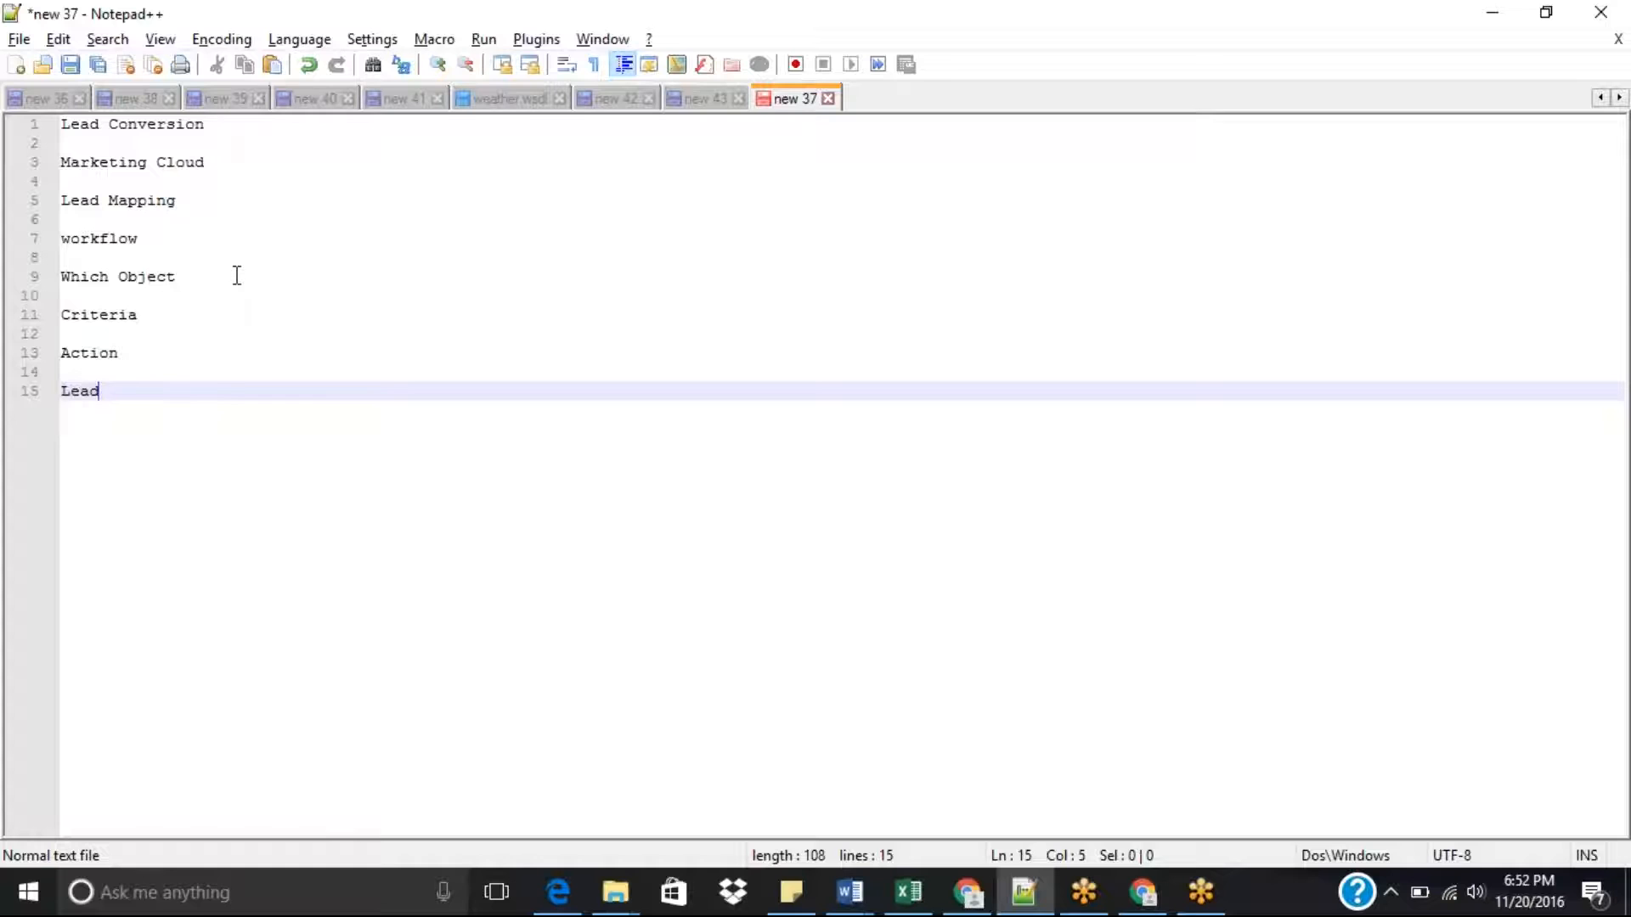
{"action": "key", "text": "Return"}
Write the example criteria under "Lead": "Email is not empty and if we have a valid email address in the email field".
{"action": "type", "text": "E"}
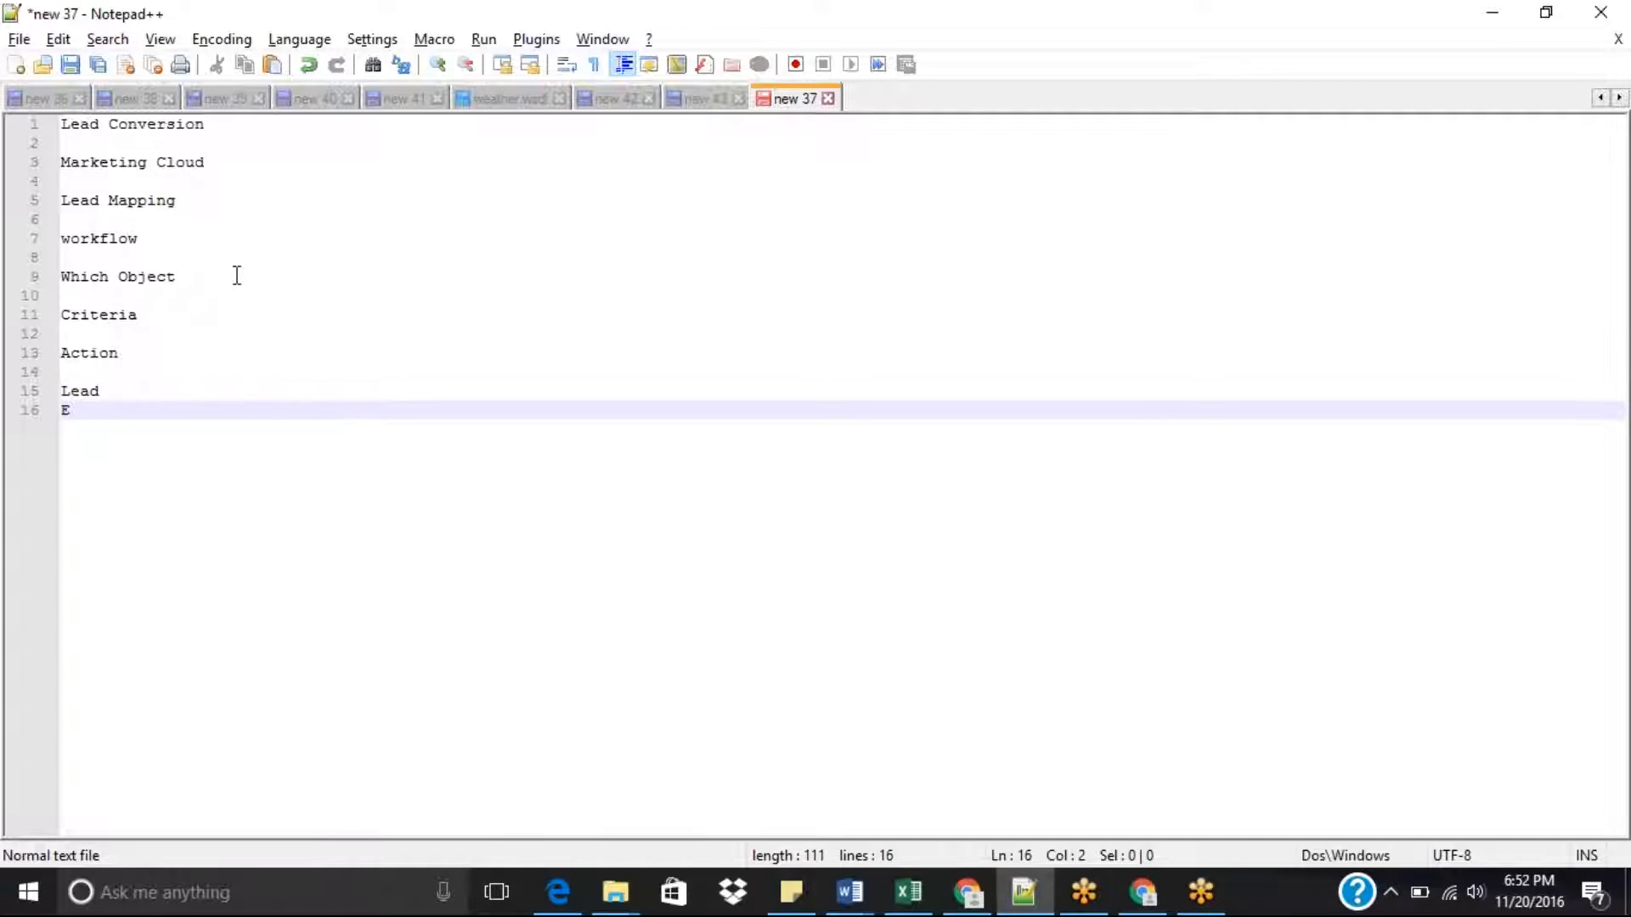
{"action": "type", "text": "mail is not empt"}
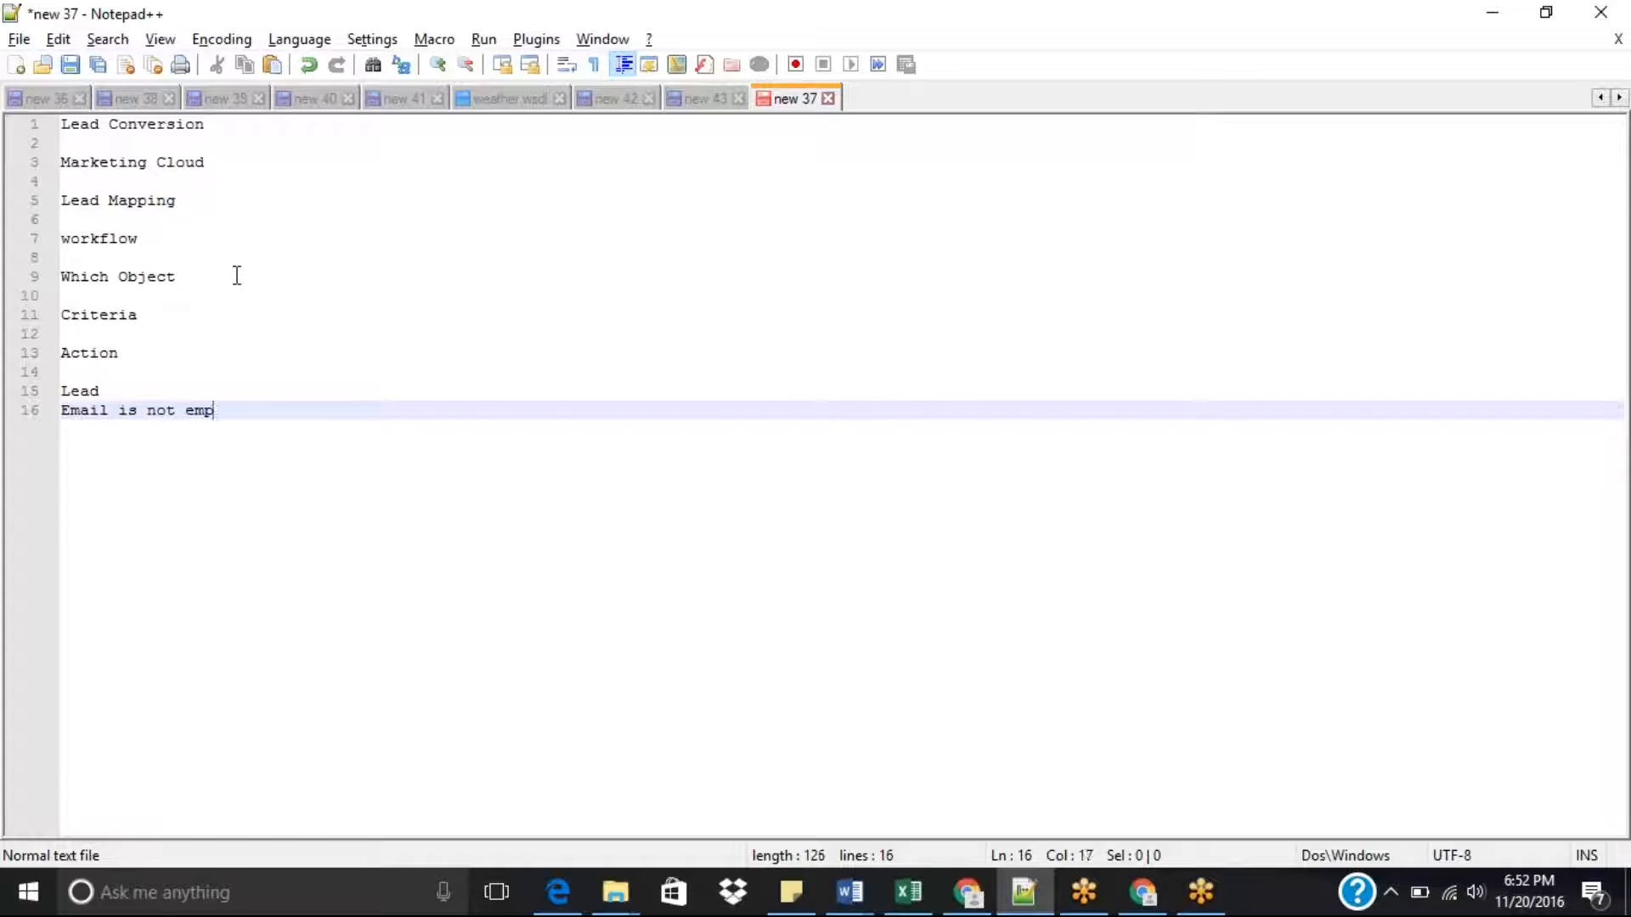
{"action": "key", "text": "BackSpace"}
{"action": "type", "text": "ty an d"}
{"action": "key", "text": "BackSpace"}
{"action": "key", "text": "BackSpace"}
{"action": "type", "text": "d if w"}
{"action": "type", "text": "have a valid "}
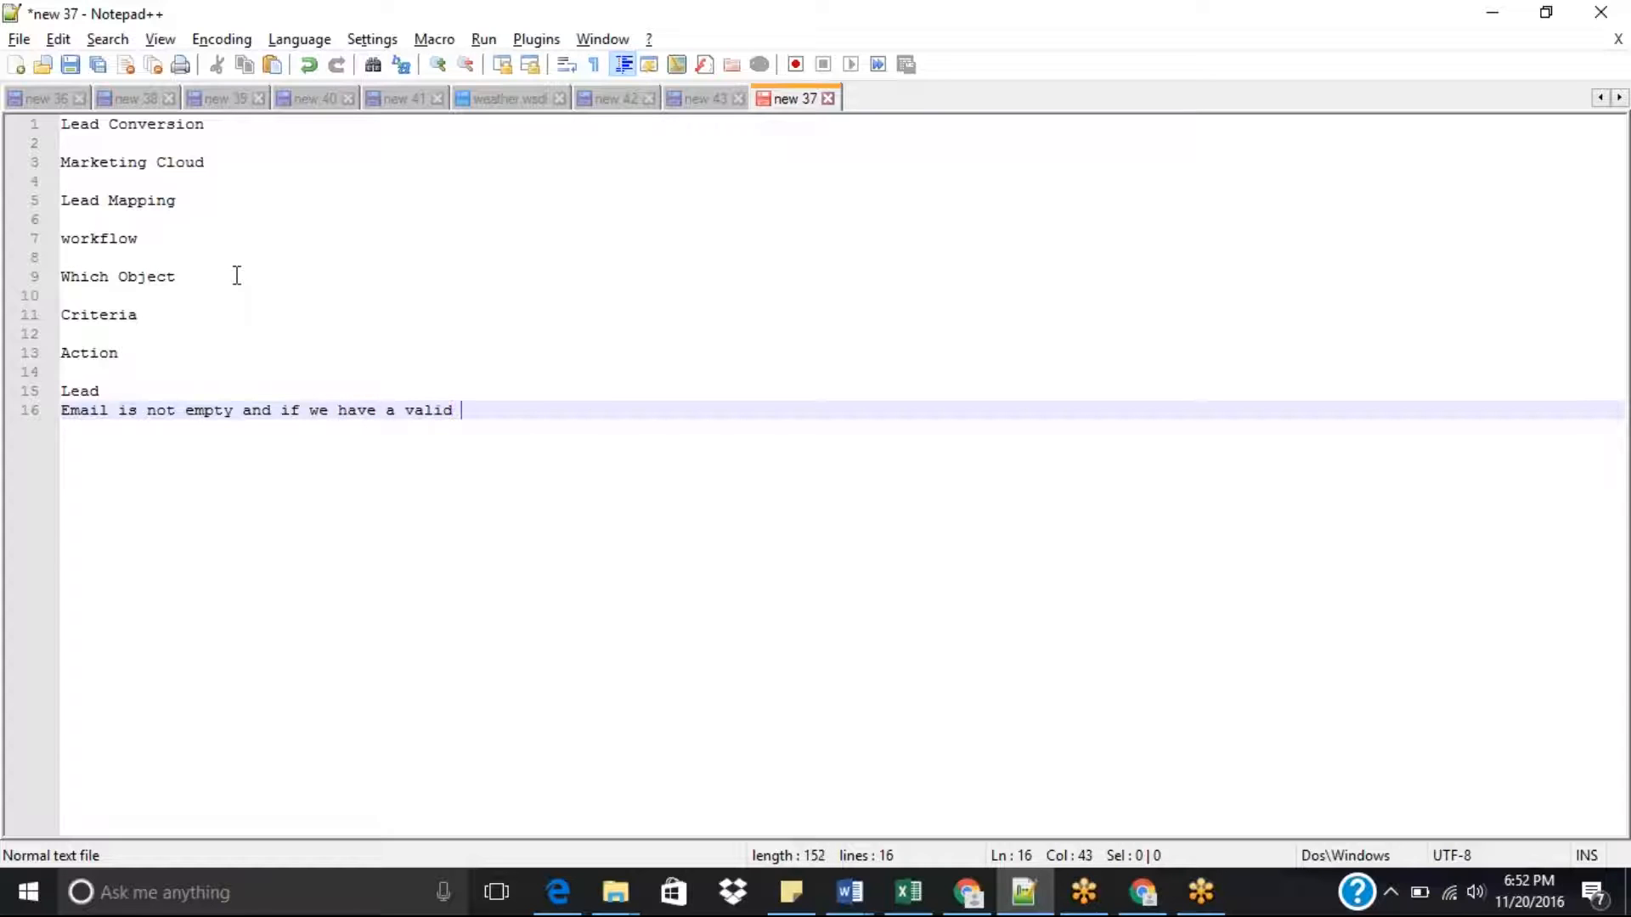
{"action": "type", "text": "emia"}
{"action": "key", "text": "BackSpace"}
{"action": "type", "text": "ail an"}
{"action": "key", "text": "BackSpace"}
{"action": "key", "text": "BackSpace"}
{"action": "key", "text": "BackSpace"}
{"action": "key", "text": "BackSpace"}
{"action": "key", "text": "BackSpace"}
{"action": "key", "text": "BackSpace"}
{"action": "key", "text": "BackSpace"}
{"action": "type", "text": "ail add"}
{"action": "type", "text": "ress in the "}
{"action": "type", "text": "email "}
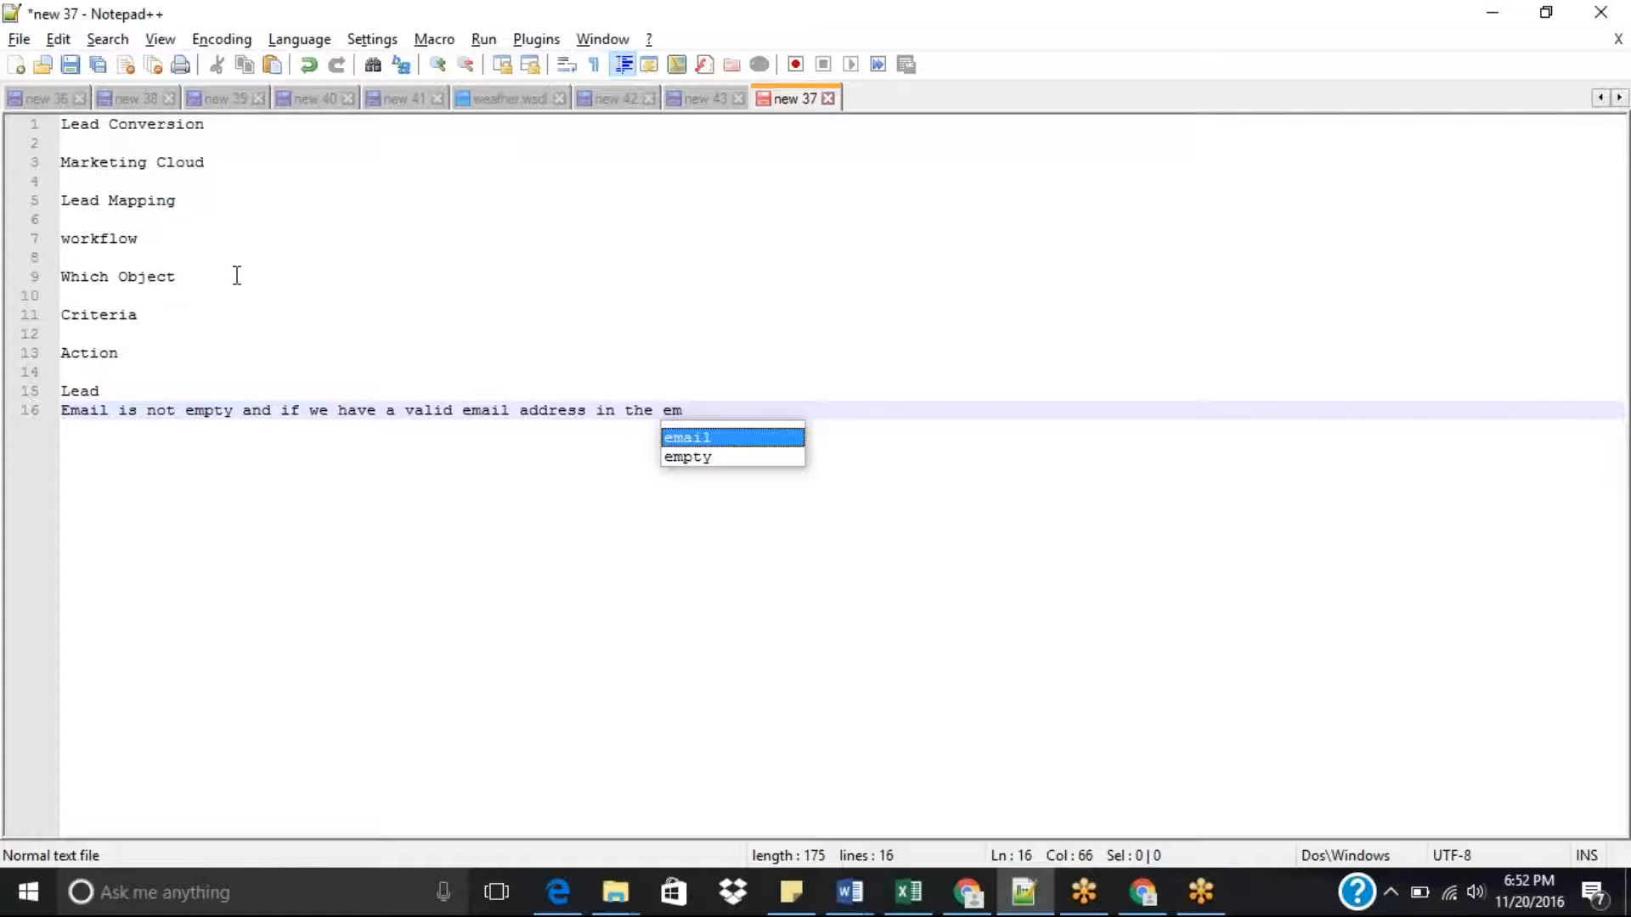
{"action": "type", "text": "field"}
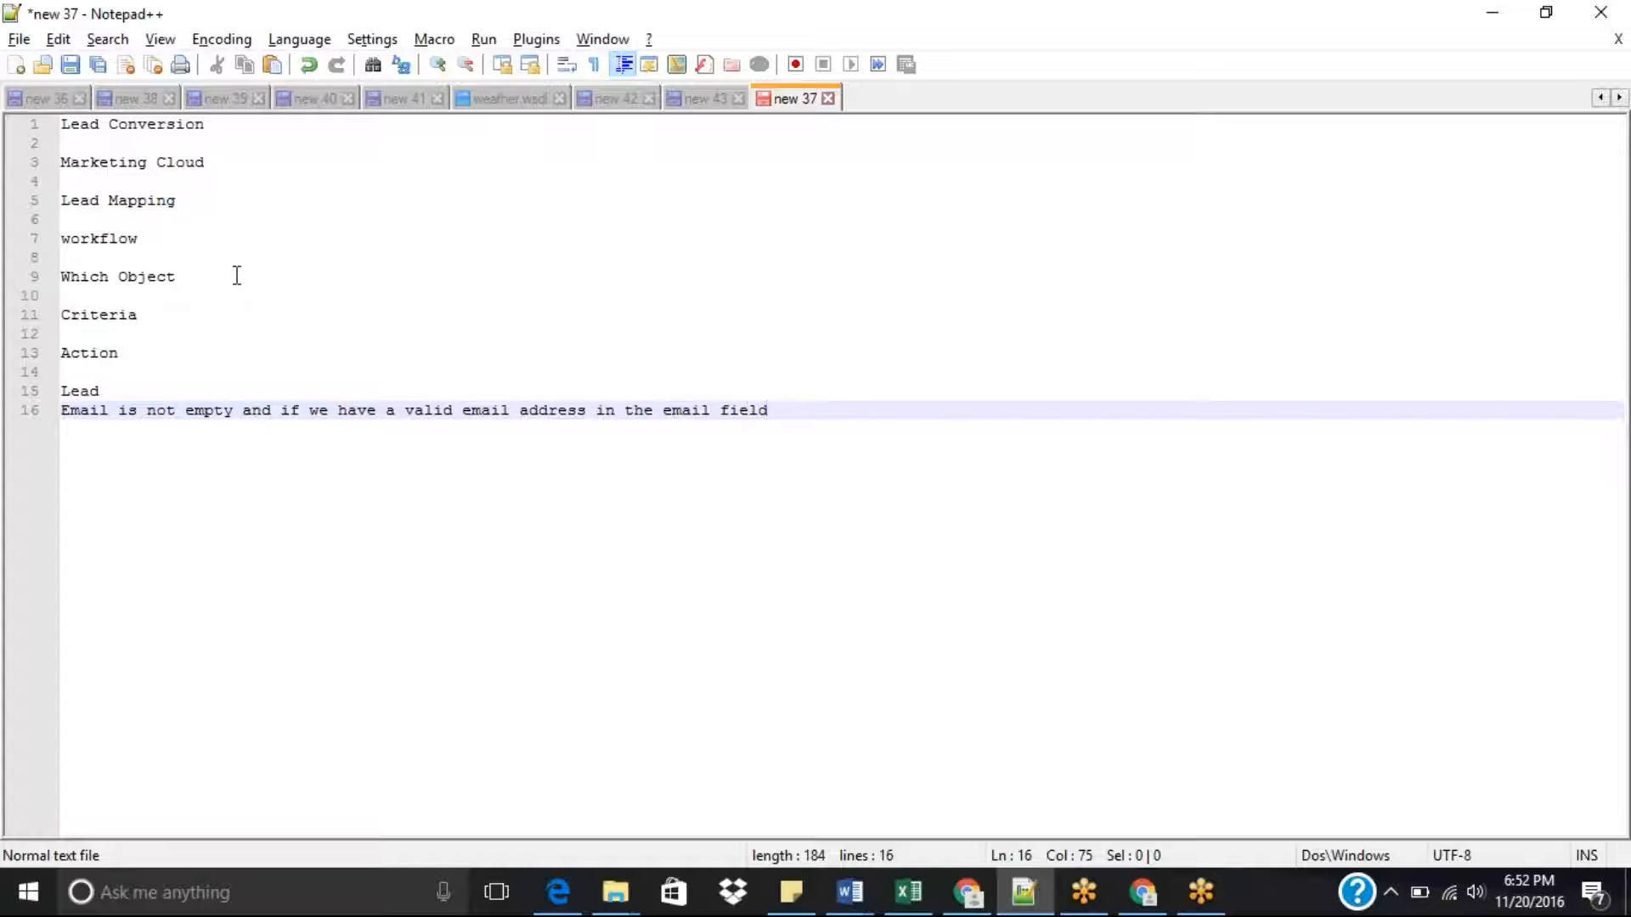
Add "Email" as the example action on a new line below the criteria sentence.
{"action": "double_click", "coordinate": [84, 389]}
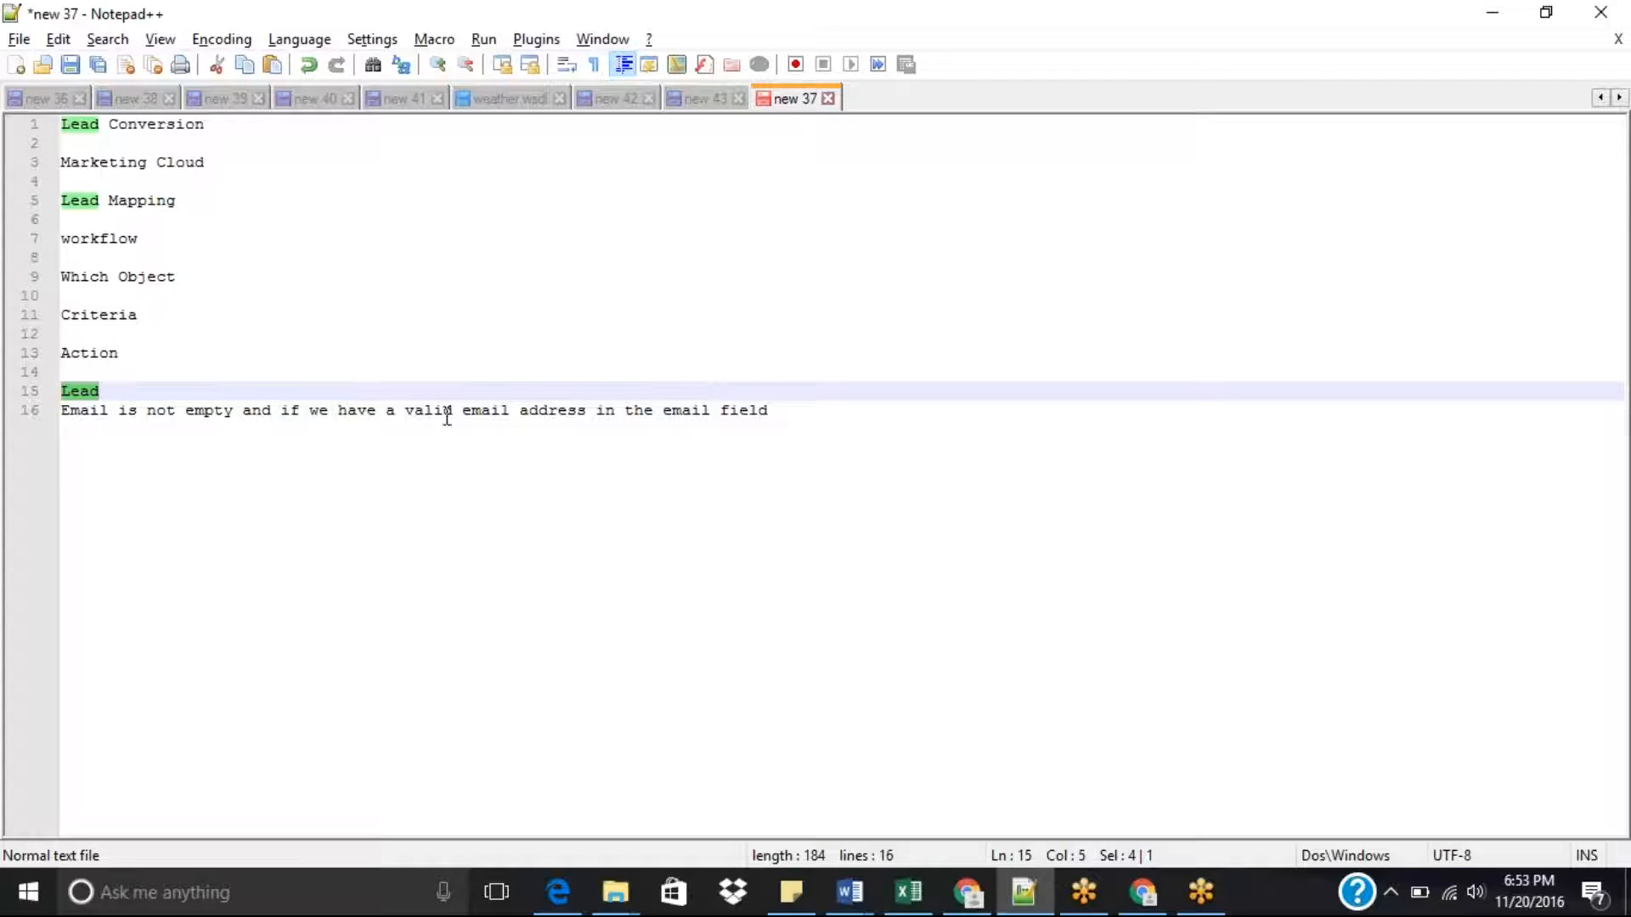
{"action": "left_click", "coordinate": [786, 417]}
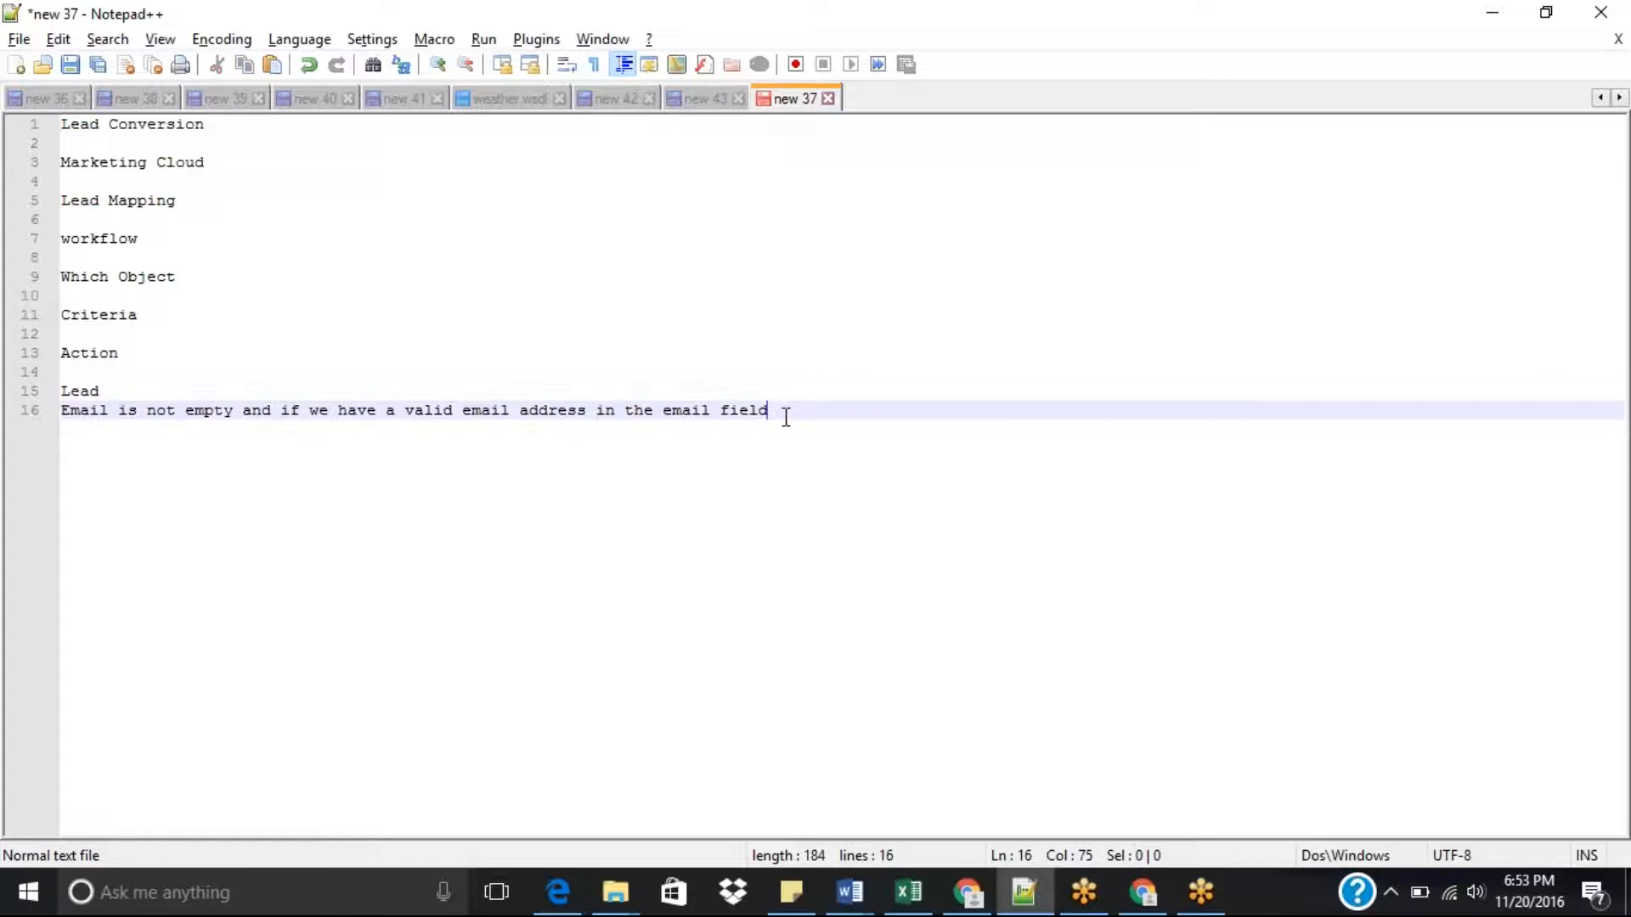
{"action": "key", "text": "Return"}
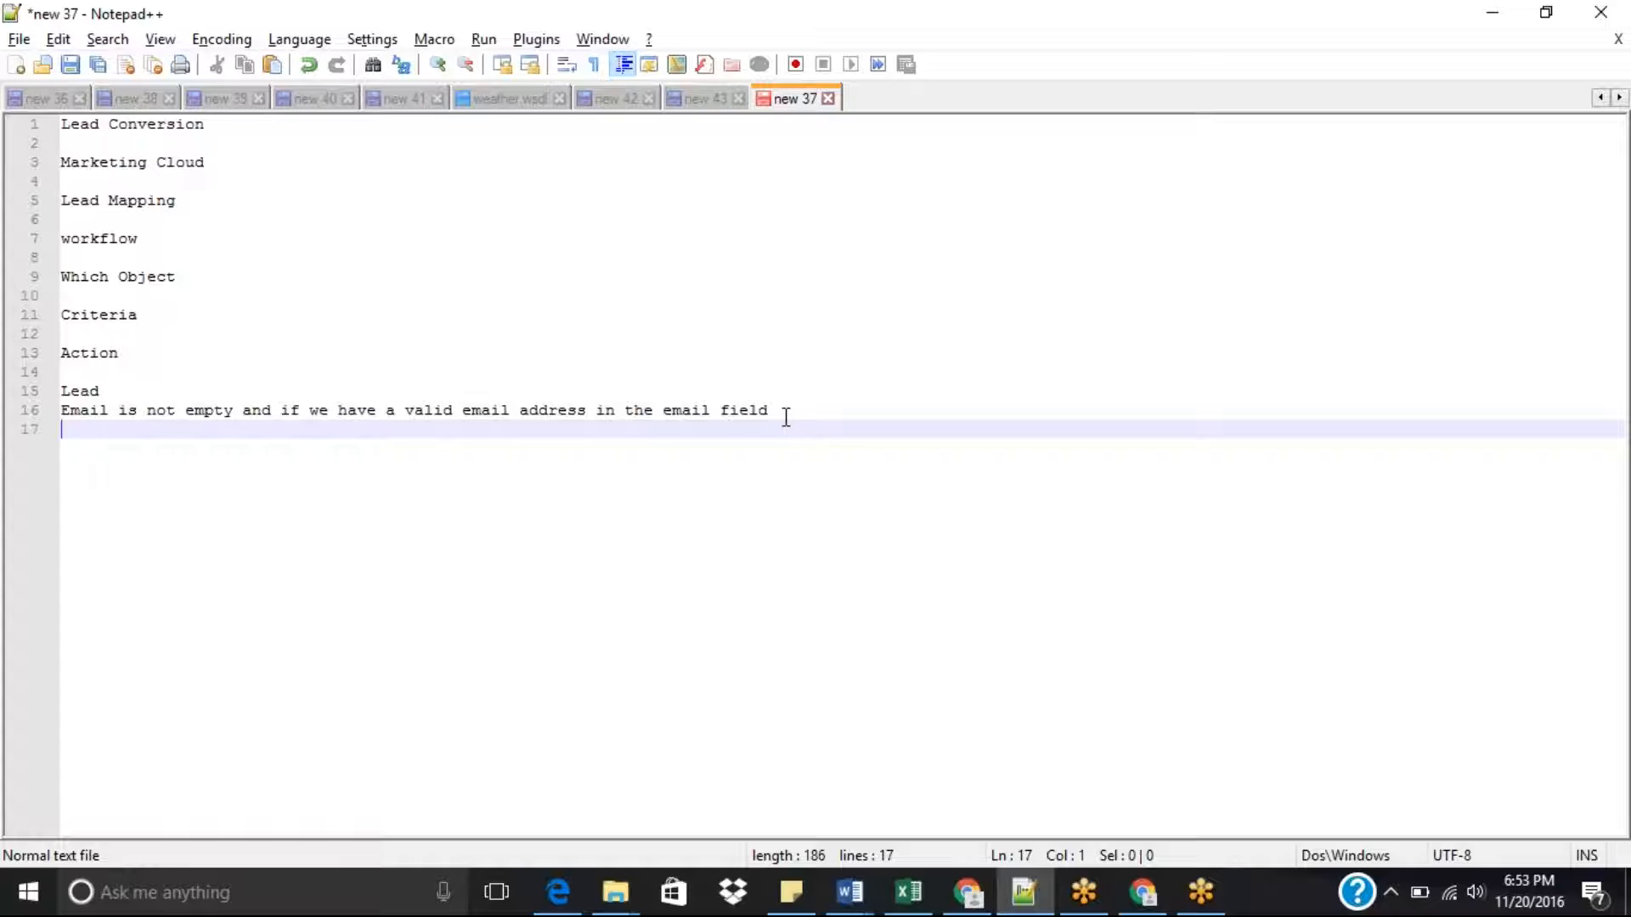
{"action": "type", "text": "Email"}
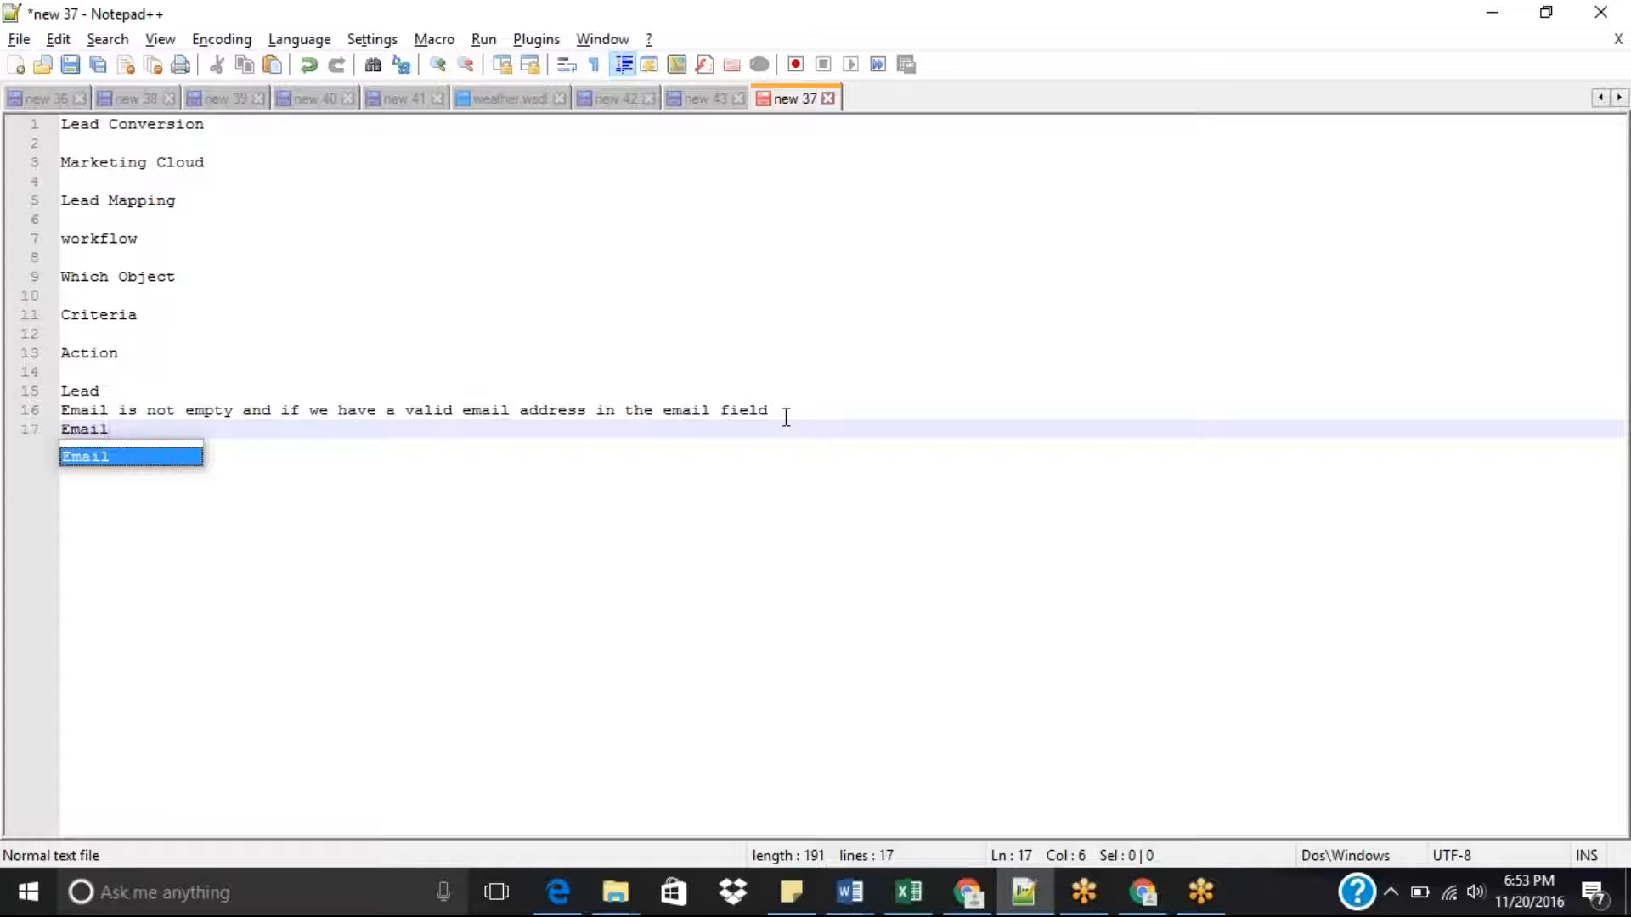
{"action": "key", "text": "Escape"}
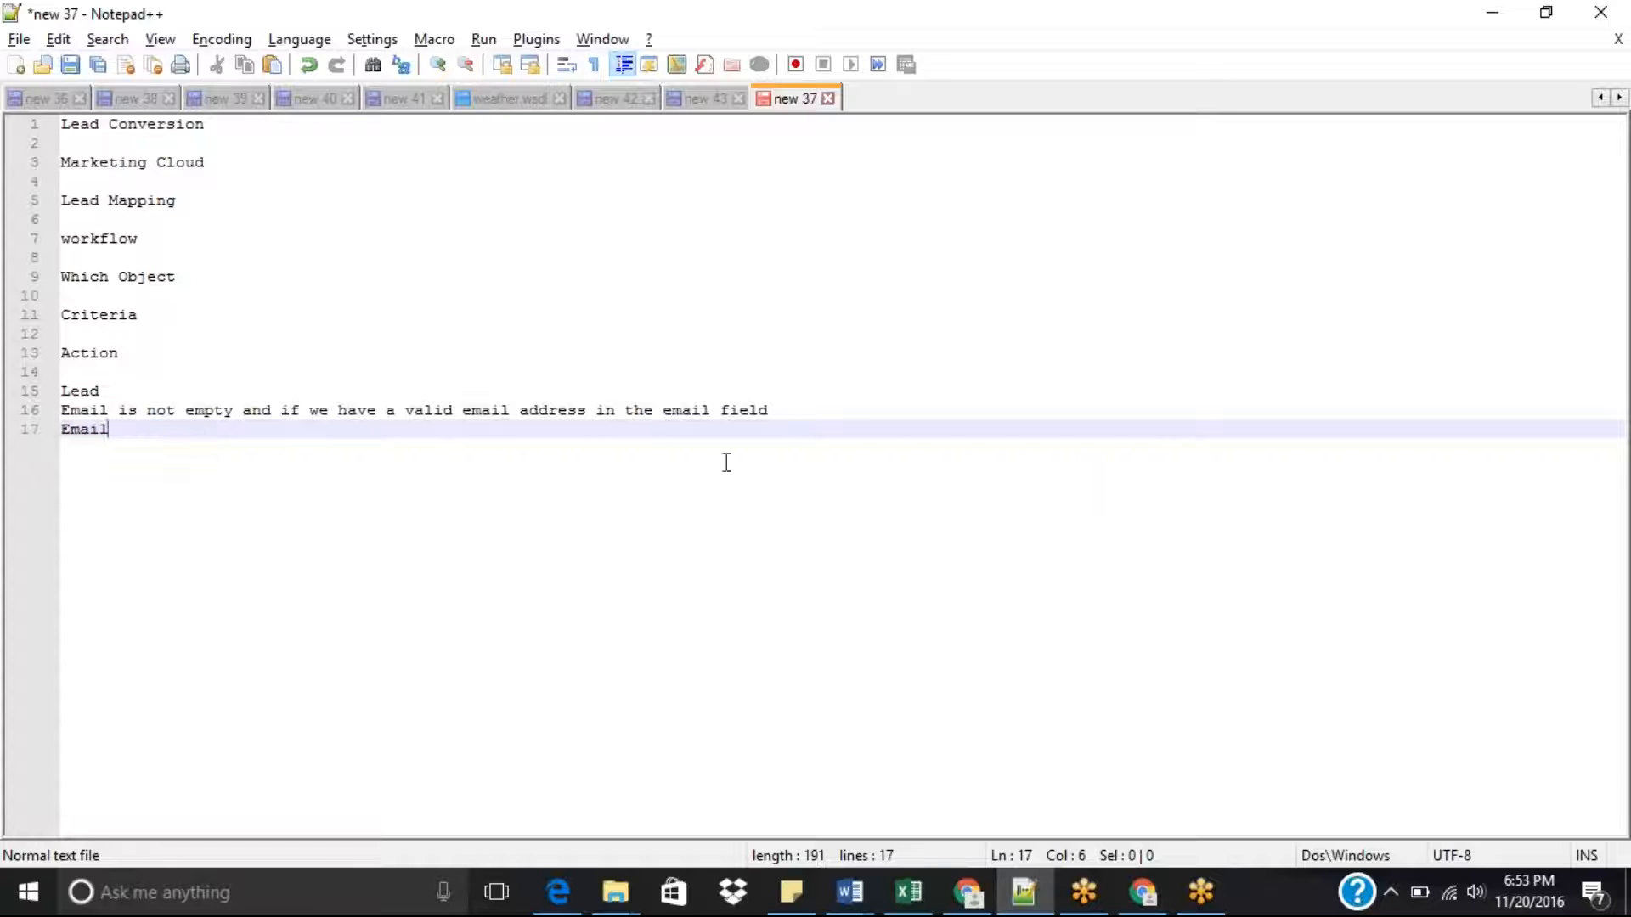
{"action": "double_click", "coordinate": [486, 411]}
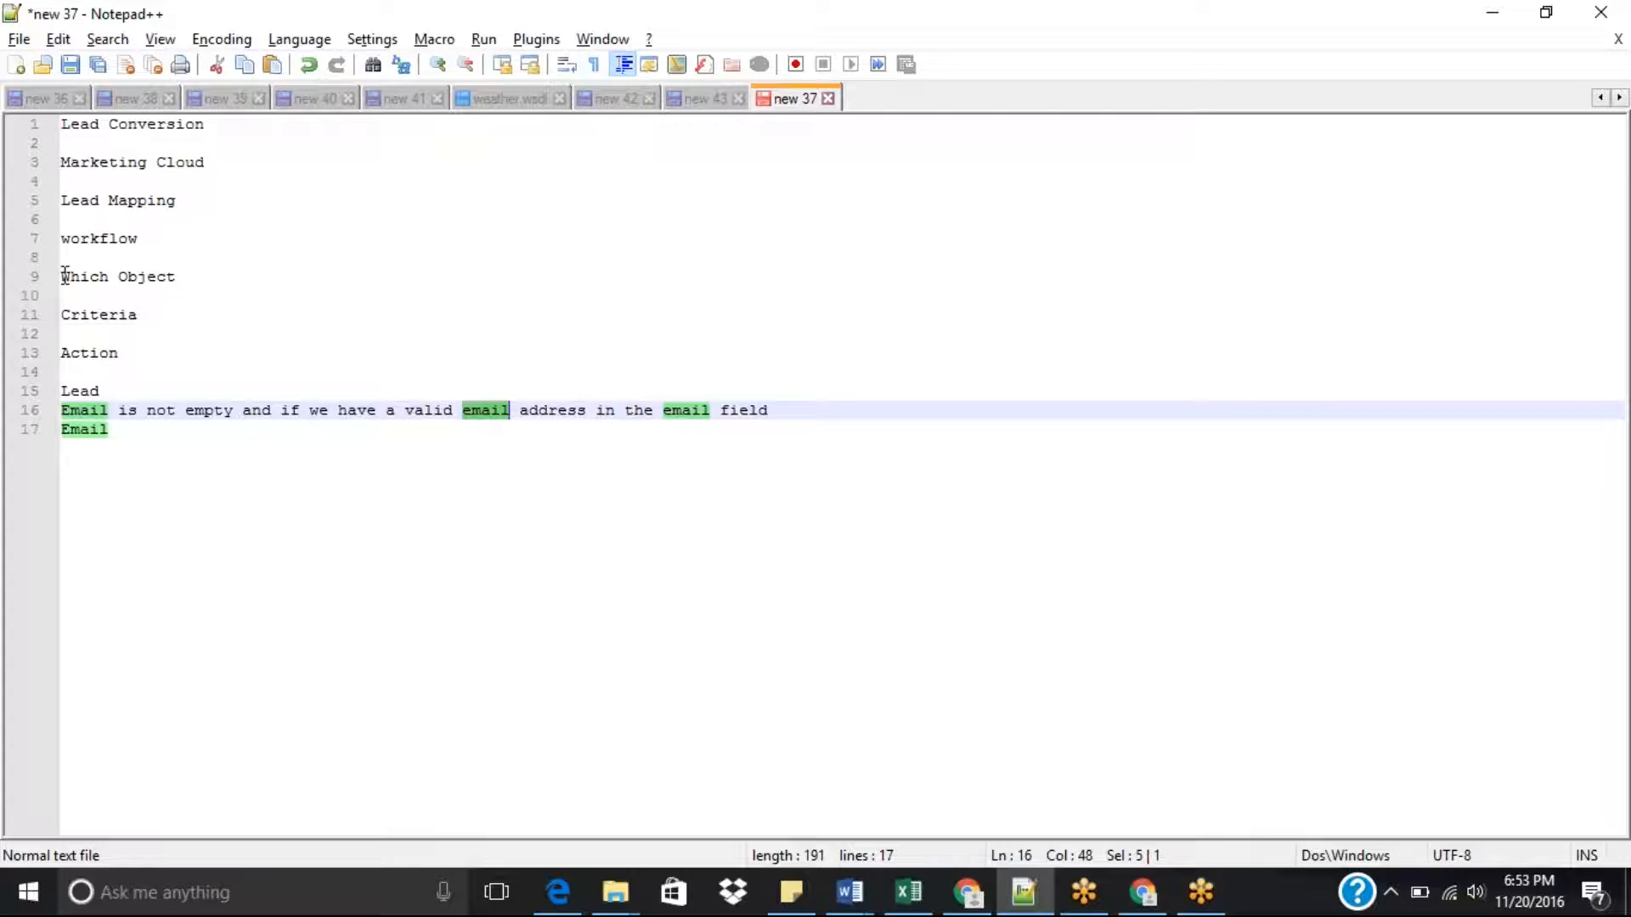
{"action": "left_click_drag", "start_coordinate": [65, 275], "coordinate": [206, 274]}
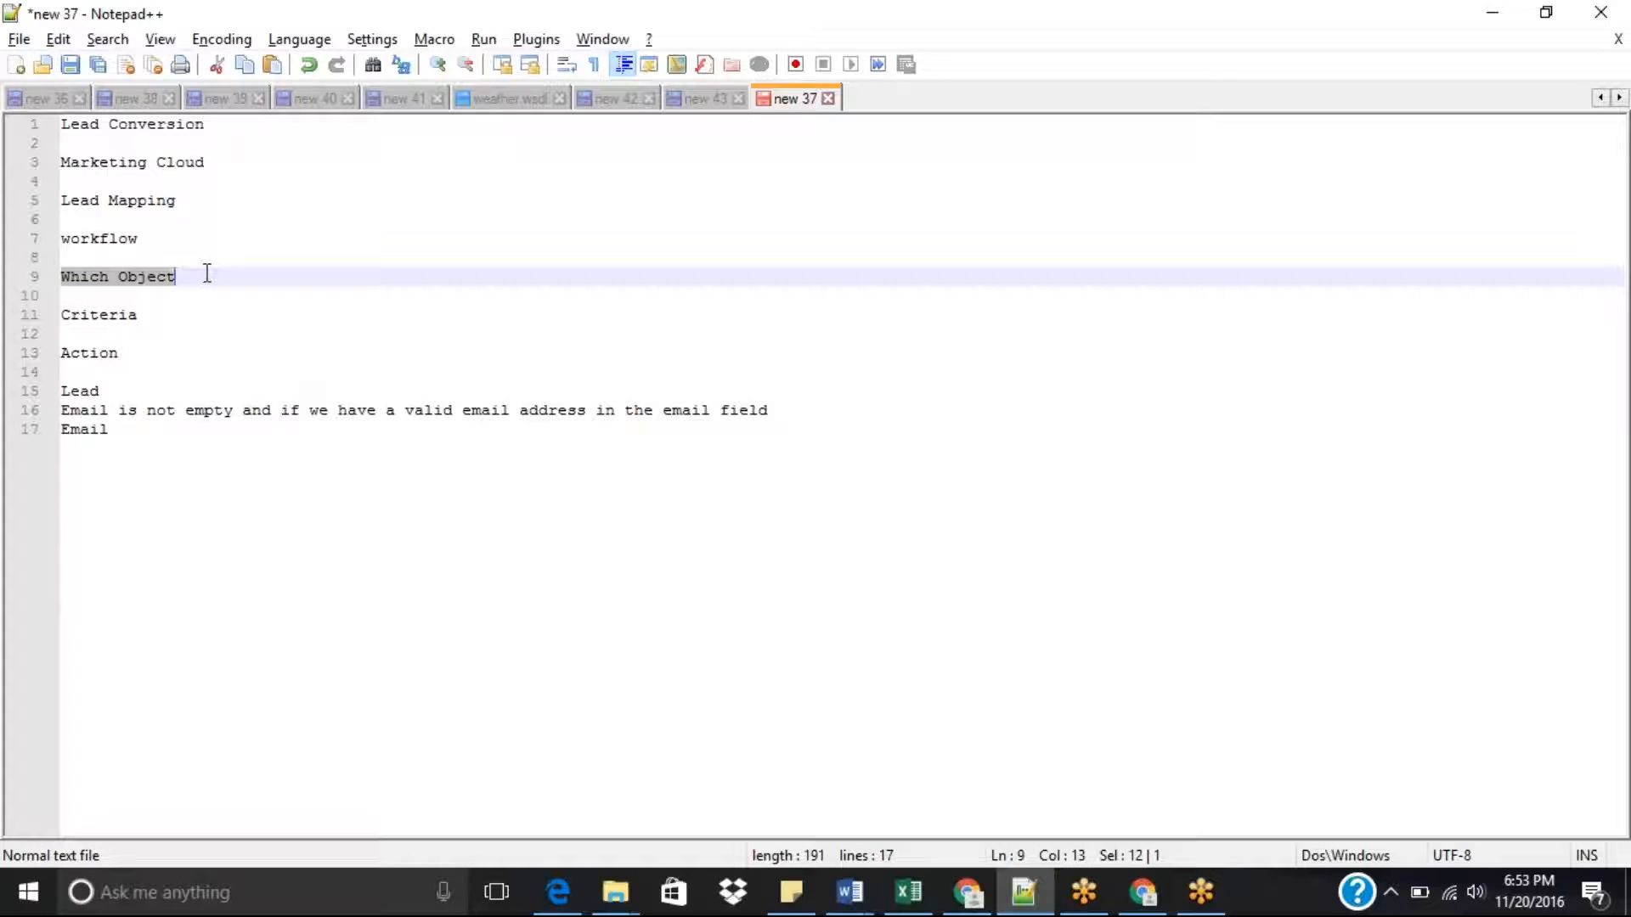
{"action": "double_click", "coordinate": [97, 315]}
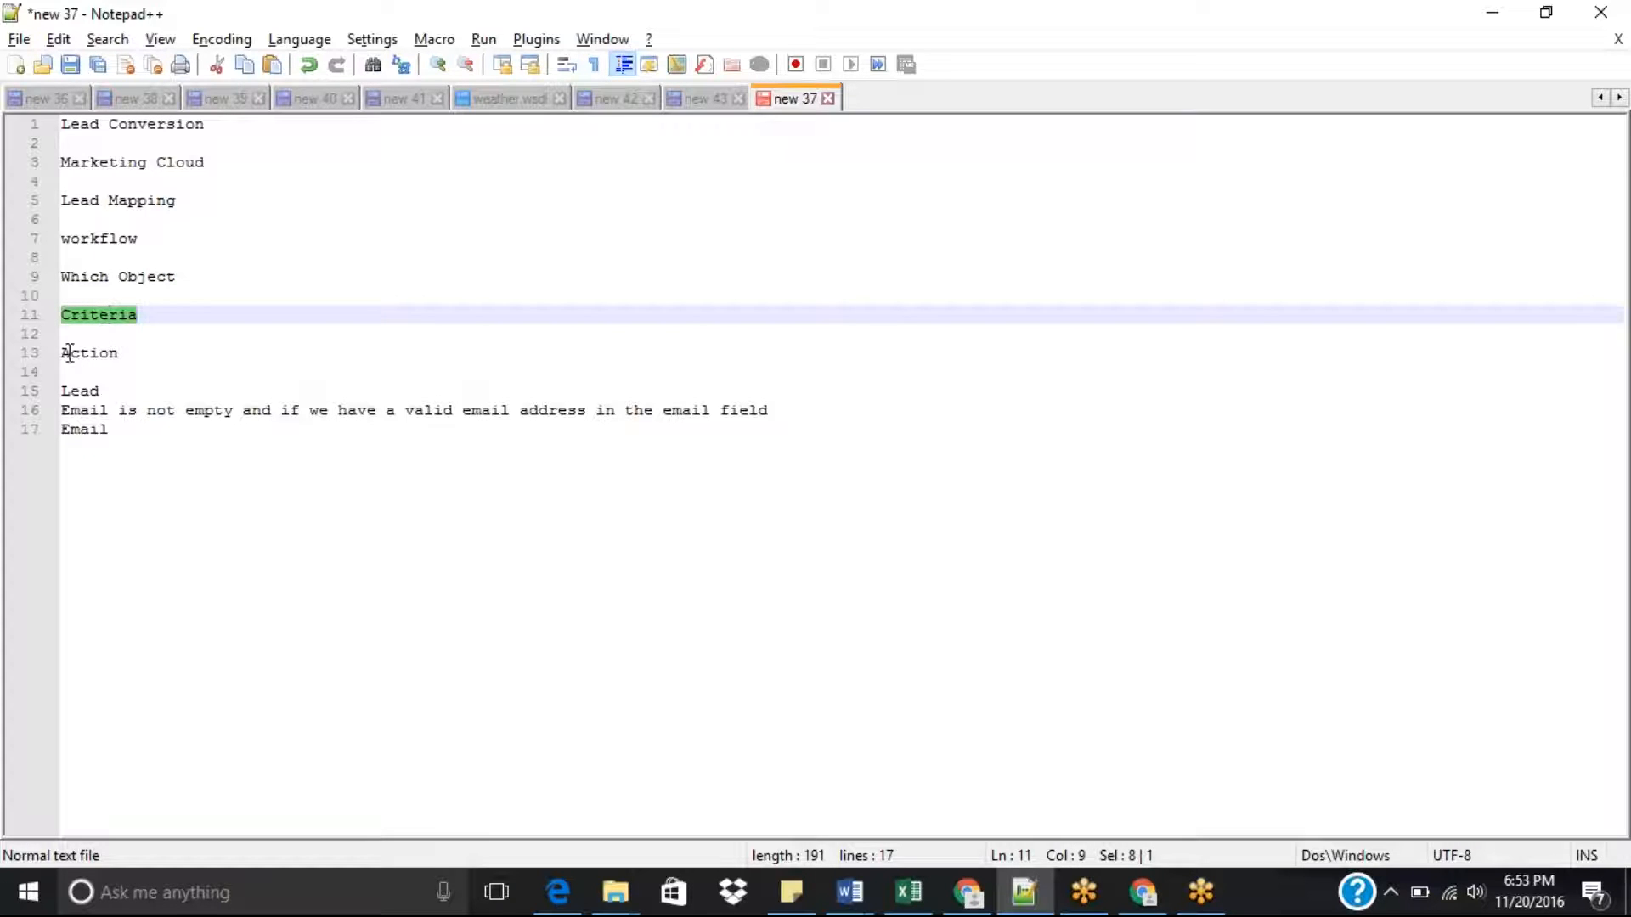
{"action": "double_click", "coordinate": [69, 355]}
Make room below "Action" and list "Email", "Assign" and "Field Update" there on consecutive lines.
{"action": "left_click", "coordinate": [150, 351]}
{"action": "key", "text": "Return"}
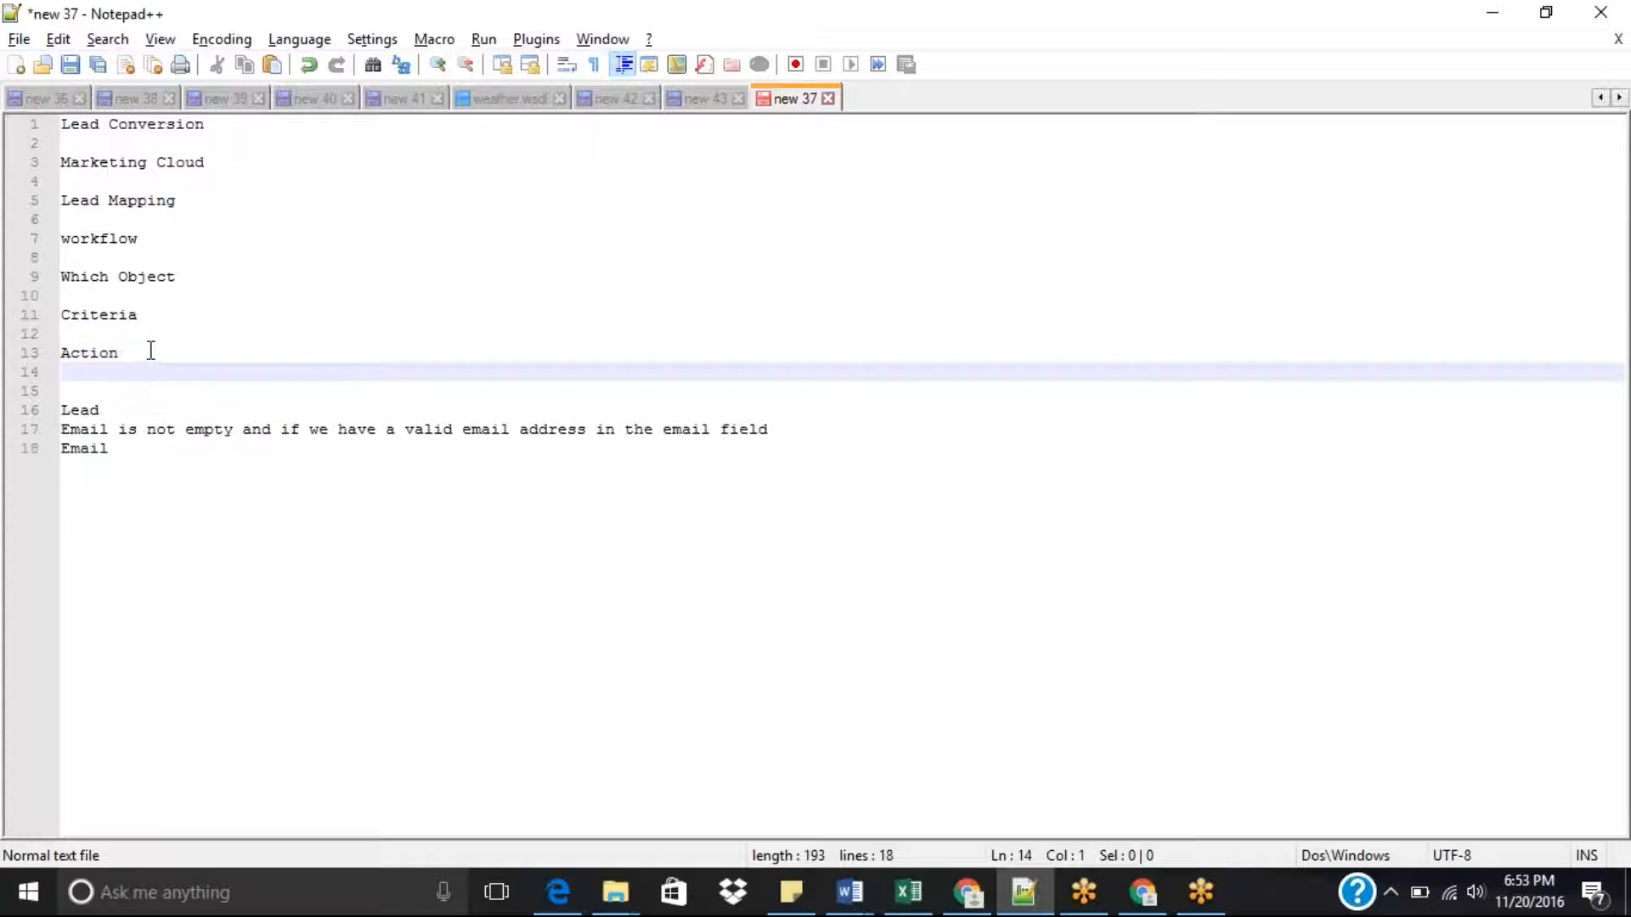
{"action": "key", "text": "Return"}
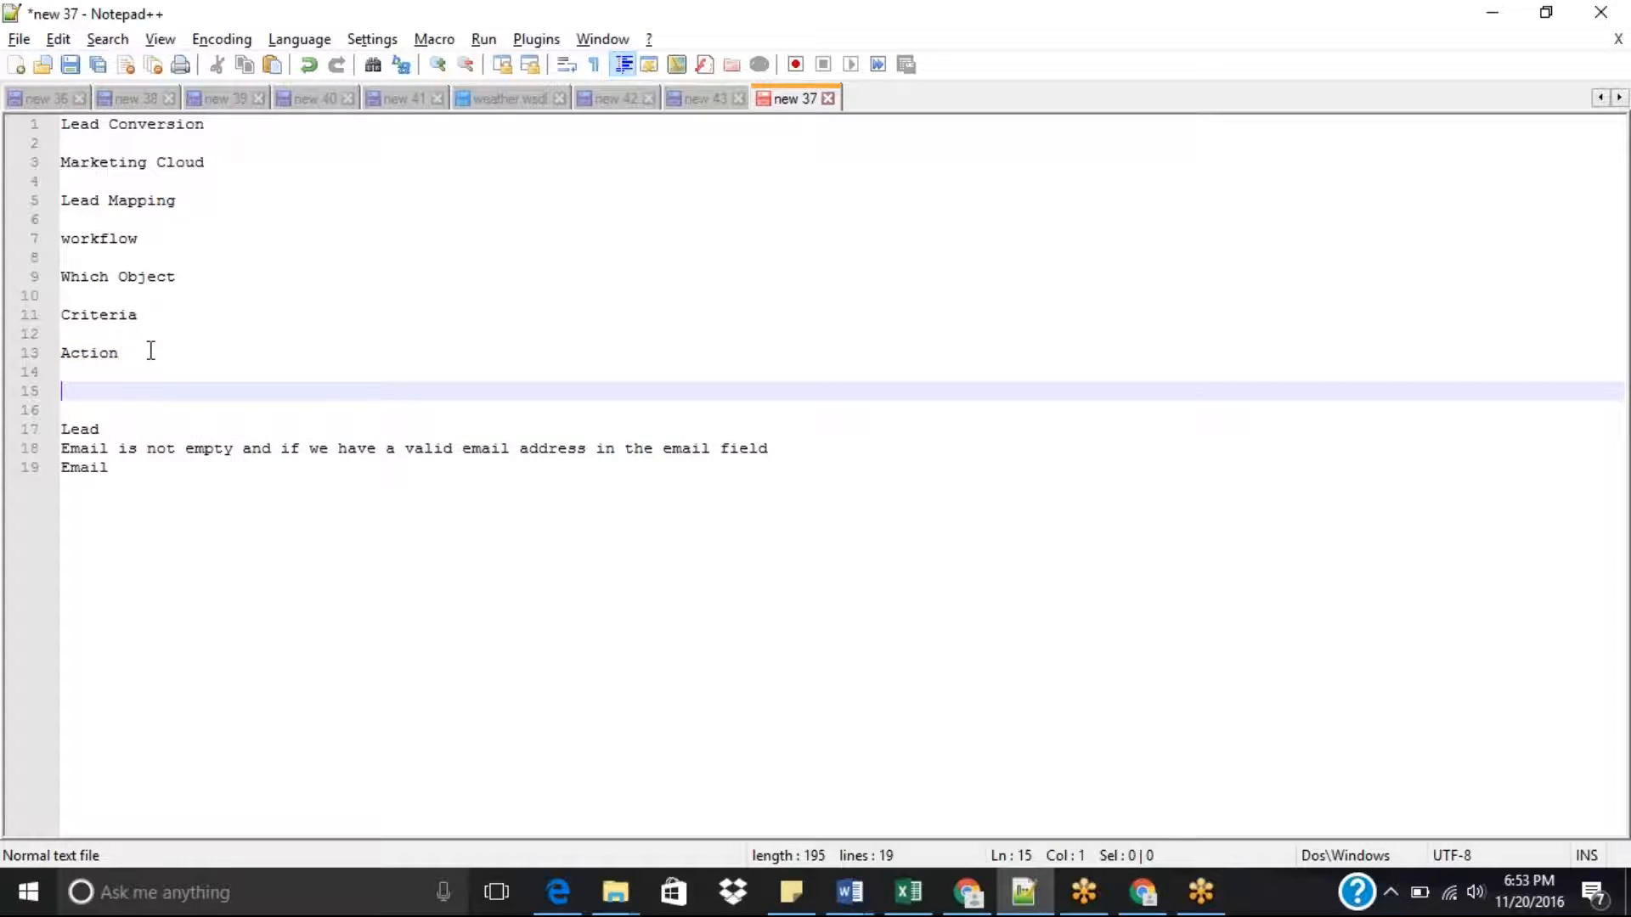
{"action": "key", "text": "Up"}
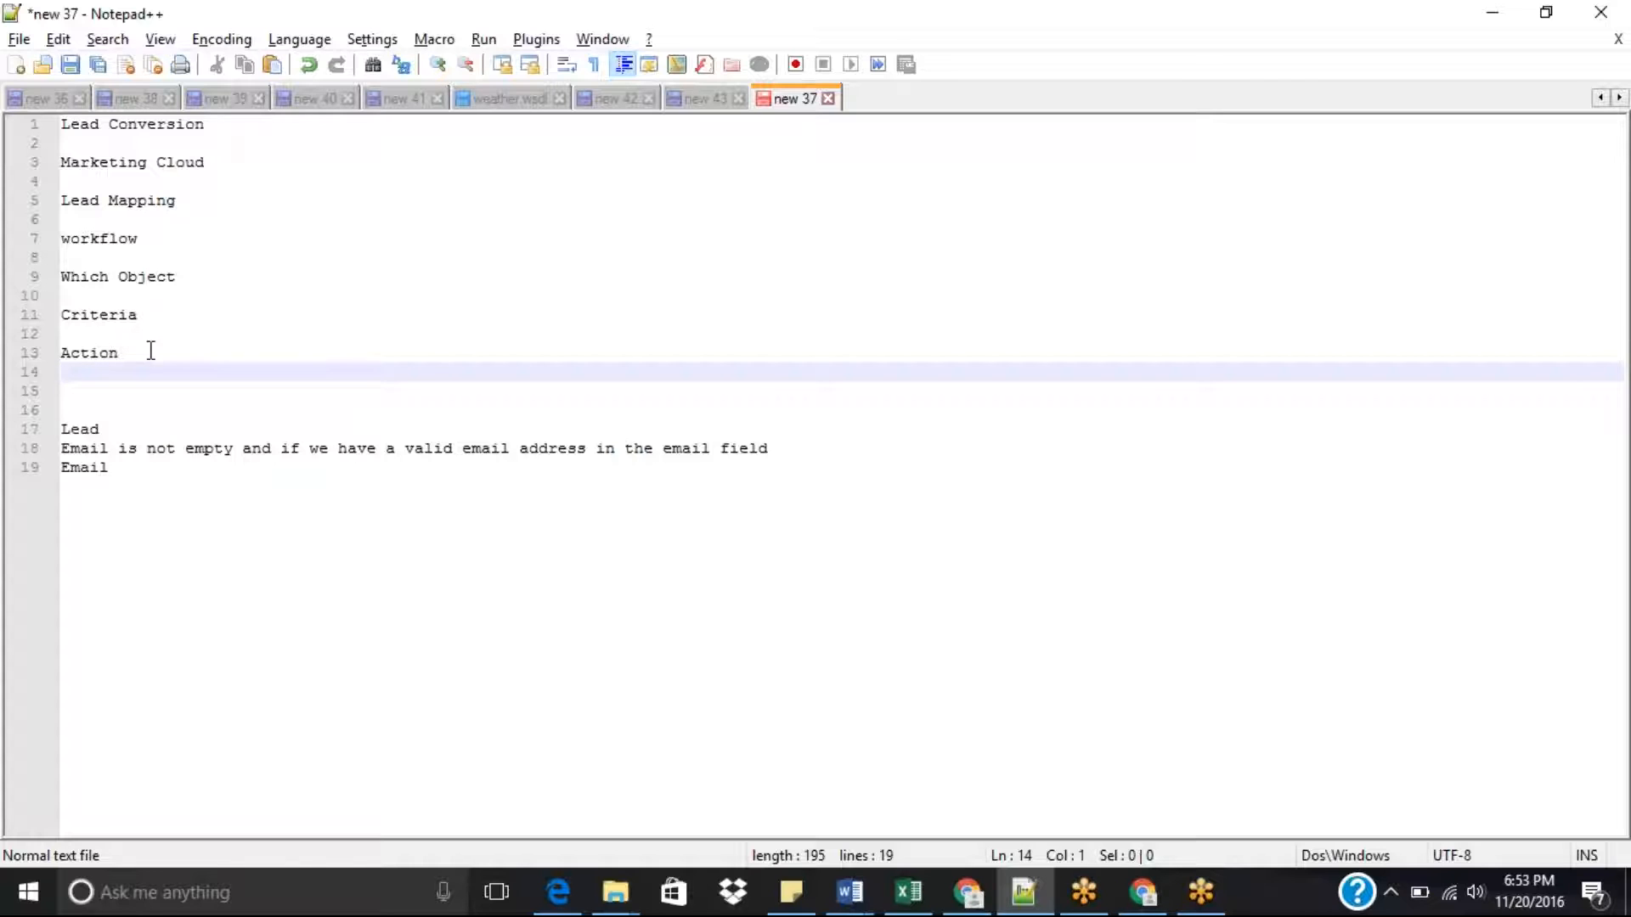
{"action": "key", "text": "Return"}
{"action": "key", "text": "Up"}
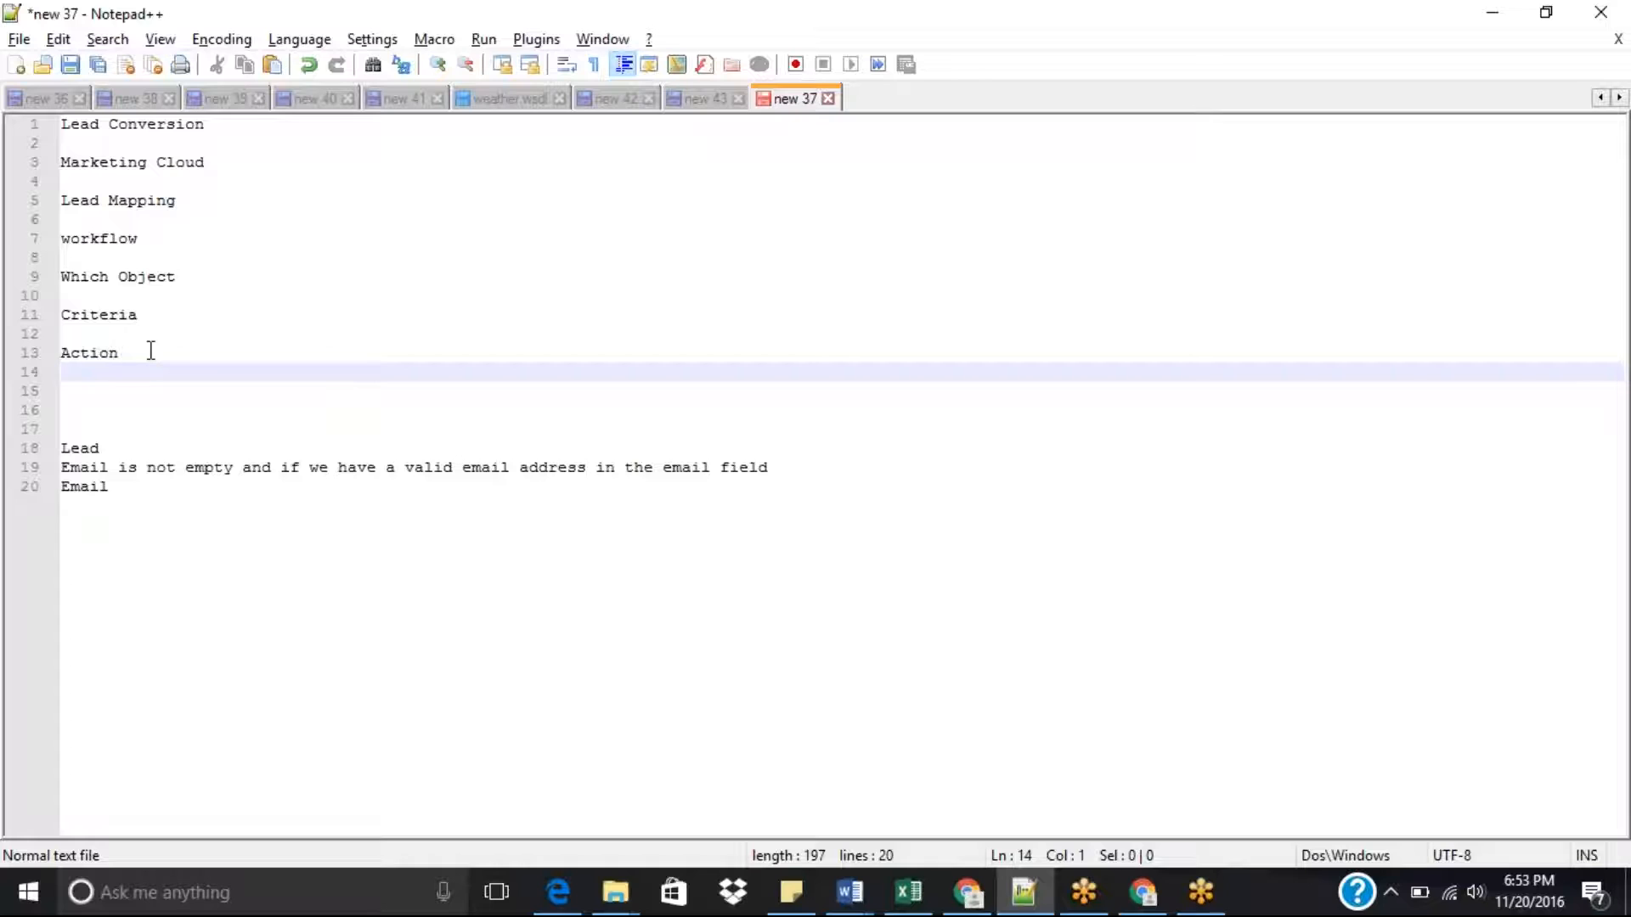
{"action": "type", "text": "Em"}
{"action": "key", "text": "Return"}
{"action": "key", "text": "Return"}
{"action": "type", "text": "Assign"}
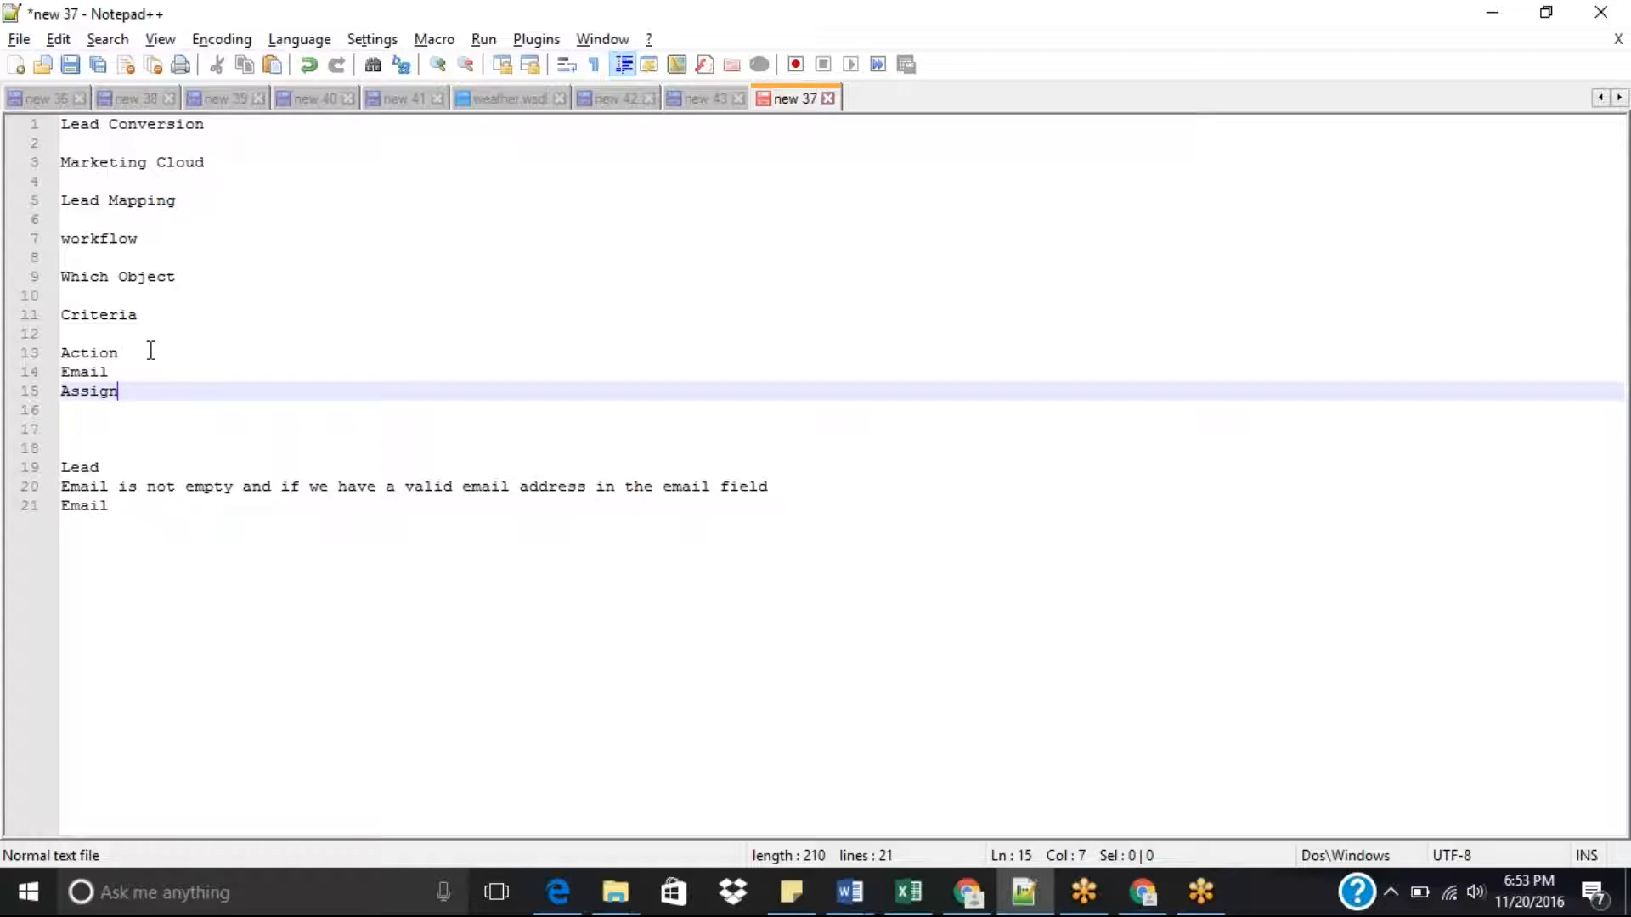
{"action": "key", "text": "Return"}
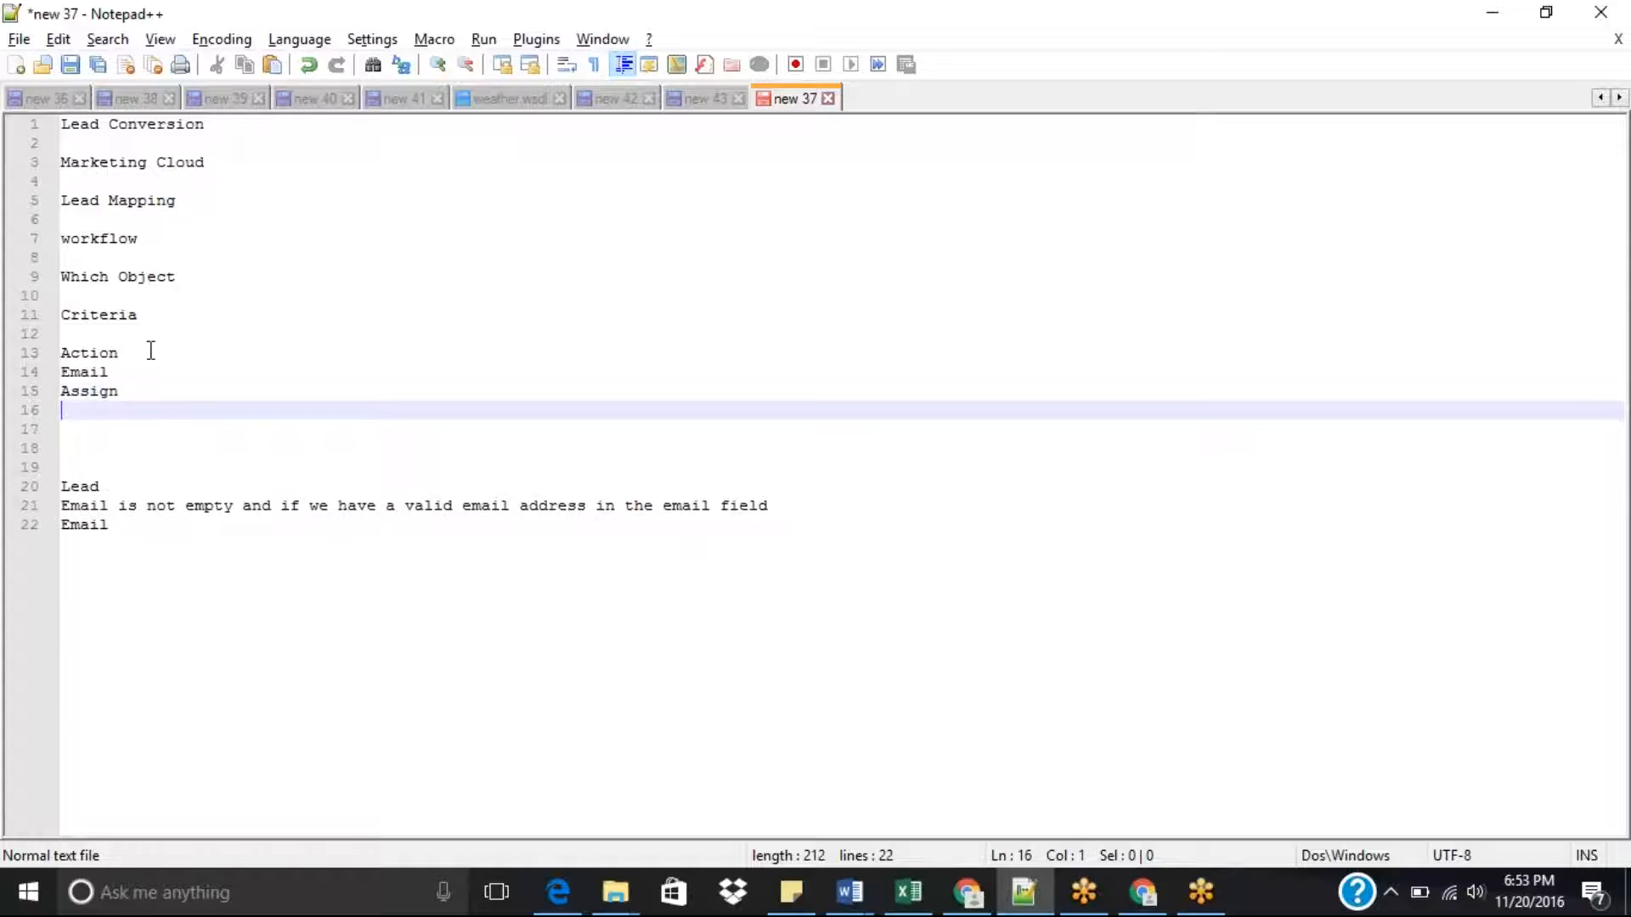
{"action": "type", "text": "Field Update"}
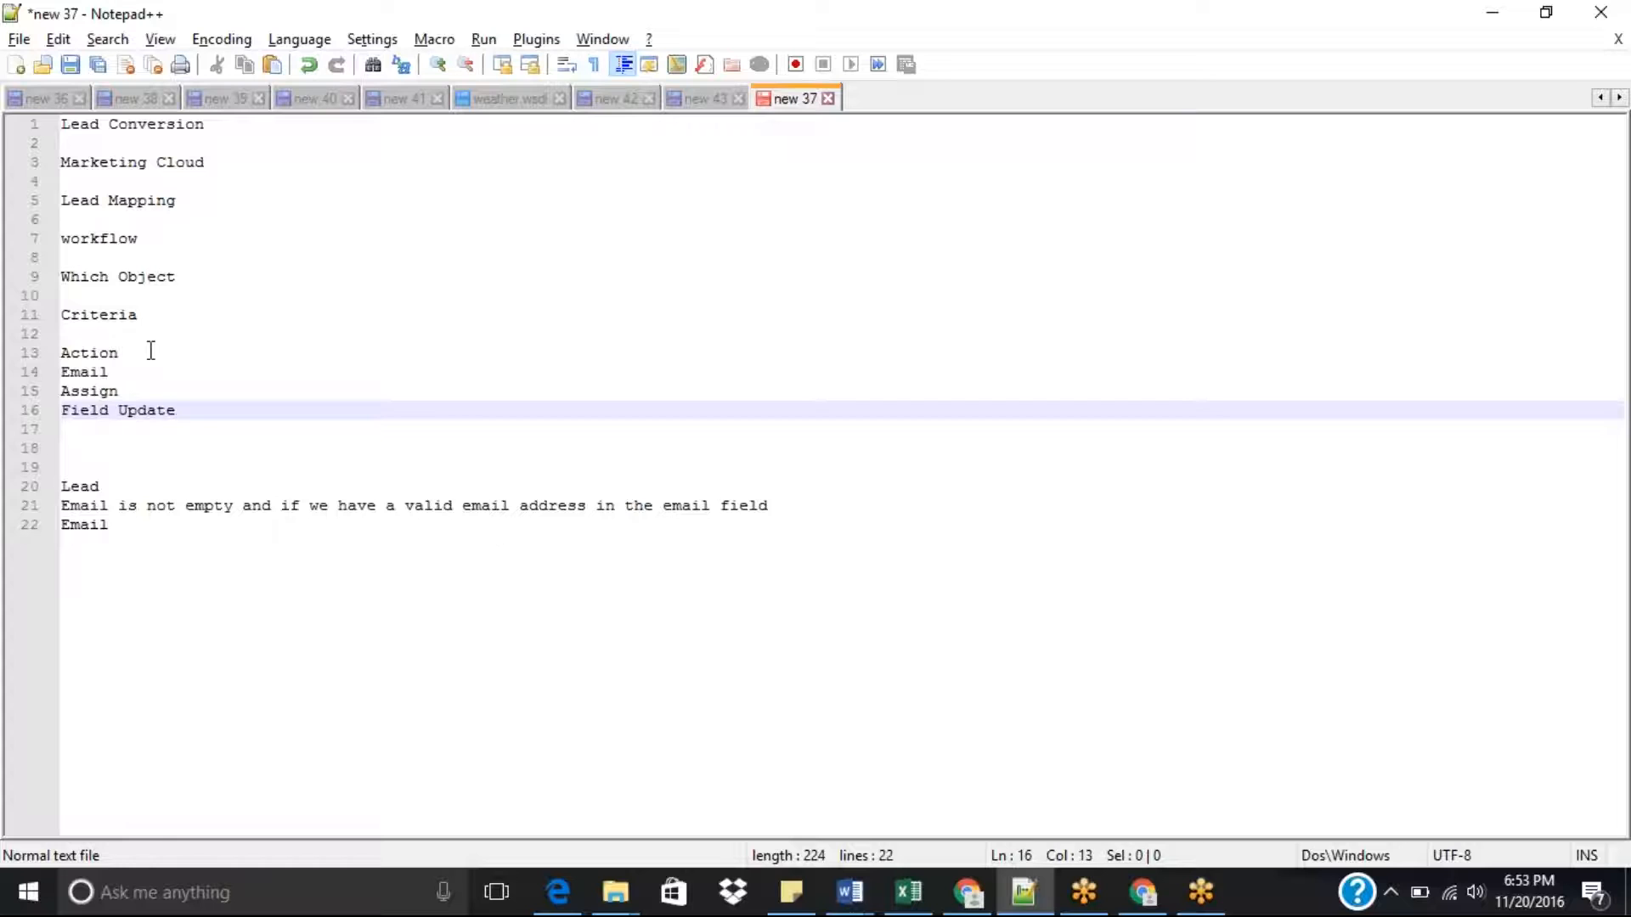
Add "Outbound Message" below "Field Update" in the action list, followed by extra blank lines.
{"action": "key", "text": "Return"}
{"action": "type", "text": "Ou"}
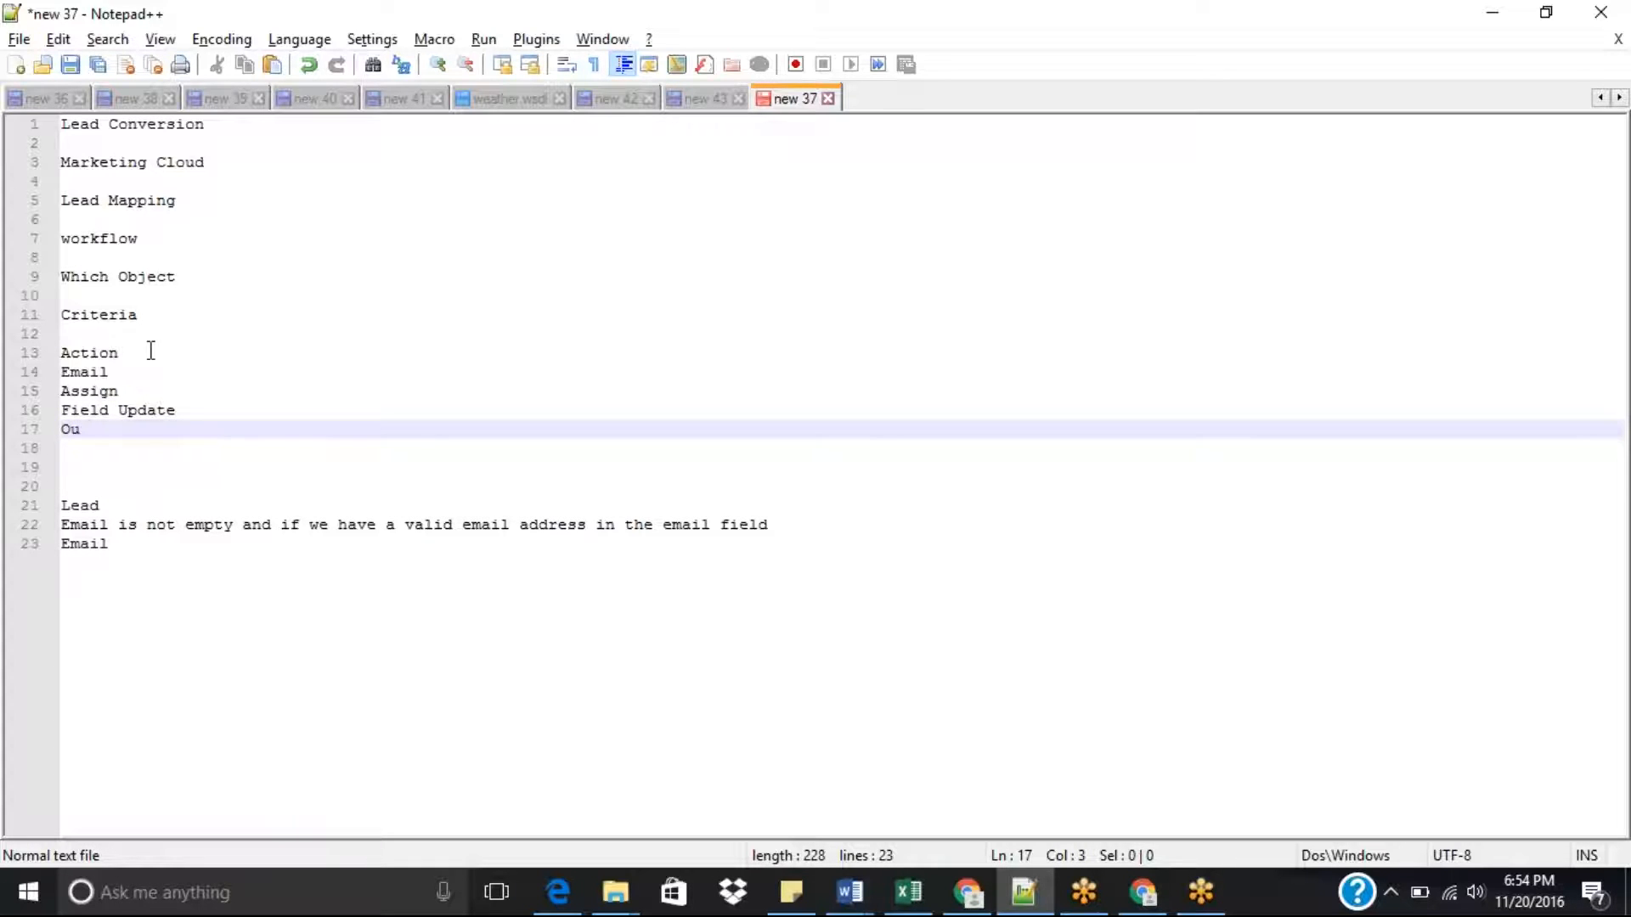
{"action": "type", "text": "tbound Message"}
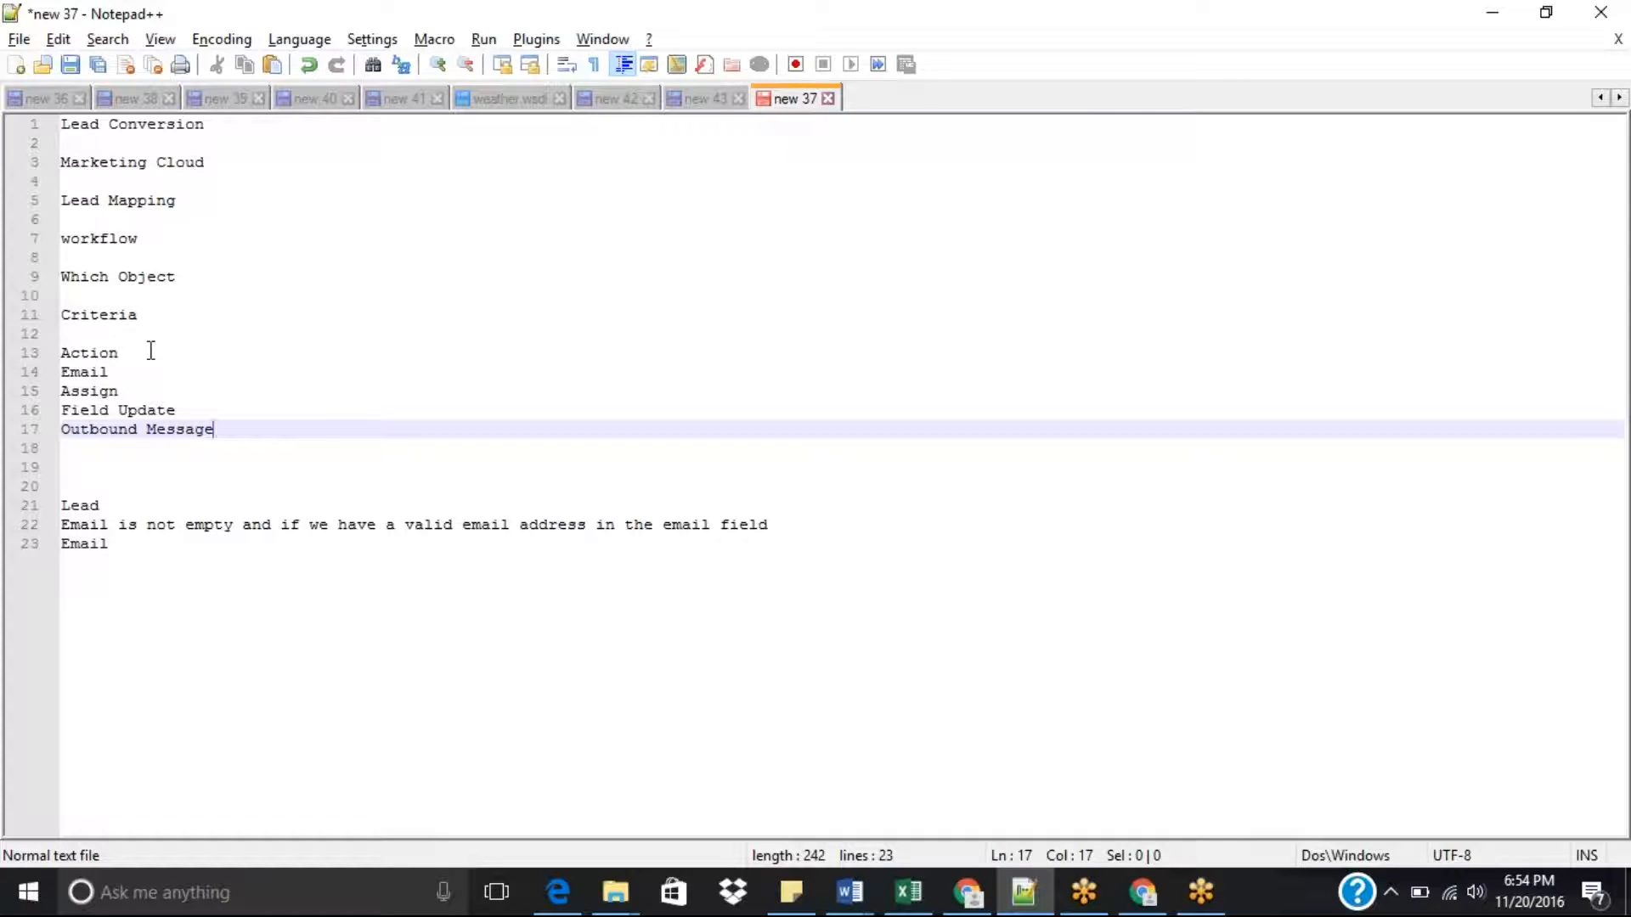
{"action": "key", "text": "Return"}
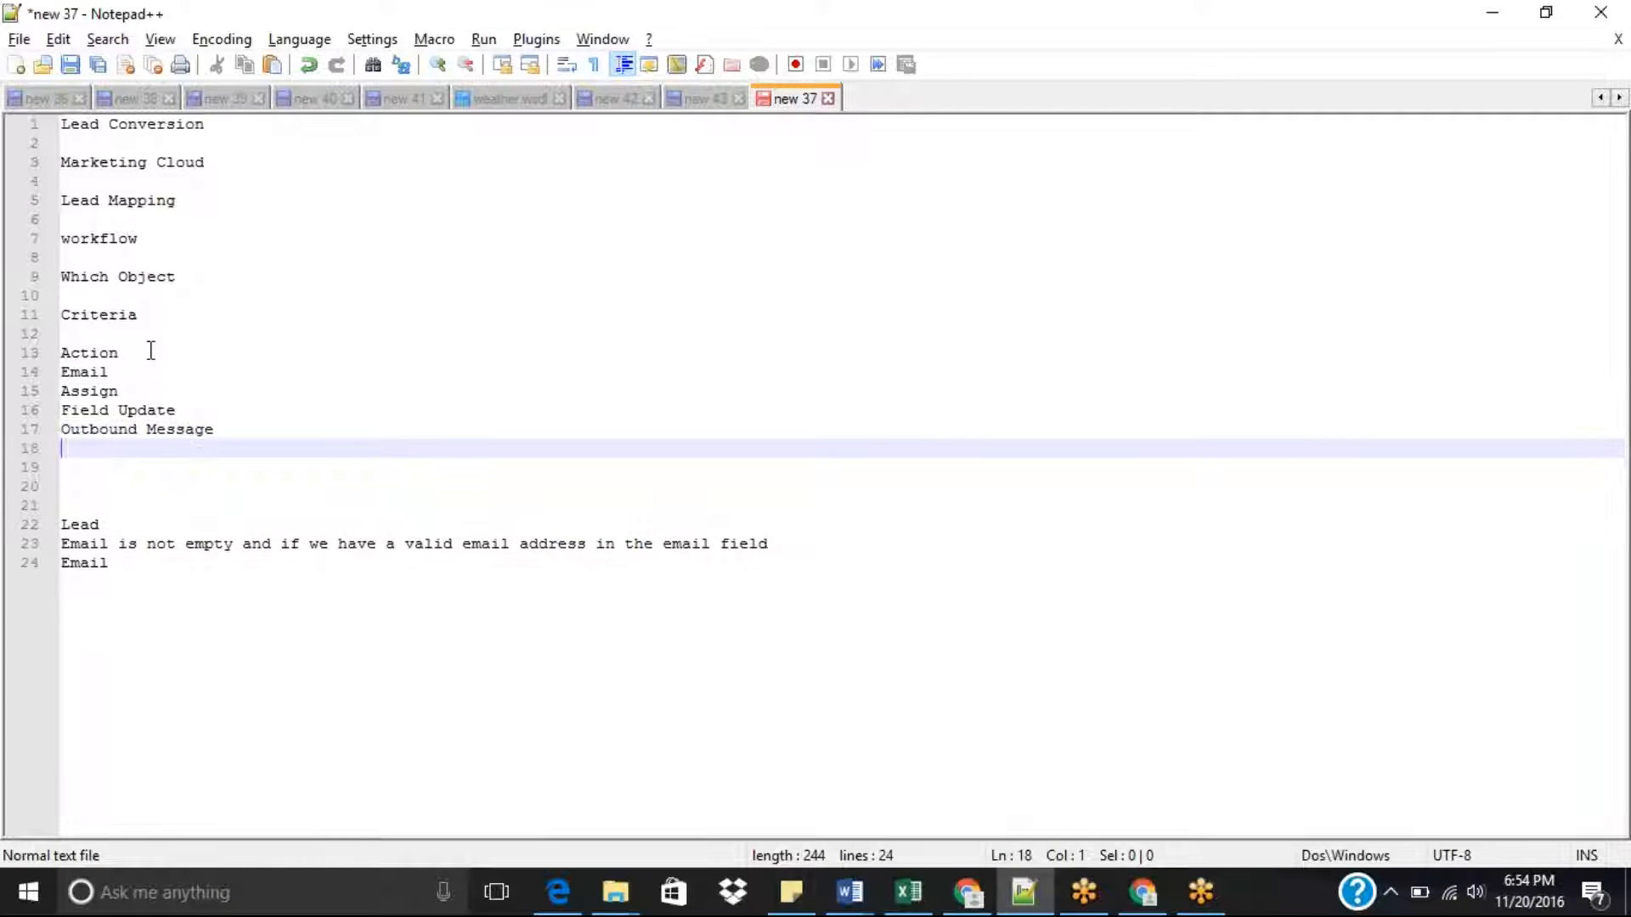
{"action": "key", "text": "Return"}
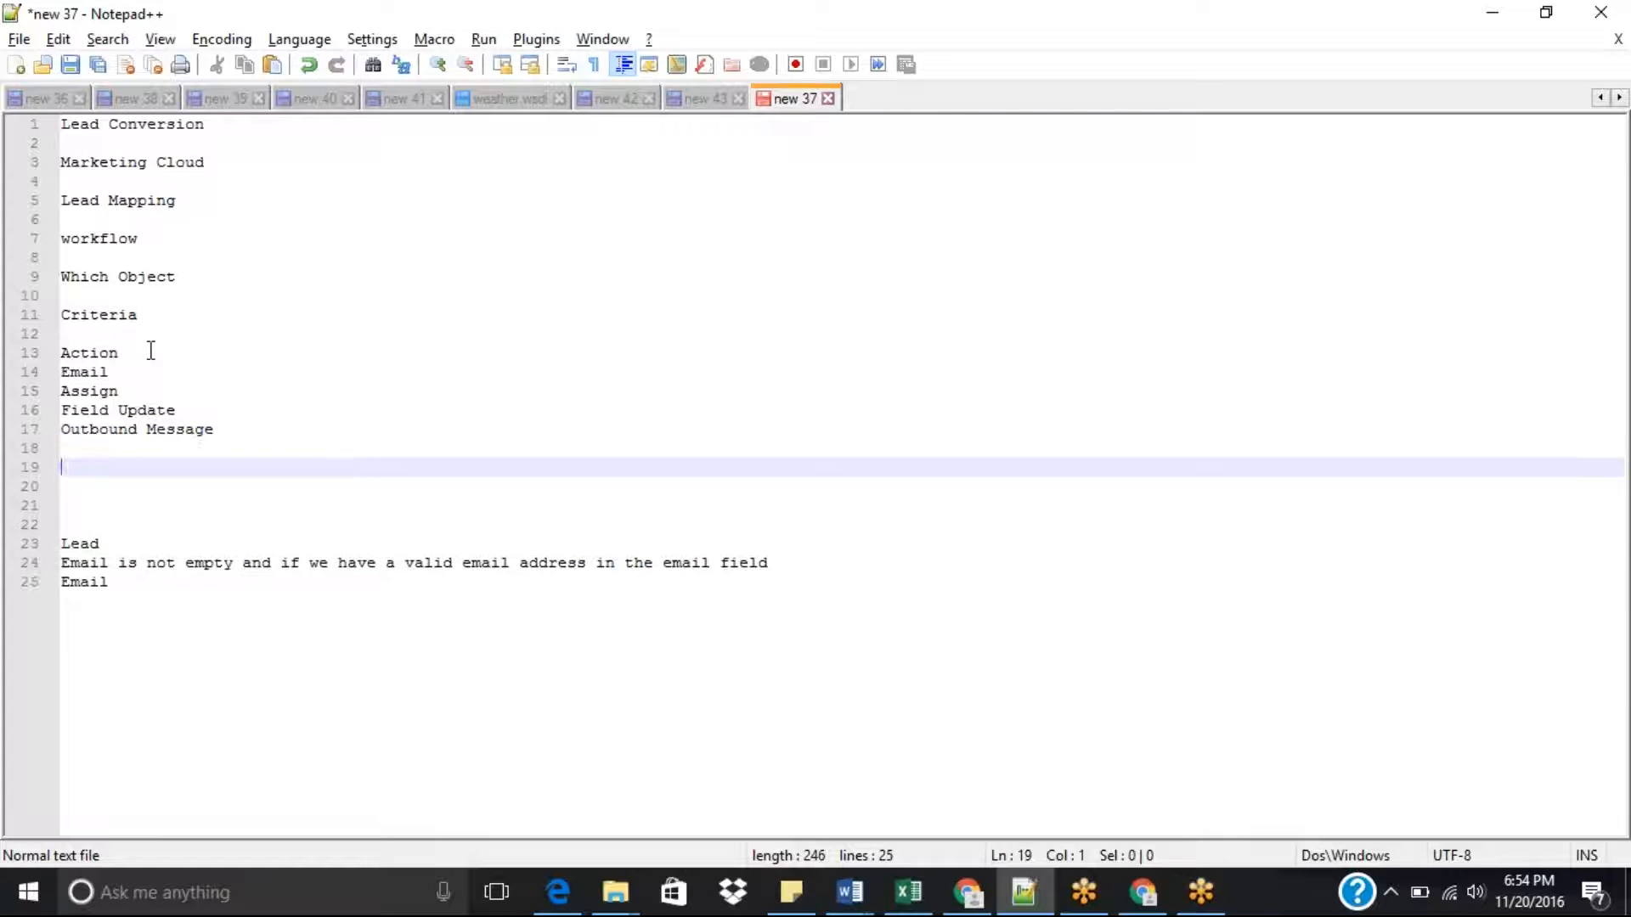
{"action": "left_click", "coordinate": [114, 581]}
{"action": "left_click_drag", "start_coordinate": [114, 581], "coordinate": [67, 584]}
{"action": "left_click", "coordinate": [398, 480]}
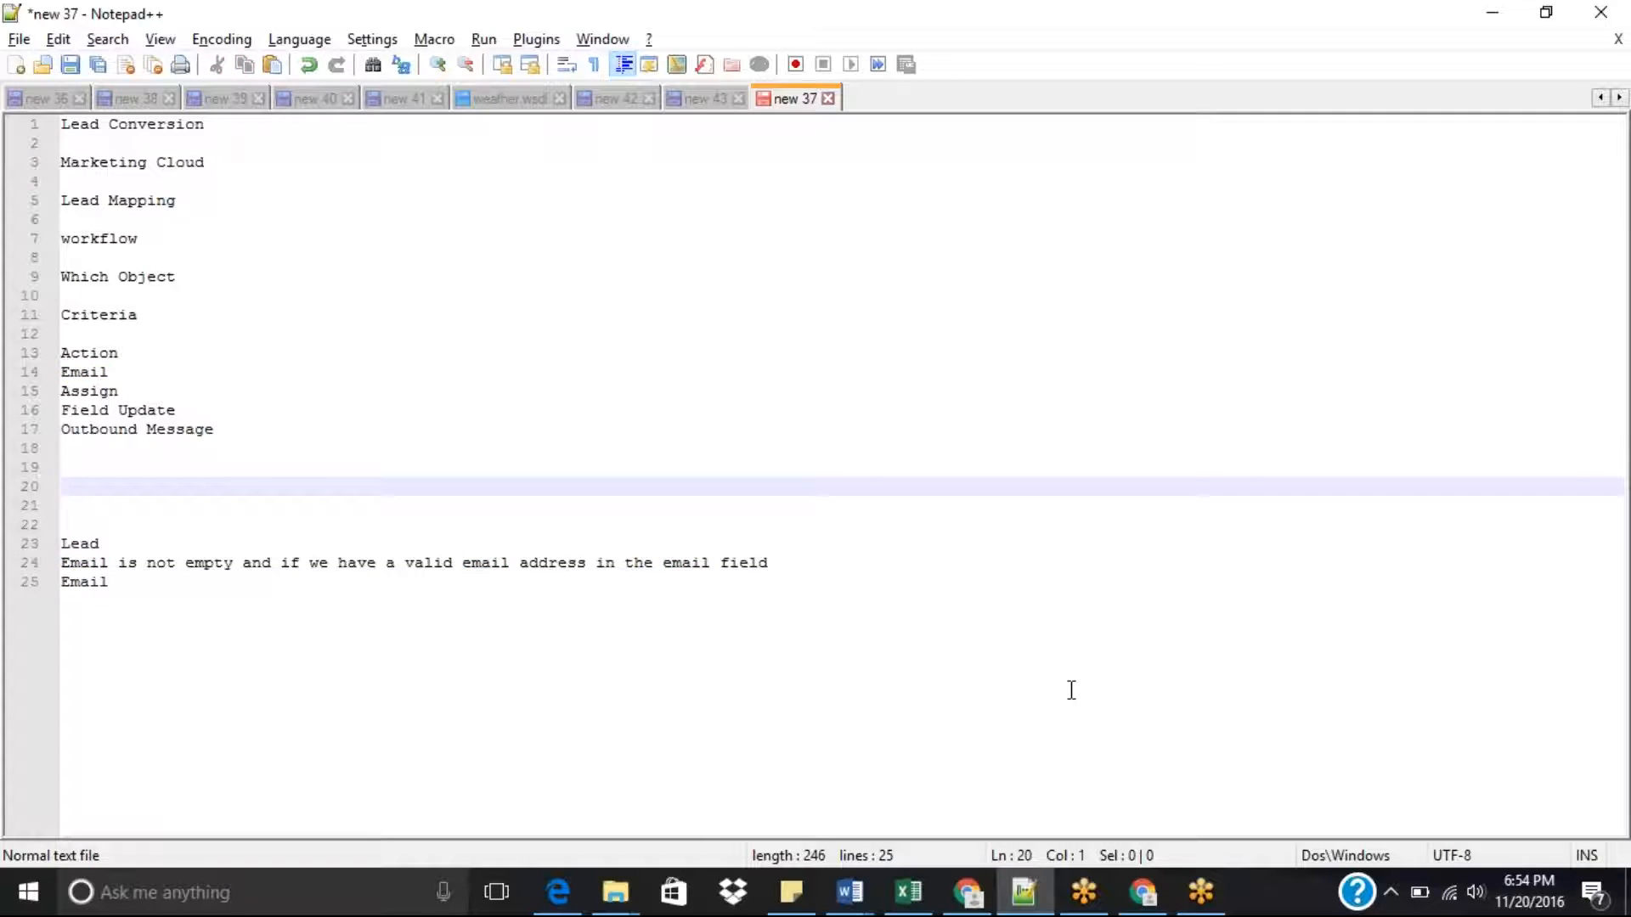
Switch to Salesforce Setup in Chrome, search the setup items for "workf" and open Workflow Rules.
{"action": "left_click", "coordinate": [1142, 894]}
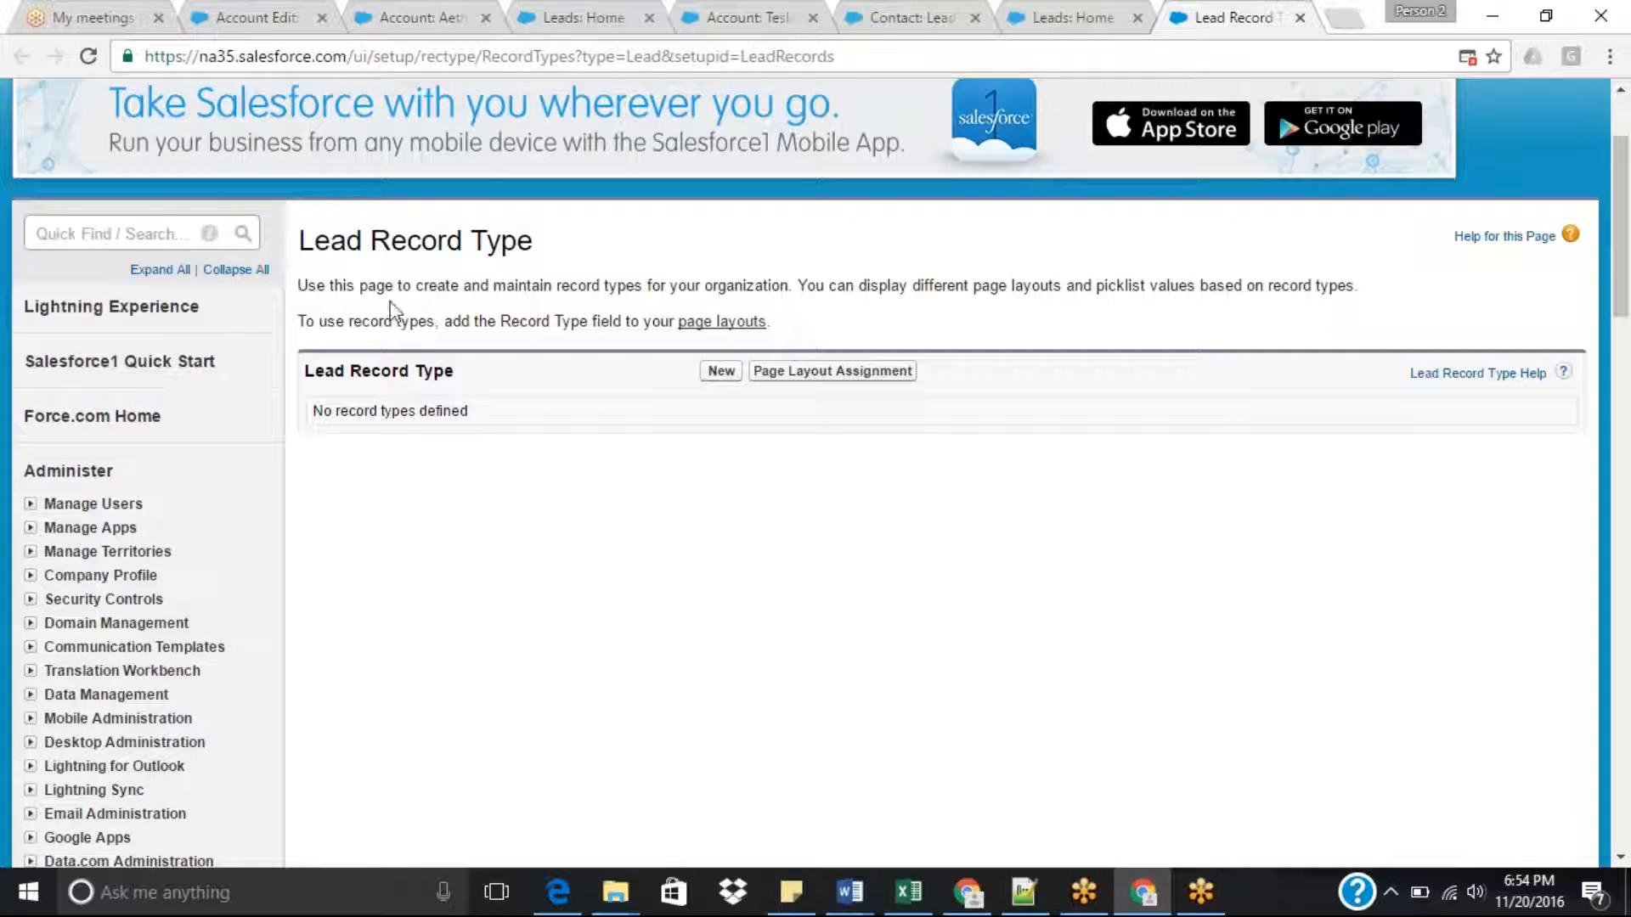
{"action": "left_click", "coordinate": [135, 236]}
{"action": "type", "text": "workf"}
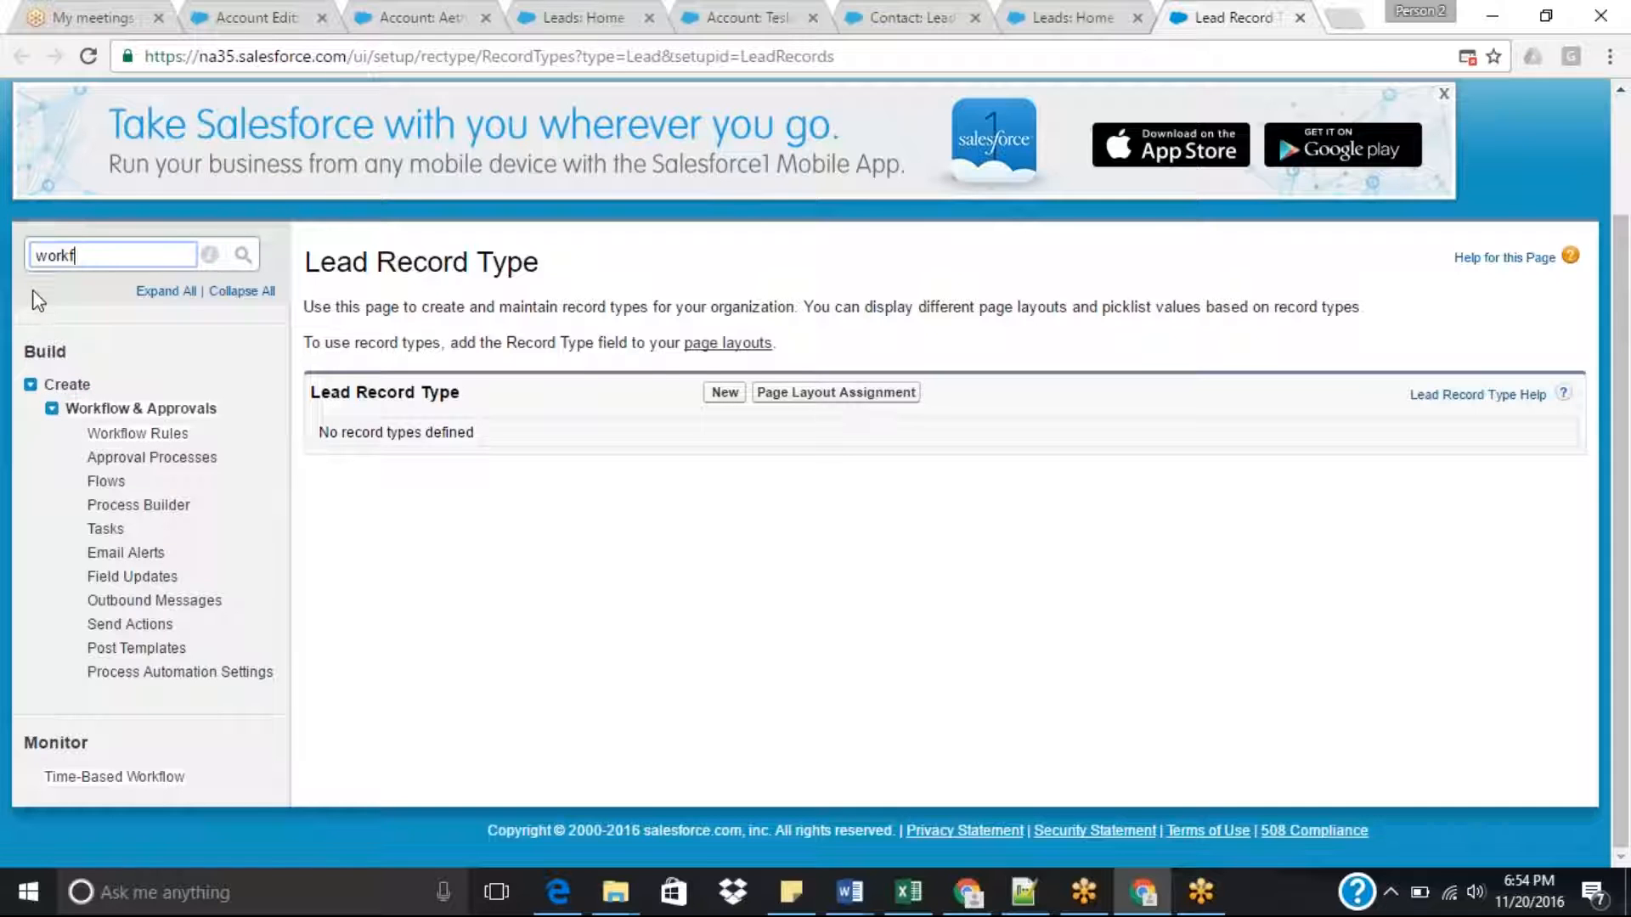
{"action": "left_click", "coordinate": [0, 422]}
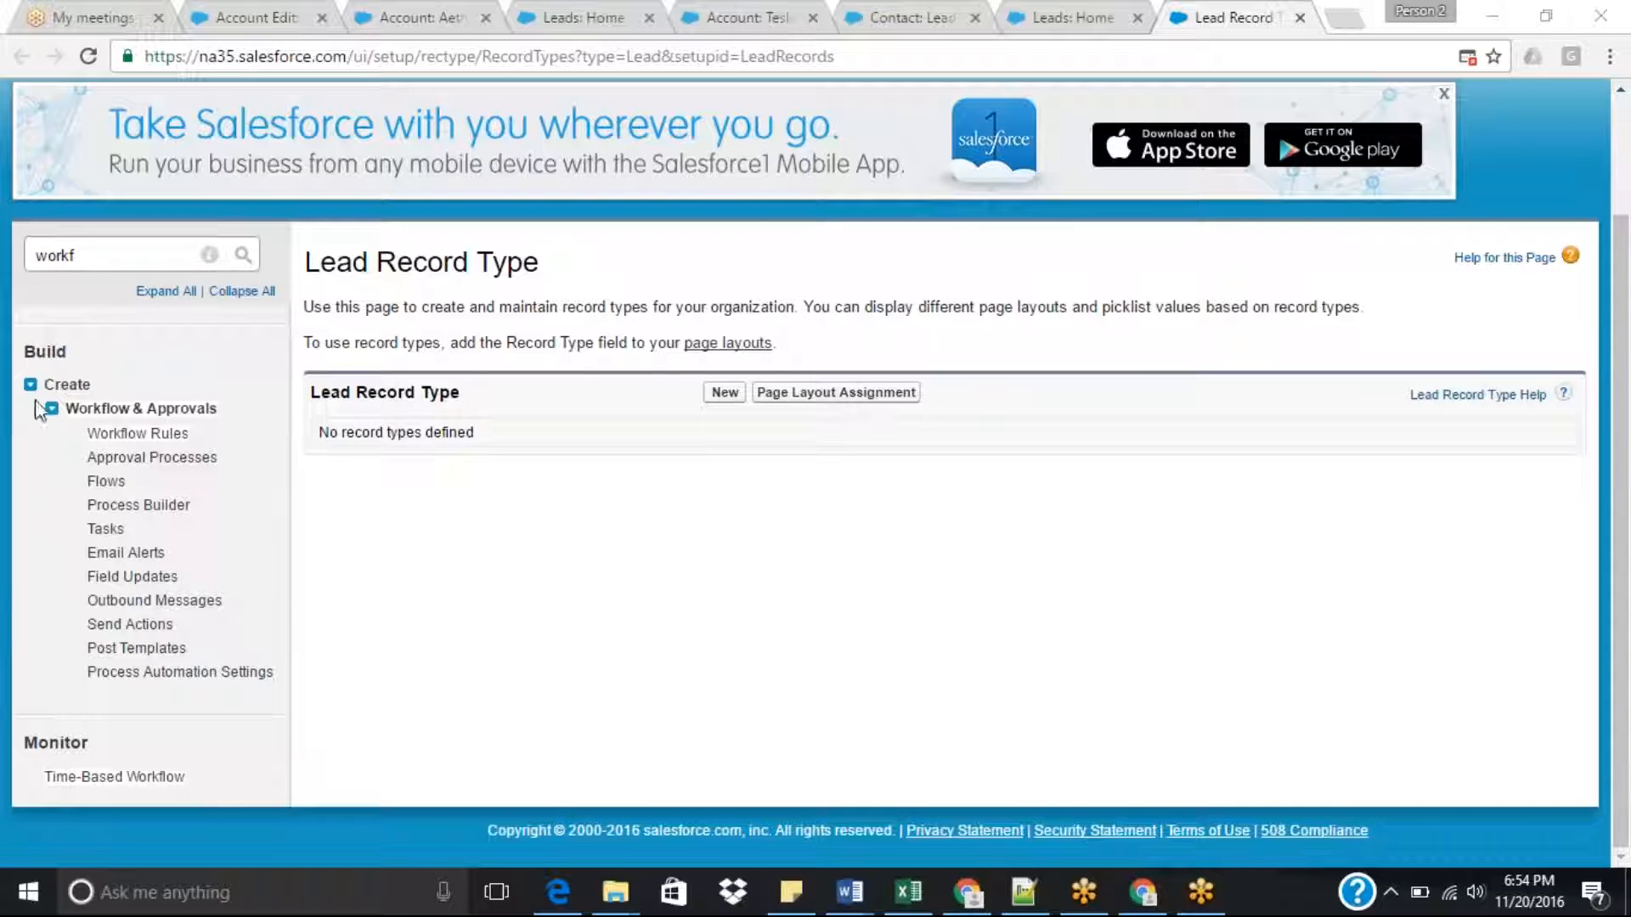
{"action": "left_click", "coordinate": [165, 438]}
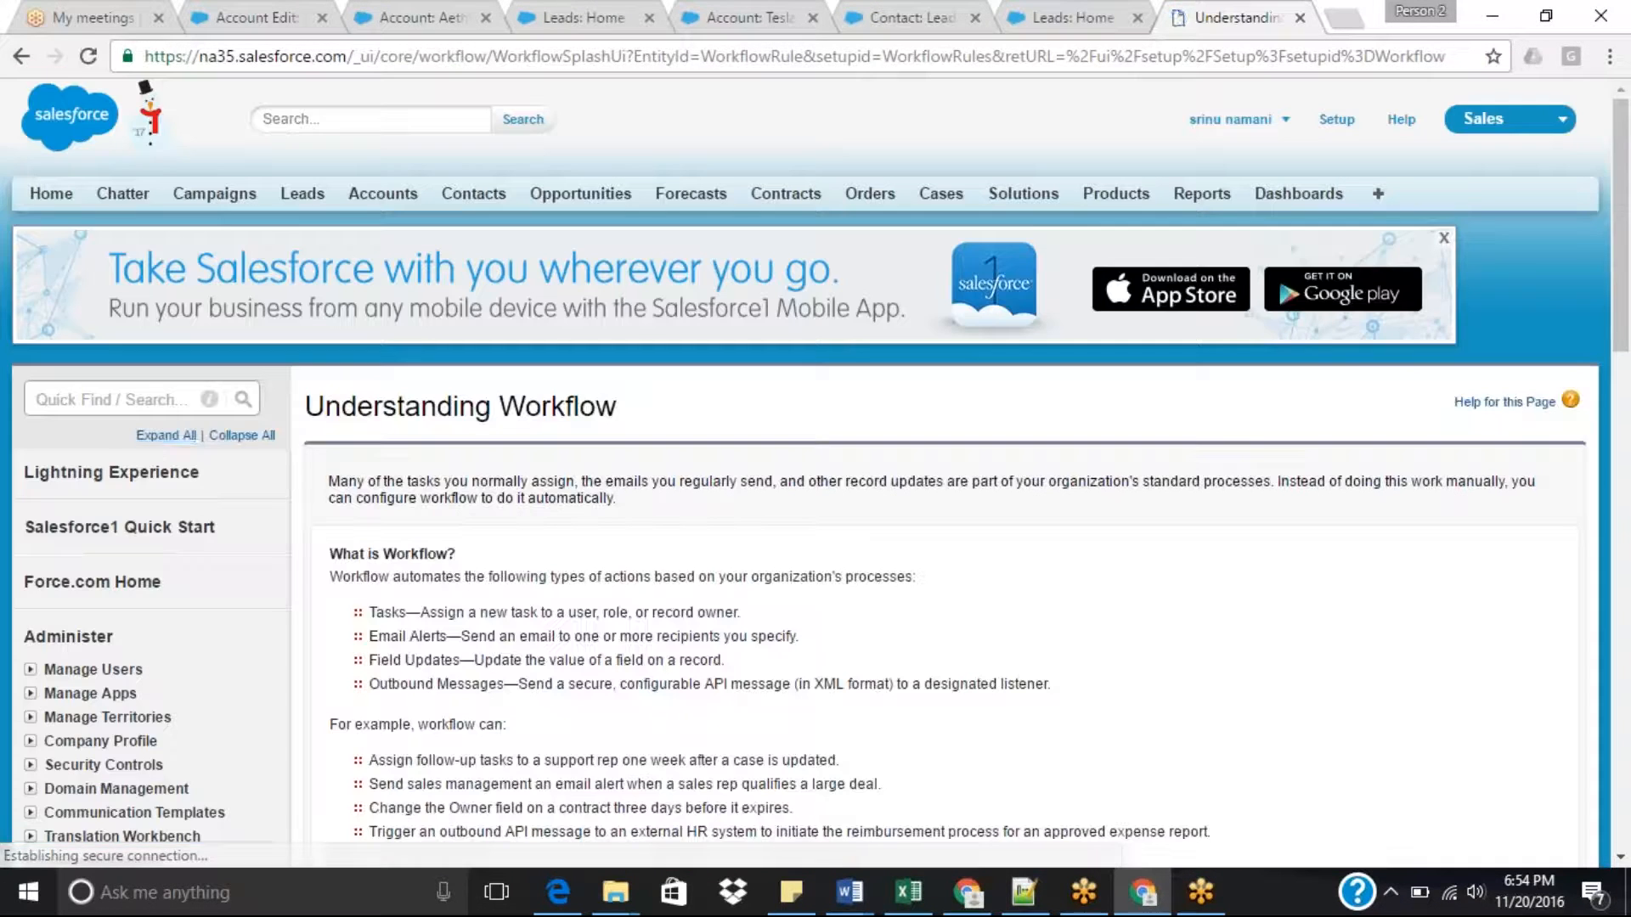
Set the Understanding Workflow introduction not to show again and continue to the workflow rules list.
{"action": "scroll", "coordinate": [1629, 245], "scroll_direction": "down", "scroll_amount": 3}
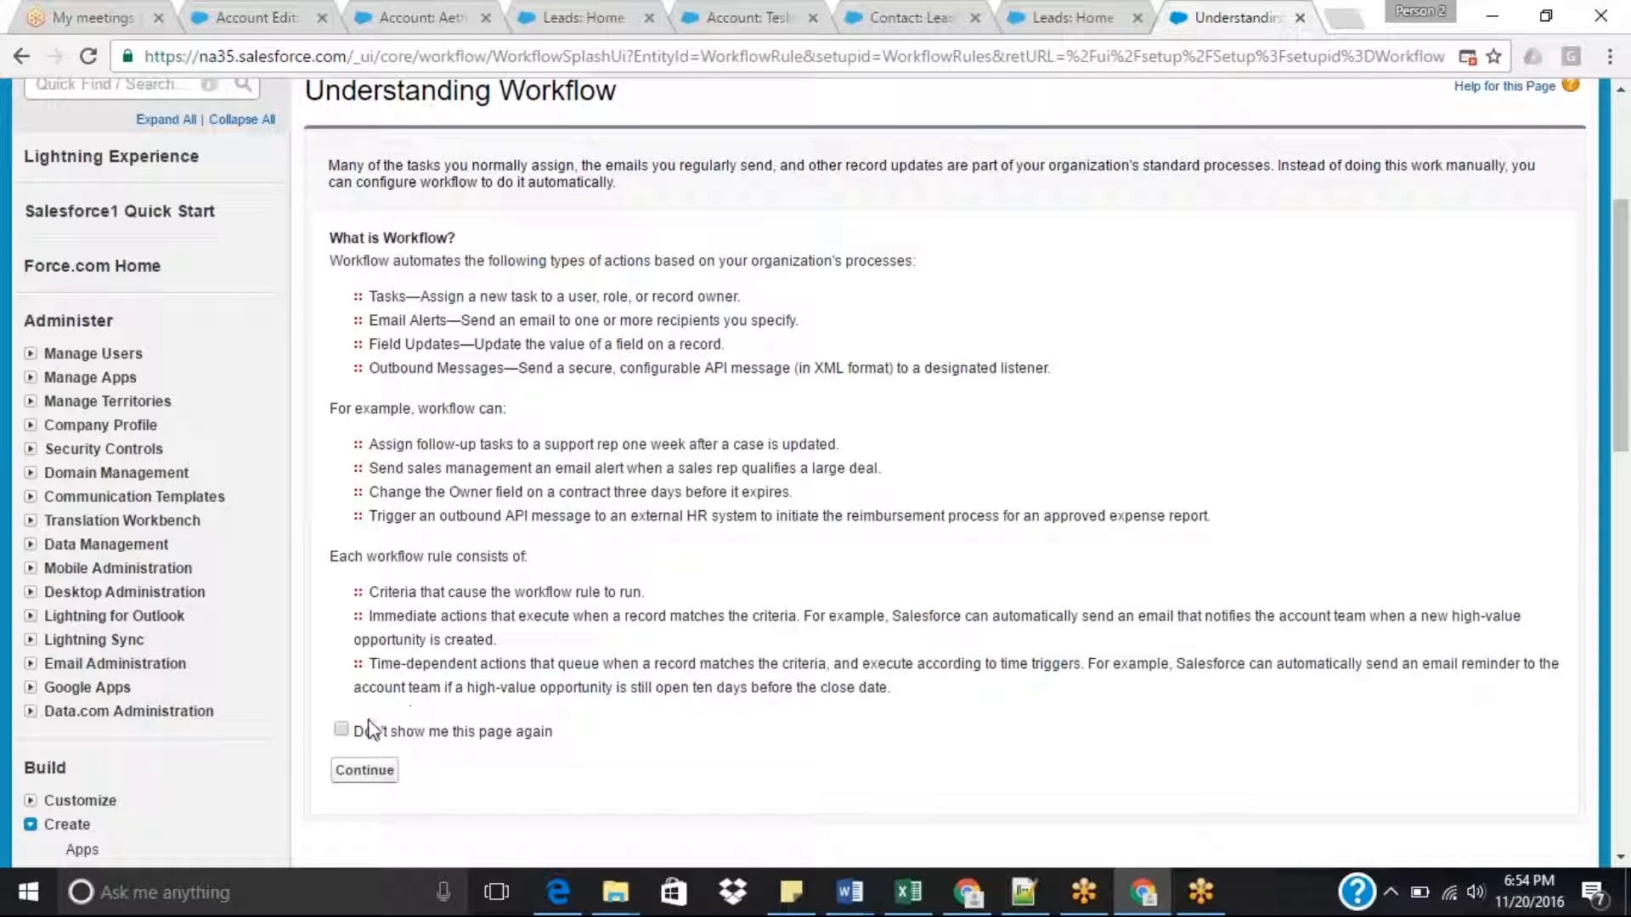
{"action": "left_click", "coordinate": [343, 729]}
{"action": "left_click", "coordinate": [363, 773]}
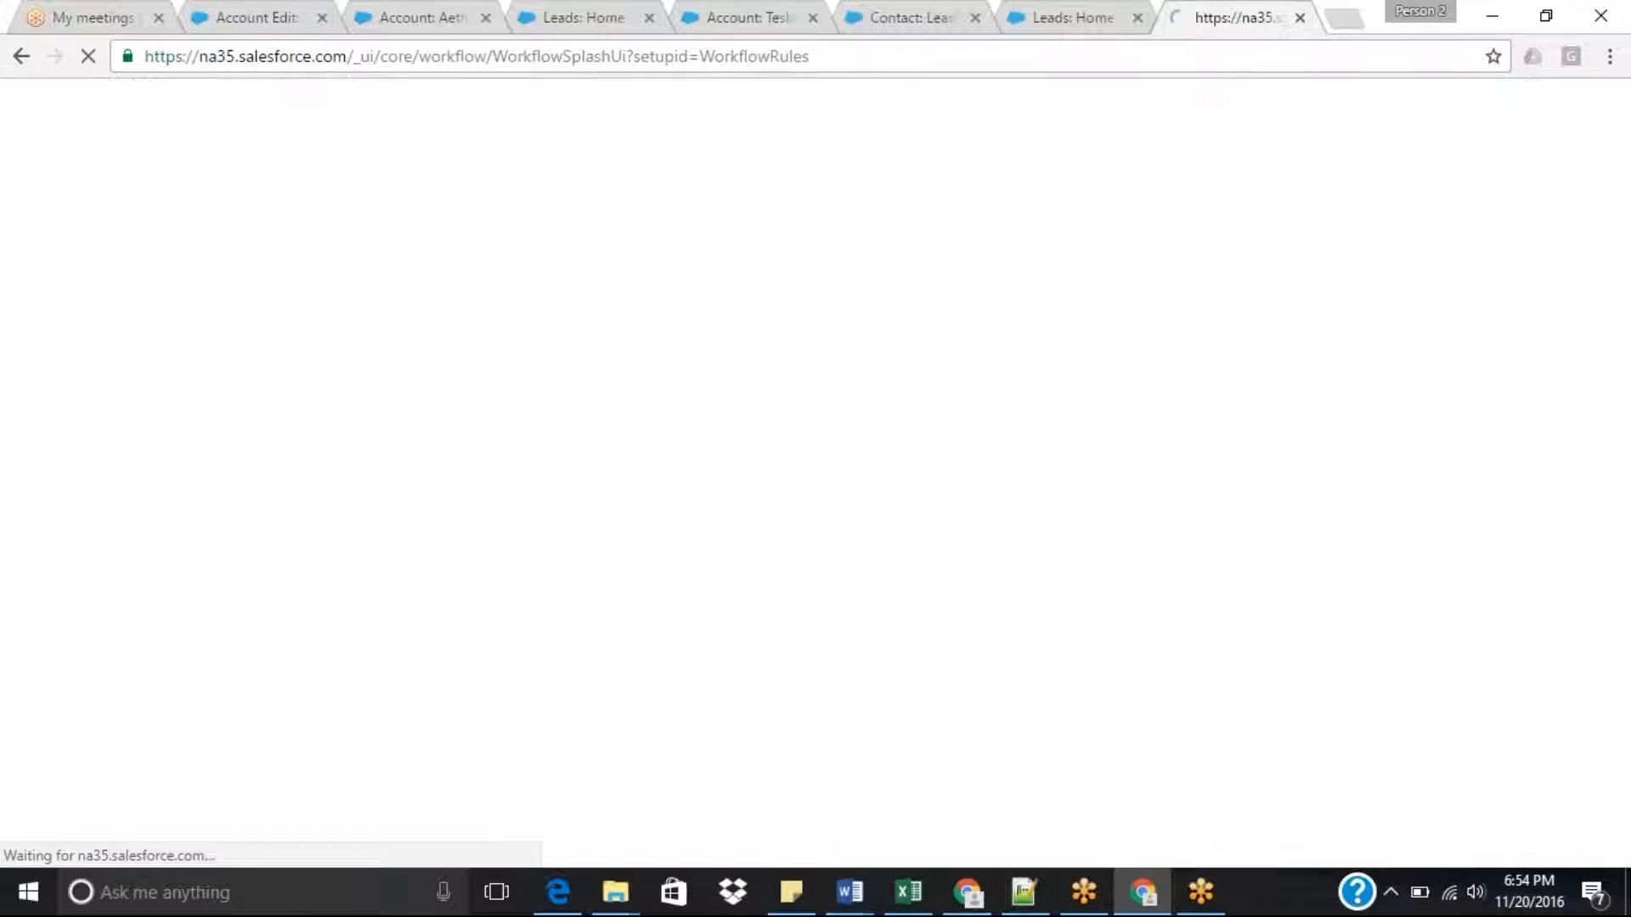
Create a new workflow rule on the Lead object and proceed to its configuration.
{"action": "scroll", "coordinate": [1629, 231], "scroll_direction": "down", "scroll_amount": 3}
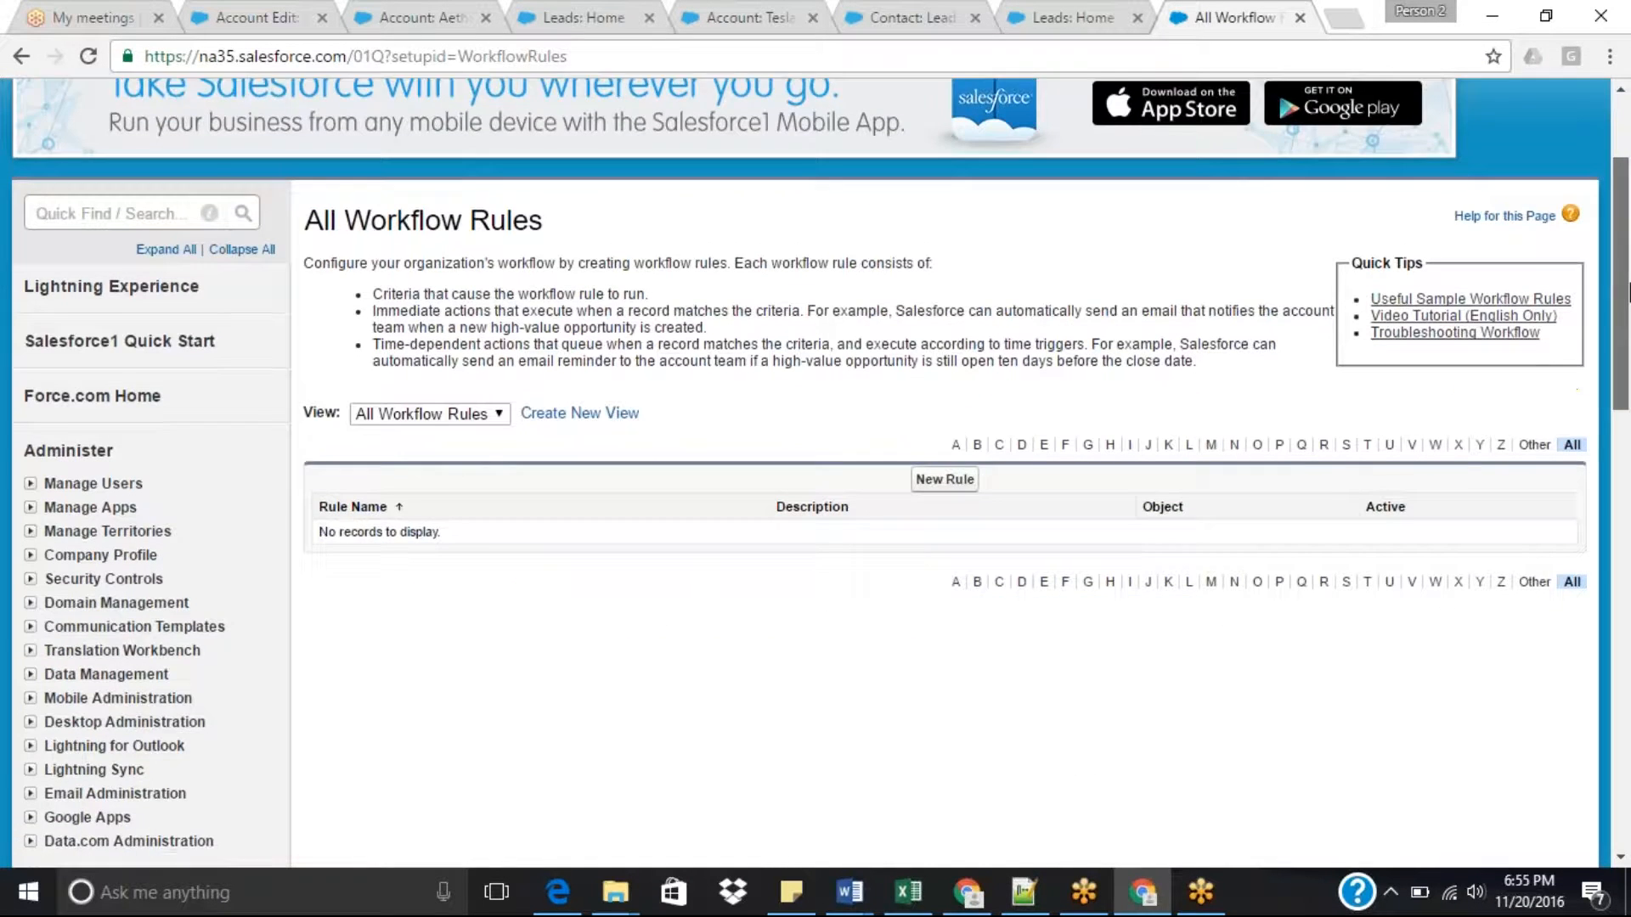
{"action": "left_click", "coordinate": [946, 454]}
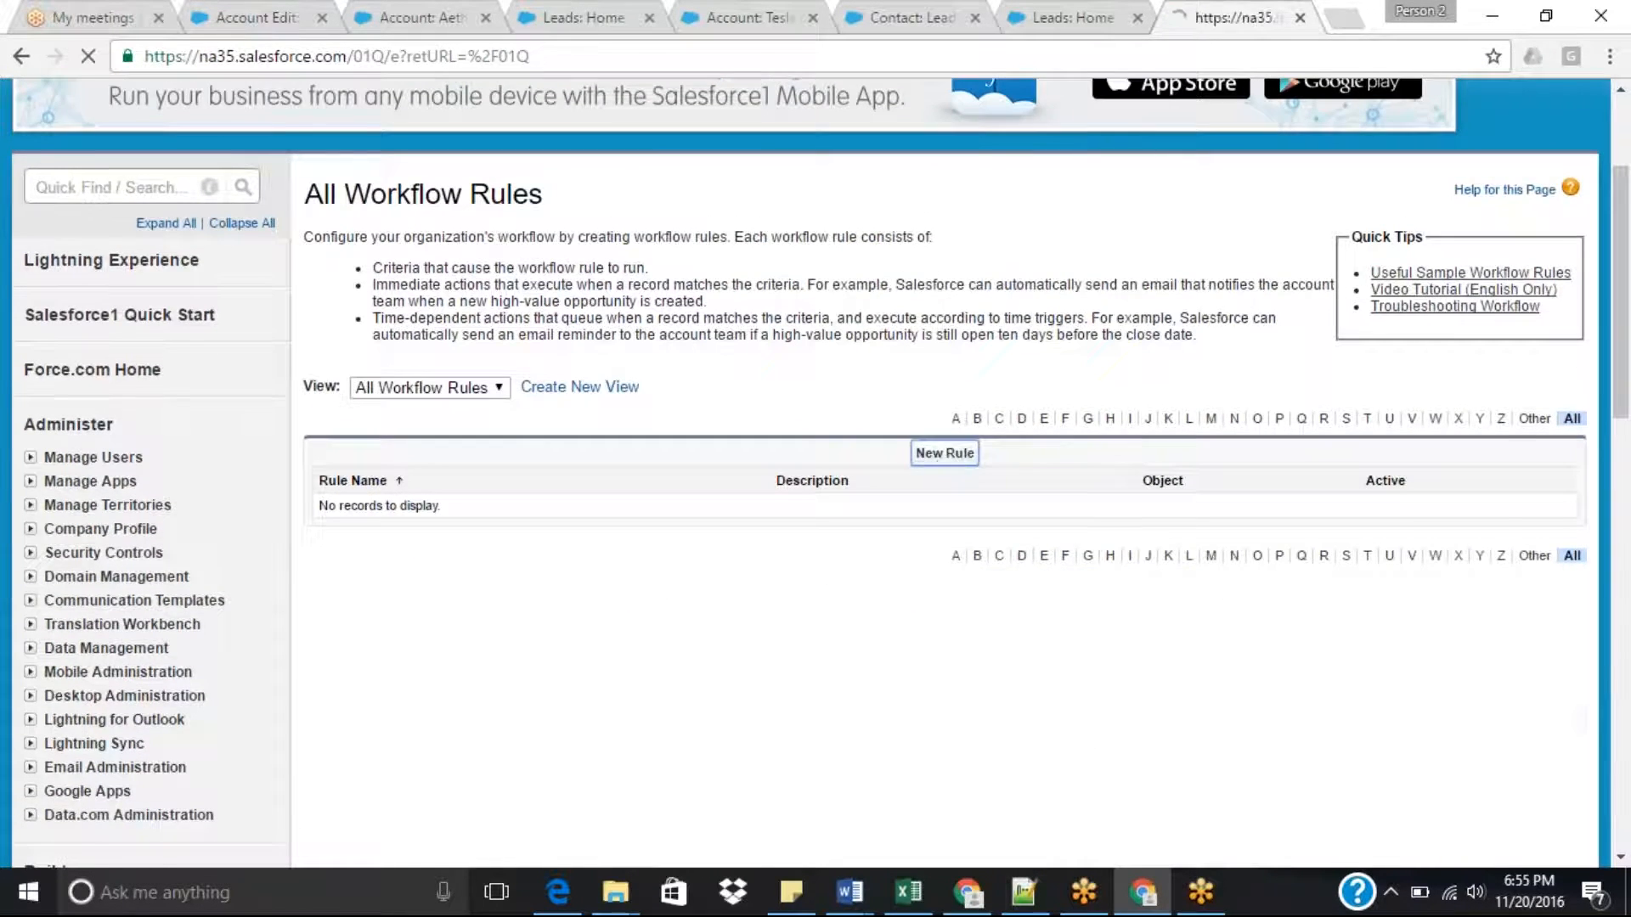
{"action": "left_click", "coordinate": [704, 624]}
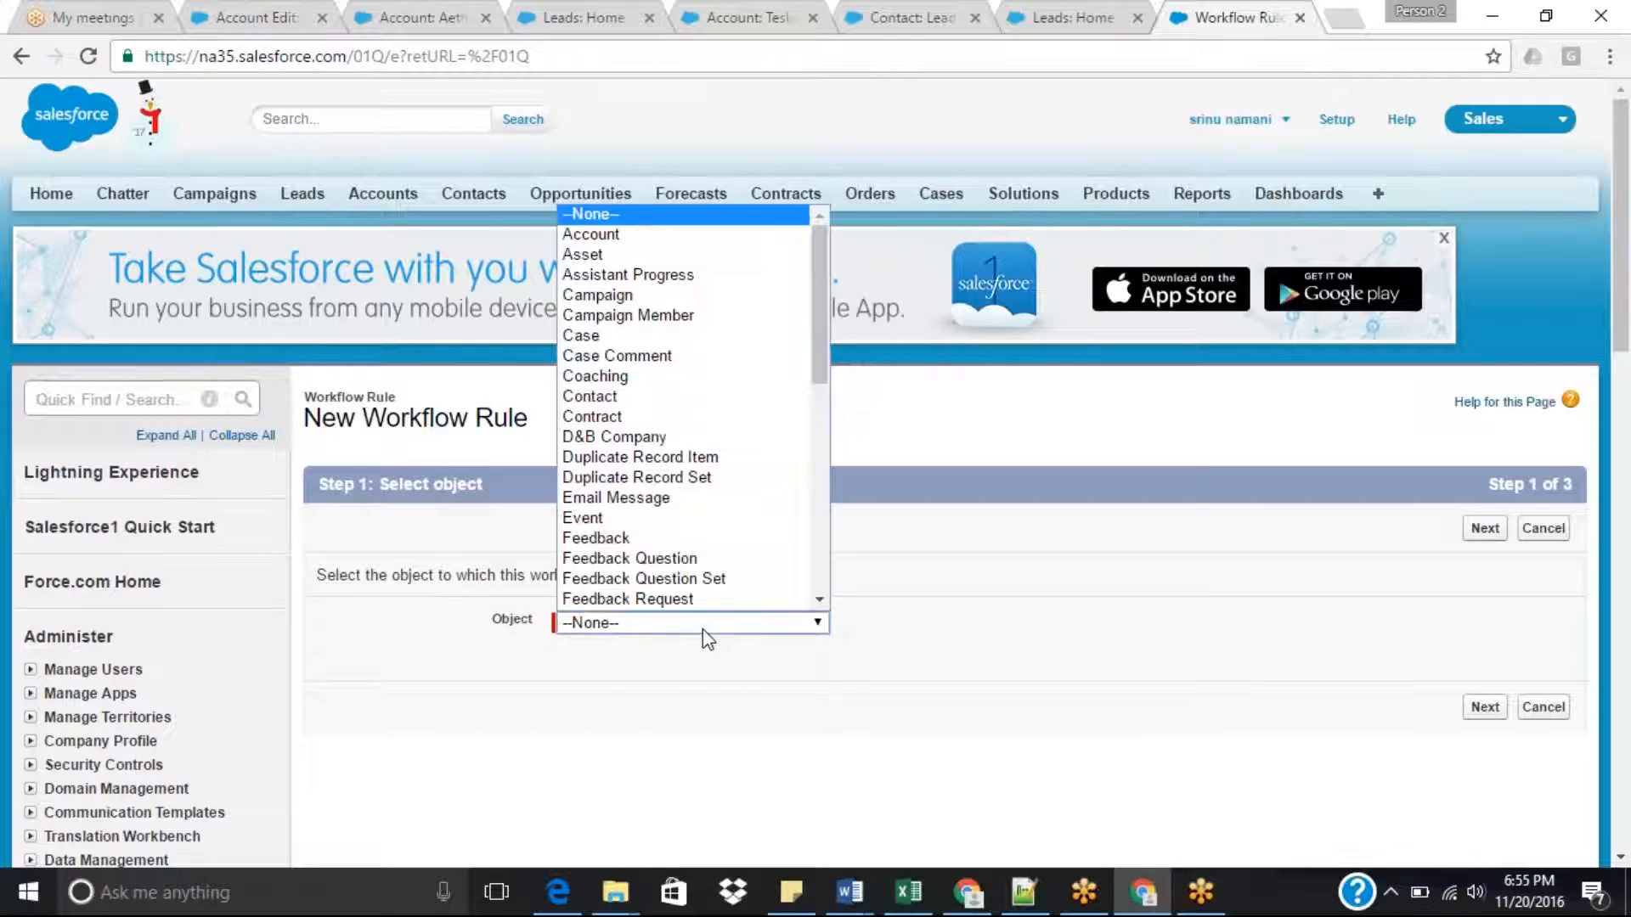
{"action": "key", "text": "l"}
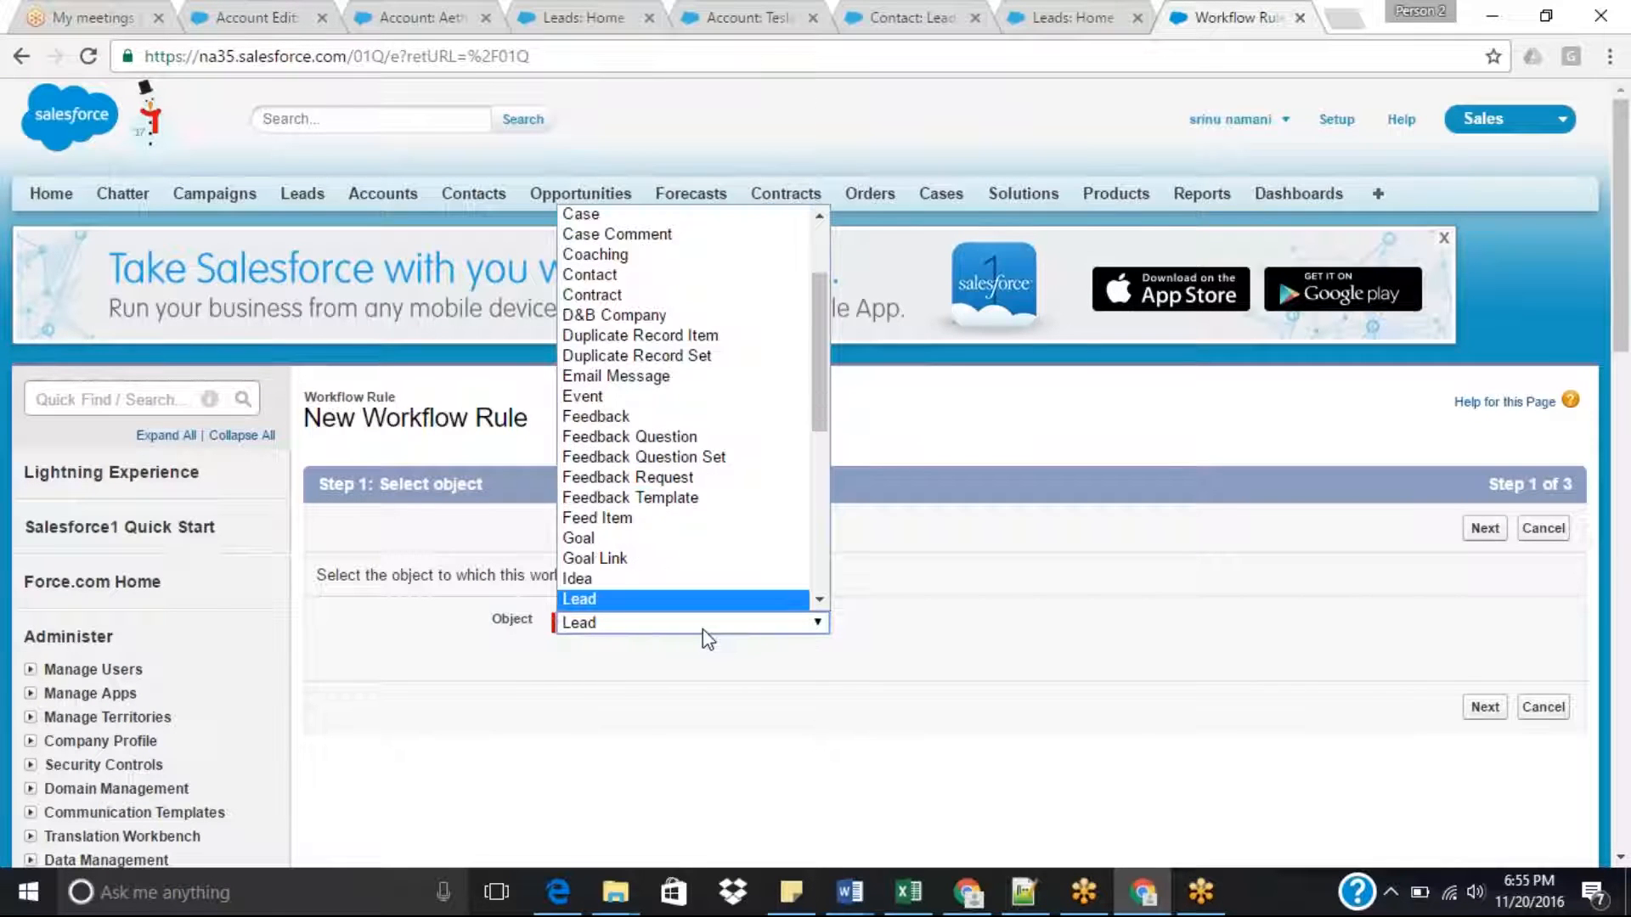
{"action": "key", "text": "Return"}
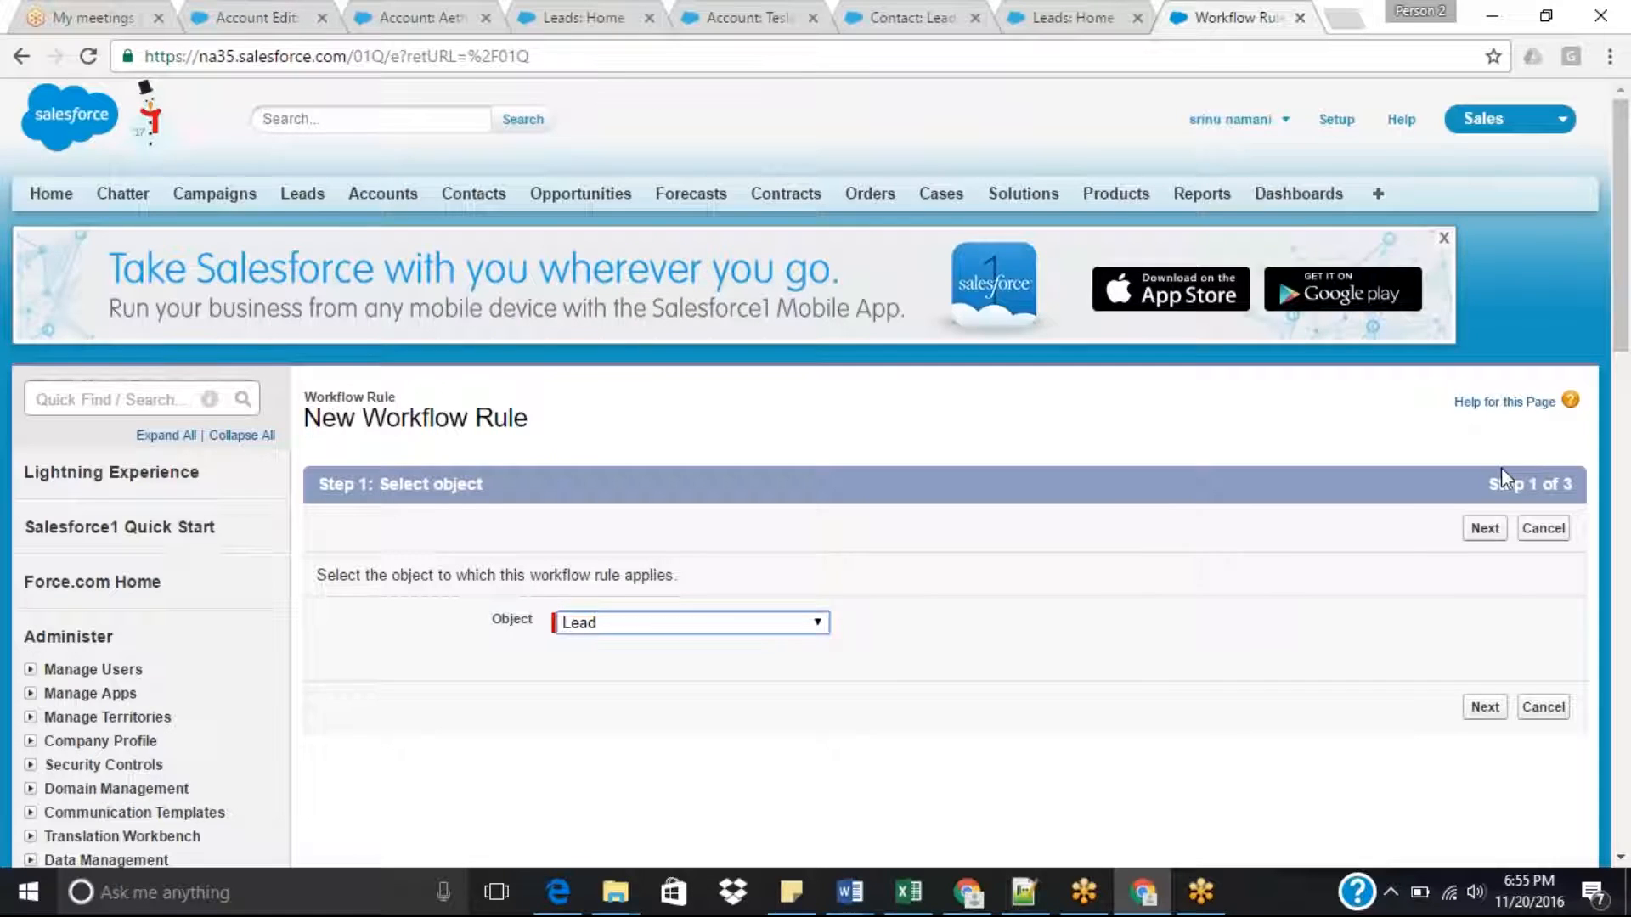
{"action": "left_click", "coordinate": [1488, 531]}
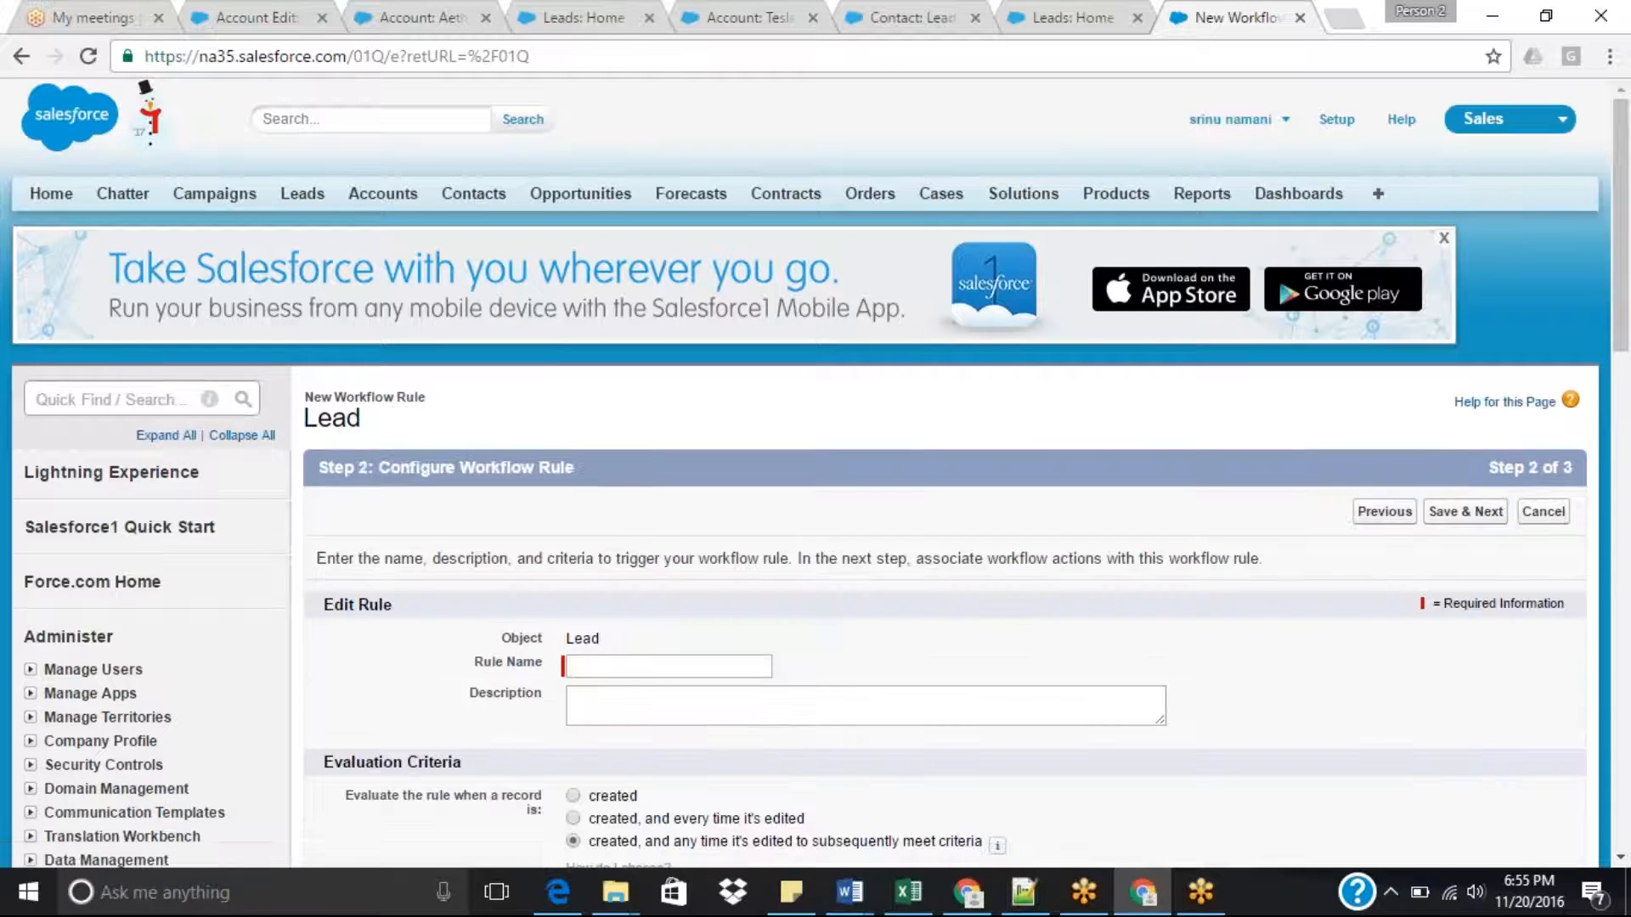
Name the workflow rule "Welcome Email".
{"action": "left_click", "coordinate": [724, 665]}
{"action": "type", "text": "W"}
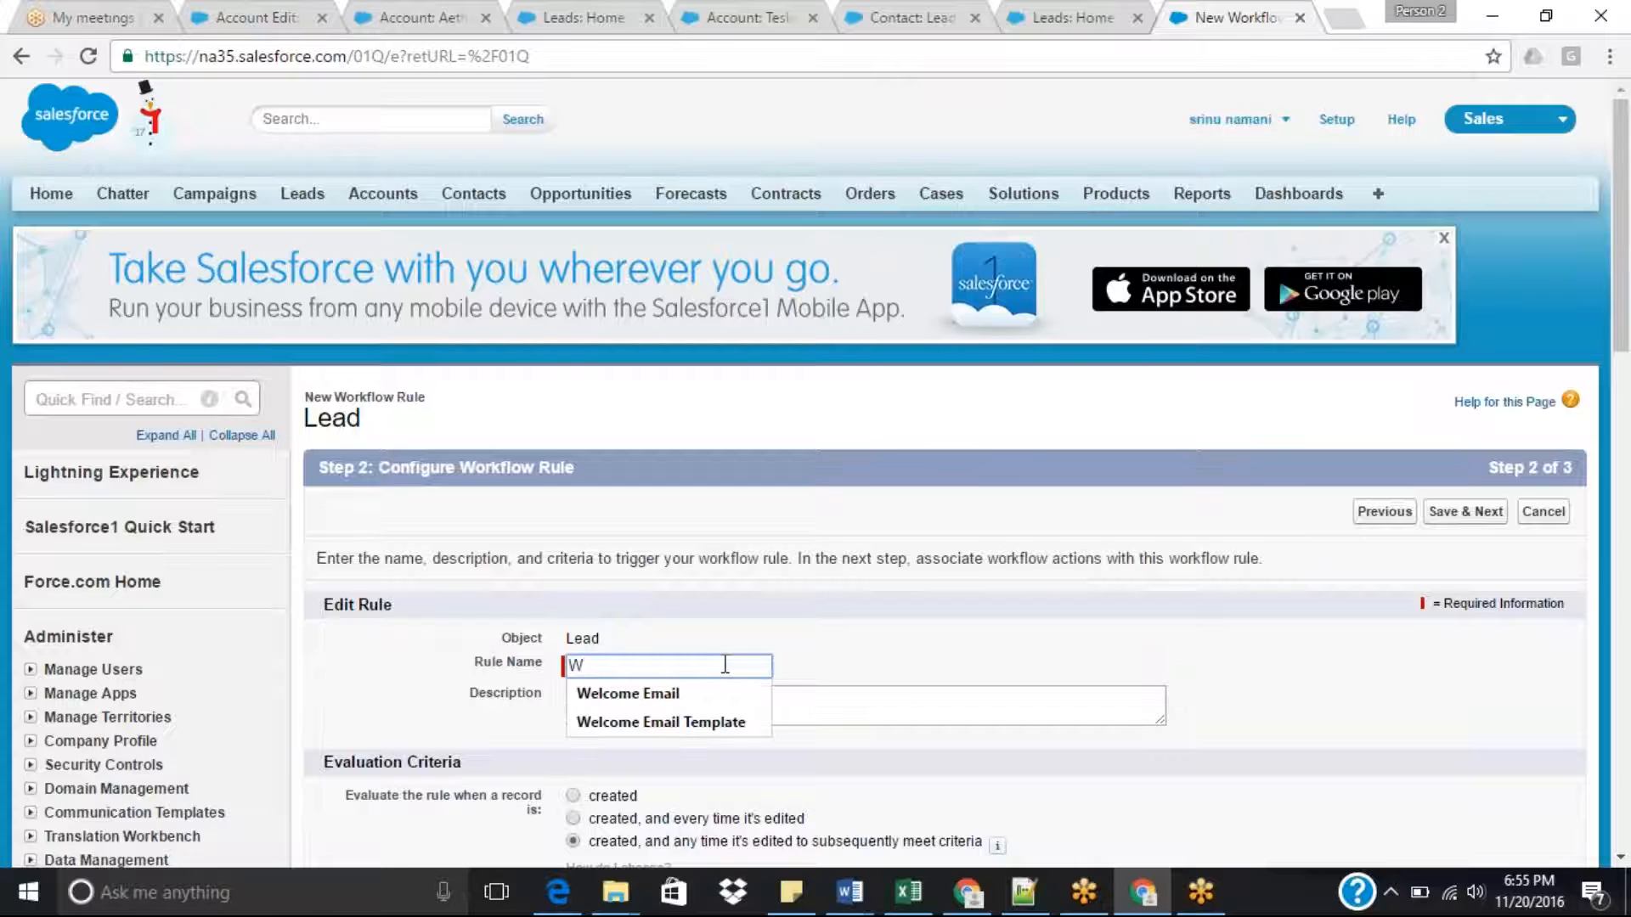
{"action": "type", "text": "elco"}
{"action": "key", "text": "Down"}
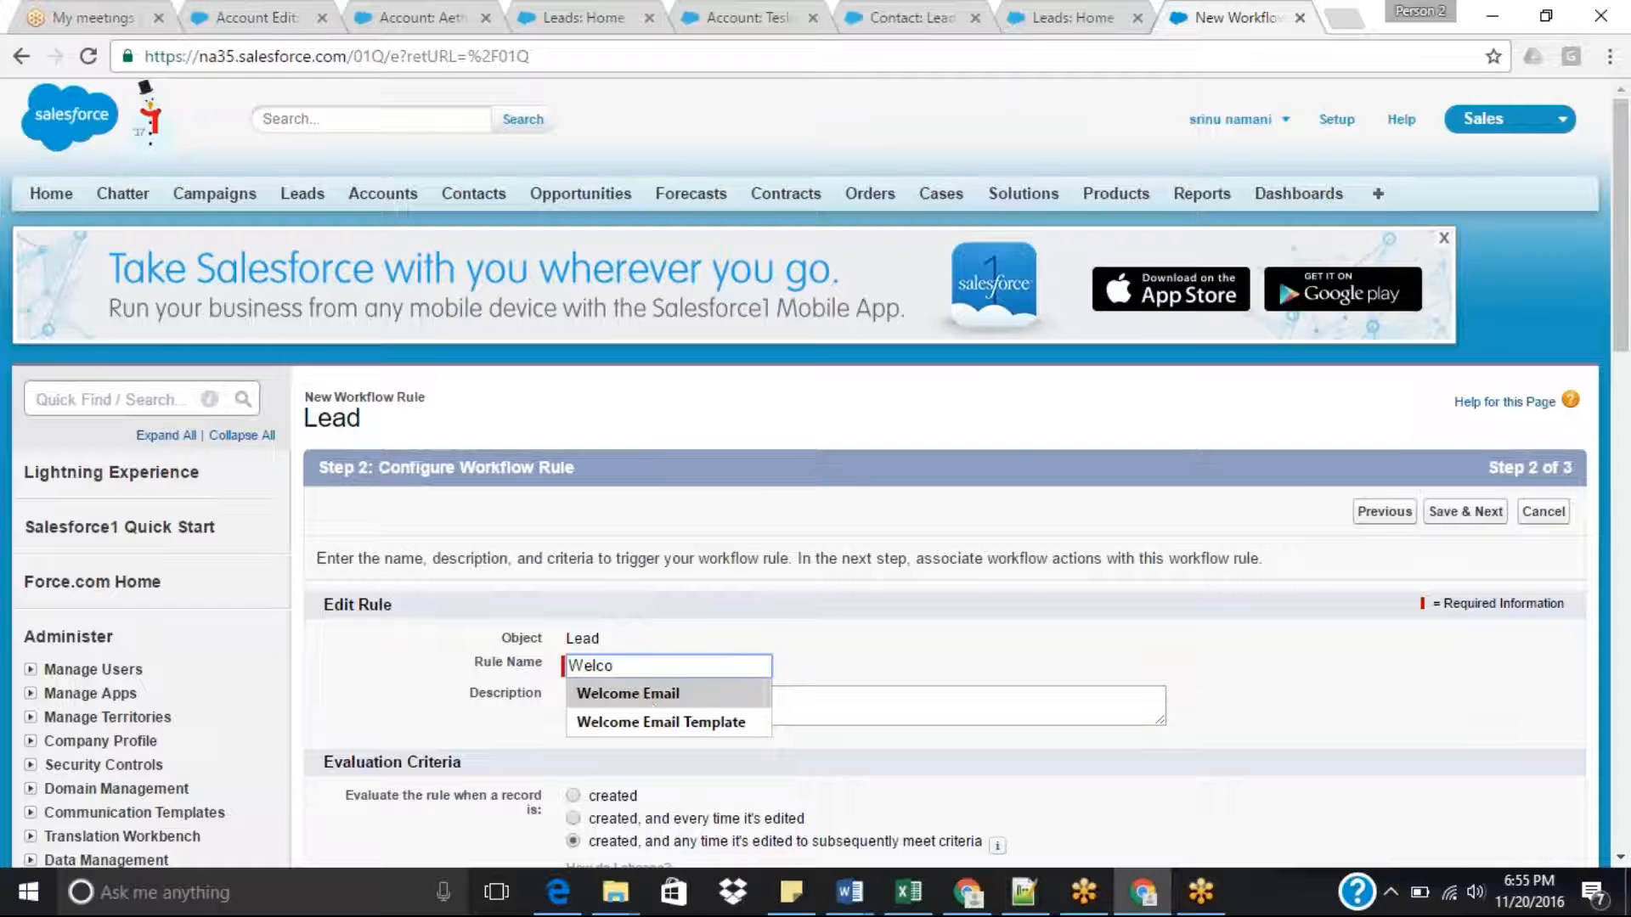
{"action": "key", "text": "Return"}
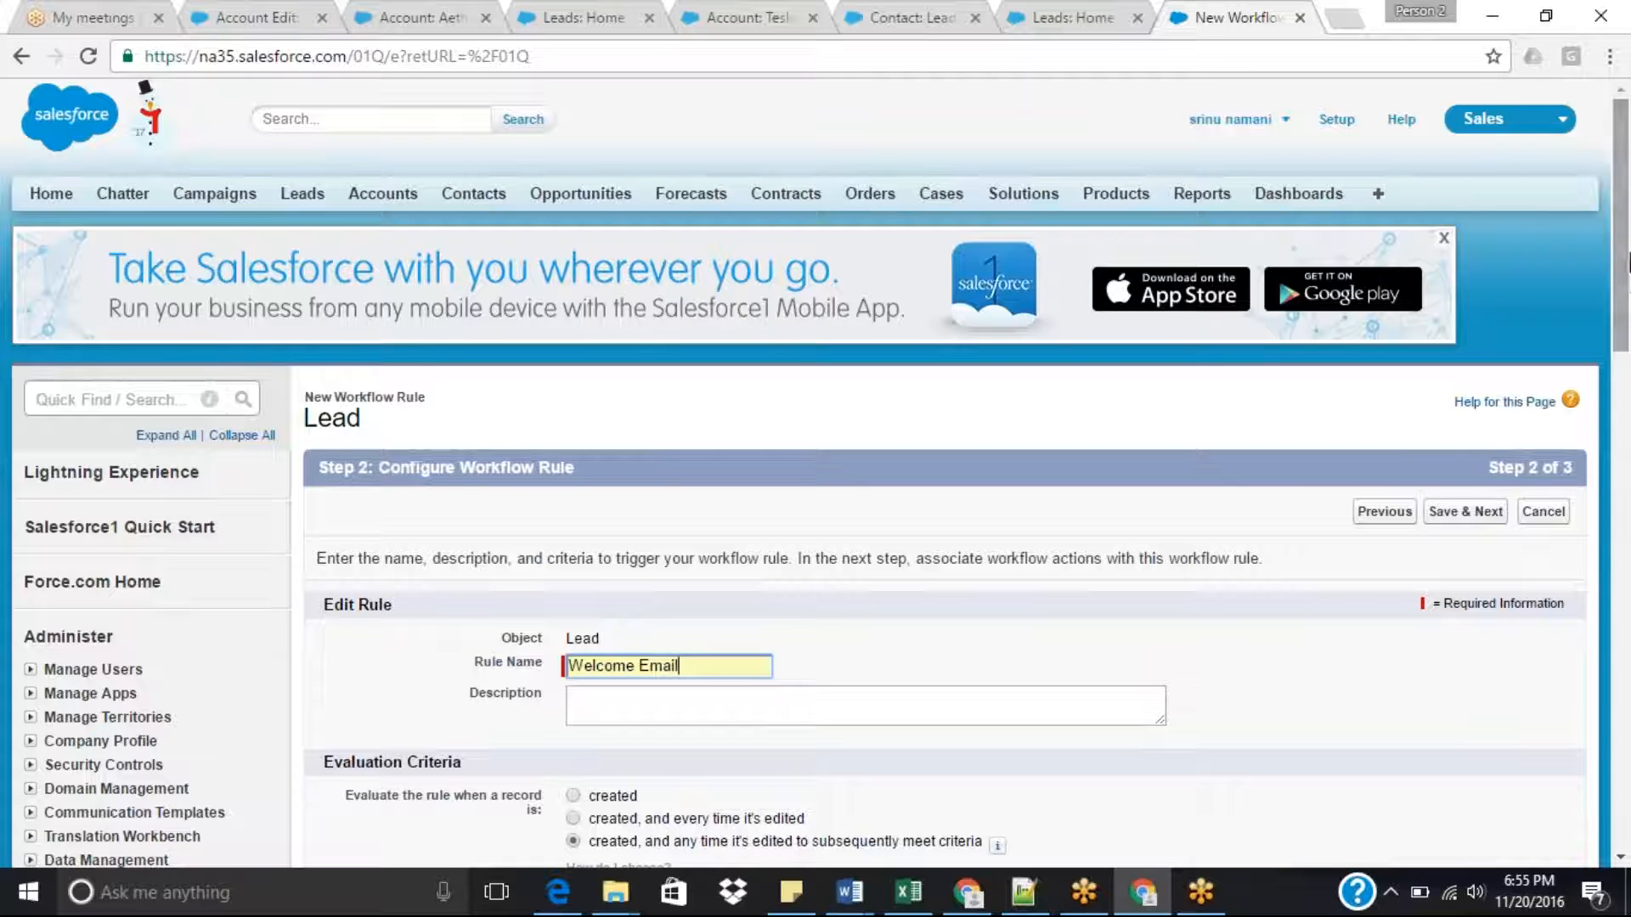
Set the evaluation criteria so the rule is evaluated only when a record is created.
{"action": "left_click_drag", "start_coordinate": [1622, 262], "coordinate": [1627, 392]}
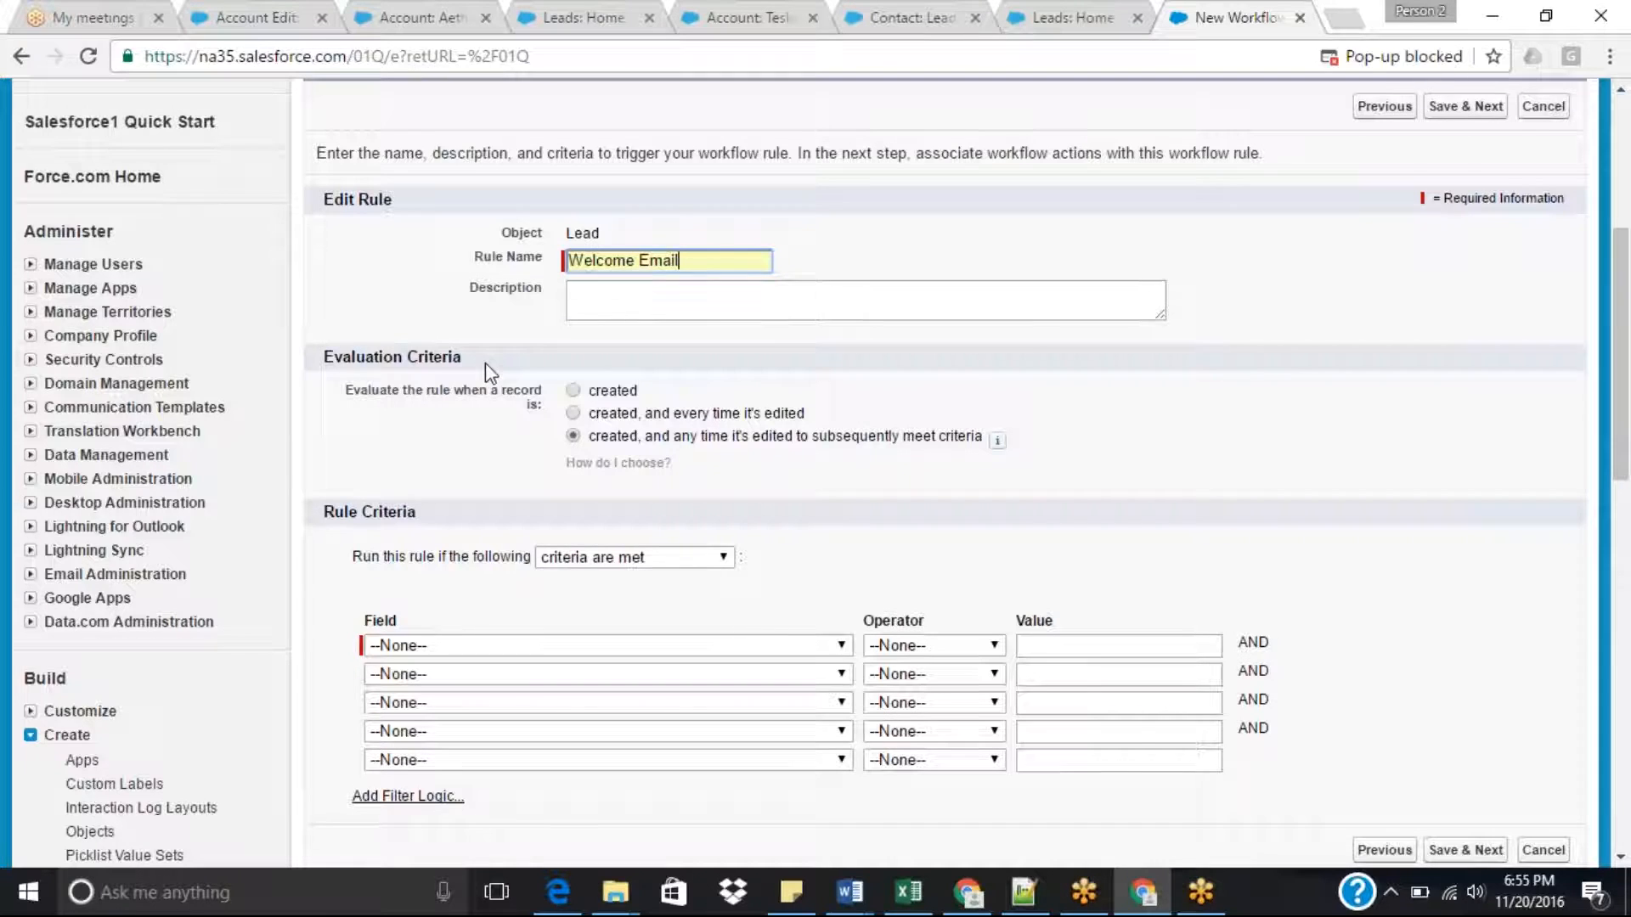
{"action": "left_click_drag", "start_coordinate": [1628, 304], "coordinate": [1628, 323]}
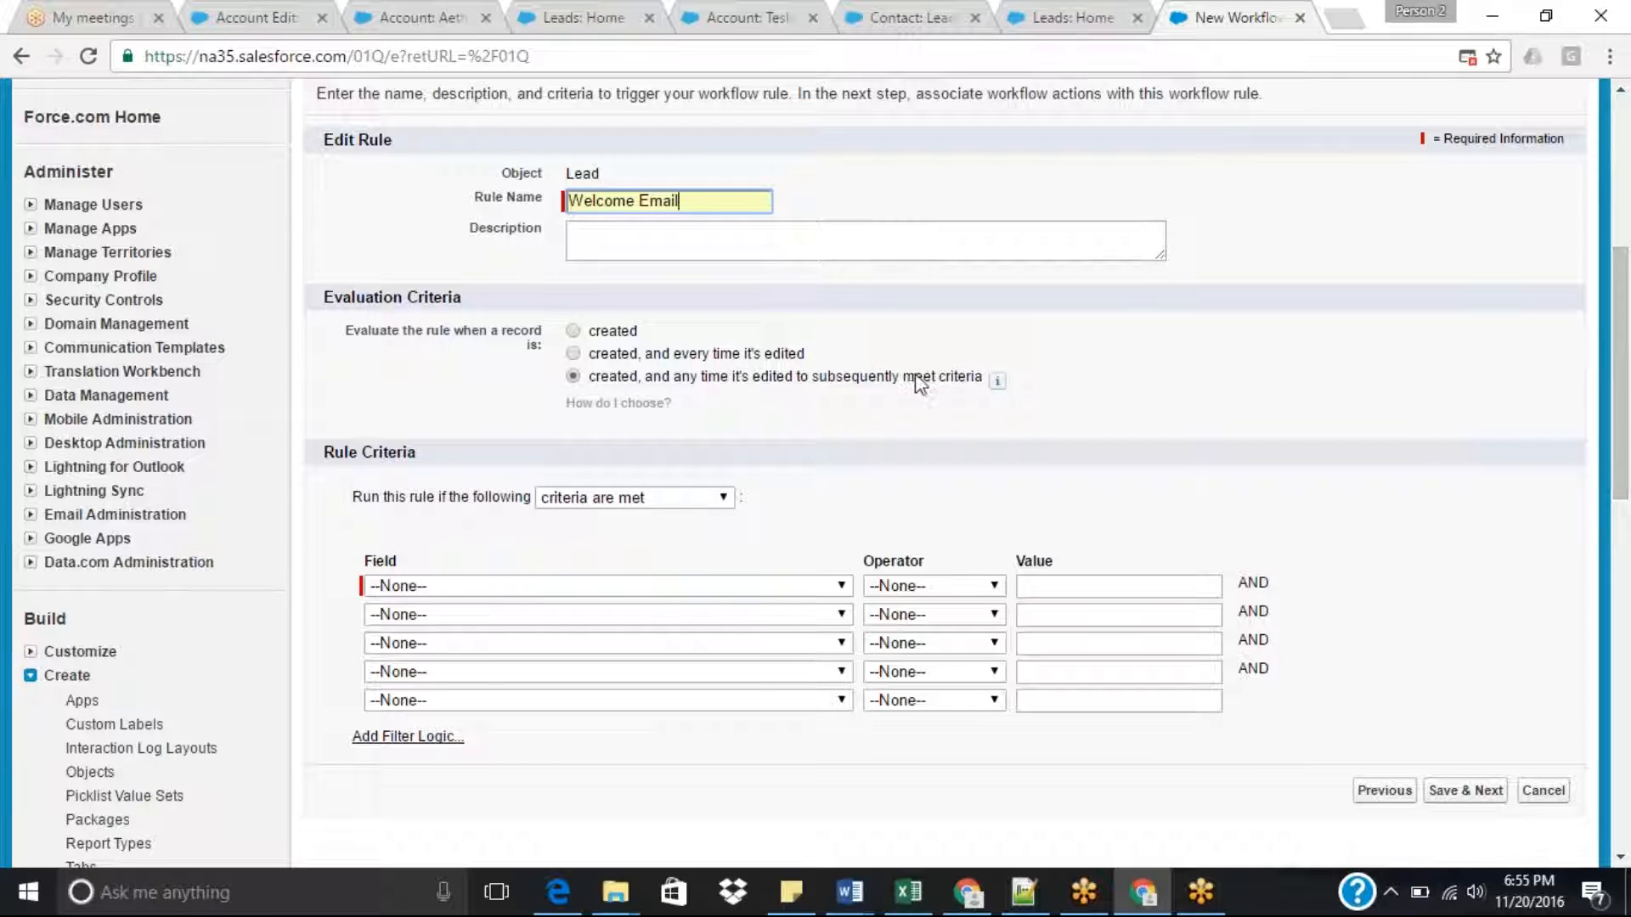
{"action": "left_click", "coordinate": [609, 334]}
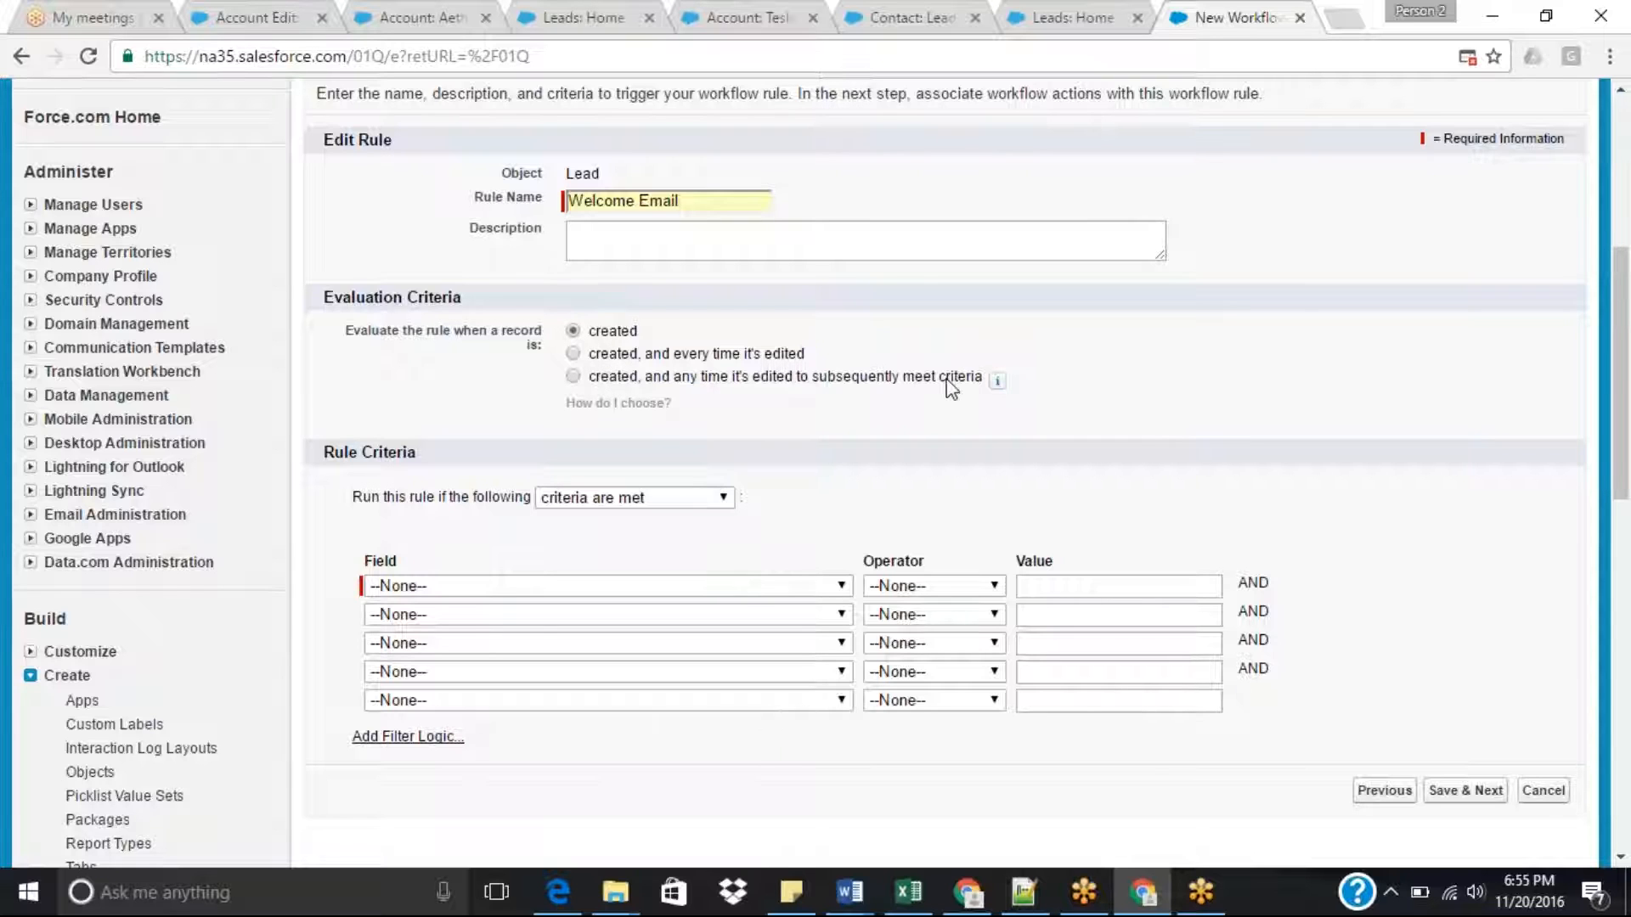
Define the rule criterion as "Lead: Email" not equal to a blank value, and save the rule to continue to its actions.
{"action": "left_click_drag", "start_coordinate": [1625, 390], "coordinate": [1626, 412]}
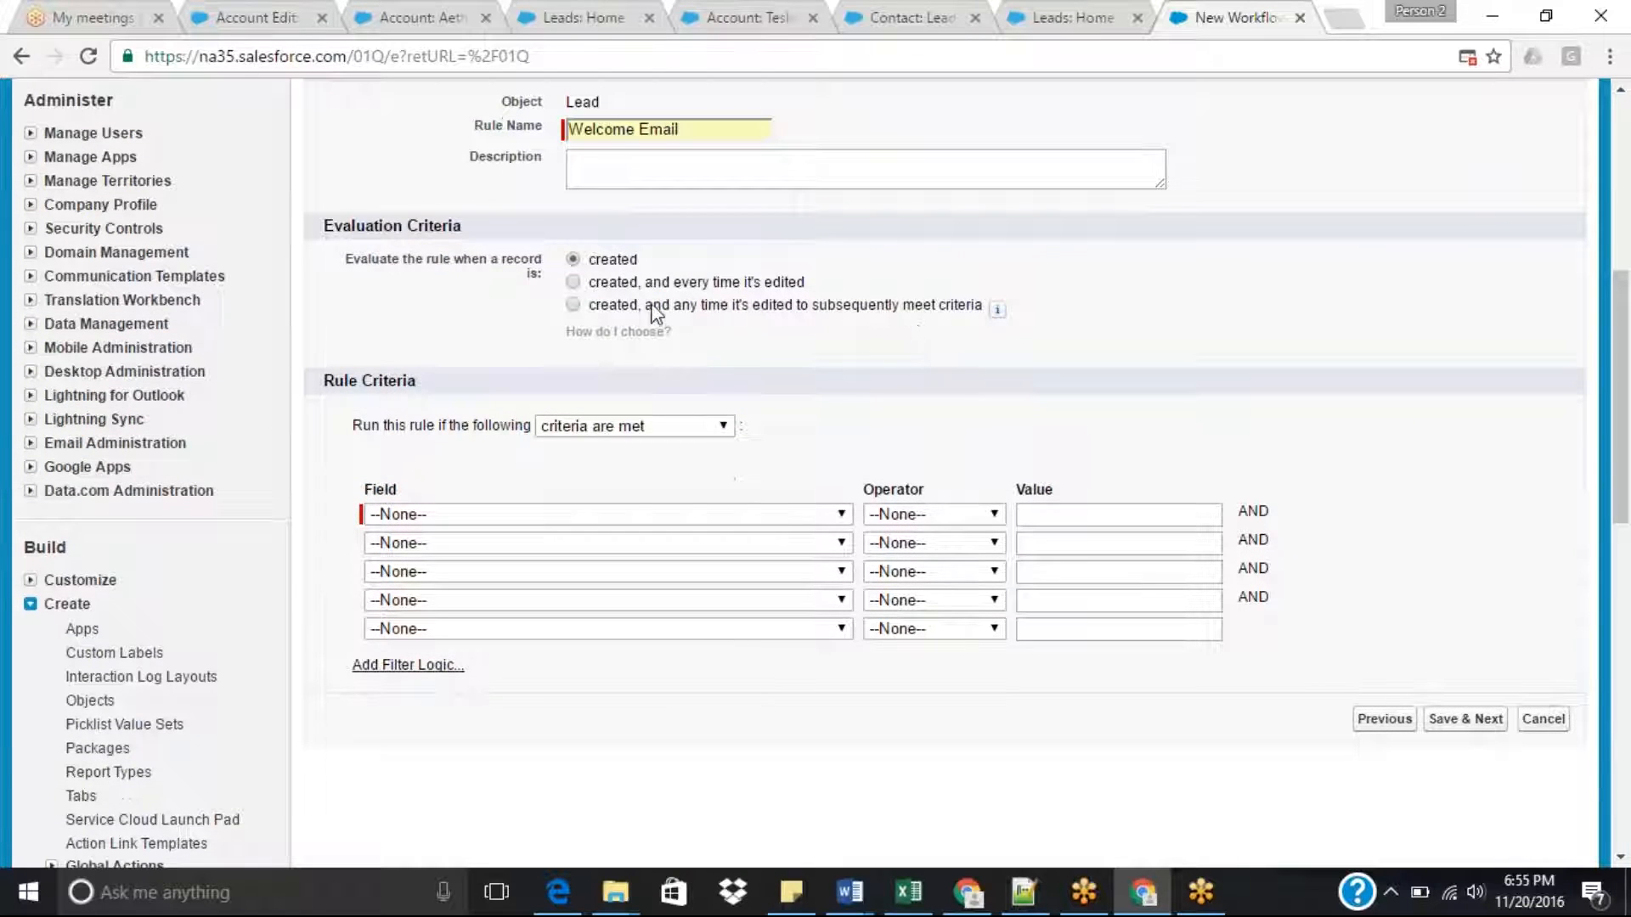
{"action": "left_click", "coordinate": [831, 517]}
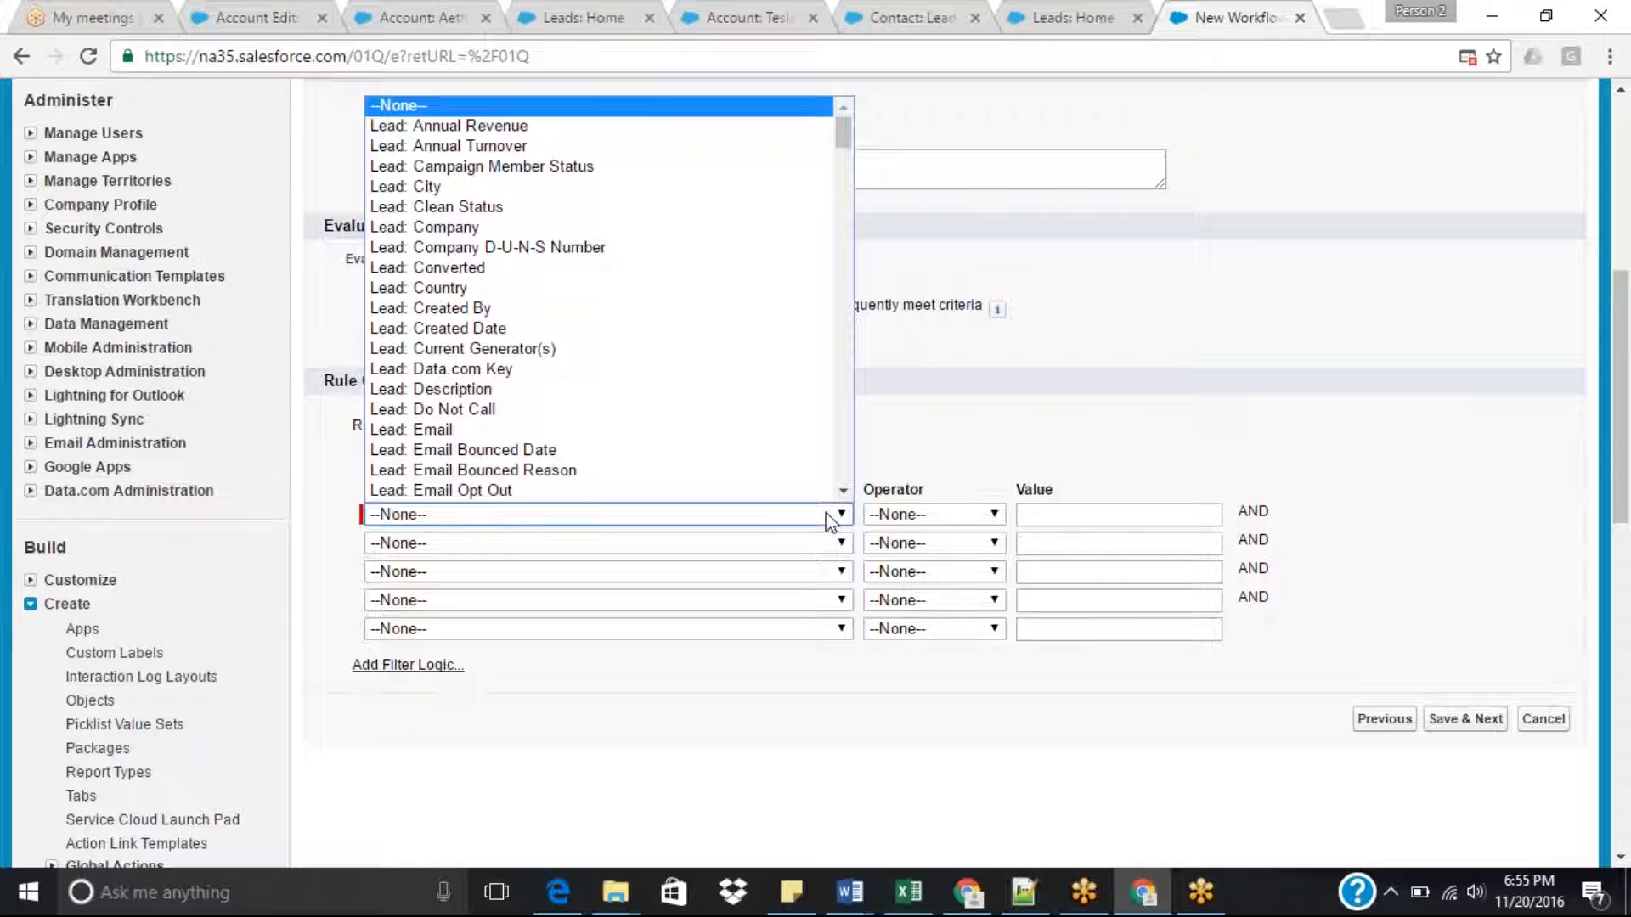
{"action": "left_click", "coordinate": [692, 430]}
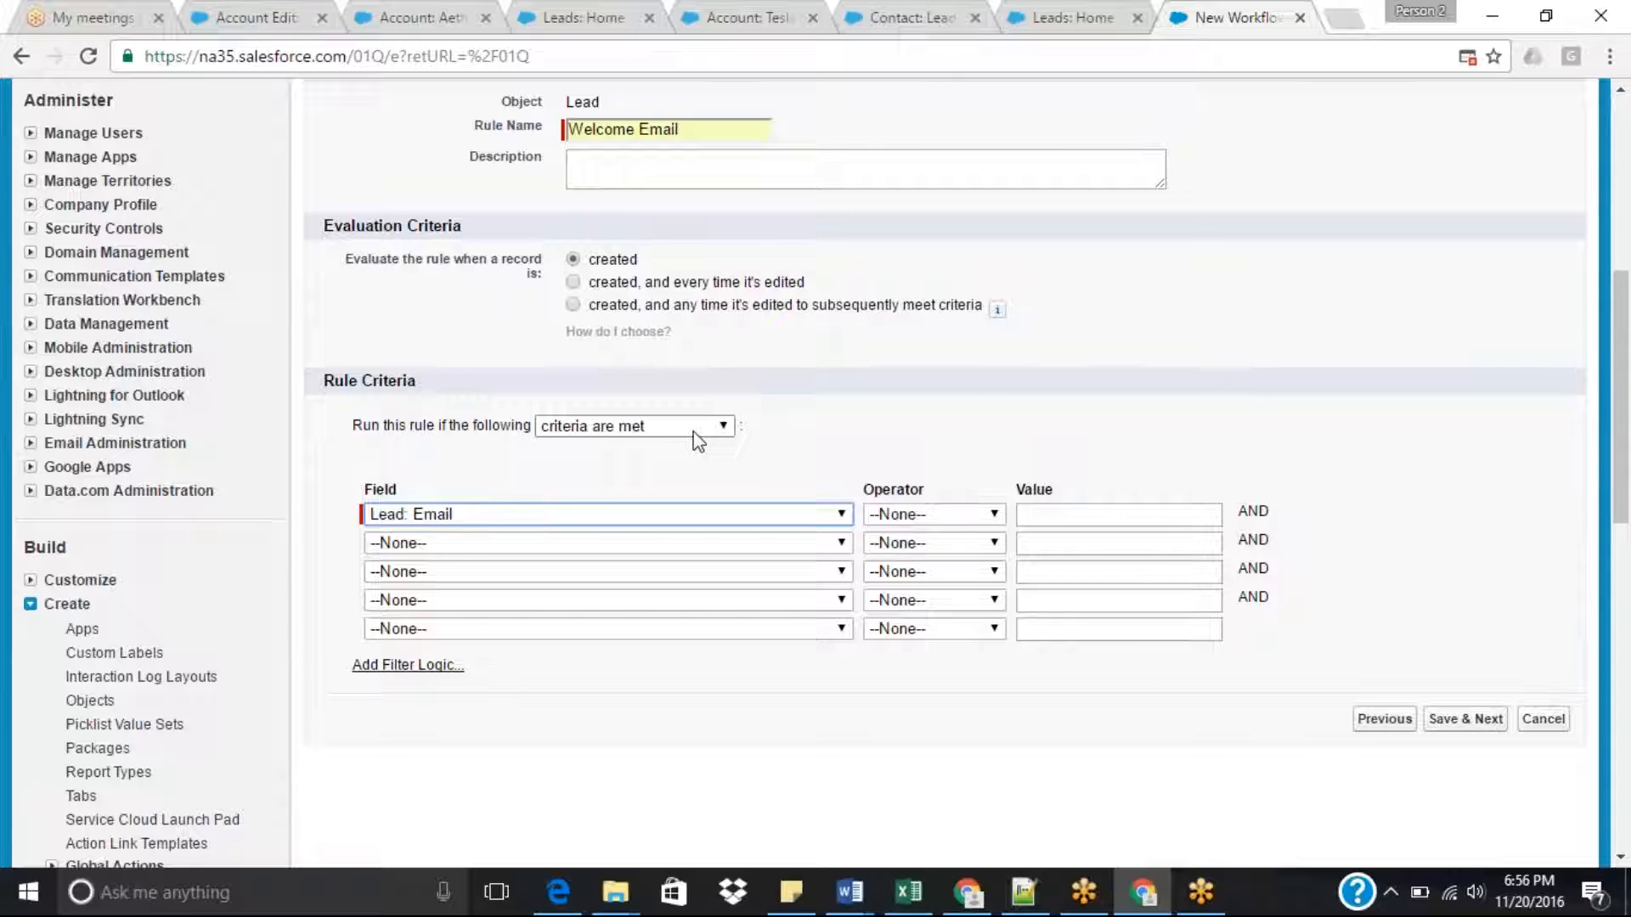
{"action": "left_click", "coordinate": [935, 516]}
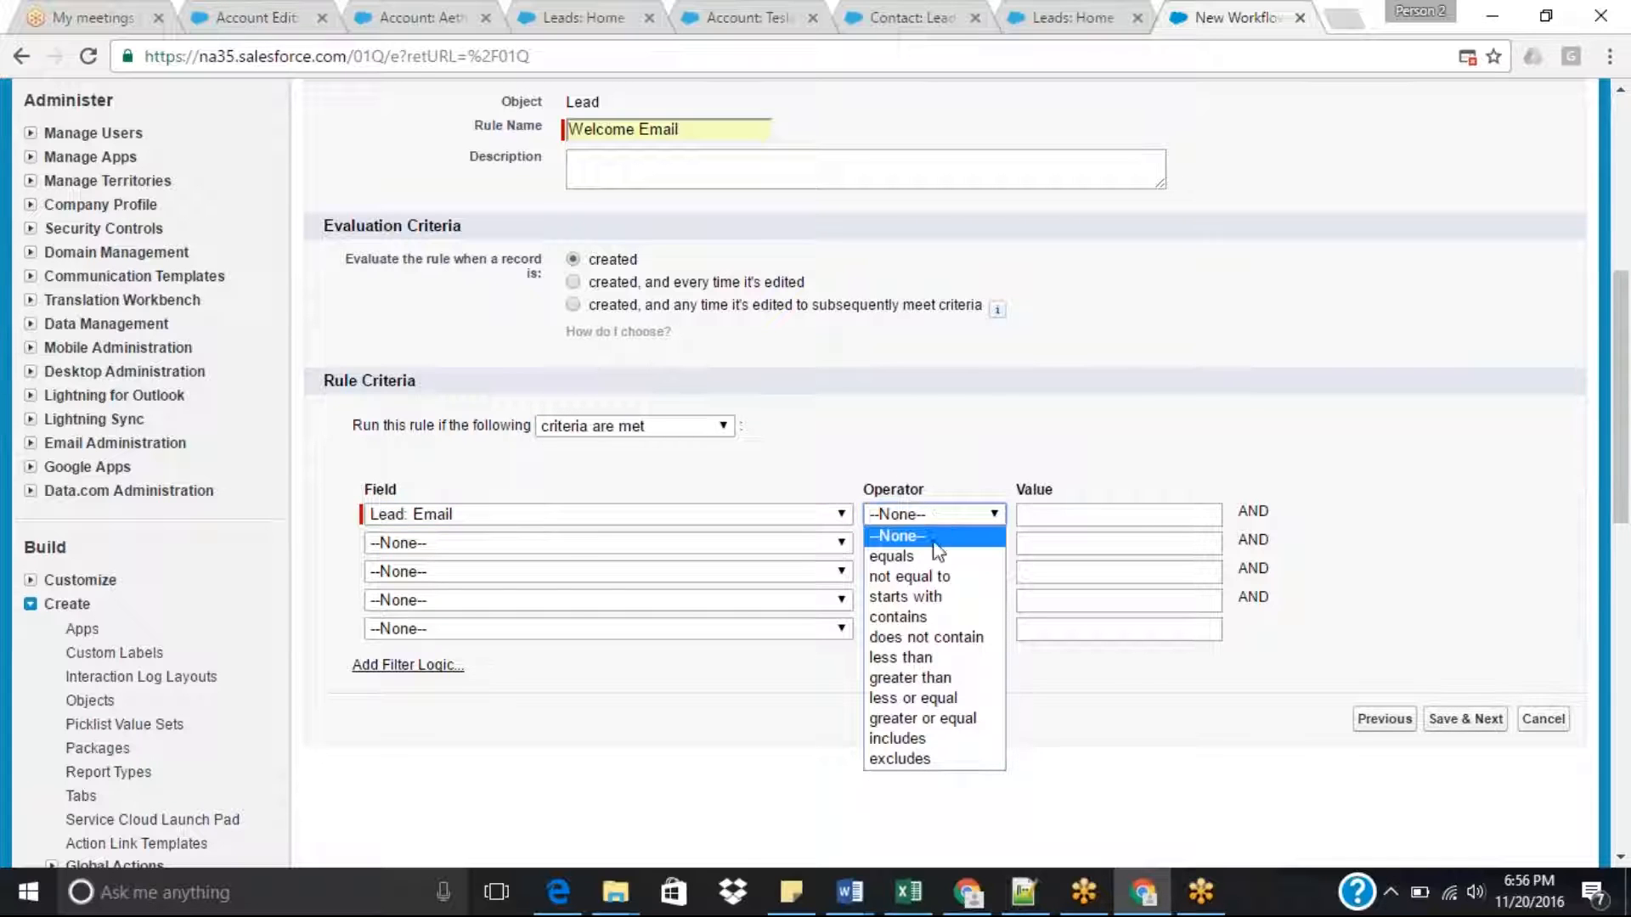
{"action": "left_click", "coordinate": [930, 576]}
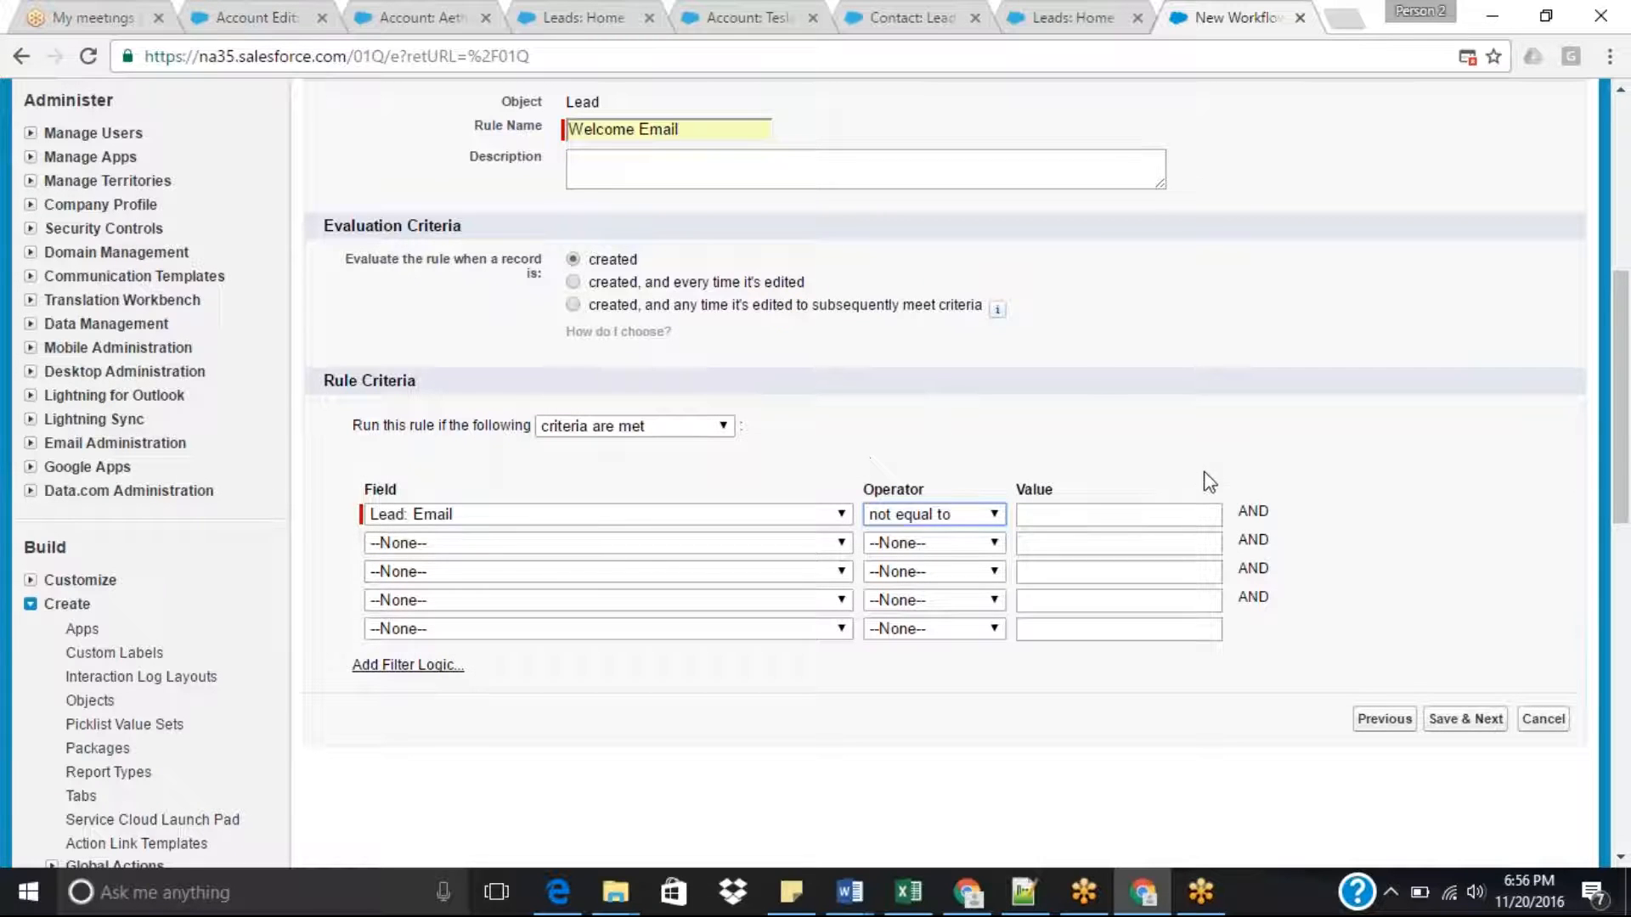
{"action": "scroll", "coordinate": [1627, 455], "scroll_direction": "down", "scroll_amount": 1}
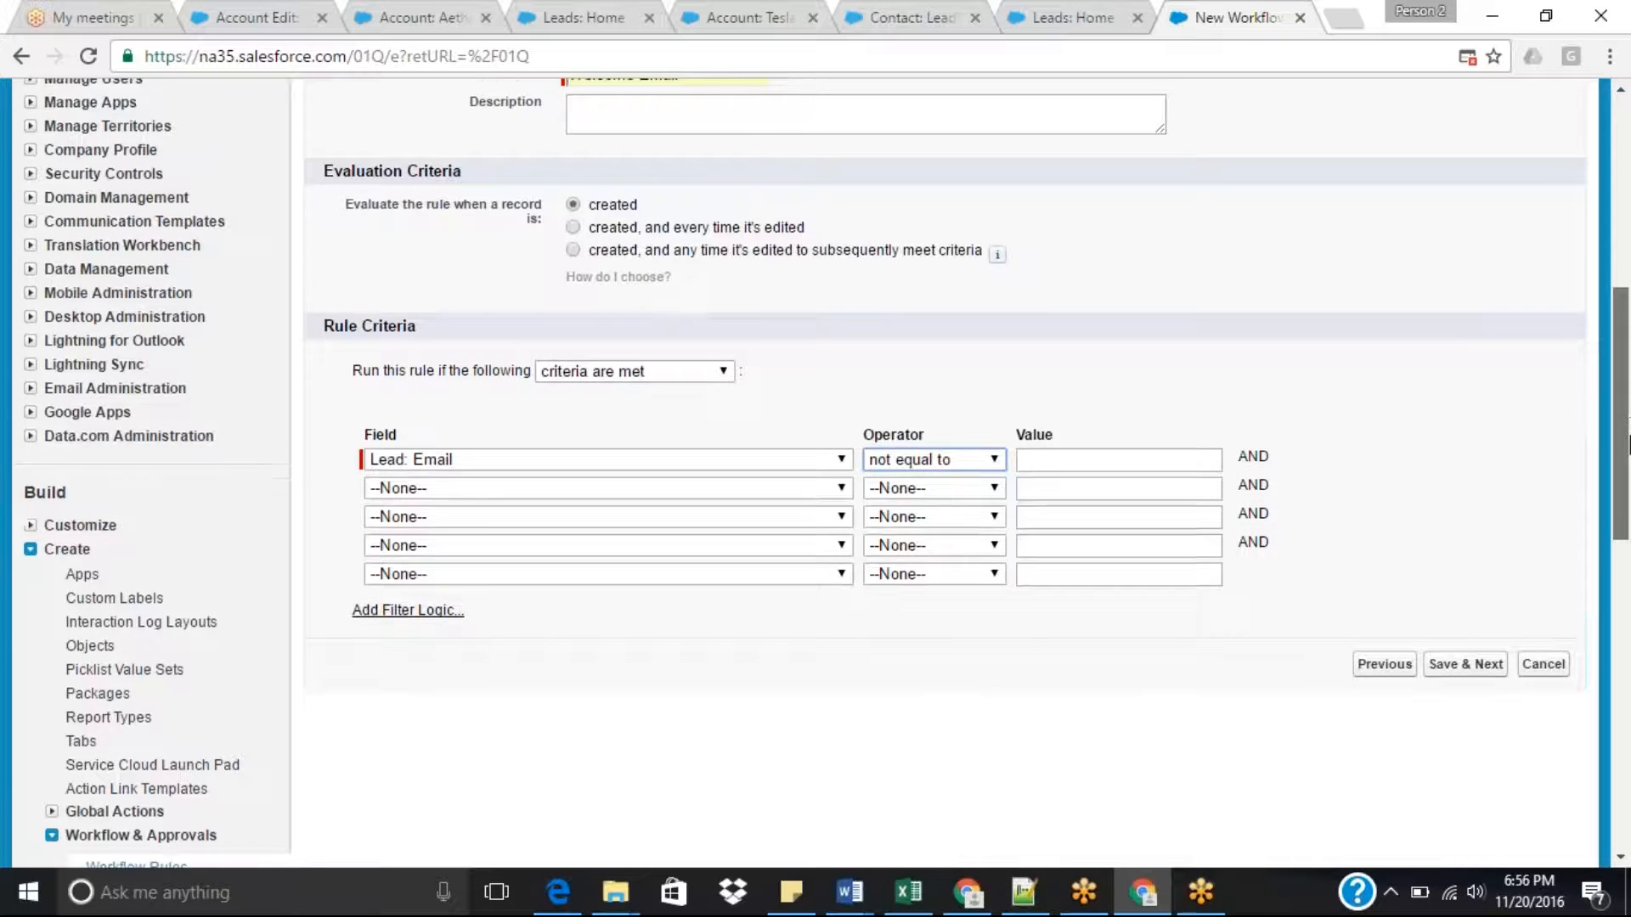
{"action": "left_click_drag", "start_coordinate": [1629, 455], "coordinate": [1628, 465]}
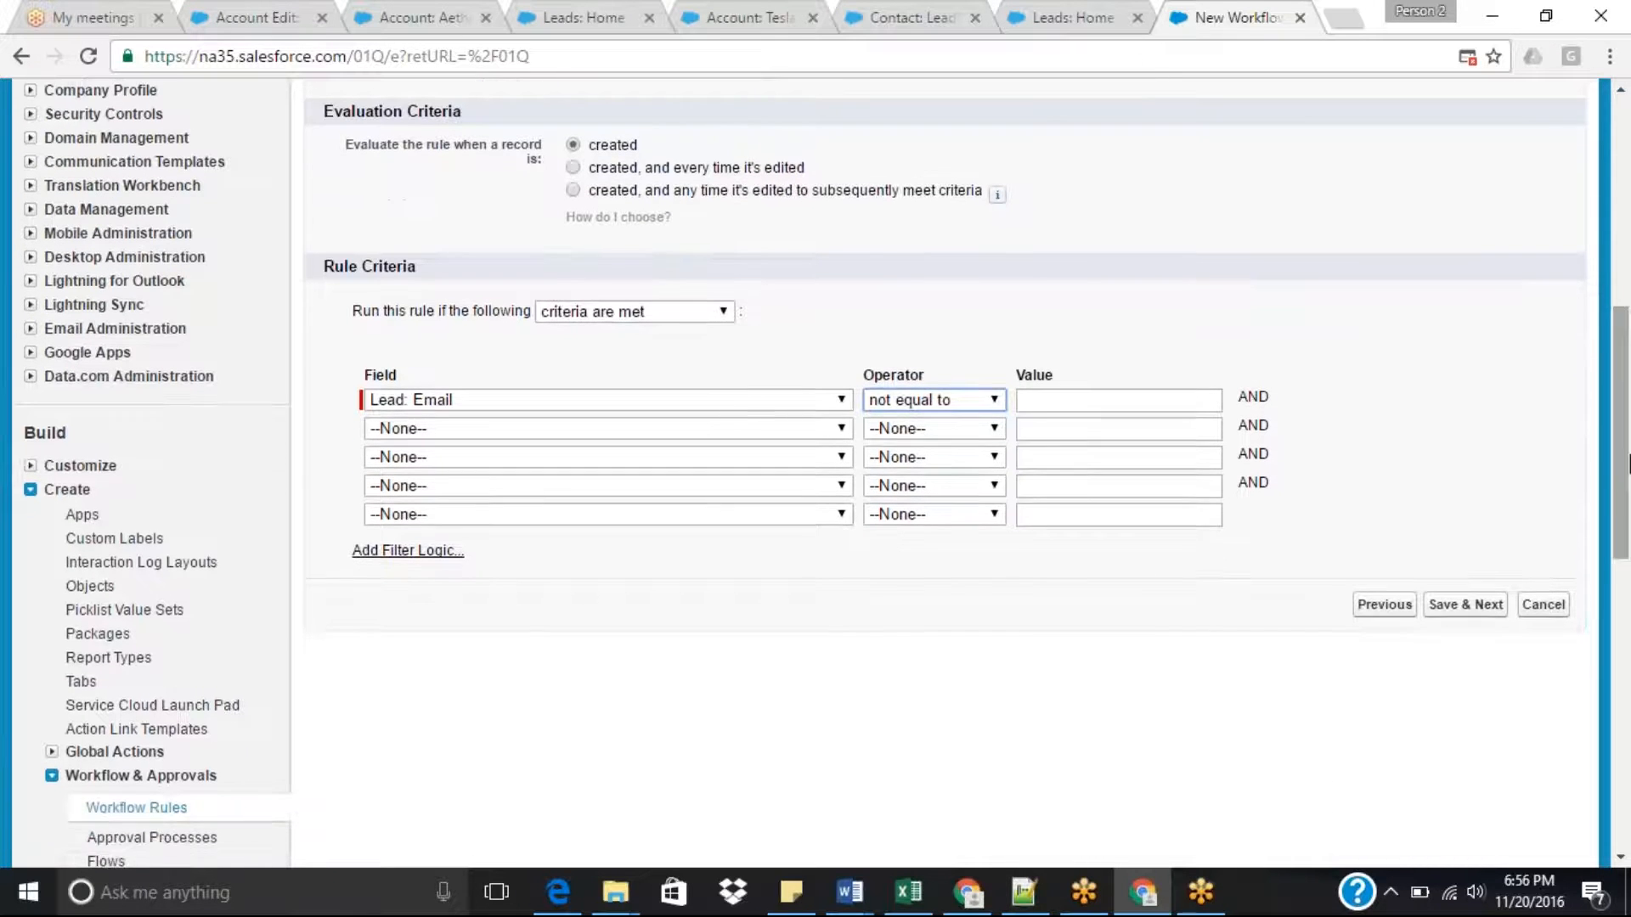
{"action": "left_click", "coordinate": [1483, 605]}
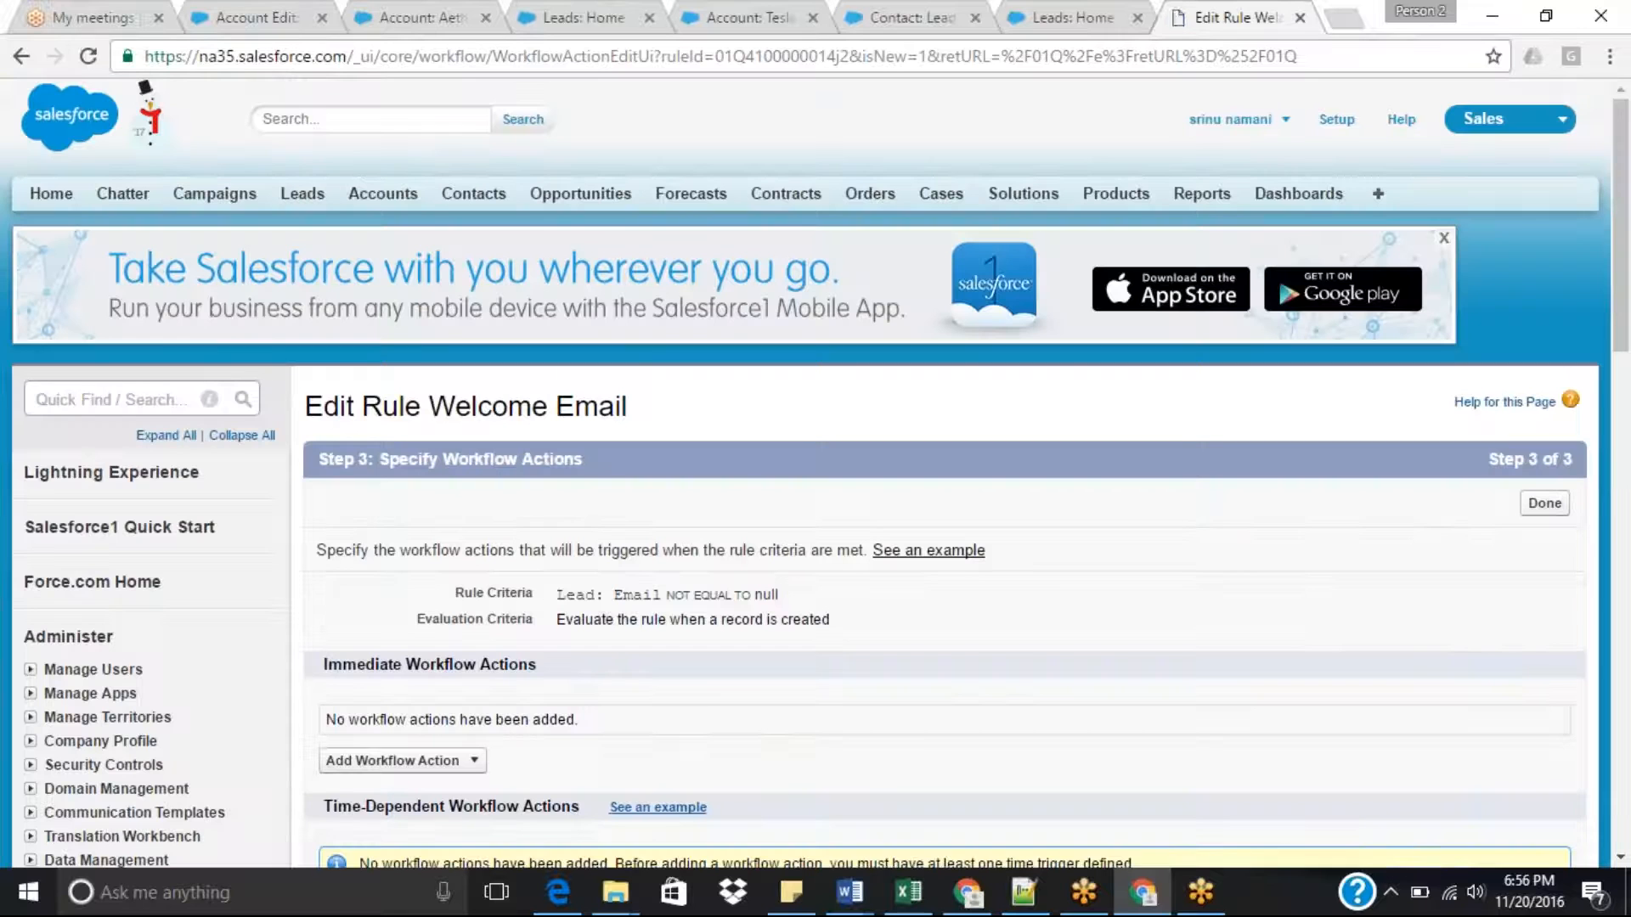
Start a new email alert as an immediate workflow action for the Welcome Email rule.
{"action": "left_click_drag", "start_coordinate": [1628, 267], "coordinate": [1626, 357]}
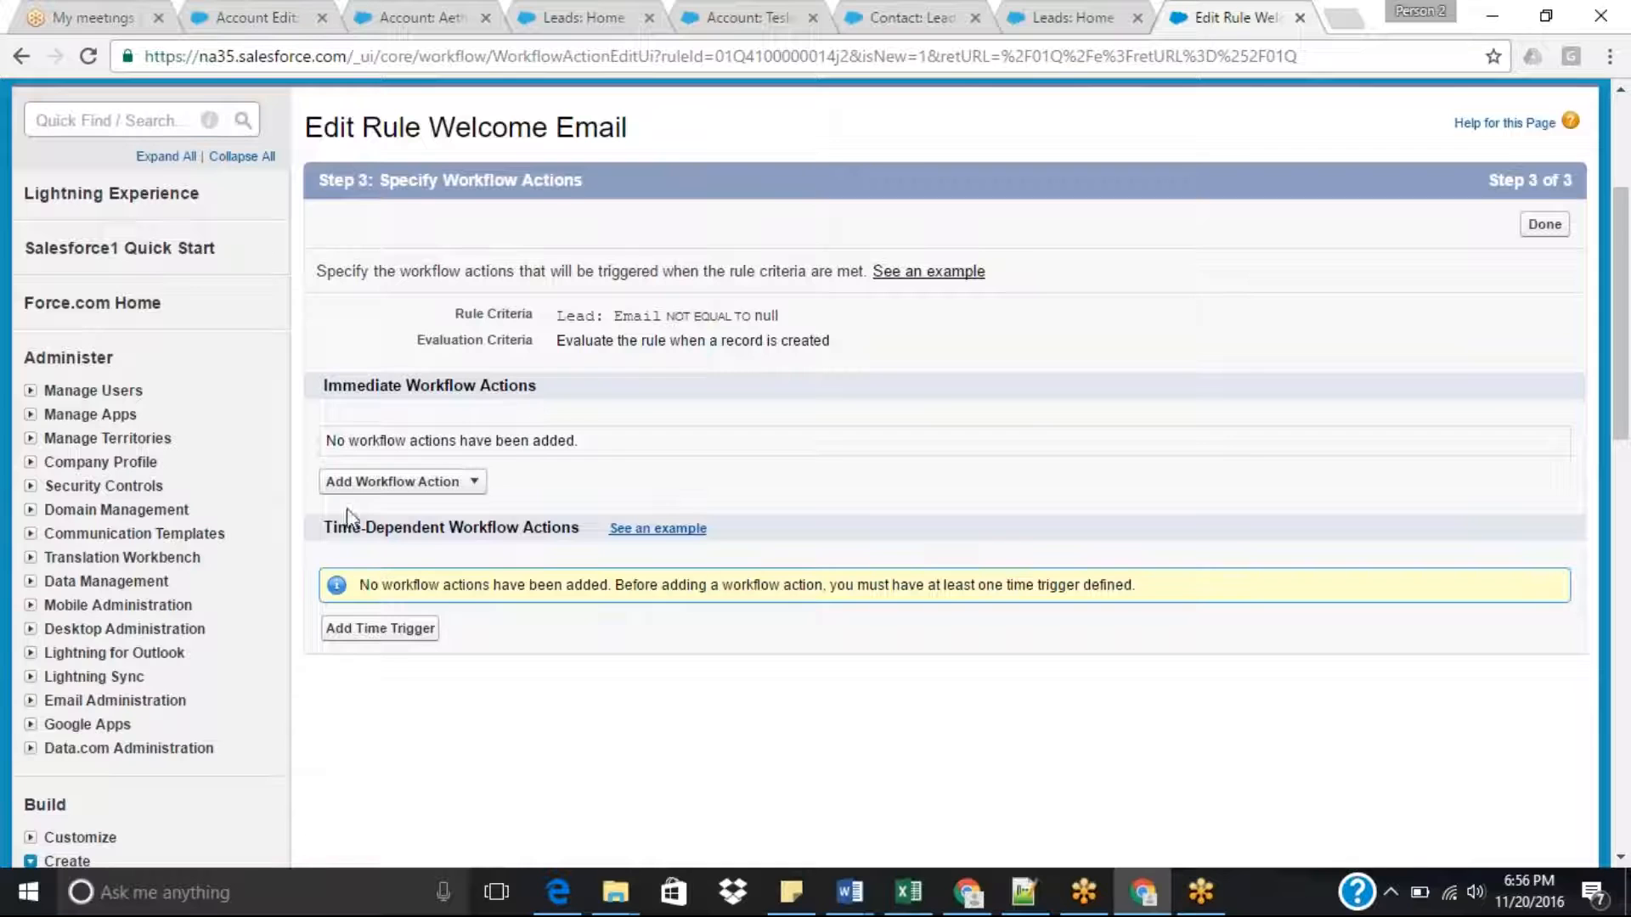
{"action": "left_click_drag", "start_coordinate": [323, 528], "coordinate": [570, 541]}
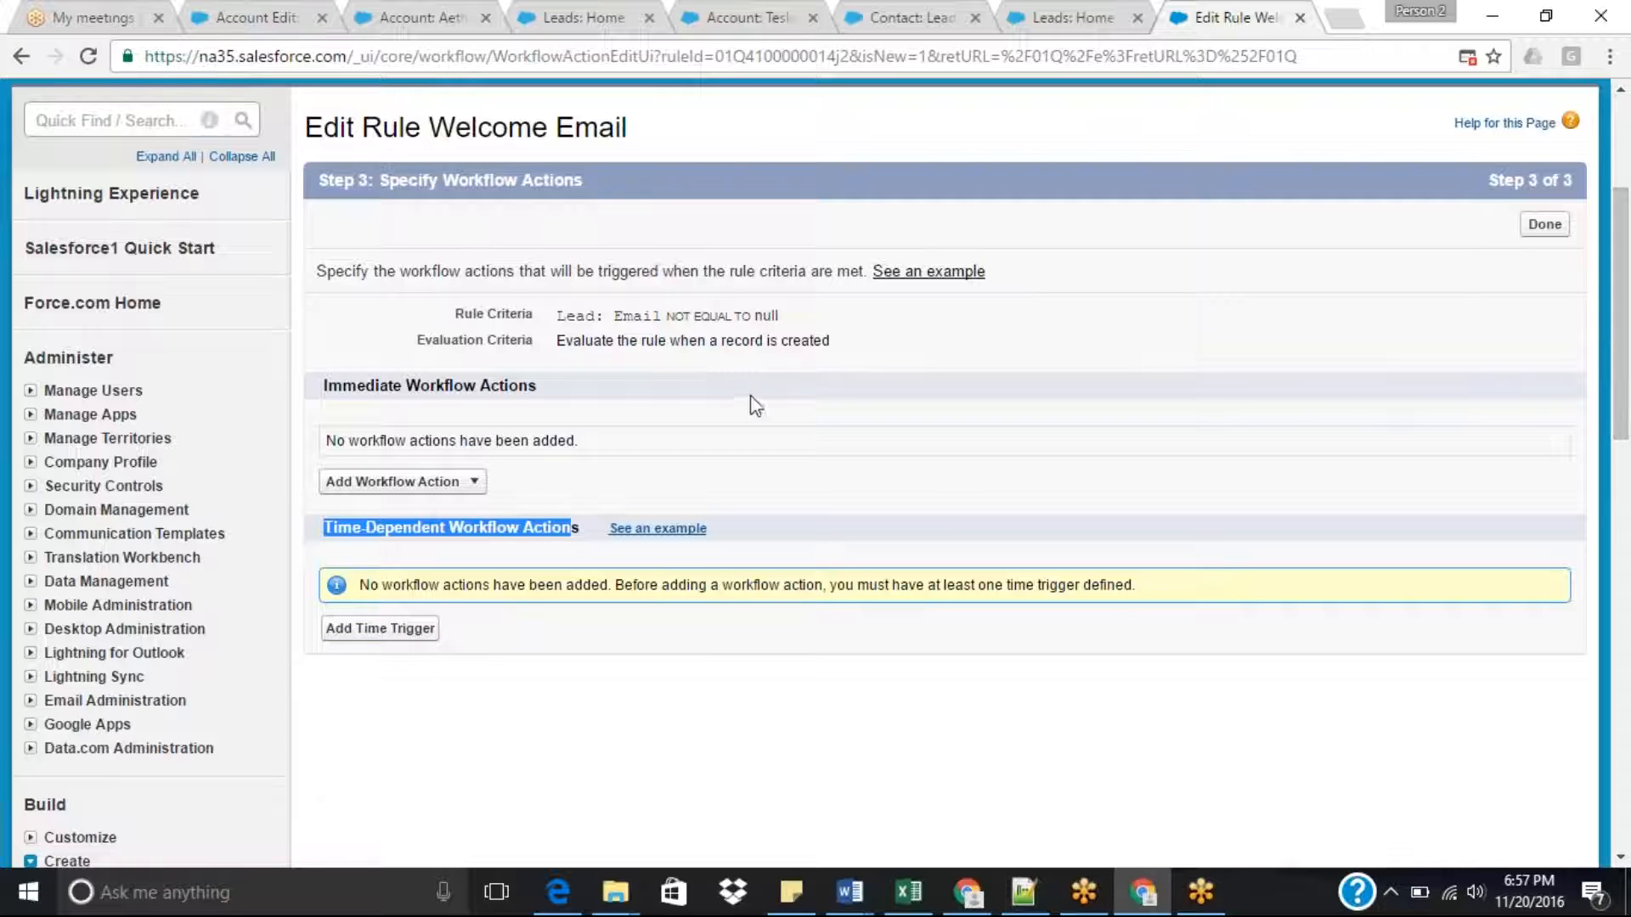
{"action": "left_click", "coordinate": [440, 483]}
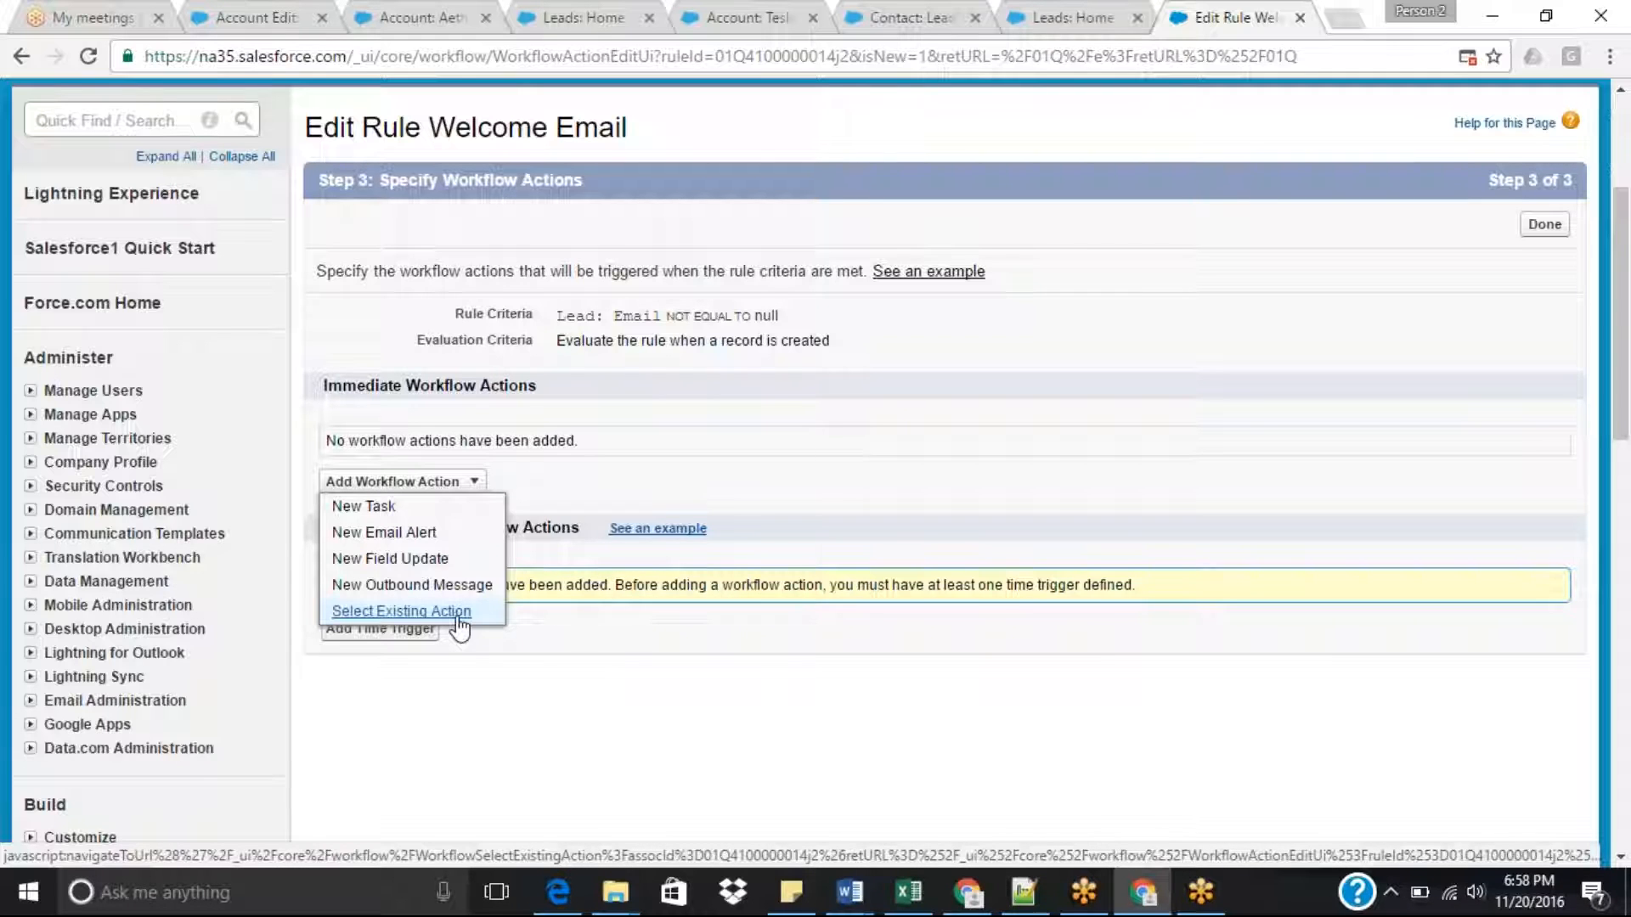
{"action": "left_click", "coordinate": [397, 534]}
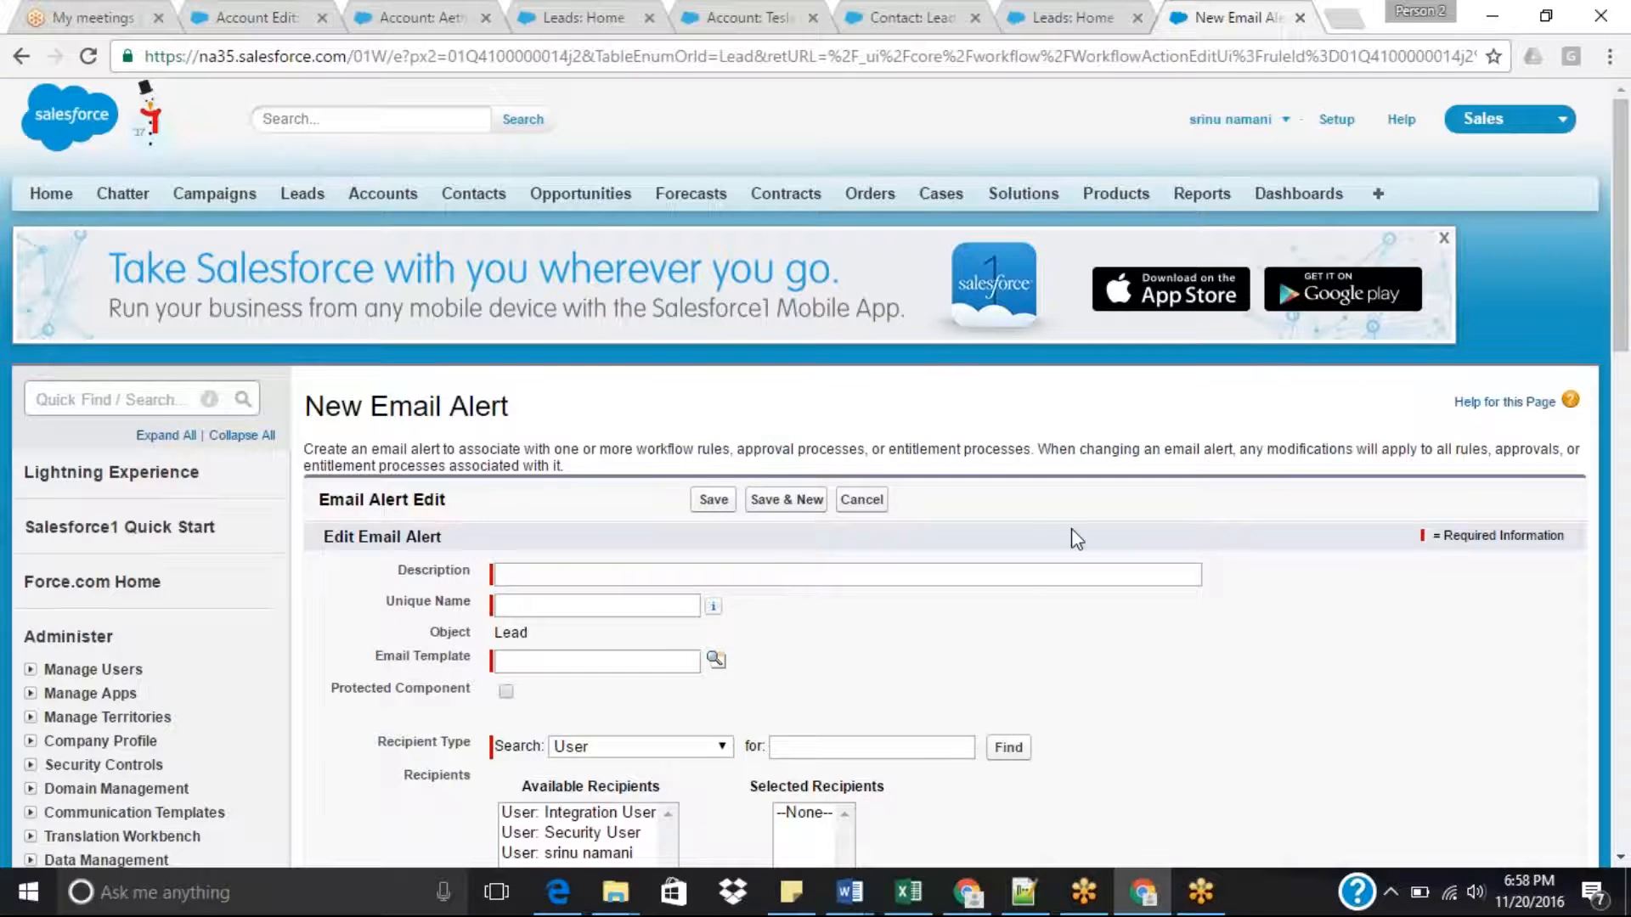
Set the email alert's description to "Welcome Email to the New Lead" and fill in the matching unique name.
{"action": "scroll", "coordinate": [1628, 334], "scroll_direction": "down", "scroll_amount": 4}
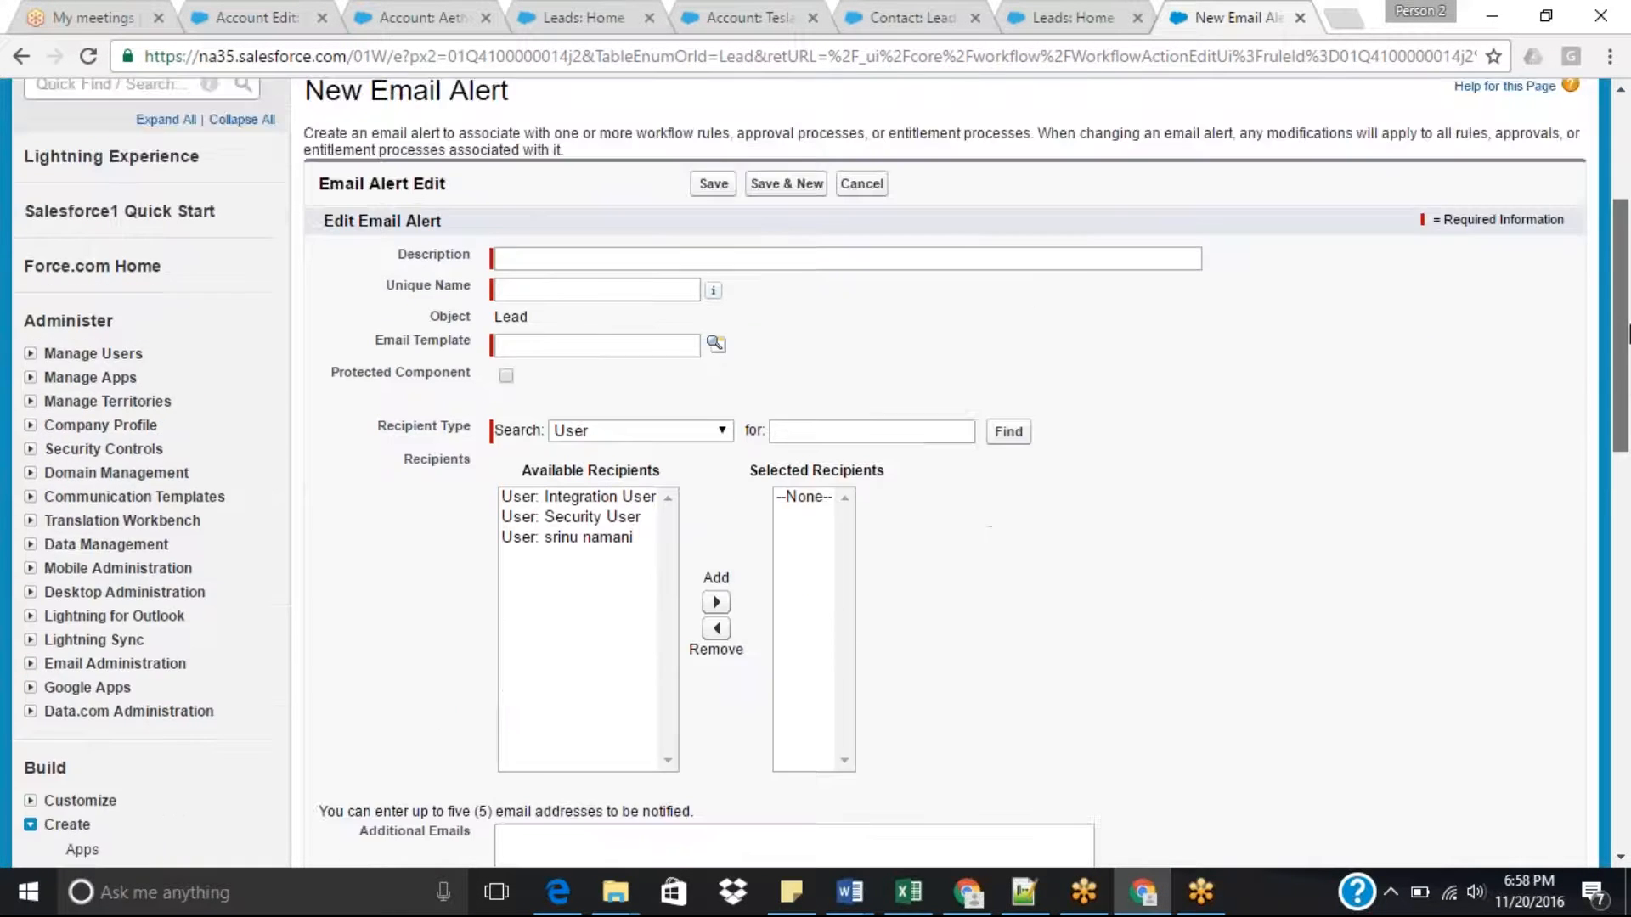
{"action": "scroll", "coordinate": [1628, 334], "scroll_direction": "up", "scroll_amount": 1}
{"action": "left_click", "coordinate": [950, 282]}
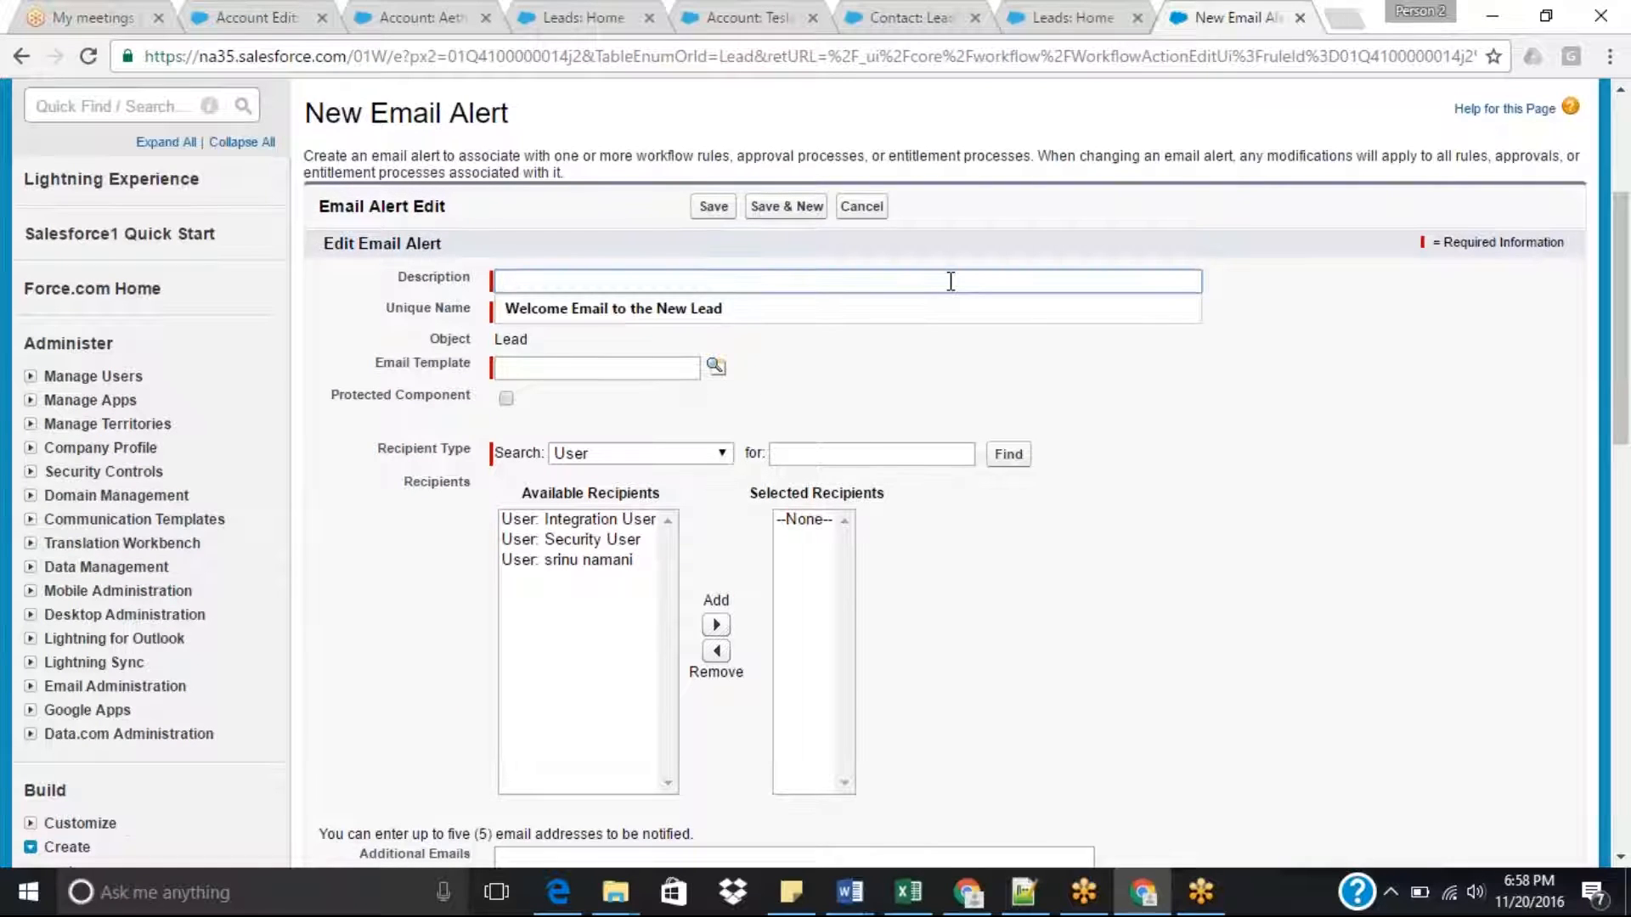
{"action": "left_click", "coordinate": [655, 319]}
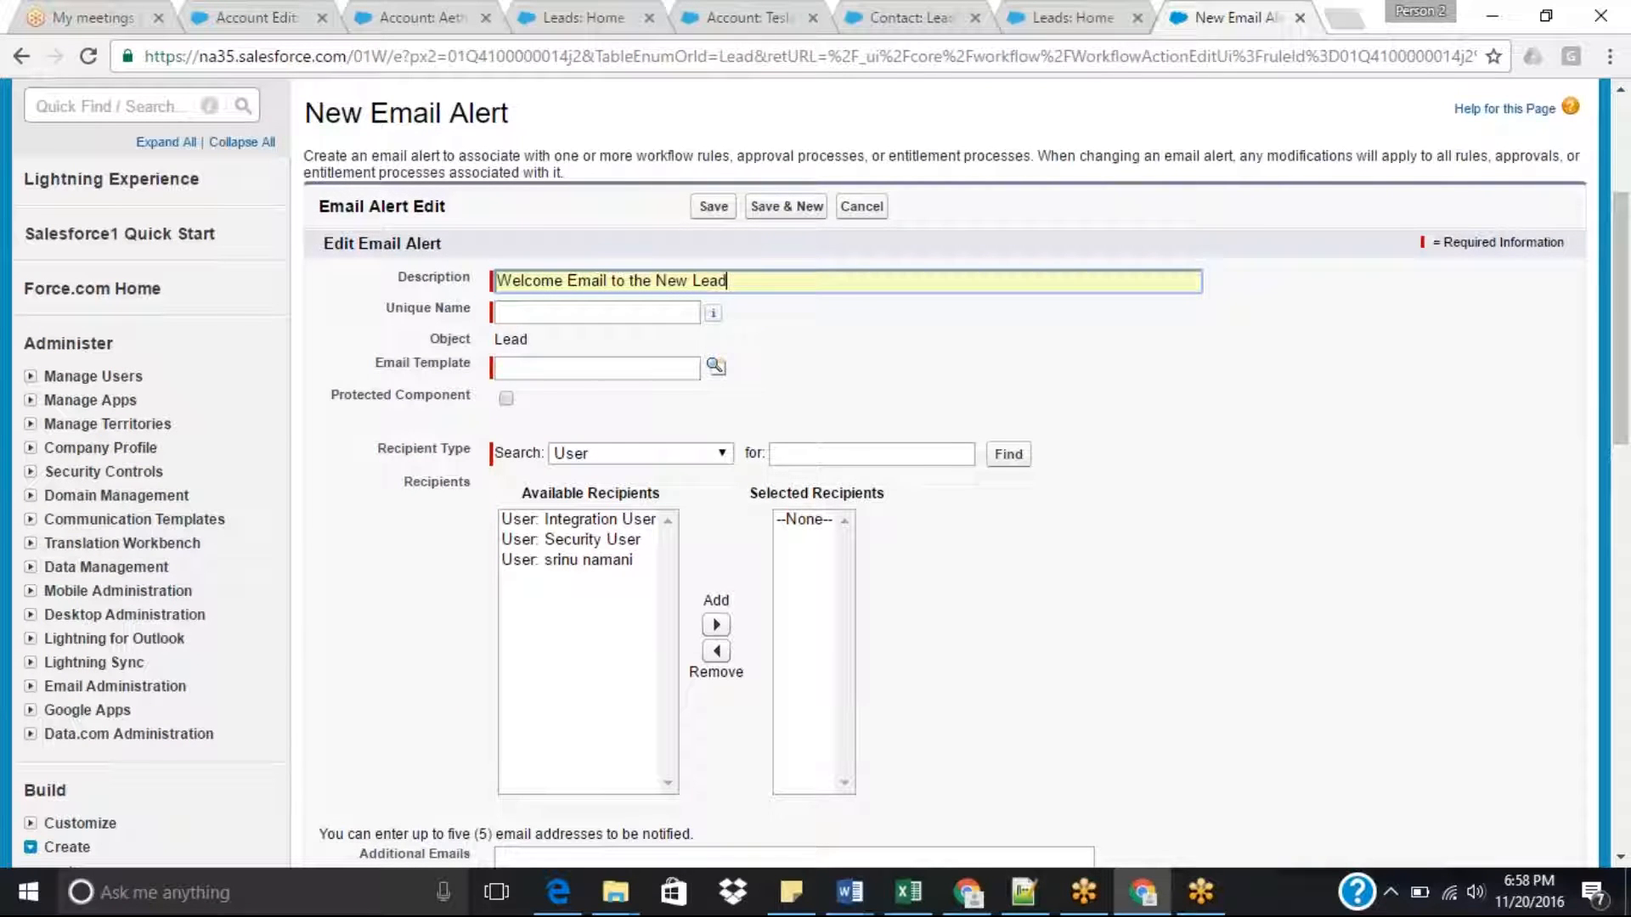
{"action": "left_click", "coordinate": [608, 313]}
{"action": "left_click", "coordinate": [544, 357]}
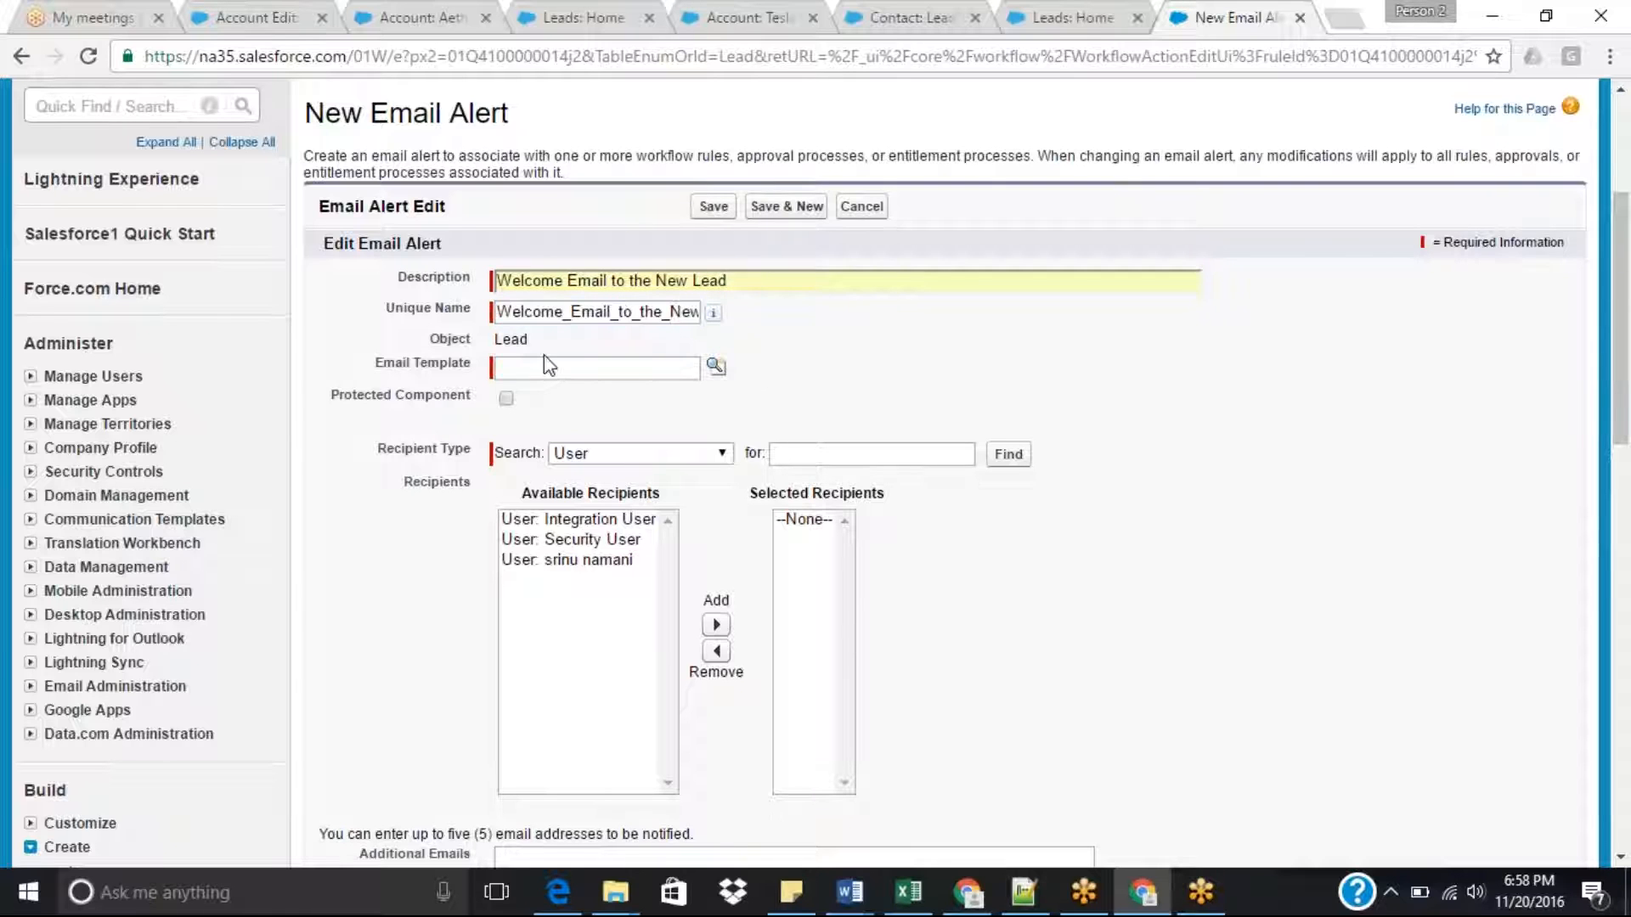
{"action": "left_click", "coordinate": [553, 363]}
Close the surplus browser pages for the two account records, the first Leads home and the contact record.
{"action": "left_click", "coordinate": [487, 18]}
{"action": "left_click", "coordinate": [491, 20]}
{"action": "left_click", "coordinate": [490, 21]}
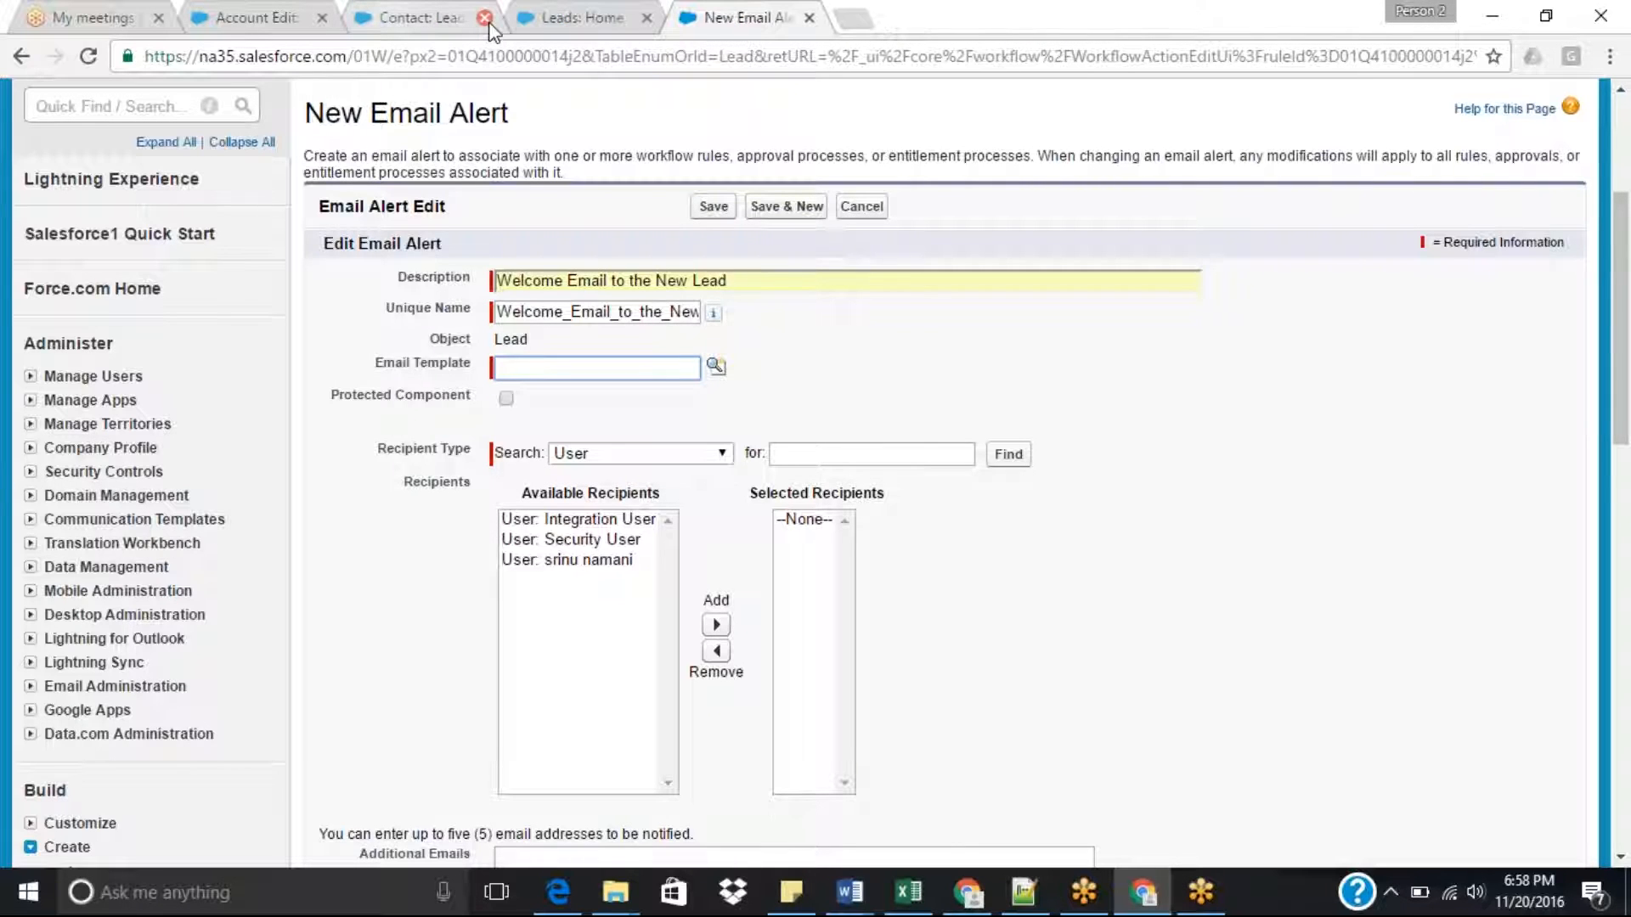
{"action": "left_click", "coordinate": [487, 20]}
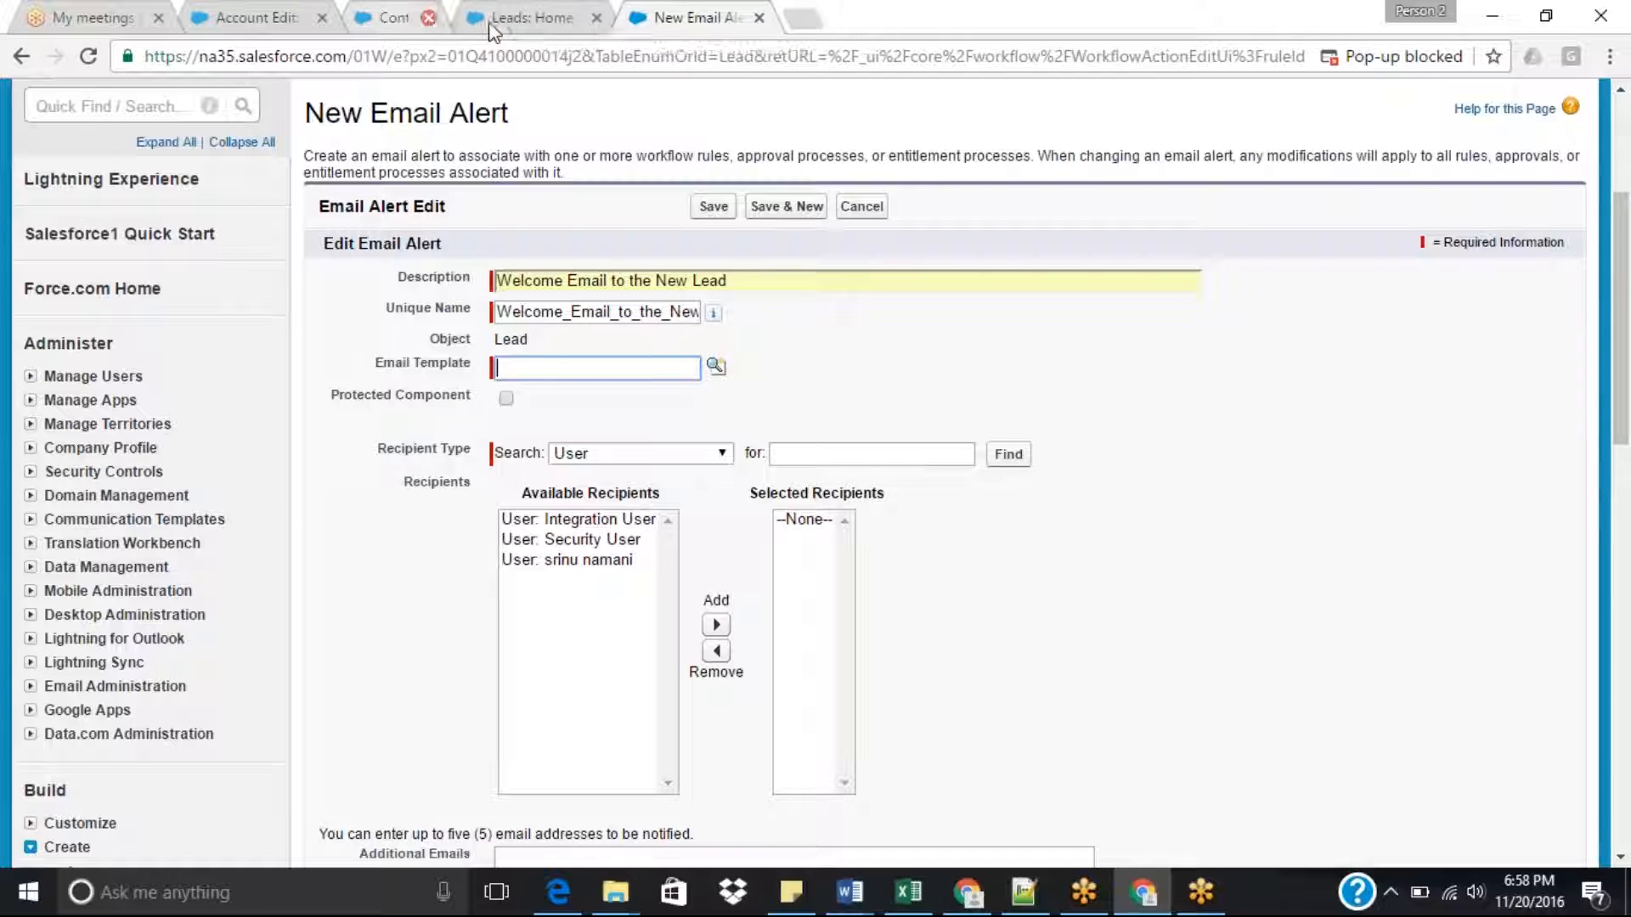
In the browser page holding the new account form, open Setup, search for "temp" and show the Email Templates list.
{"action": "left_click", "coordinate": [411, 12]}
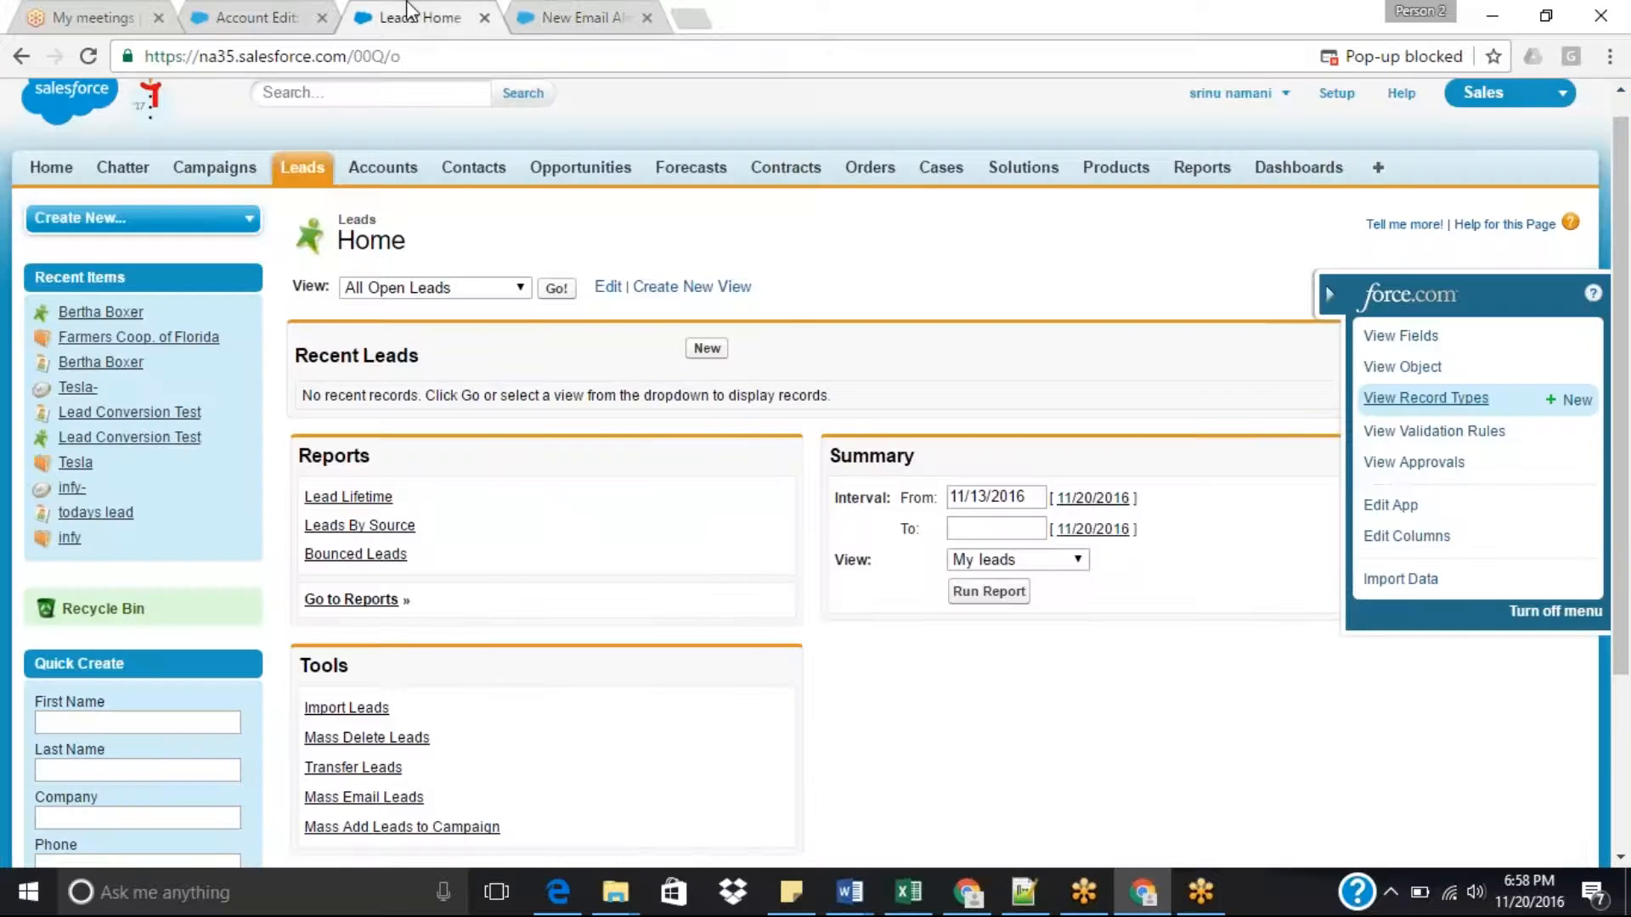
{"action": "left_click", "coordinate": [280, 17]}
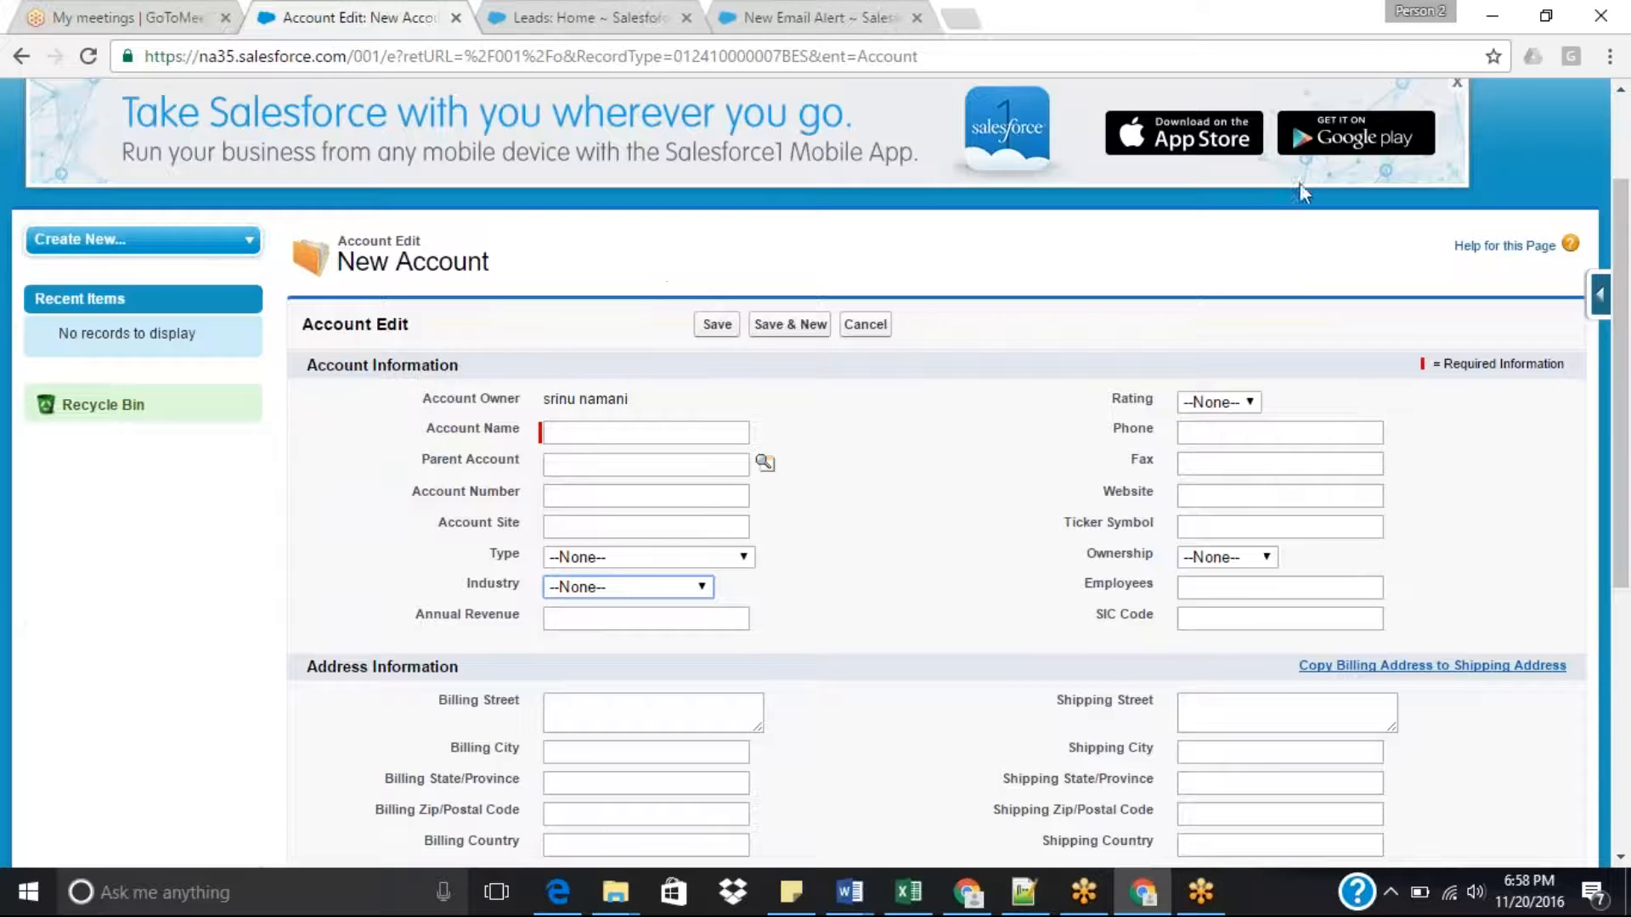
{"action": "scroll", "coordinate": [1304, 170], "scroll_direction": "up", "scroll_amount": 2}
{"action": "left_click", "coordinate": [1335, 125]}
{"action": "left_click", "coordinate": [118, 399]}
{"action": "type", "text": "temp"}
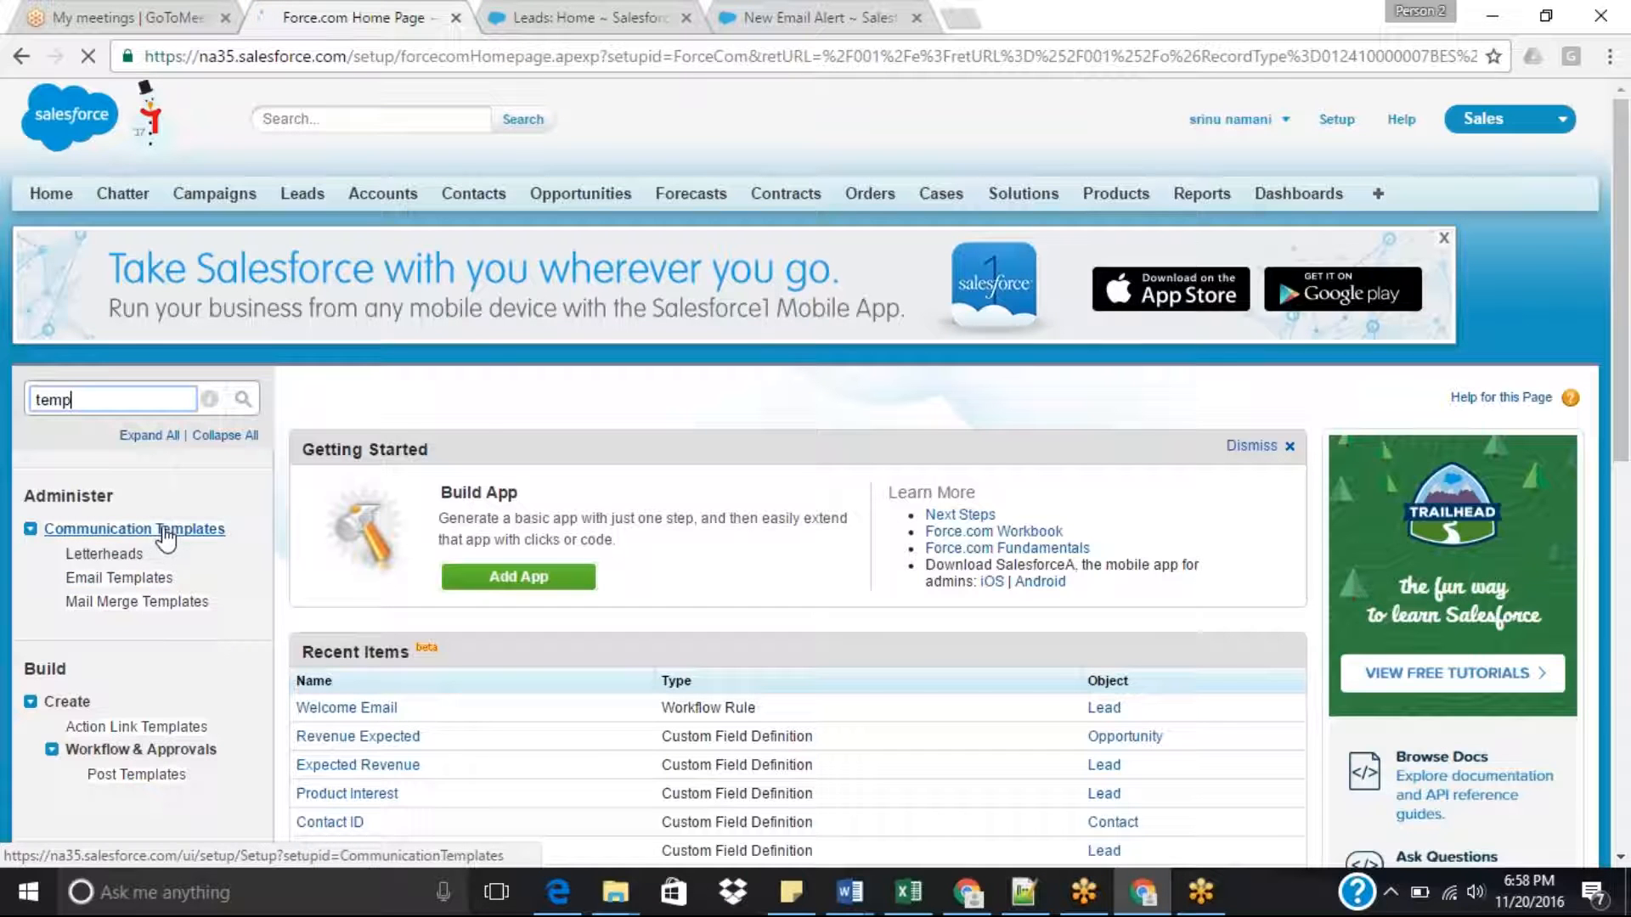
{"action": "left_click", "coordinate": [128, 580]}
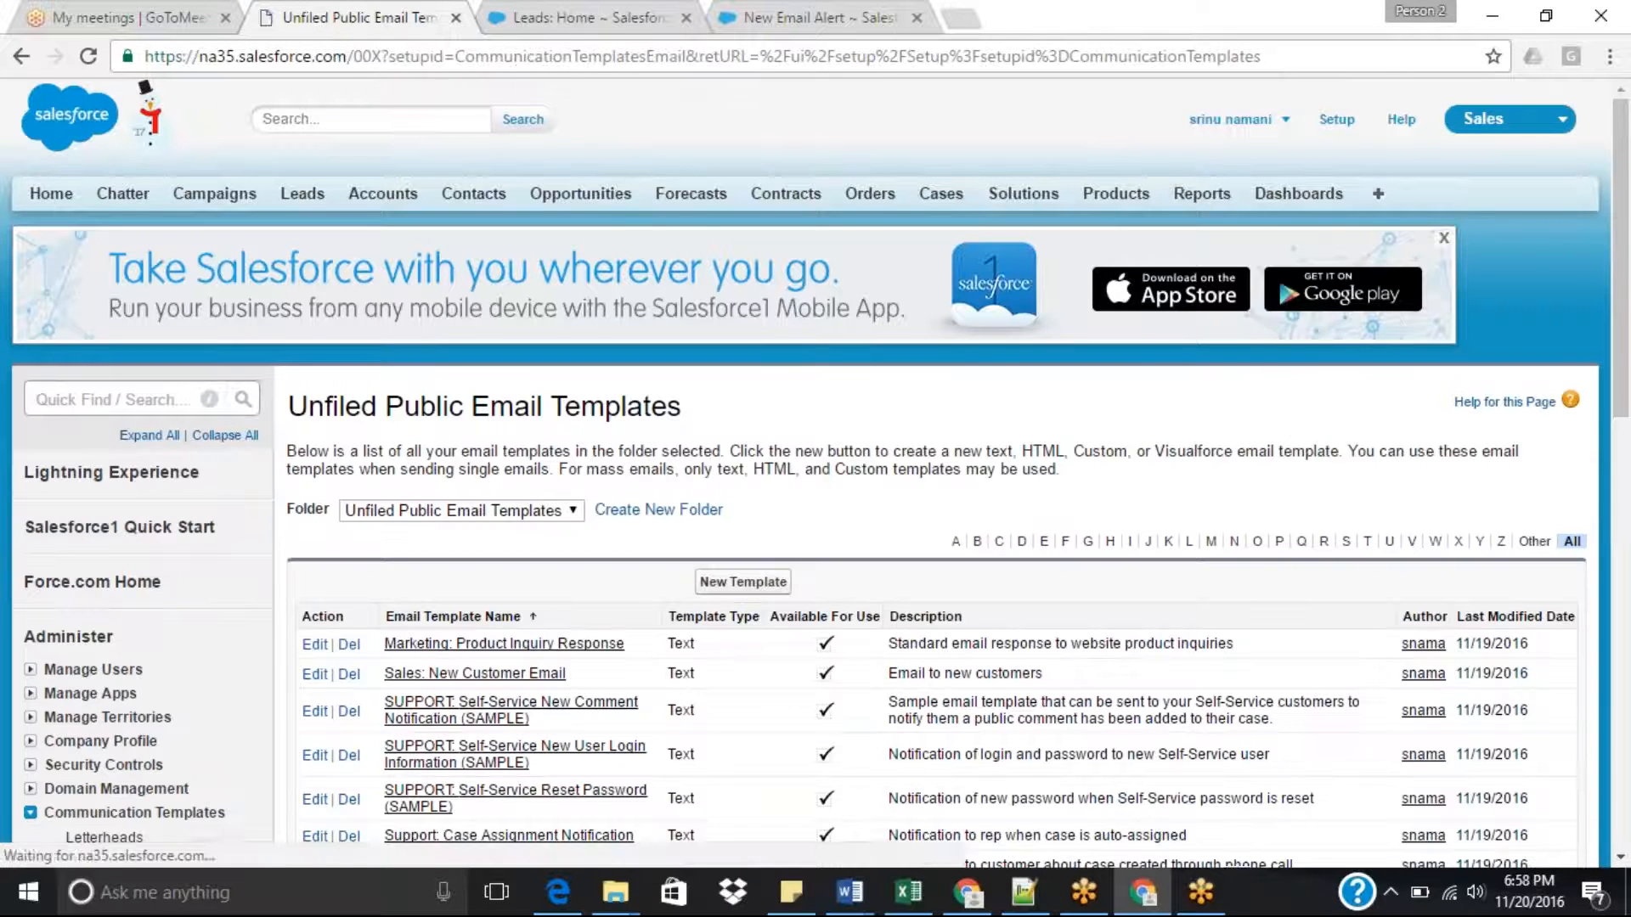
Look through the unfiled public email templates and open "Sales: New Customer Email".
{"action": "scroll", "coordinate": [1628, 417], "scroll_direction": "down", "scroll_amount": 3}
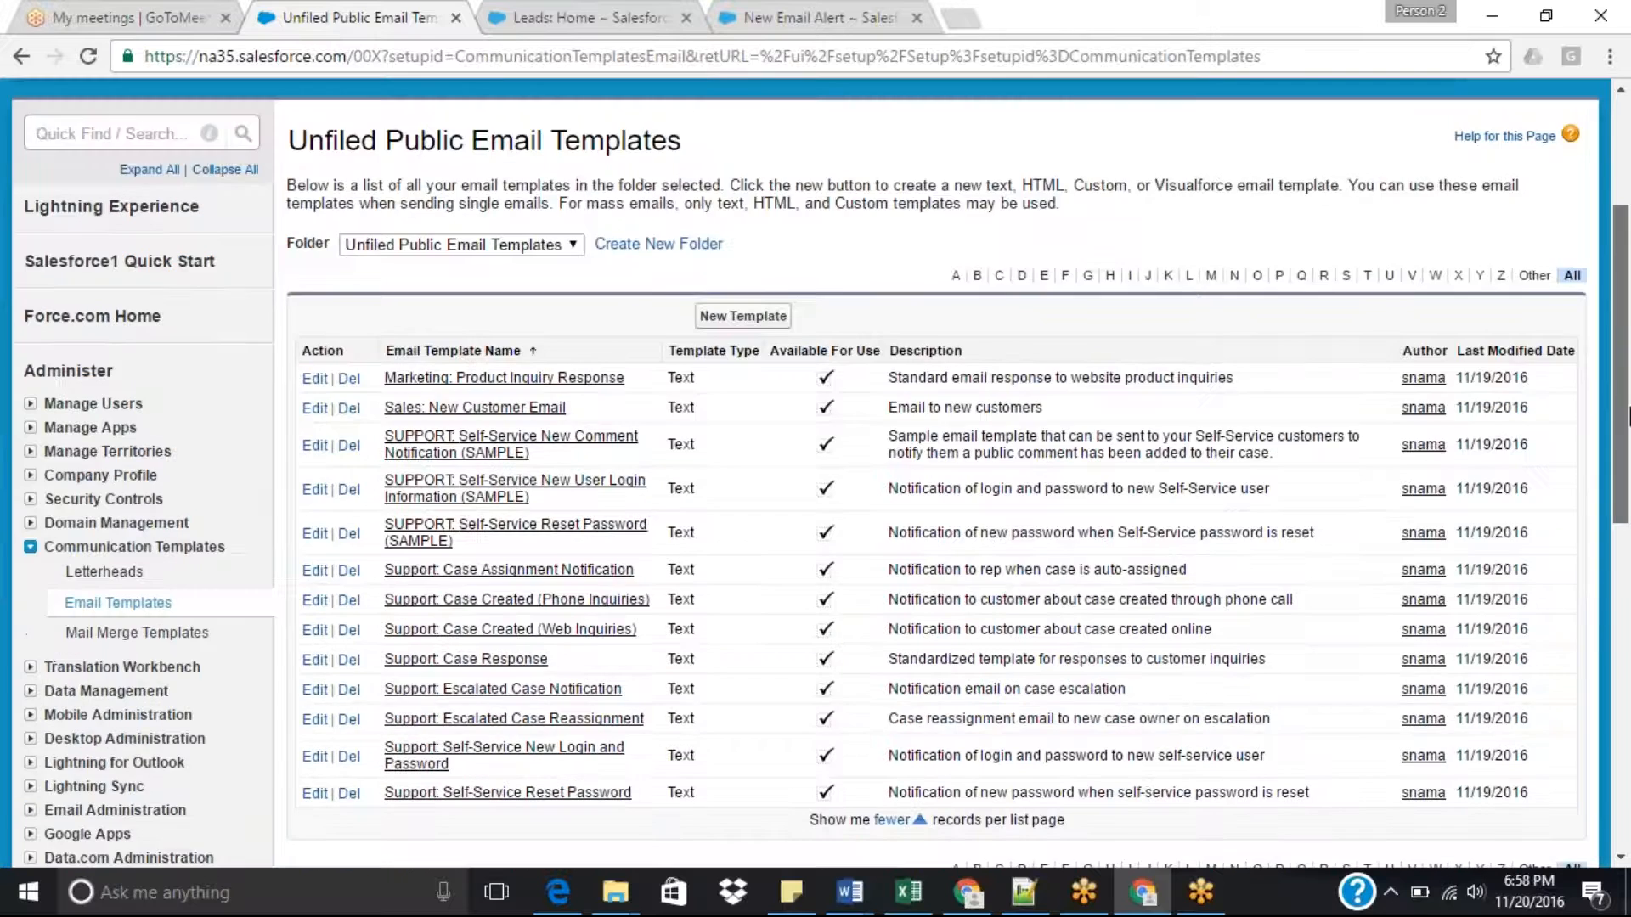
{"action": "scroll", "coordinate": [1629, 416], "scroll_direction": "down", "scroll_amount": 2}
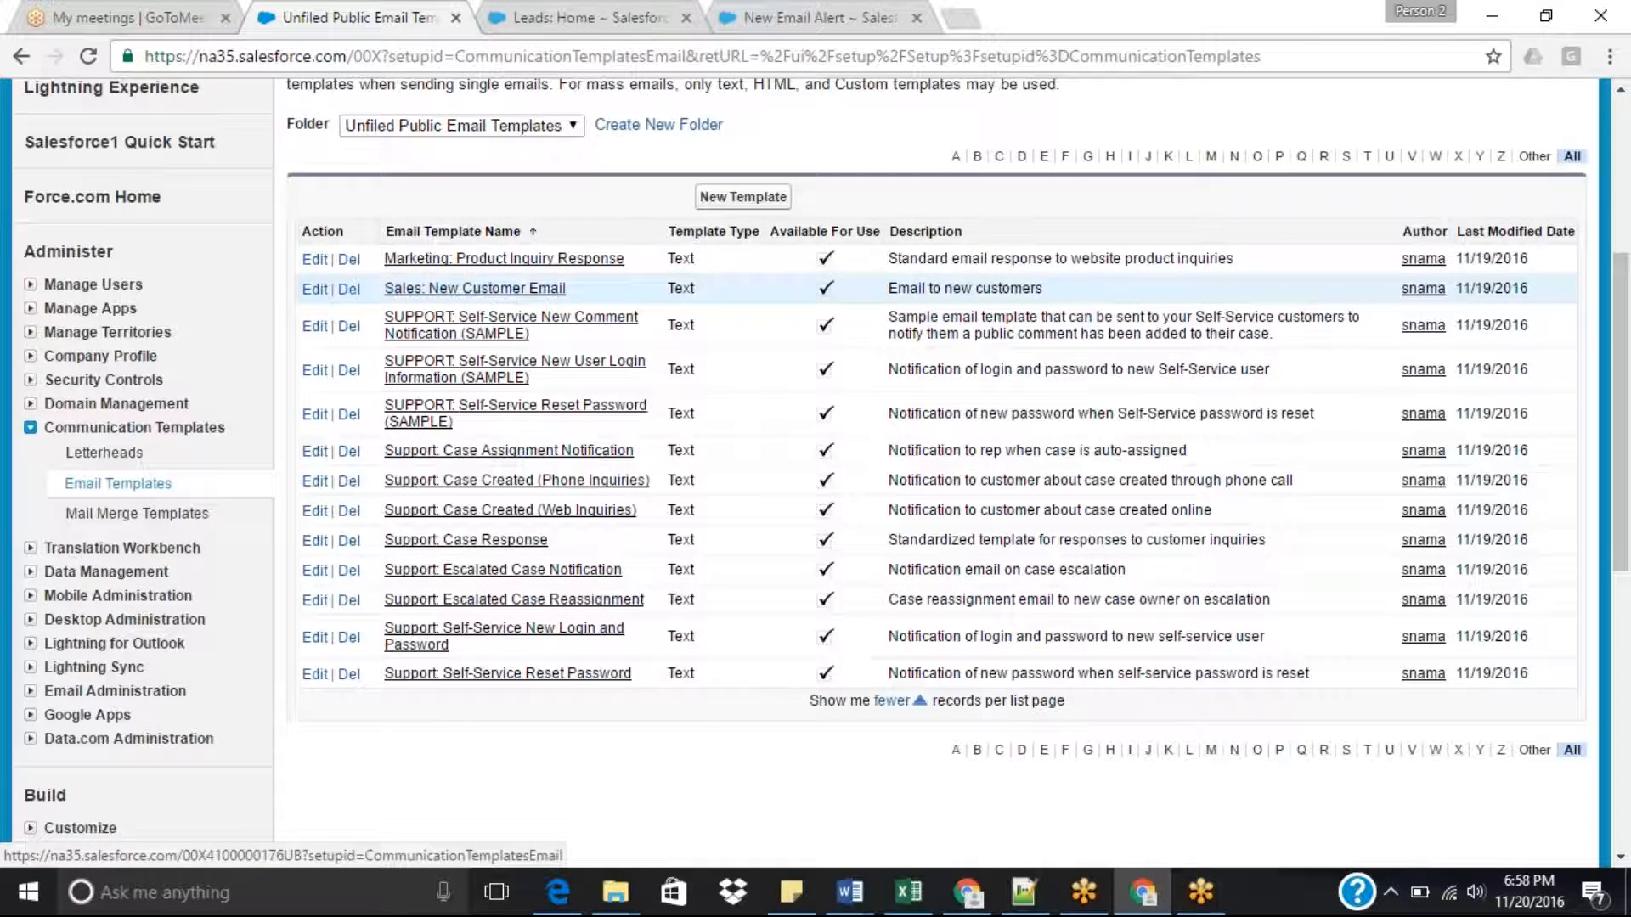
{"action": "triple_click", "coordinate": [976, 288]}
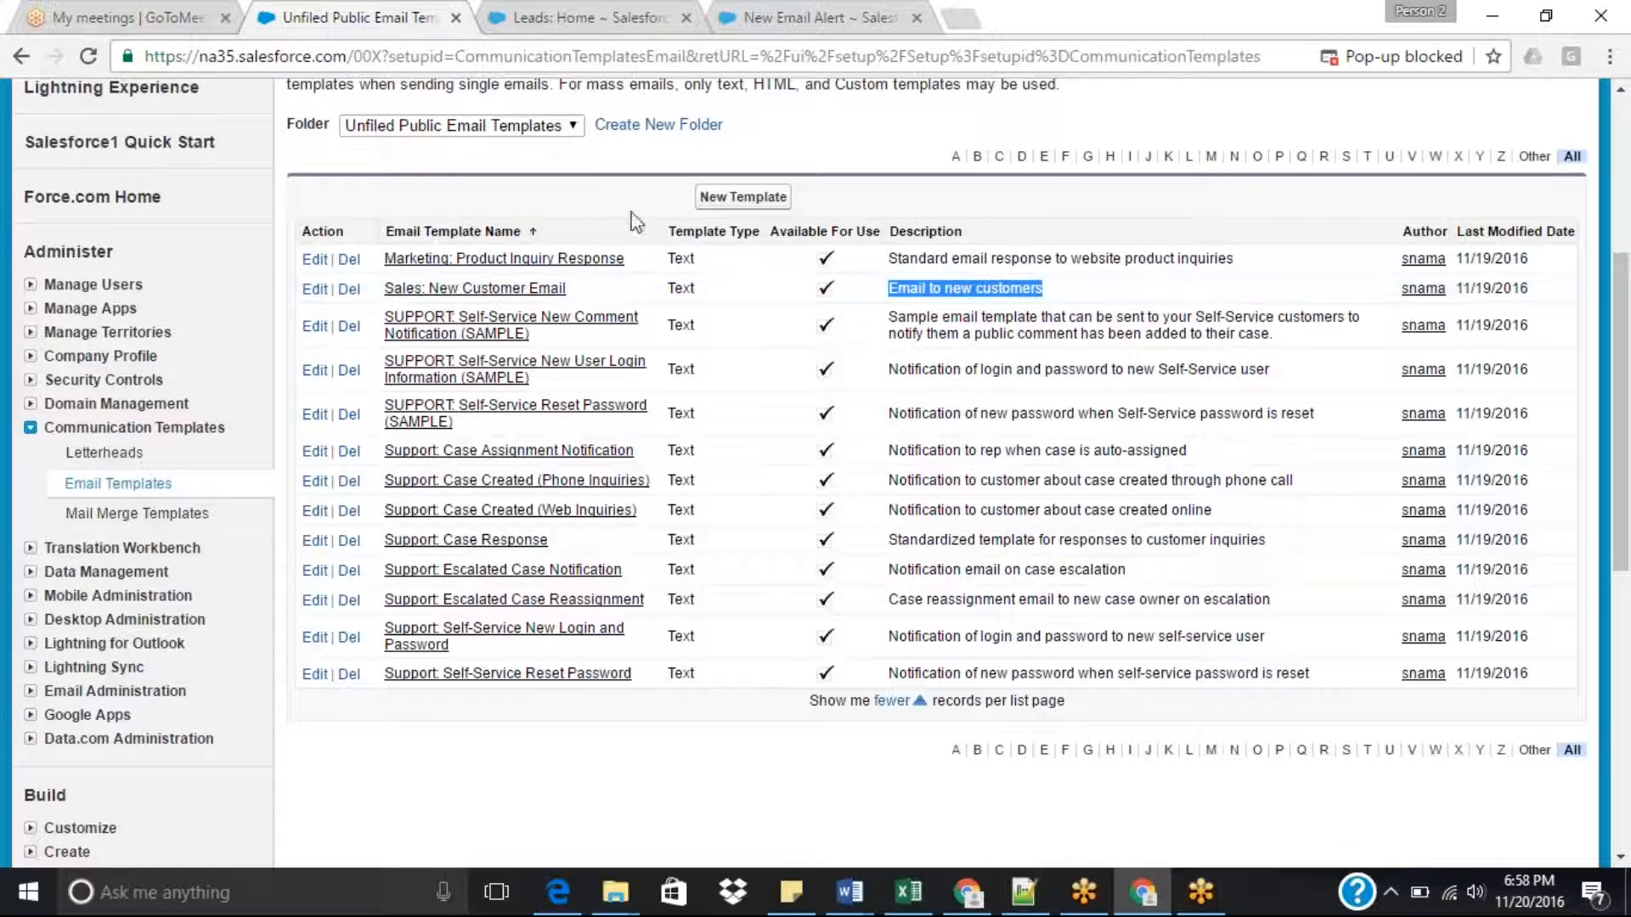
{"action": "left_click", "coordinate": [472, 290]}
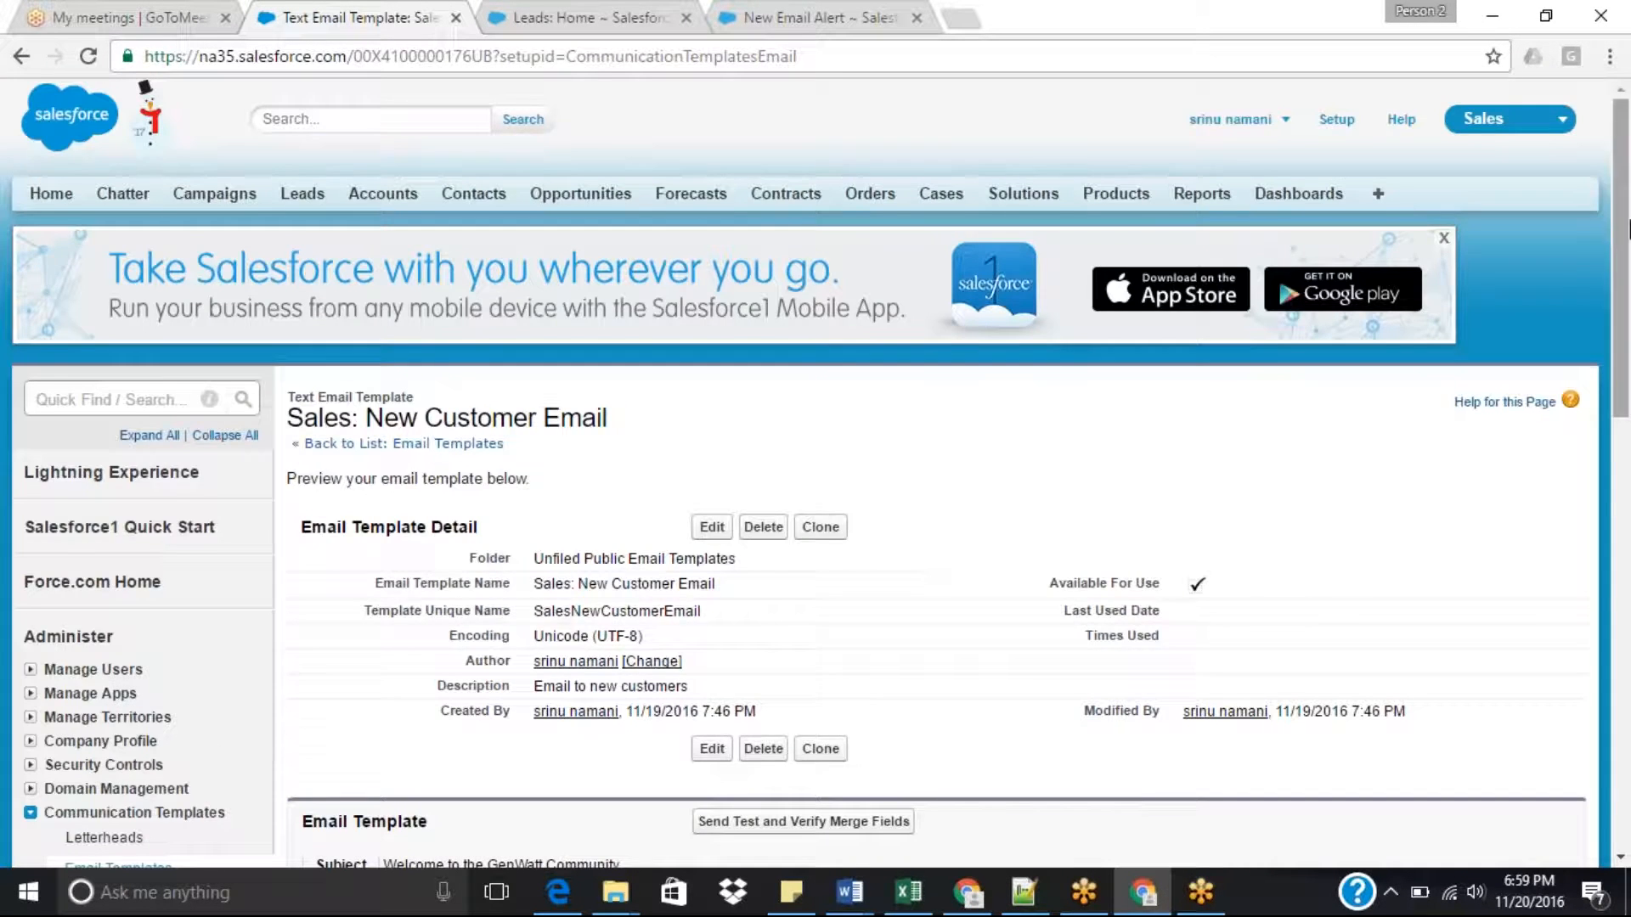
Examine the subject line and plain-text body of the "Sales: New Customer Email" template.
{"action": "left_click_drag", "start_coordinate": [1627, 231], "coordinate": [1627, 317]}
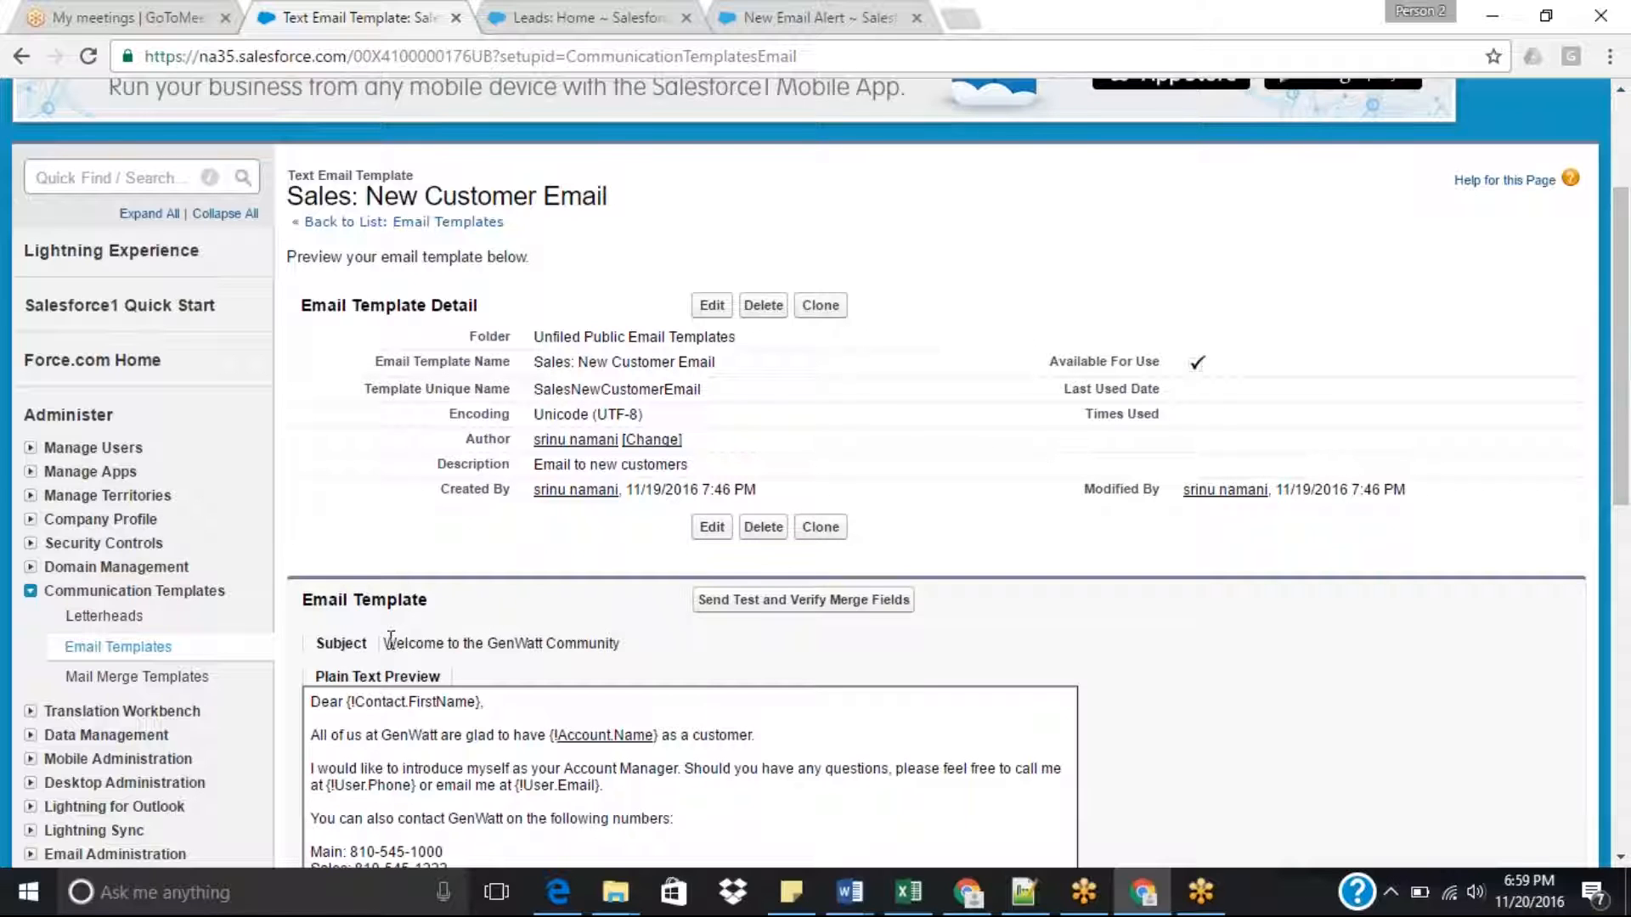
{"action": "left_click_drag", "start_coordinate": [382, 643], "coordinate": [647, 637]}
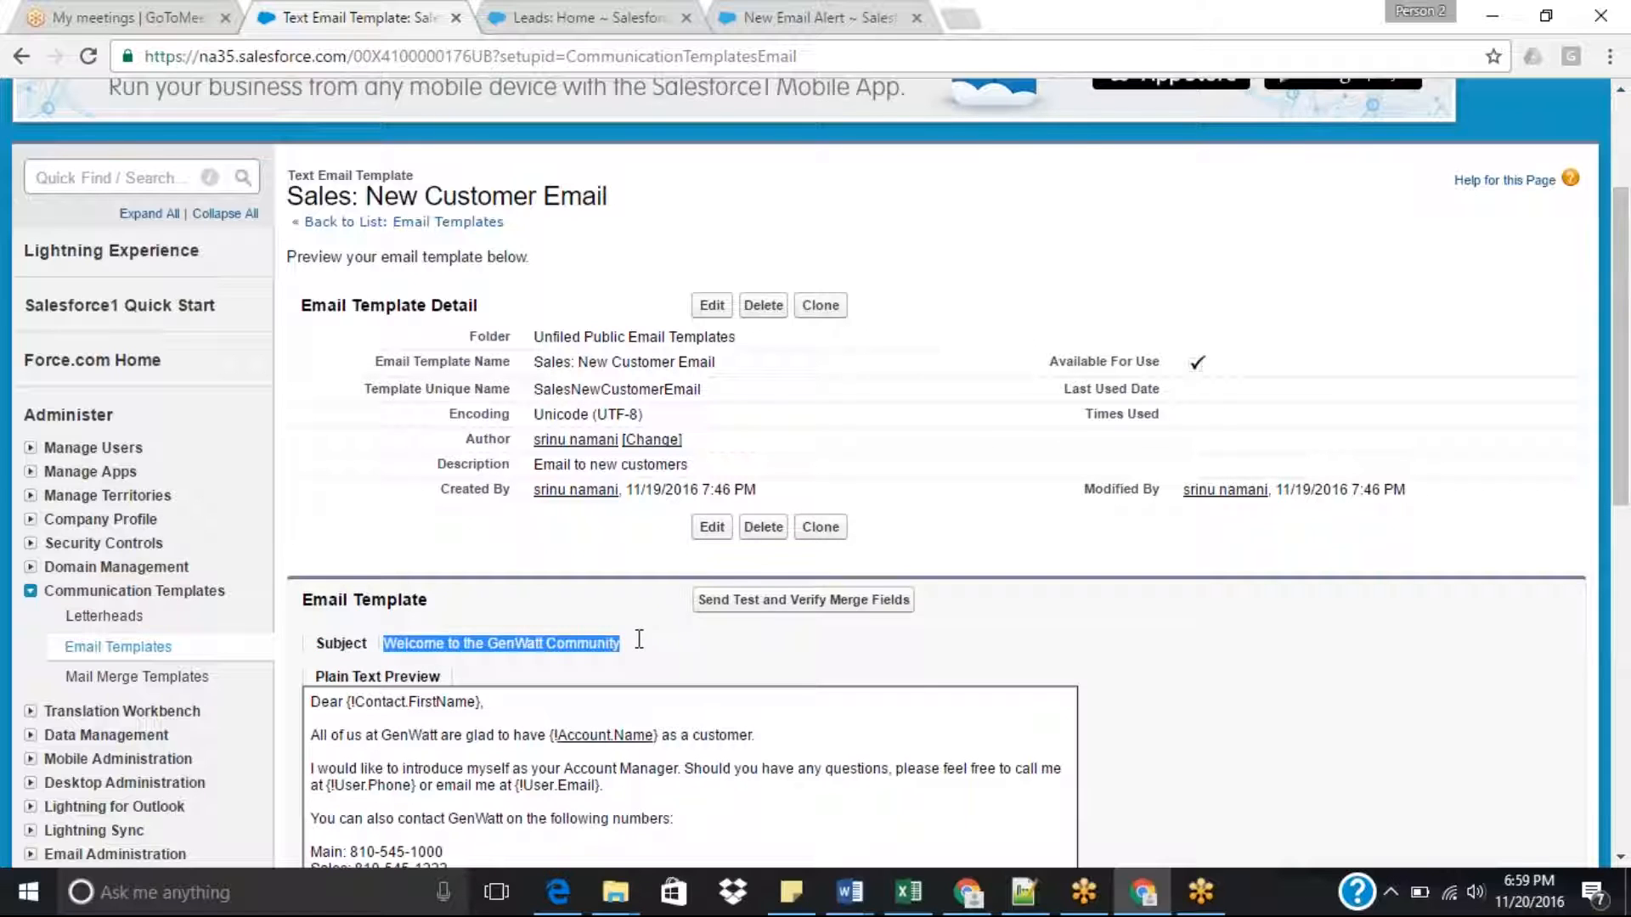
{"action": "scroll", "coordinate": [1624, 474], "scroll_direction": "down", "scroll_amount": 3}
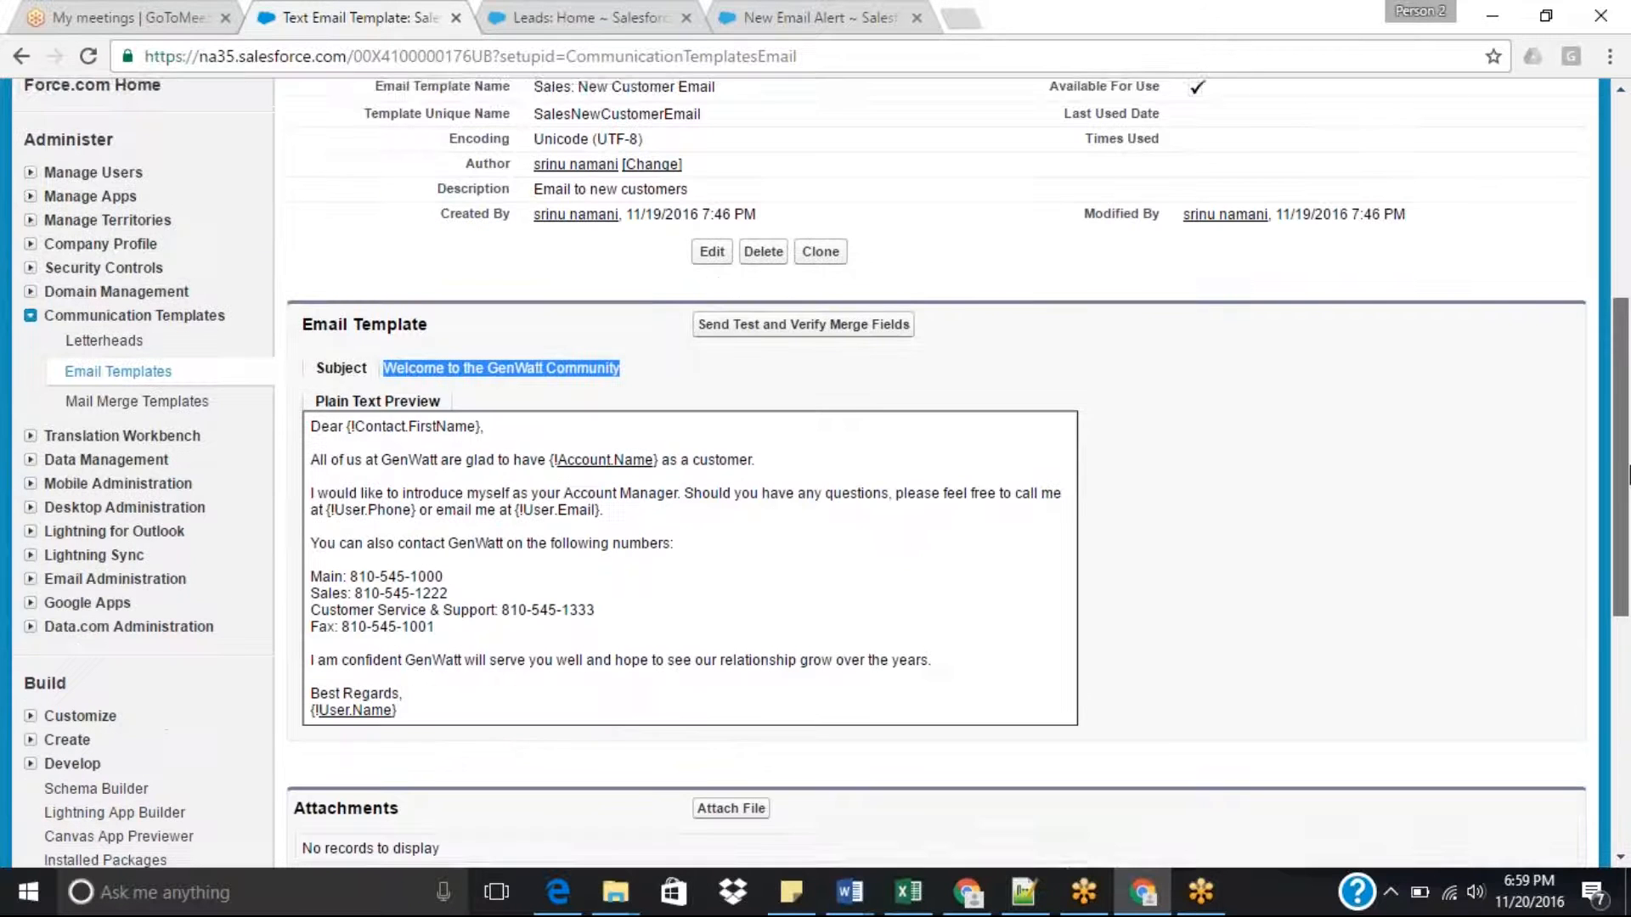
{"action": "left_click_drag", "start_coordinate": [310, 419], "coordinate": [969, 699]}
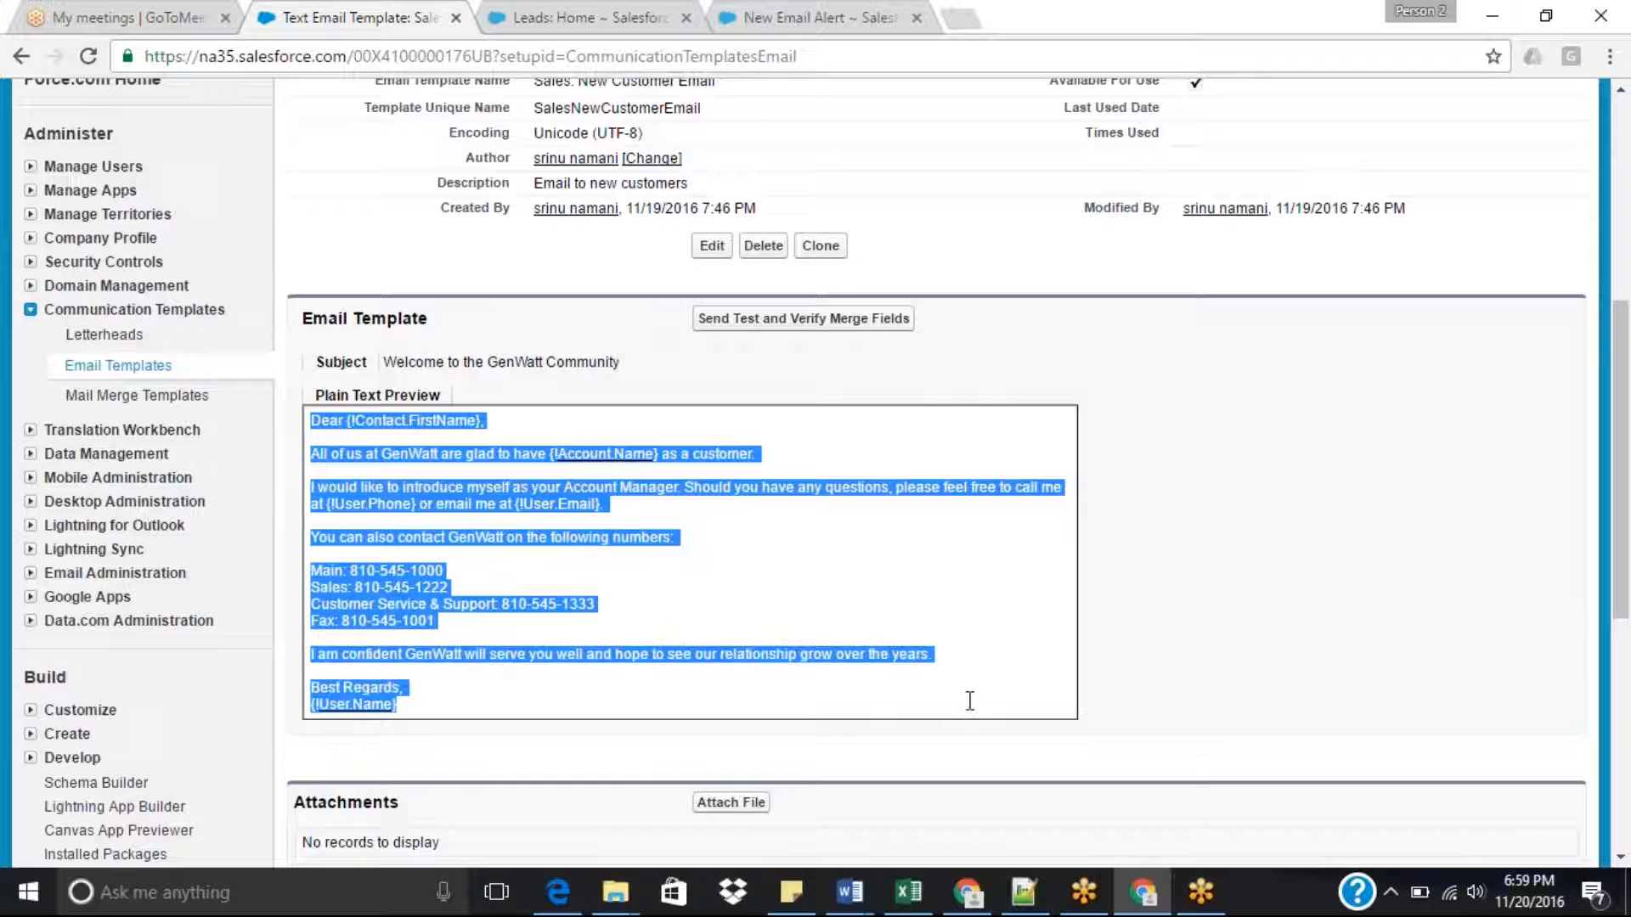
{"action": "left_click", "coordinate": [968, 699]}
{"action": "left_click_drag", "start_coordinate": [1628, 538], "coordinate": [1628, 516]}
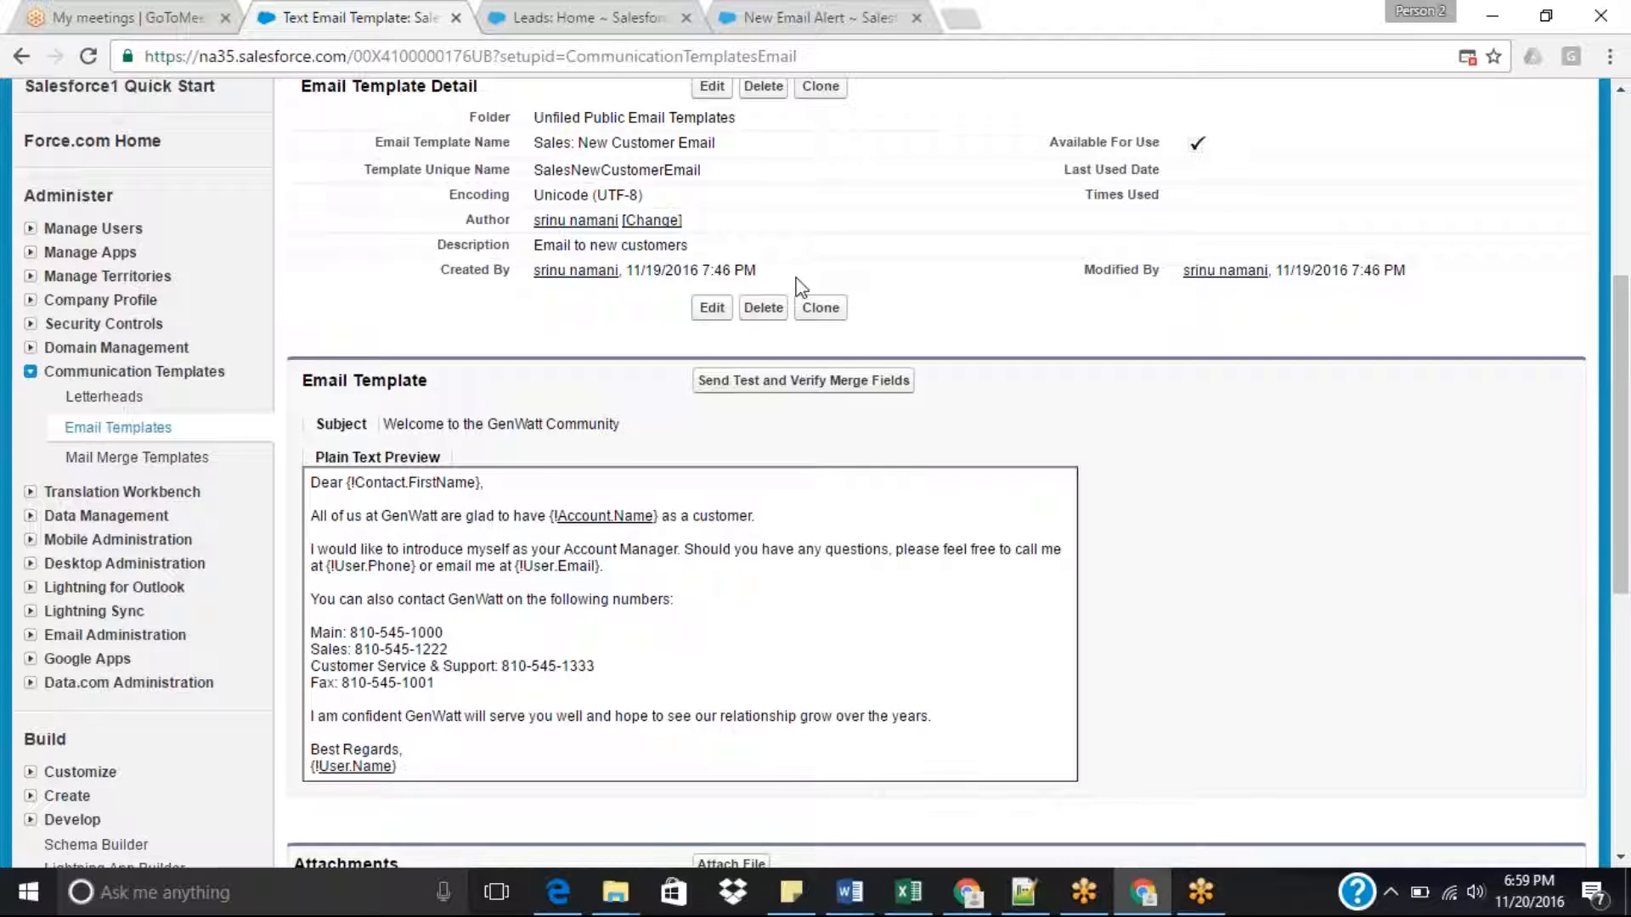
Return to the new email alert and look up "Sales: New Customer Email" as its email template.
{"action": "left_click", "coordinate": [837, 16]}
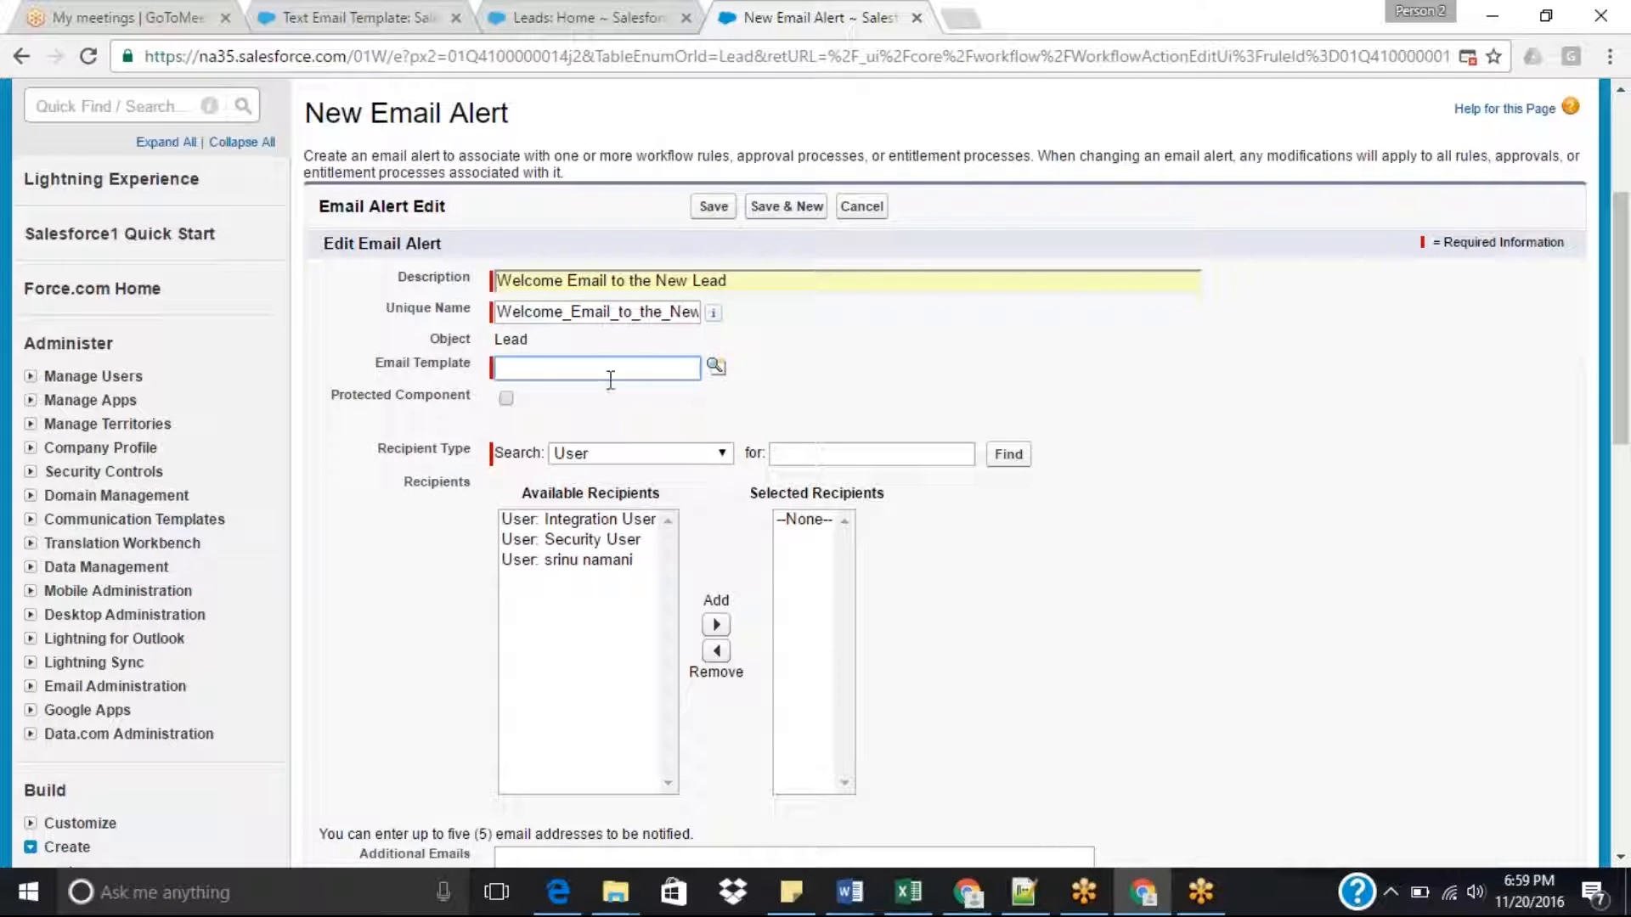
{"action": "left_click", "coordinate": [361, 17]}
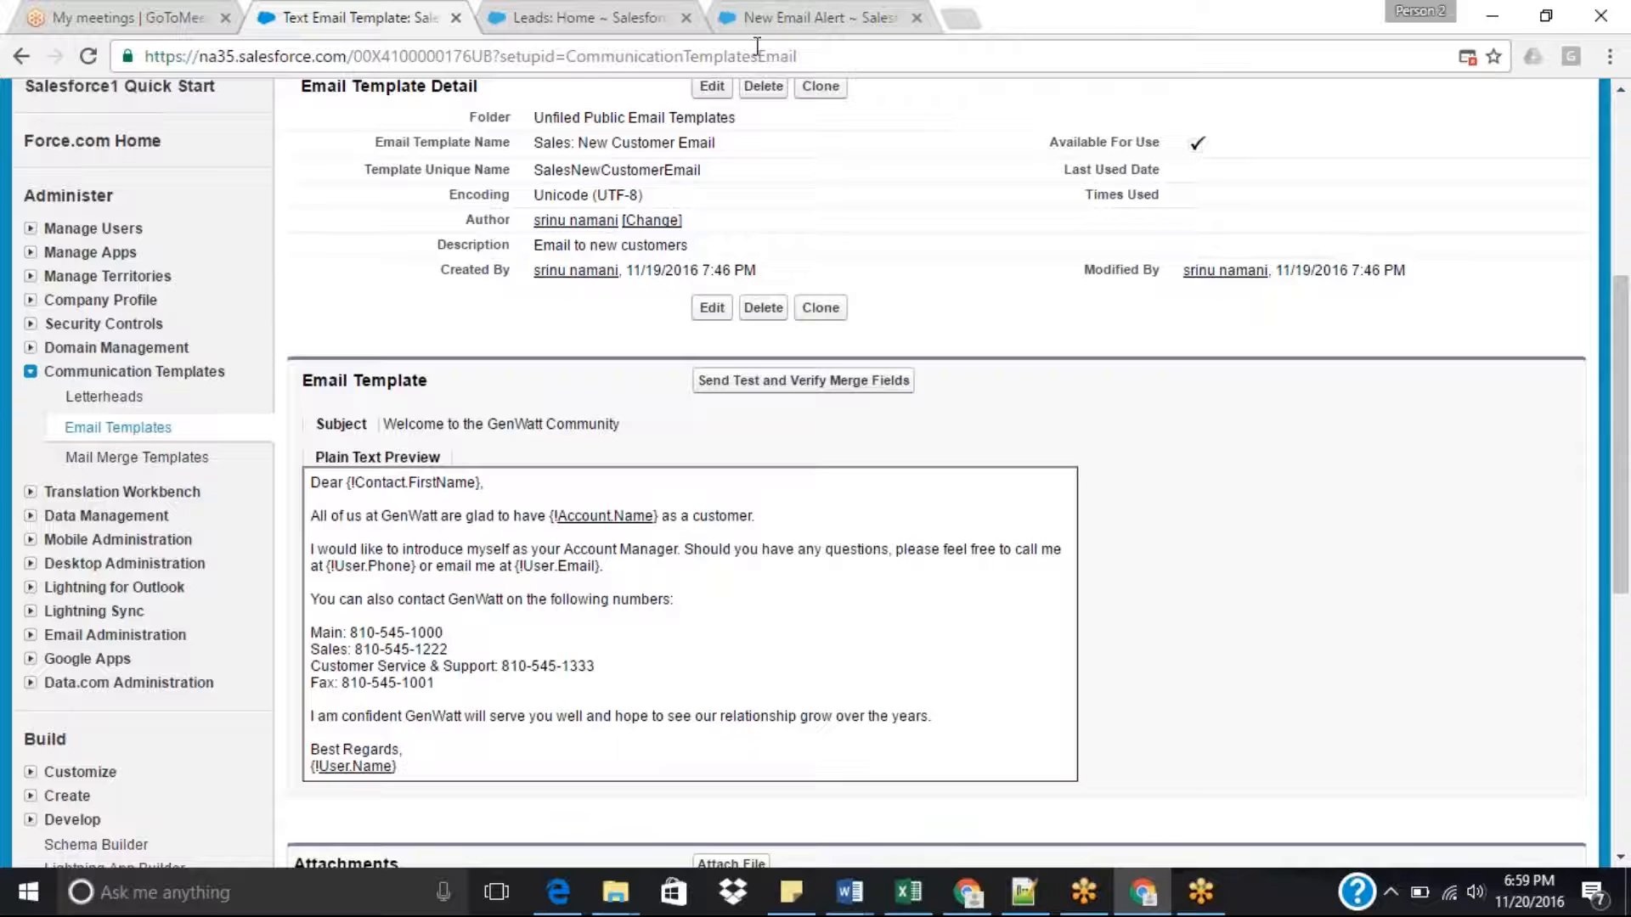
{"action": "left_click", "coordinate": [794, 17]}
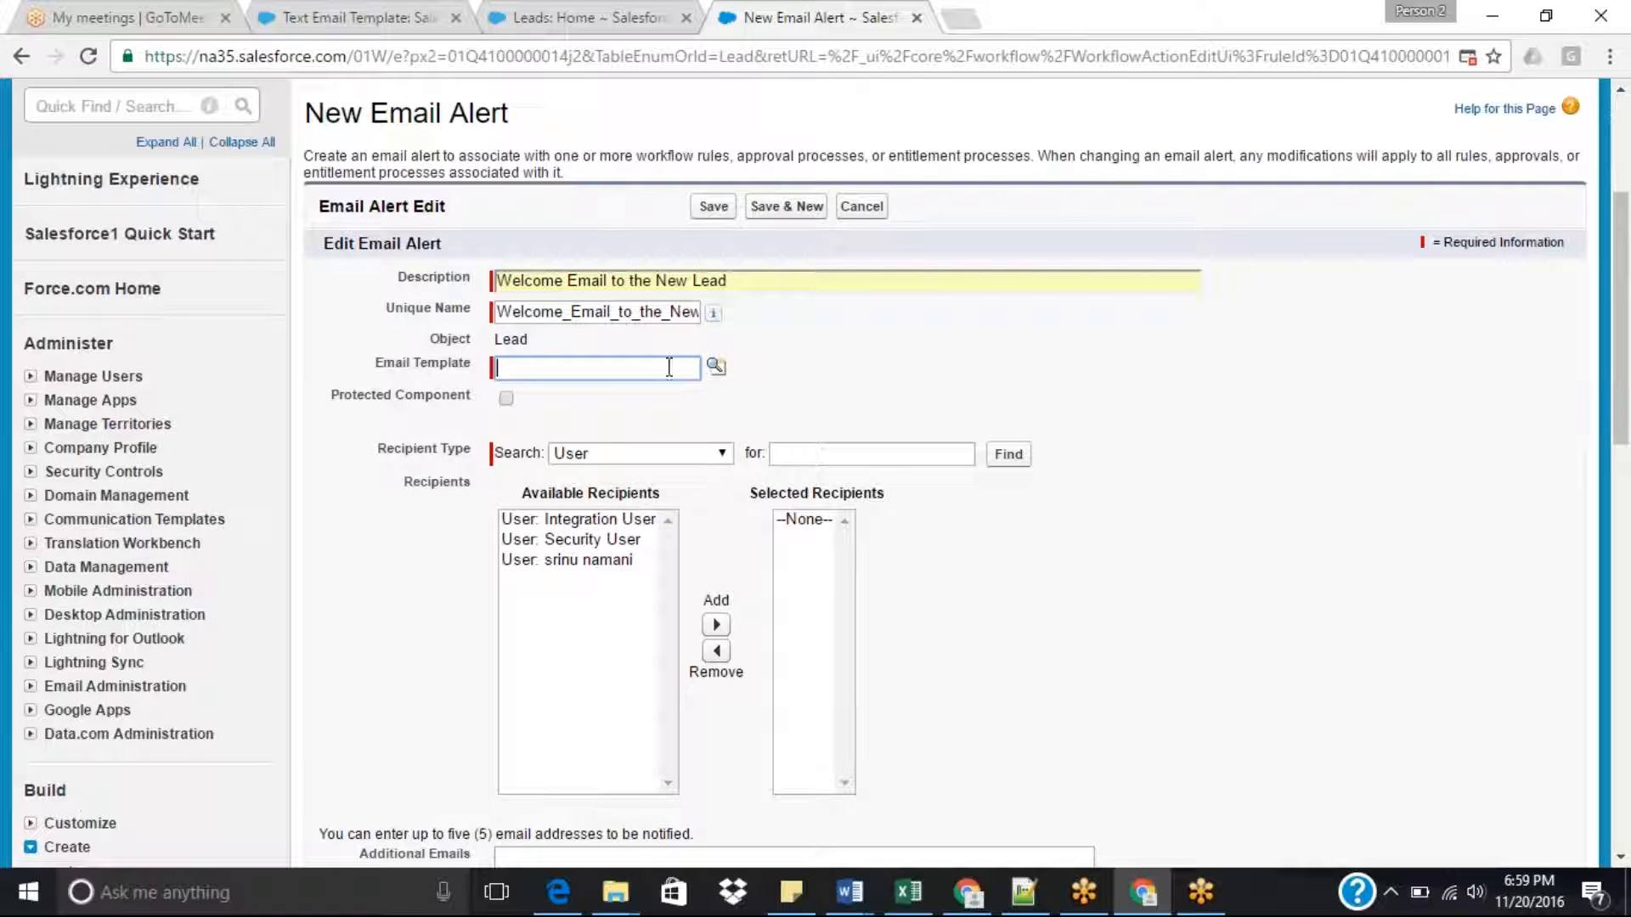
{"action": "left_click", "coordinate": [716, 367]}
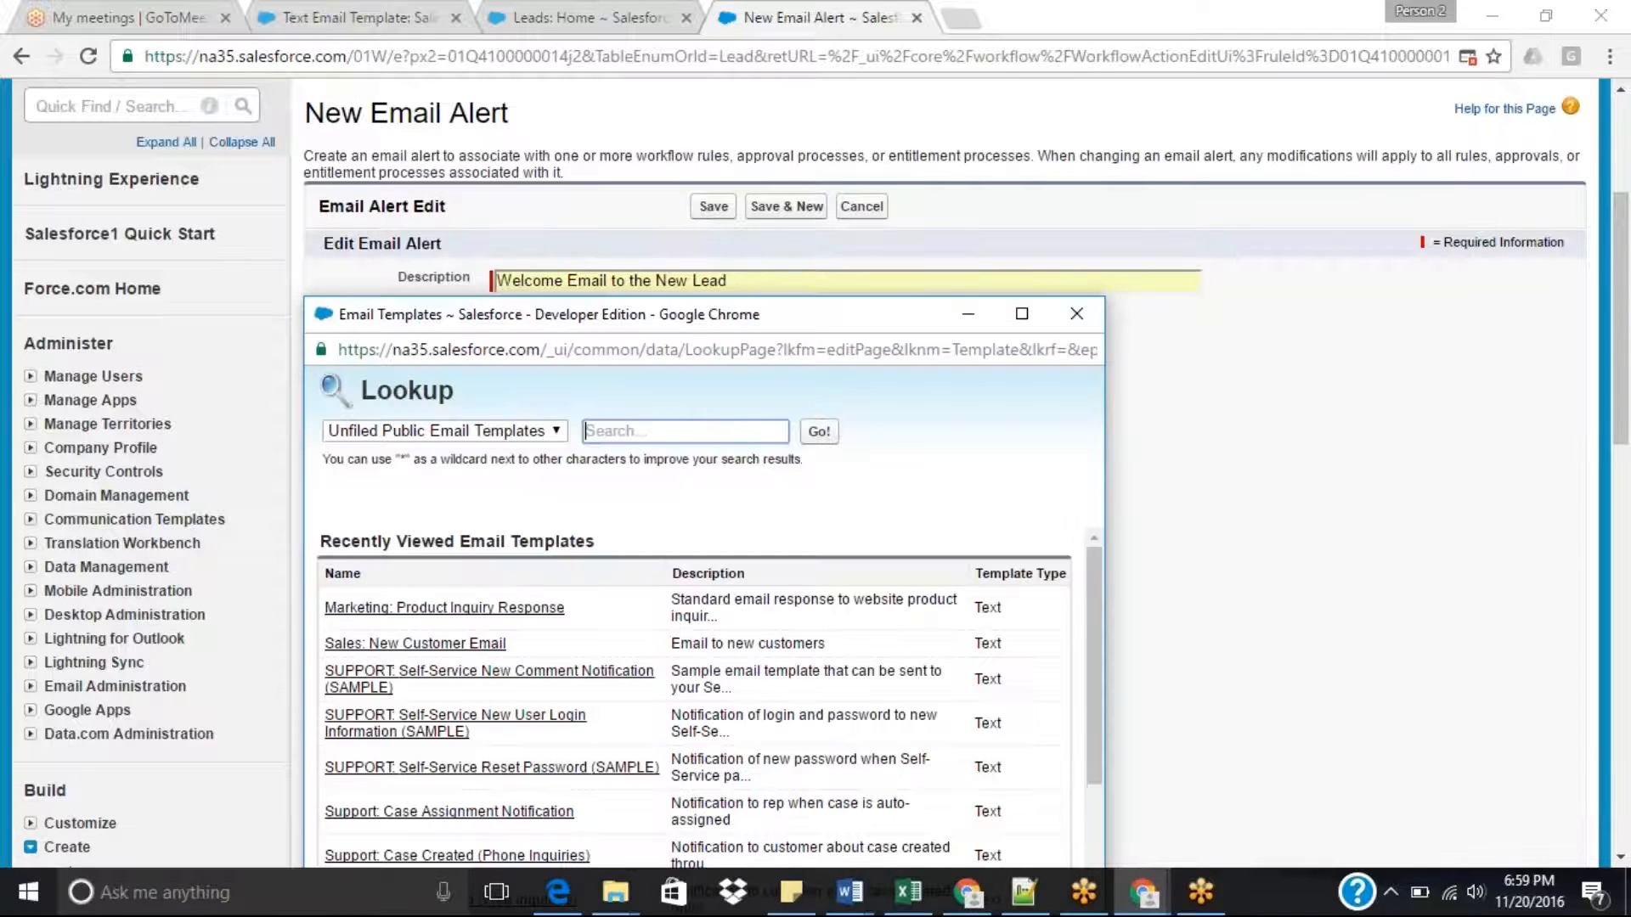
{"action": "left_click", "coordinate": [490, 646]}
Set the recipient type to Email Field and add "Email Field: Email" to the alert's selected recipients.
{"action": "left_click_drag", "start_coordinate": [1629, 211], "coordinate": [1627, 251]}
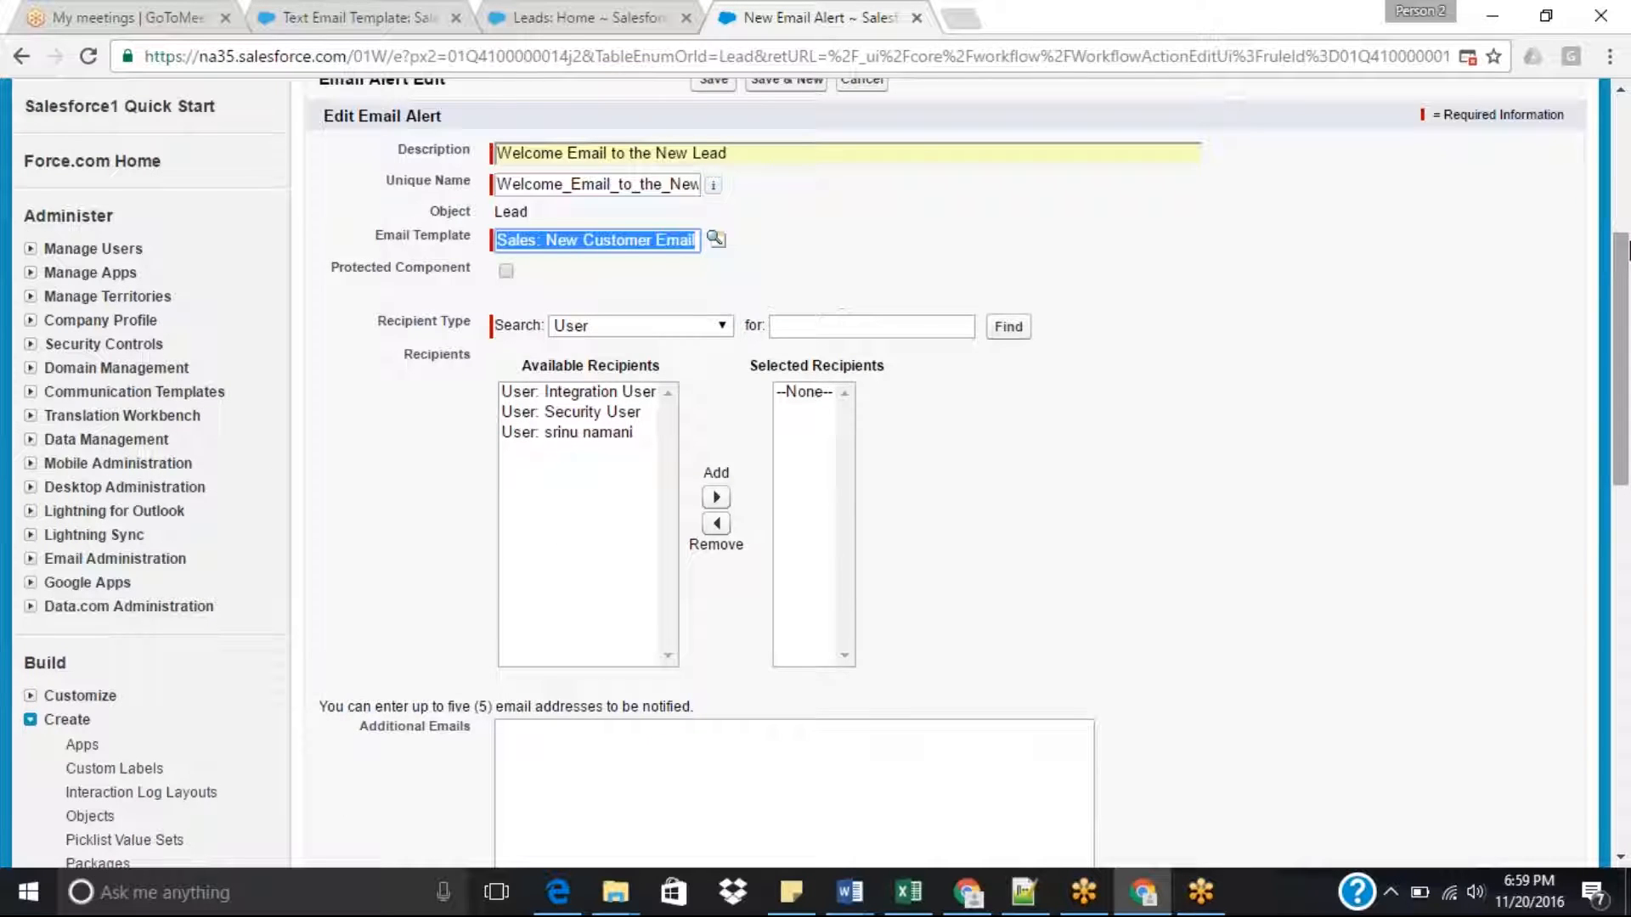
{"action": "left_click", "coordinate": [716, 331]}
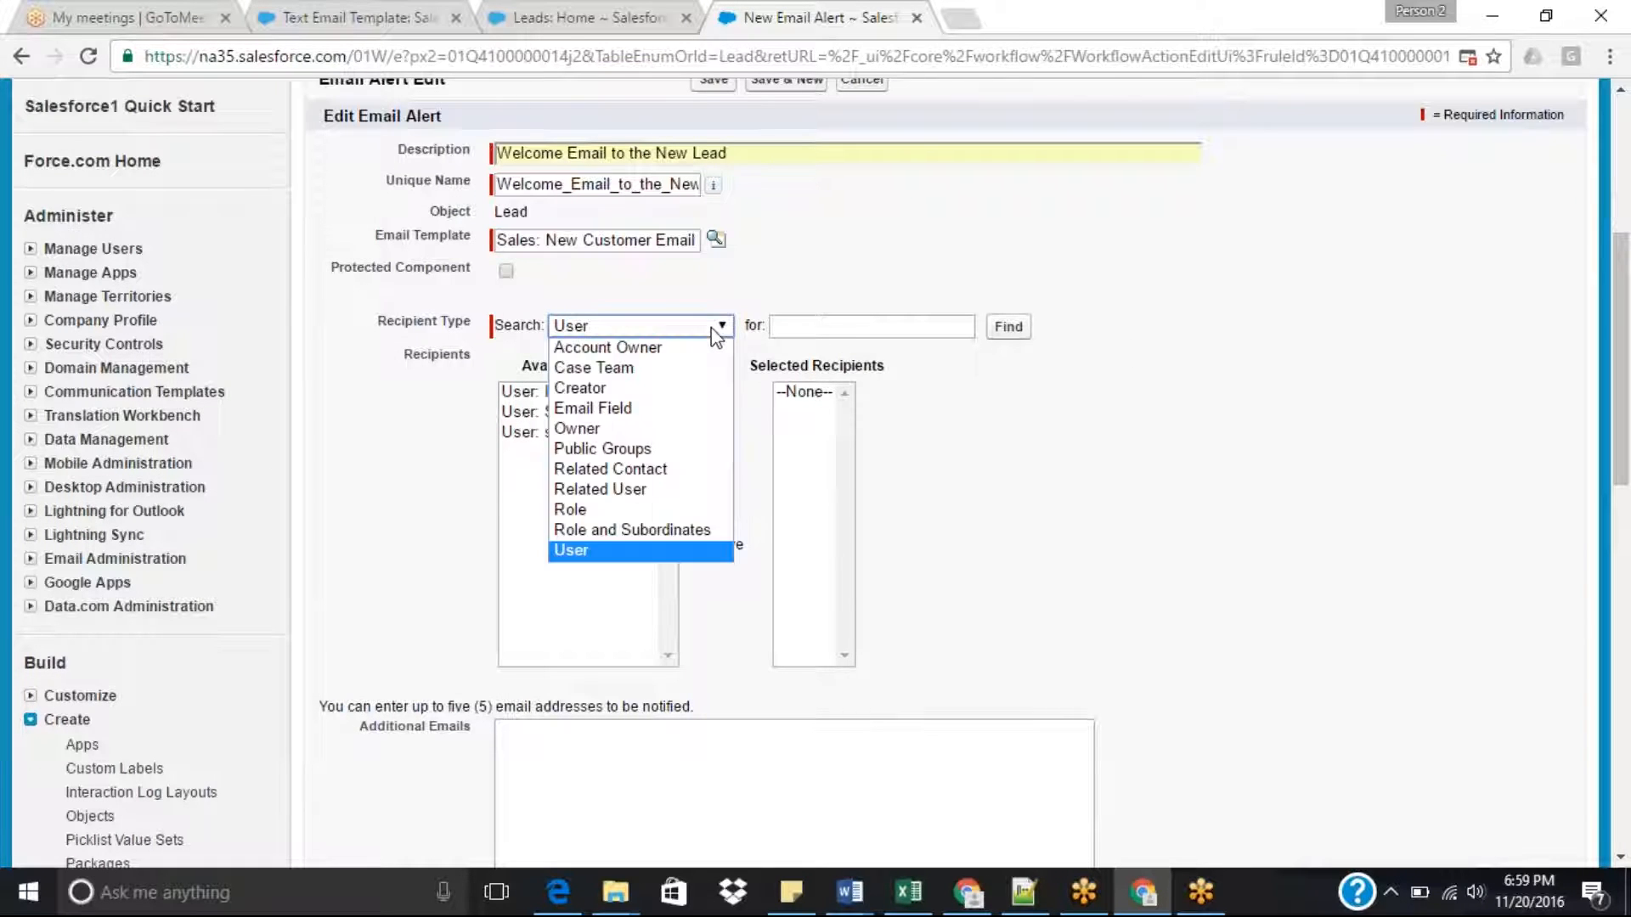
{"action": "left_click", "coordinate": [625, 408]}
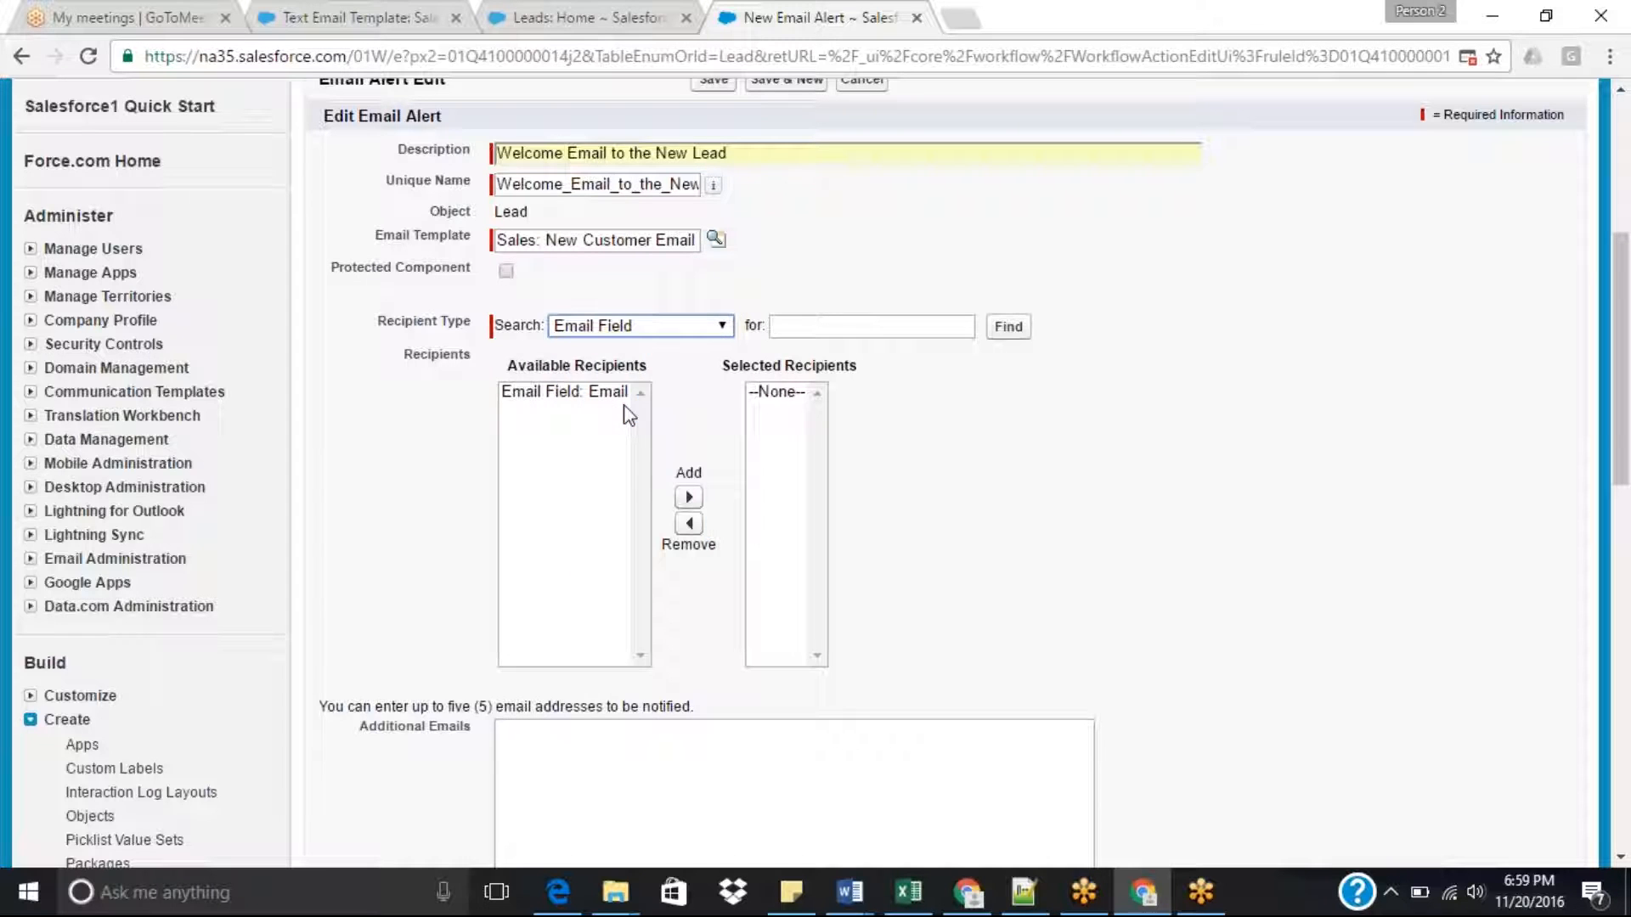
{"action": "left_click", "coordinate": [650, 333]}
{"action": "left_click", "coordinate": [651, 333]}
{"action": "left_click", "coordinate": [566, 393]}
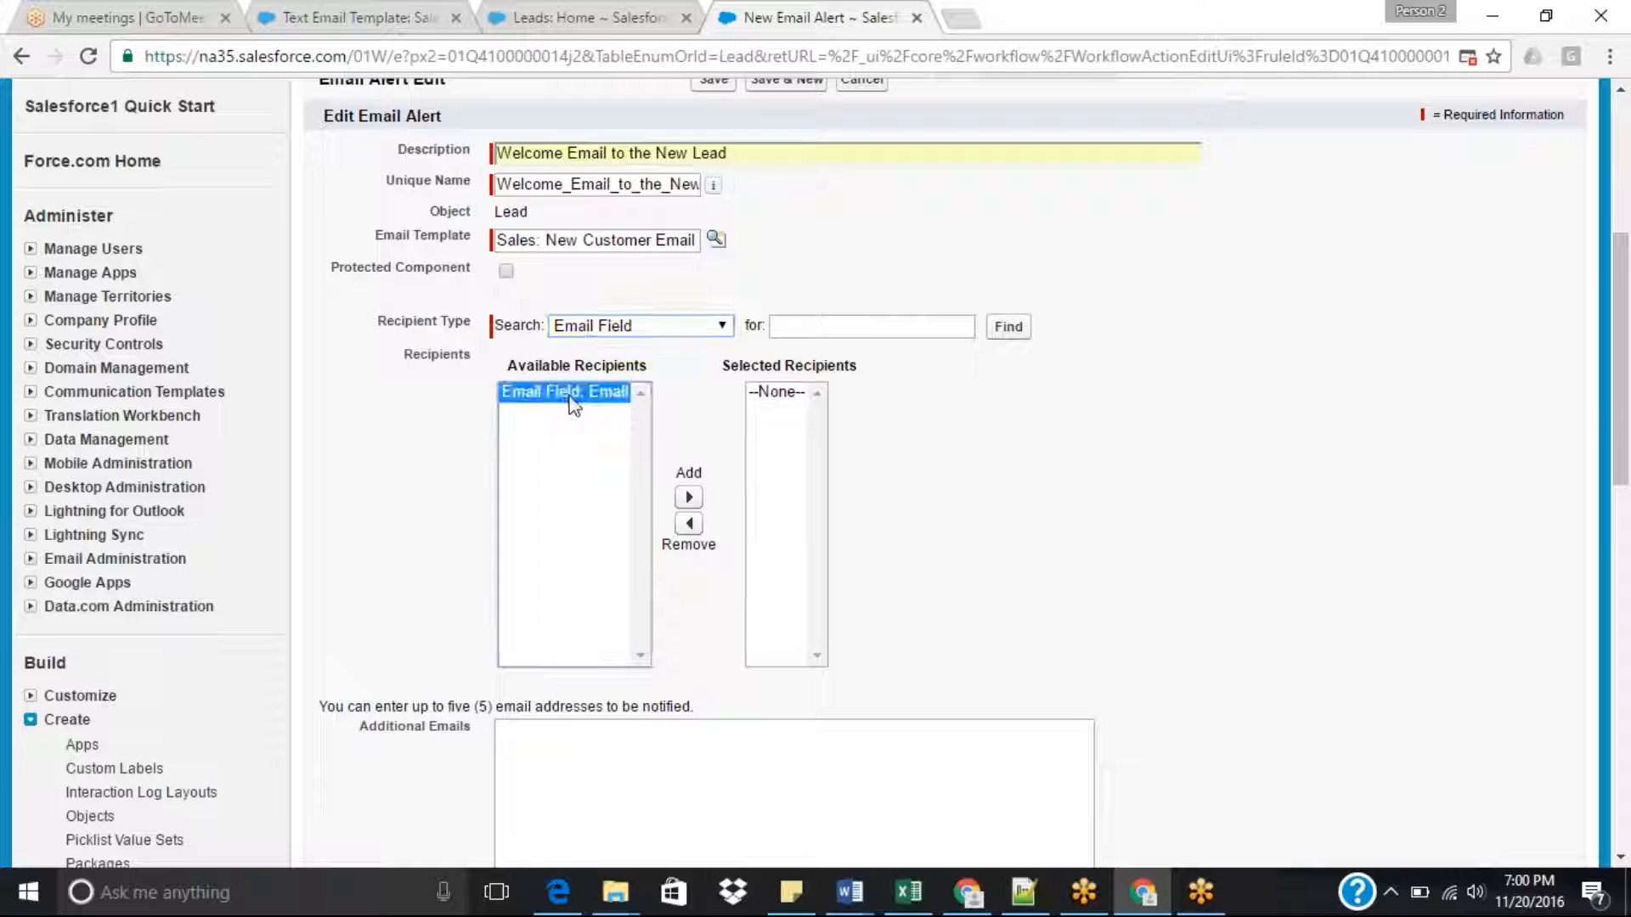
{"action": "left_click", "coordinate": [689, 499]}
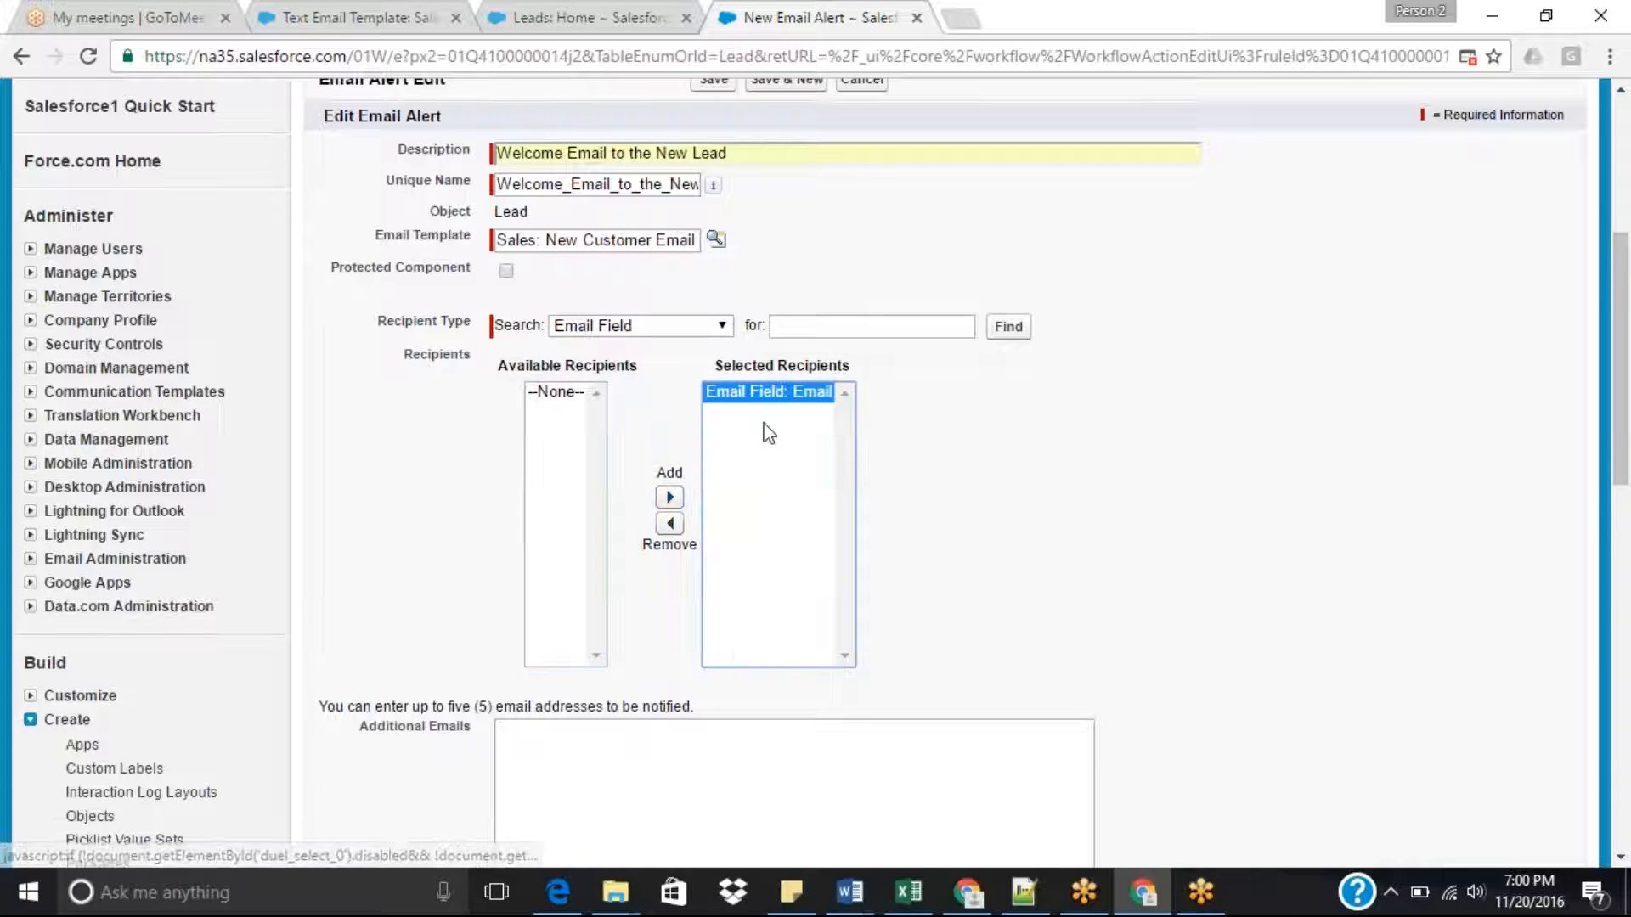
Copy the last three email addresses from the sticky note into the alert's Additional Emails.
{"action": "left_click_drag", "start_coordinate": [1624, 316], "coordinate": [1628, 433]}
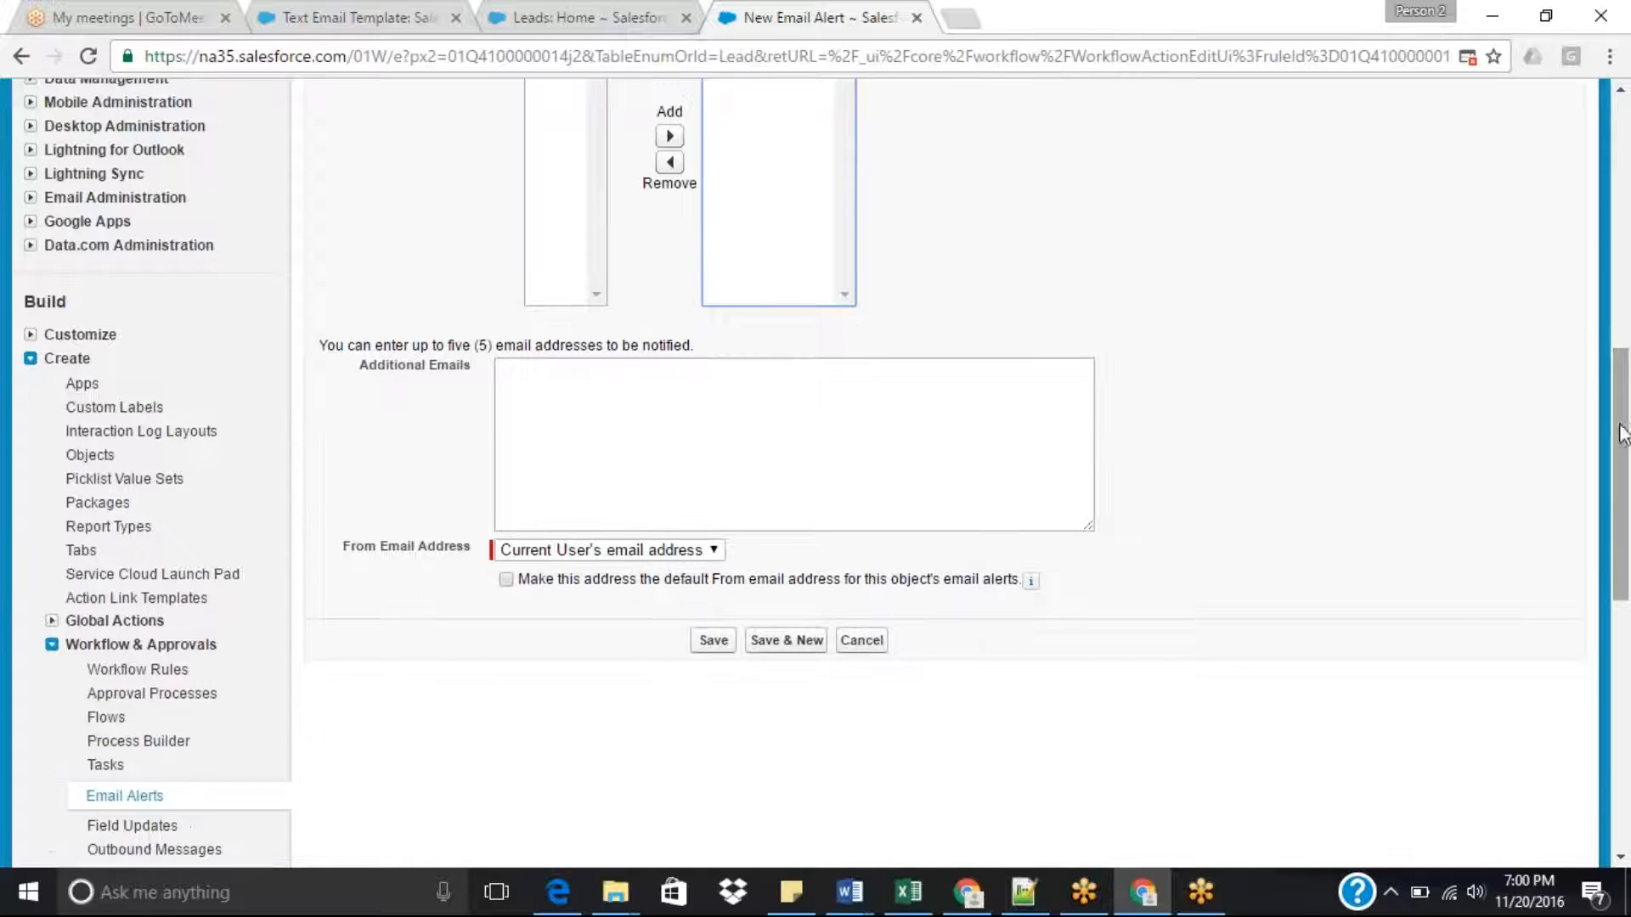
{"action": "left_click", "coordinate": [996, 520]}
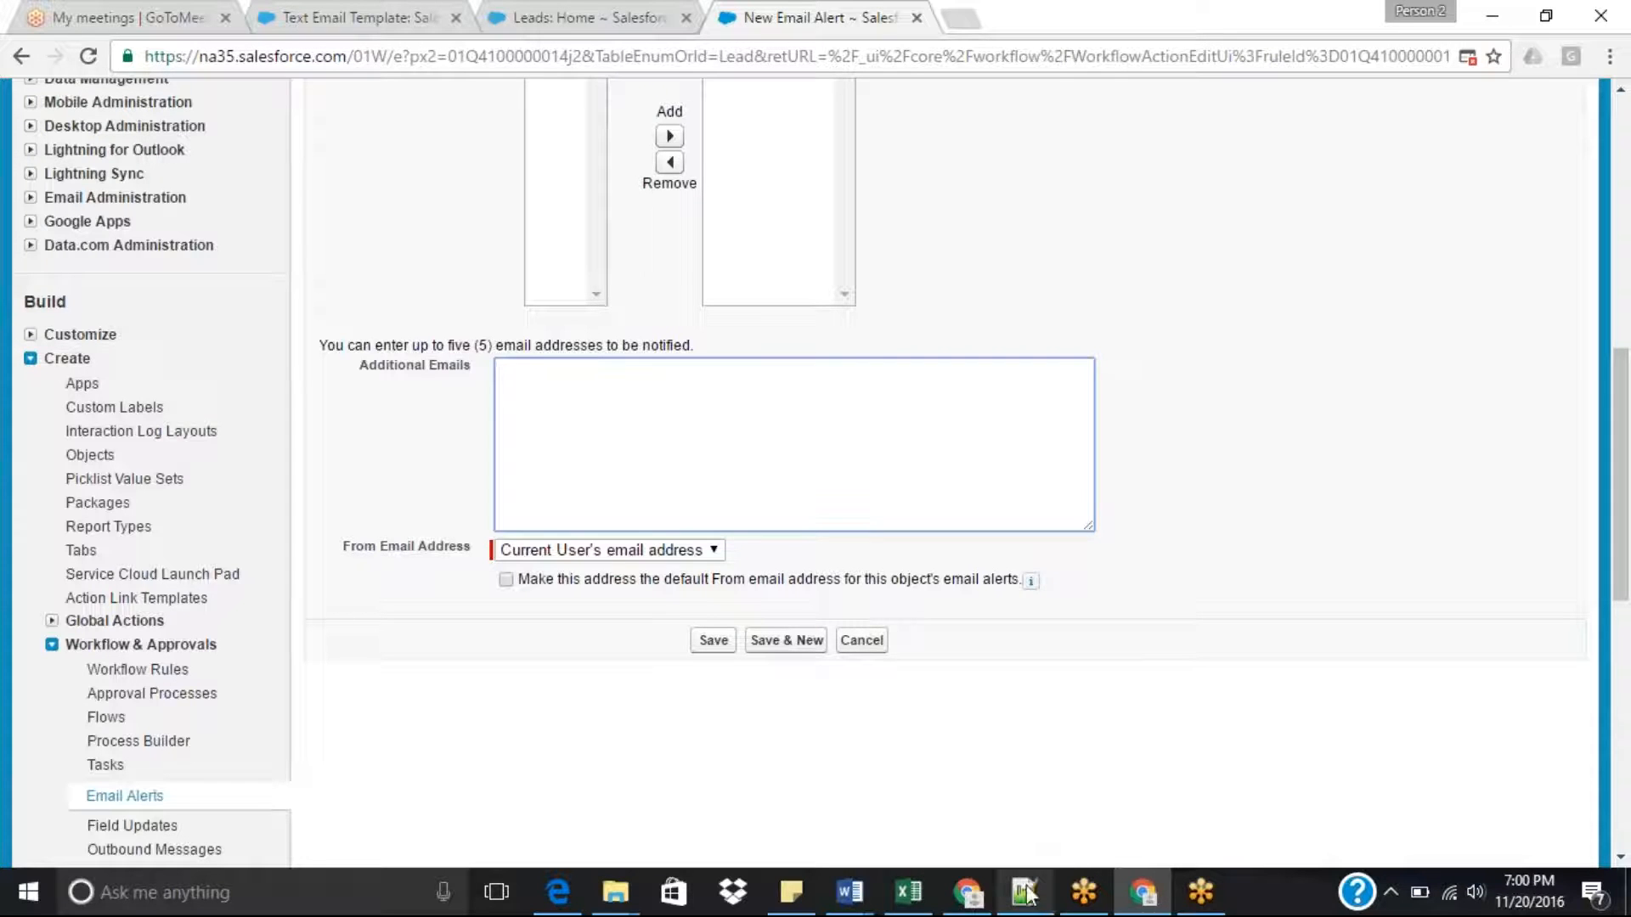
{"action": "left_click", "coordinate": [790, 892]}
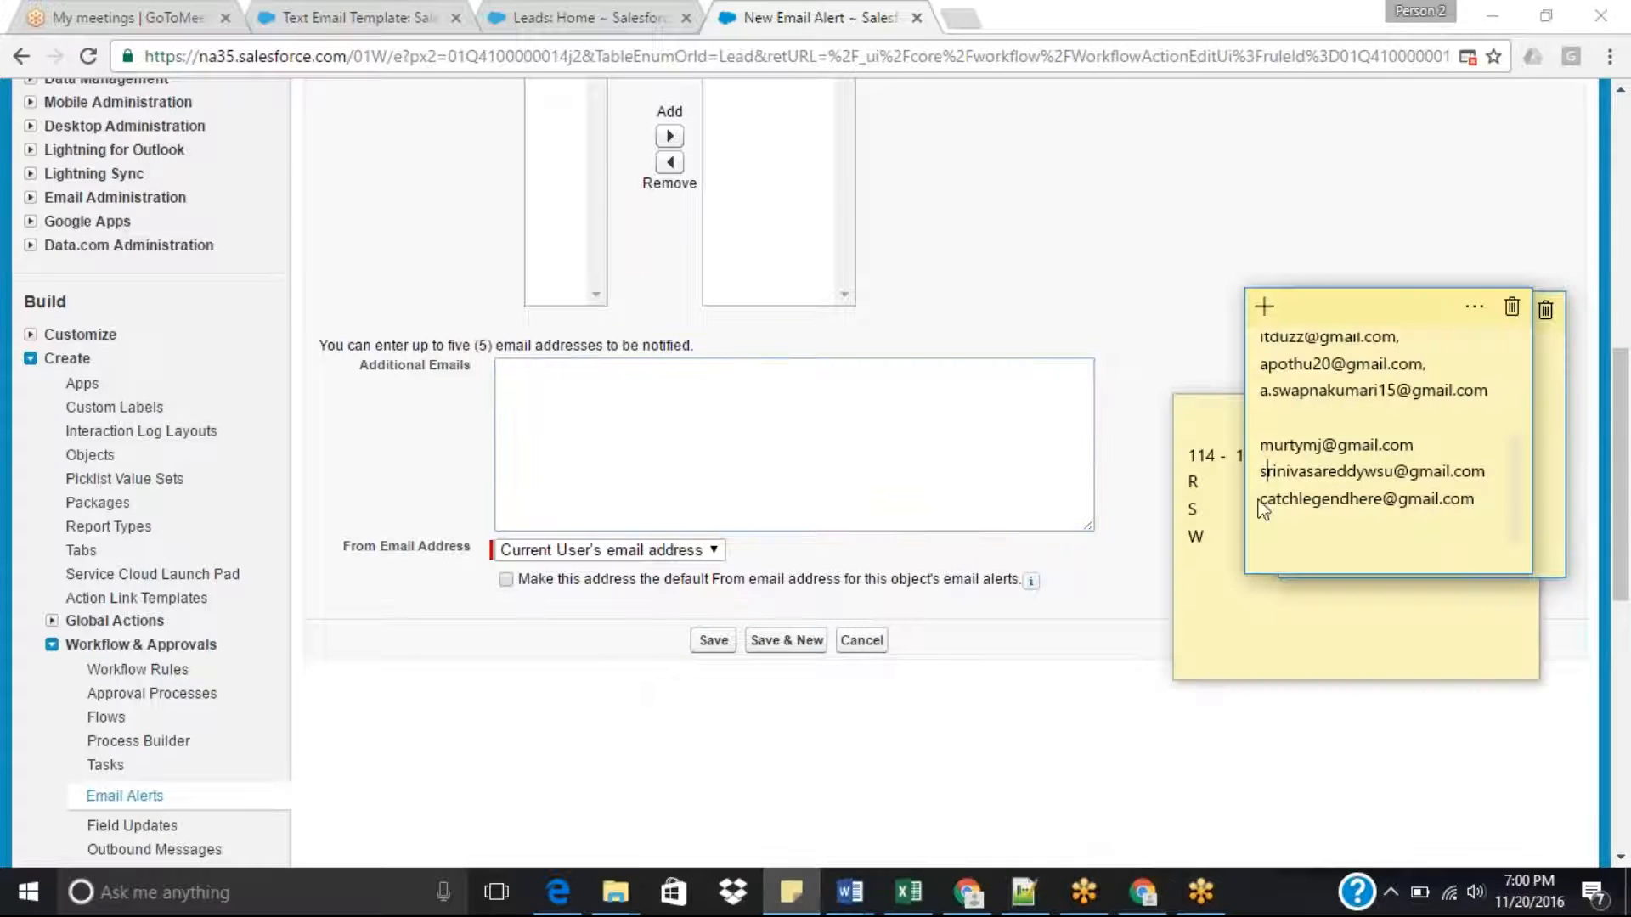
{"action": "left_click_drag", "start_coordinate": [1259, 445], "coordinate": [1457, 521]}
{"action": "key", "text": "ctrl+c"}
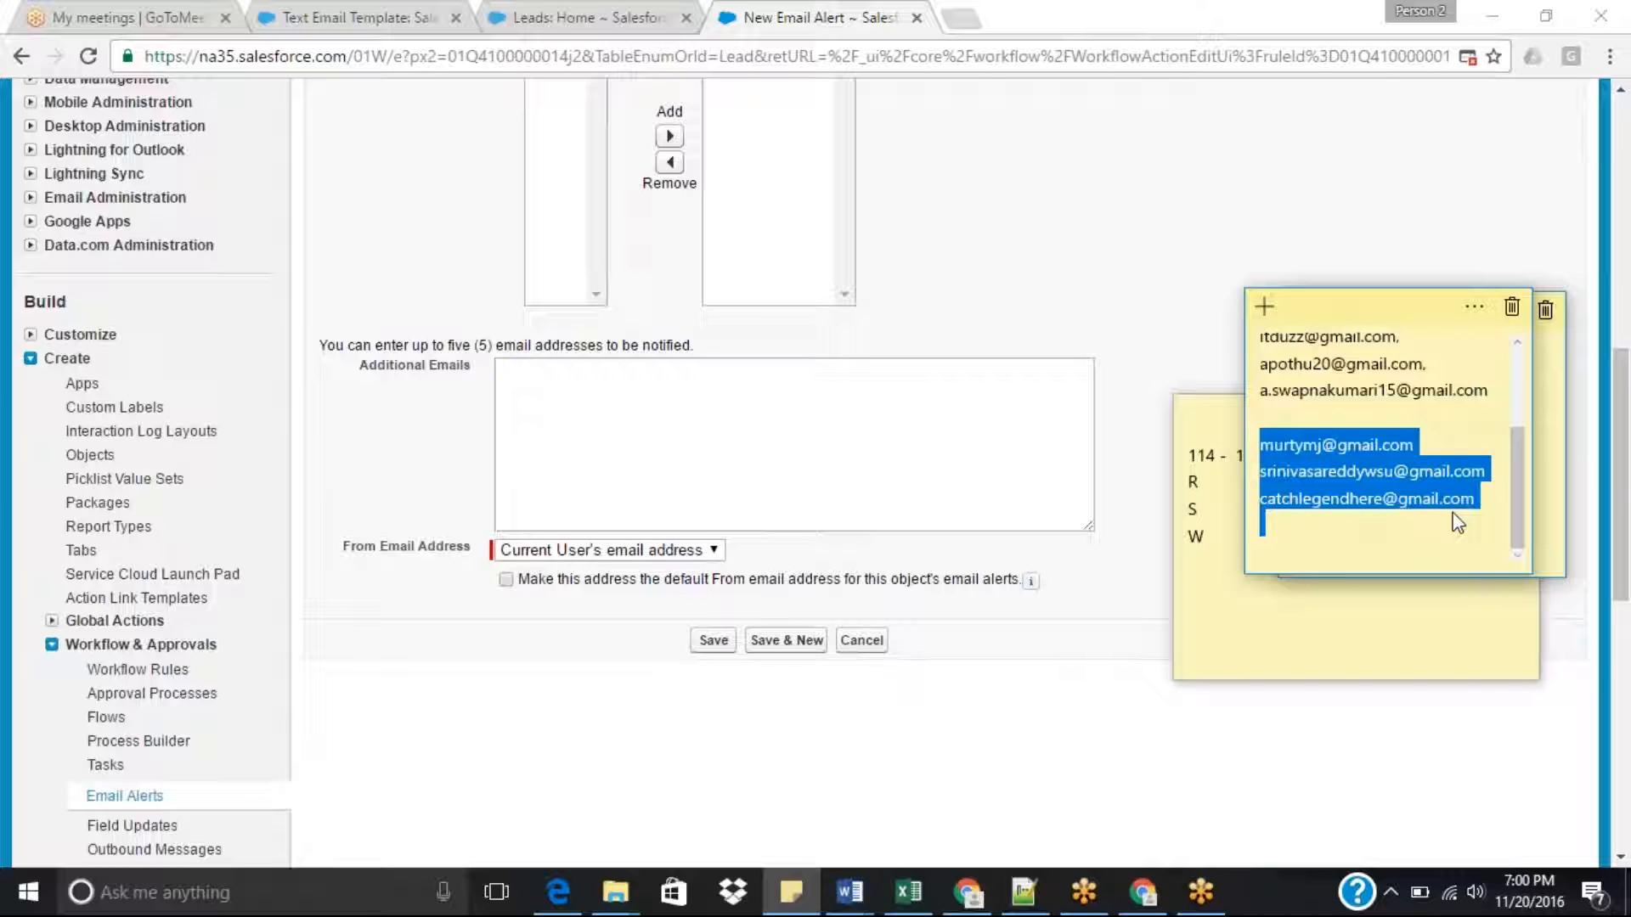
{"action": "left_click", "coordinate": [853, 411]}
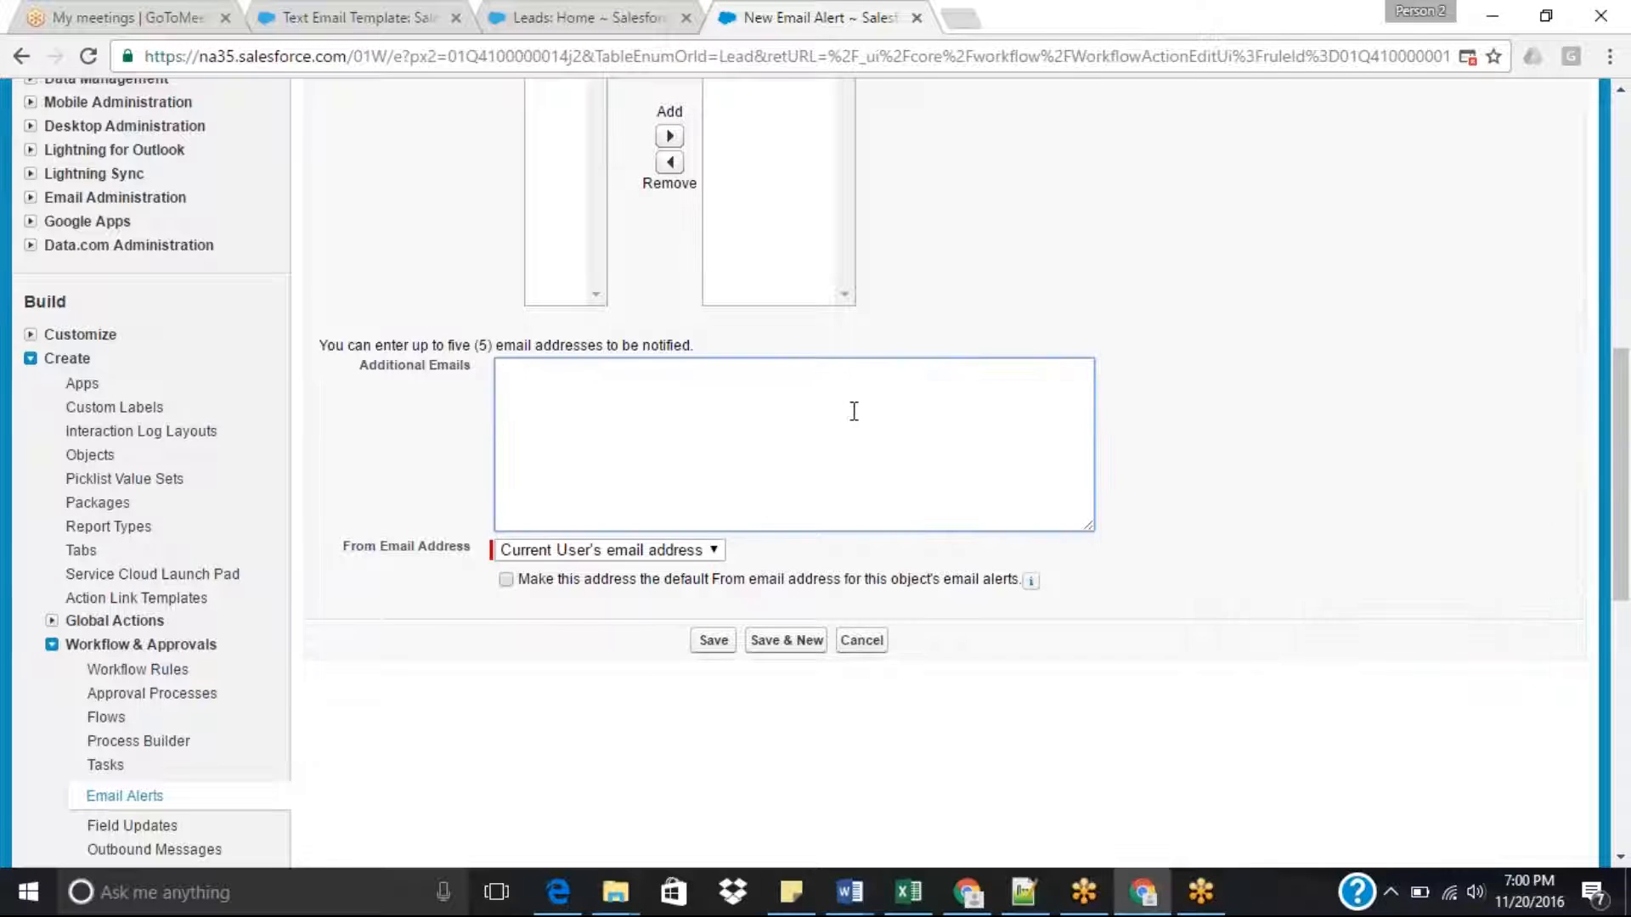
{"action": "key", "text": "ctrl+v"}
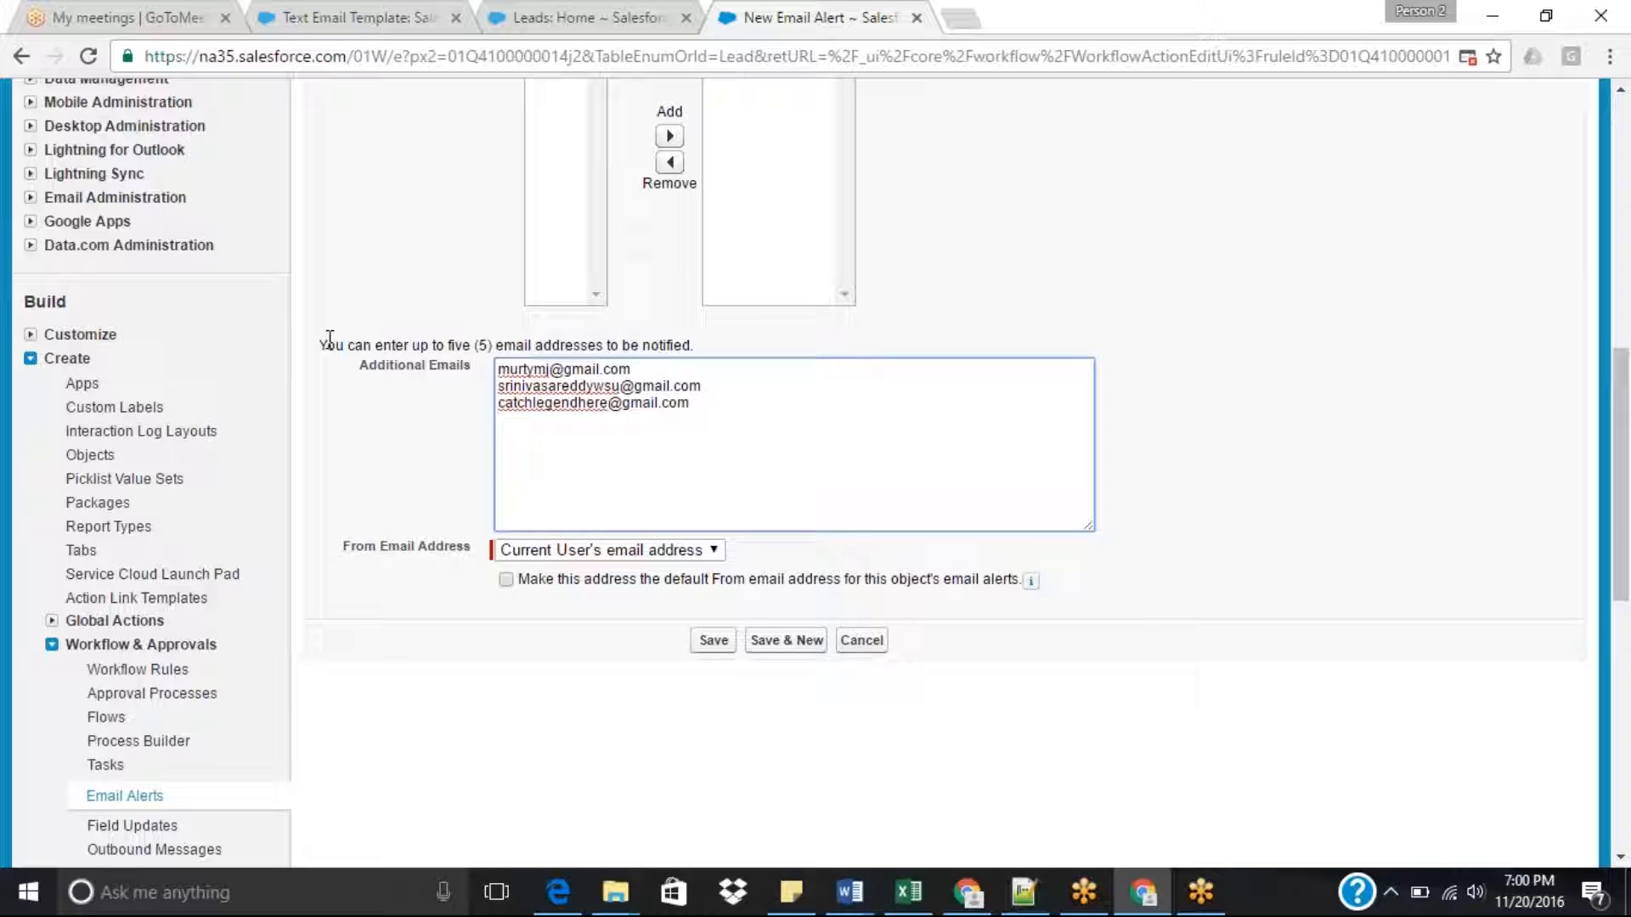
{"action": "left_click_drag", "start_coordinate": [344, 345], "coordinate": [703, 348]}
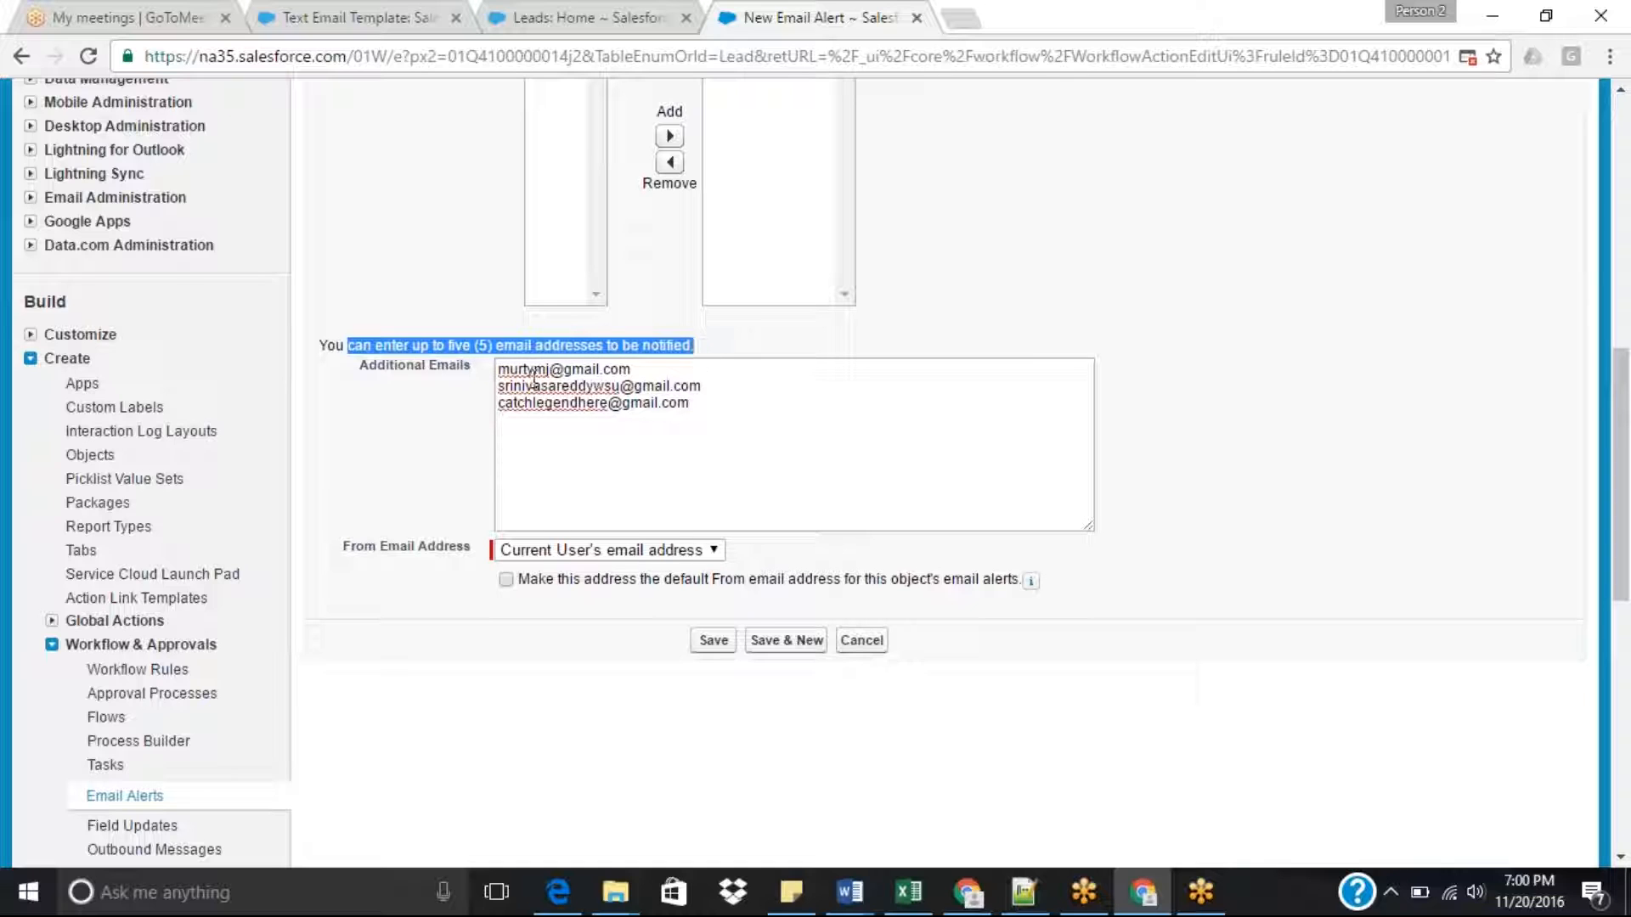
Review the new email alert's settings and additional emails, and save the alert.
{"action": "left_click_drag", "start_coordinate": [500, 369], "coordinate": [710, 410]}
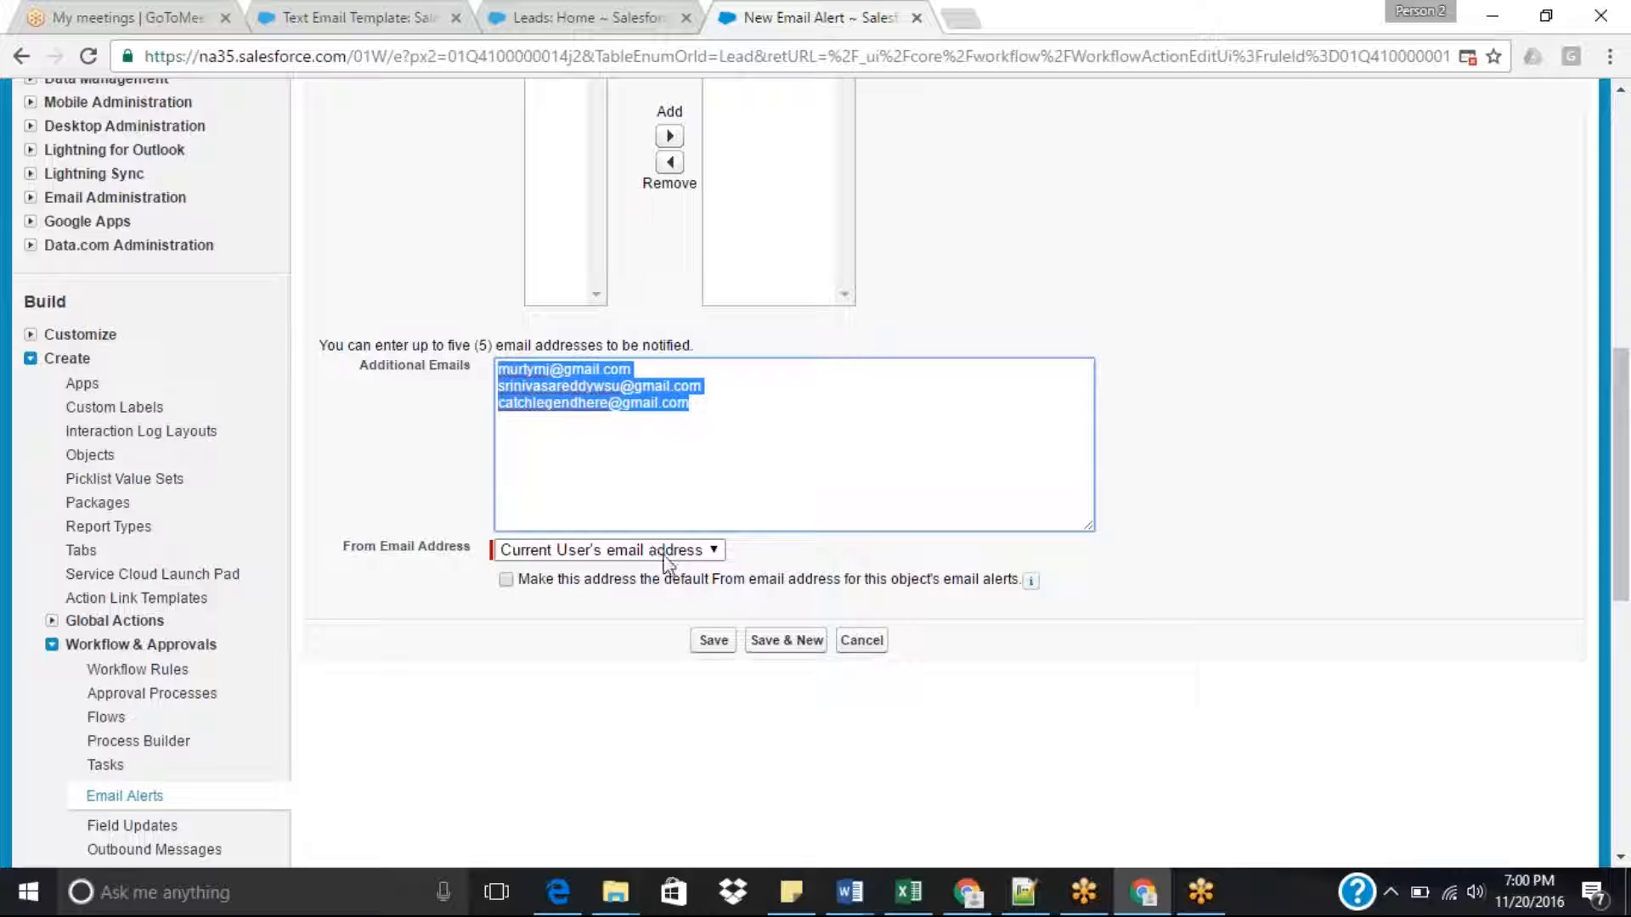
{"action": "left_click_drag", "start_coordinate": [1626, 467], "coordinate": [1627, 204]}
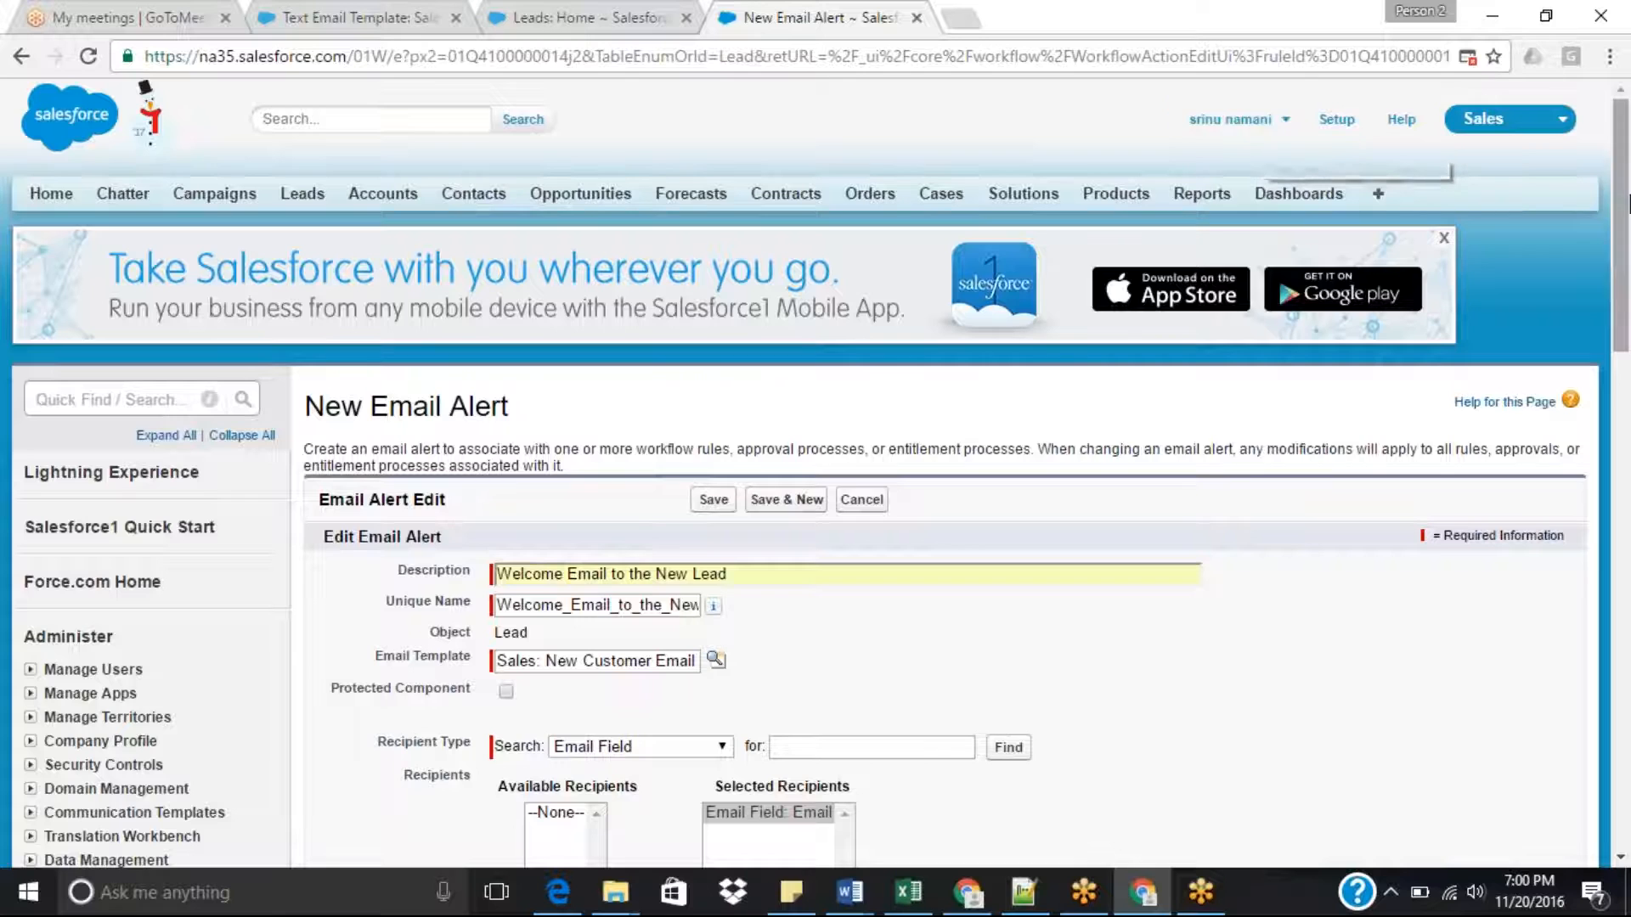
{"action": "left_click_drag", "start_coordinate": [1627, 229], "coordinate": [1628, 512]}
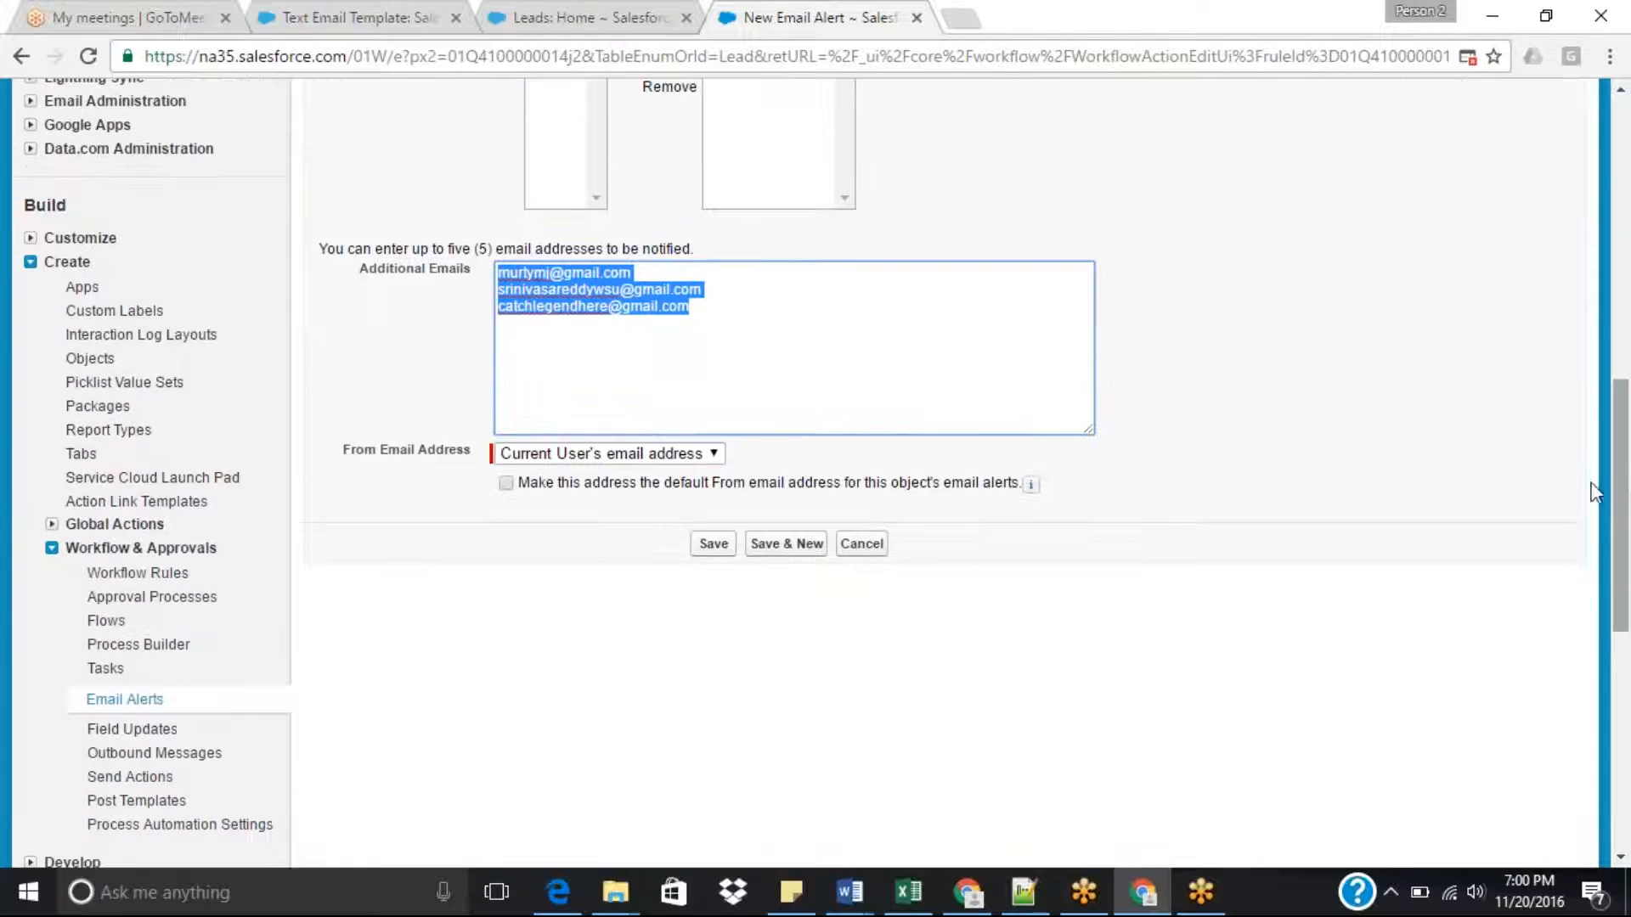
{"action": "left_click", "coordinate": [798, 650]}
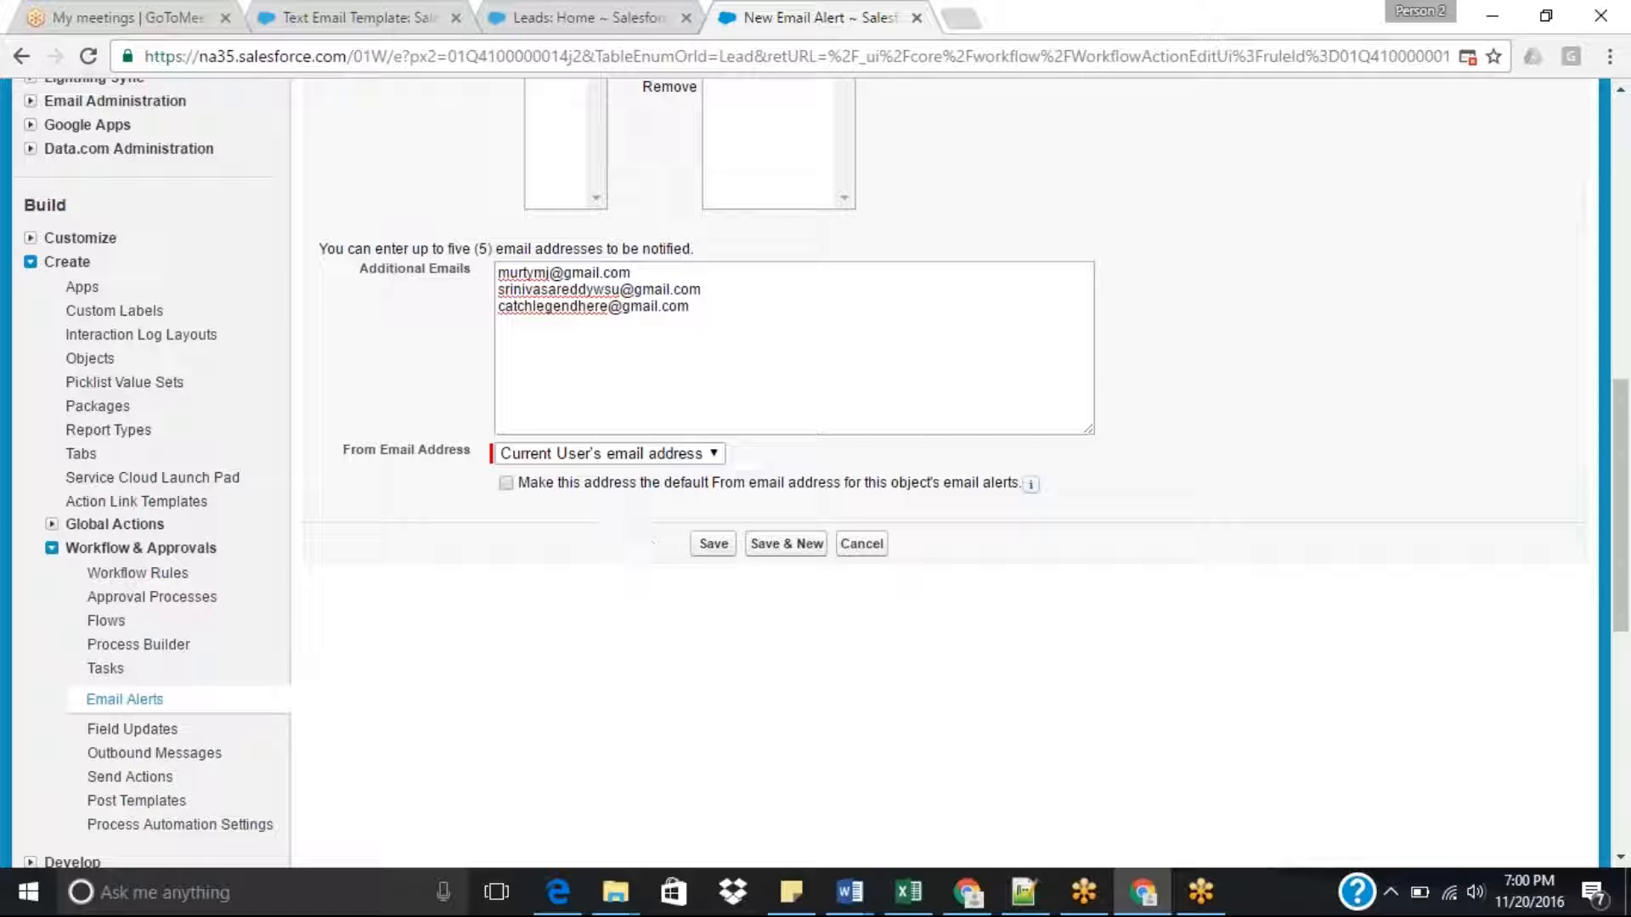
{"action": "left_click", "coordinate": [713, 543]}
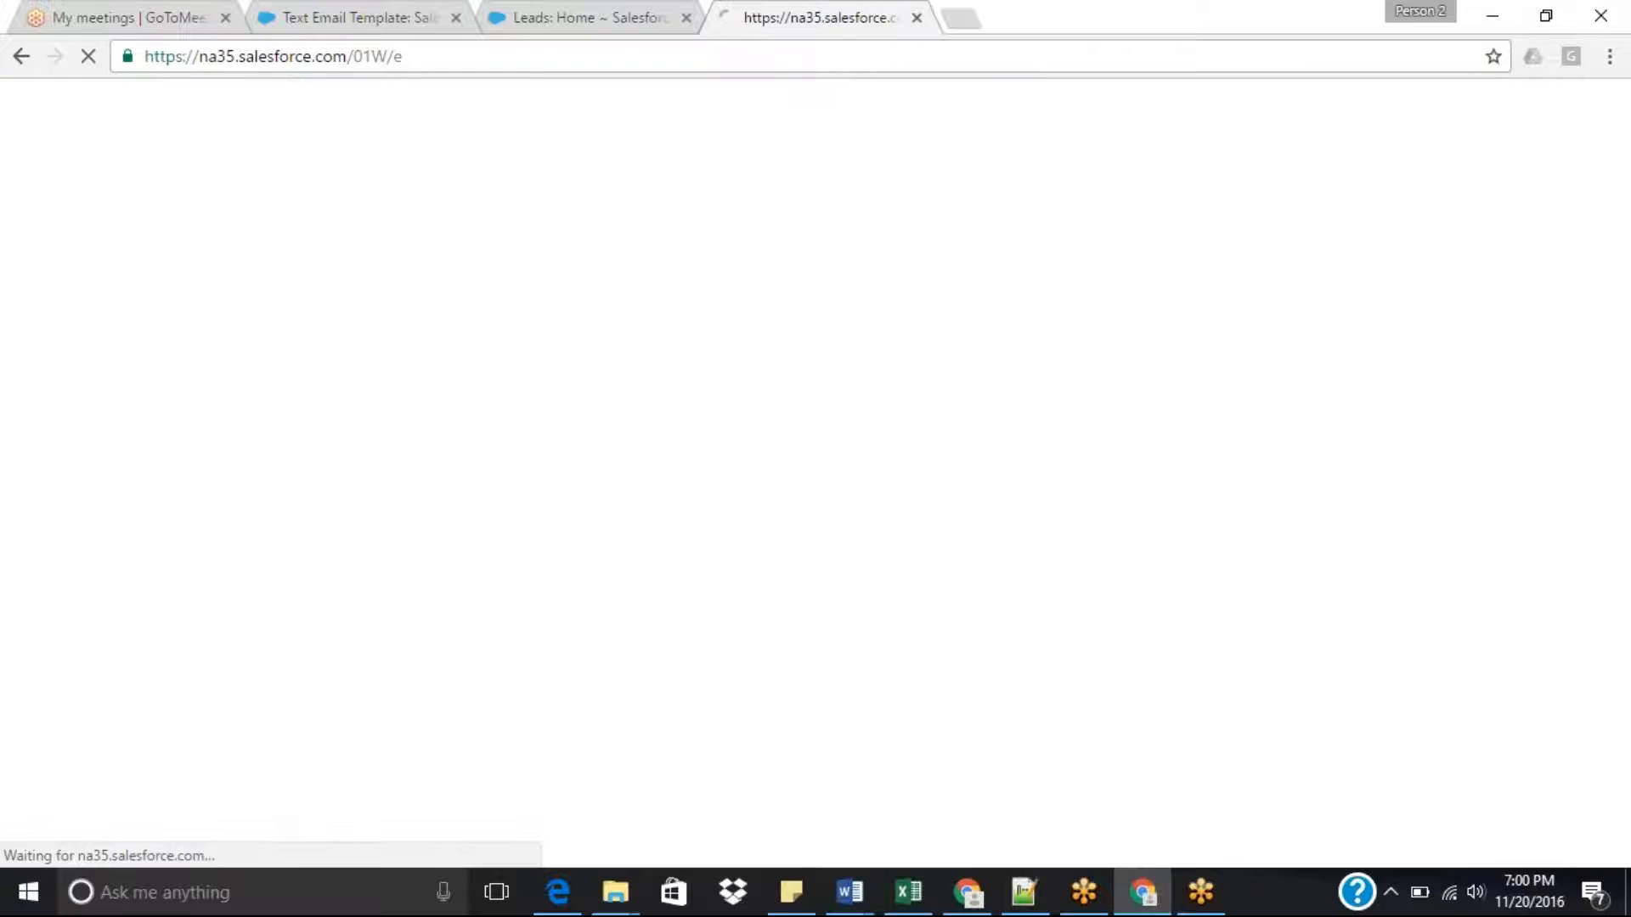
Finish specifying the workflow actions for the Welcome Email rule and activate the rule.
{"action": "scroll", "coordinate": [1629, 425], "scroll_direction": "down", "scroll_amount": 5}
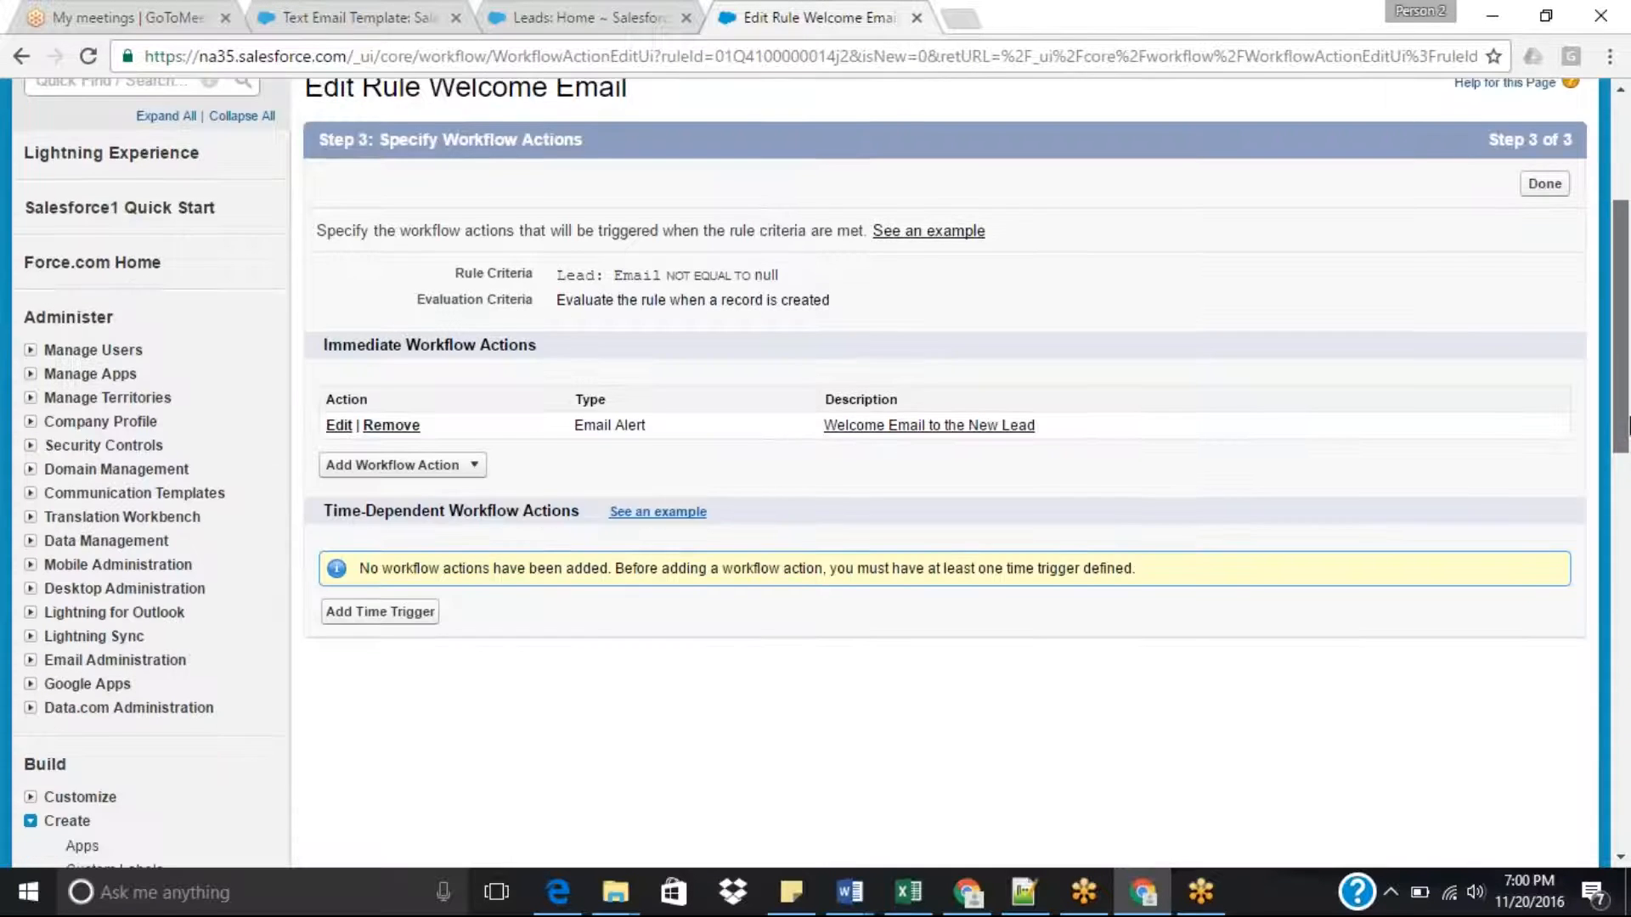
{"action": "scroll", "coordinate": [1628, 425], "scroll_direction": "down", "scroll_amount": 2}
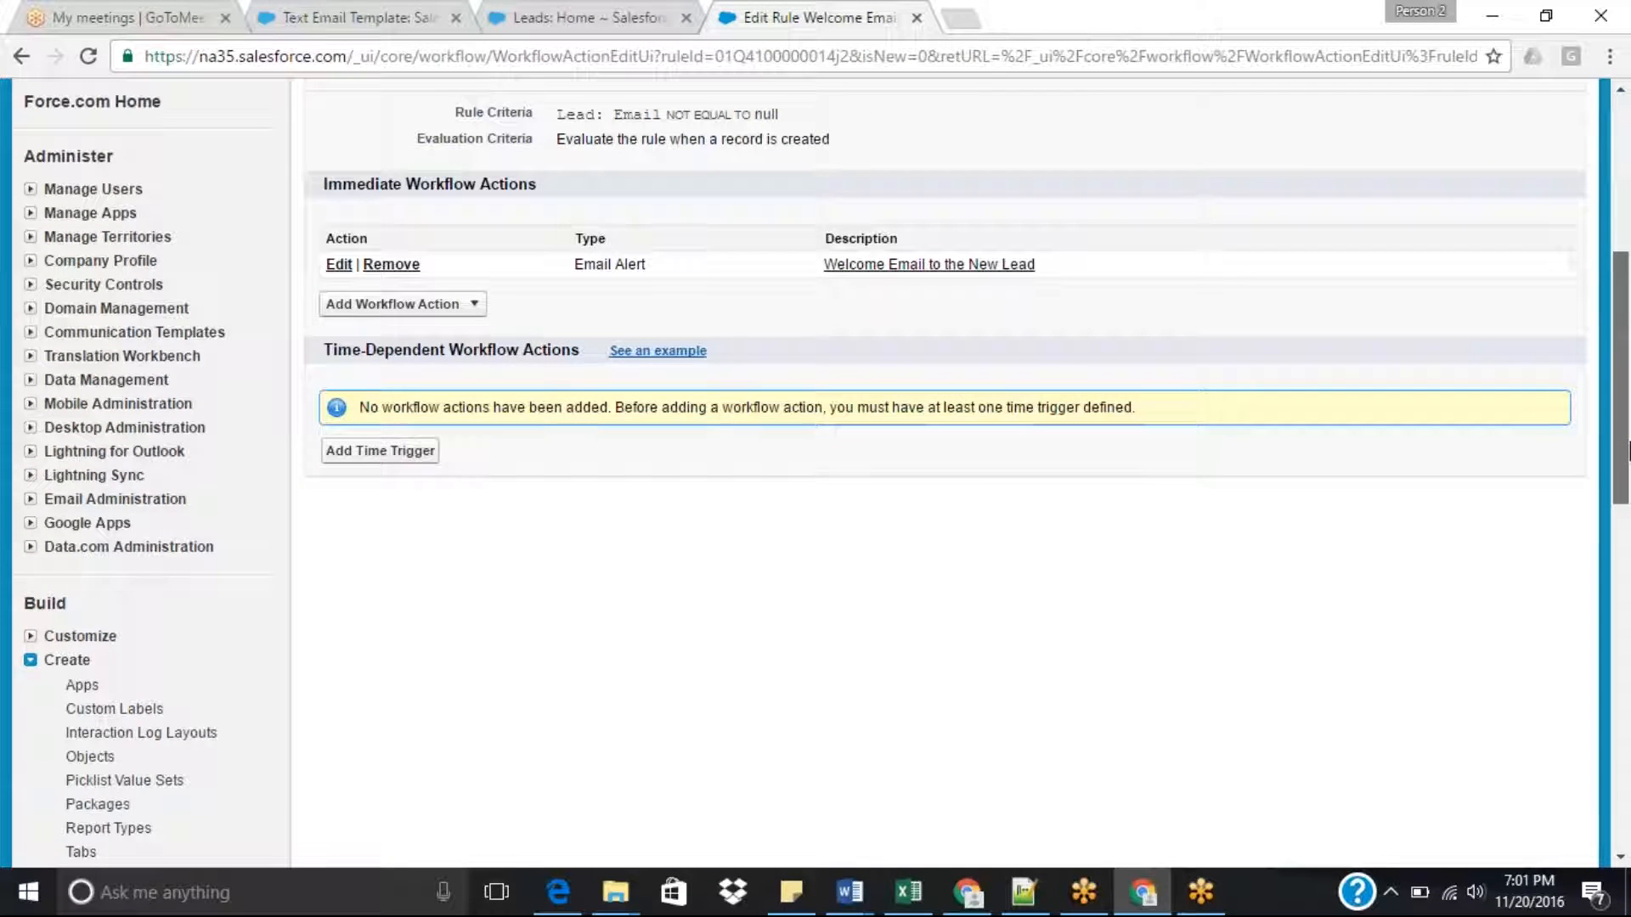
{"action": "left_click_drag", "start_coordinate": [1628, 450], "coordinate": [1629, 383]}
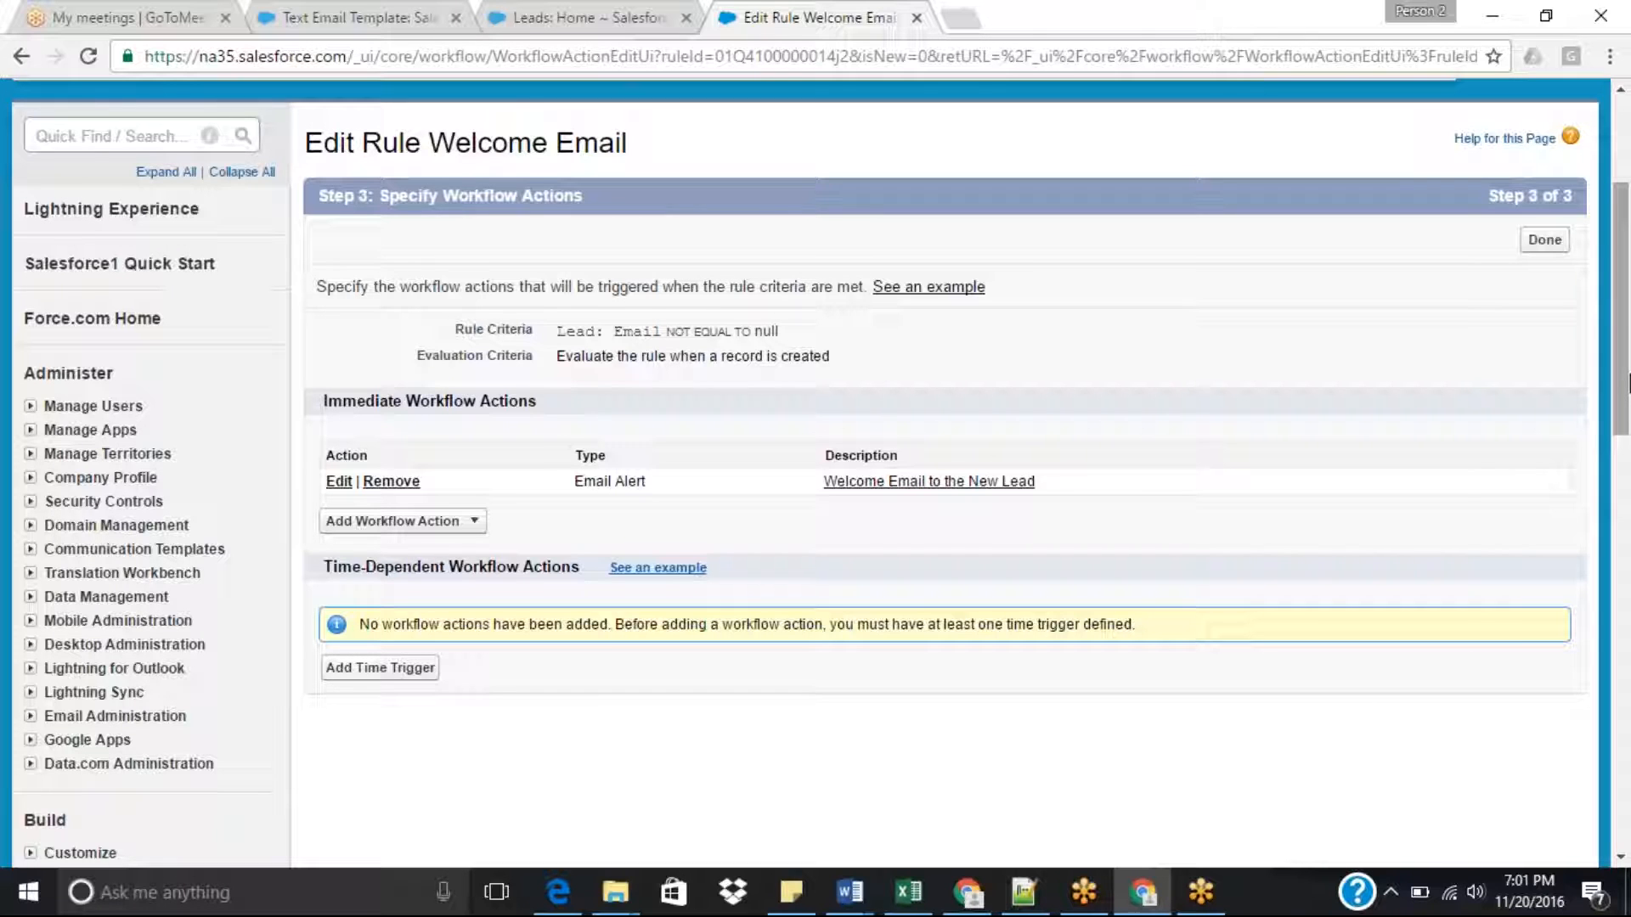
{"action": "left_click_drag", "start_coordinate": [1628, 382], "coordinate": [1577, 376]}
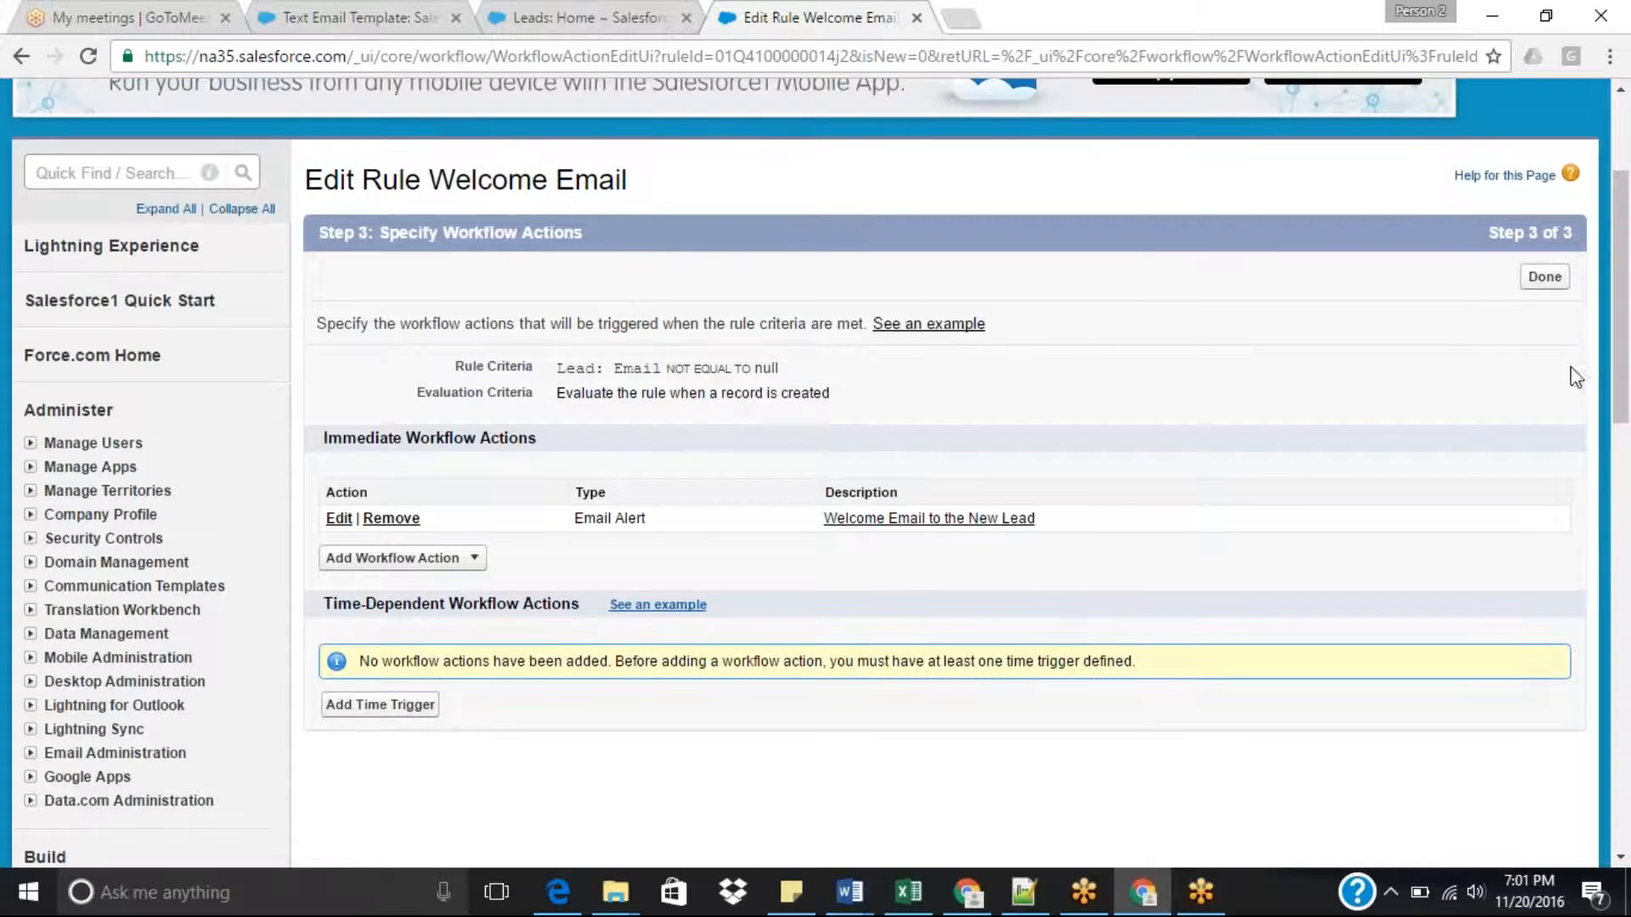
{"action": "left_click", "coordinate": [1554, 278]}
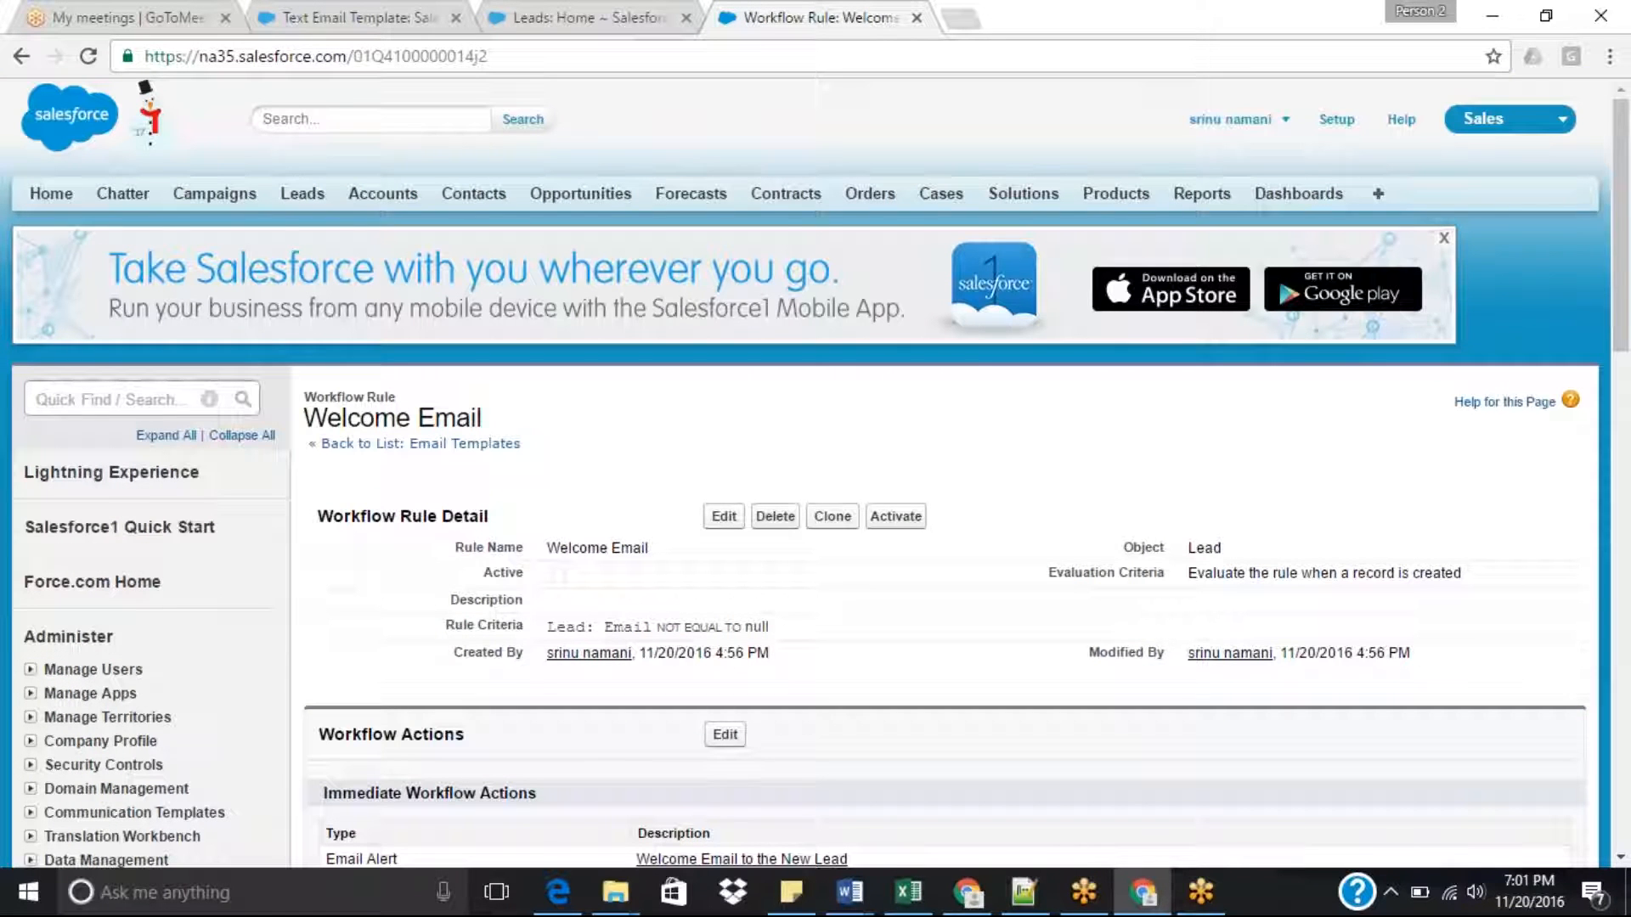
{"action": "left_click", "coordinate": [899, 526]}
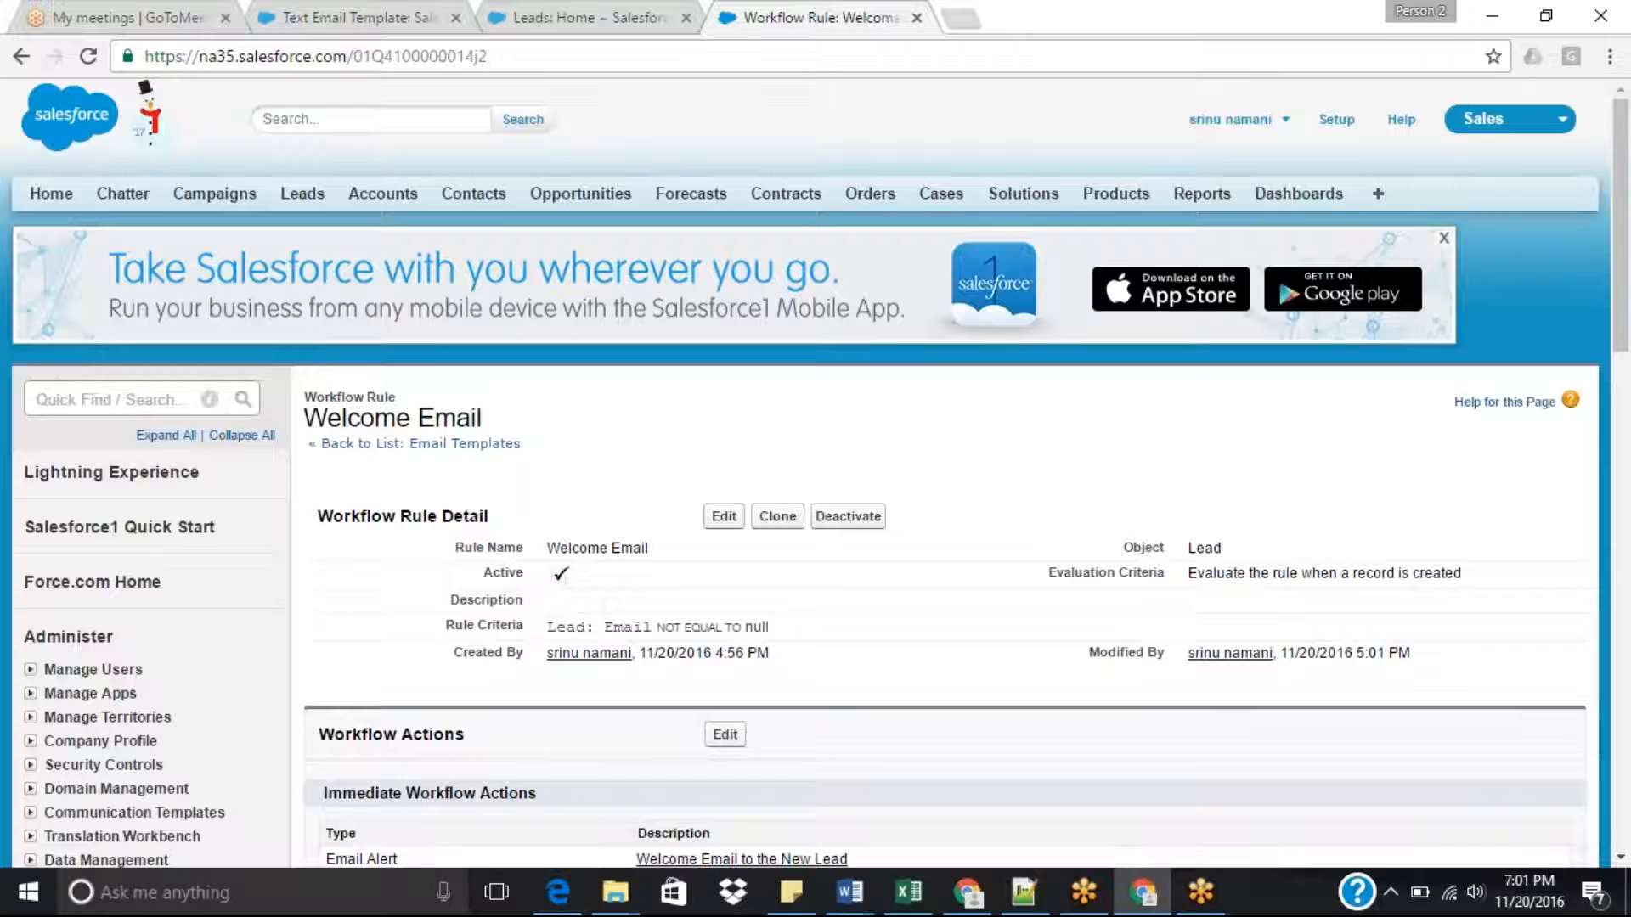
Start a new lead from the Leads home page and set its last name to "Email test to lead".
{"action": "left_click", "coordinate": [606, 16]}
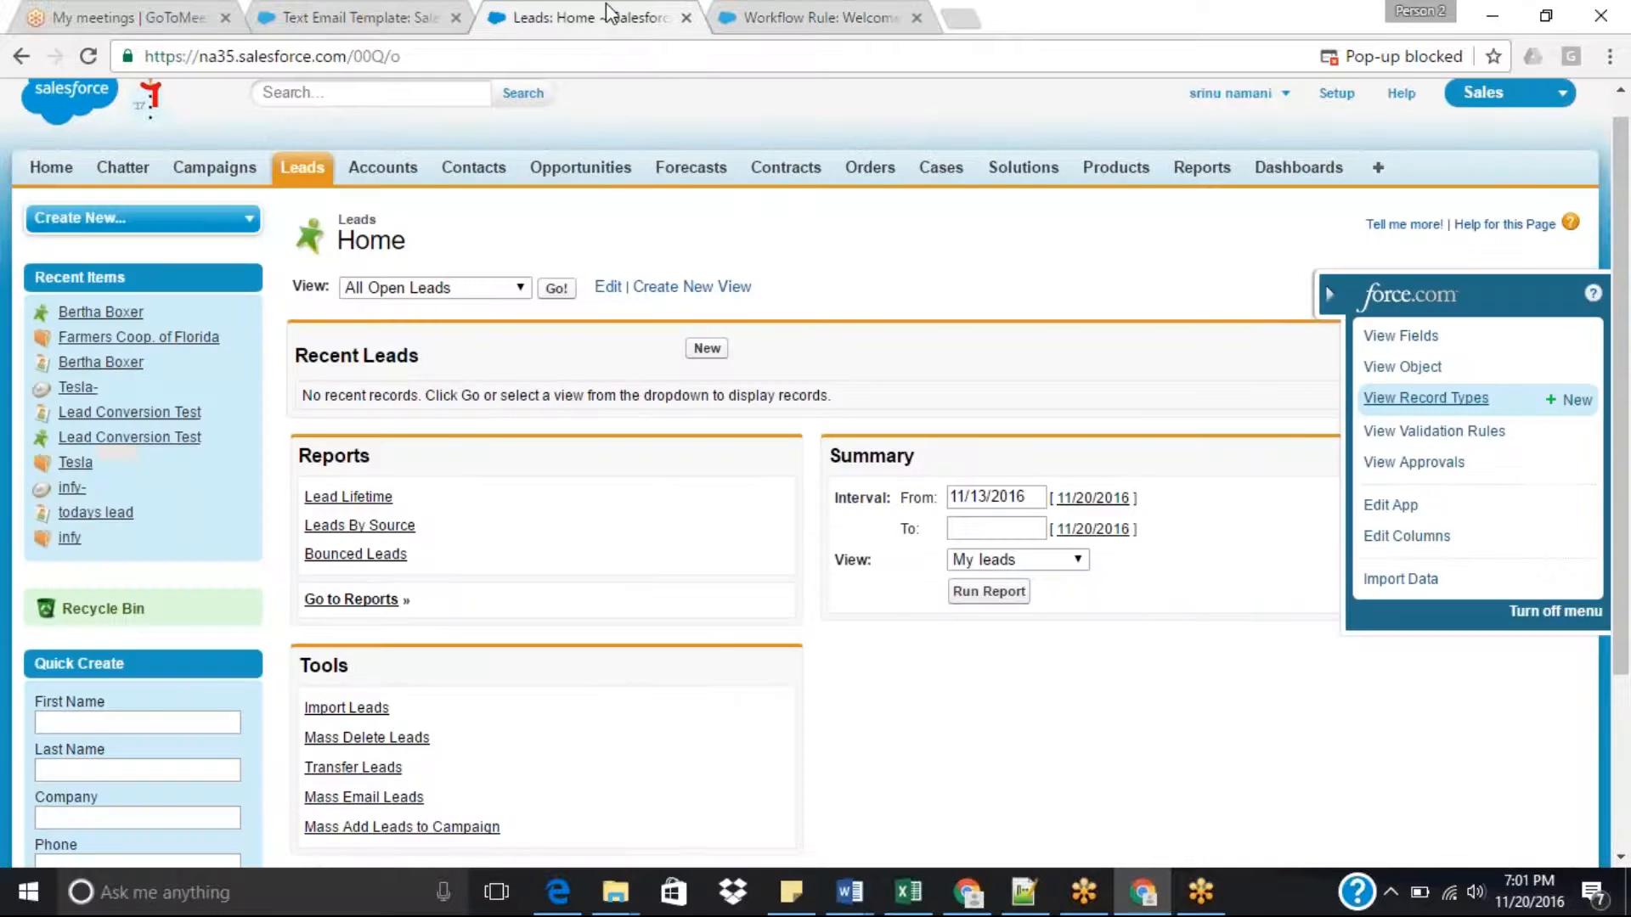
{"action": "left_click", "coordinate": [306, 170]}
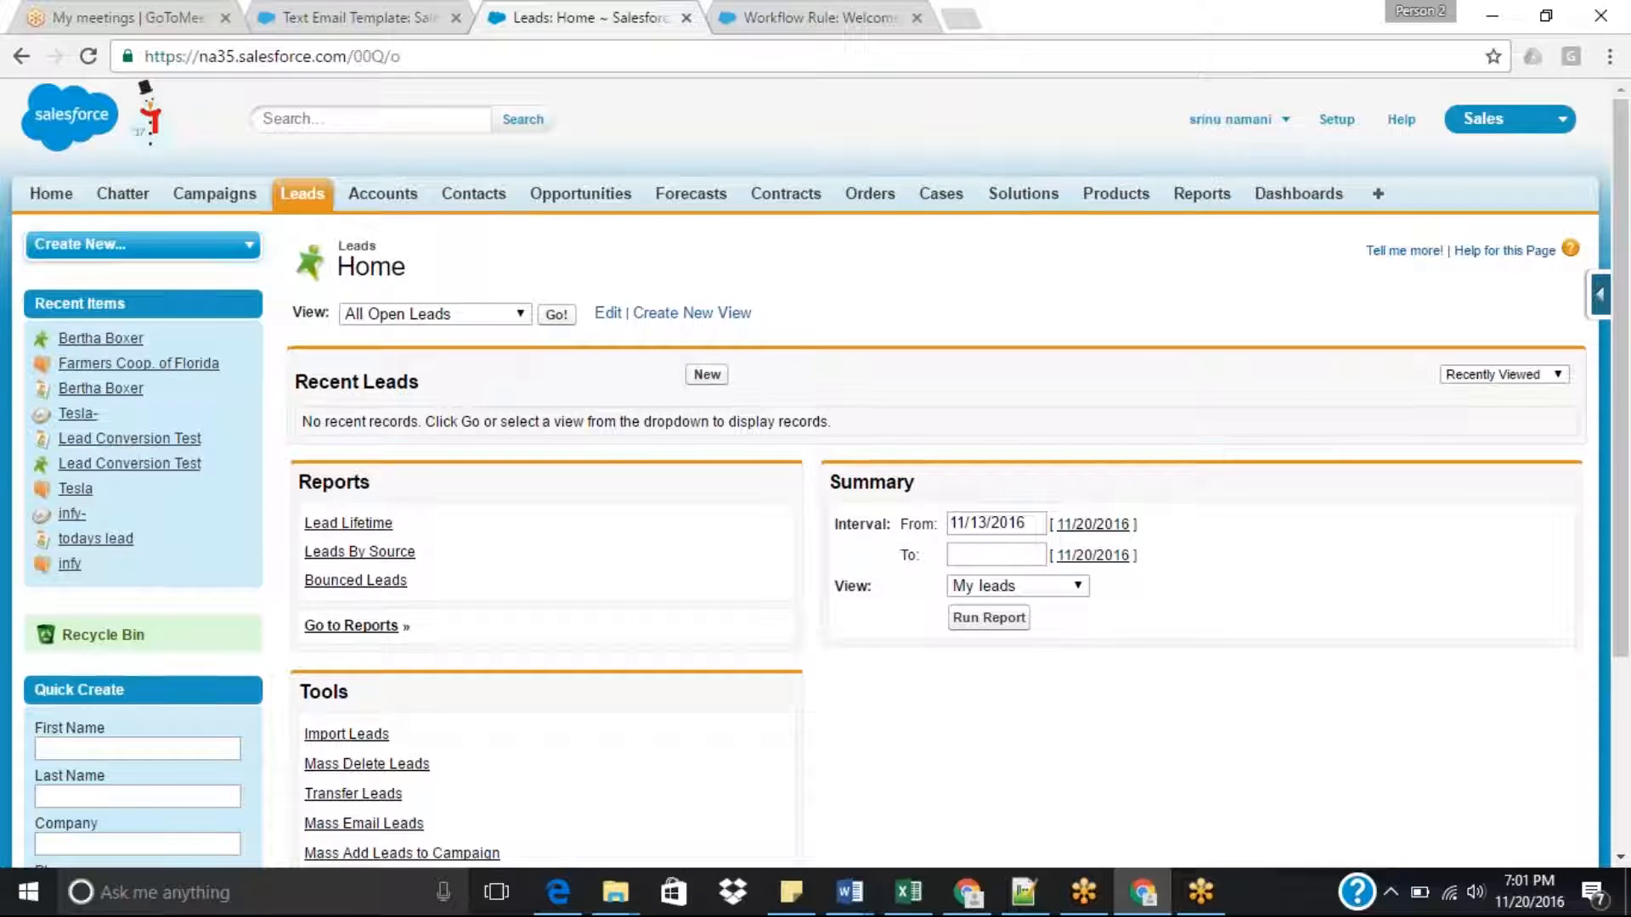
{"action": "left_click", "coordinate": [707, 376]}
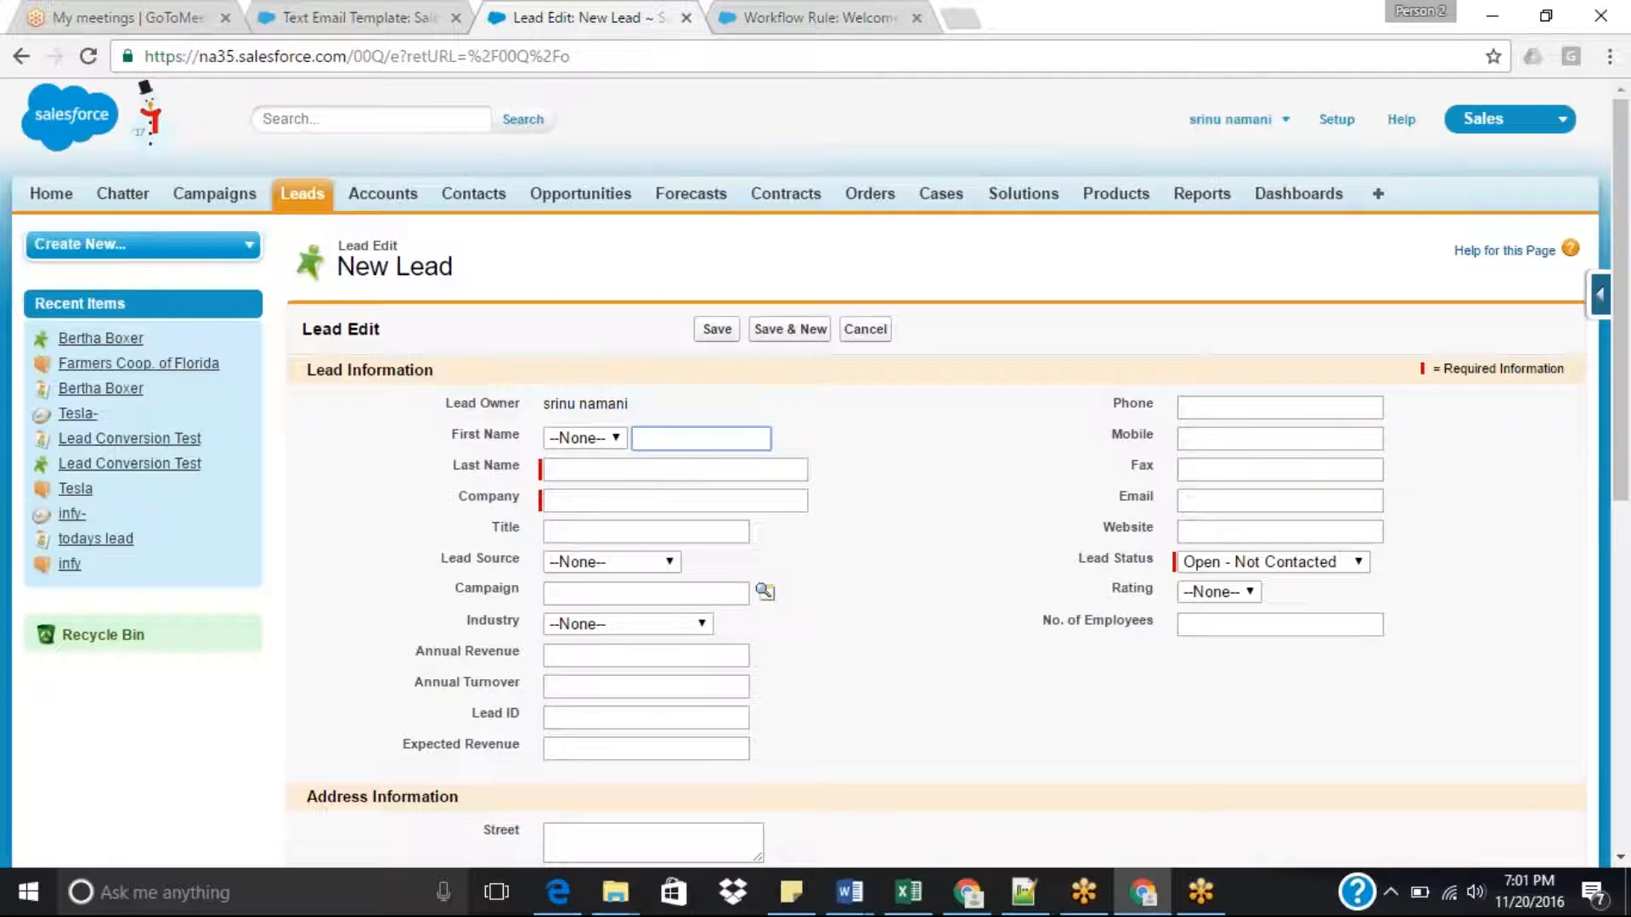
{"action": "left_click", "coordinate": [622, 478]}
{"action": "type", "text": "Email test "}
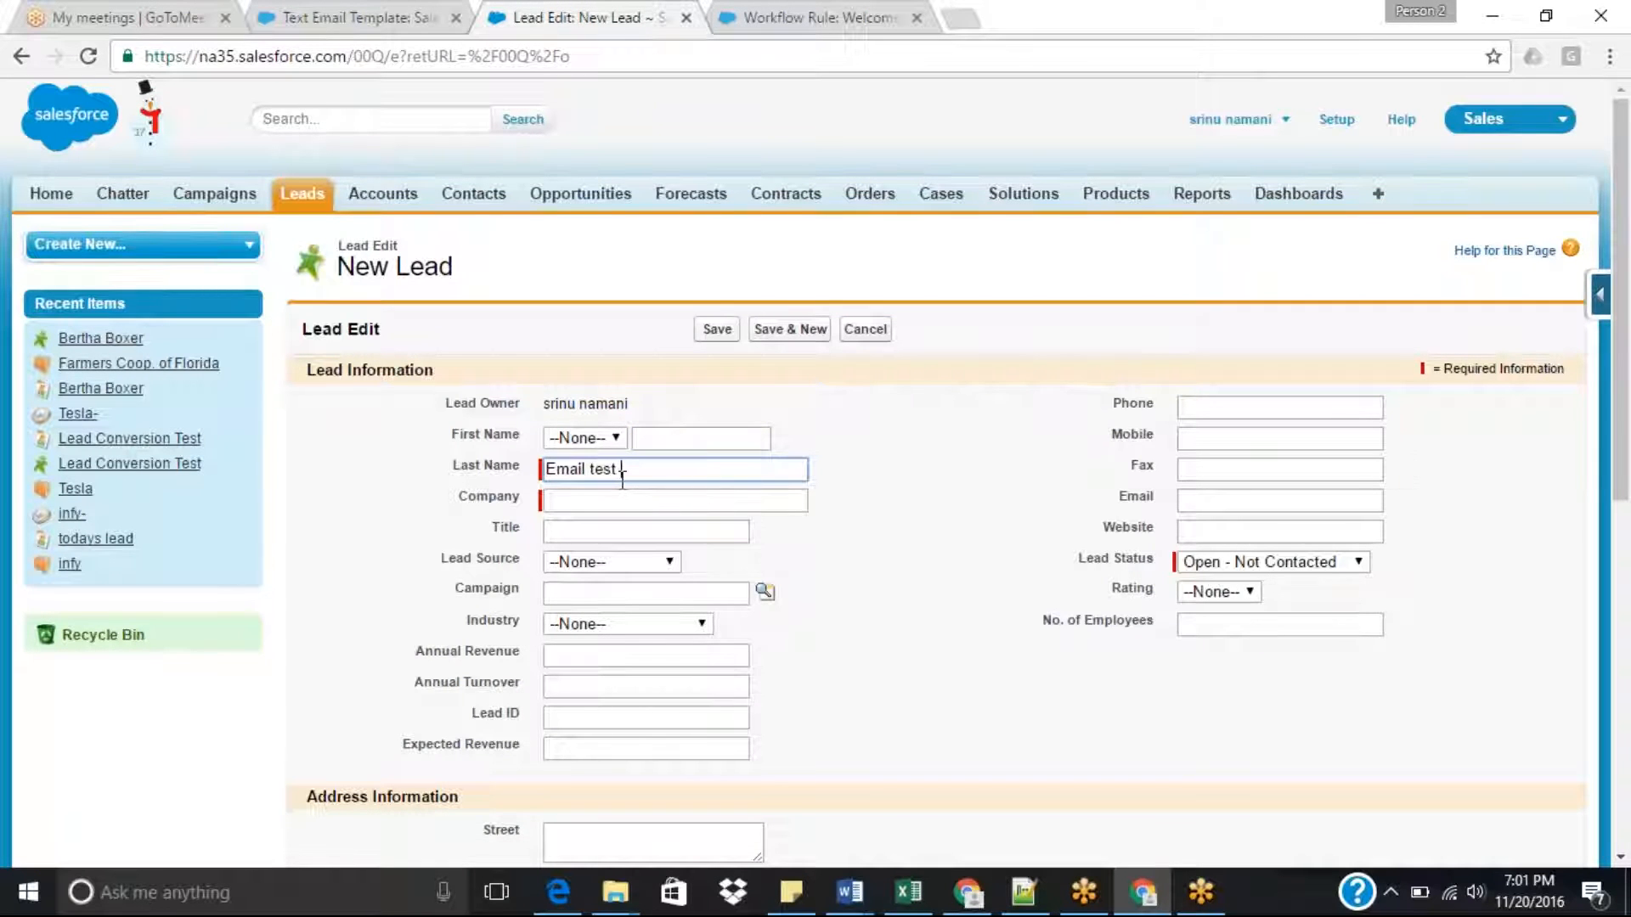
{"action": "type", "text": "to lead"}
Set the new lead's company to "tech sol".
{"action": "left_click", "coordinate": [711, 502]}
{"action": "type", "text": "tes"}
{"action": "key", "text": "BackSpace"}
{"action": "type", "text": "ch"}
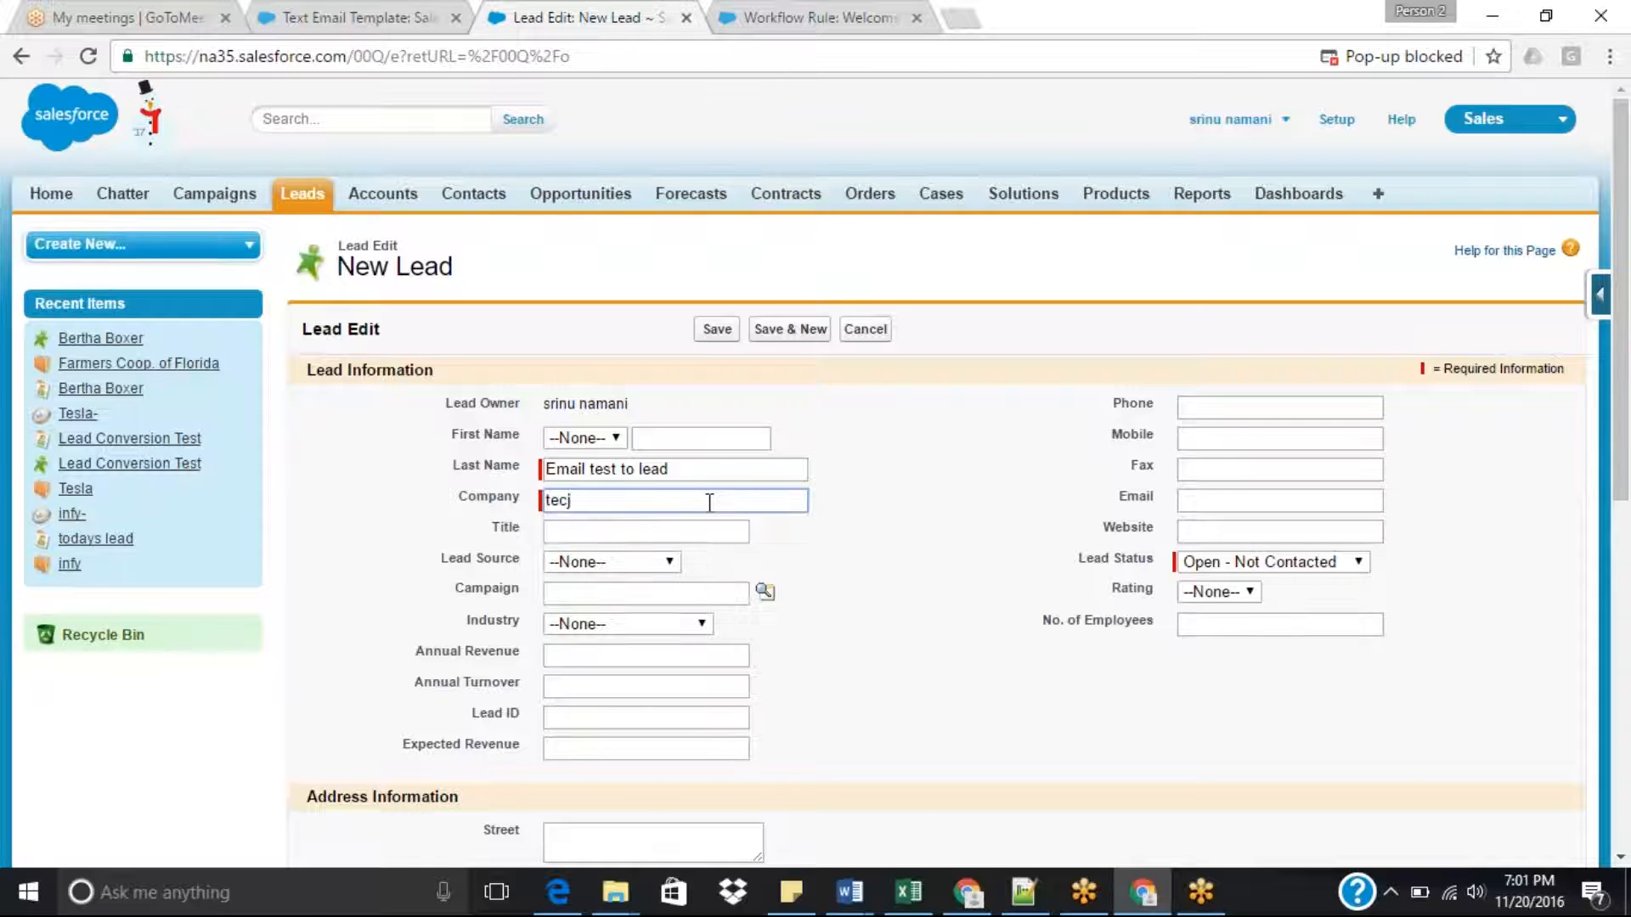
{"action": "type", "text": " col"}
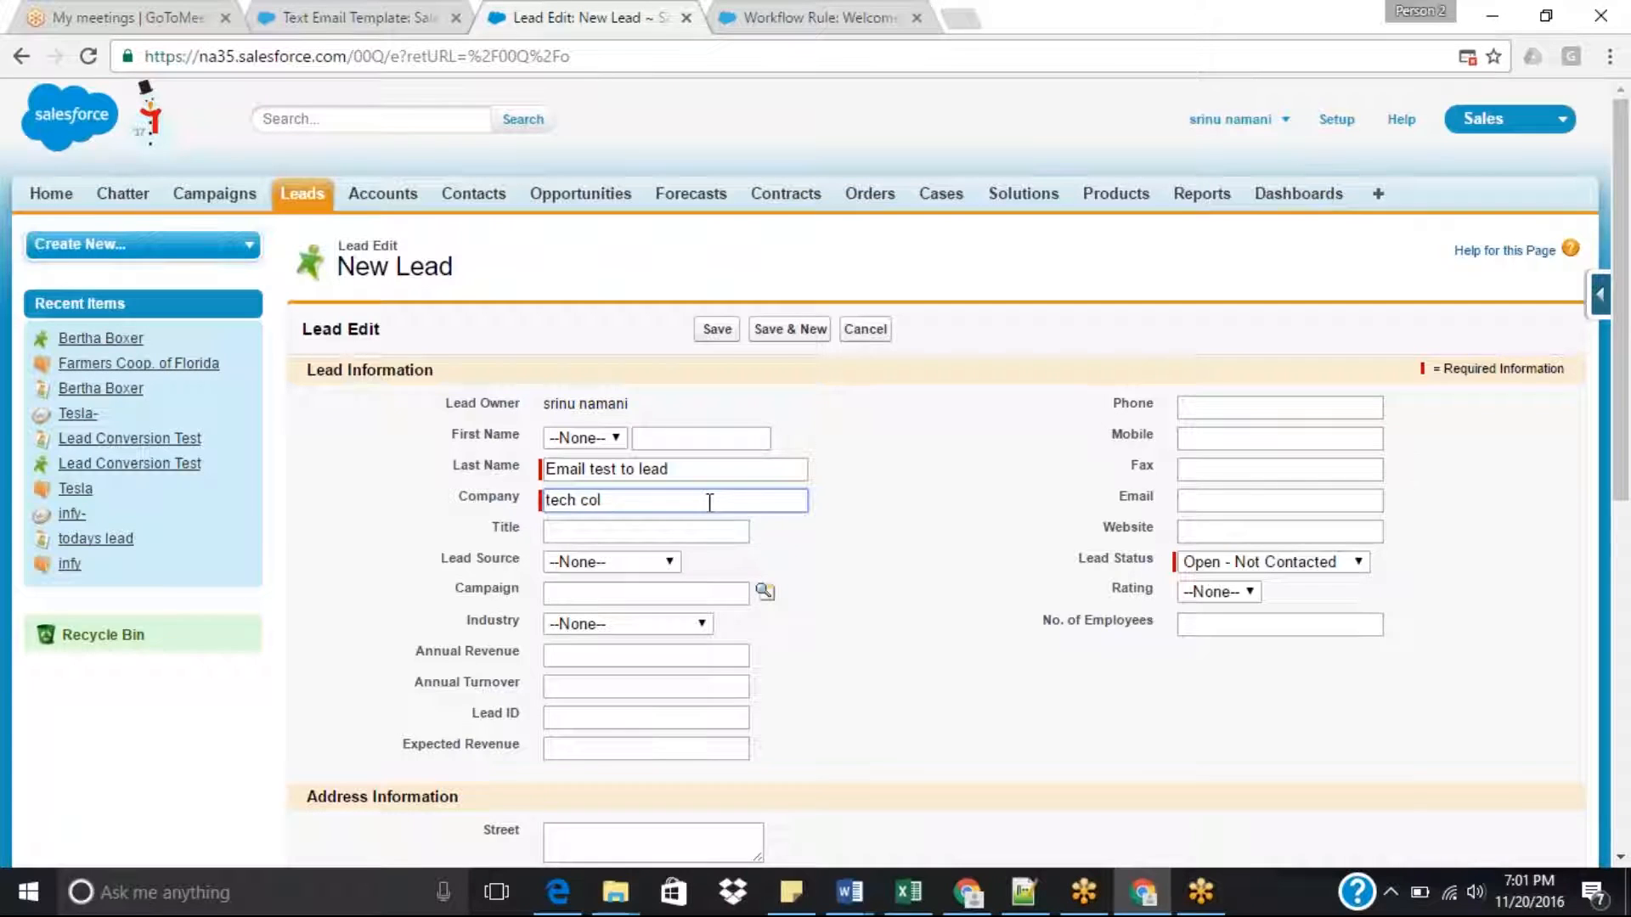
{"action": "key", "text": "BackSpace"}
{"action": "key", "text": "BackSpace"}
{"action": "key", "text": "BackSpace"}
{"action": "type", "text": "sol"}
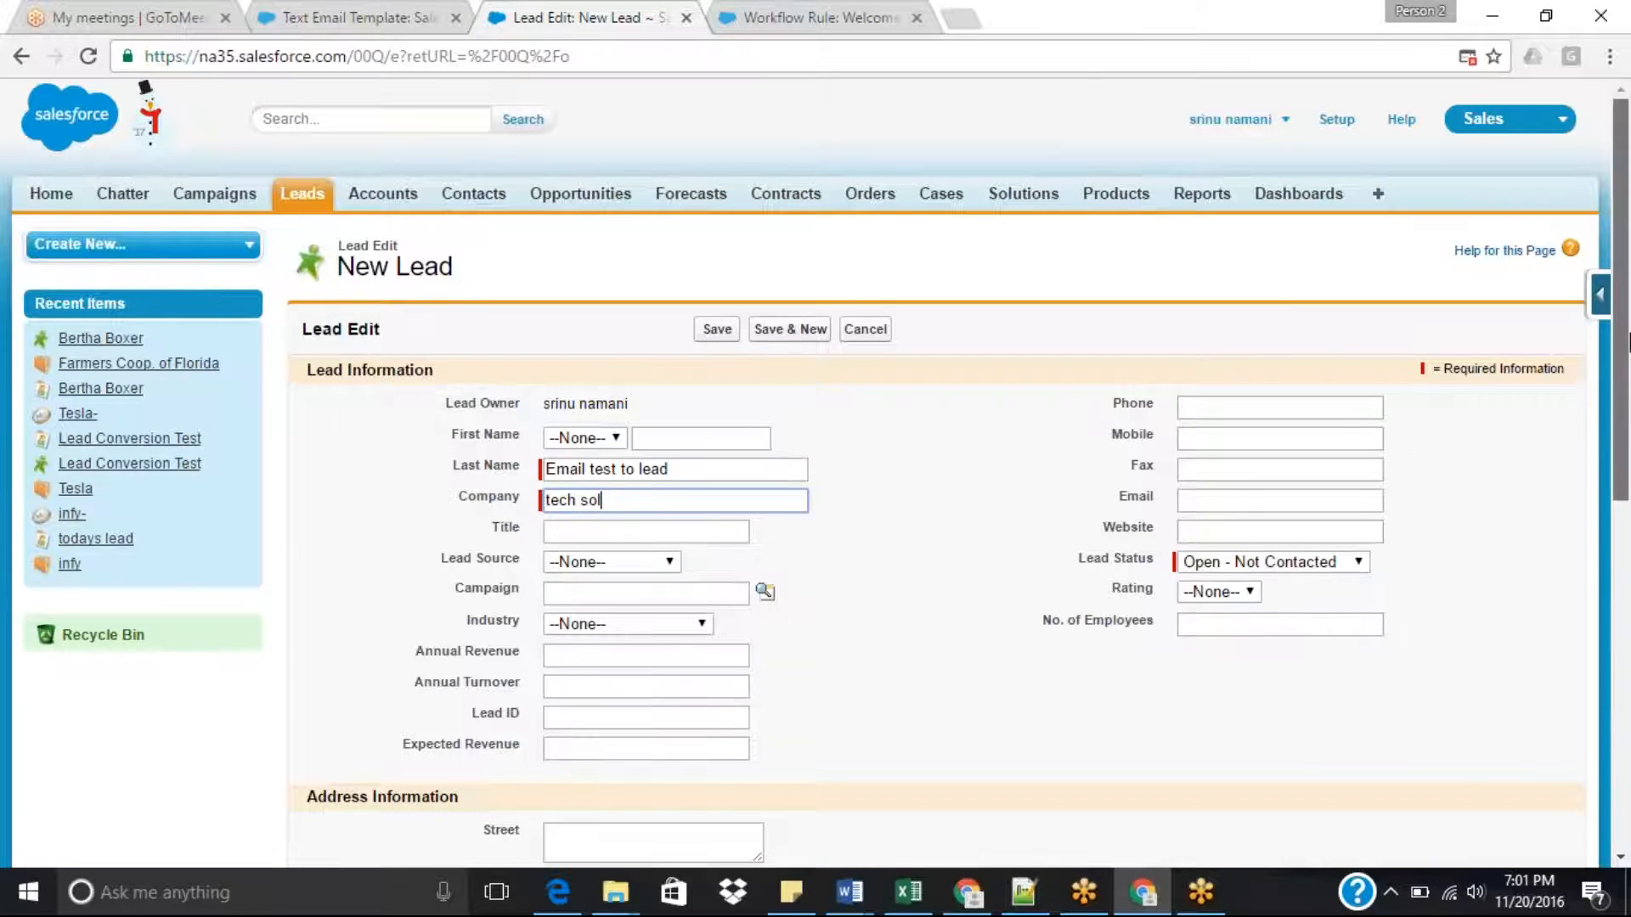
Fill in the lead's email and address details from the saved "Lead mapping" autofill entry.
{"action": "scroll", "coordinate": [1628, 342], "scroll_direction": "down", "scroll_amount": 2}
{"action": "left_click", "coordinate": [1237, 333]}
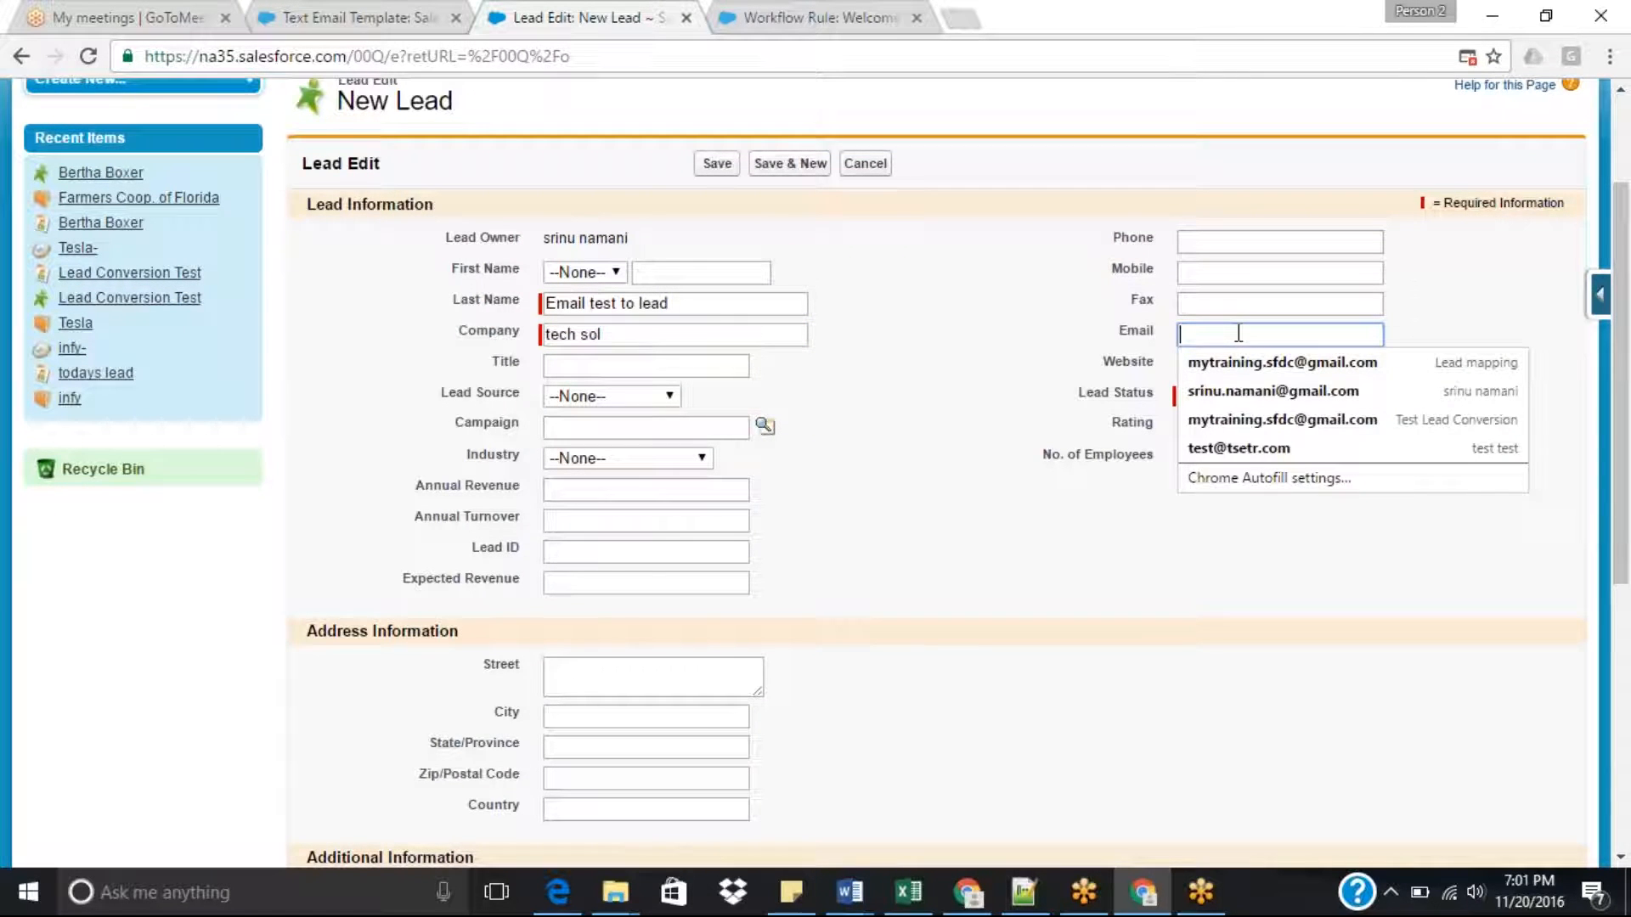
{"action": "left_click", "coordinate": [1255, 363]}
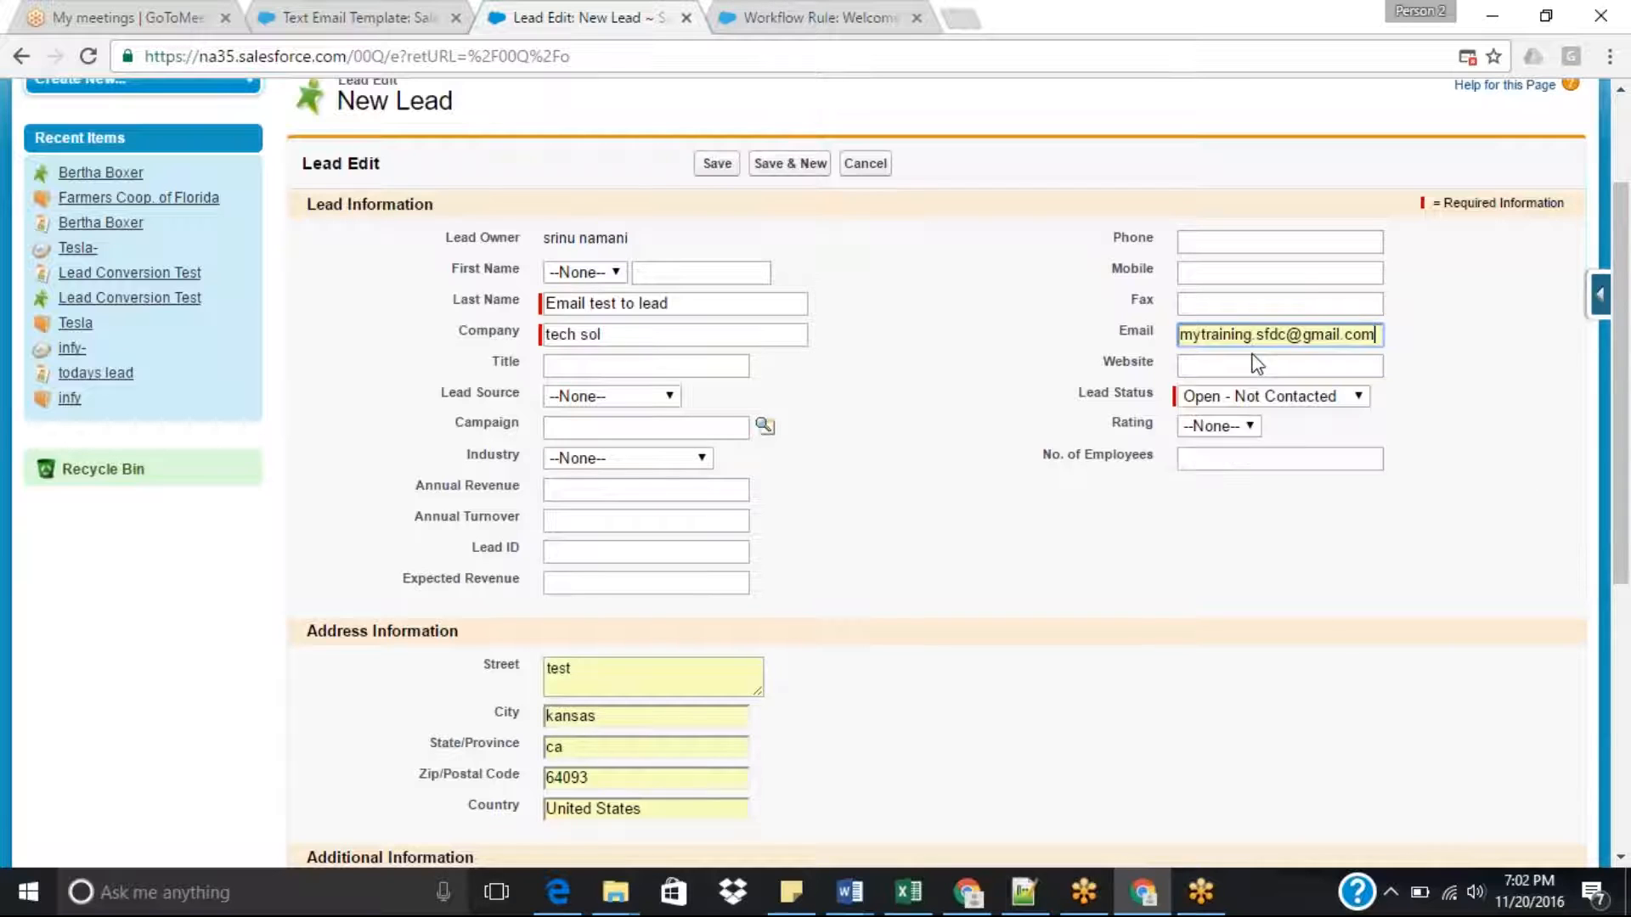
{"action": "left_click_drag", "start_coordinate": [1182, 337], "coordinate": [1380, 335]}
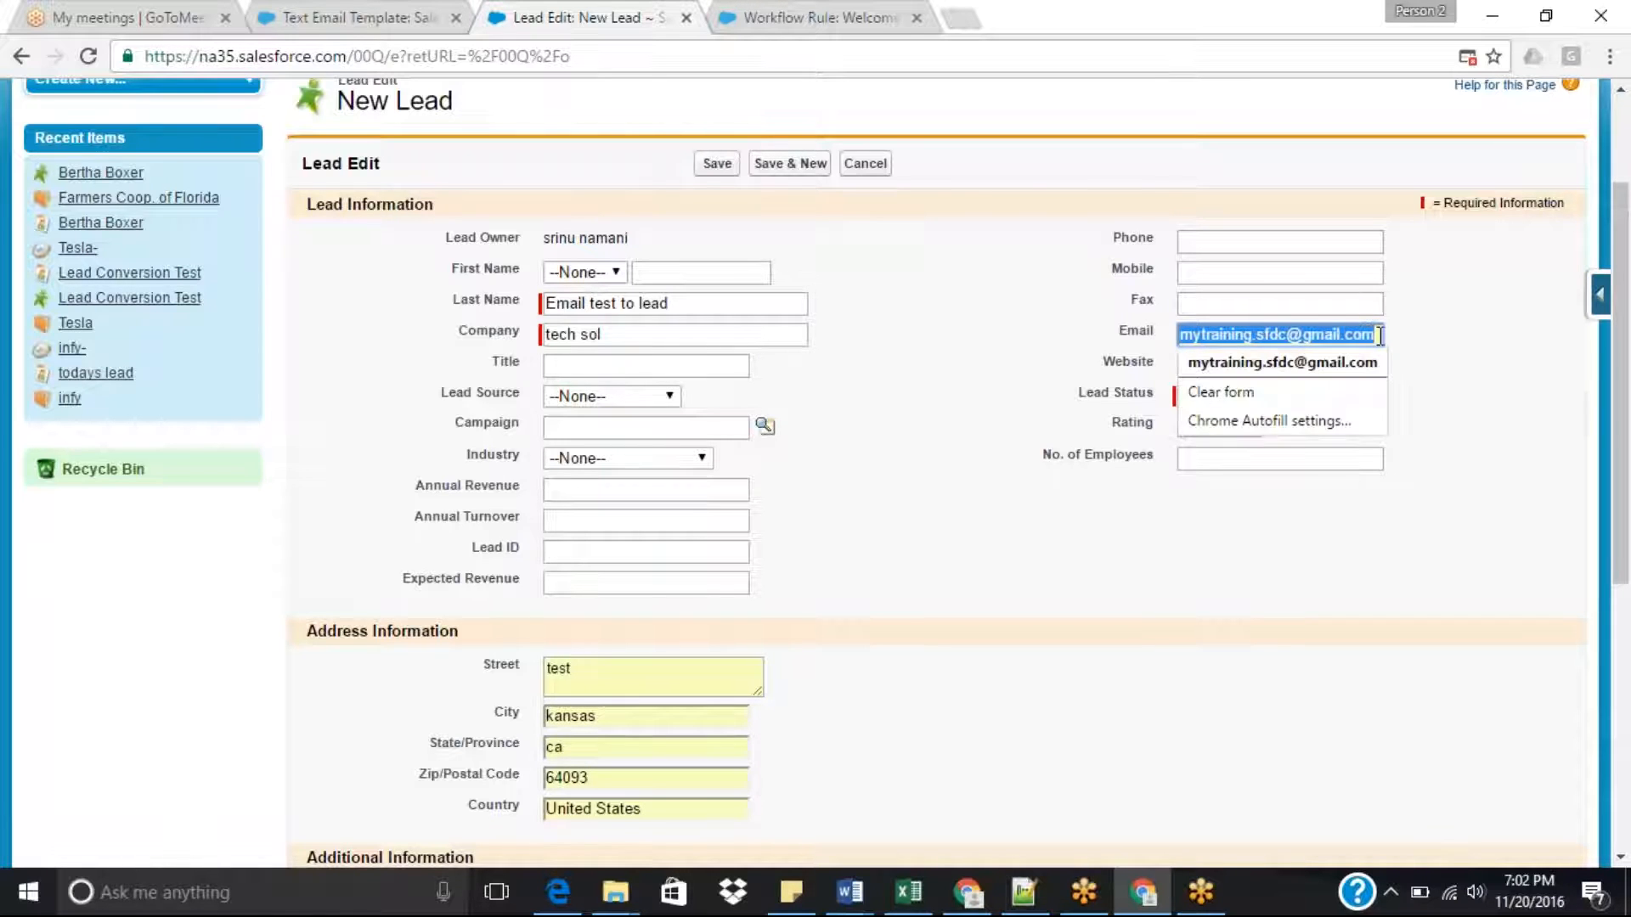
{"action": "left_click", "coordinate": [1472, 374]}
Review the address and email fields of the new lead, and save the record.
{"action": "left_click_drag", "start_coordinate": [1624, 393], "coordinate": [1629, 610]}
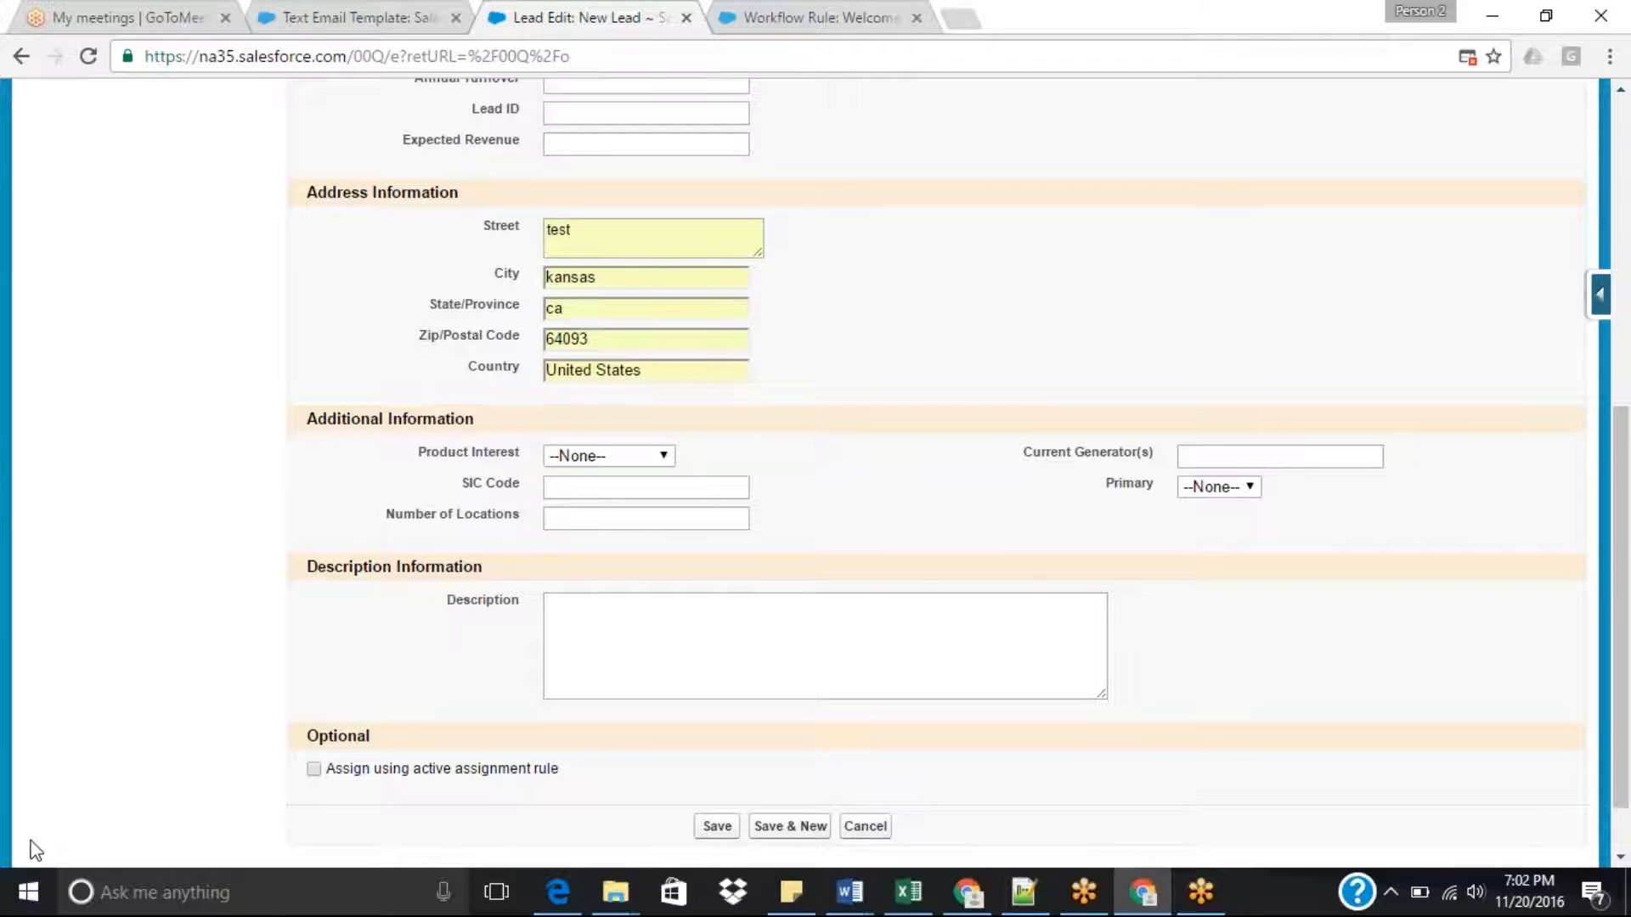
{"action": "left_click", "coordinate": [1365, 264]}
{"action": "scroll", "coordinate": [1629, 509], "scroll_direction": "down", "scroll_amount": 1}
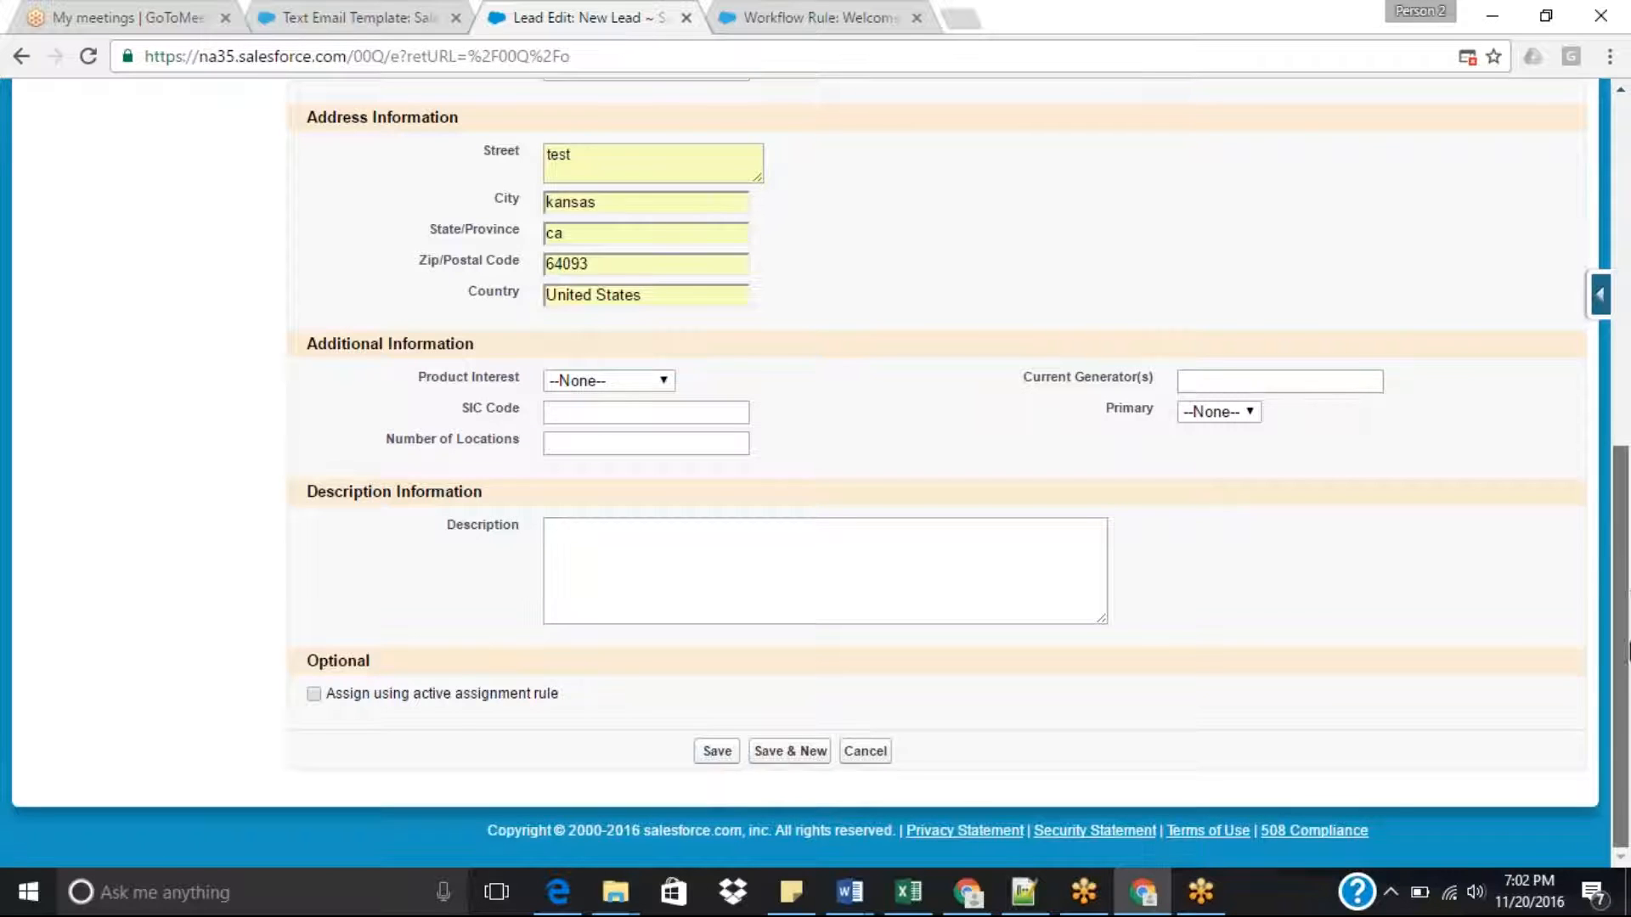
{"action": "scroll", "coordinate": [1628, 522], "scroll_direction": "up", "scroll_amount": 3}
{"action": "scroll", "coordinate": [1628, 523], "scroll_direction": "up", "scroll_amount": 2}
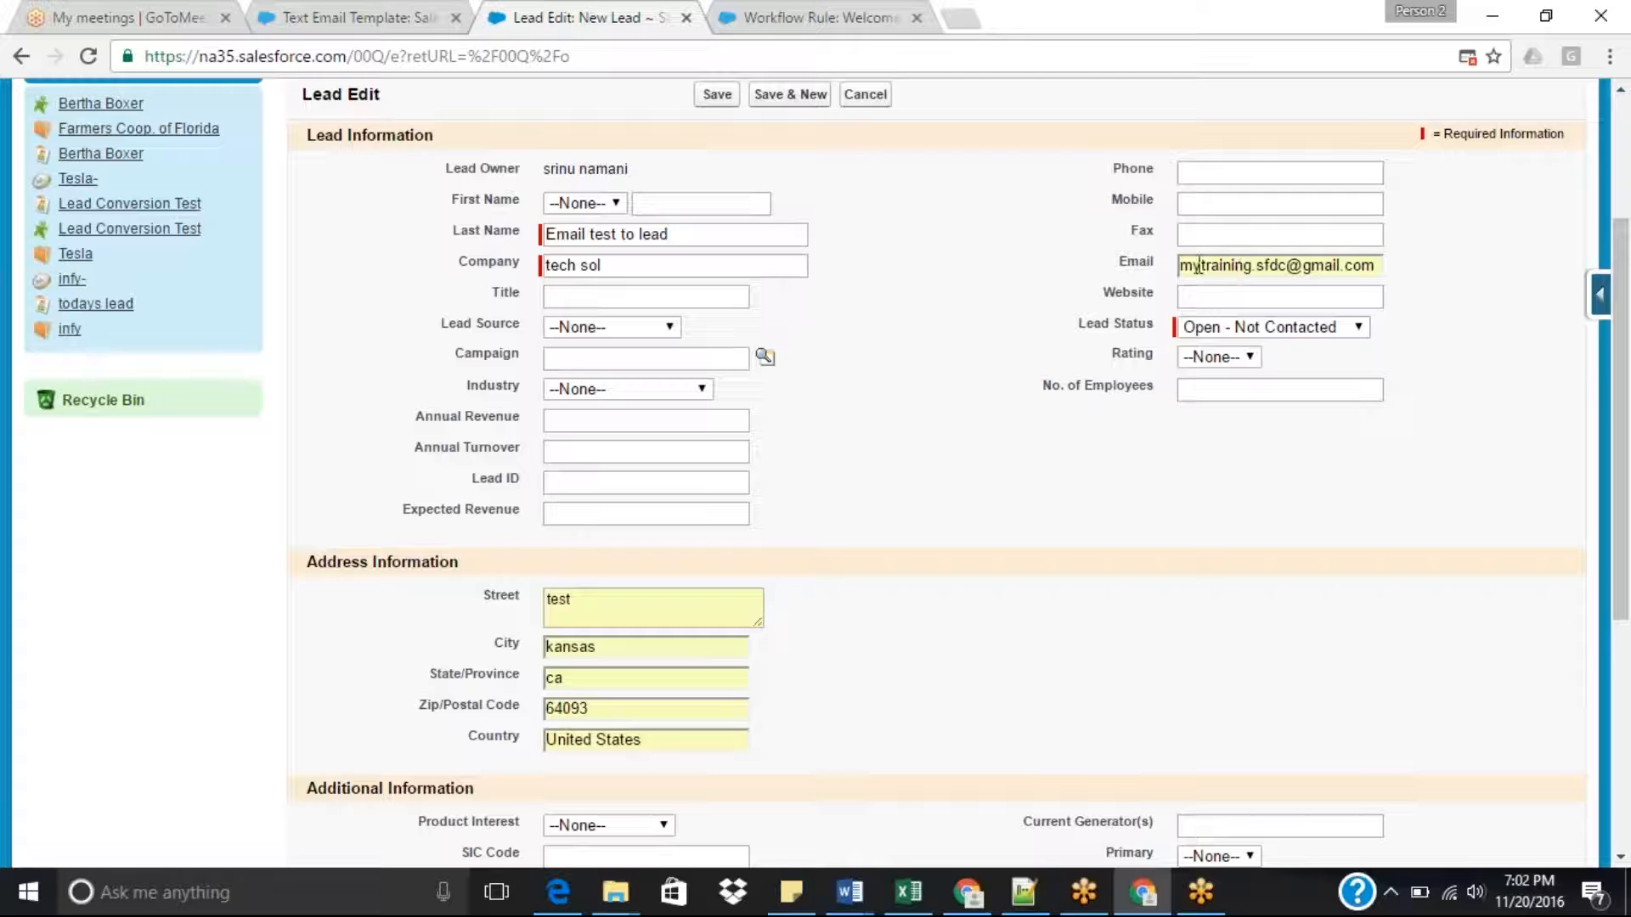
{"action": "left_click_drag", "start_coordinate": [1180, 266], "coordinate": [1394, 262]}
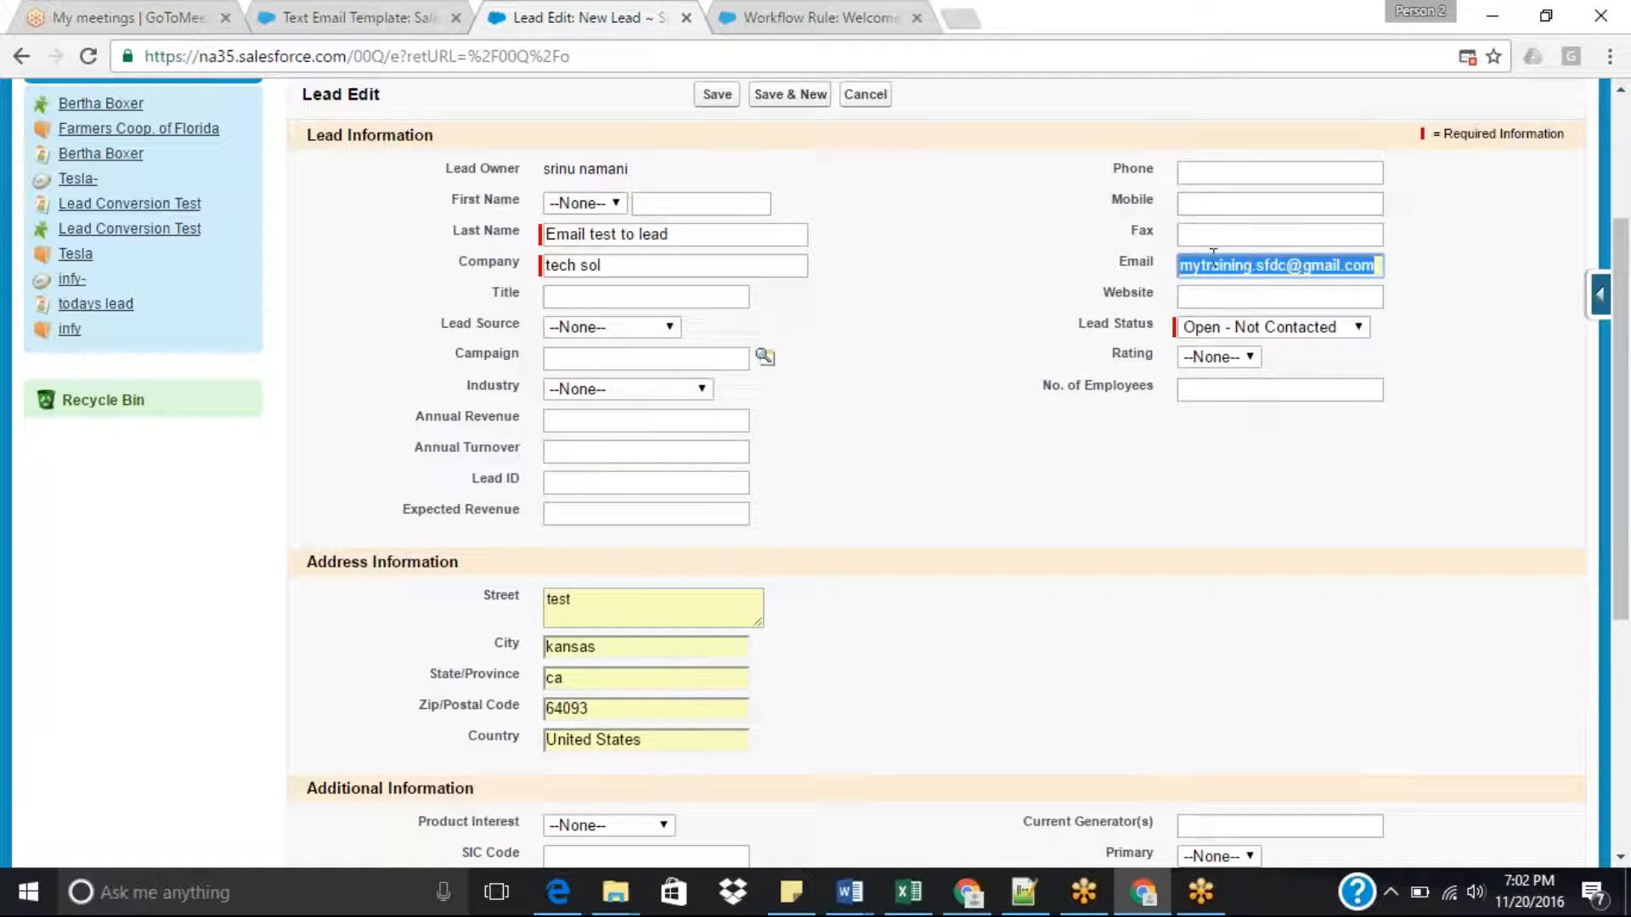
{"action": "left_click", "coordinate": [716, 96]}
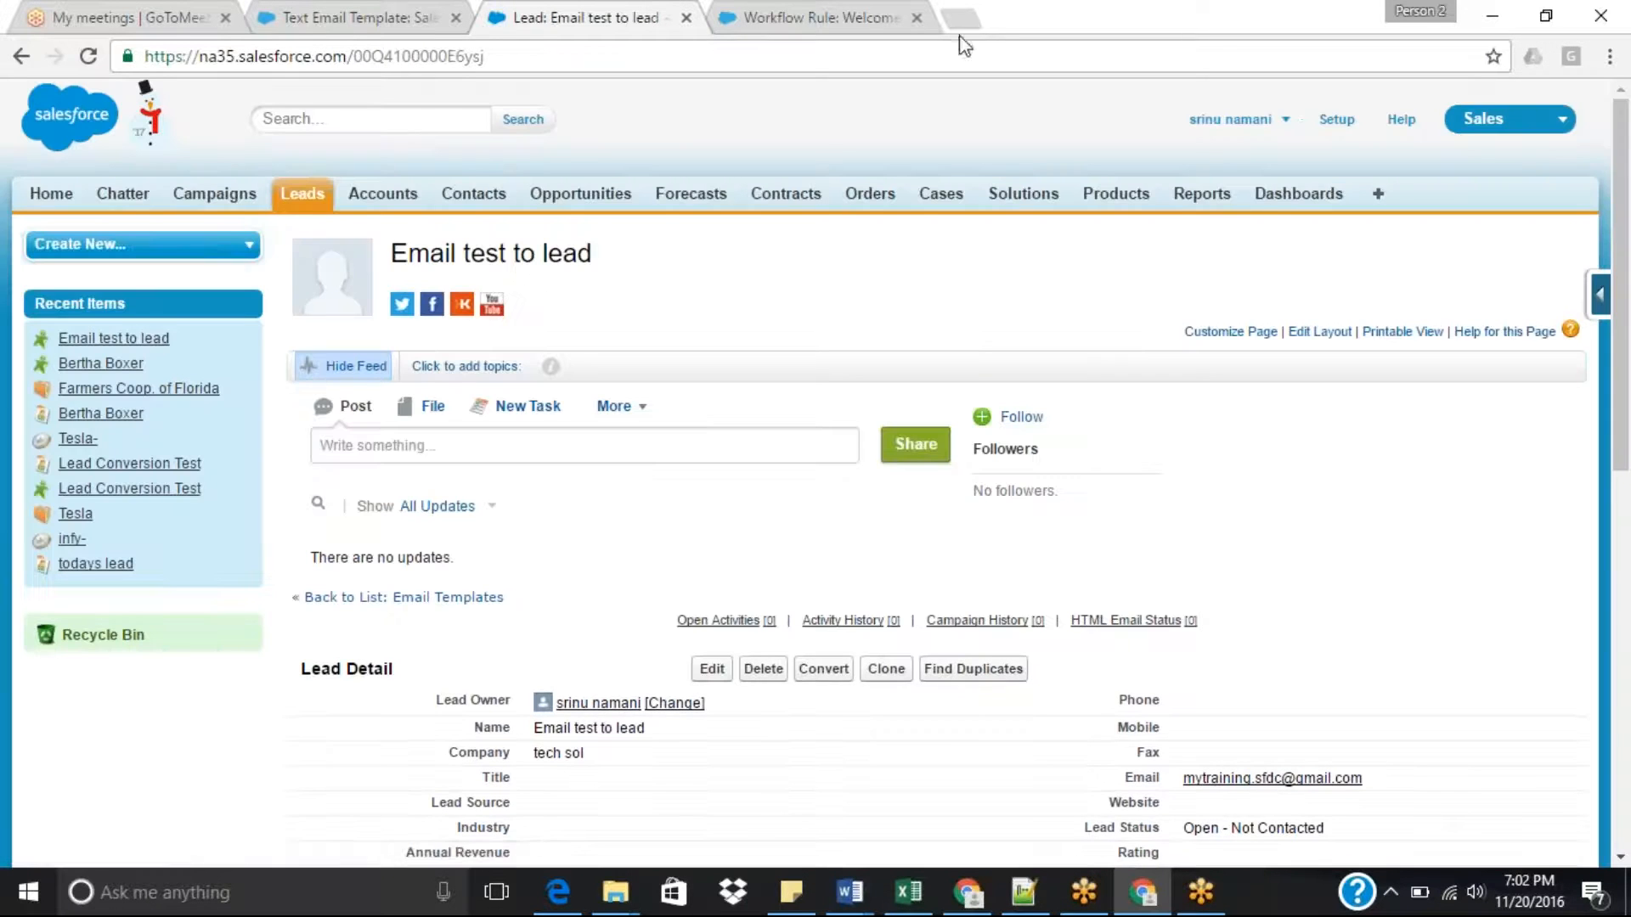
Switch to the training Google account in a new browser tab and open its Gmail inbox.
{"action": "left_click", "coordinate": [967, 18]}
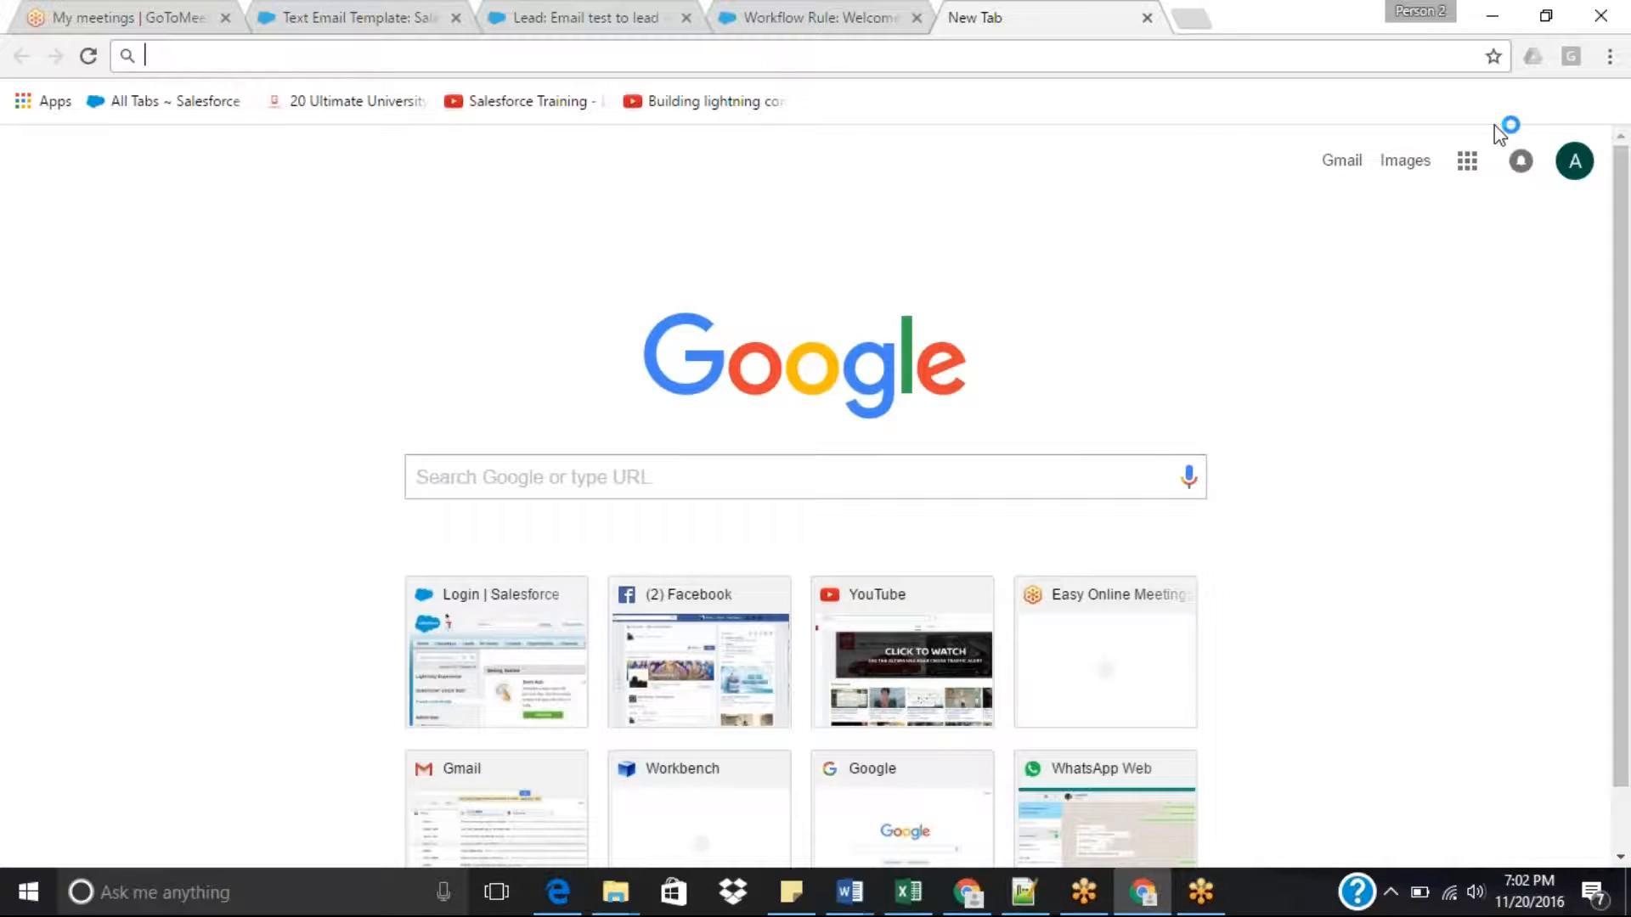
{"action": "left_click", "coordinate": [1574, 161]}
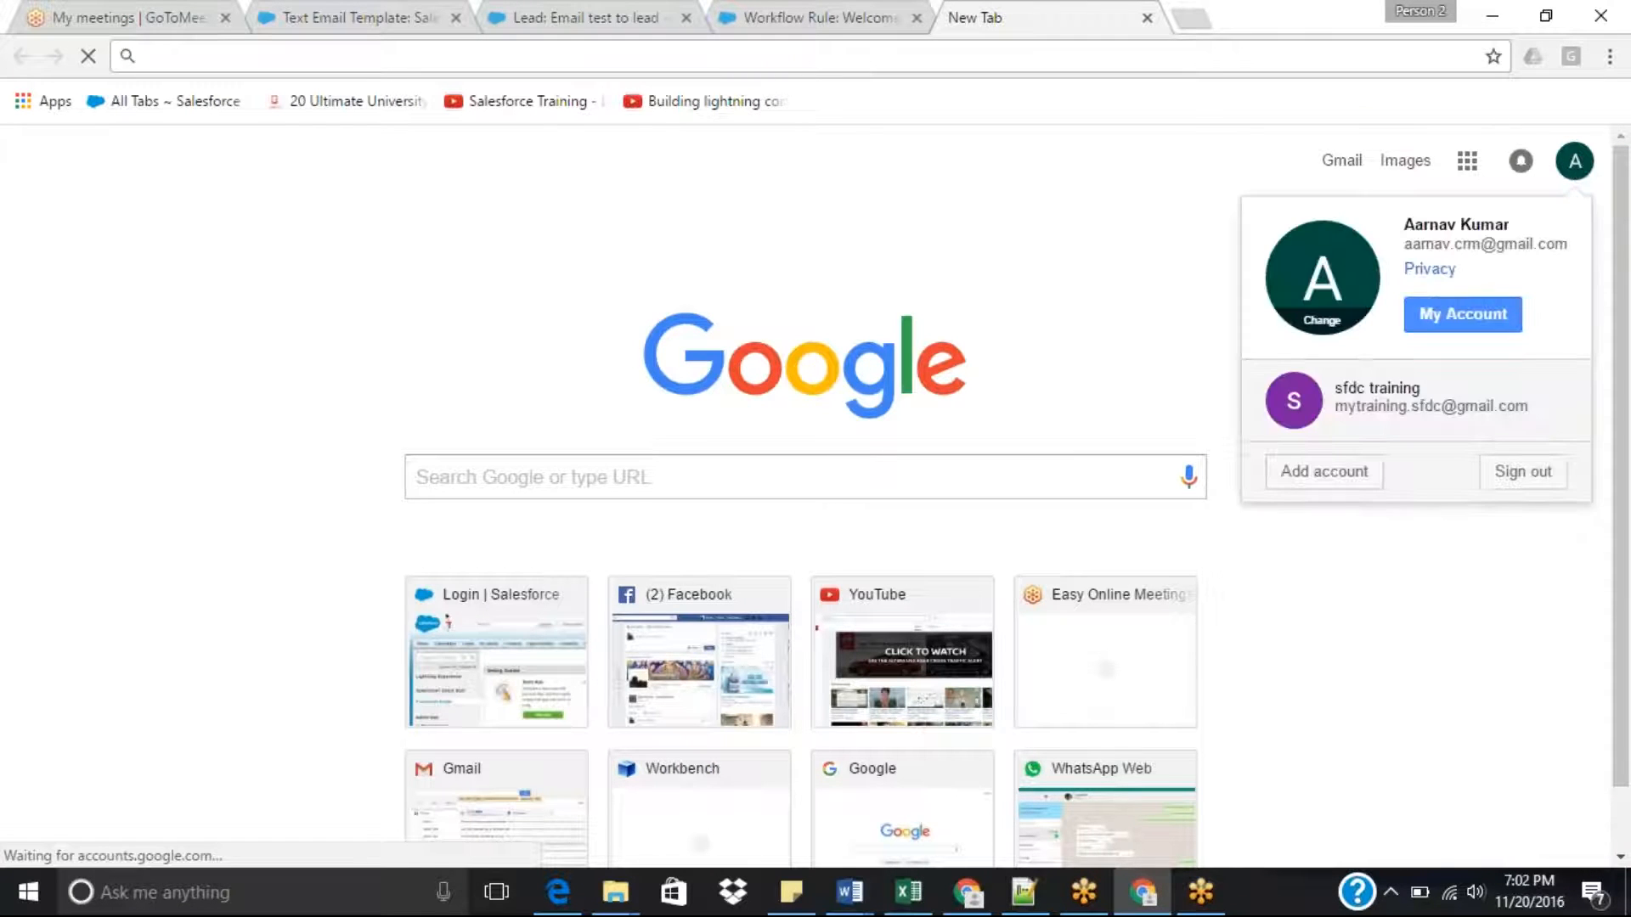
{"action": "left_click", "coordinate": [1438, 420]}
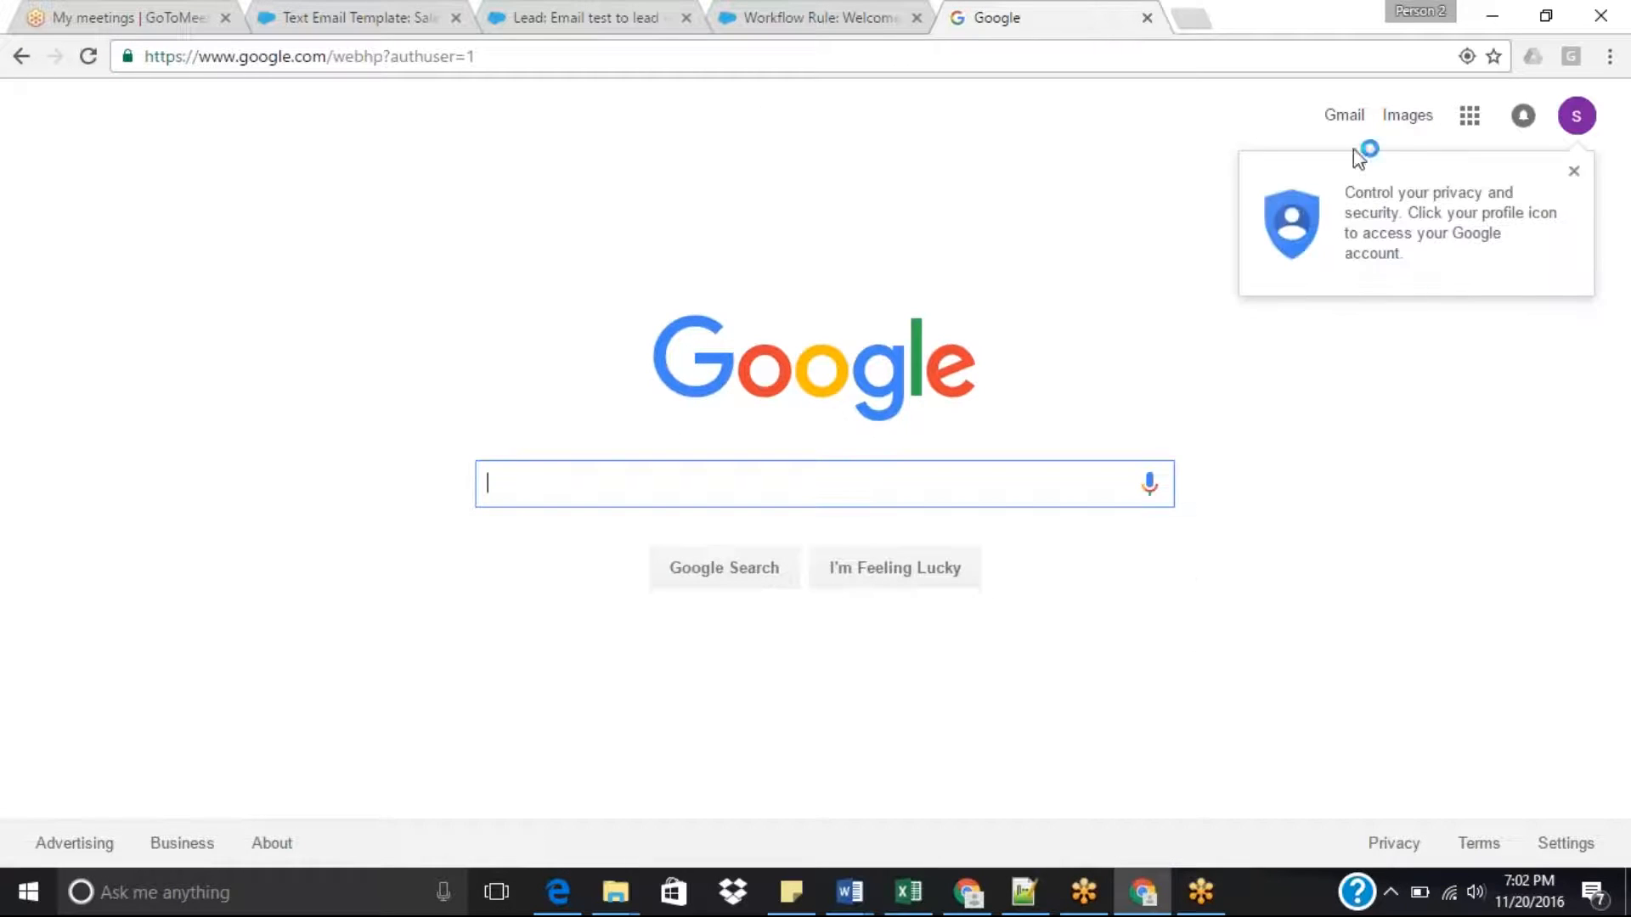
{"action": "left_click", "coordinate": [1344, 116]}
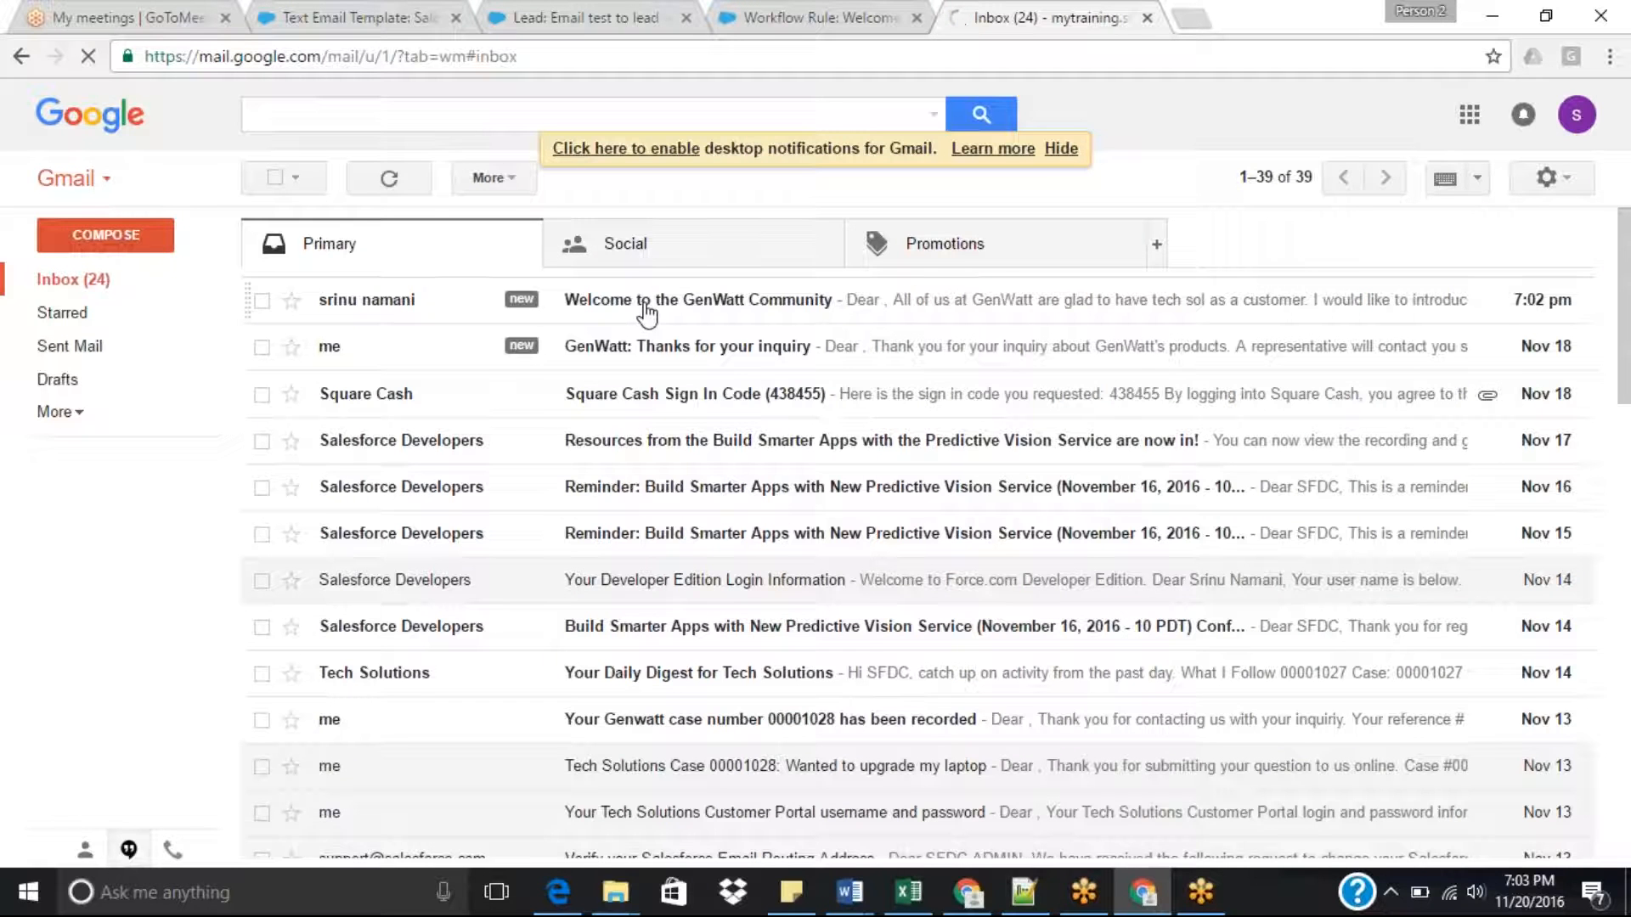
Open the "Welcome to the GenWatt Community" email and compare its subject and body with the Salesforce email template.
{"action": "left_click", "coordinate": [643, 308]}
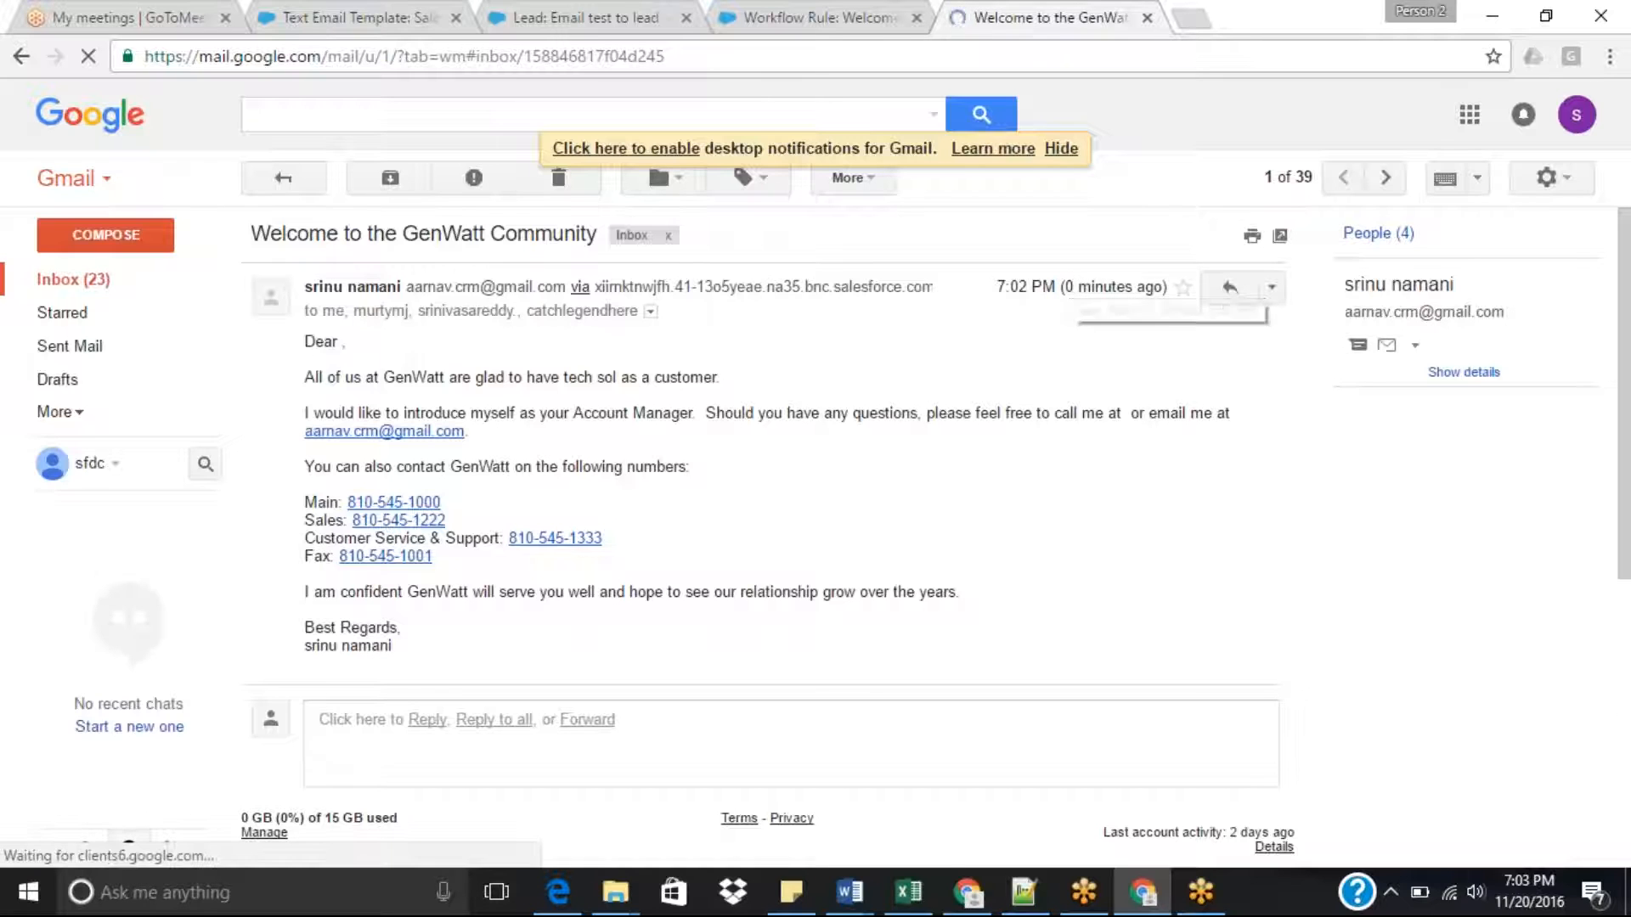
{"action": "left_click_drag", "start_coordinate": [306, 372], "coordinate": [875, 609]}
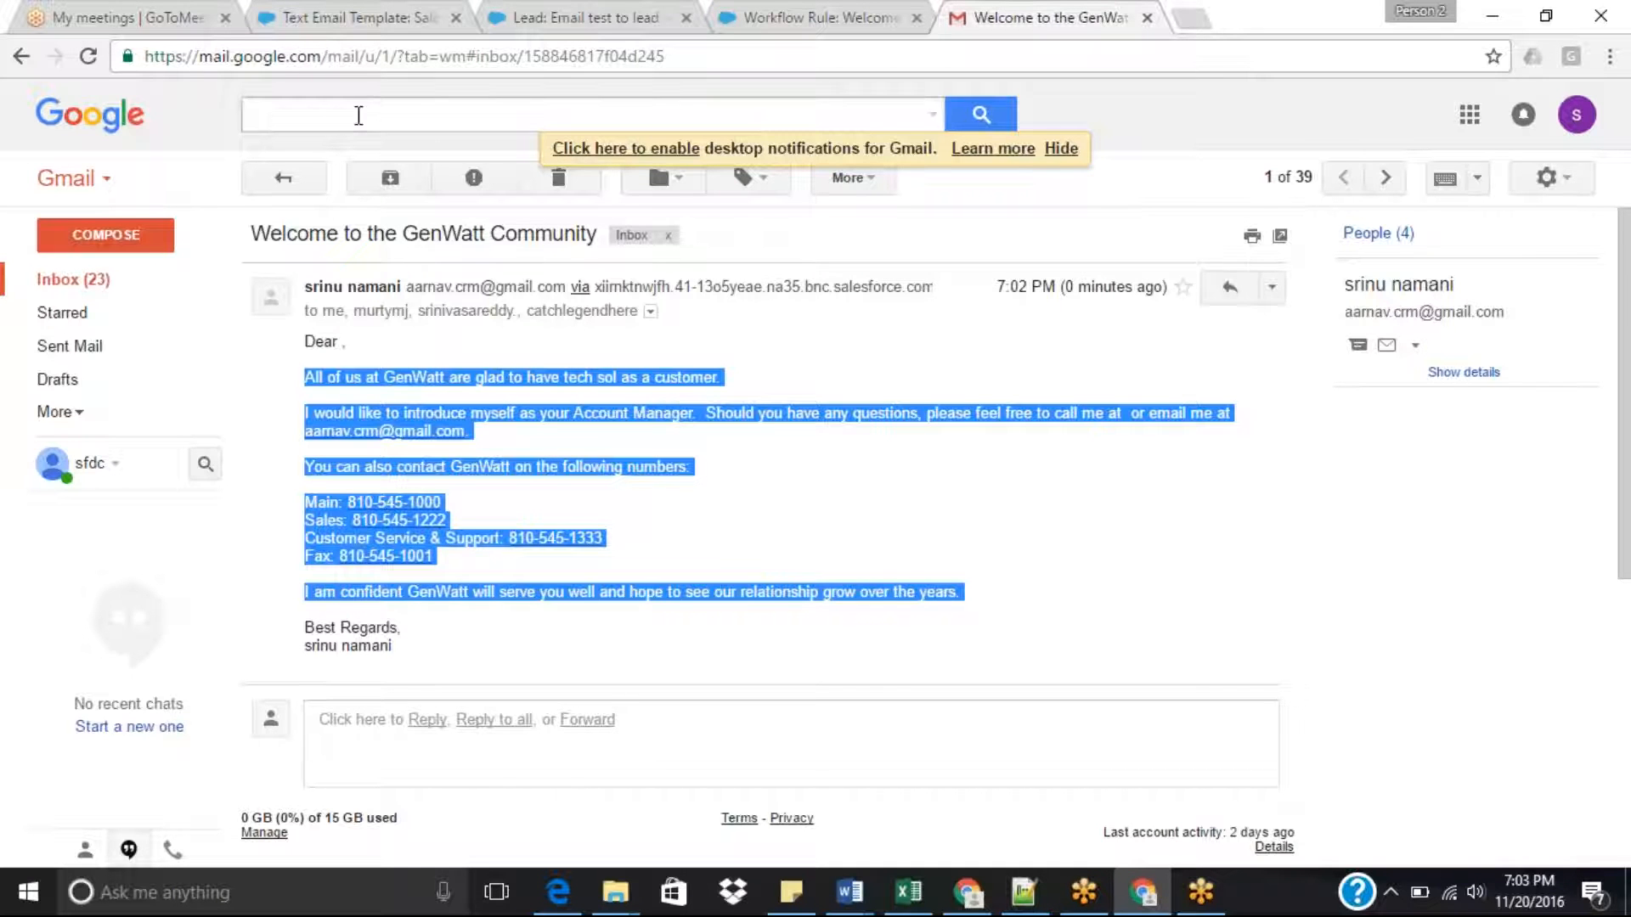
{"action": "left_click", "coordinate": [353, 17]}
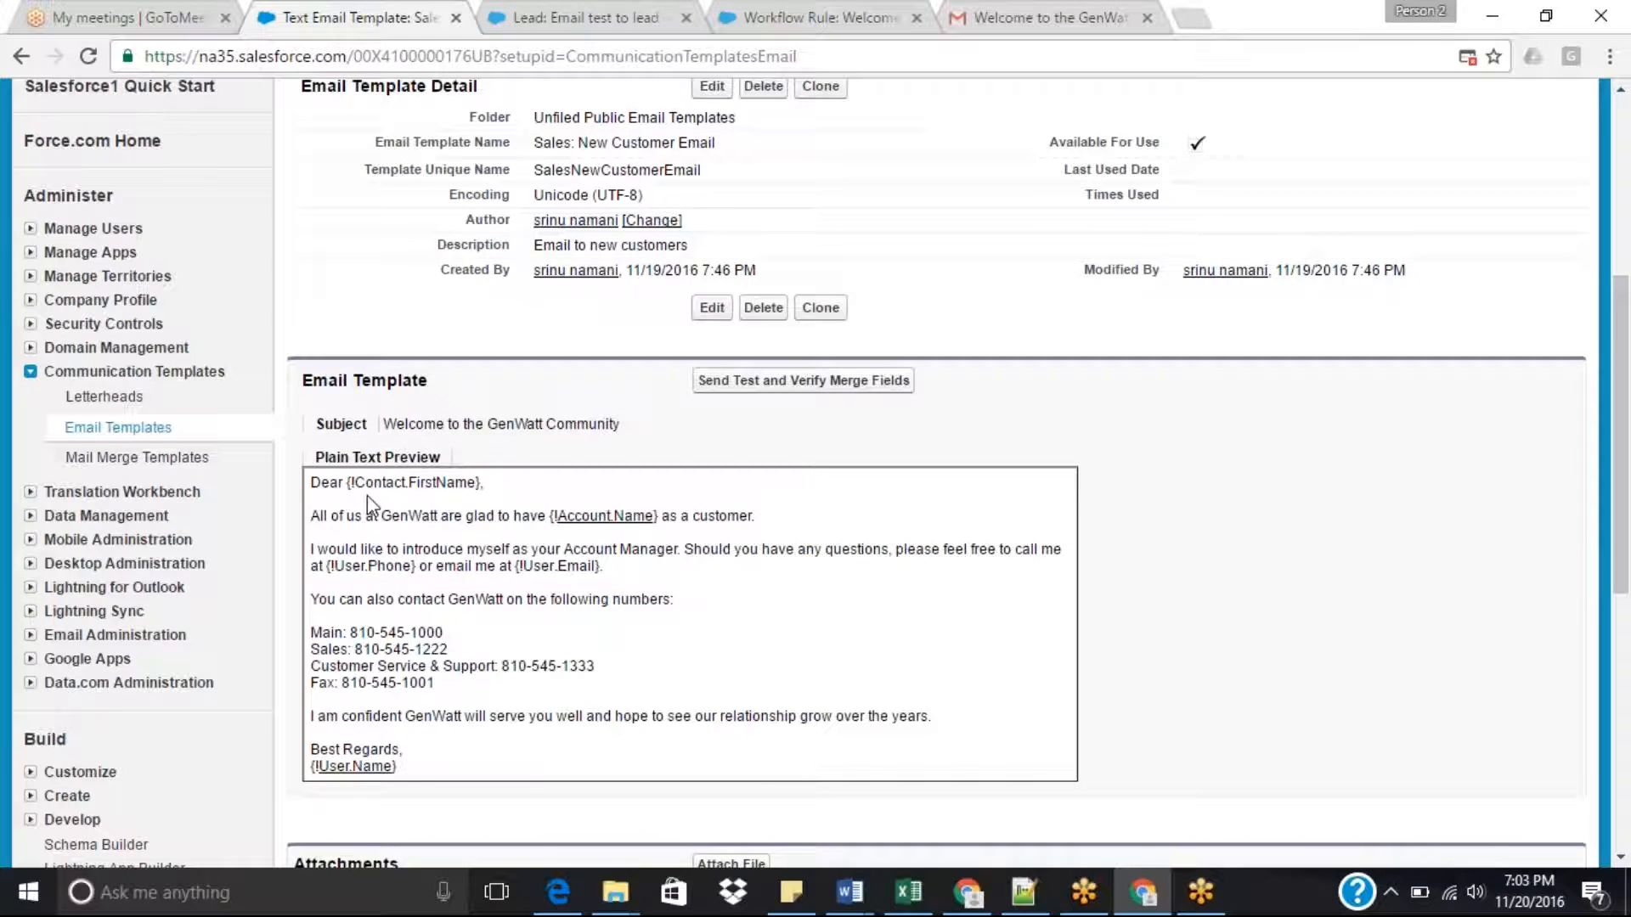
{"action": "left_click_drag", "start_coordinate": [390, 422], "coordinate": [538, 432]}
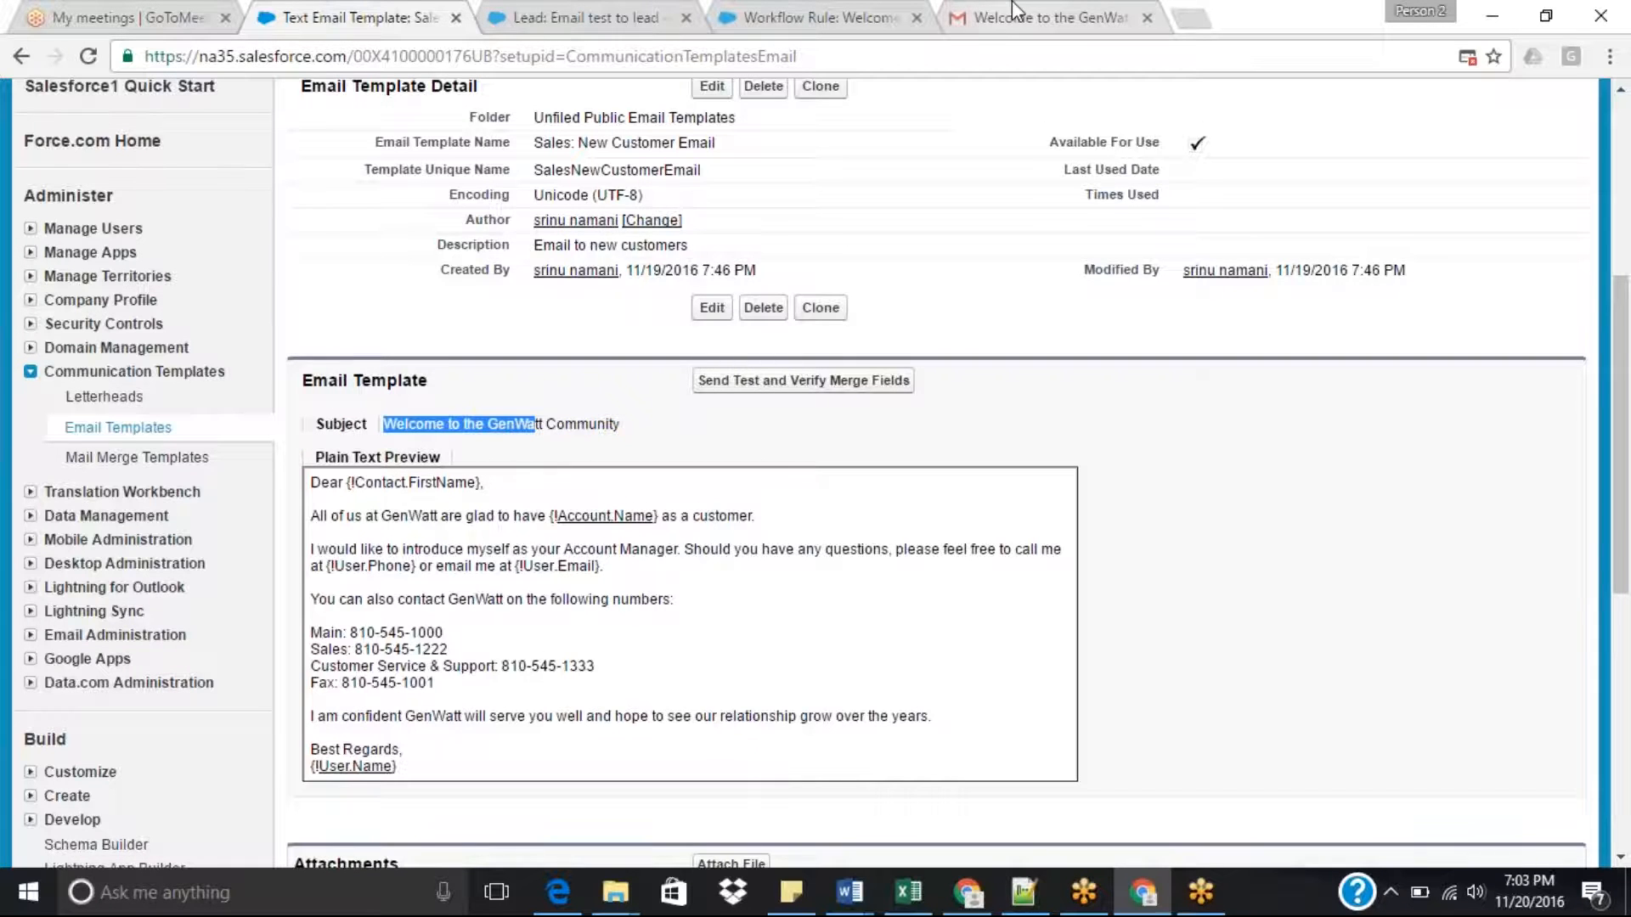
{"action": "left_click", "coordinate": [1047, 17]}
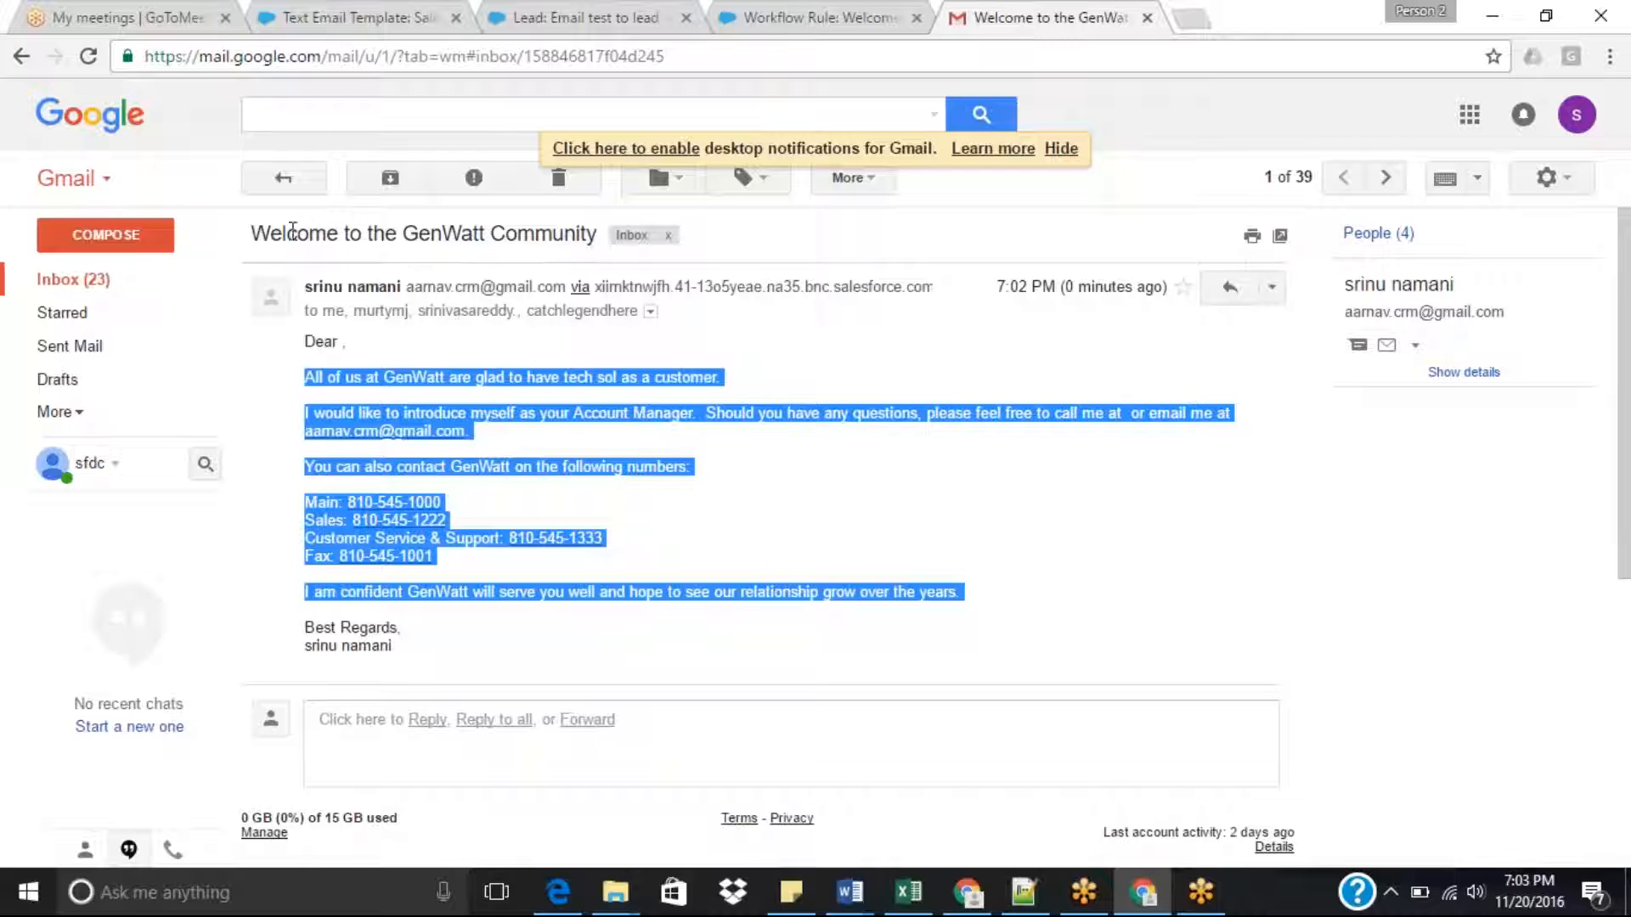
Compare the subject and account manager contact sentence in the received email with the user merge fields in the Salesforce email template.
{"action": "left_click_drag", "start_coordinate": [270, 235], "coordinate": [516, 240]}
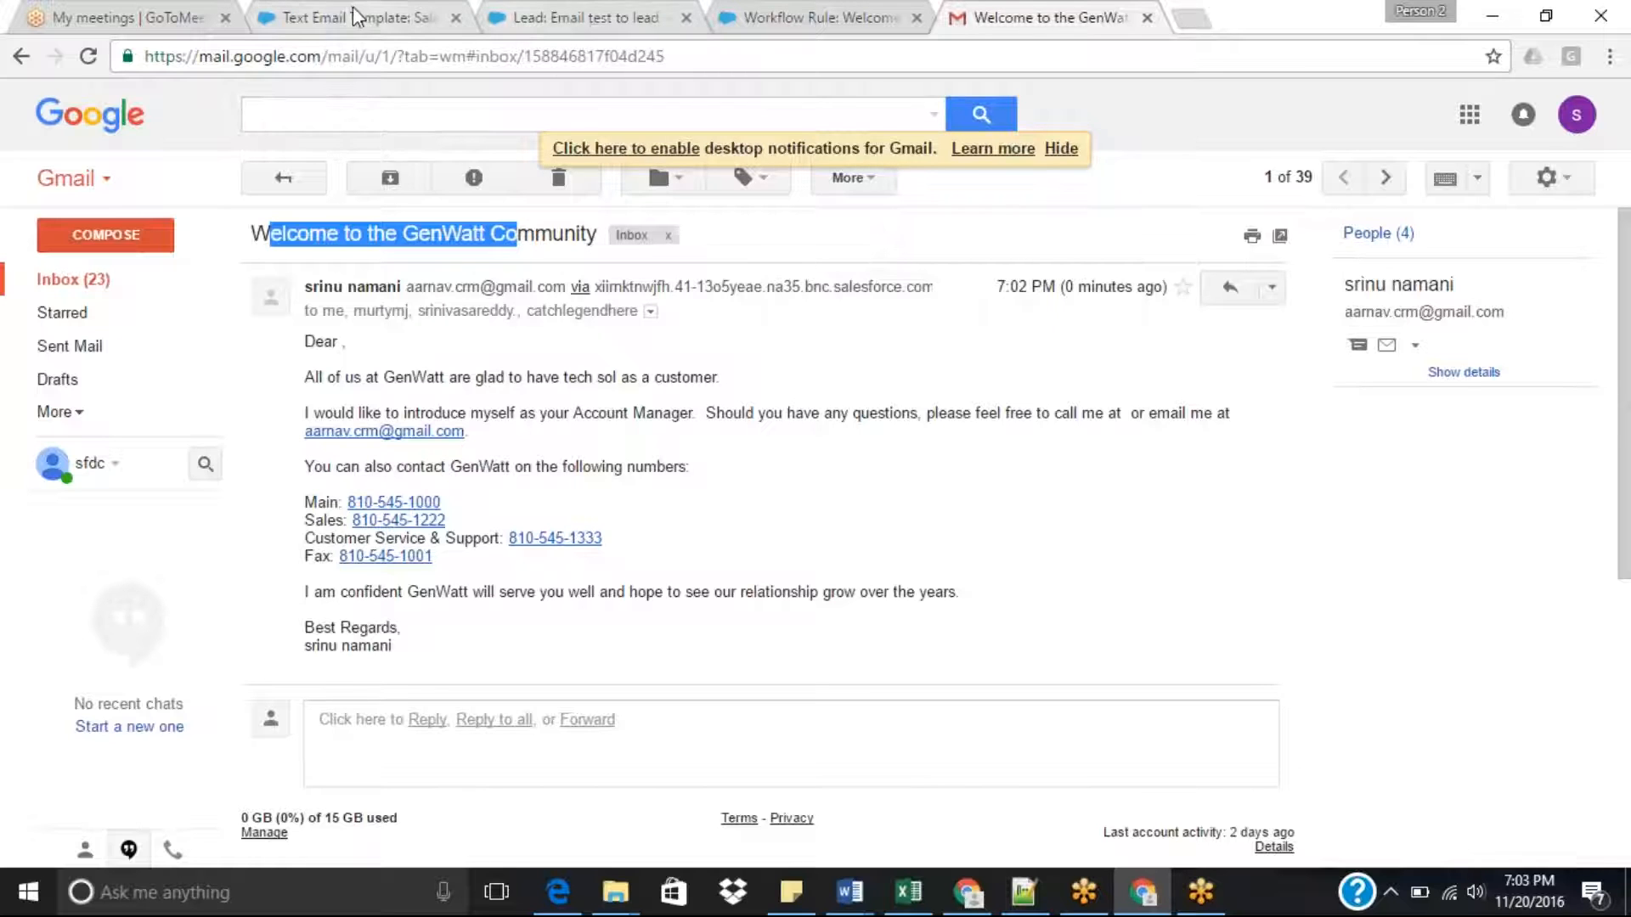
{"action": "left_click_drag", "start_coordinate": [471, 433], "coordinate": [305, 421]}
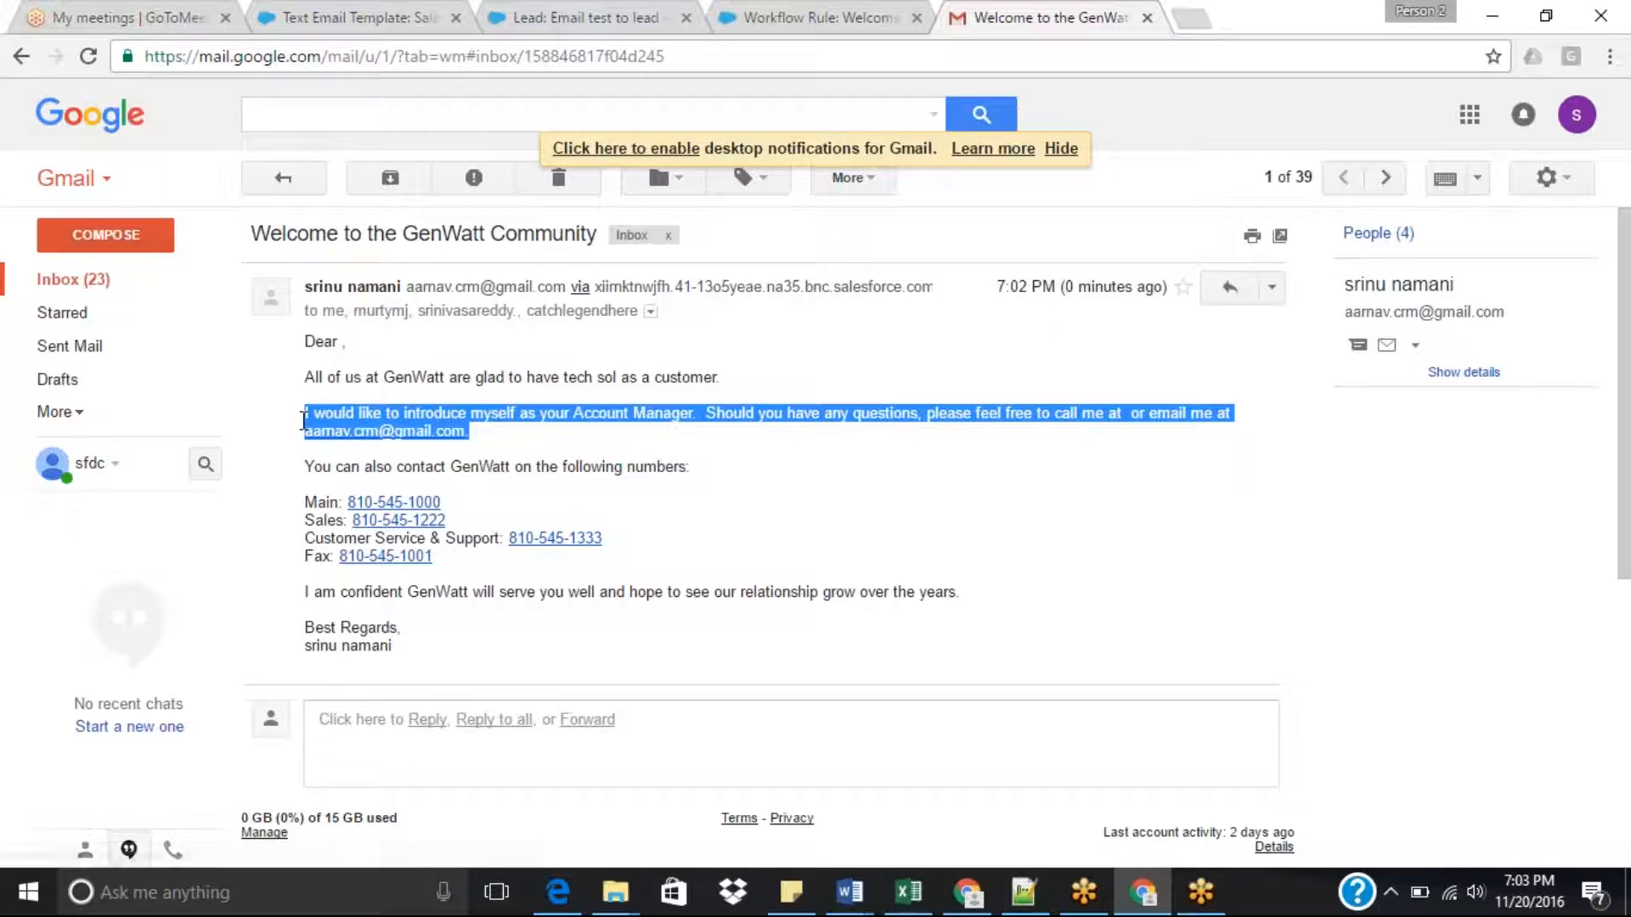
{"action": "left_click", "coordinate": [306, 422]}
{"action": "left_click_drag", "start_coordinate": [470, 435], "coordinate": [303, 438]}
{"action": "left_click", "coordinate": [302, 438]}
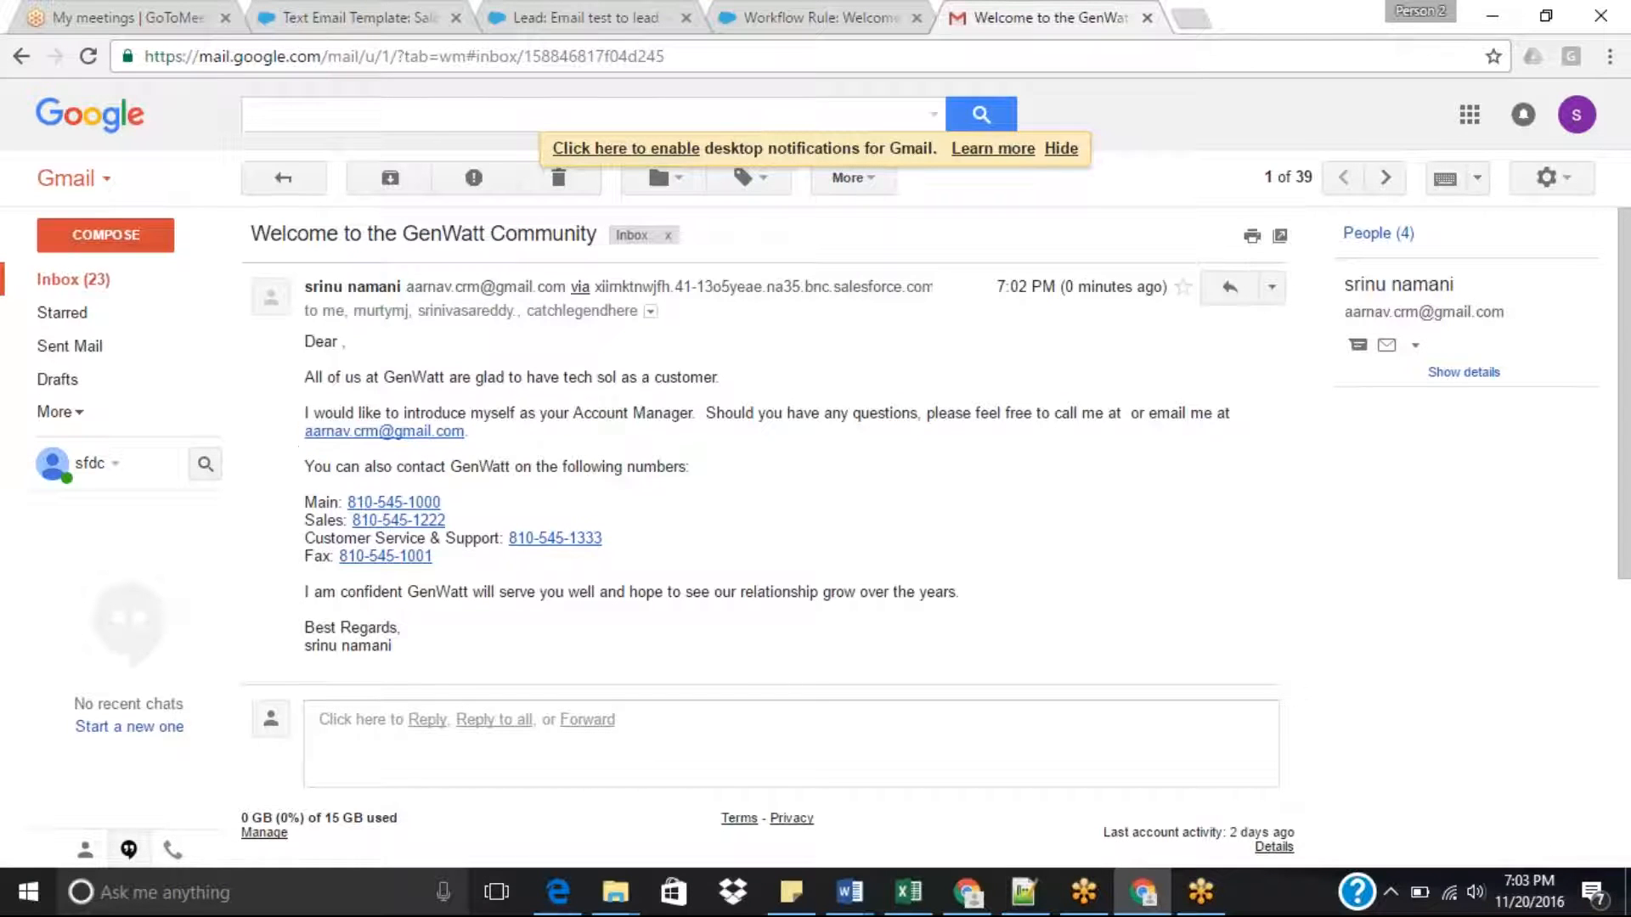
{"action": "left_click_drag", "start_coordinate": [470, 433], "coordinate": [303, 432]}
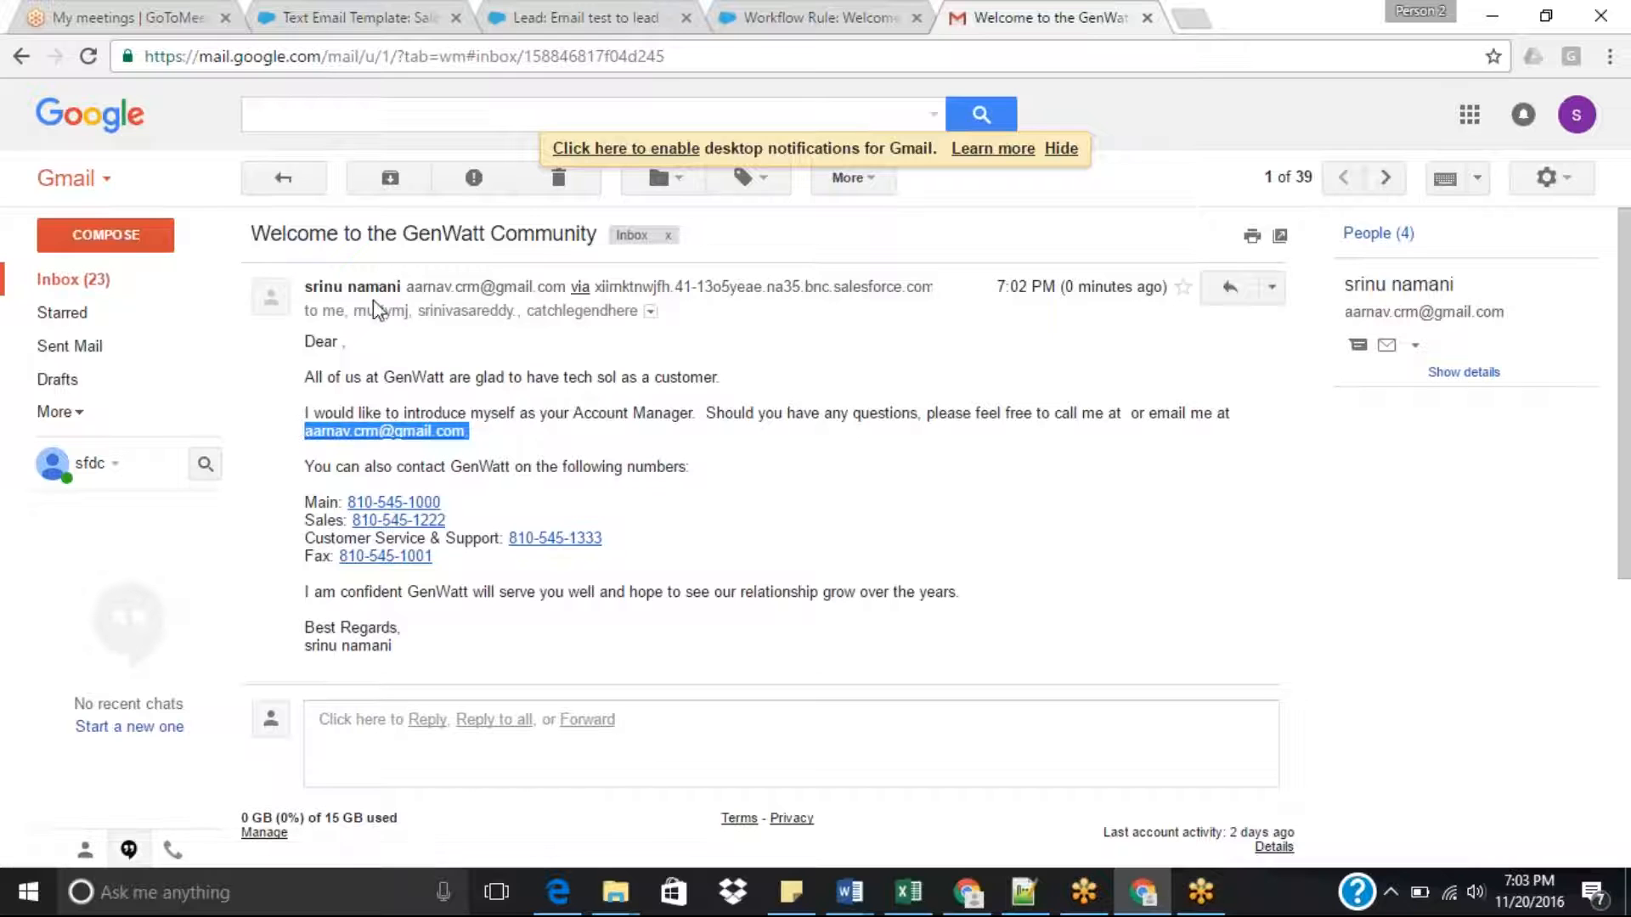
{"action": "left_click", "coordinate": [418, 5]}
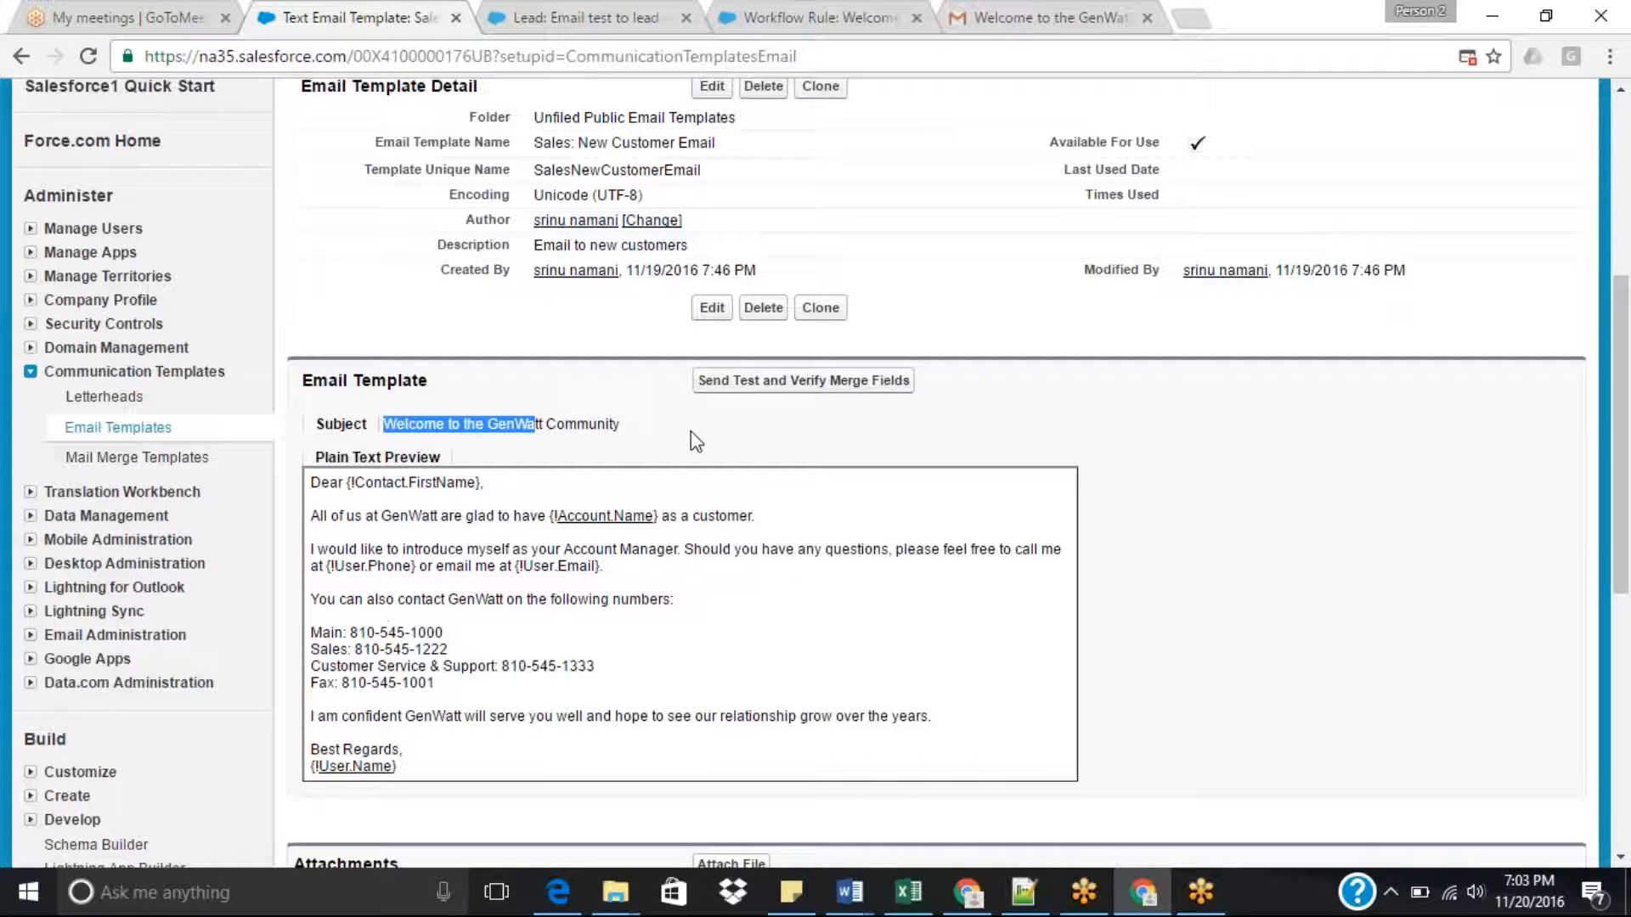
{"action": "double_click", "coordinate": [574, 567]}
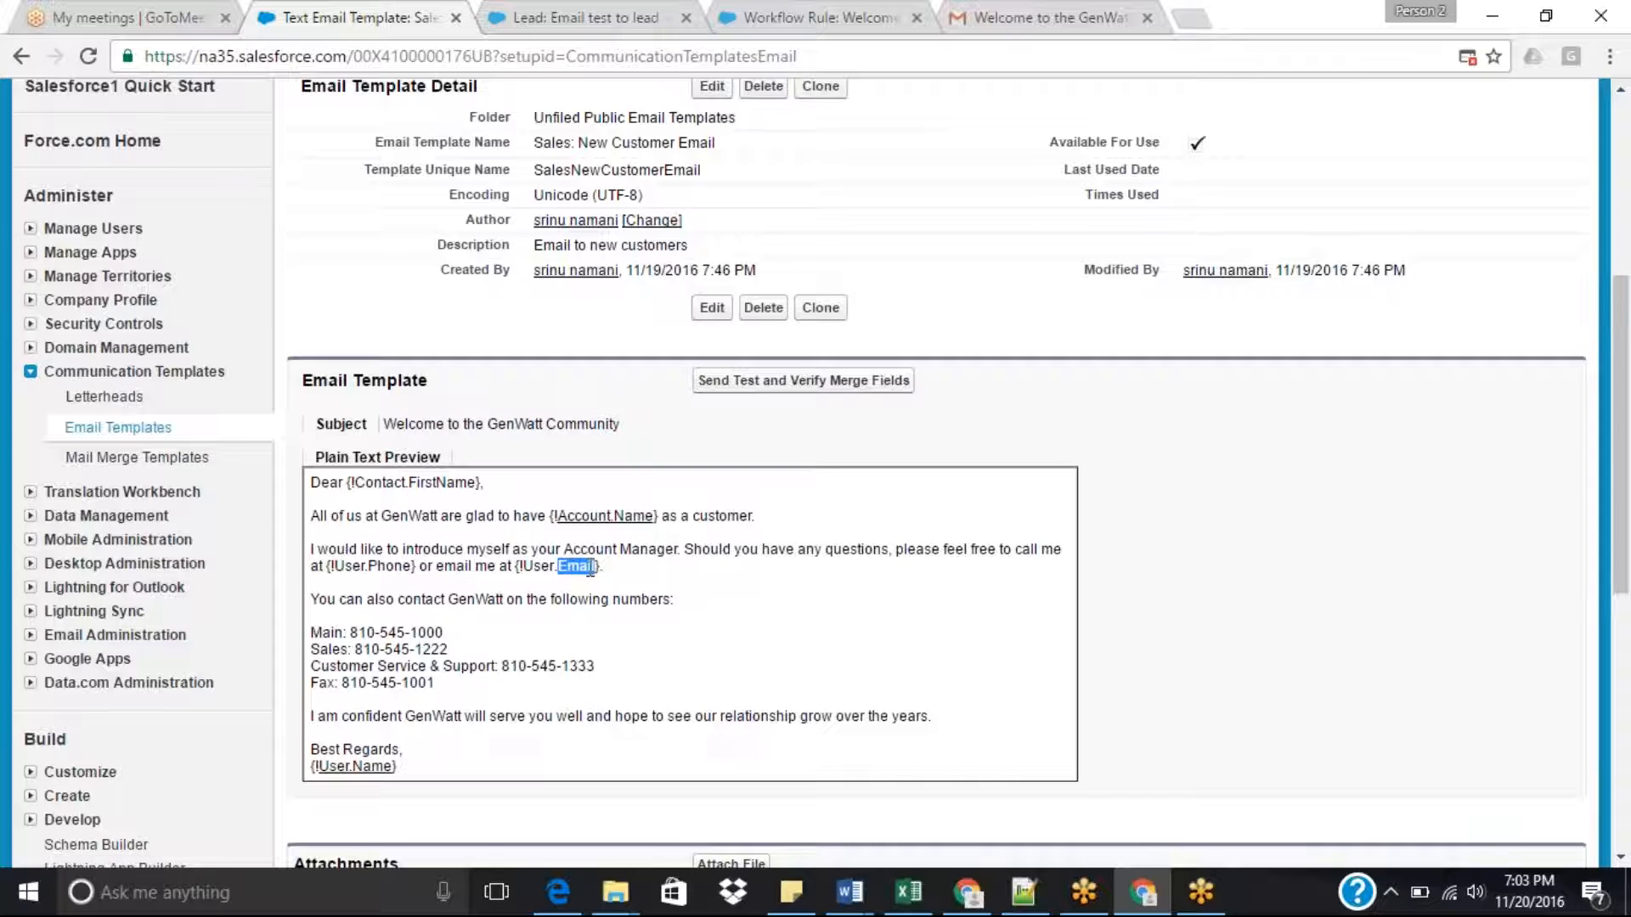
{"action": "left_click_drag", "start_coordinate": [1625, 494], "coordinate": [1627, 535]}
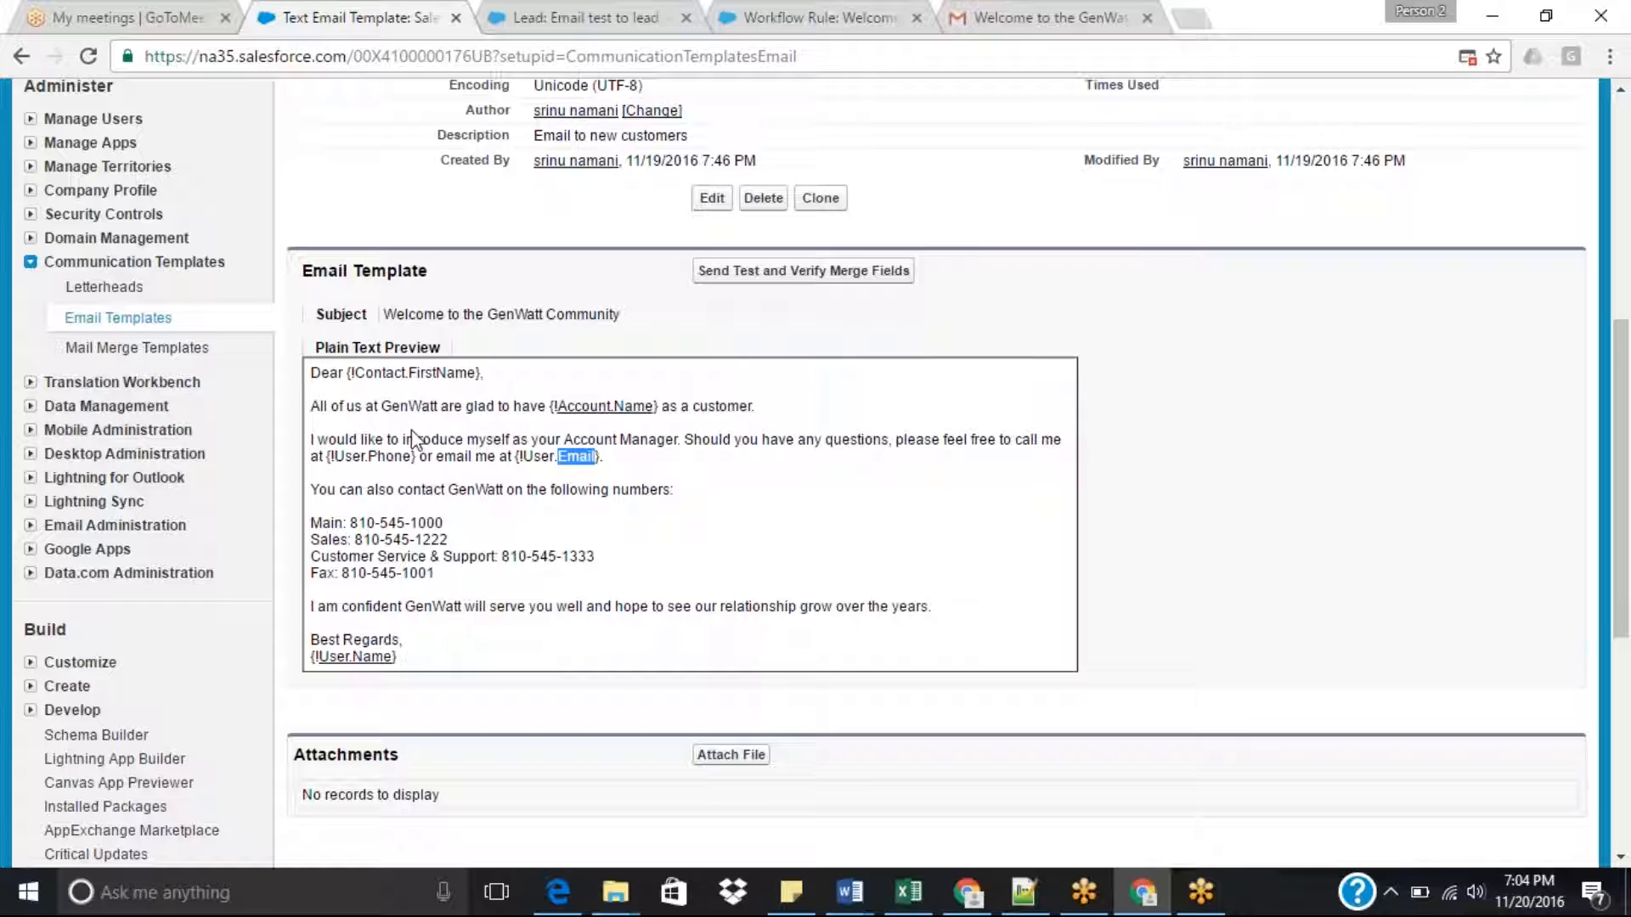
{"action": "left_click_drag", "start_coordinate": [1623, 447], "coordinate": [1626, 407]}
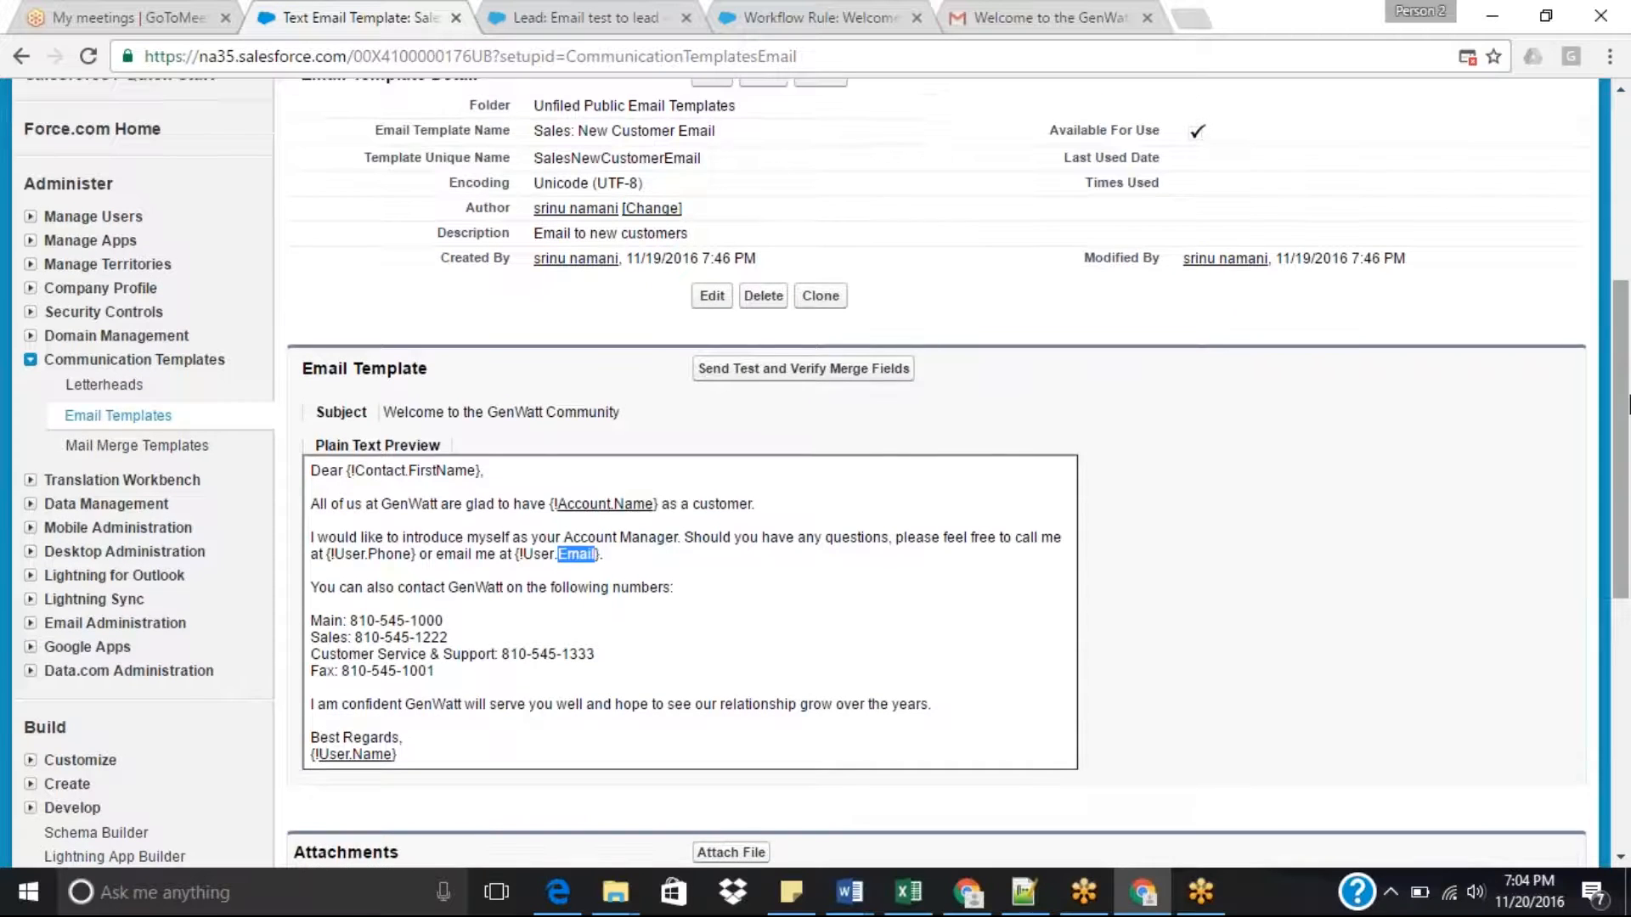
Compare the template's "Dear {!Contact.FirstName}" greeting with the greeting line of the received email in Gmail.
{"action": "double_click", "coordinate": [390, 470]}
{"action": "double_click", "coordinate": [457, 473]}
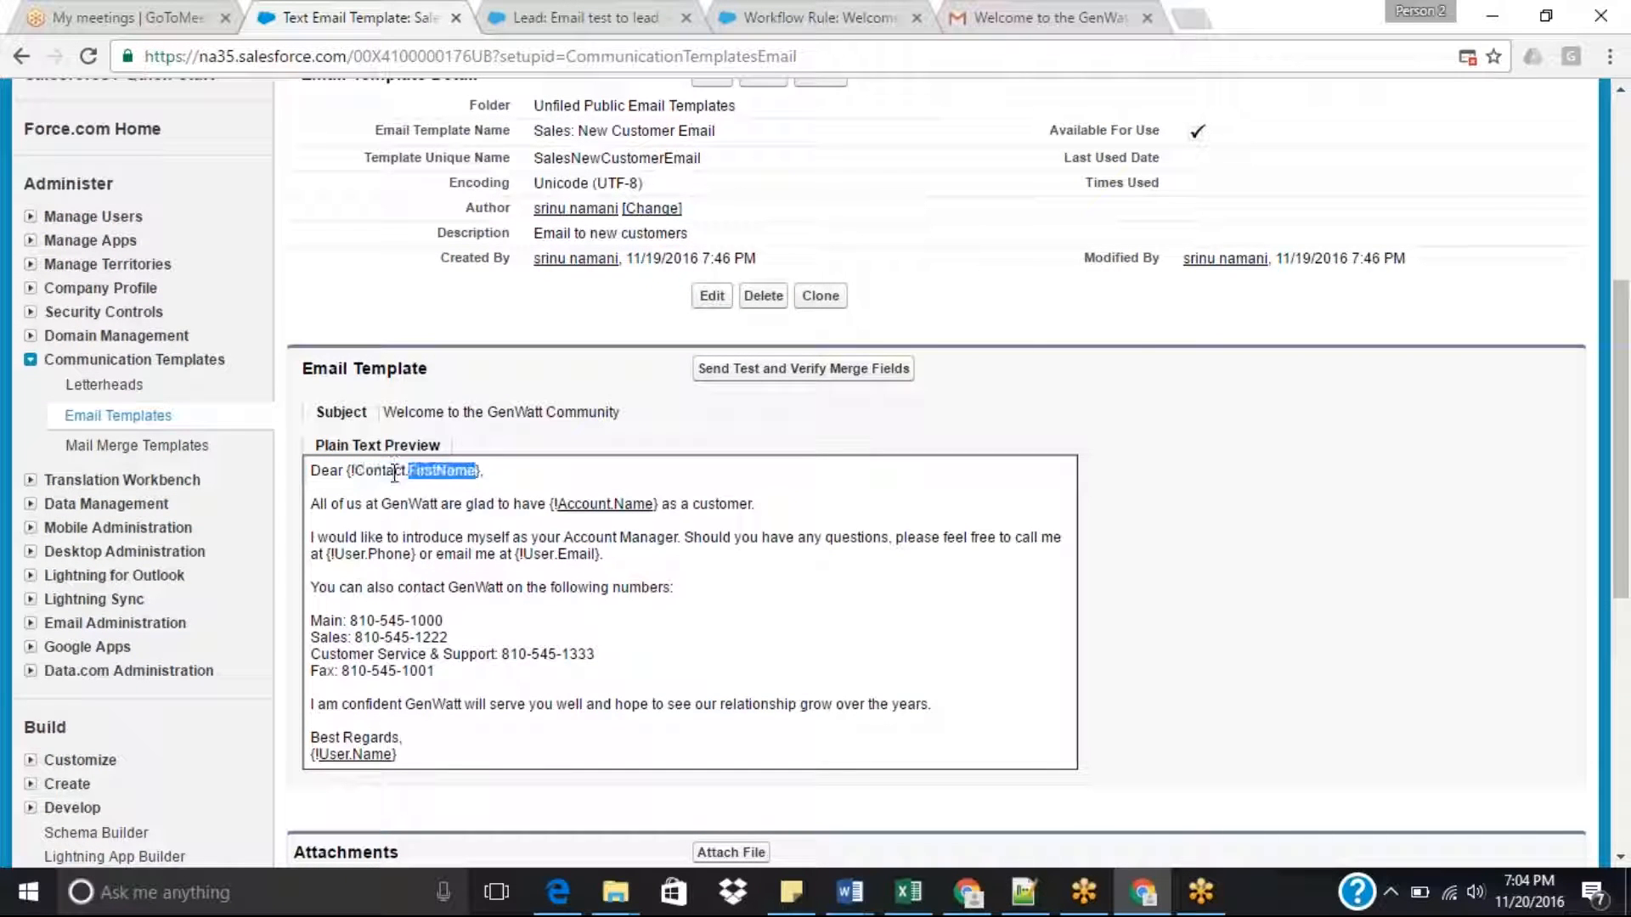
{"action": "left_click_drag", "start_coordinate": [312, 471], "coordinate": [497, 471]}
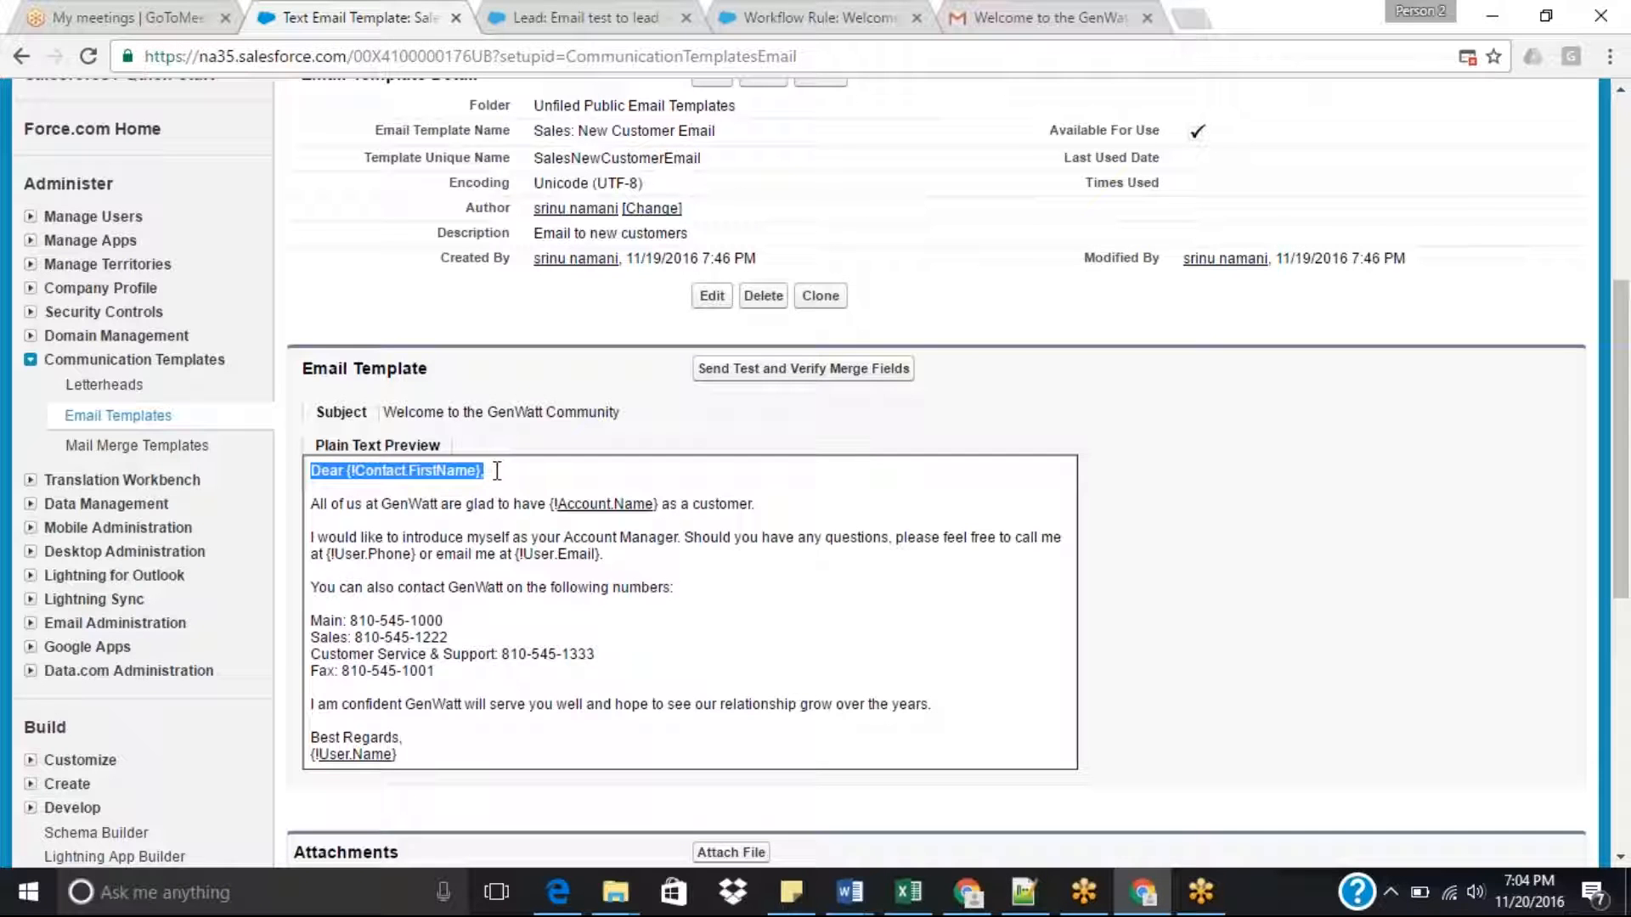
{"action": "left_click", "coordinate": [1045, 17]}
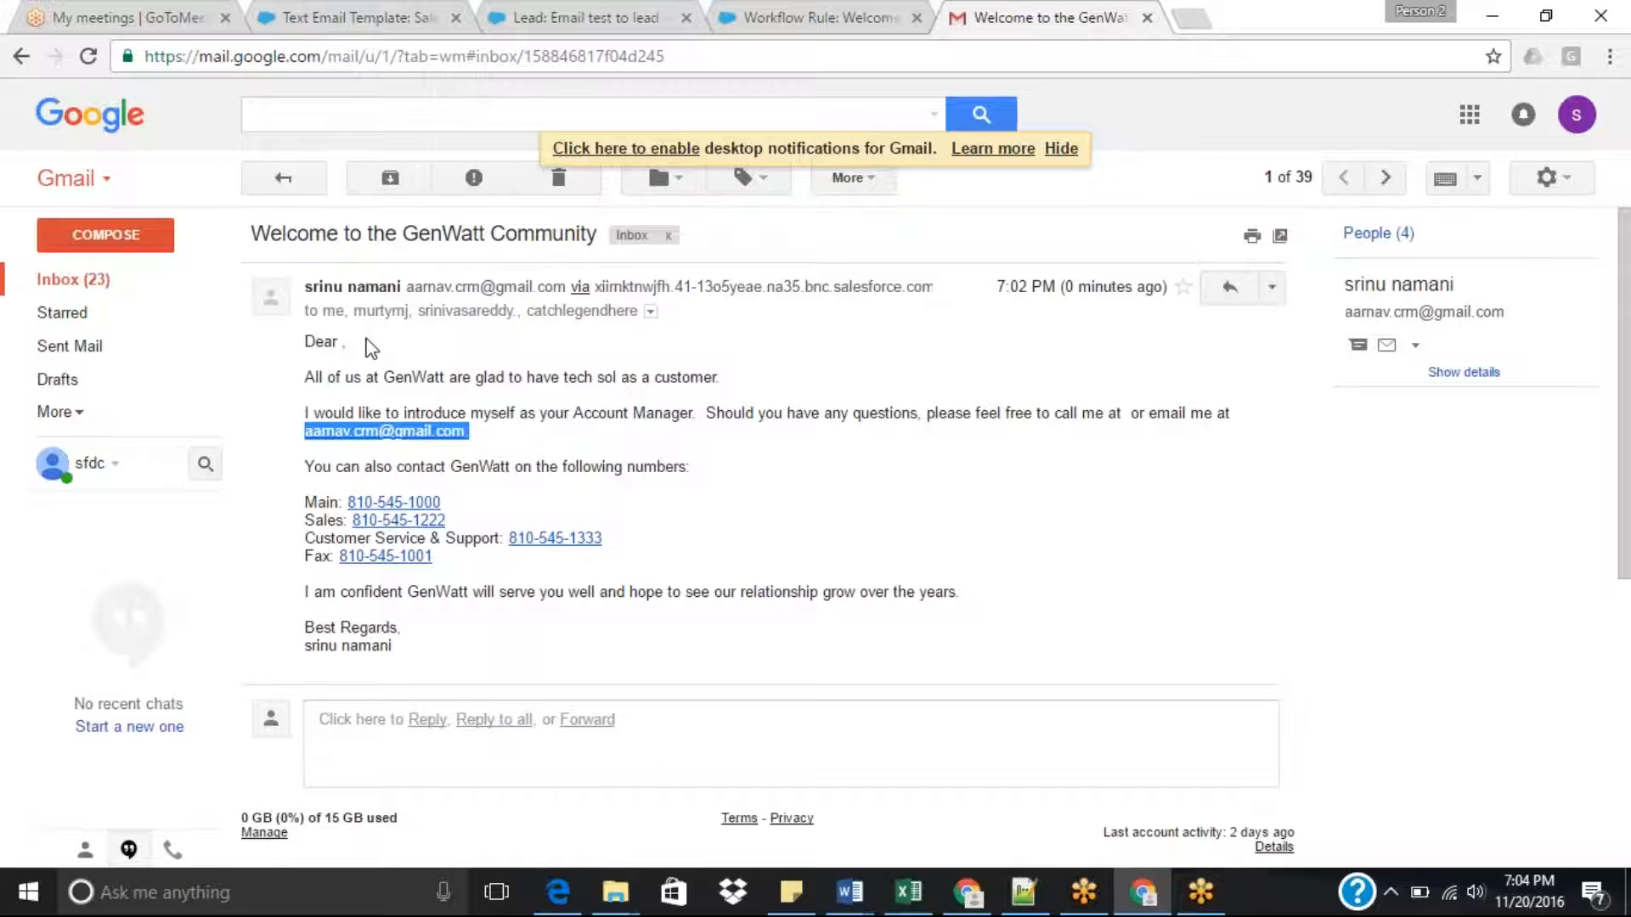
{"action": "left_click", "coordinate": [615, 5]}
{"action": "left_click", "coordinate": [374, 16]}
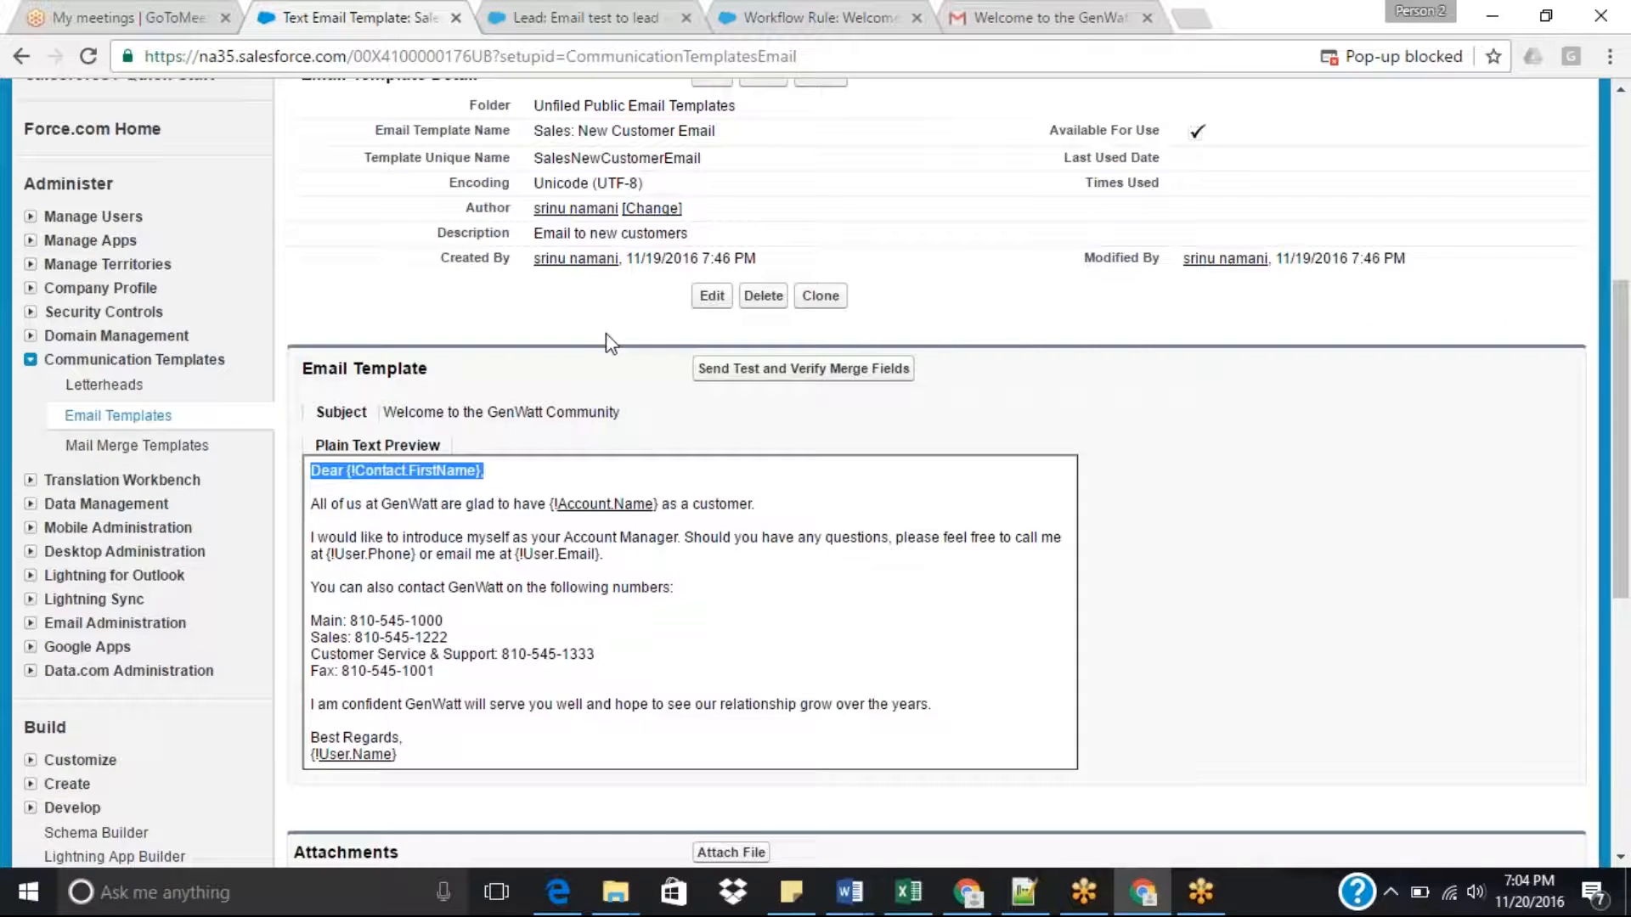
Open the Sales: New Customer Email template for editing and change its subject to "Welcome to My Training".
{"action": "left_click", "coordinate": [712, 297]}
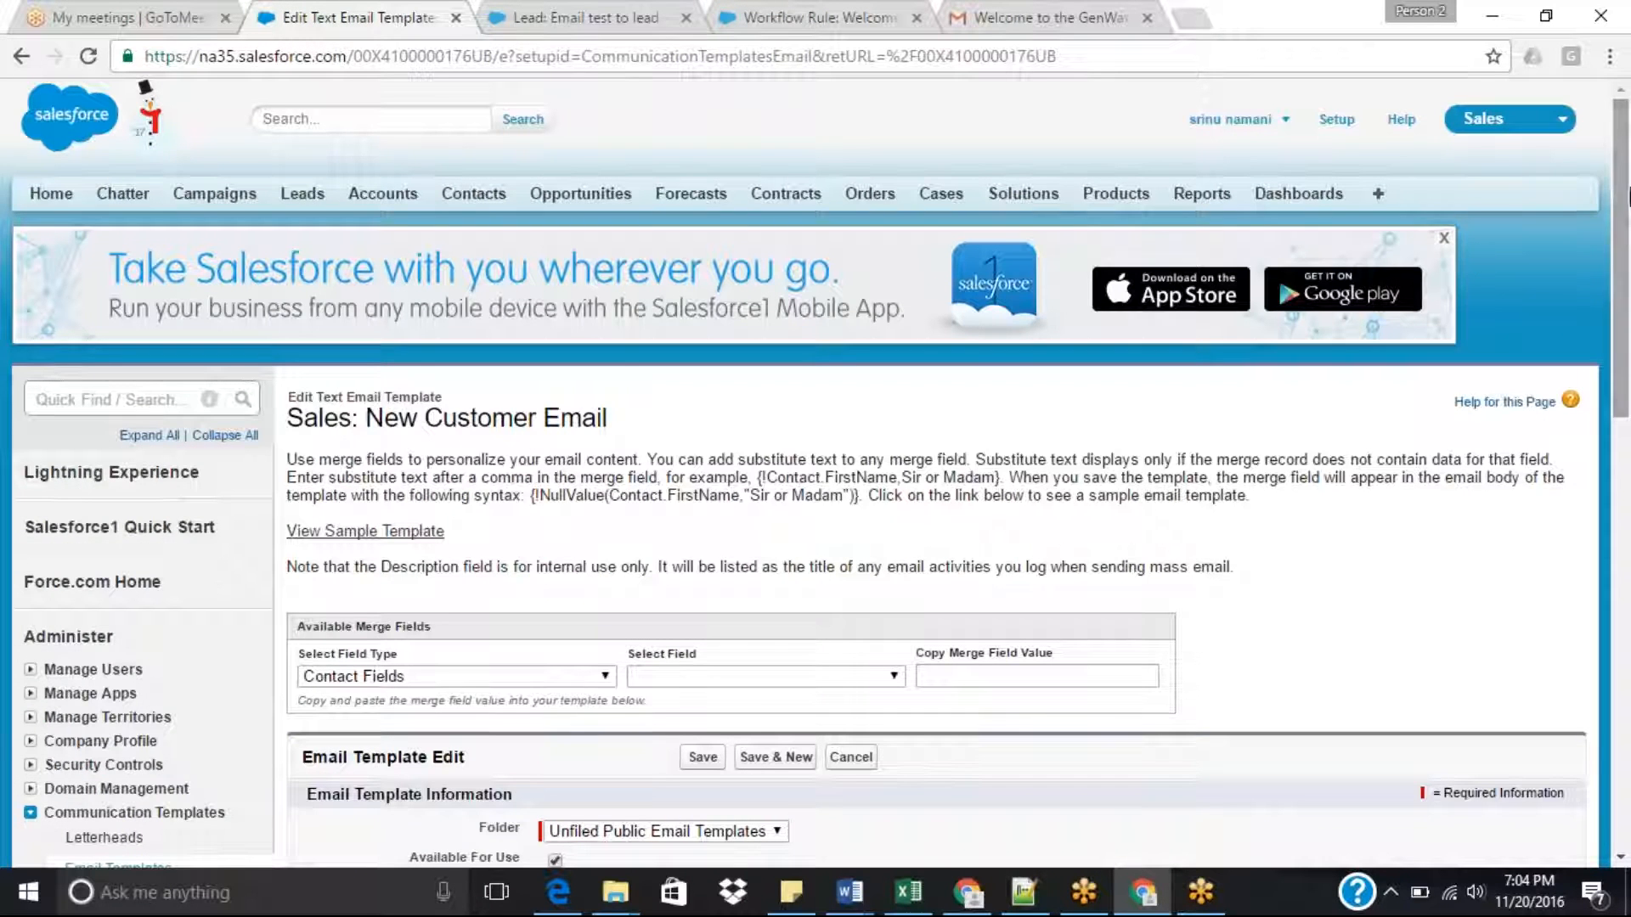
{"action": "scroll", "coordinate": [1627, 233], "scroll_direction": "down", "scroll_amount": 5}
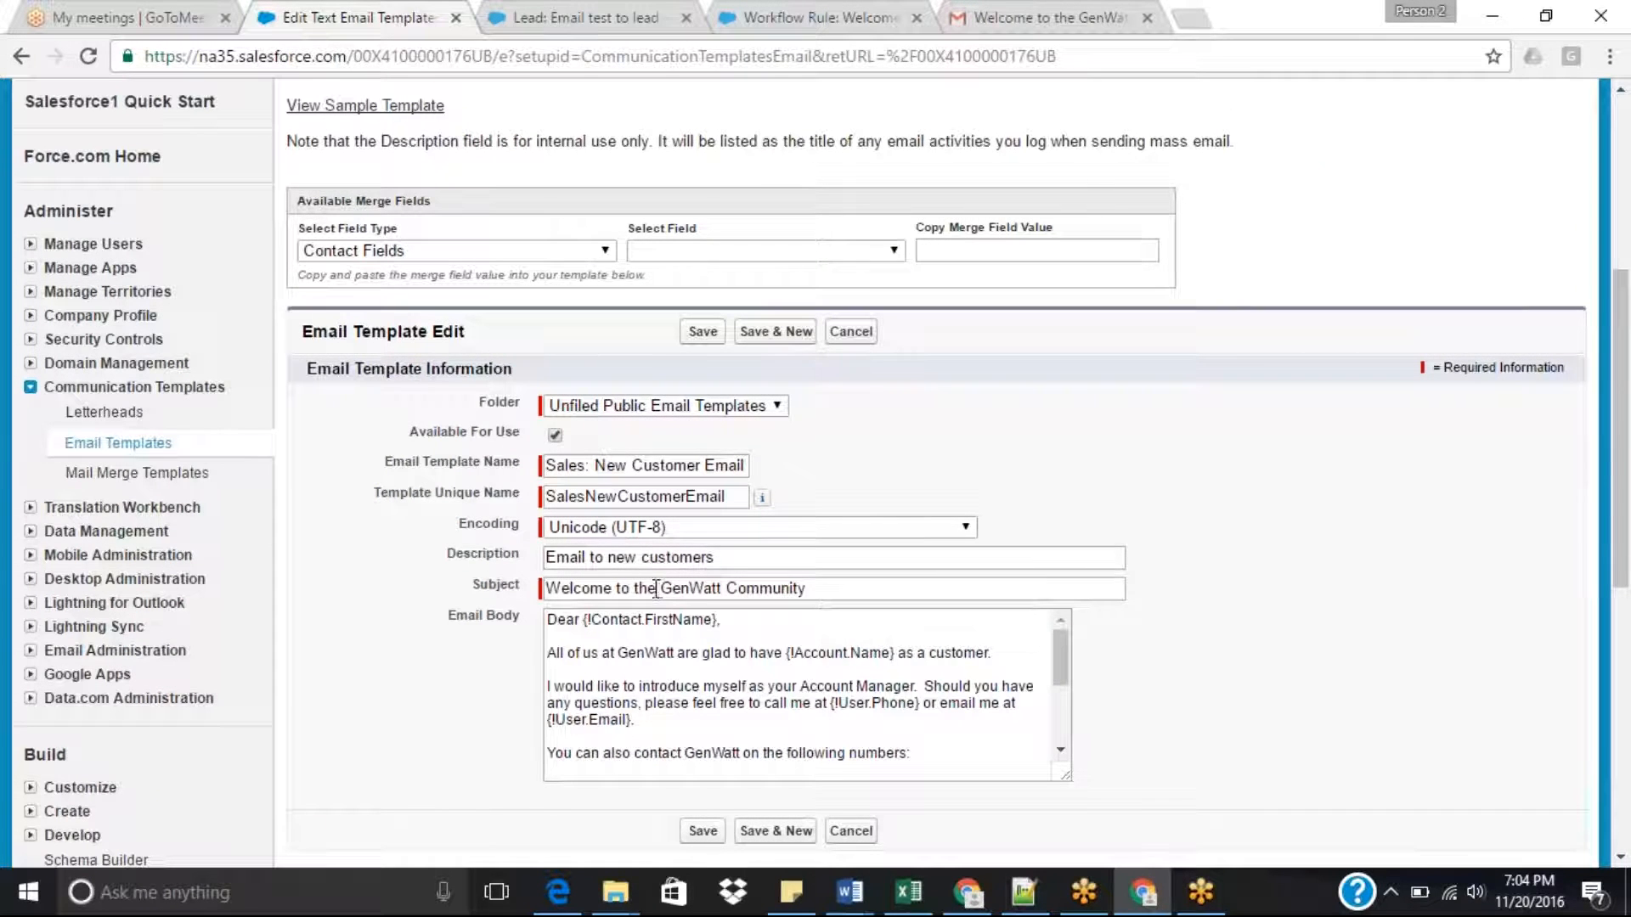
{"action": "left_click_drag", "start_coordinate": [634, 588], "coordinate": [1017, 521]}
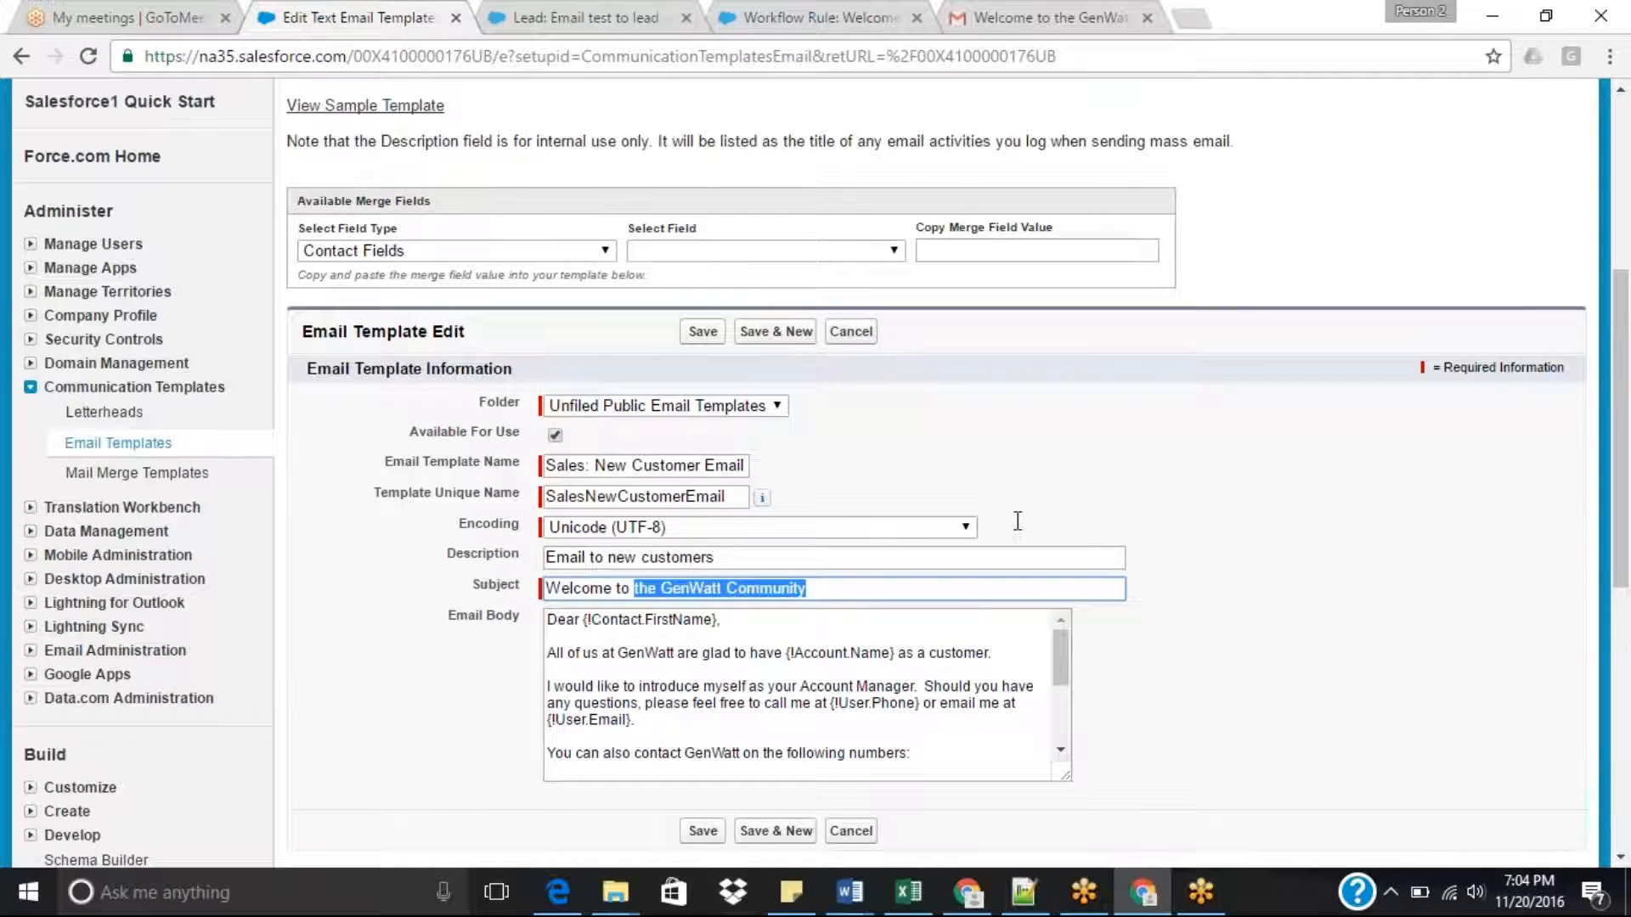
{"action": "type", "text": "My Traini"}
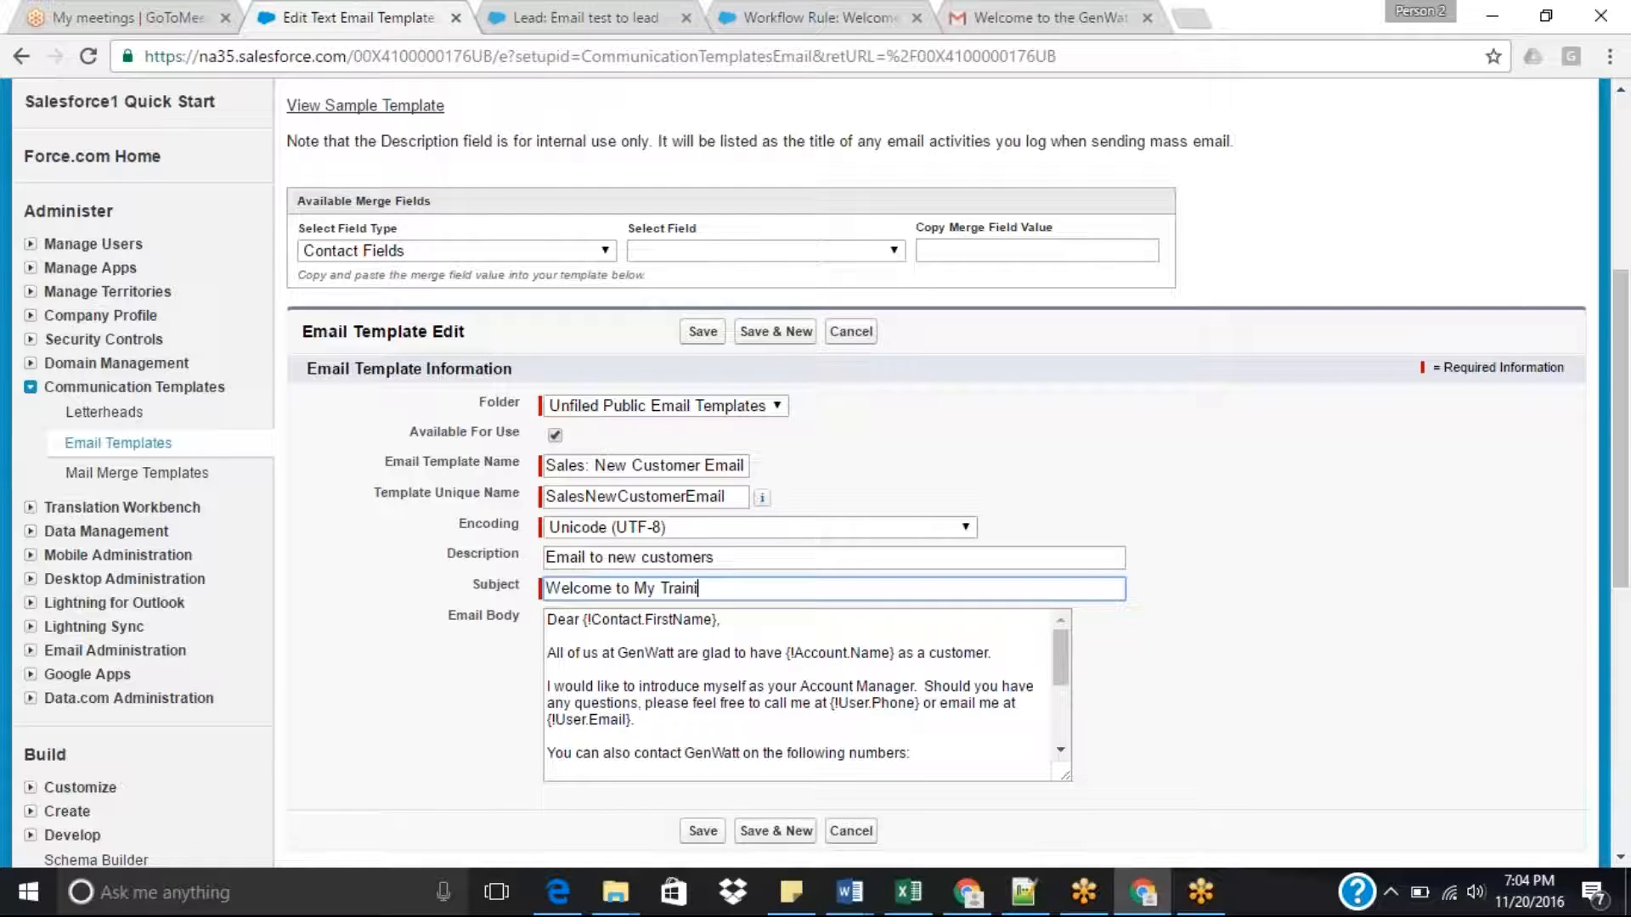
{"action": "type", "text": "ng"}
Check the name field on the lead record, and change the greeting's merge field in the template body to {!Lead.Name}.
{"action": "left_click", "coordinate": [620, 15]}
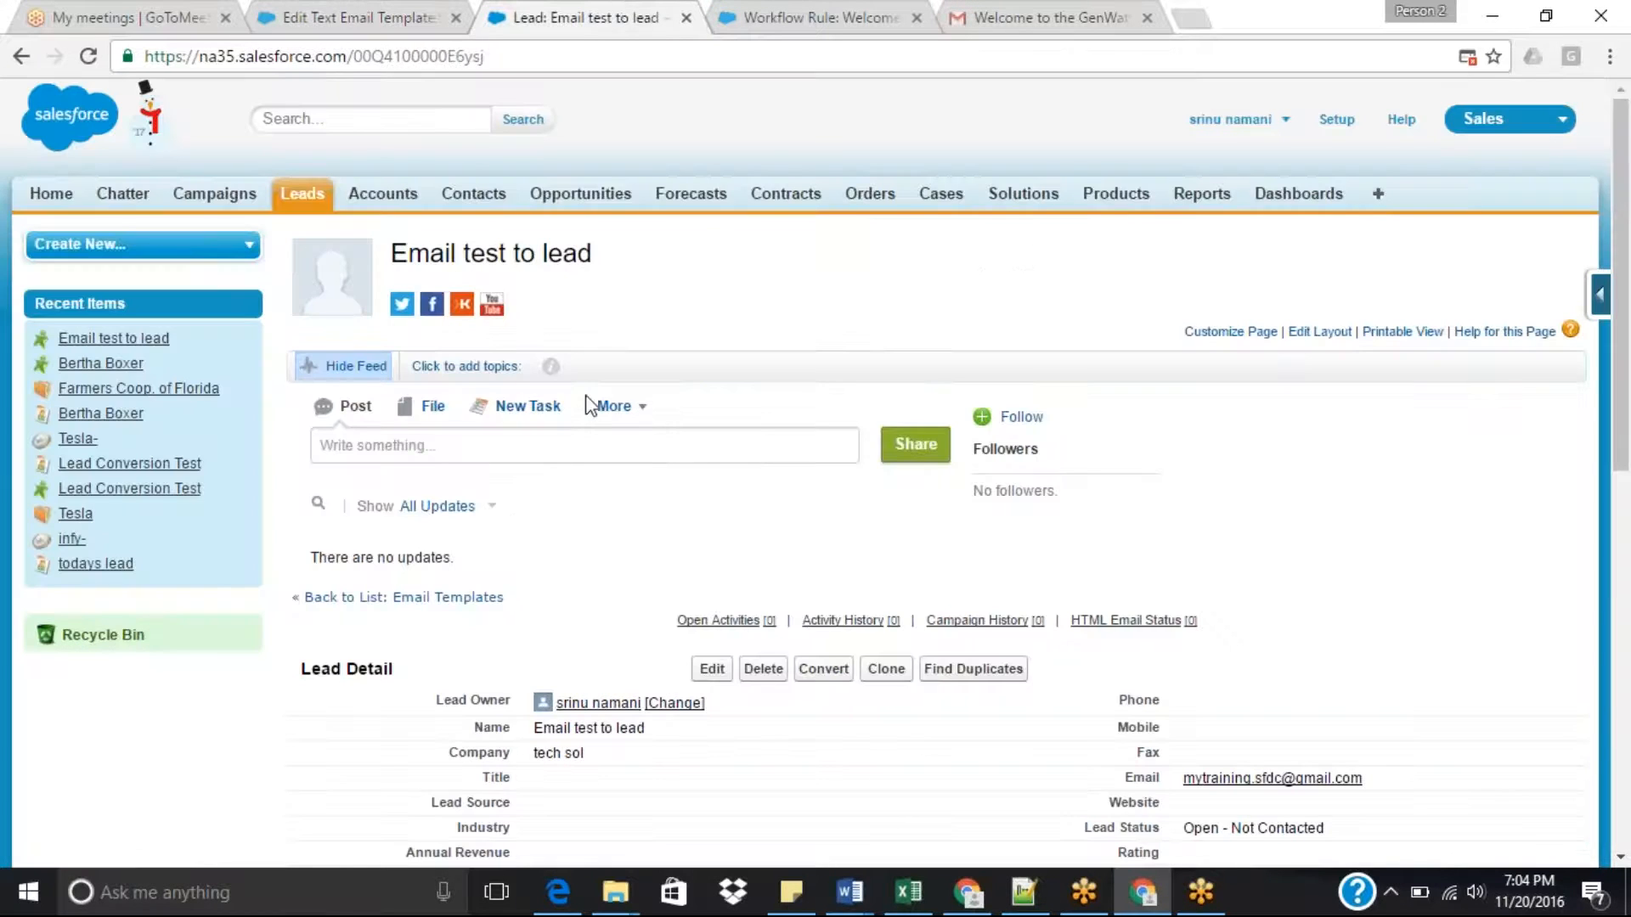
{"action": "double_click", "coordinate": [493, 727]}
{"action": "left_click", "coordinate": [329, 16]}
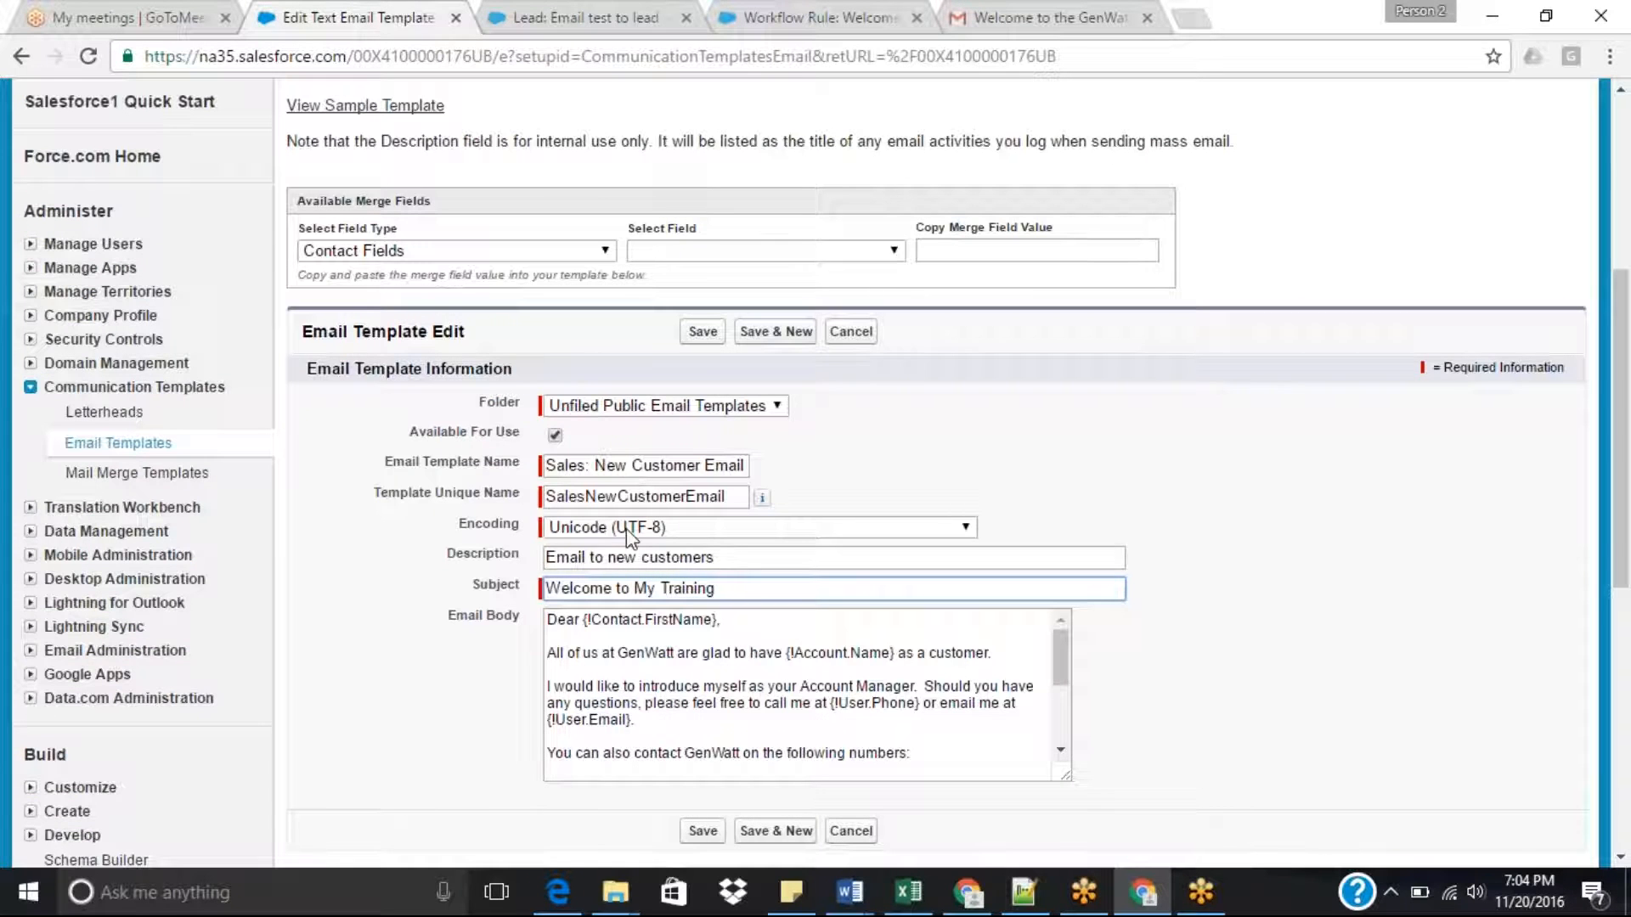
{"action": "double_click", "coordinate": [614, 622]}
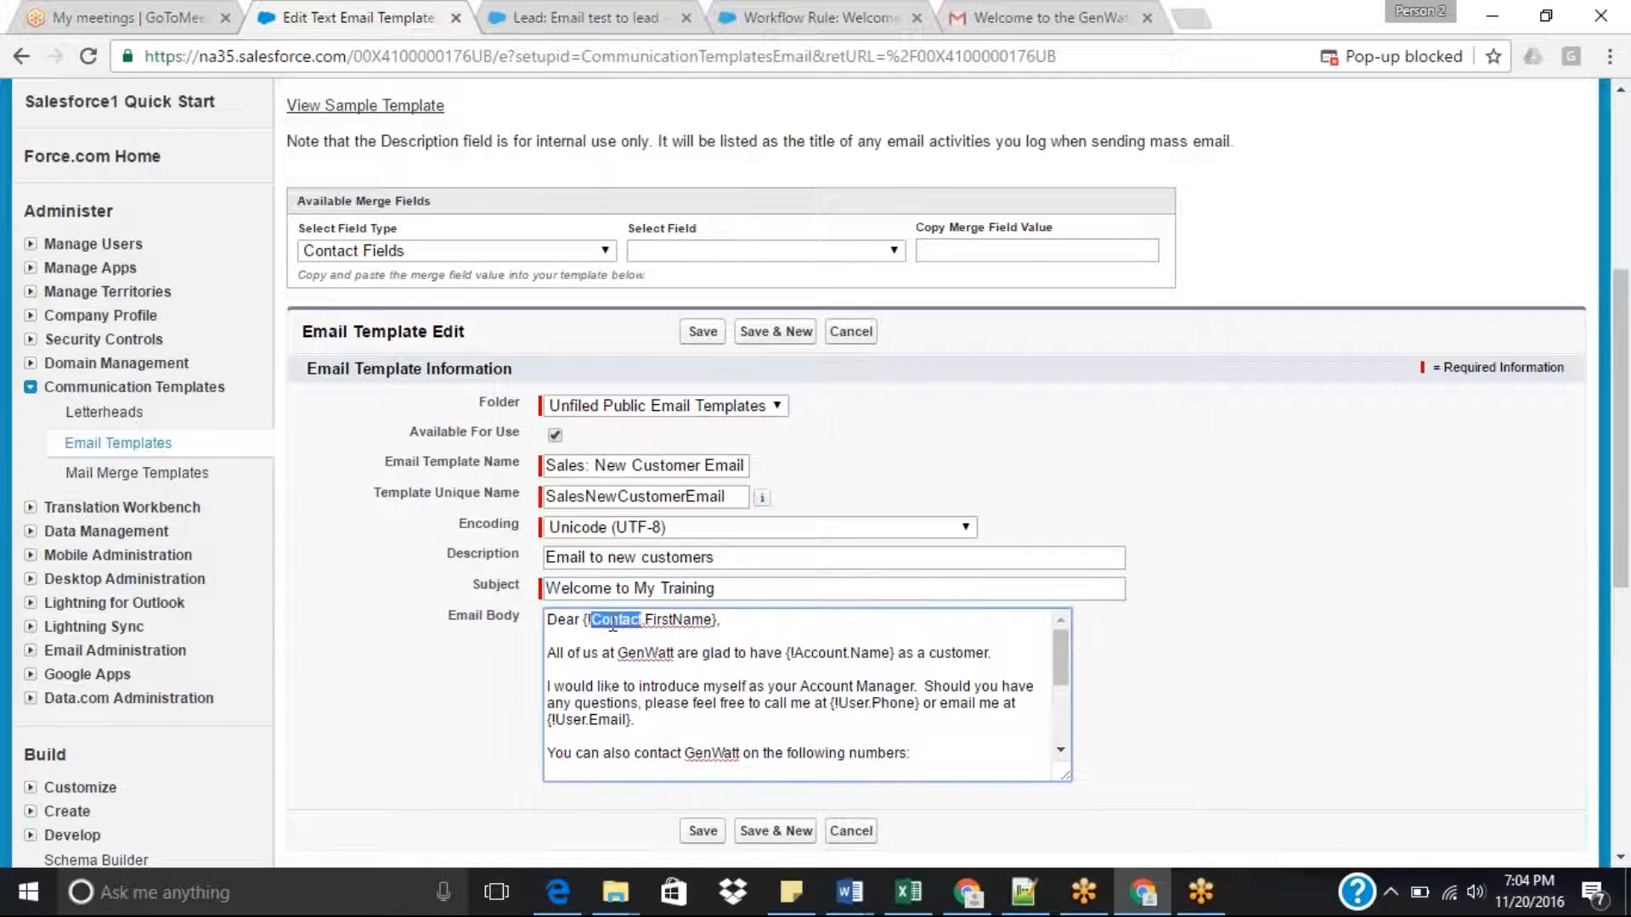
{"action": "type", "text": "Lead"}
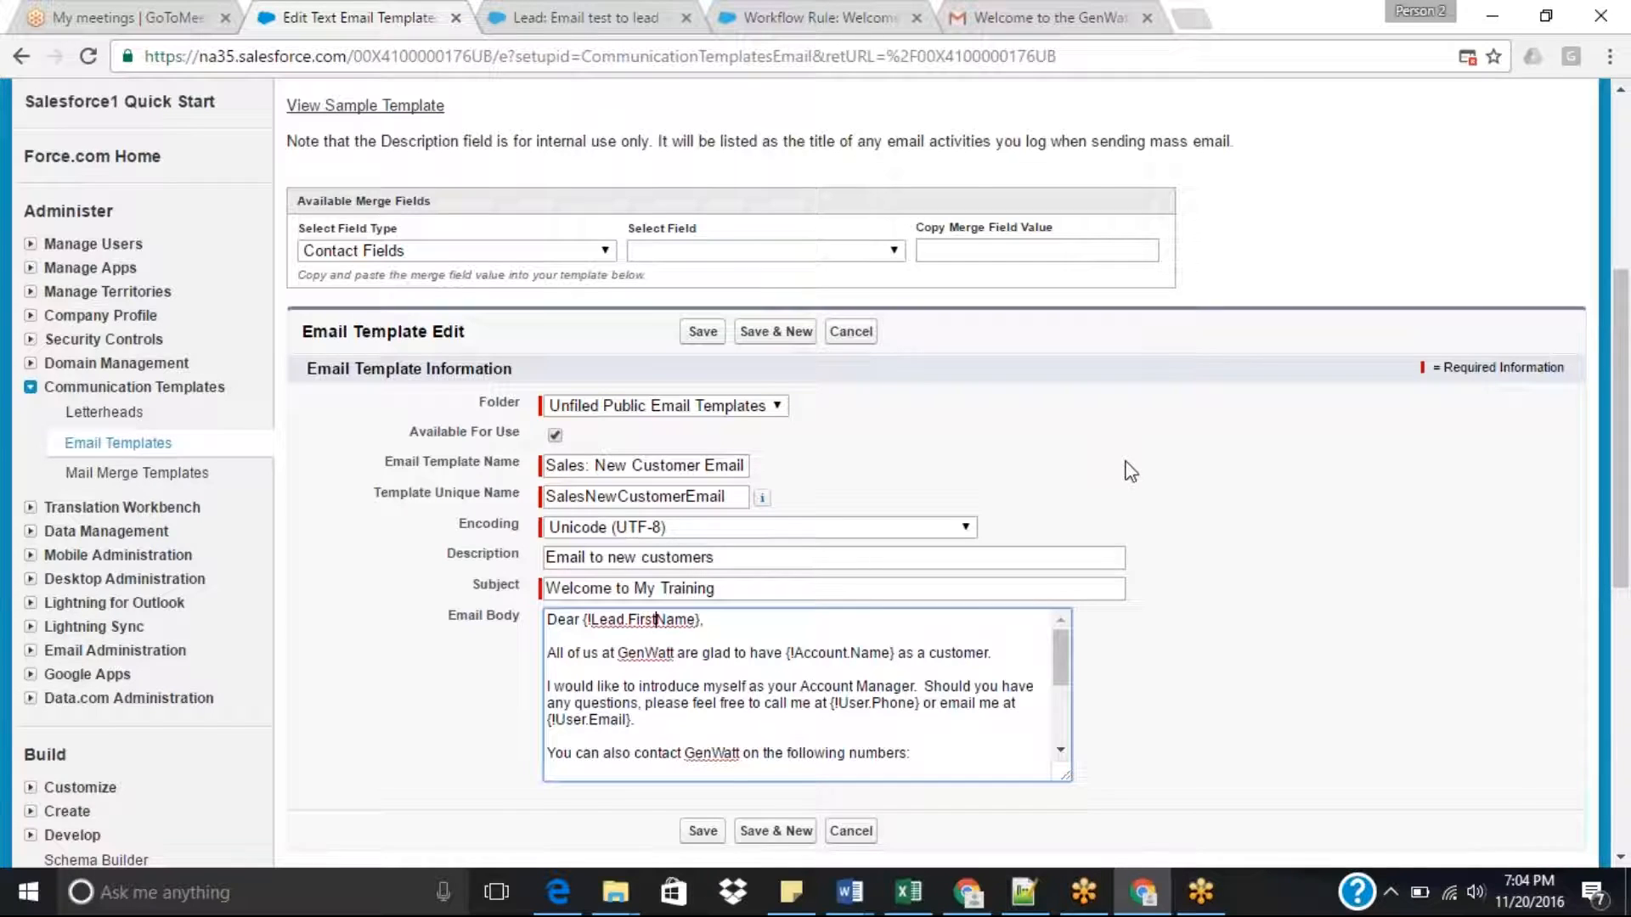
{"action": "key", "text": "Delete"}
{"action": "key", "text": "Delete"}
{"action": "key", "text": "Delete"}
{"action": "key", "text": "Delete"}
{"action": "key", "text": "Delete"}
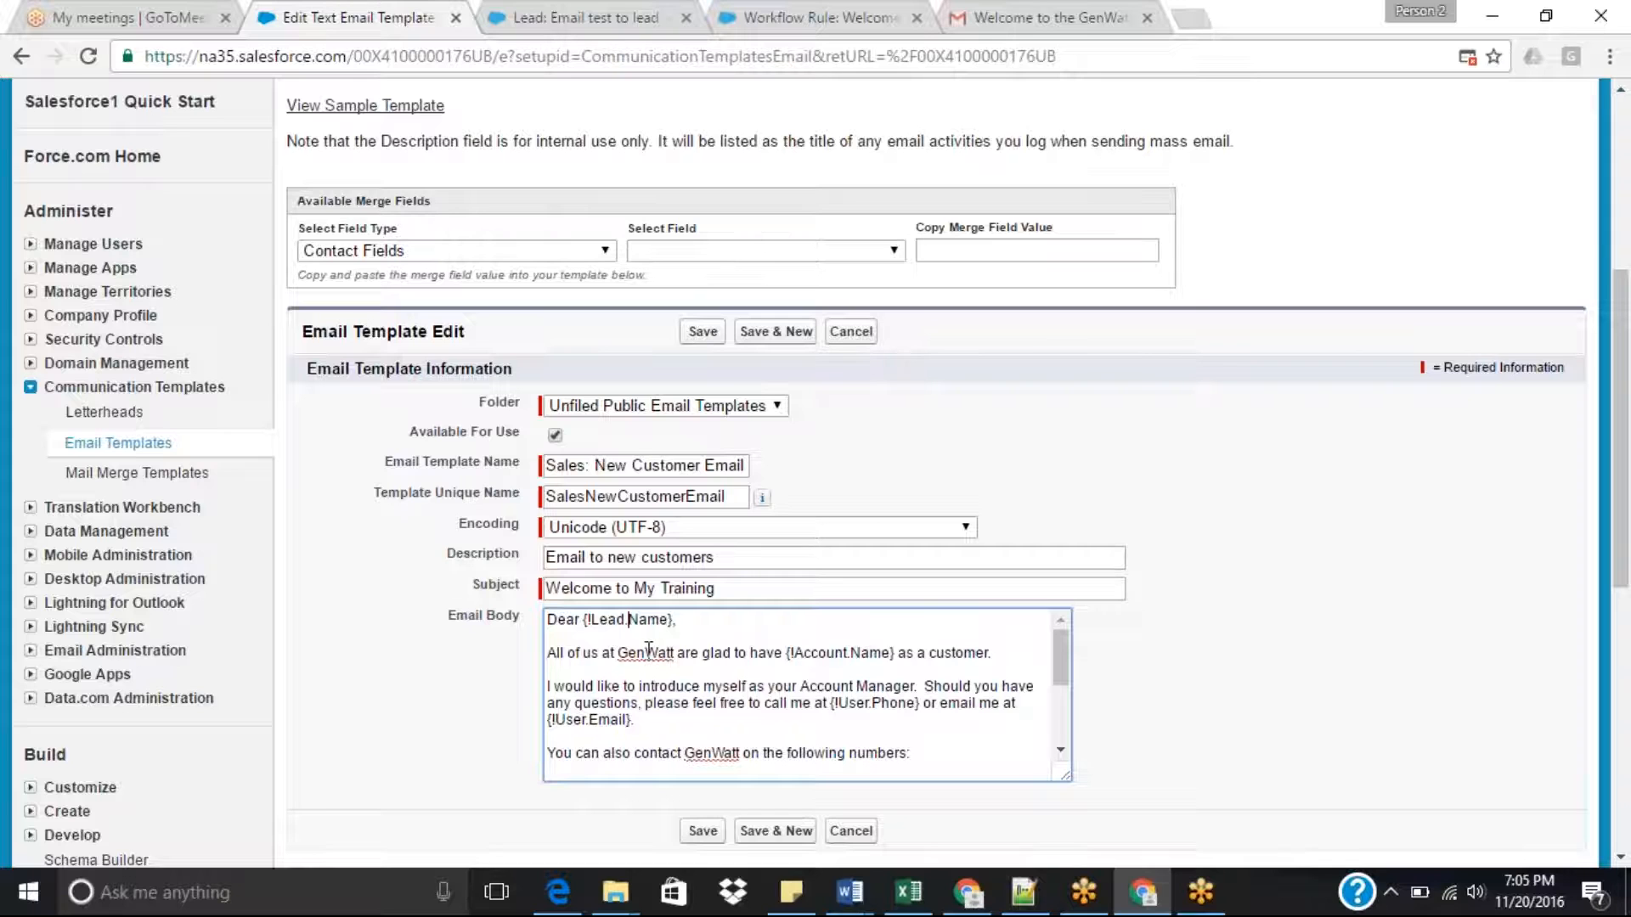
In the first body sentence, replace the company name with "MyTraining" and the account merge field with {!Lead.Name}.
{"action": "double_click", "coordinate": [643, 654]}
{"action": "type", "text": "My"}
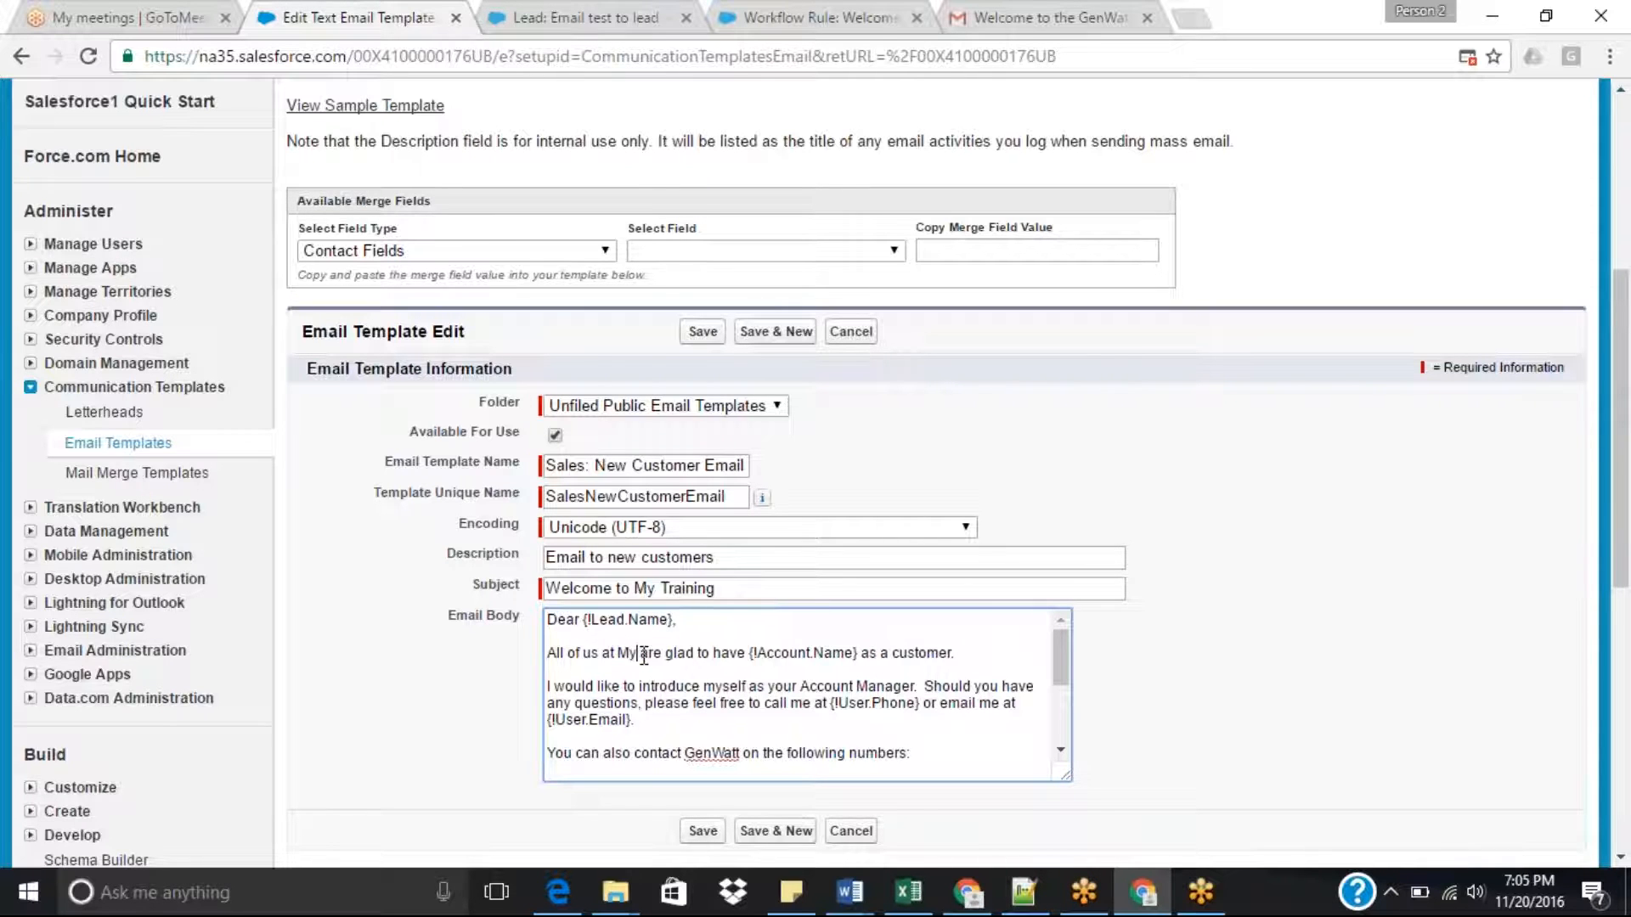
{"action": "type", "text": " Trainin"}
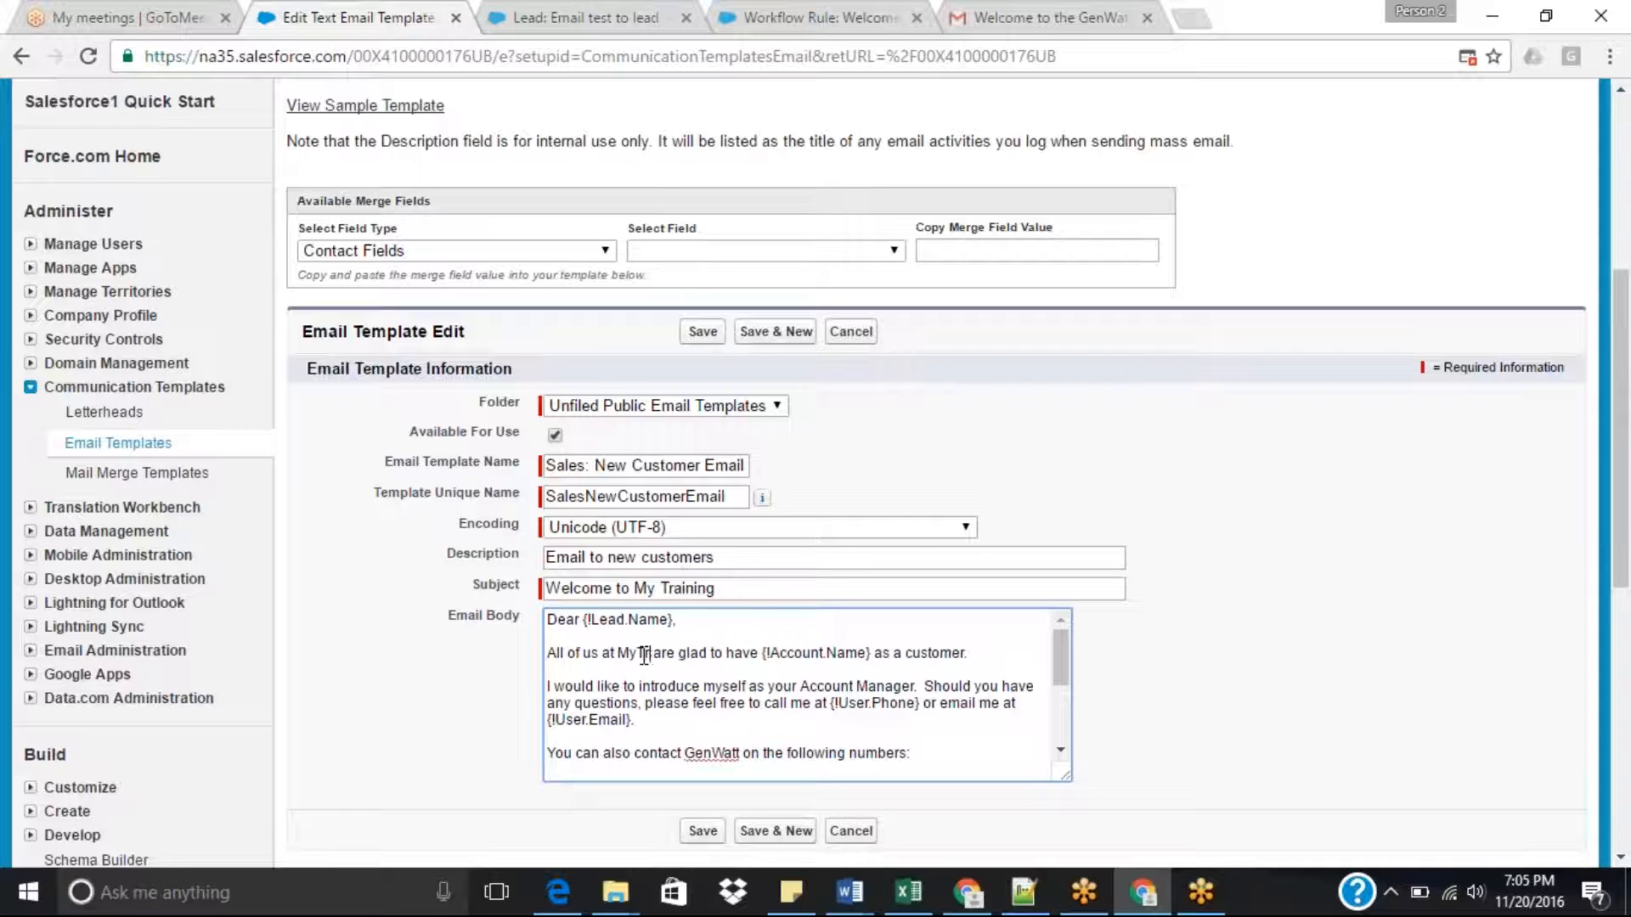
{"action": "type", "text": "g"}
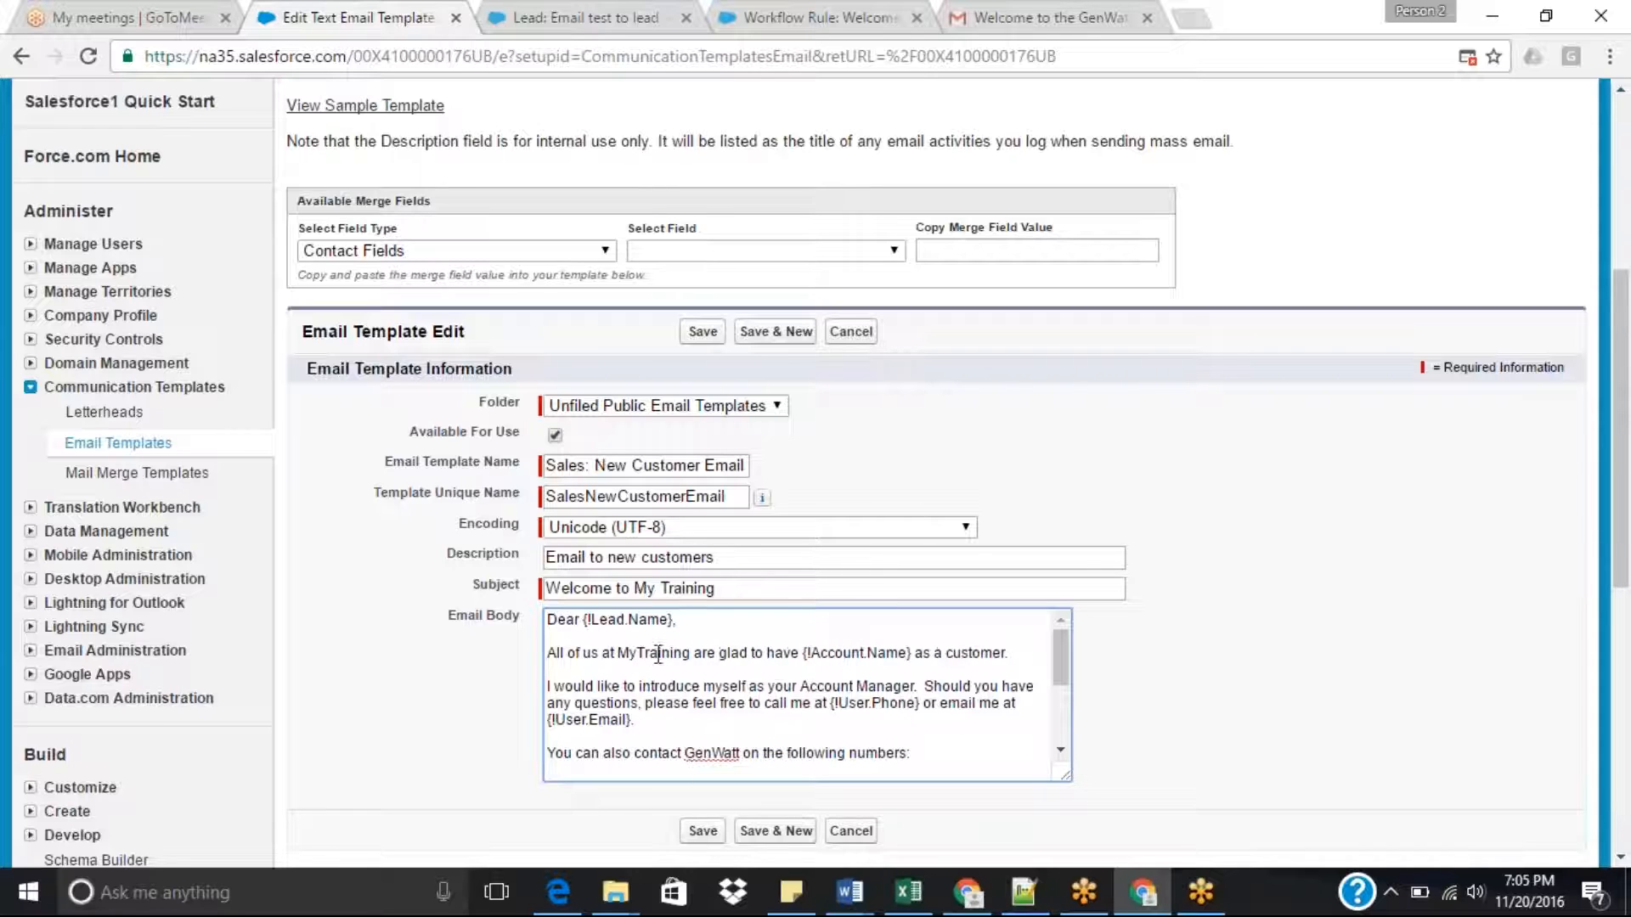
{"action": "double_click", "coordinate": [838, 653]}
{"action": "type", "text": "Leead"}
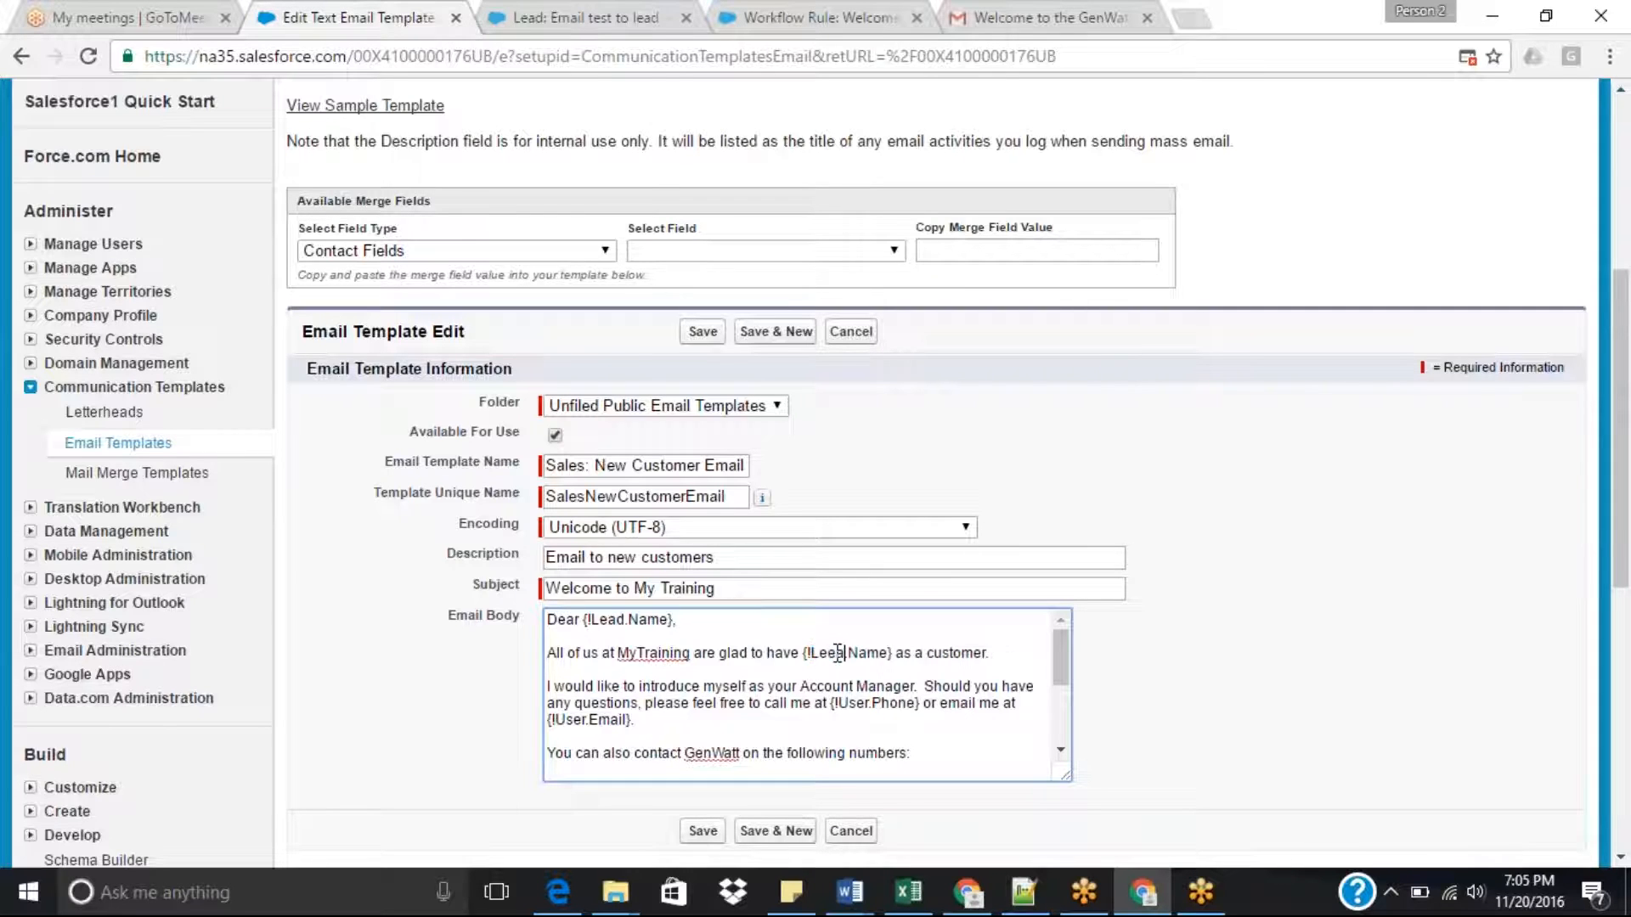
{"action": "key", "text": "BackSpace"}
{"action": "key", "text": "BackSpace"}
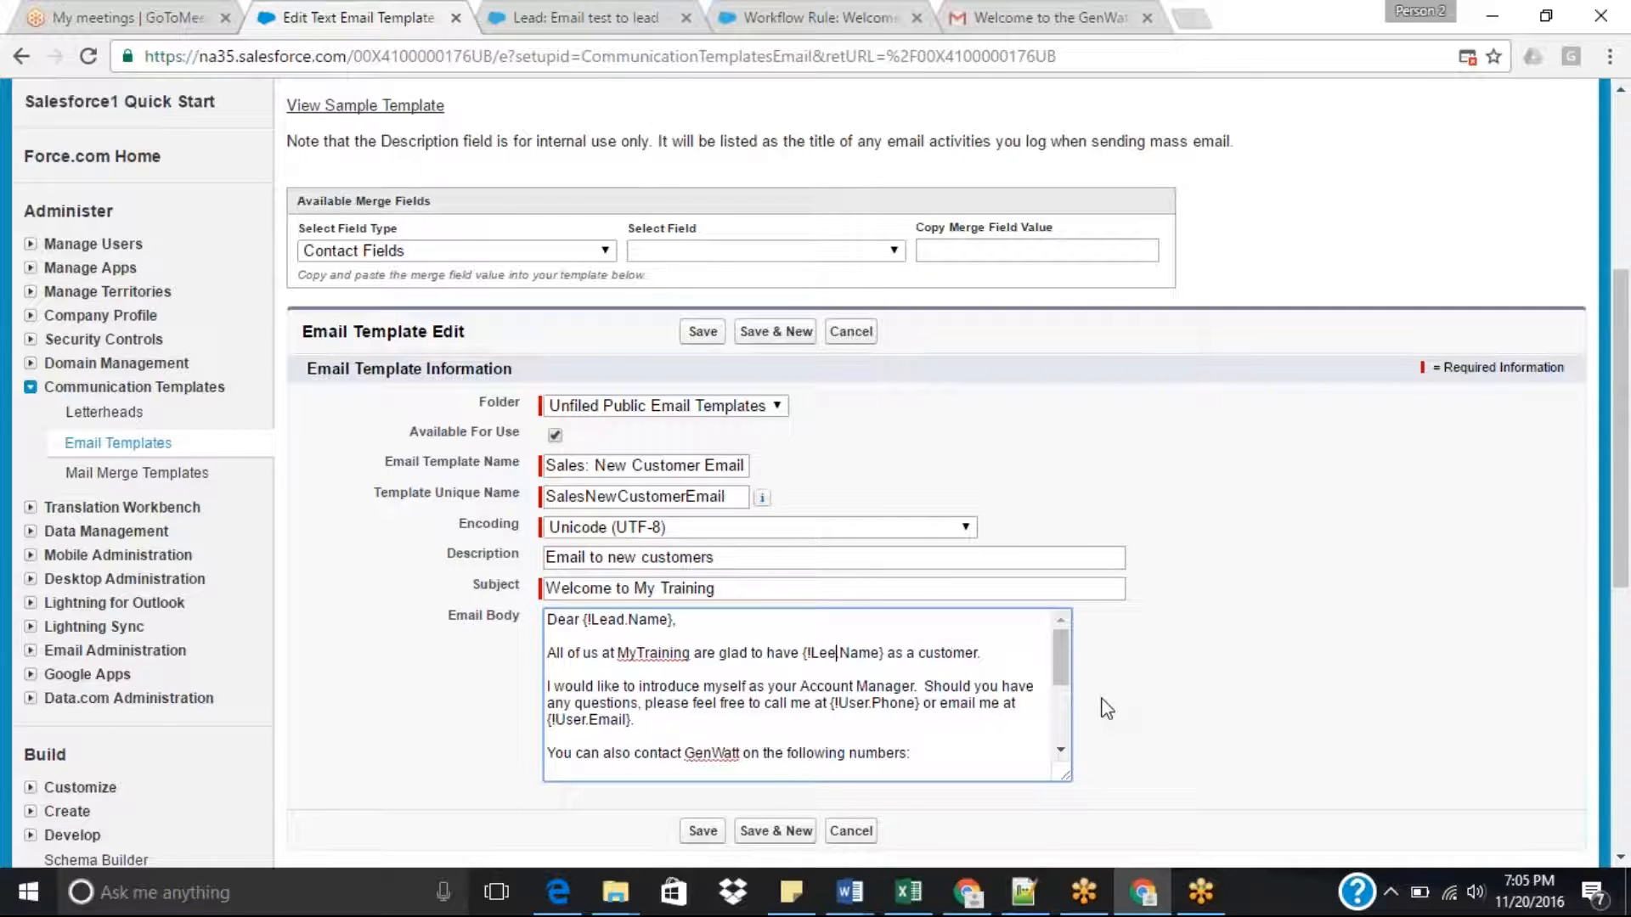
{"action": "type", "text": "d."}
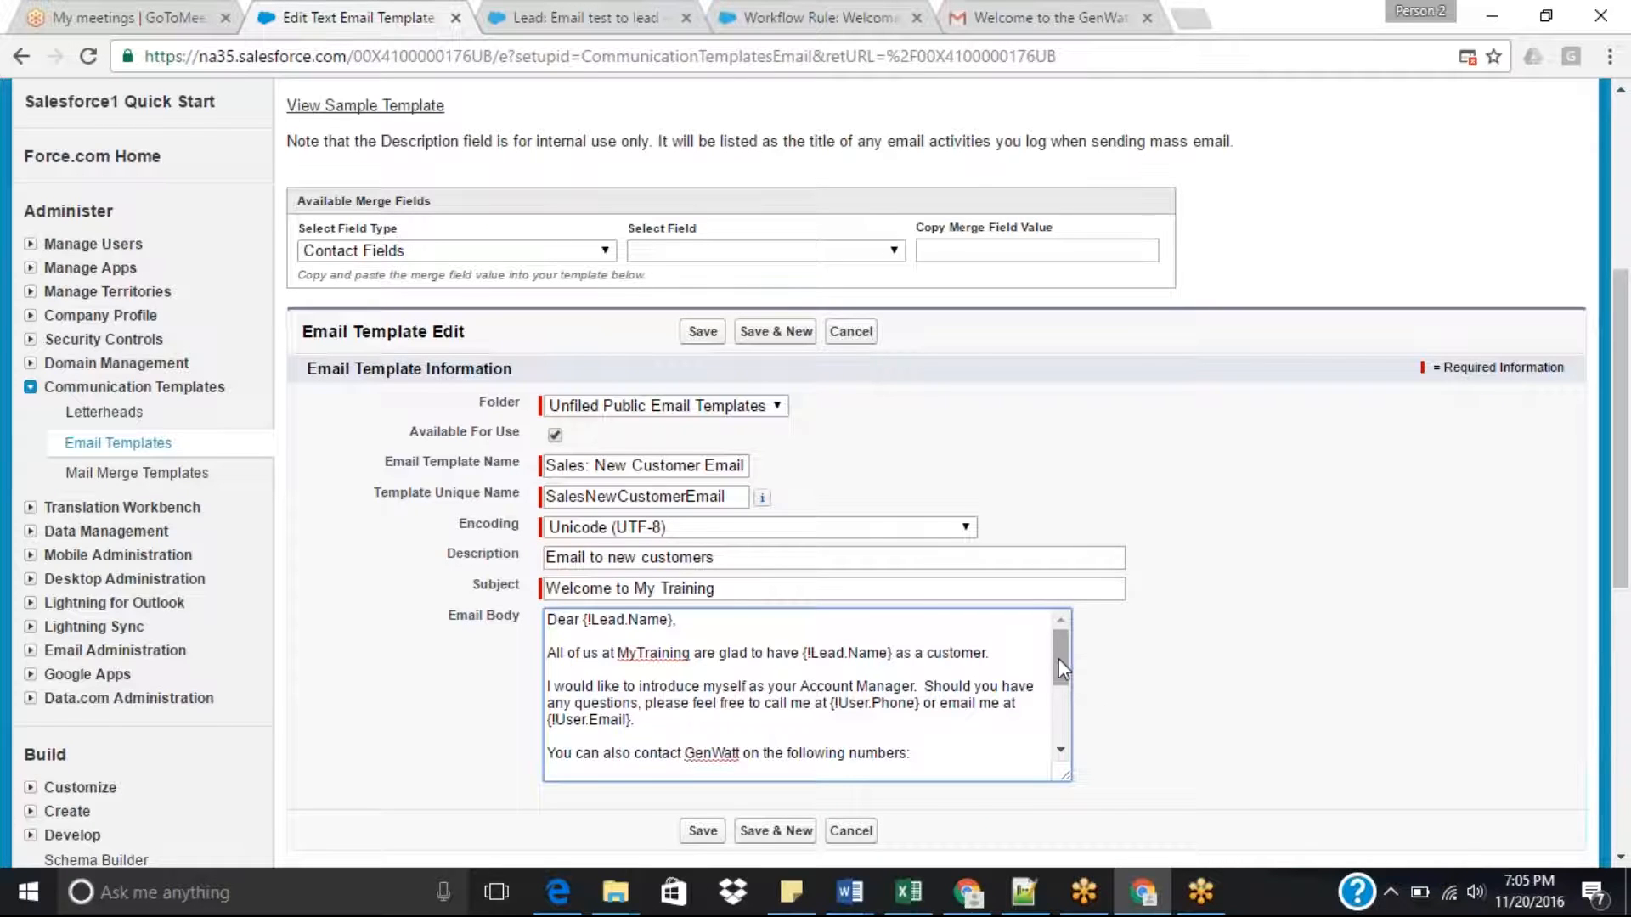
Examine the user phone and email merge fields in the template body against the lead record and the received email.
{"action": "left_click_drag", "start_coordinate": [1058, 660], "coordinate": [1059, 654]}
{"action": "left_click_drag", "start_coordinate": [1624, 441], "coordinate": [1627, 487]}
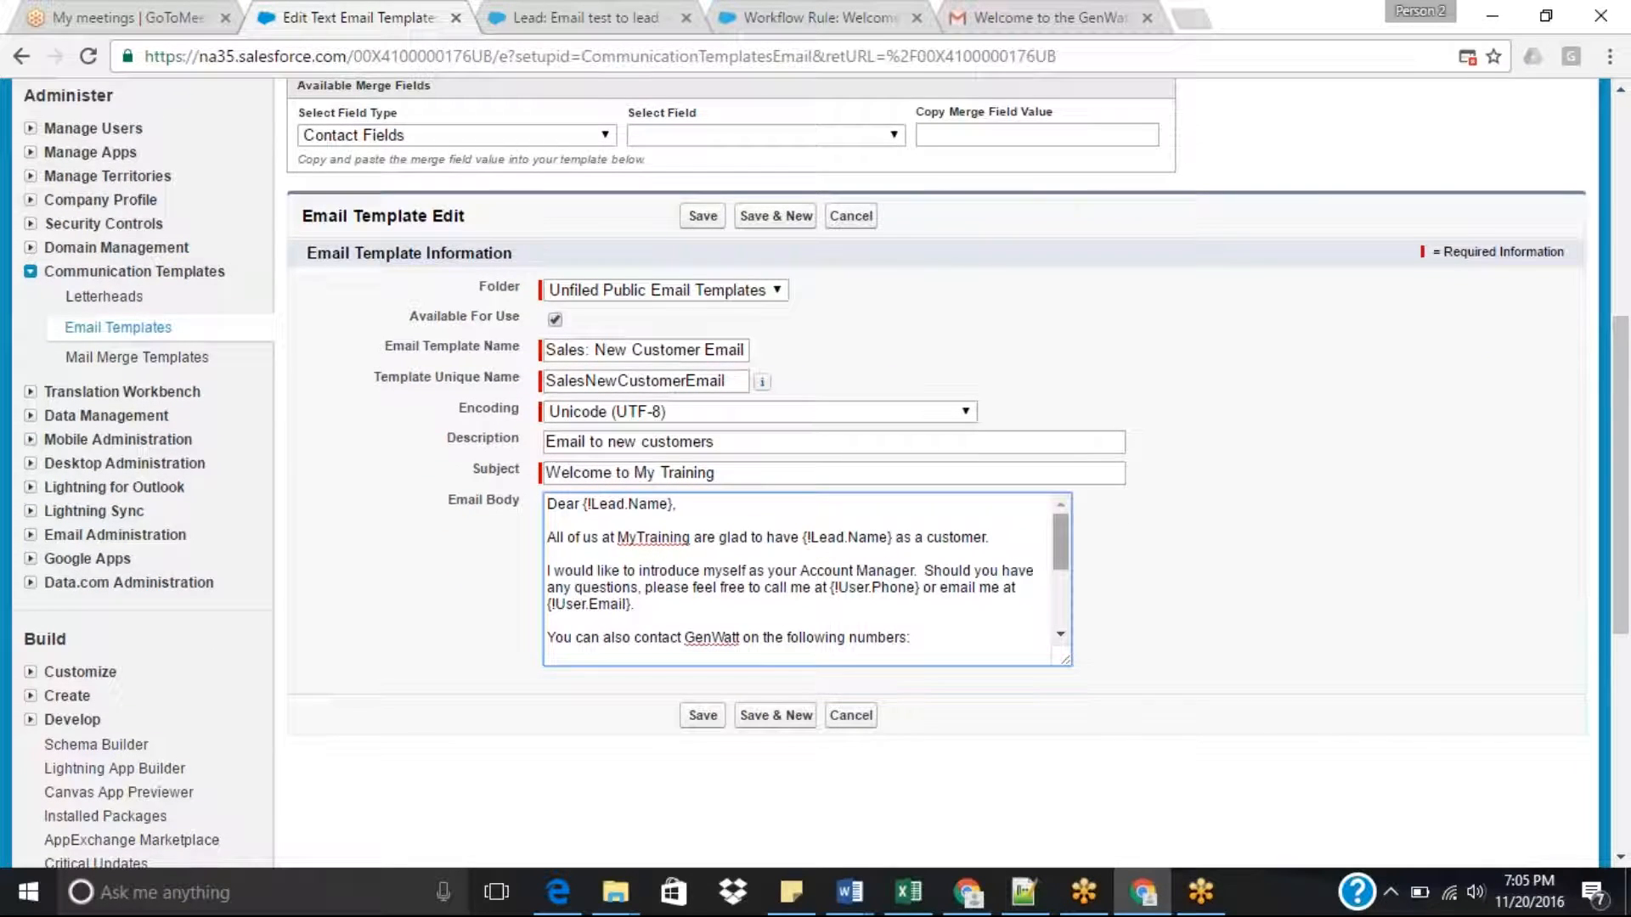
{"action": "left_click_drag", "start_coordinate": [1058, 544], "coordinate": [1059, 552]}
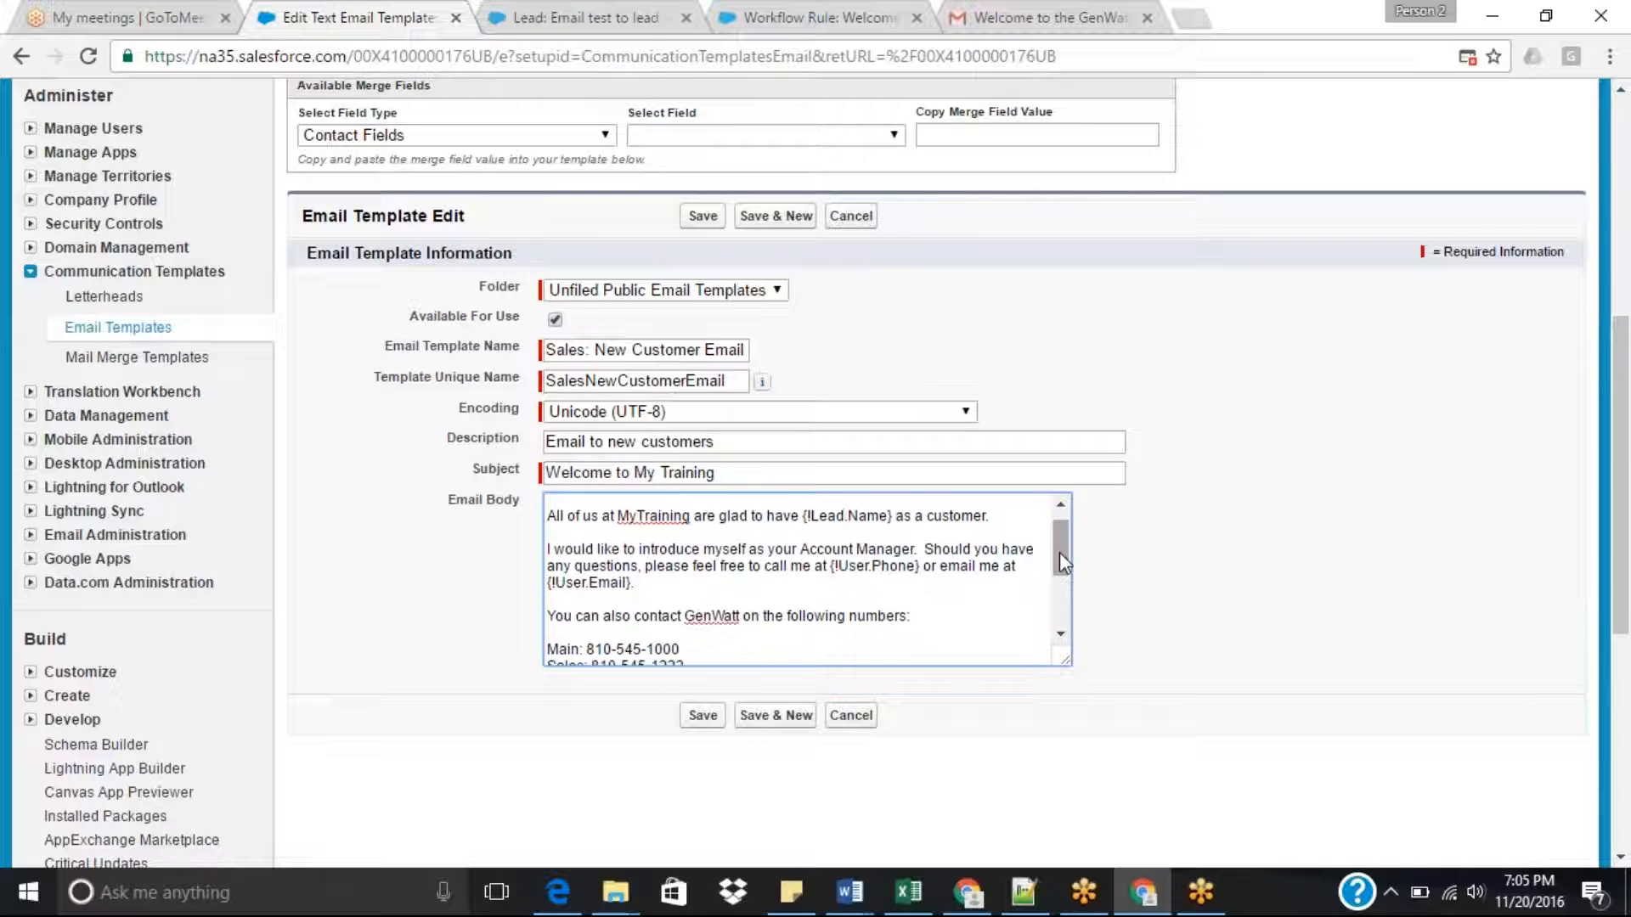
{"action": "double_click", "coordinate": [851, 566]}
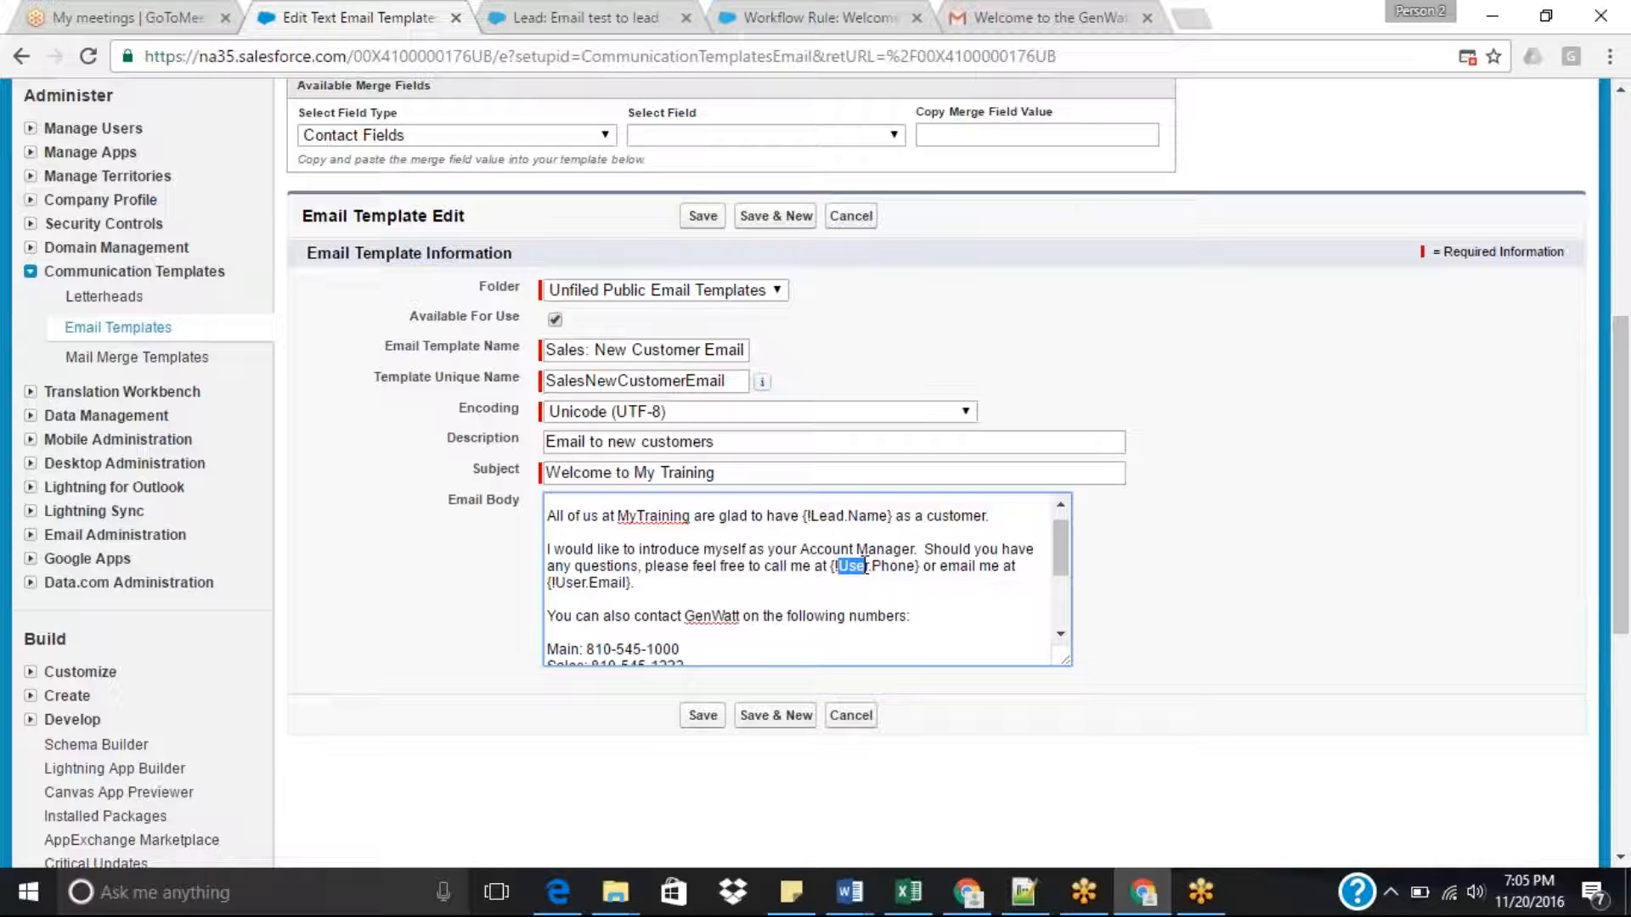
{"action": "left_click", "coordinate": [566, 17]}
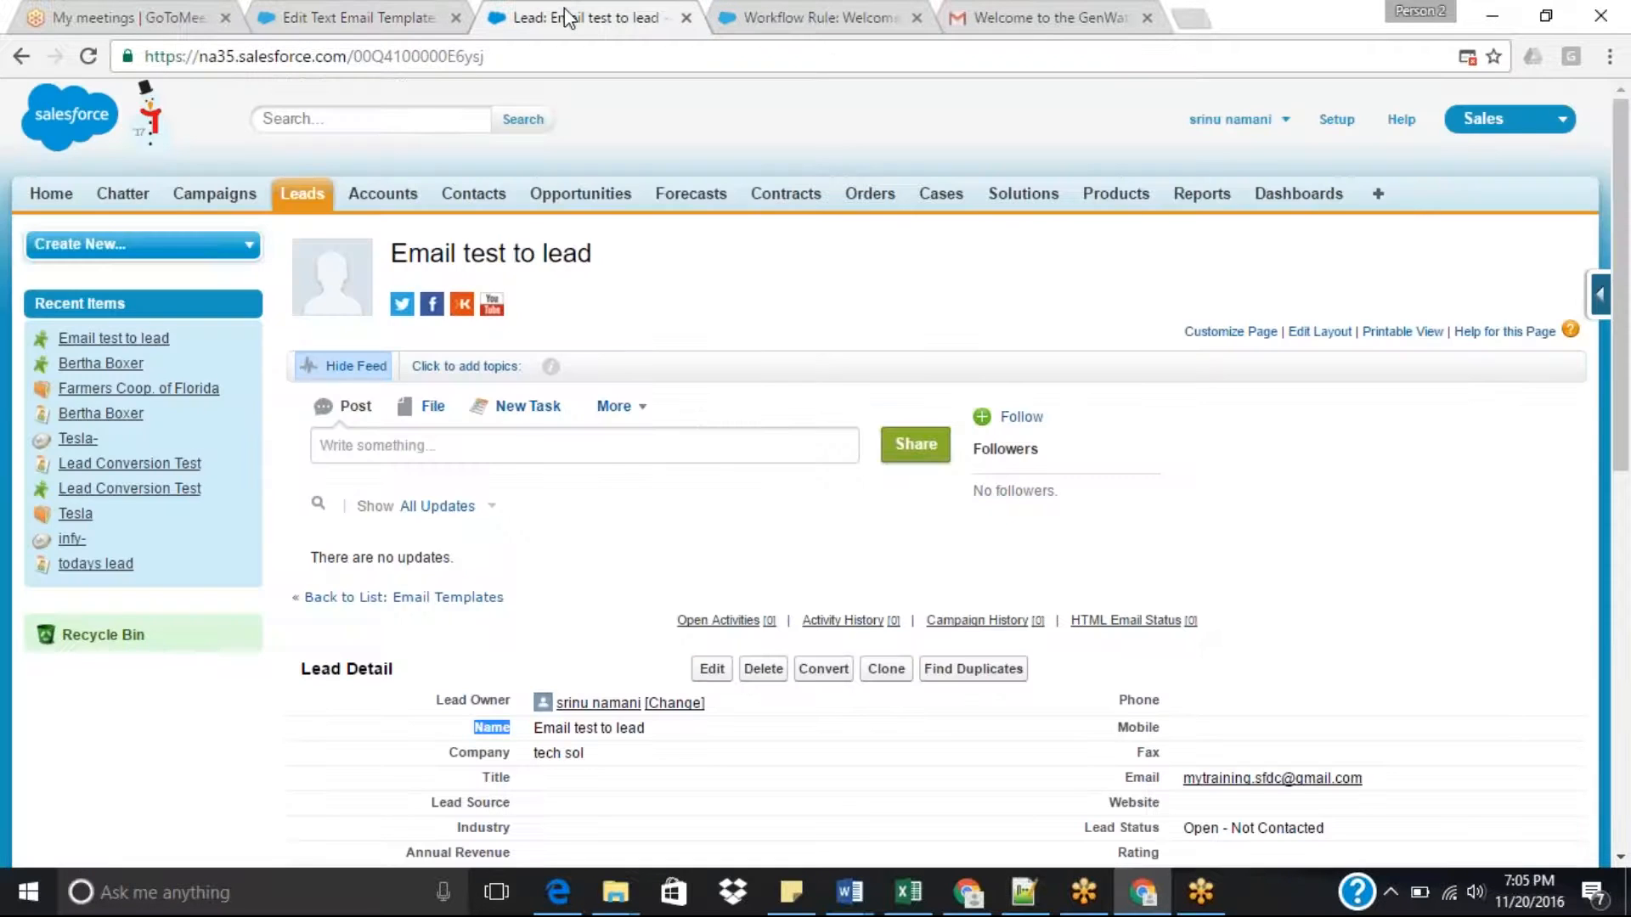
{"action": "left_click", "coordinate": [431, 15]}
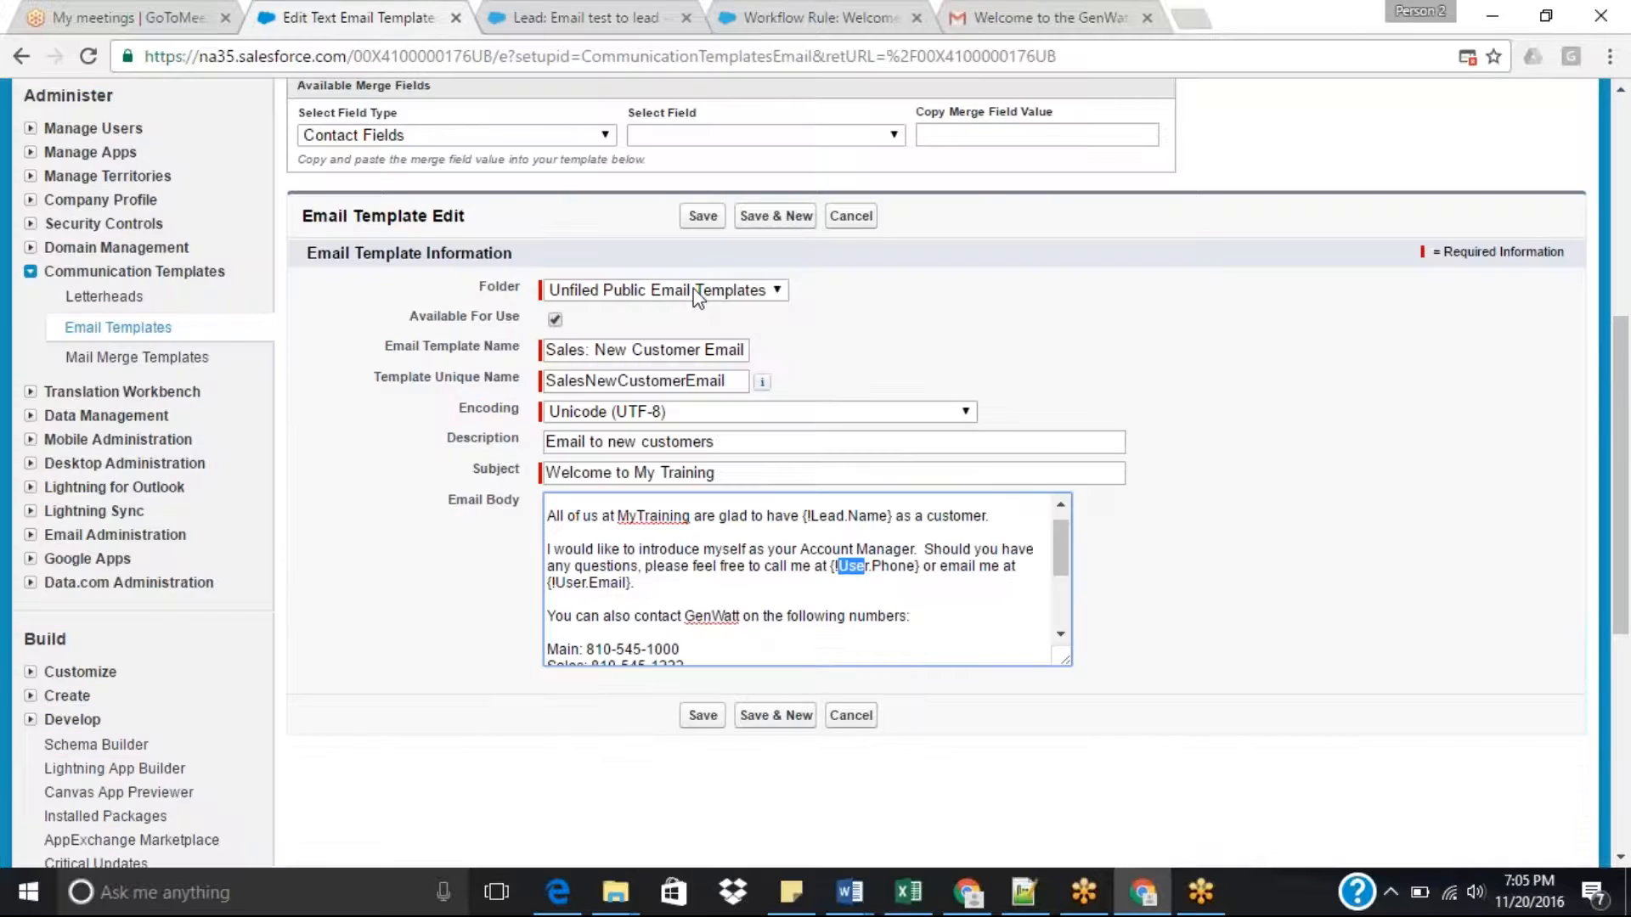
{"action": "left_click", "coordinate": [1078, 19]}
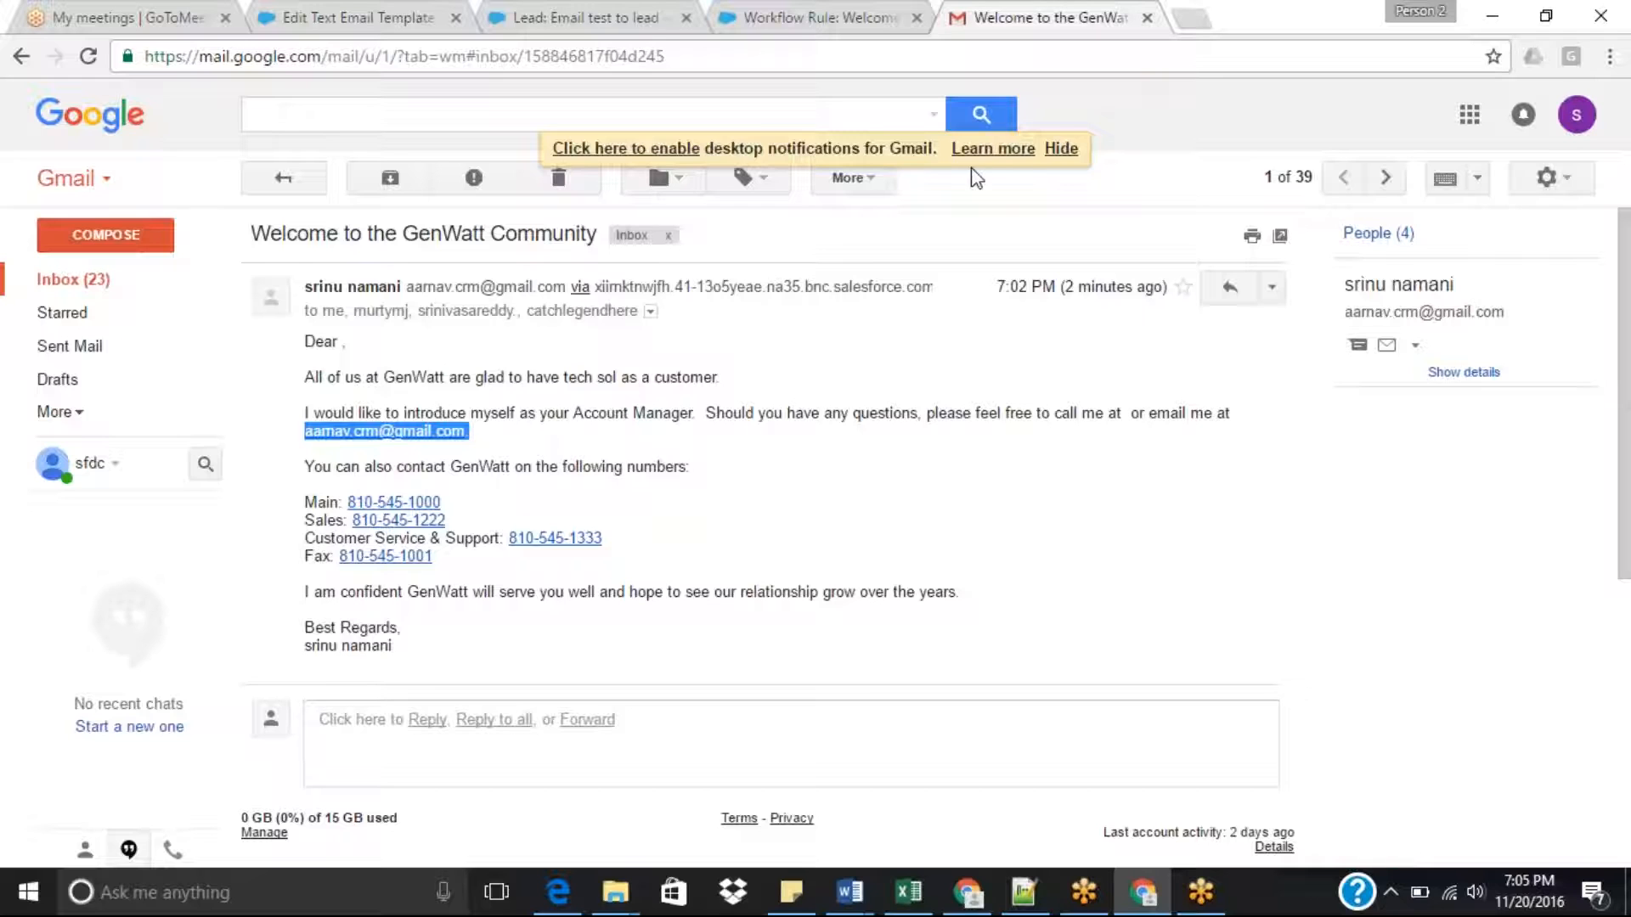
{"action": "left_click", "coordinate": [583, 12]}
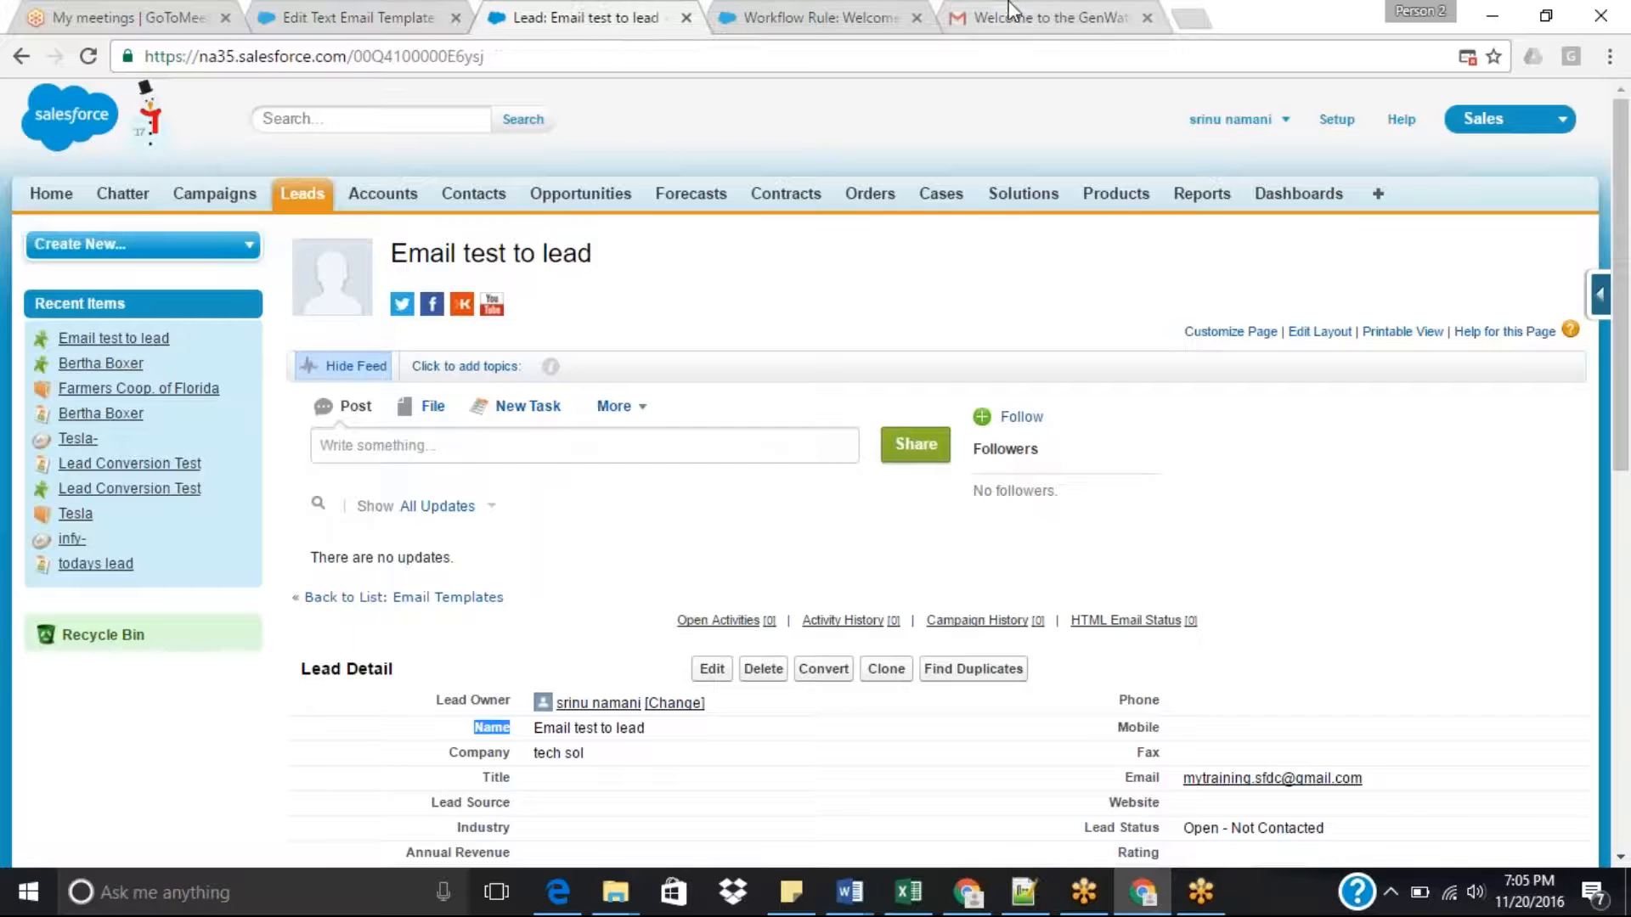
{"action": "left_click", "coordinate": [1013, 12]}
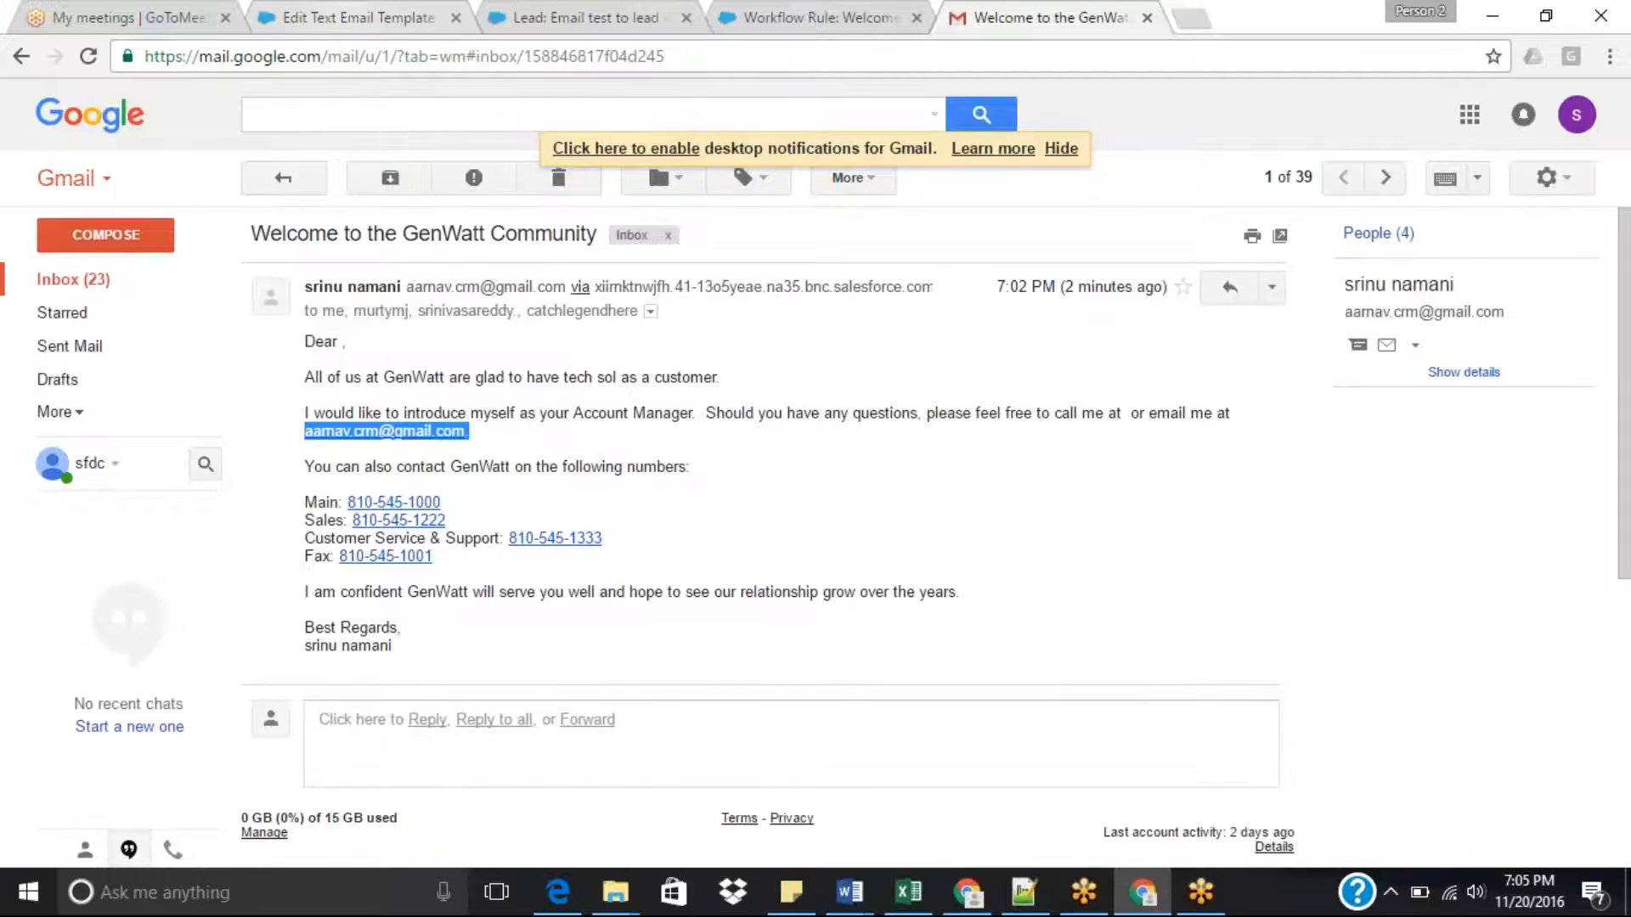
From the email template's setup sidebar, find the Users list, open it separately, and open the System Administrator's user record.
{"action": "left_click", "coordinate": [357, 17]}
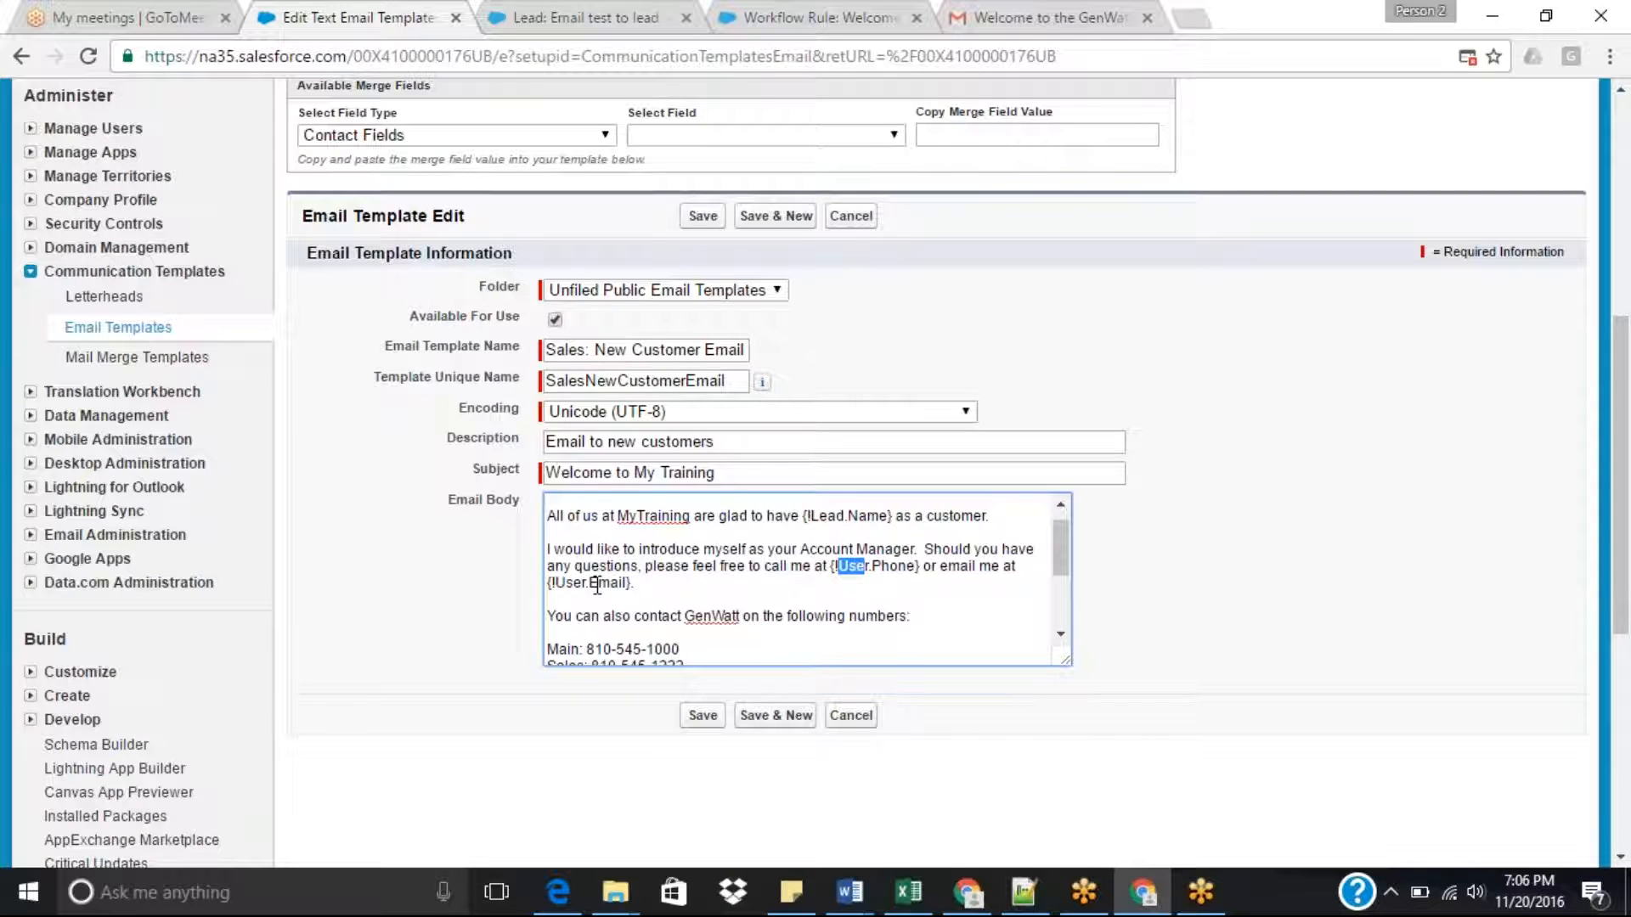
{"action": "scroll", "coordinate": [1624, 357], "scroll_direction": "up", "scroll_amount": 3}
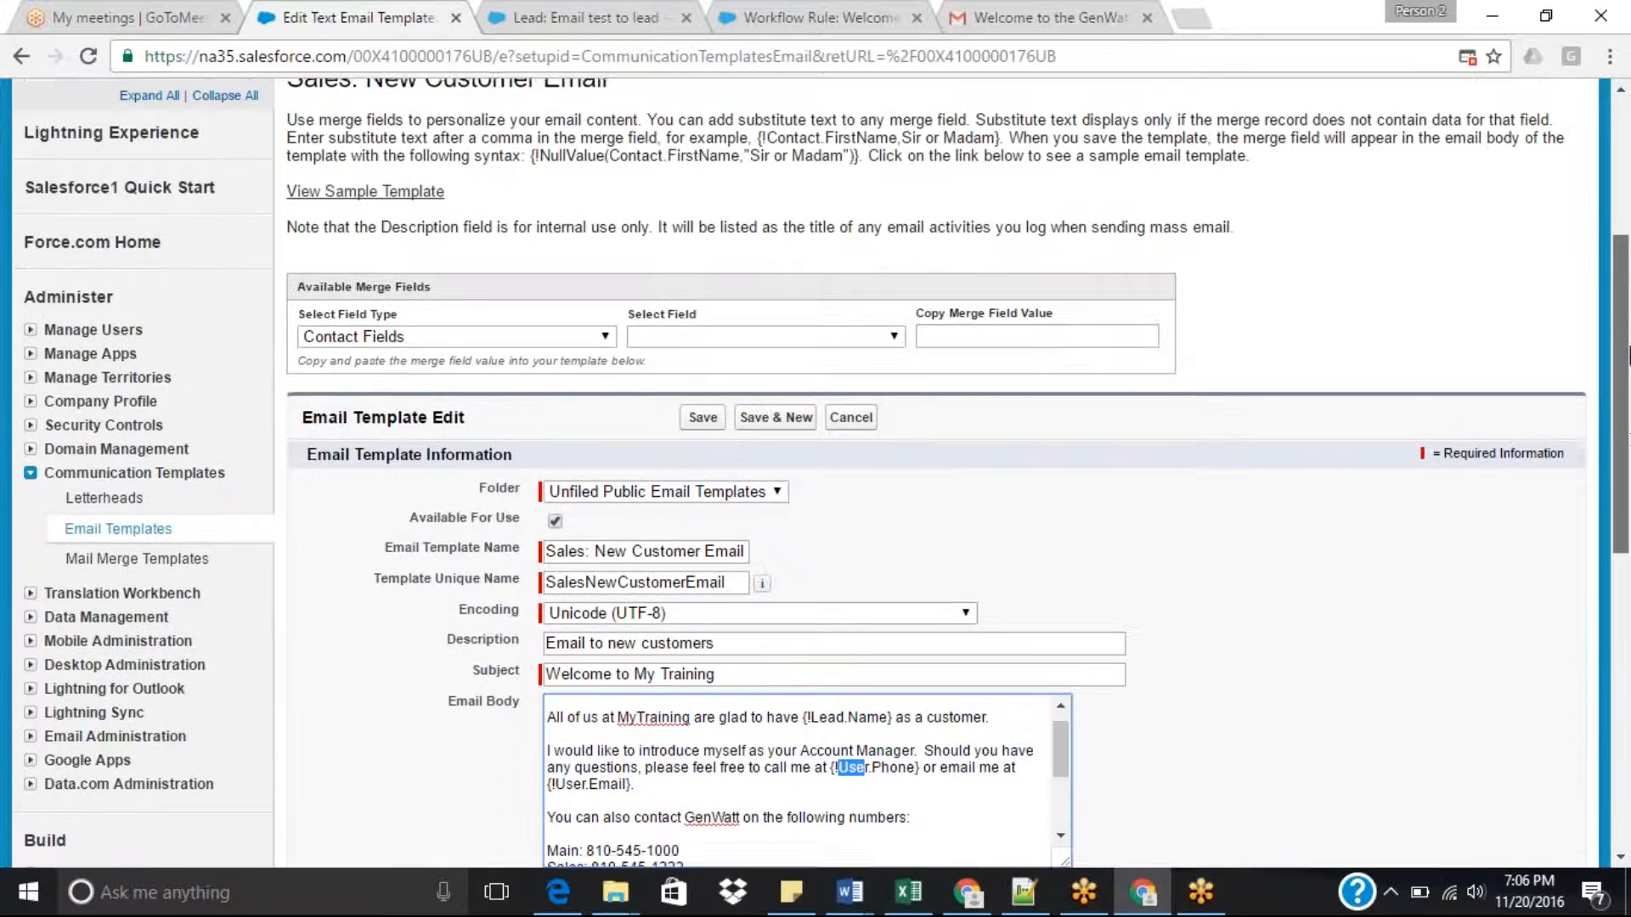
{"action": "scroll", "coordinate": [1625, 357], "scroll_direction": "up", "scroll_amount": 3}
{"action": "left_click", "coordinate": [94, 297]}
{"action": "type", "text": "user"}
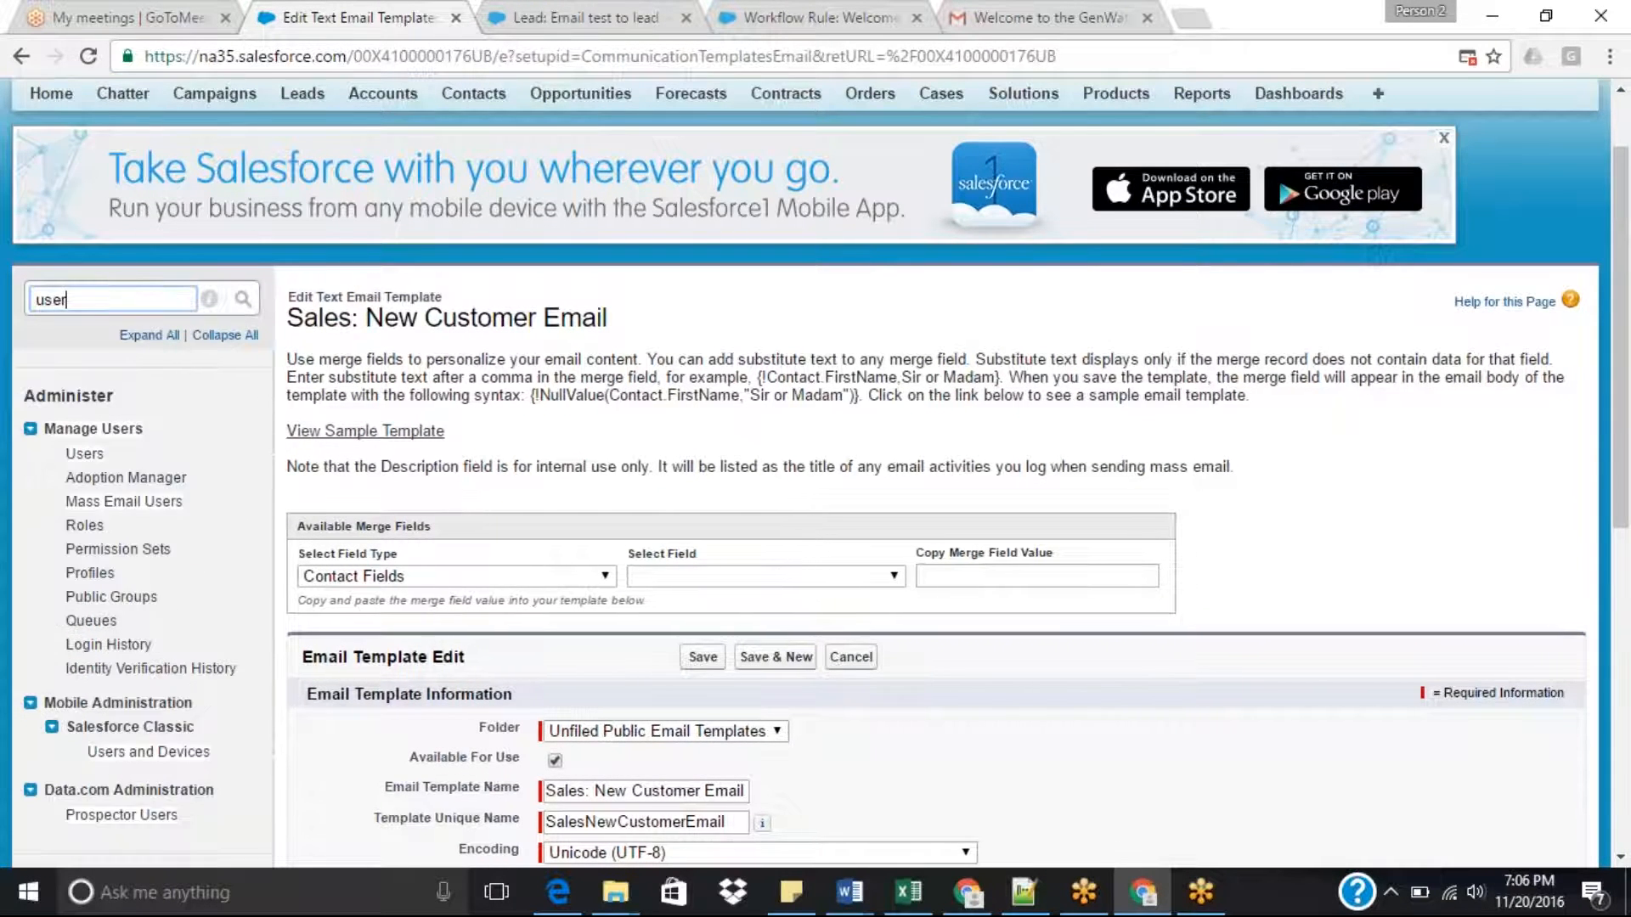
{"action": "left_click", "coordinate": [86, 456], "text": "ctrl"}
{"action": "left_click", "coordinate": [558, 7]}
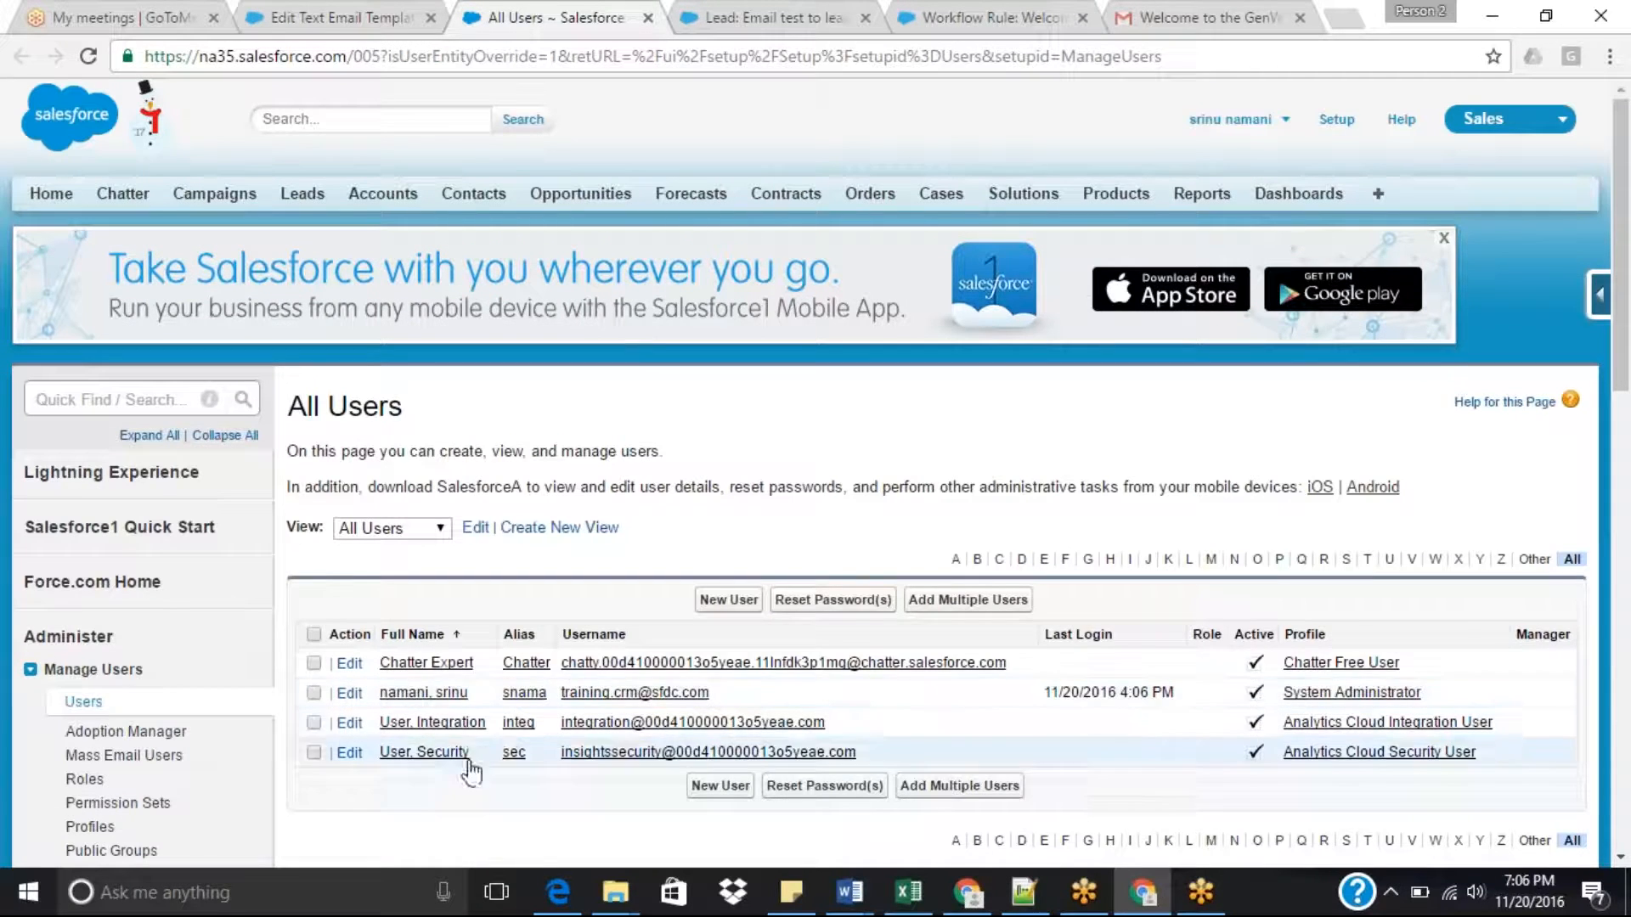
{"action": "left_click", "coordinate": [448, 695]}
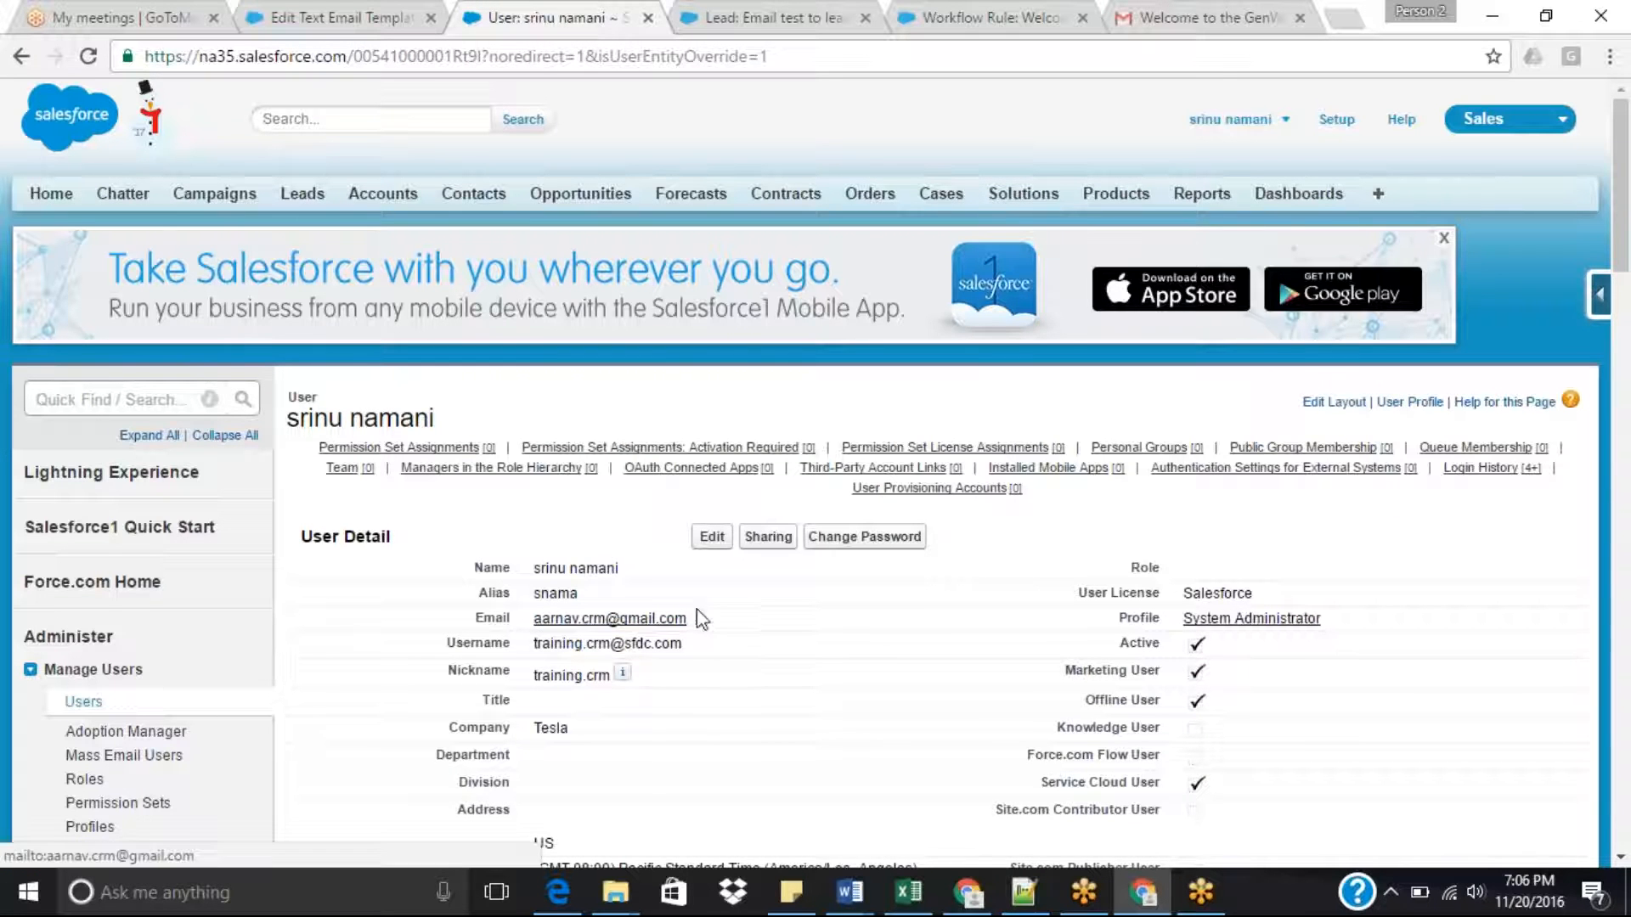
Compare the email address in the received welcome message with the contact details on the user record.
{"action": "left_click", "coordinate": [1170, 17]}
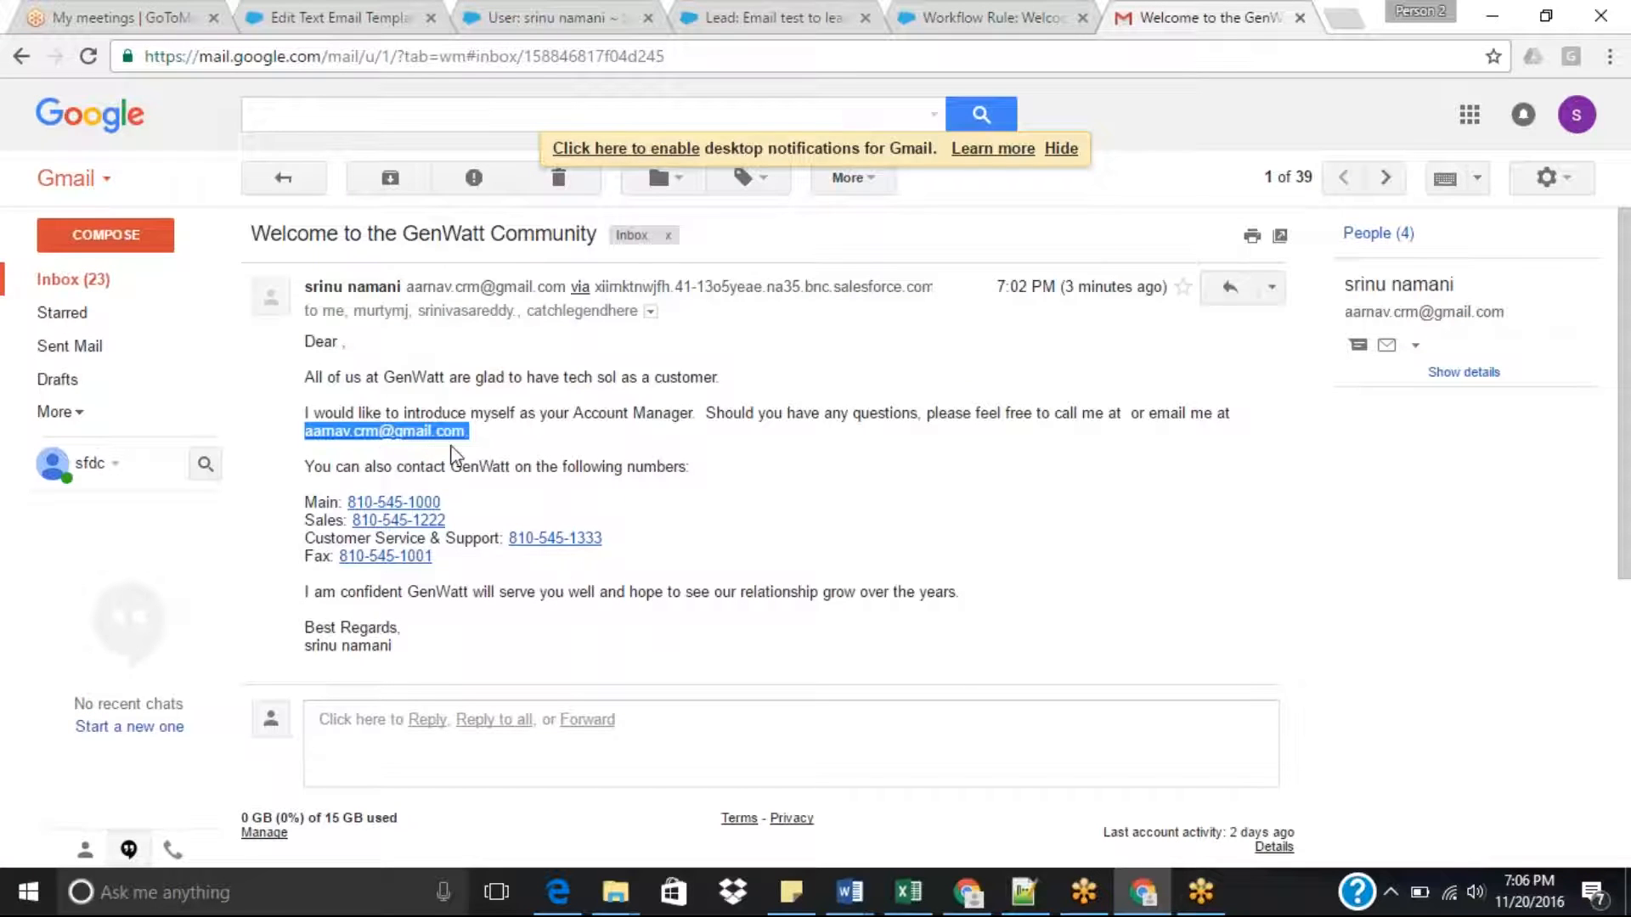
{"action": "left_click", "coordinate": [533, 5]}
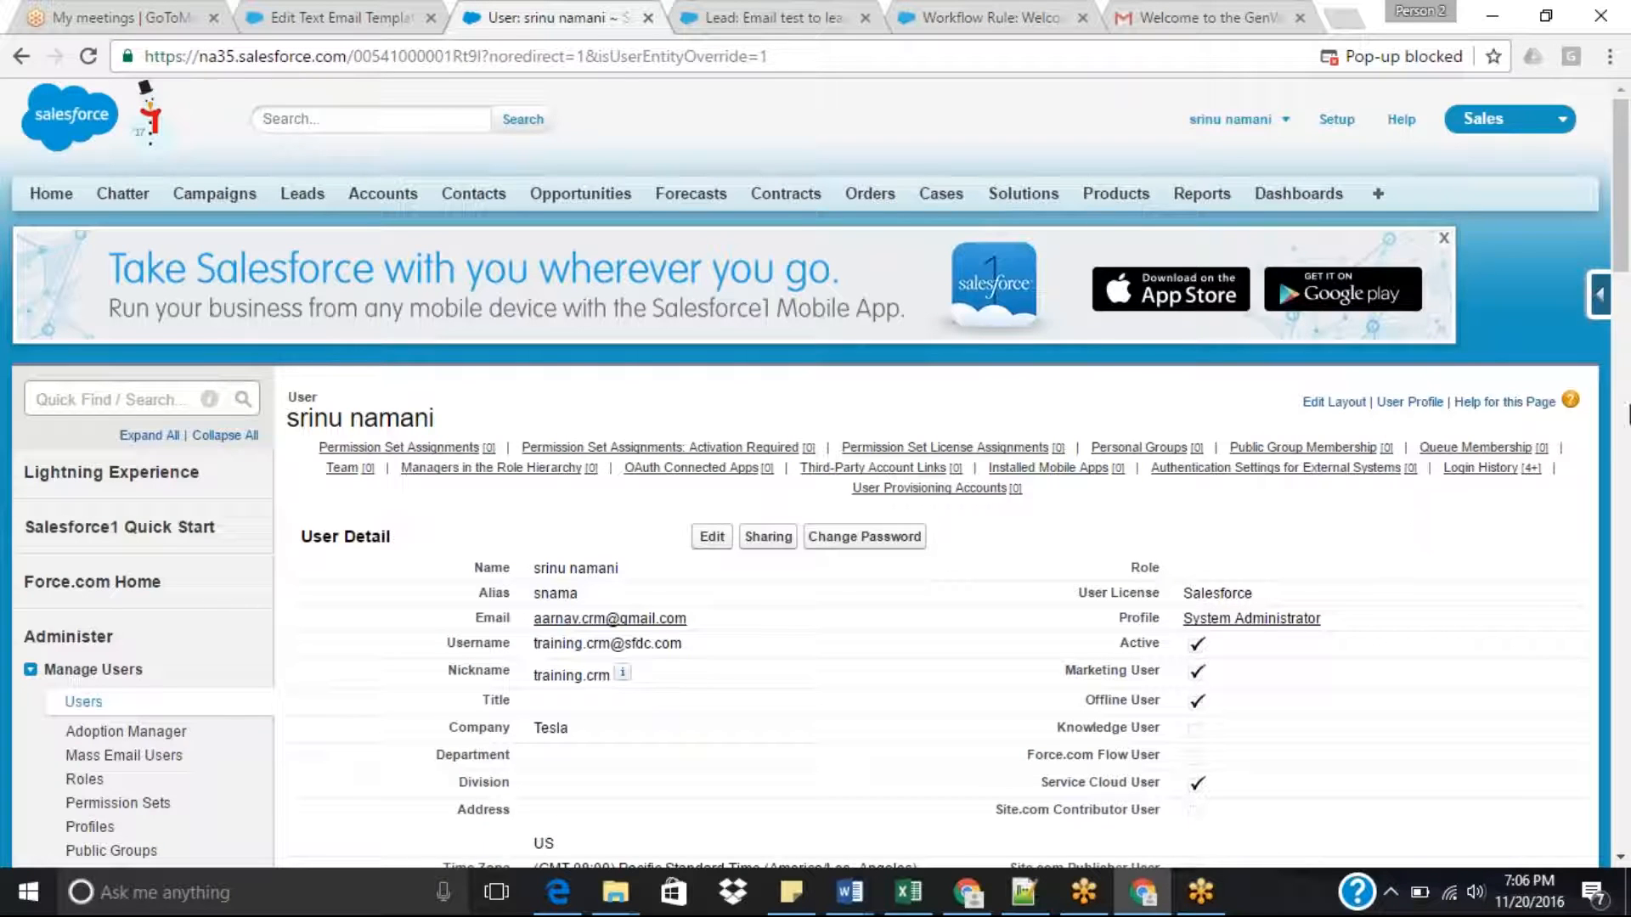
{"action": "left_click_drag", "start_coordinate": [1626, 242], "coordinate": [1627, 308]}
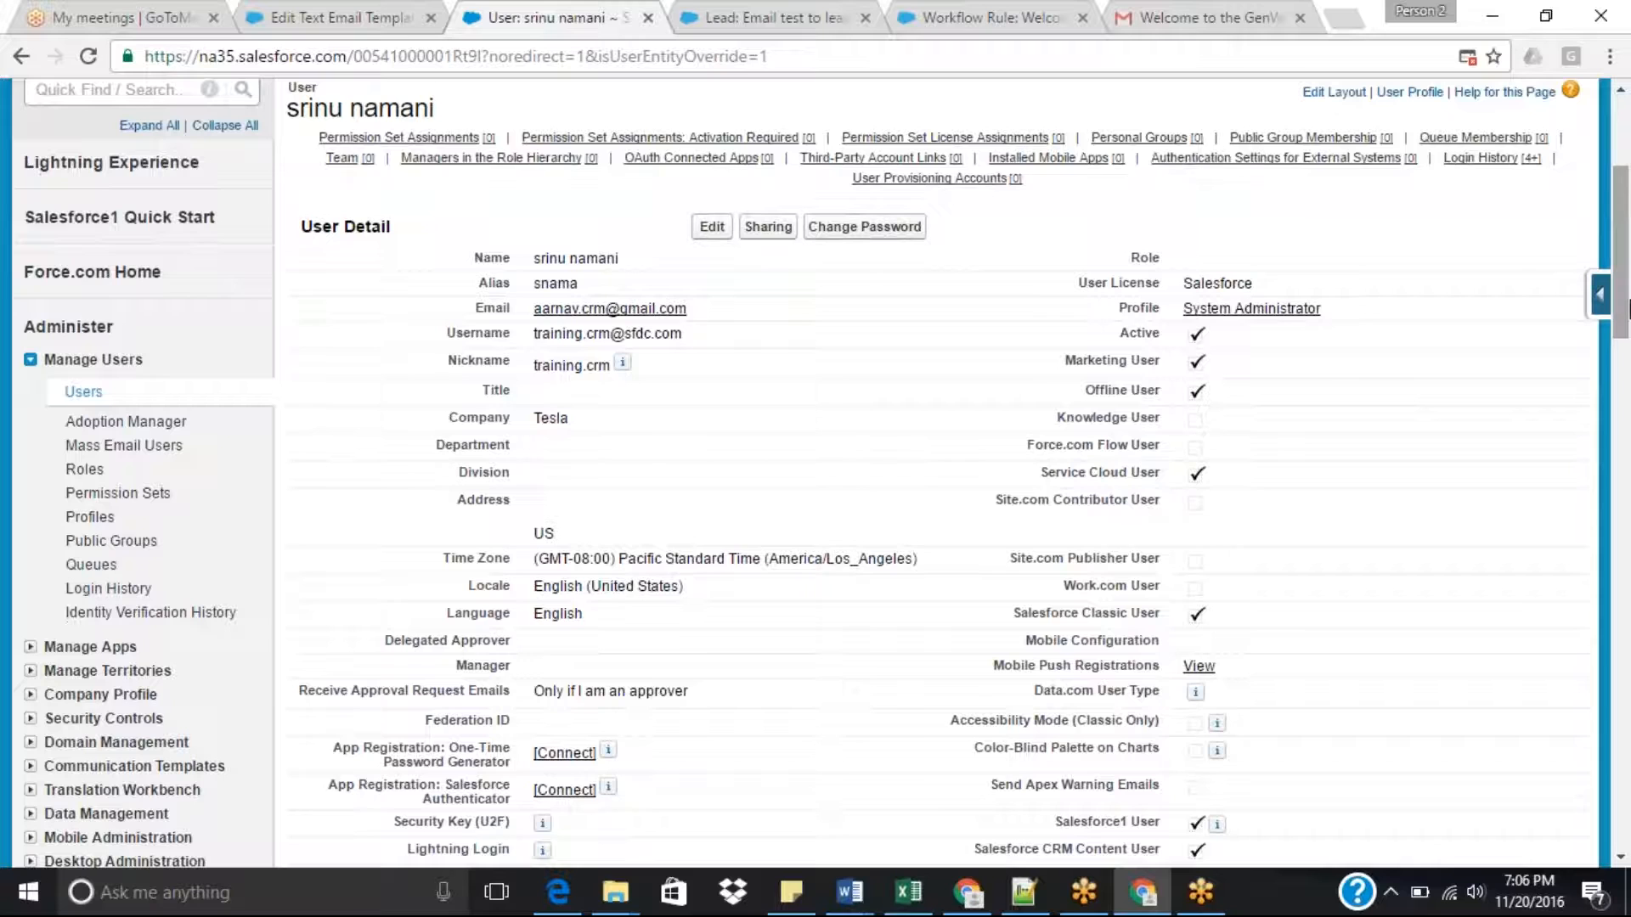
Edit the user record, fill in the user's Phone field, and save the record.
{"action": "left_click", "coordinate": [714, 226]}
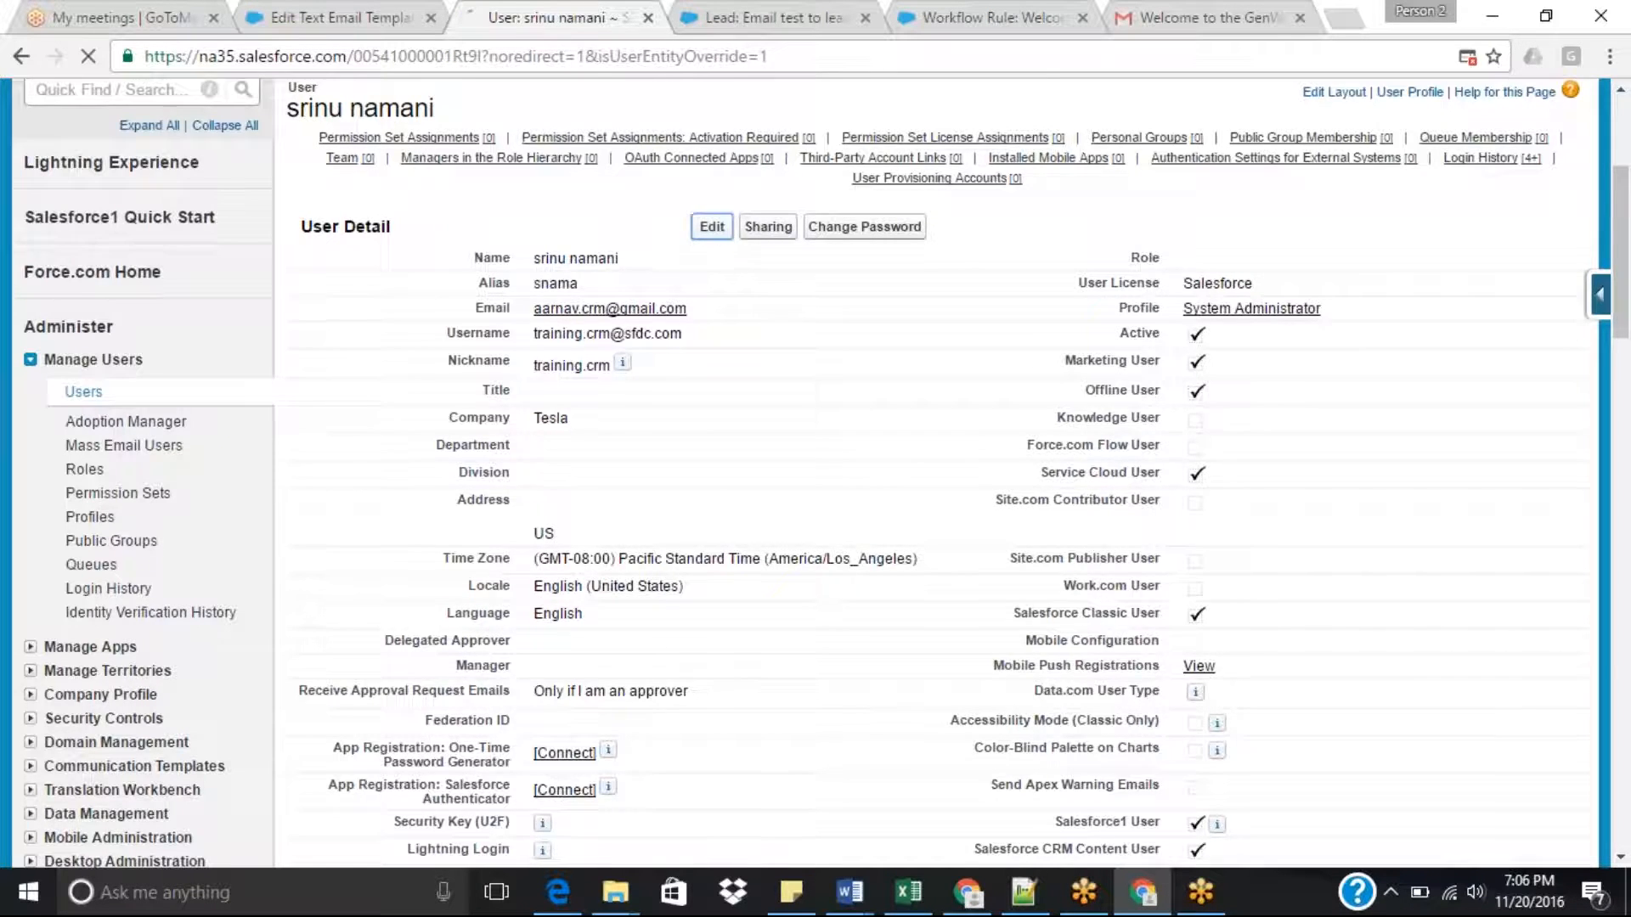
{"action": "key", "text": "ctrl+f"}
{"action": "type", "text": "pho"}
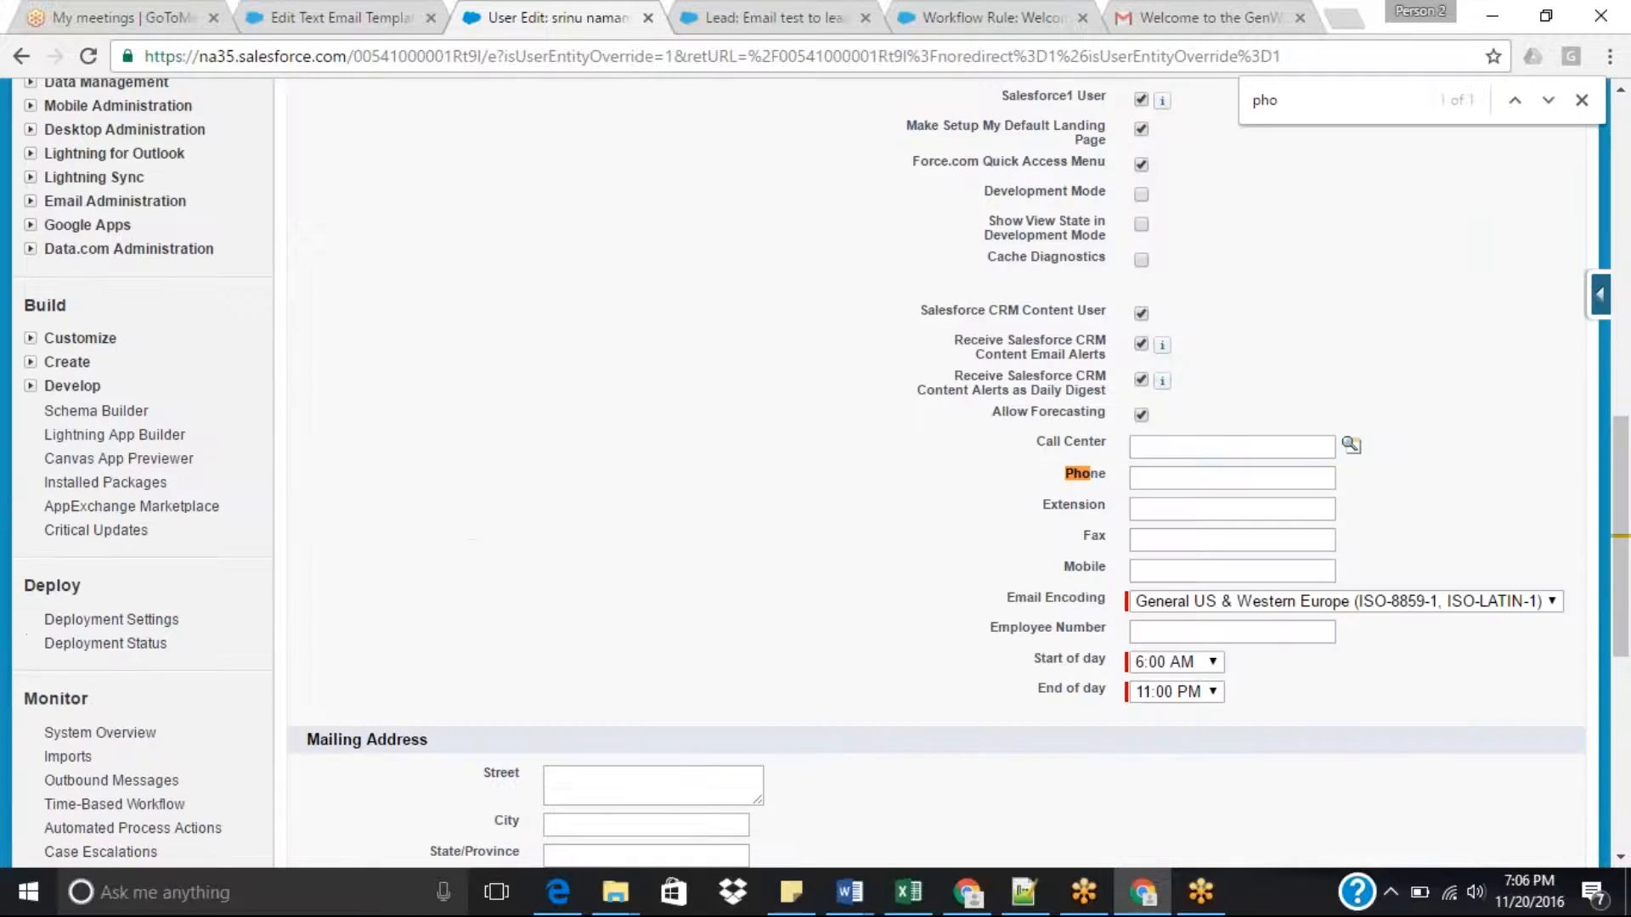
{"action": "left_click", "coordinate": [1169, 449]}
{"action": "left_click", "coordinate": [1164, 478]}
{"action": "type", "text": "1234567890"}
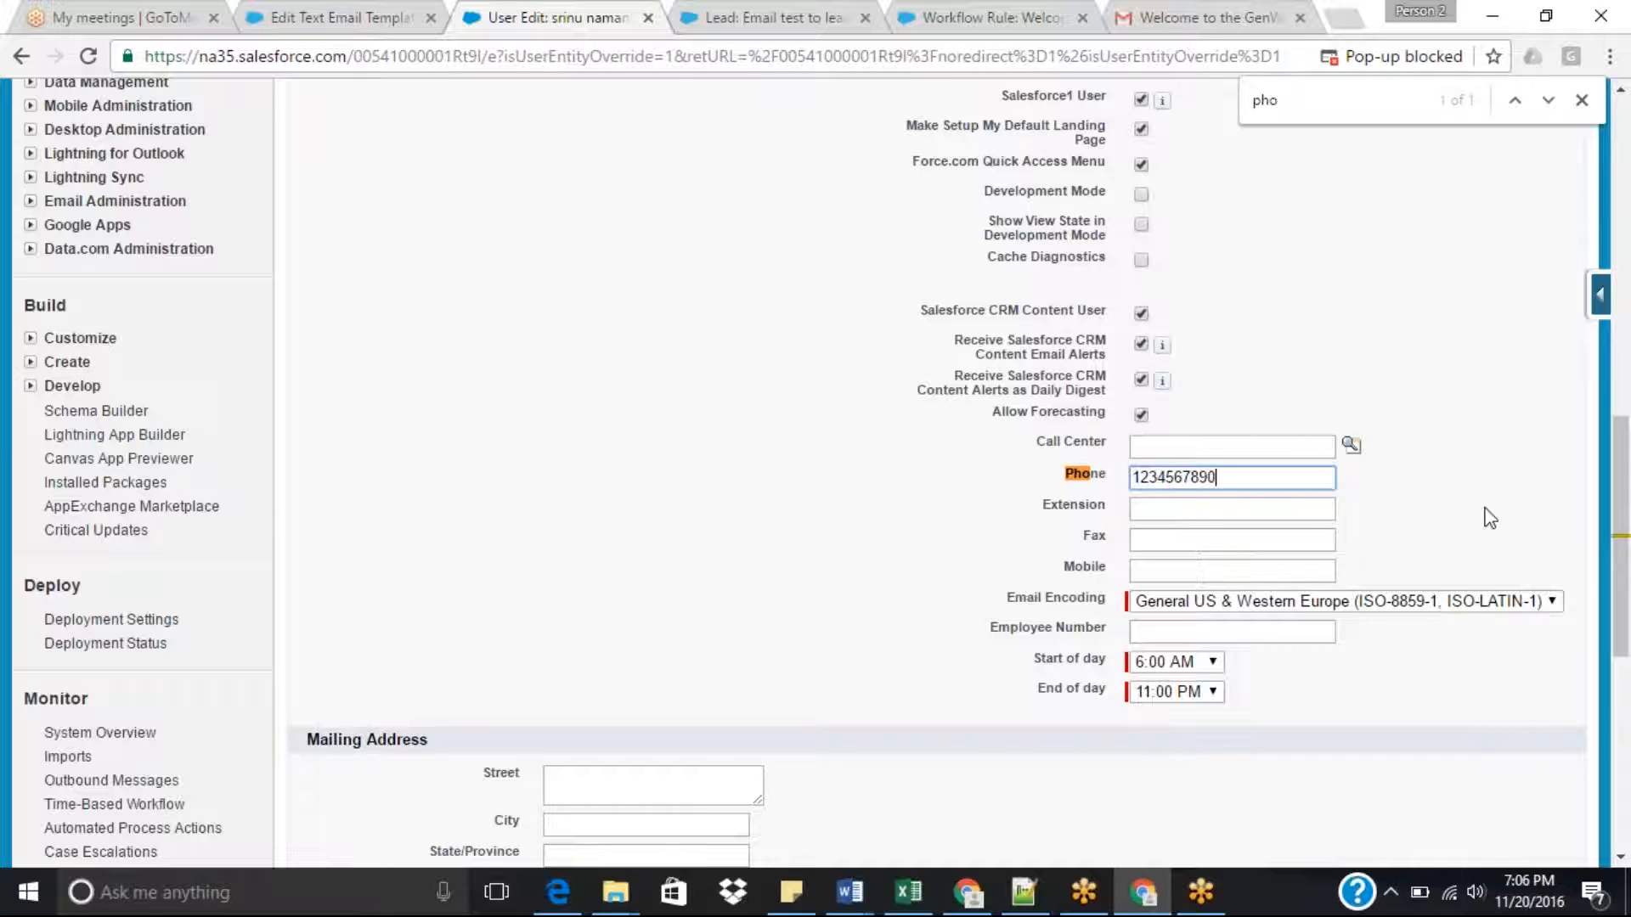
{"action": "key", "text": "Return"}
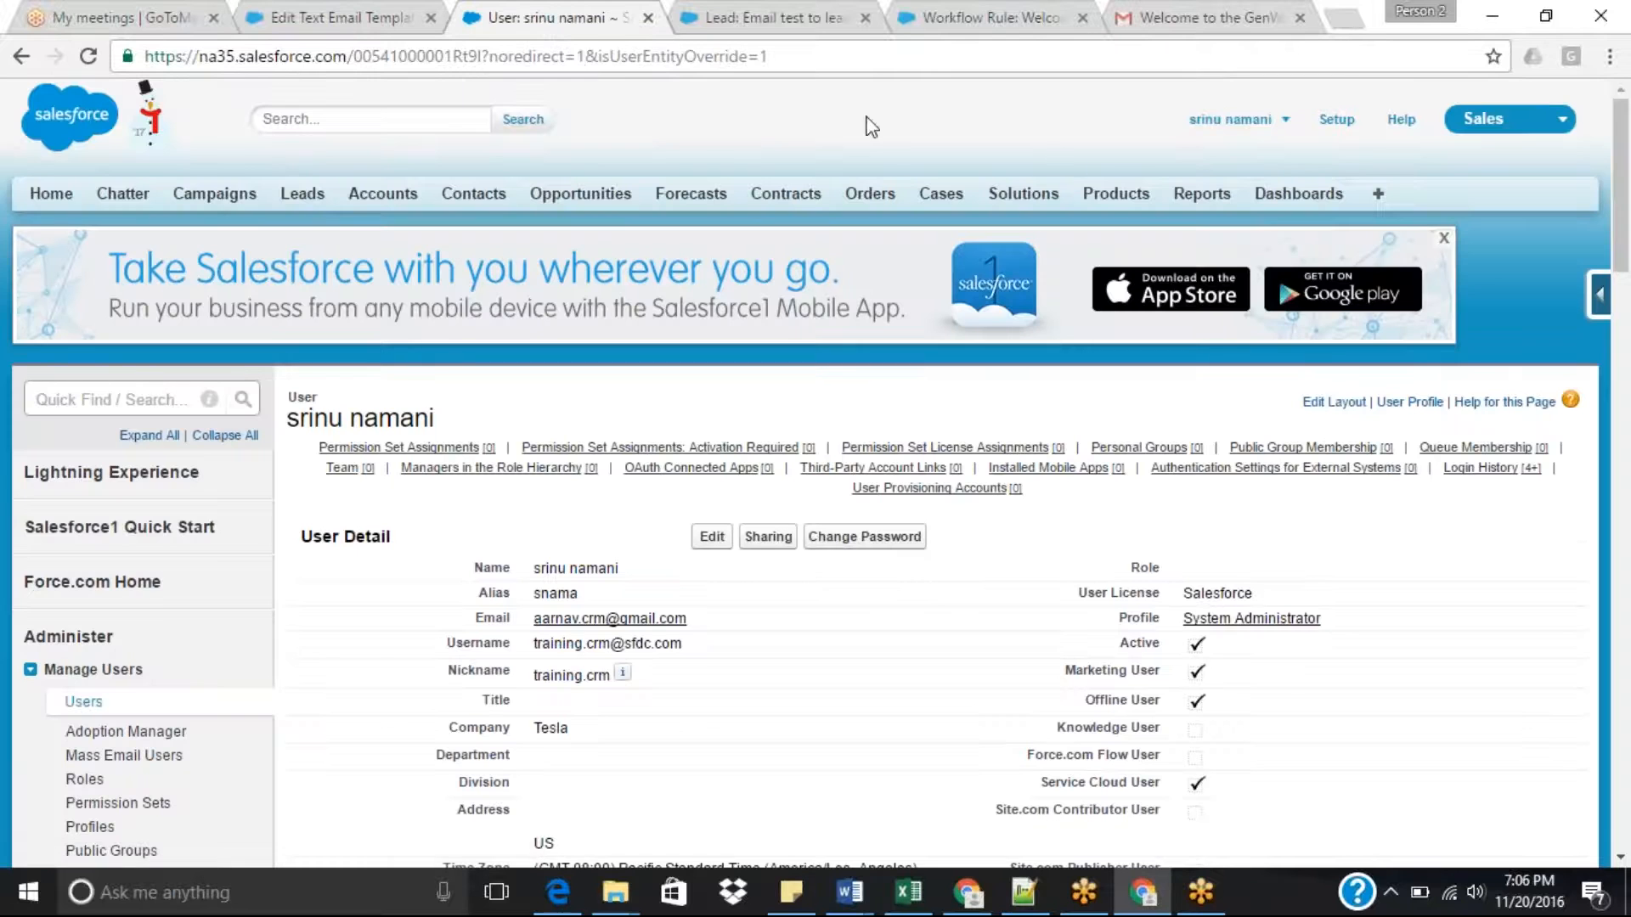
In the email template body, replace the Main, Sales, Customer Service & Support and Fax lines with a single phone number.
{"action": "left_click", "coordinate": [752, 11]}
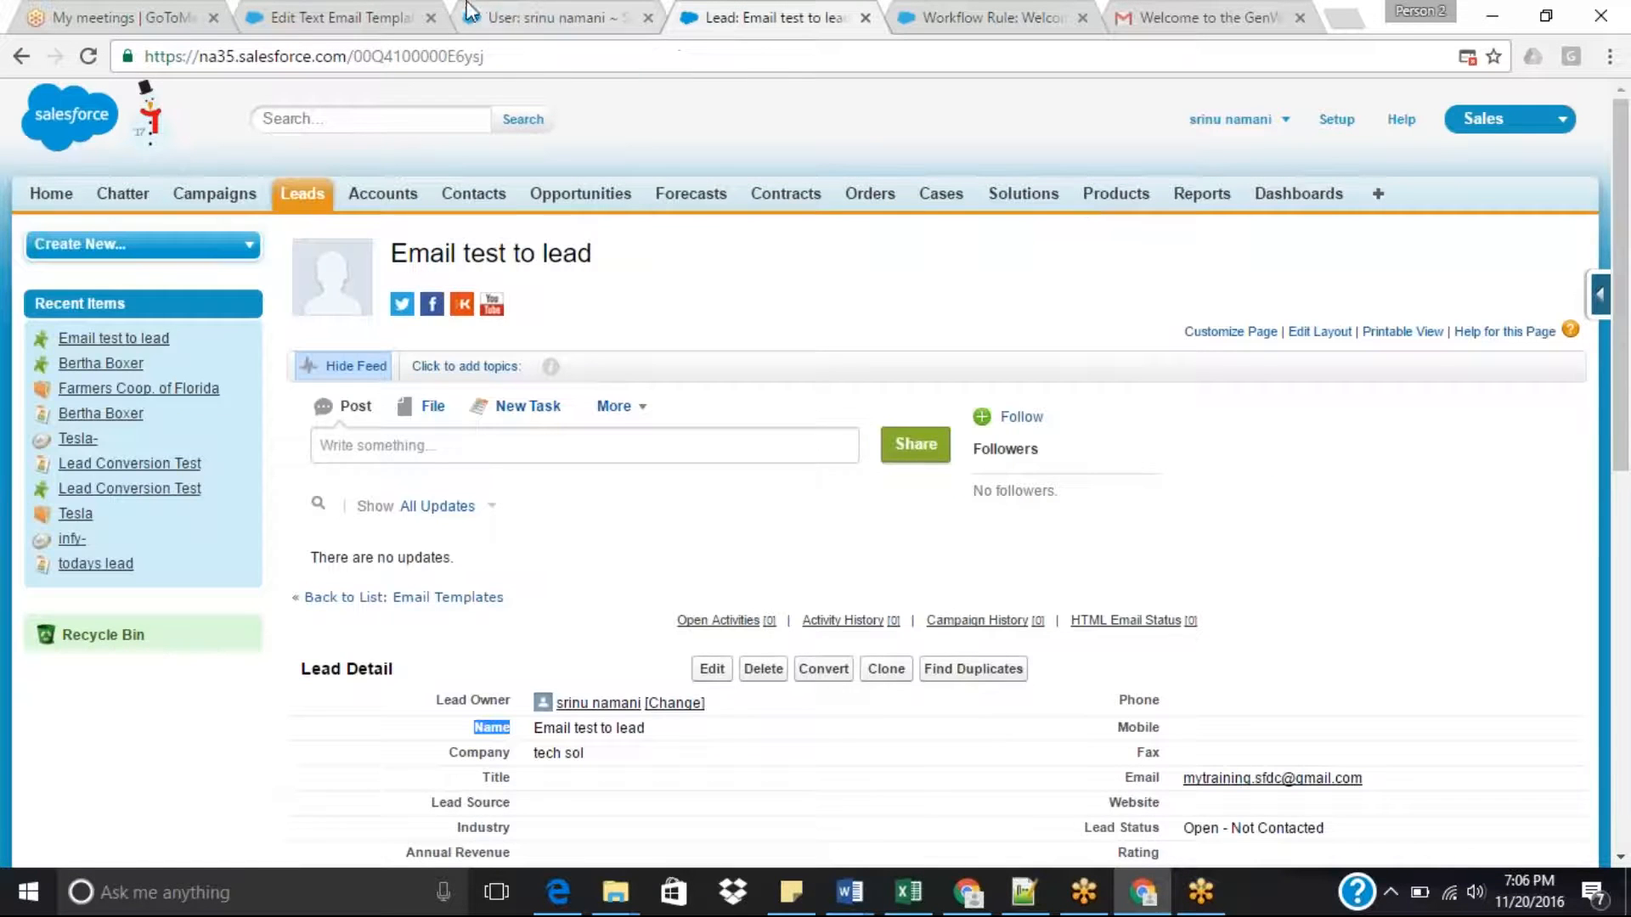
{"action": "left_click", "coordinate": [340, 12]}
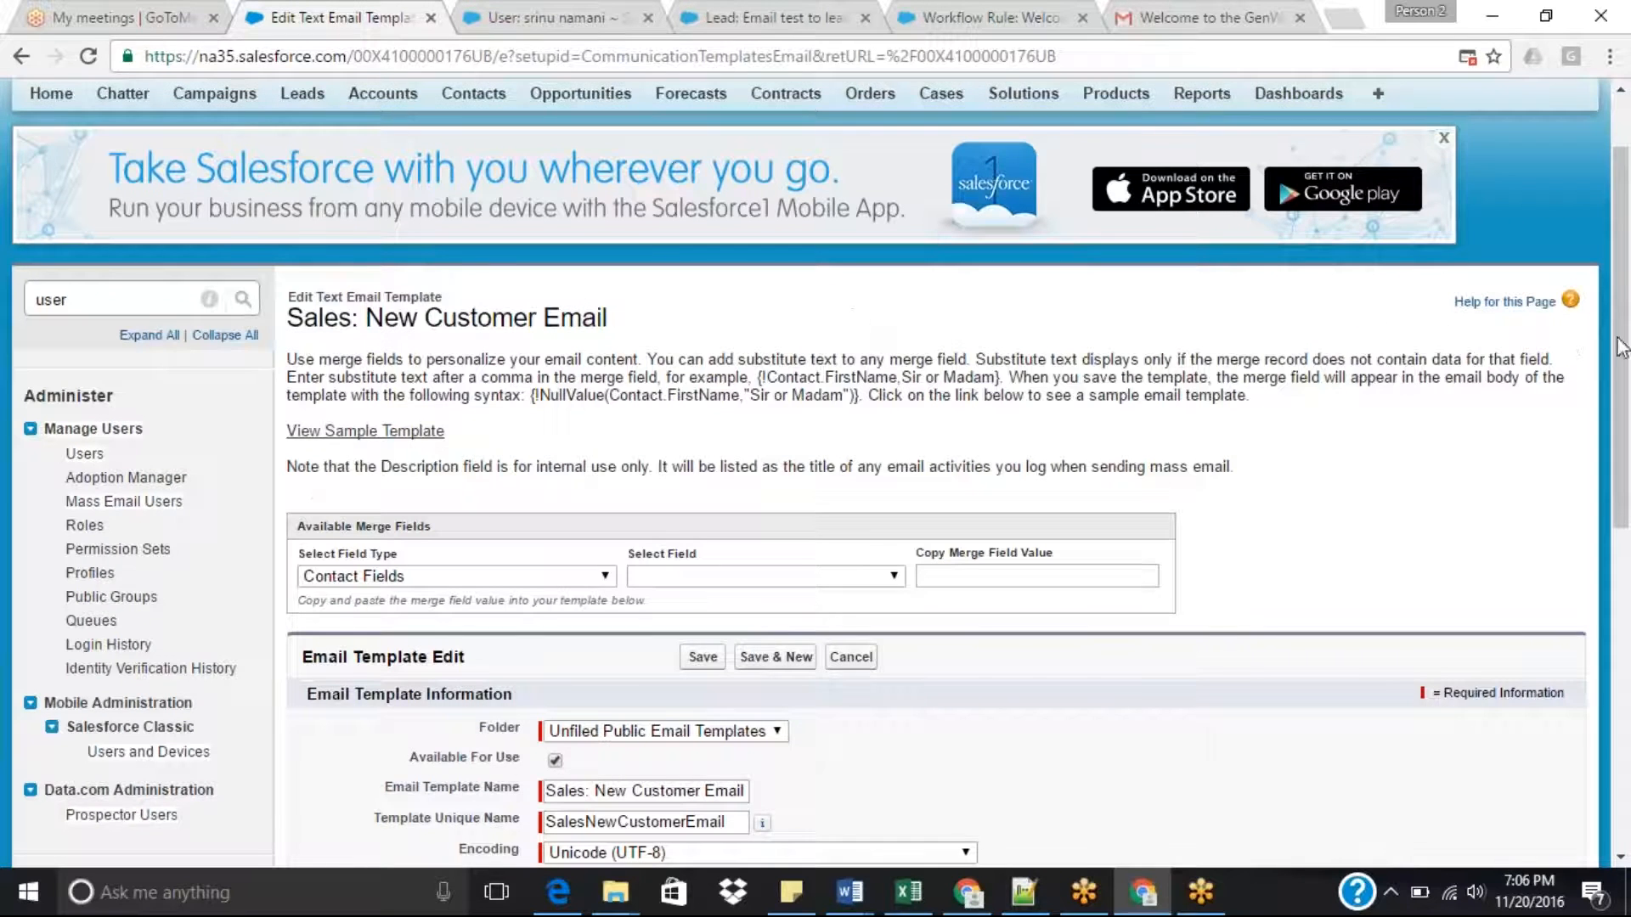
{"action": "left_click_drag", "start_coordinate": [1623, 348], "coordinate": [1629, 435]}
{"action": "scroll", "coordinate": [1628, 435], "scroll_direction": "down", "scroll_amount": 3}
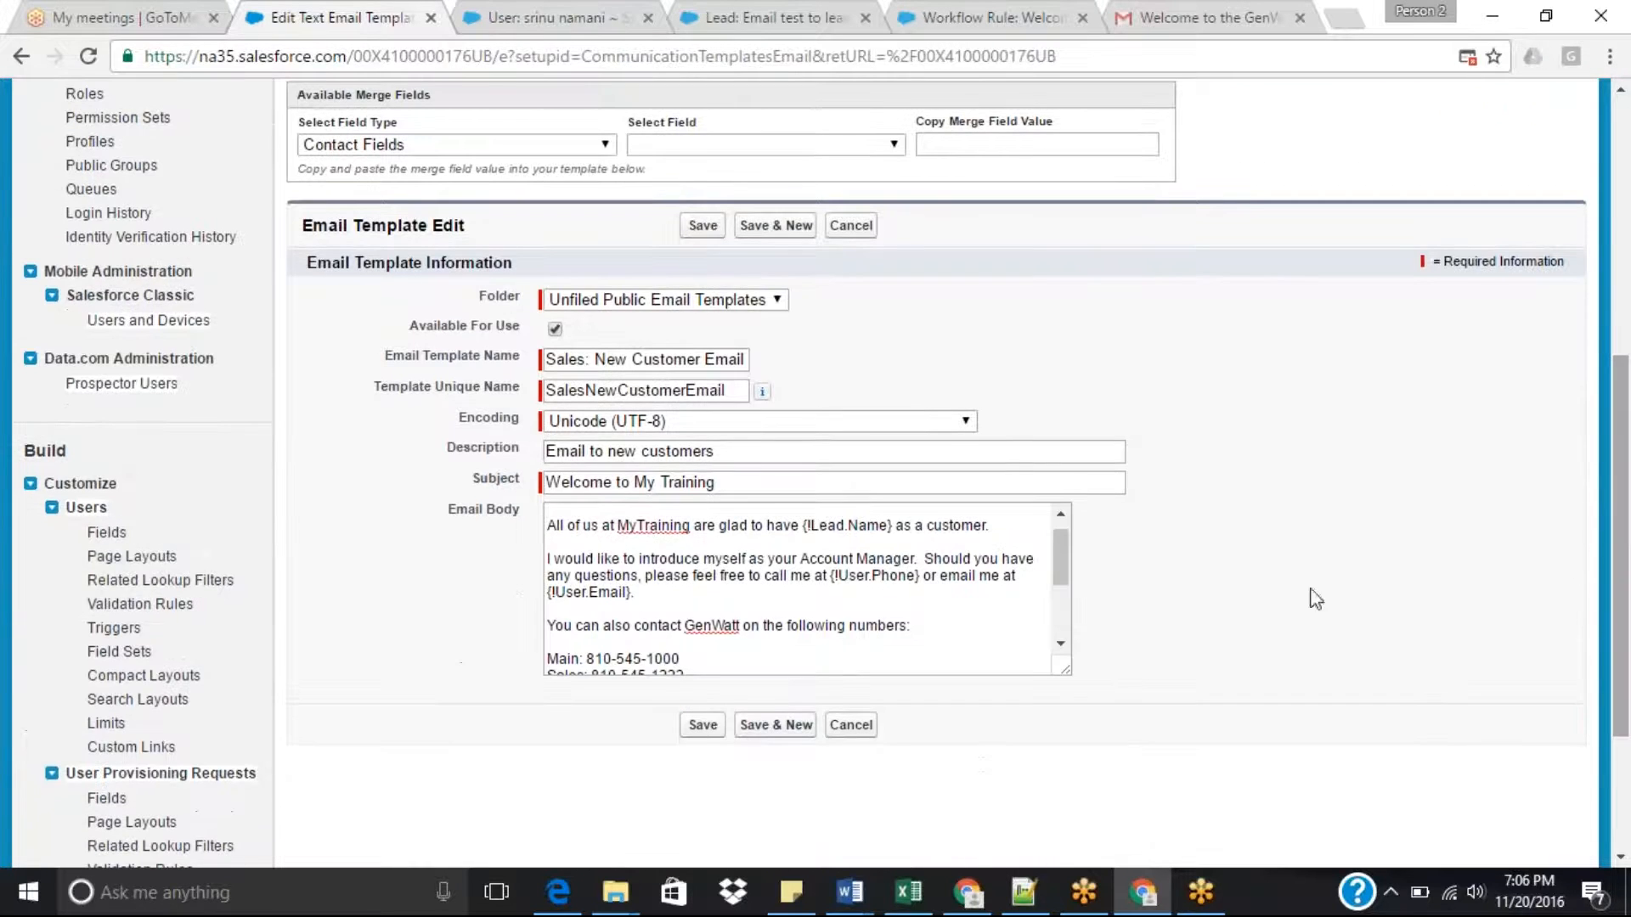
{"action": "left_click_drag", "start_coordinate": [1061, 557], "coordinate": [1061, 592]}
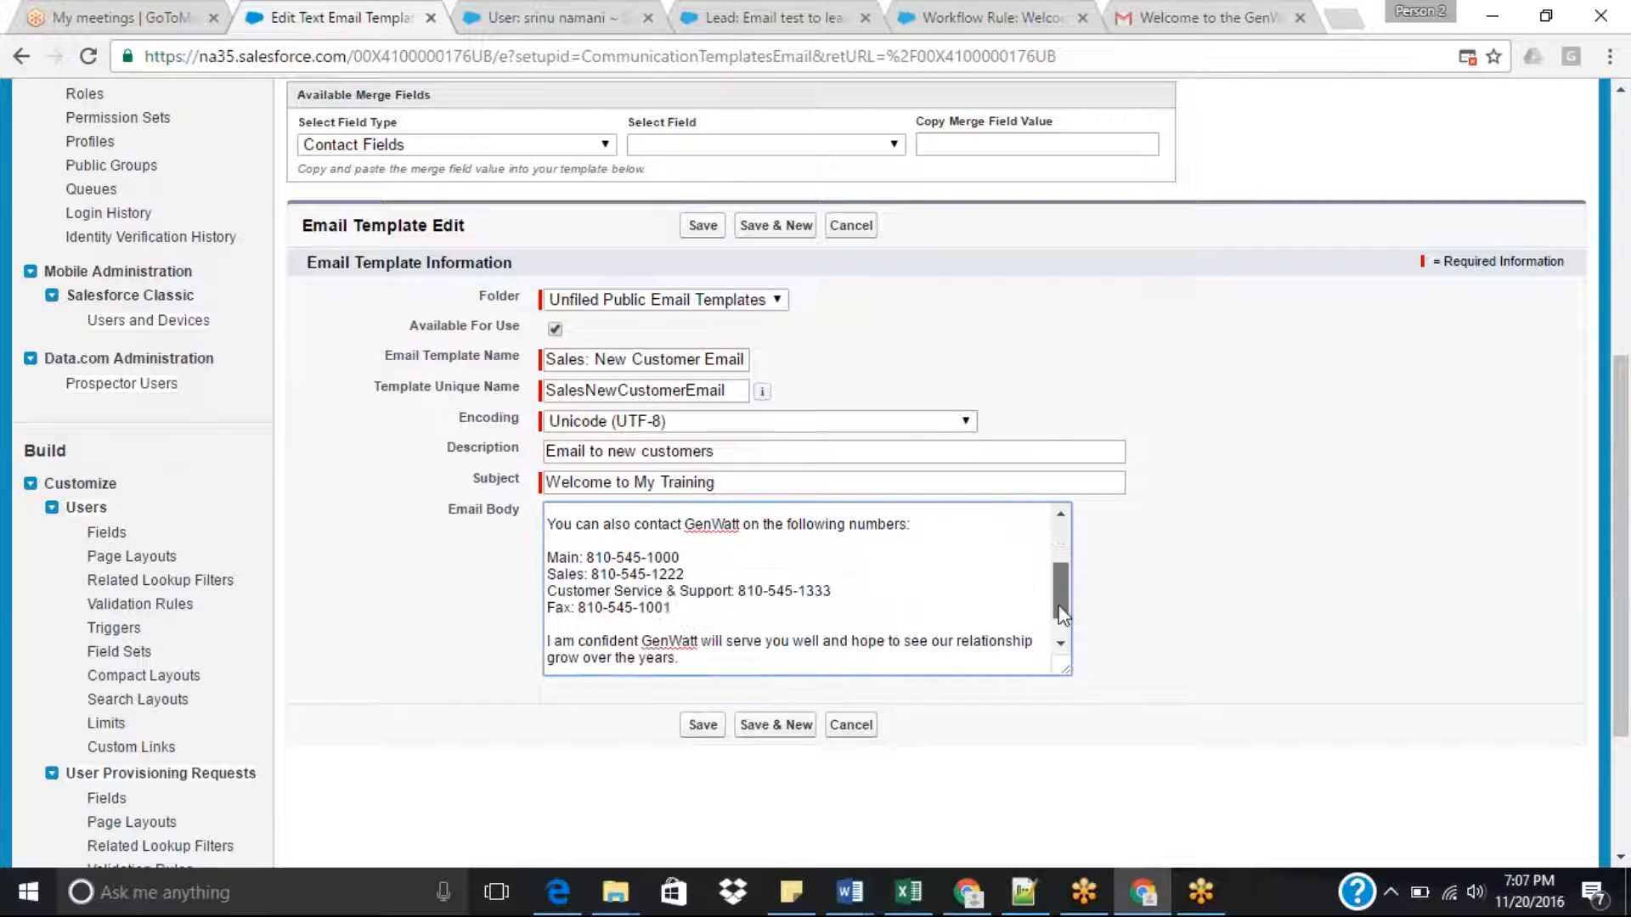
{"action": "left_click_drag", "start_coordinate": [545, 553], "coordinate": [754, 605]}
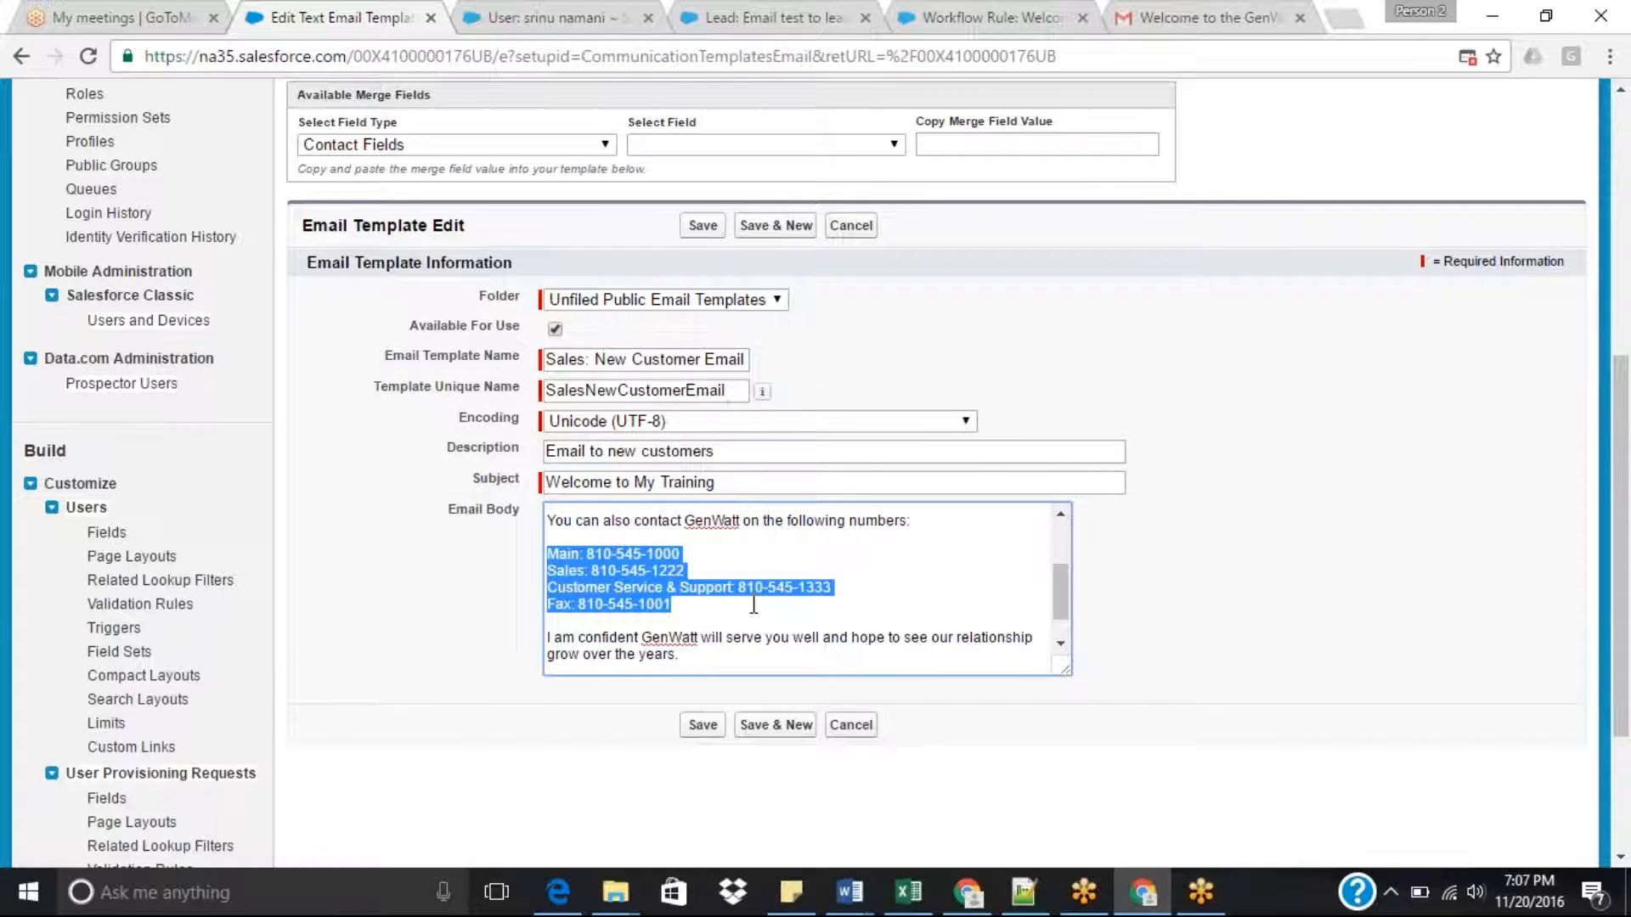
{"action": "key", "text": "ctrl+x"}
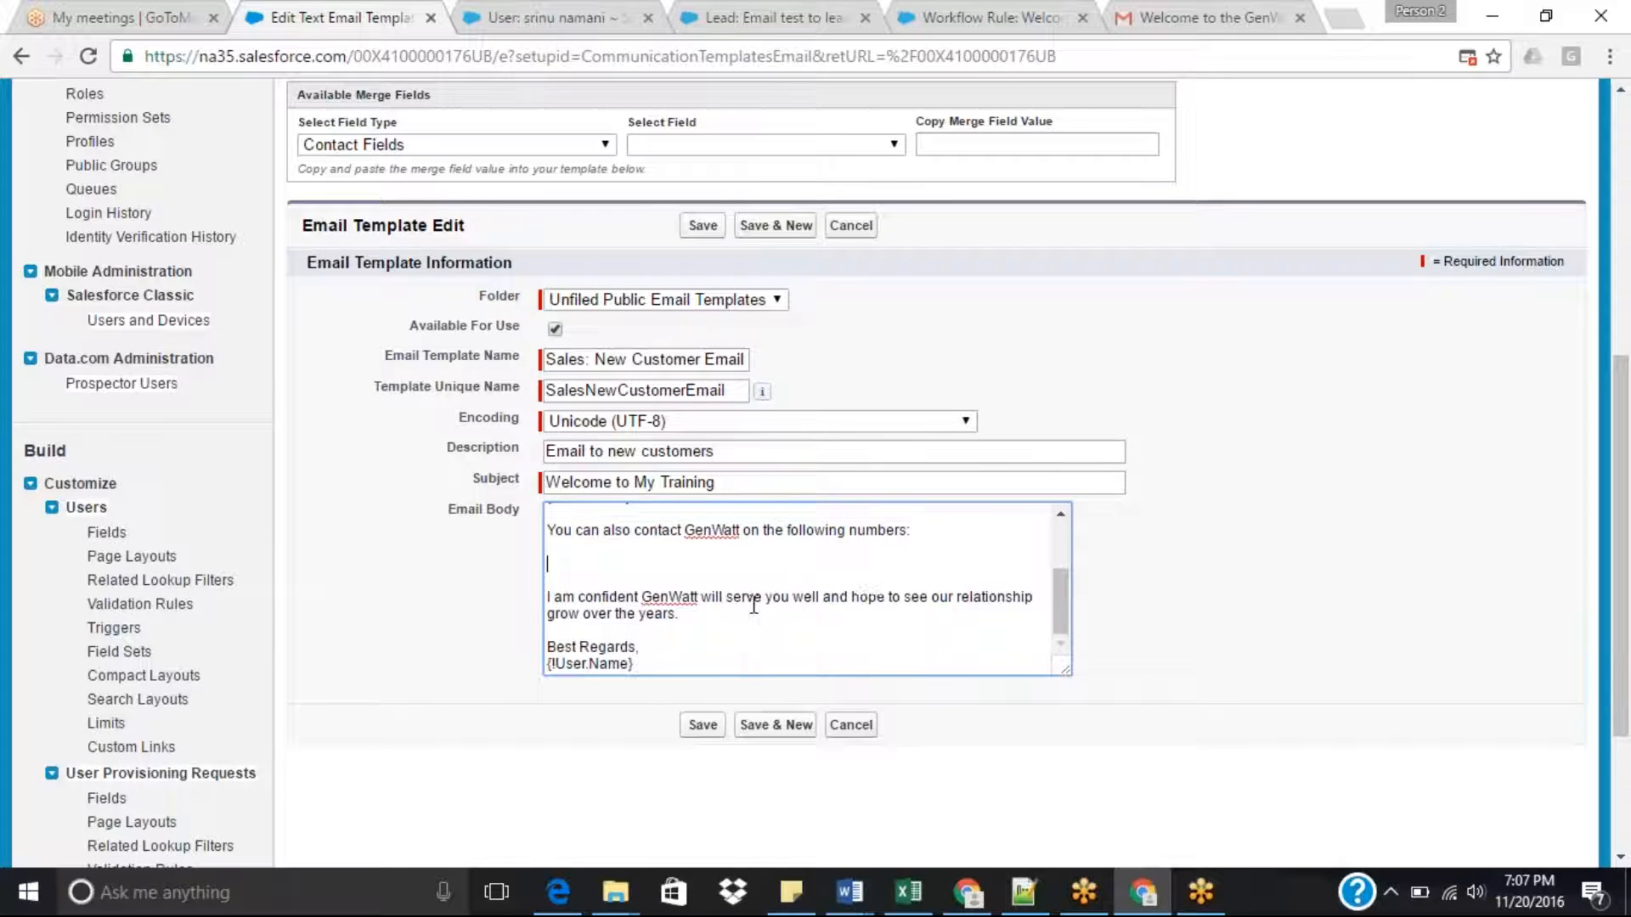
{"action": "type", "text": "1234567898"}
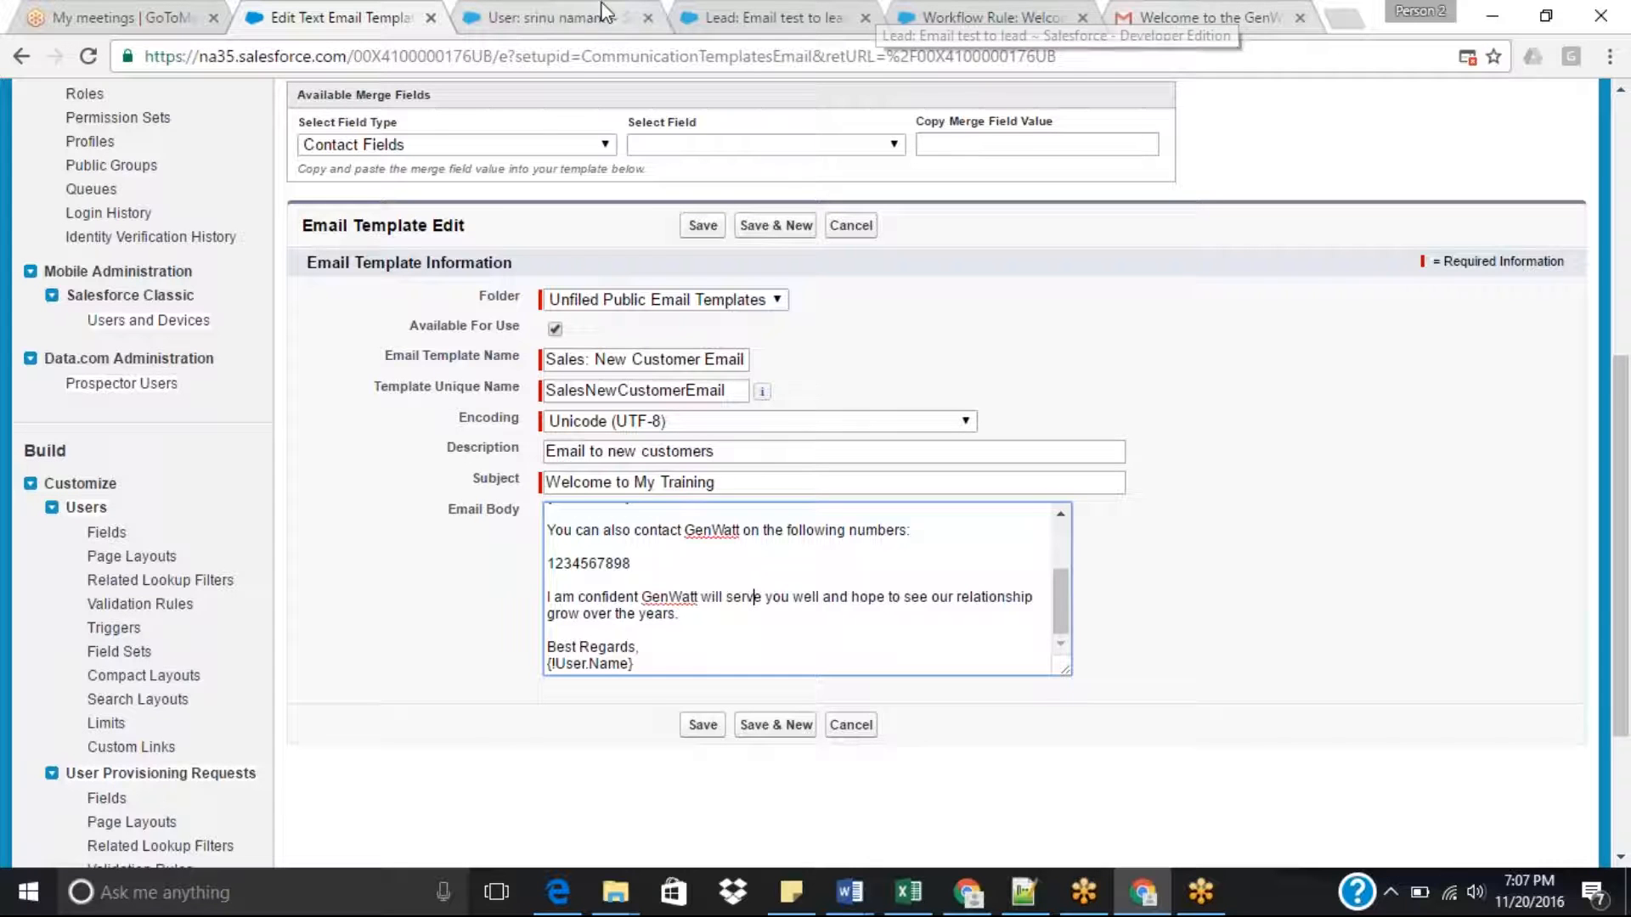
Save the Sales: New Customer Email template and look over its preview.
{"action": "left_click", "coordinate": [576, 12]}
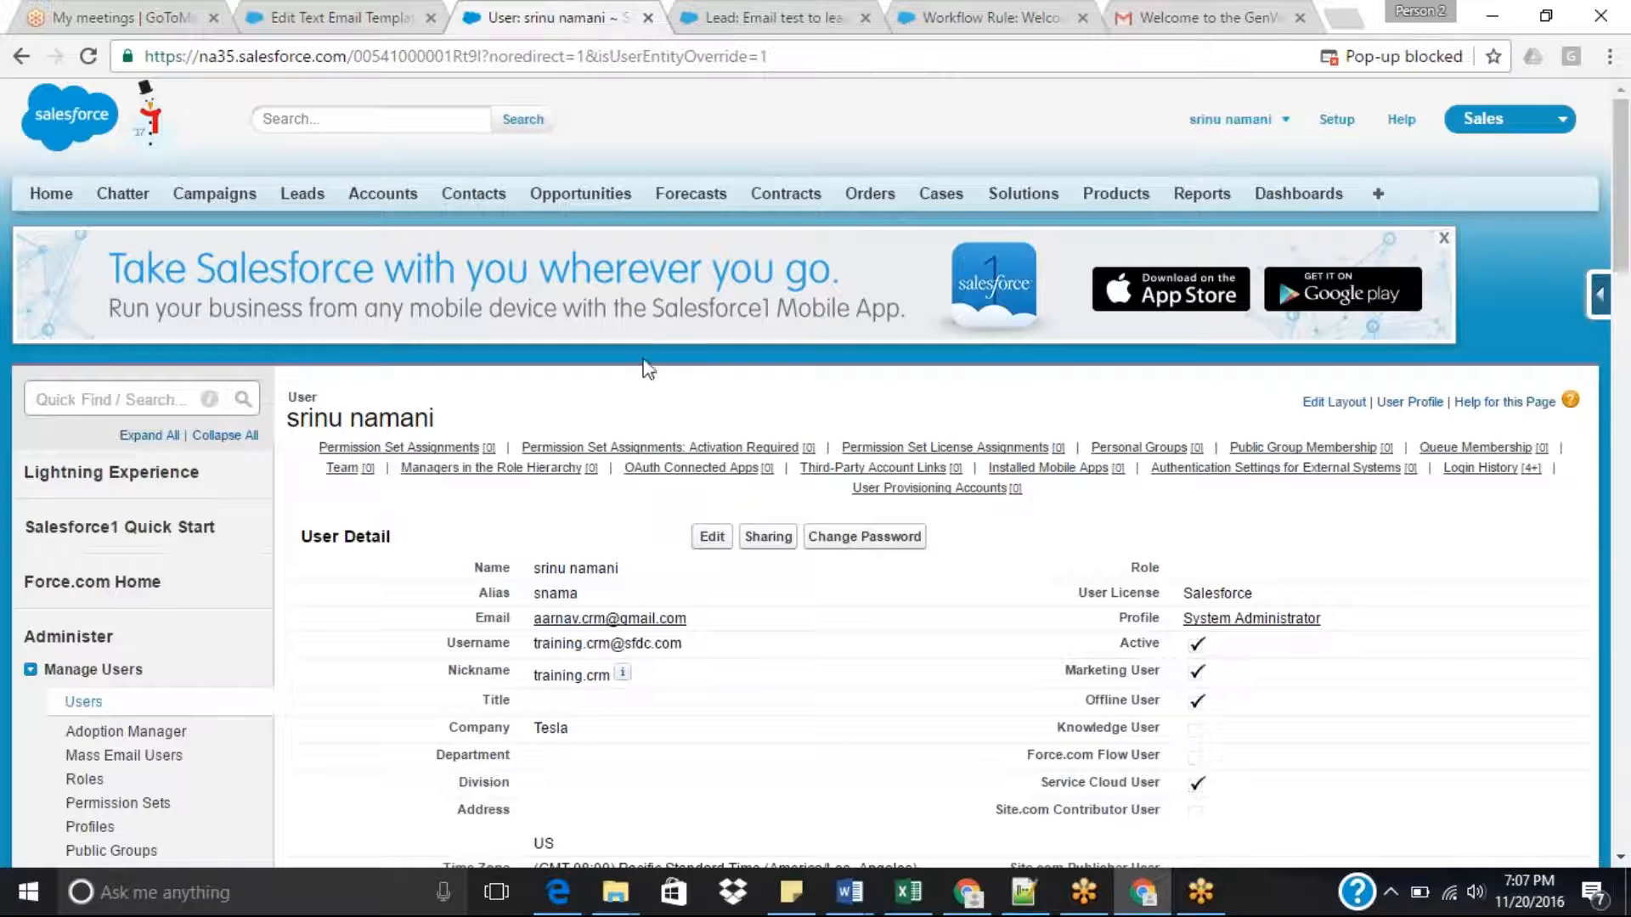
{"action": "left_click", "coordinate": [327, 13]}
{"action": "left_click", "coordinate": [700, 727]}
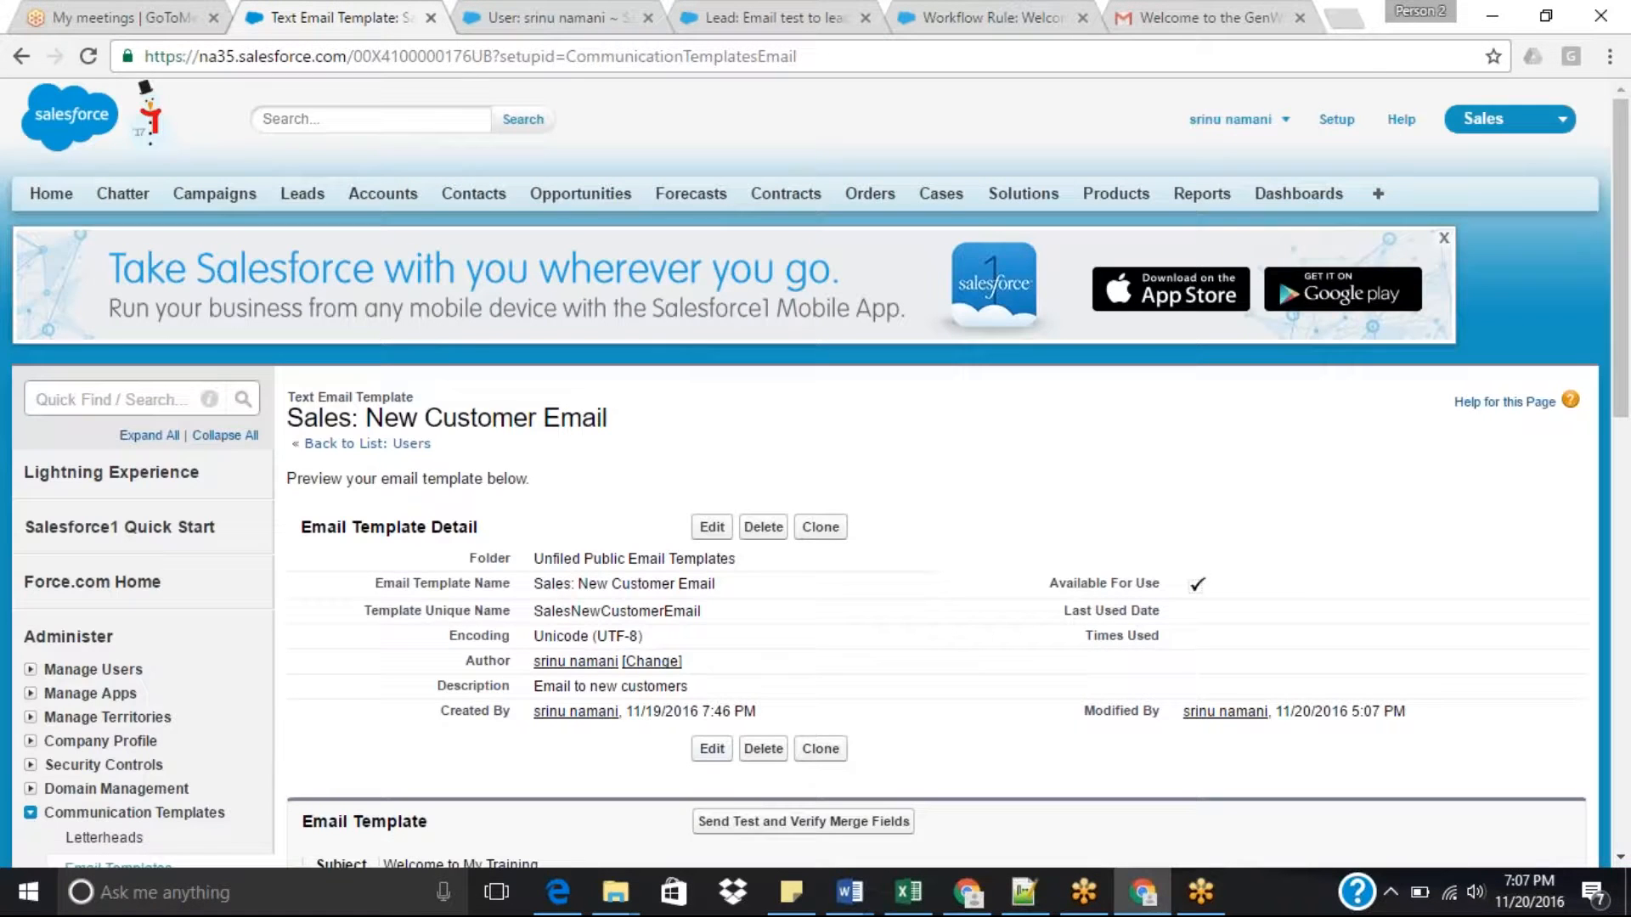
{"action": "scroll", "coordinate": [1627, 374], "scroll_direction": "down", "scroll_amount": 1}
{"action": "left_click_drag", "start_coordinate": [1627, 378], "coordinate": [1627, 320]}
Start a new lead with the last name "Test Workflow email" and the company "hello test".
{"action": "left_click", "coordinate": [762, 15]}
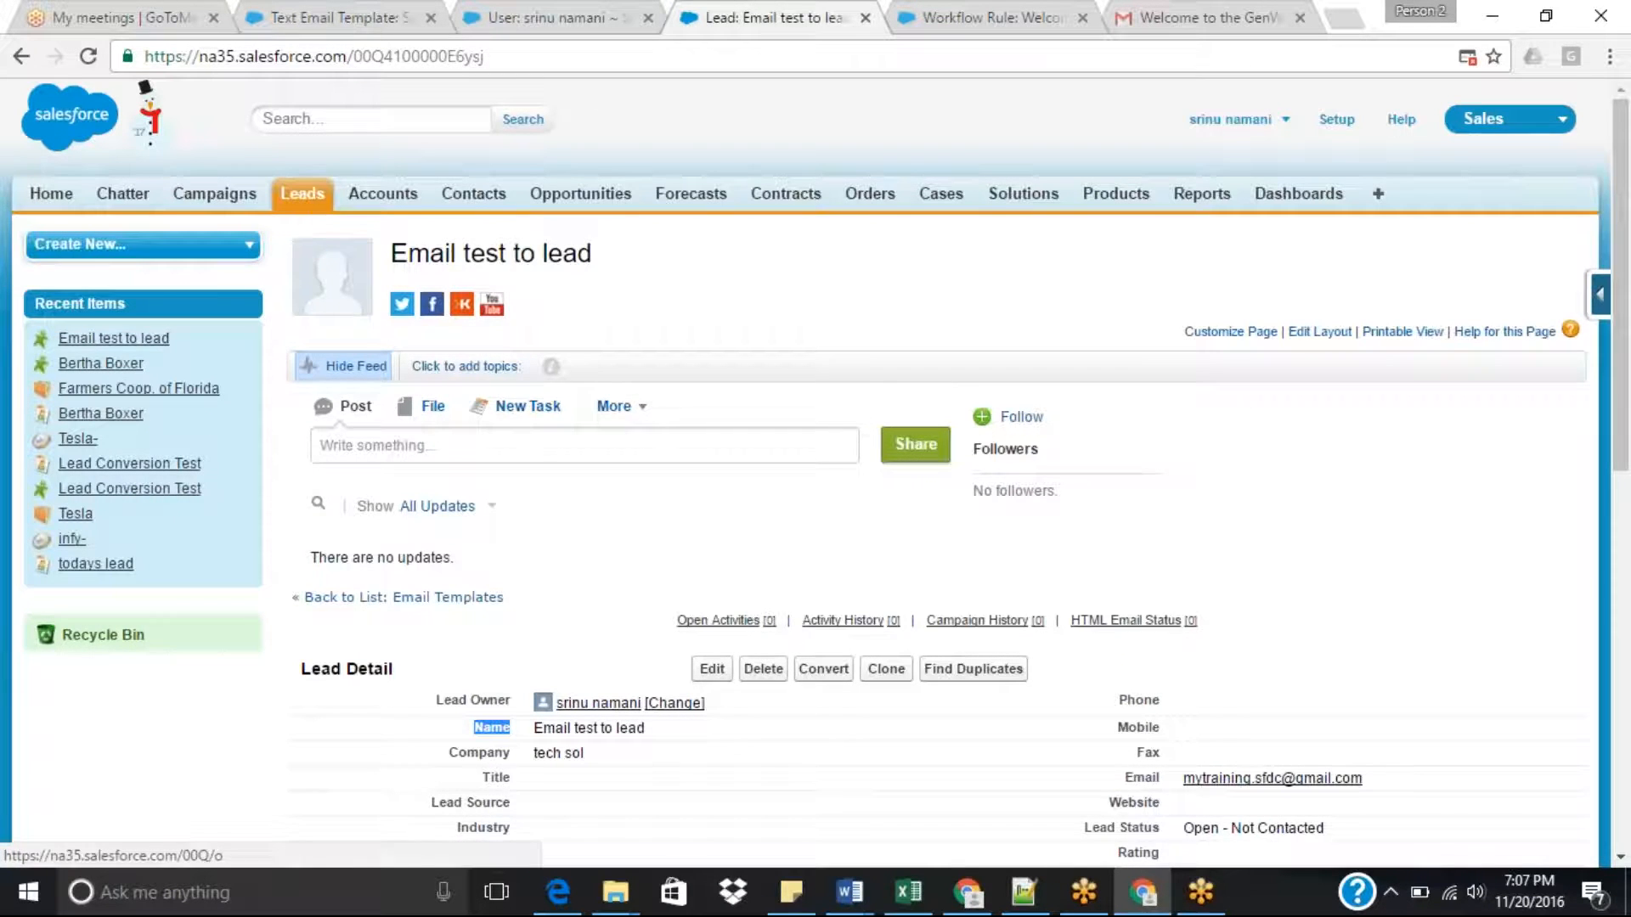
{"action": "left_click", "coordinate": [300, 197]}
{"action": "left_click", "coordinate": [706, 374]}
{"action": "type", "text": "T"}
{"action": "key", "text": "BackSpace"}
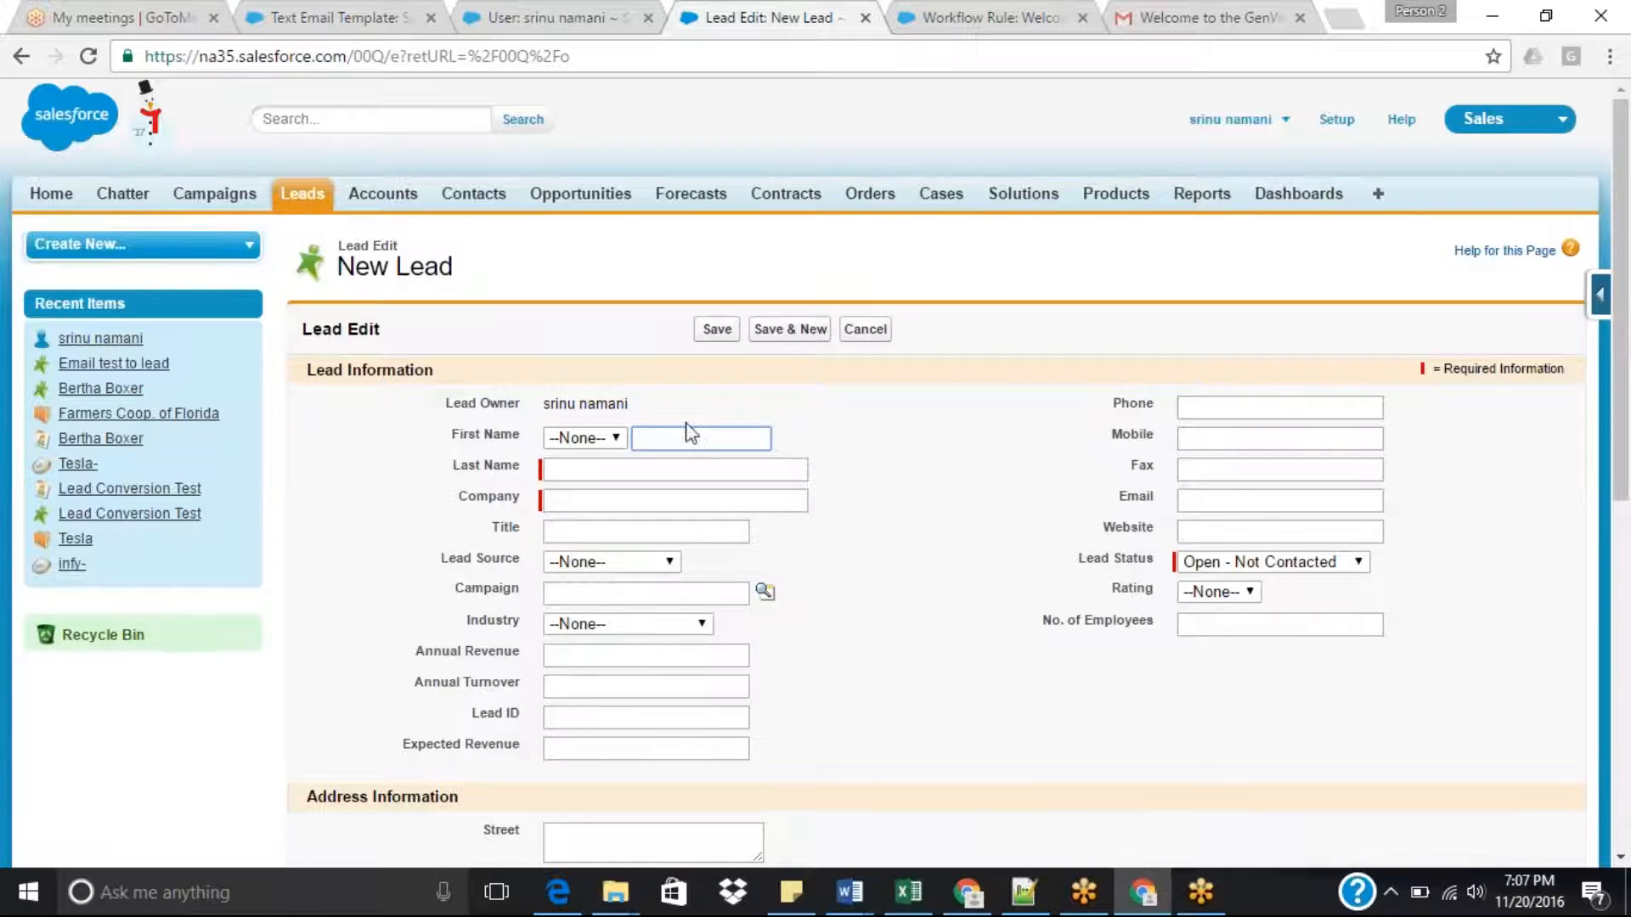
{"action": "left_click", "coordinate": [671, 470]}
{"action": "type", "text": "Test "}
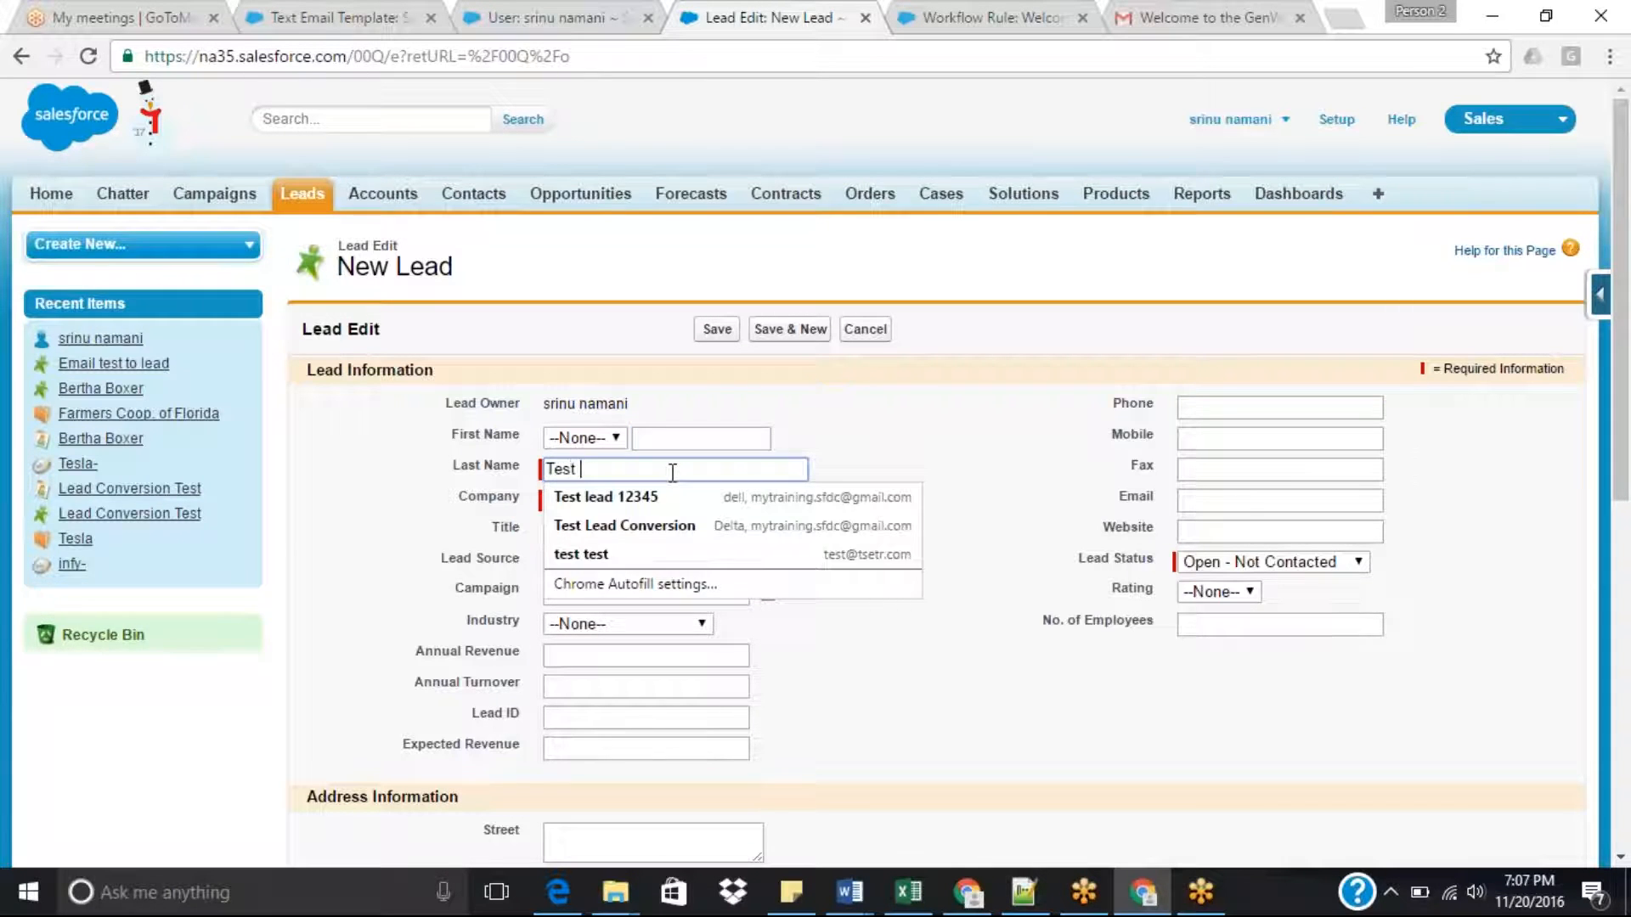
{"action": "type", "text": "Workflow email"}
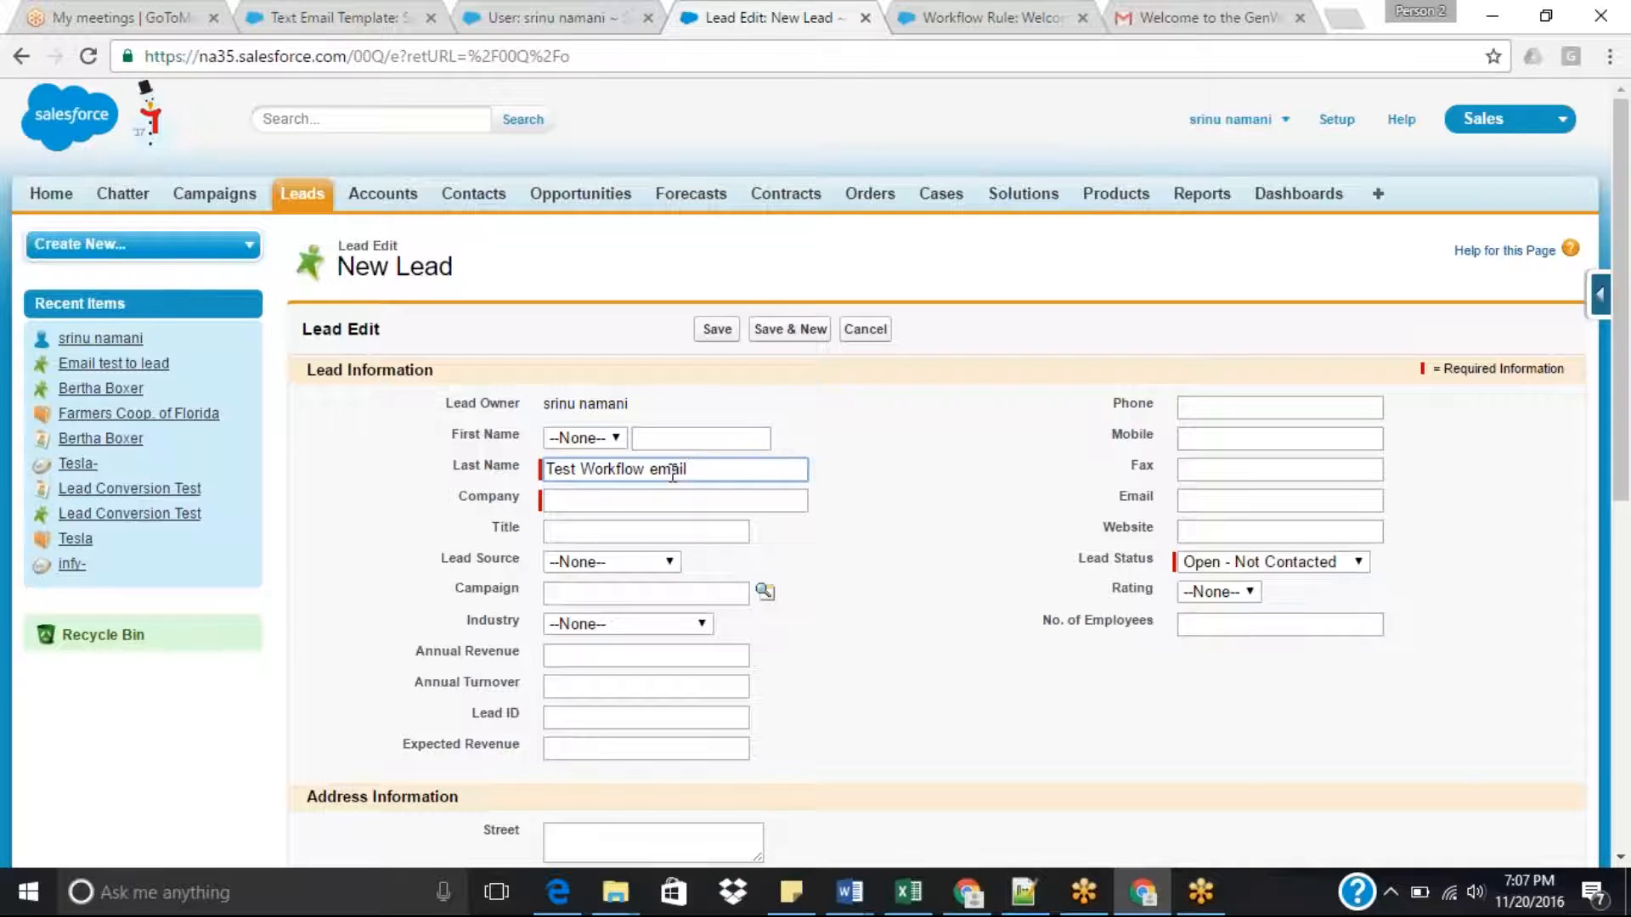
{"action": "key", "text": "Tab"}
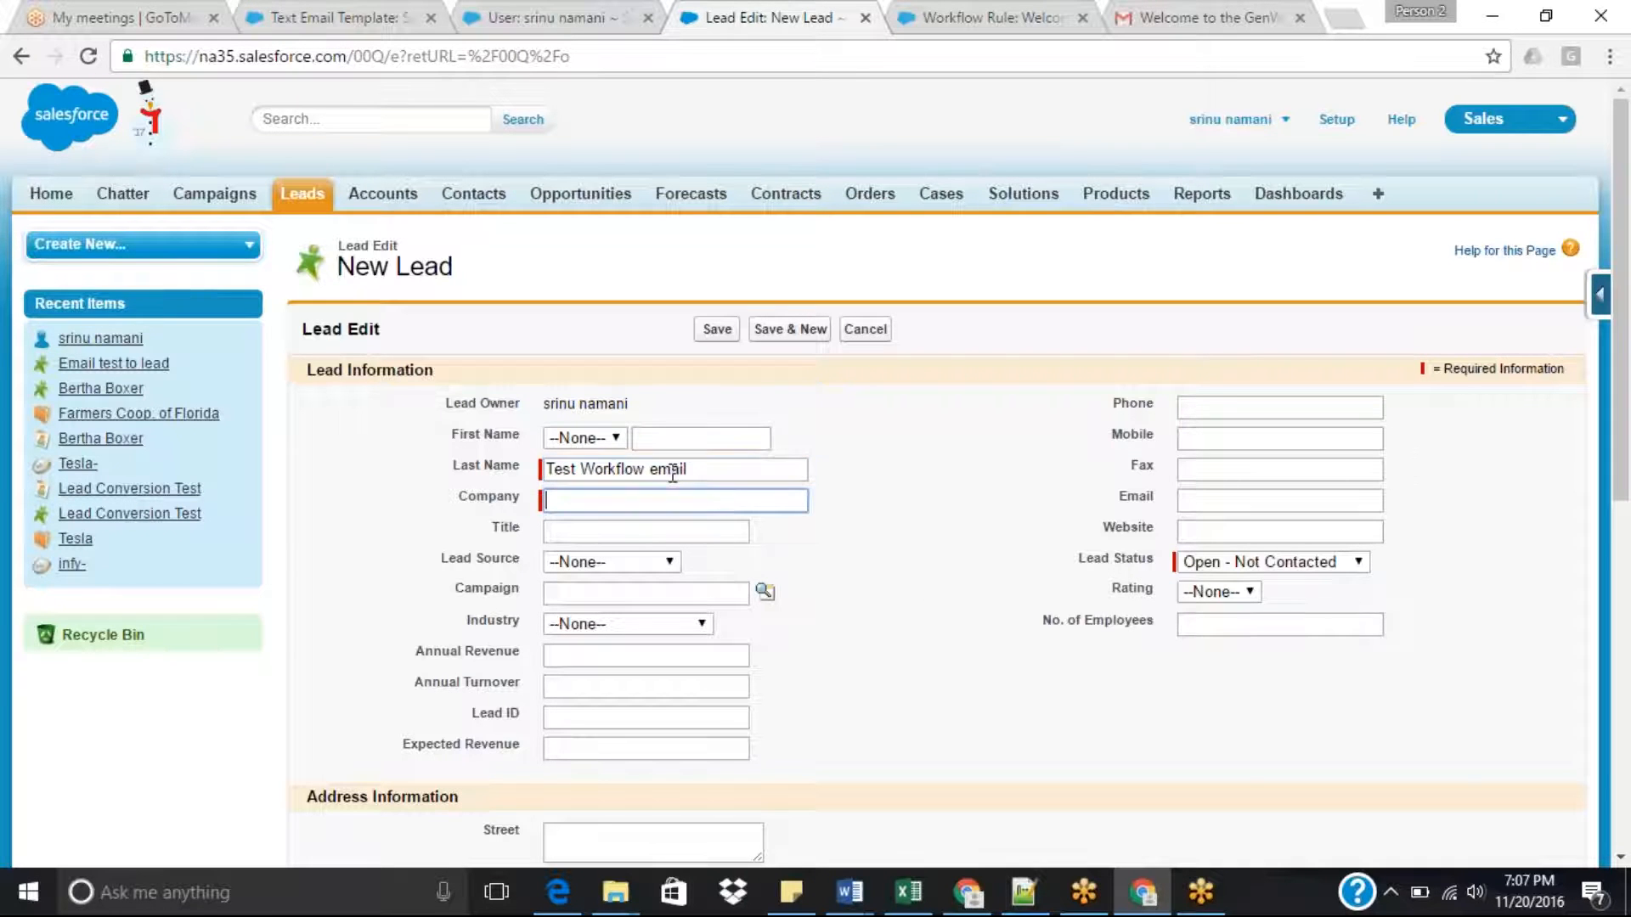
{"action": "type", "text": "hello test"}
Fill in the new lead's email address and save the lead.
{"action": "scroll", "coordinate": [1614, 340], "scroll_direction": "down", "scroll_amount": 1}
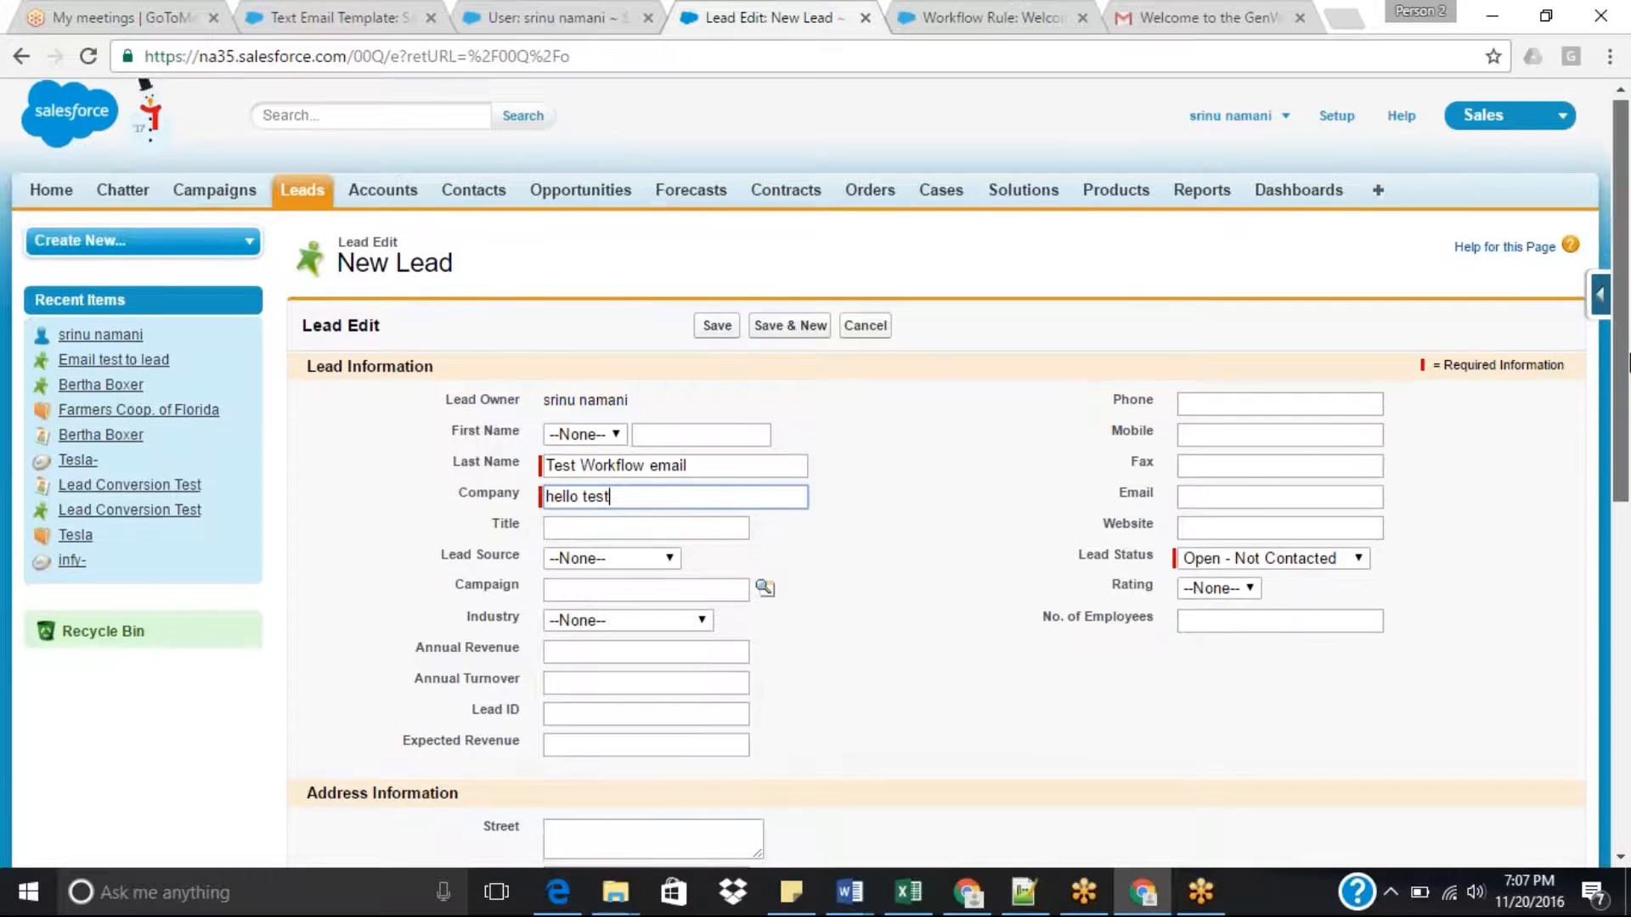
{"action": "left_click", "coordinate": [1280, 392]}
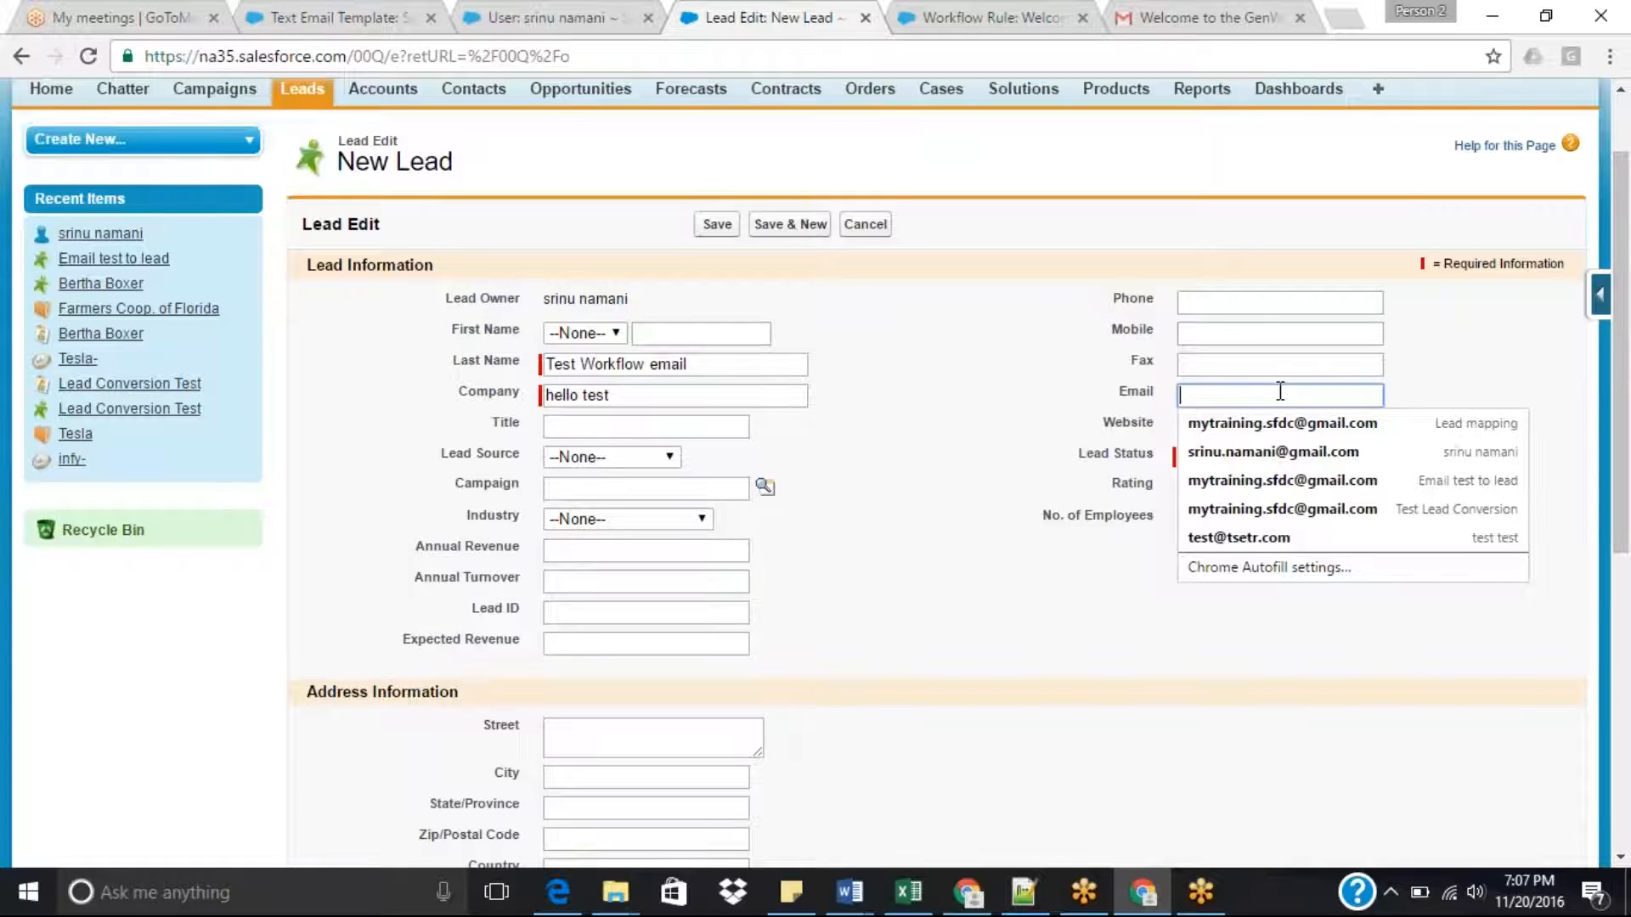
{"action": "left_click", "coordinate": [911, 418]}
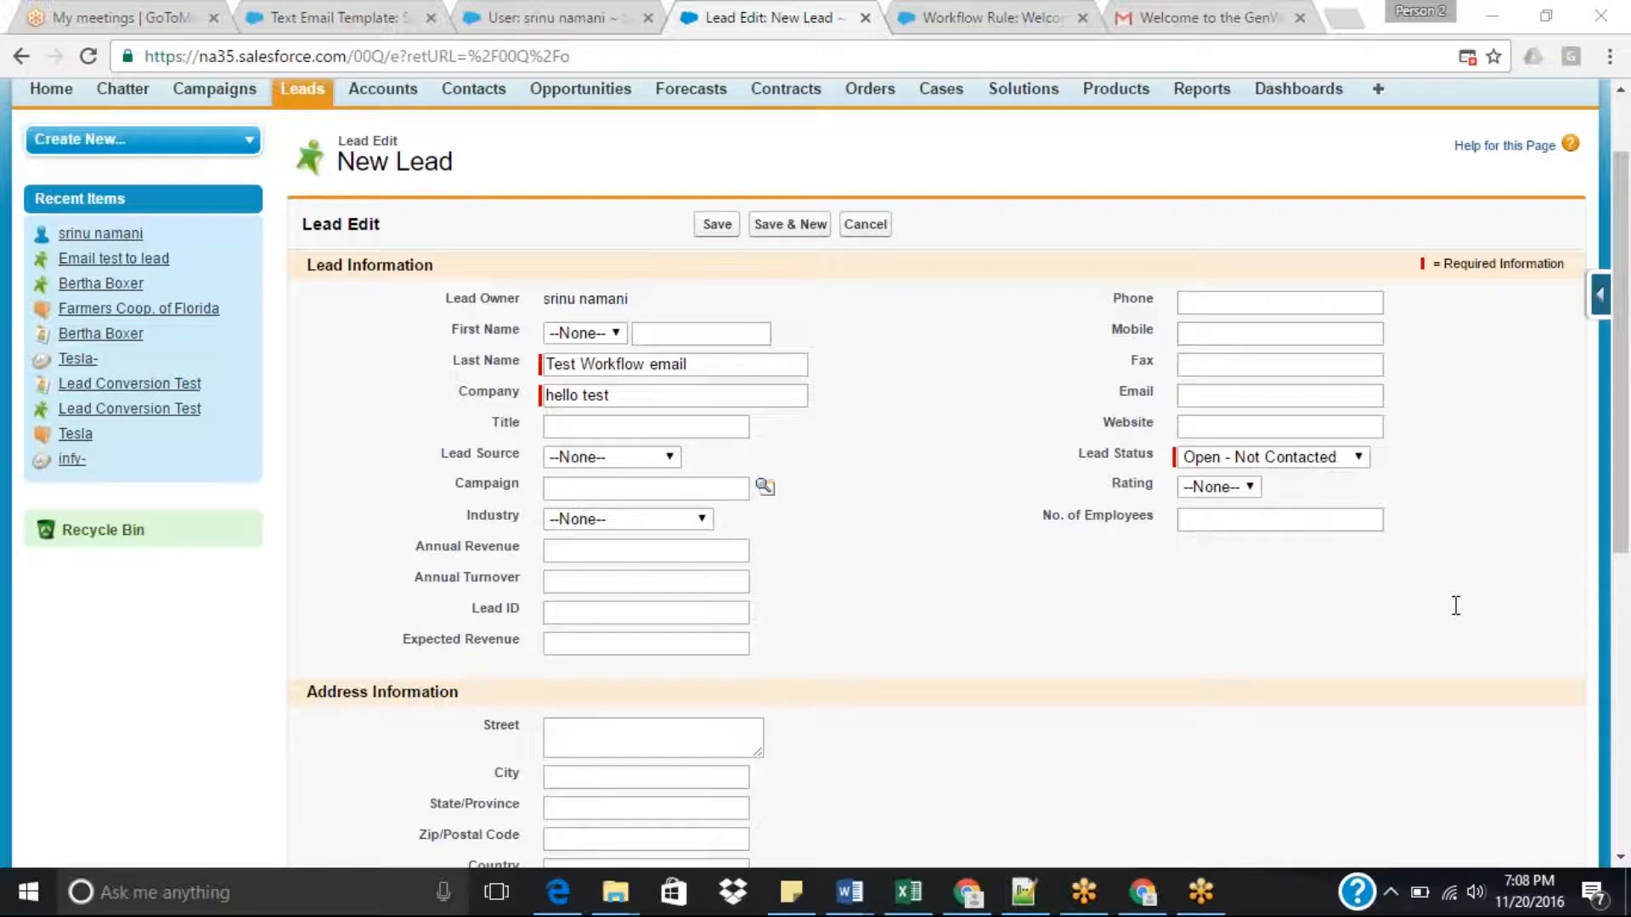
{"action": "left_click", "coordinate": [1211, 393]}
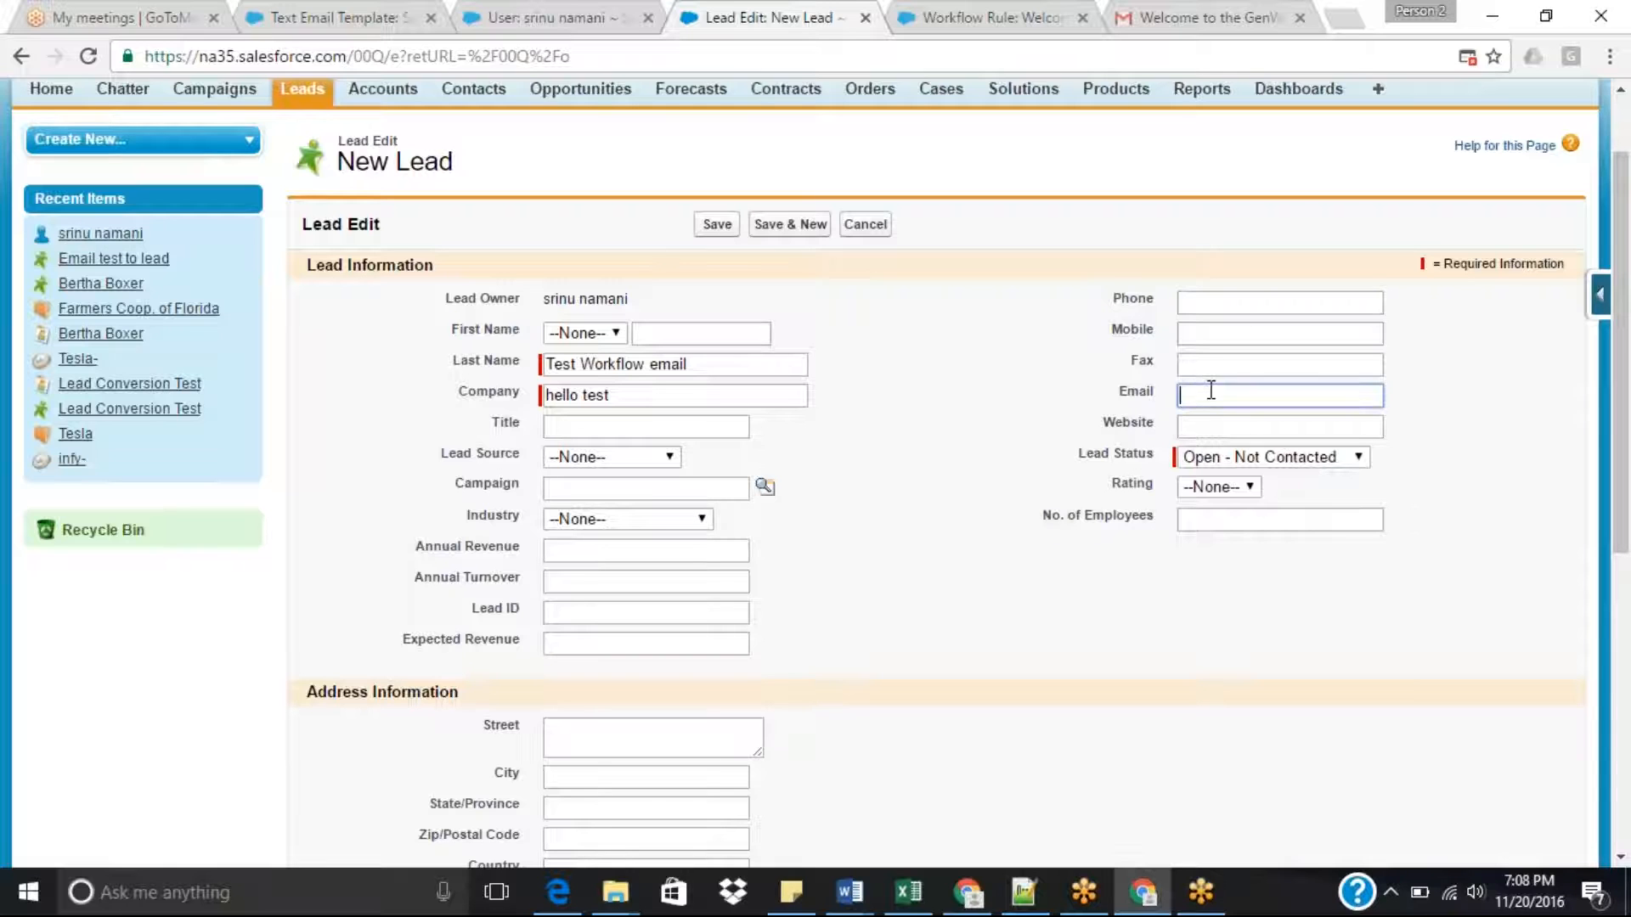
{"action": "key", "text": "ctrl+v"}
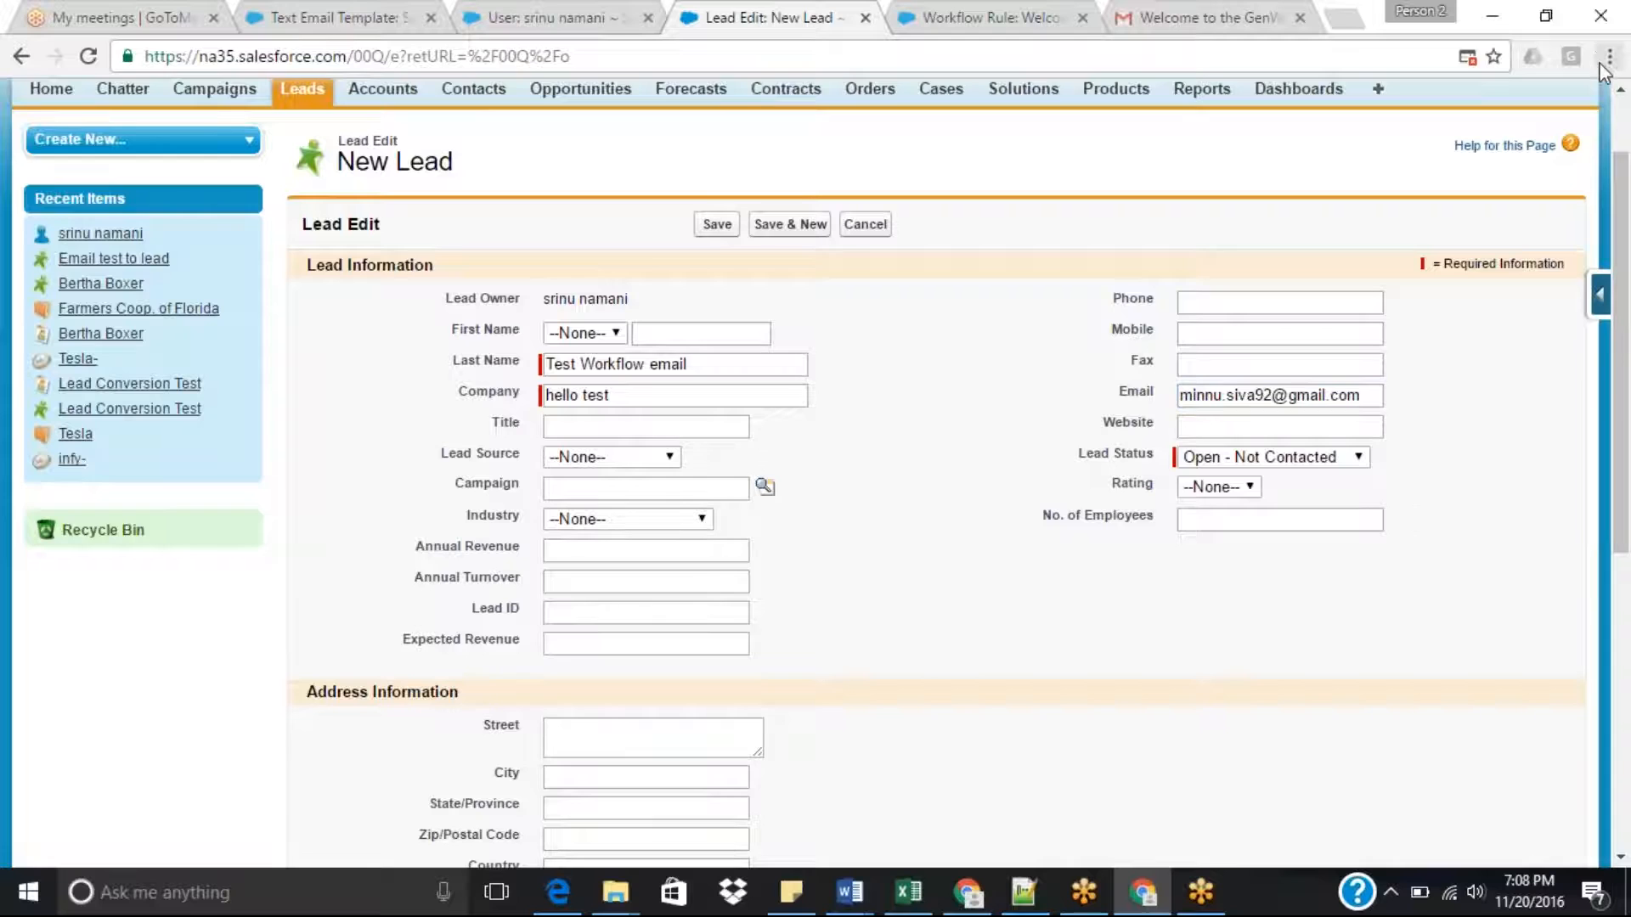
{"action": "left_click_drag", "start_coordinate": [1627, 350], "coordinate": [1628, 637]}
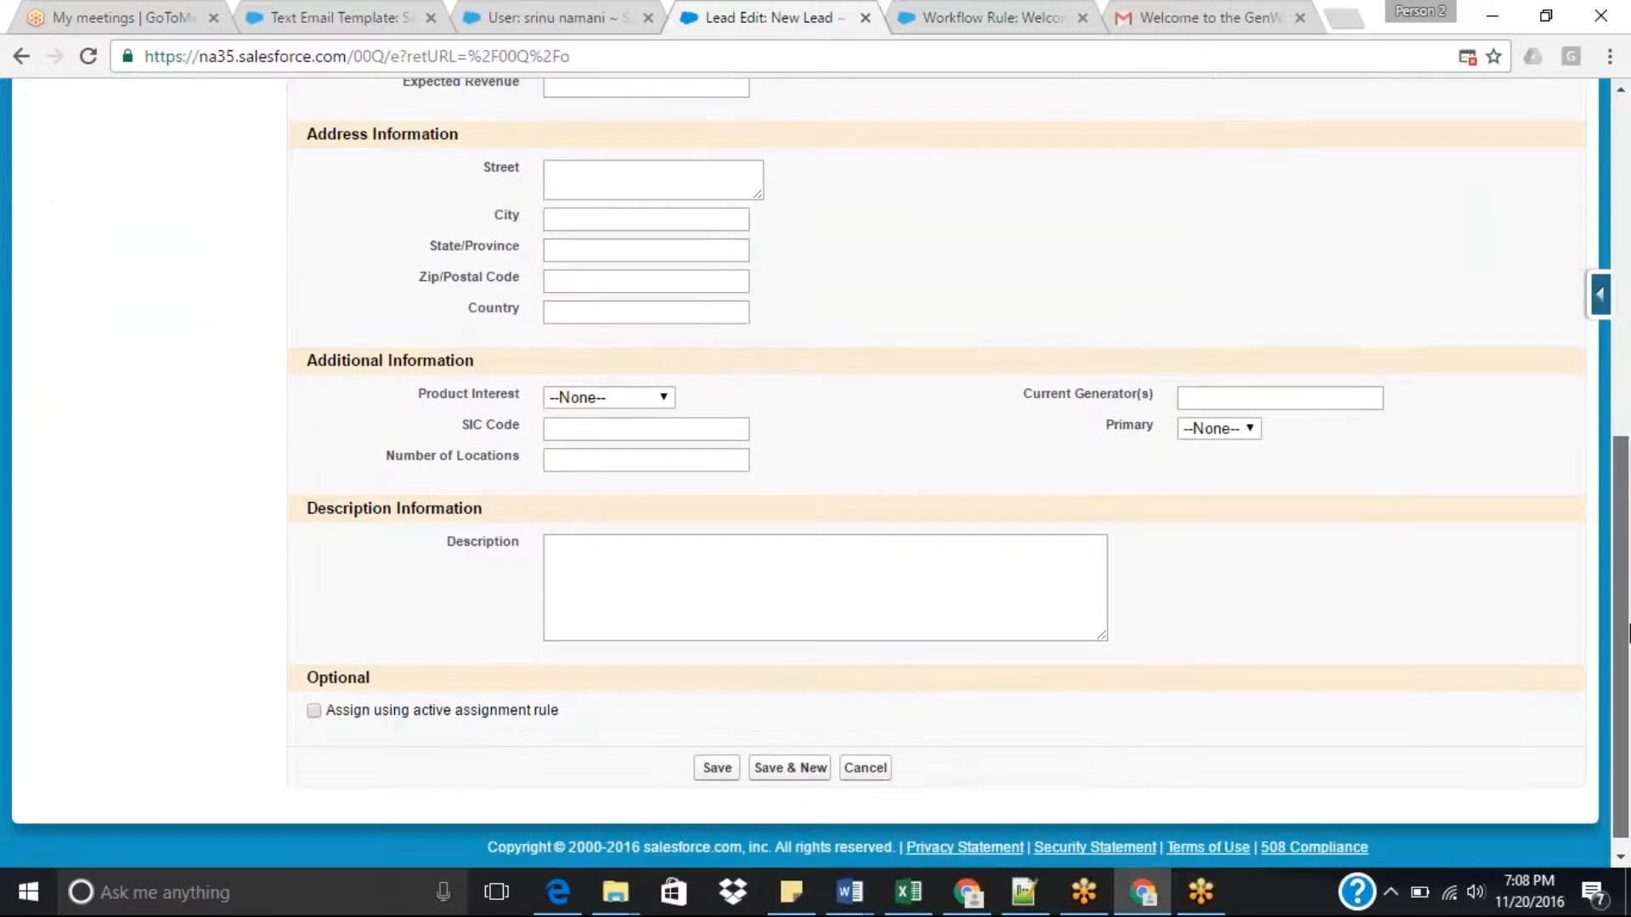
{"action": "left_click", "coordinate": [725, 757]}
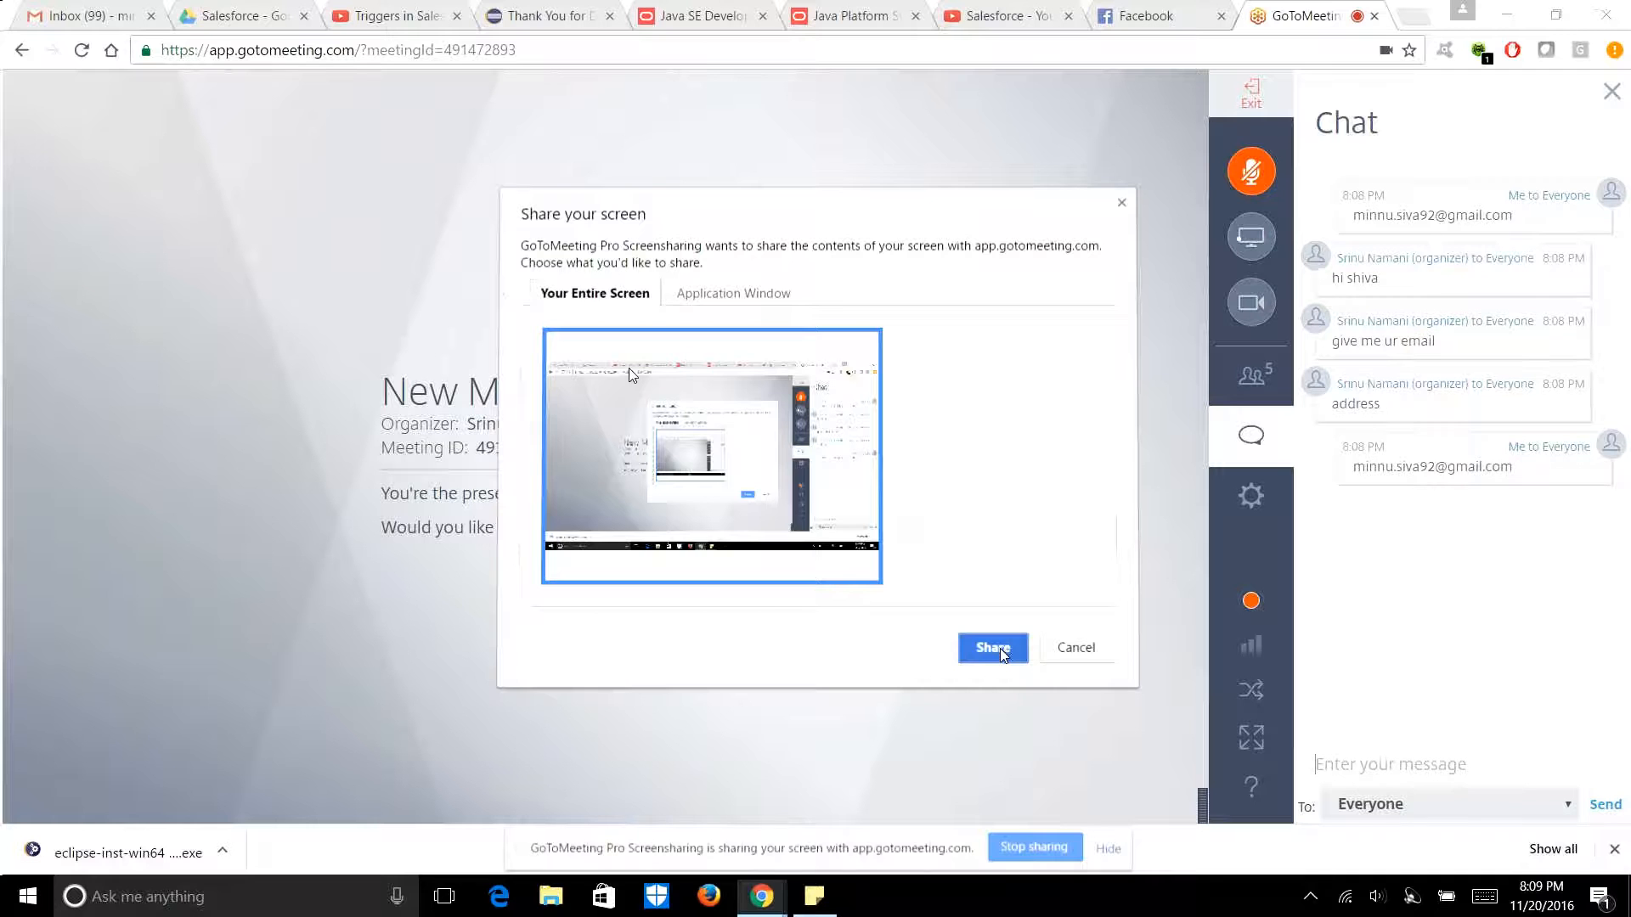
Share the entire screen in GoToMeeting and switch to the recipient's Gmail inbox to check for the welcome email.
{"action": "left_click", "coordinate": [994, 648]}
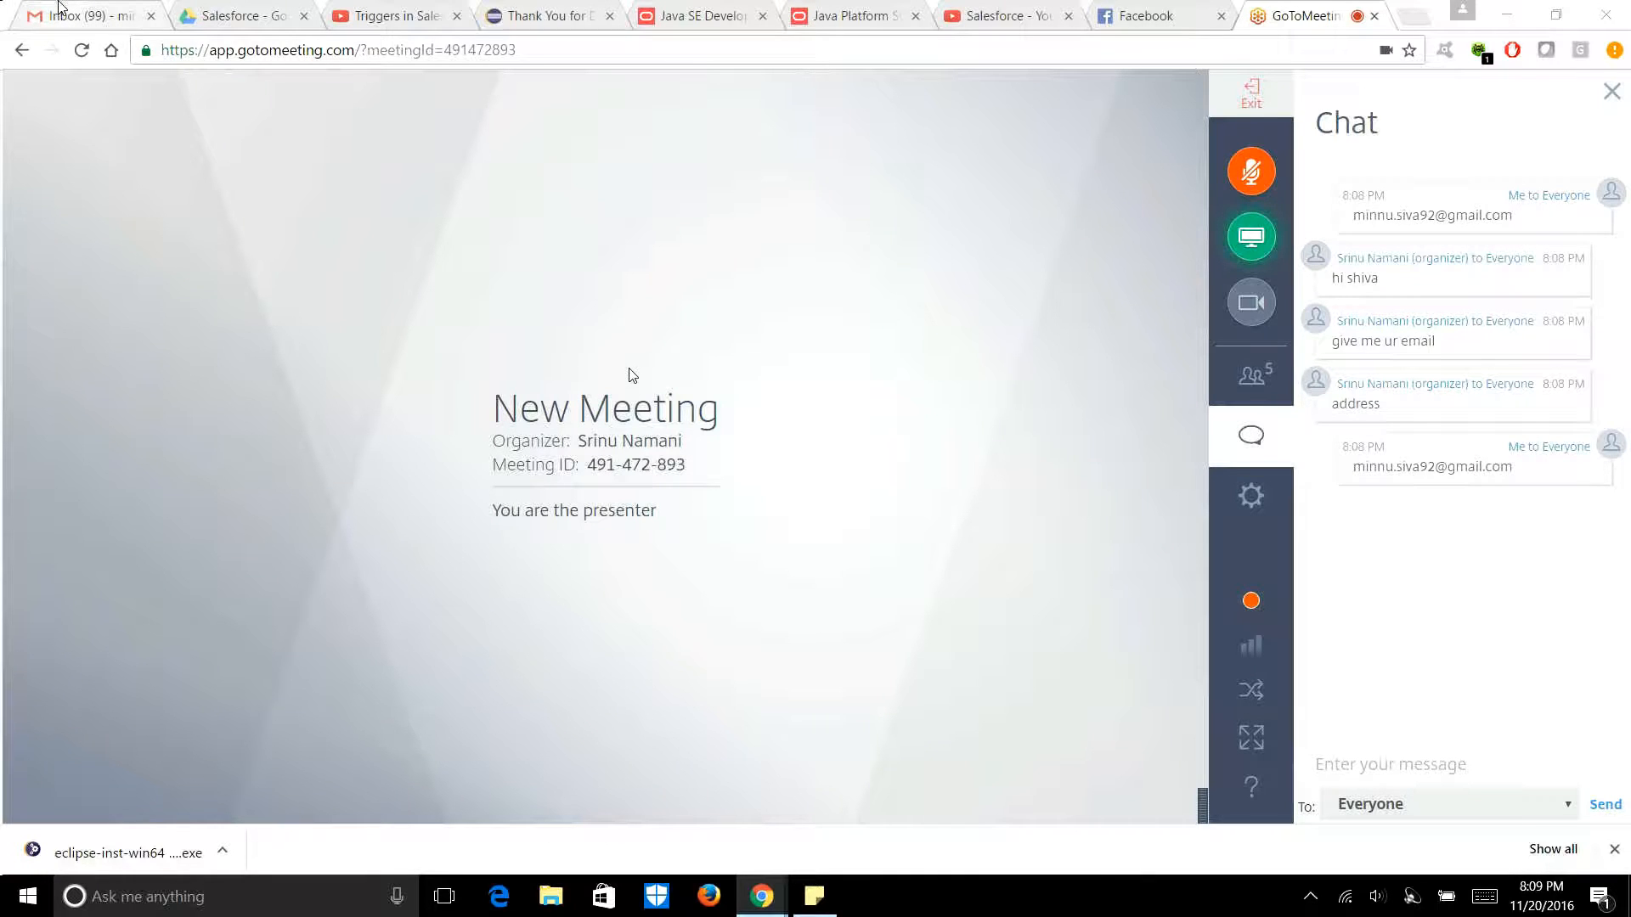
{"action": "left_click", "coordinate": [58, 6]}
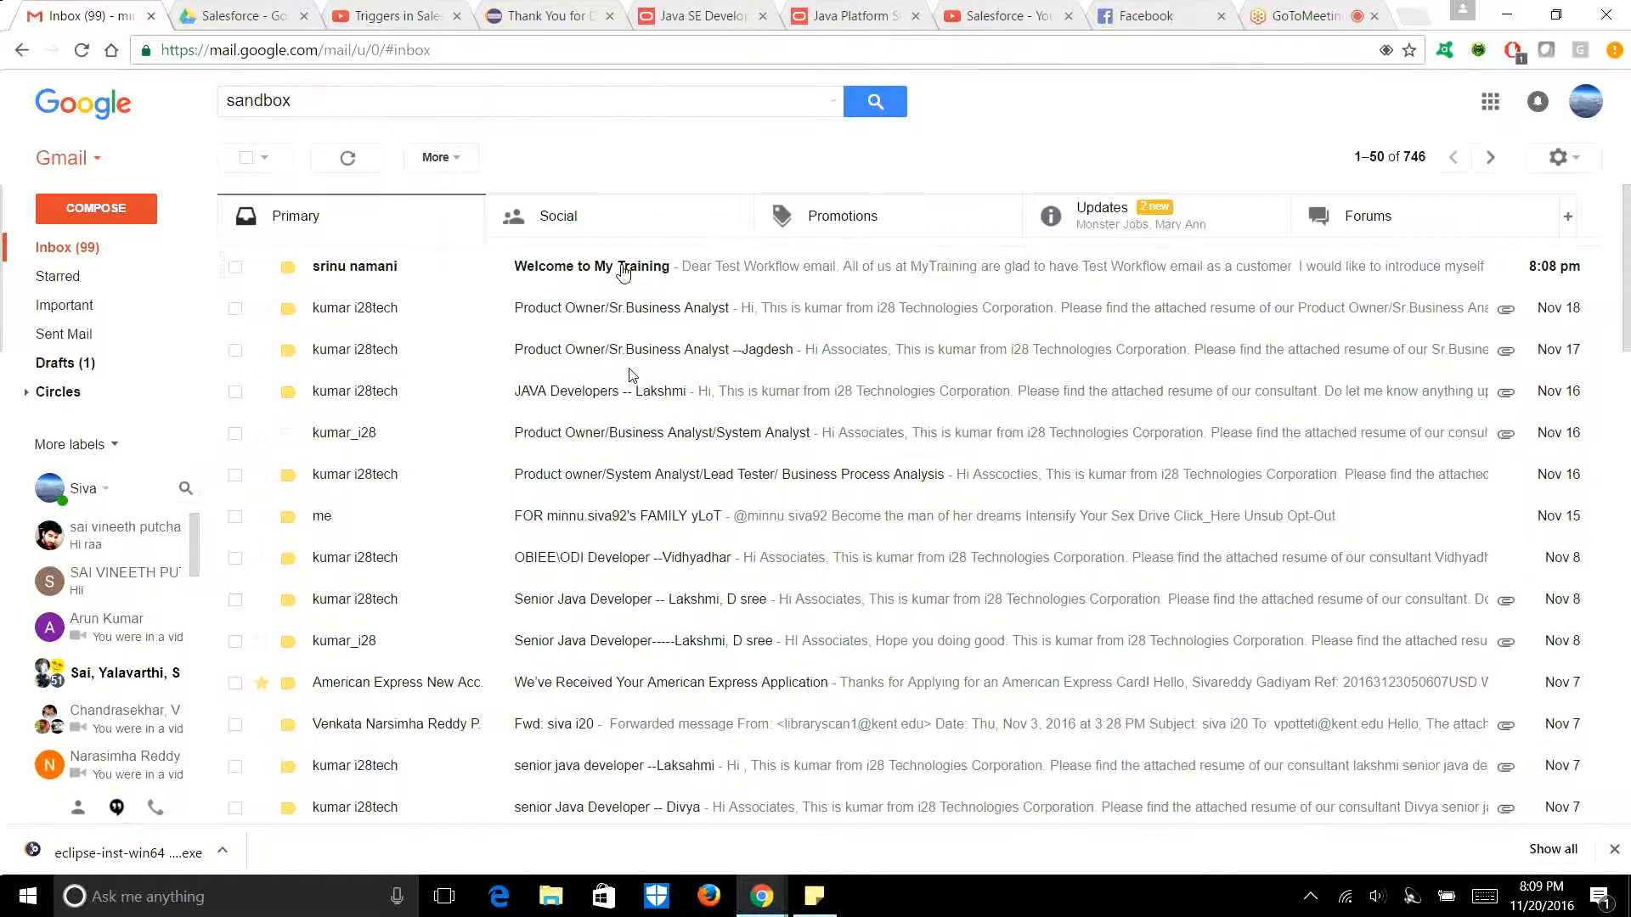
Open and read the "Welcome to My Training" email in both recipients' Gmail inboxes through their shared screens.
{"action": "left_click", "coordinate": [623, 269]}
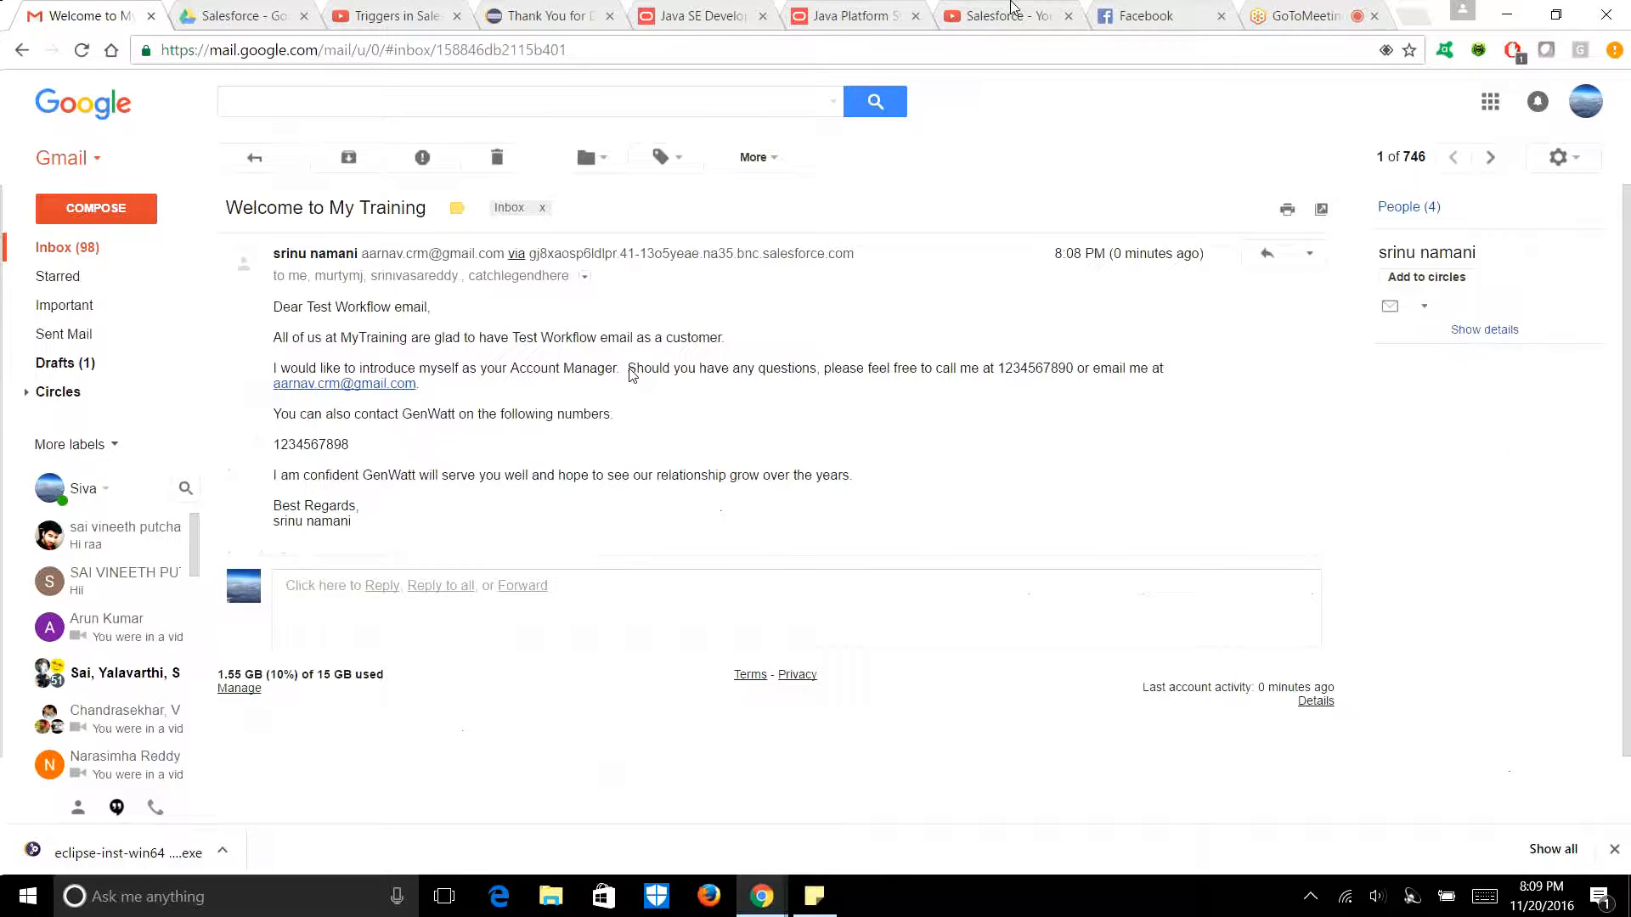
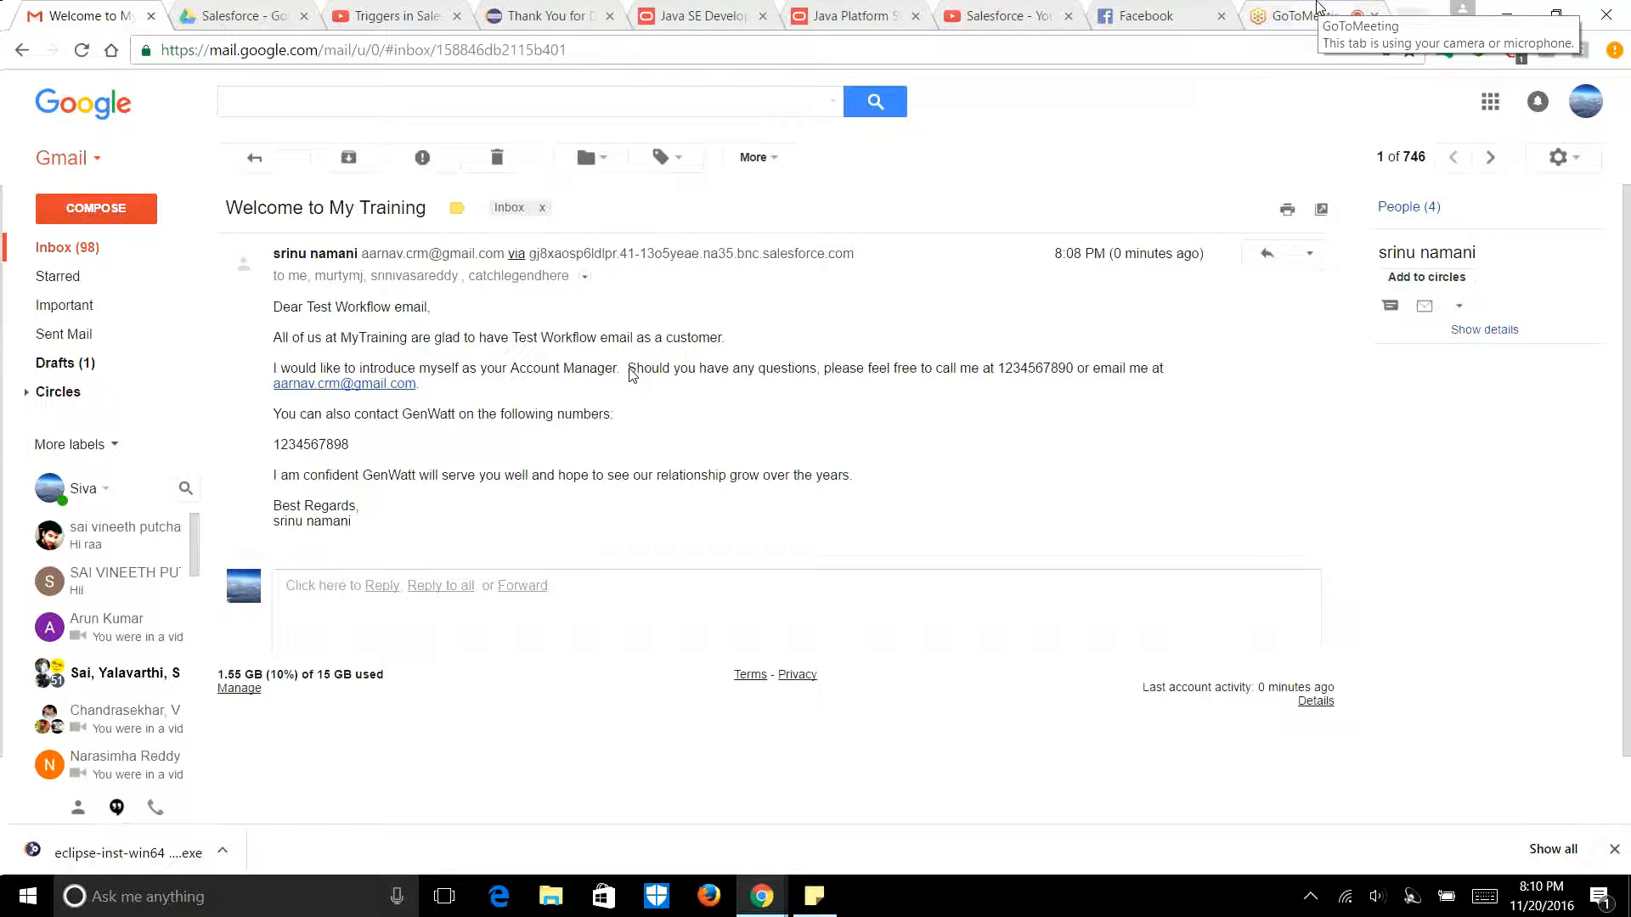
{"action": "left_click", "coordinate": [1309, 16]}
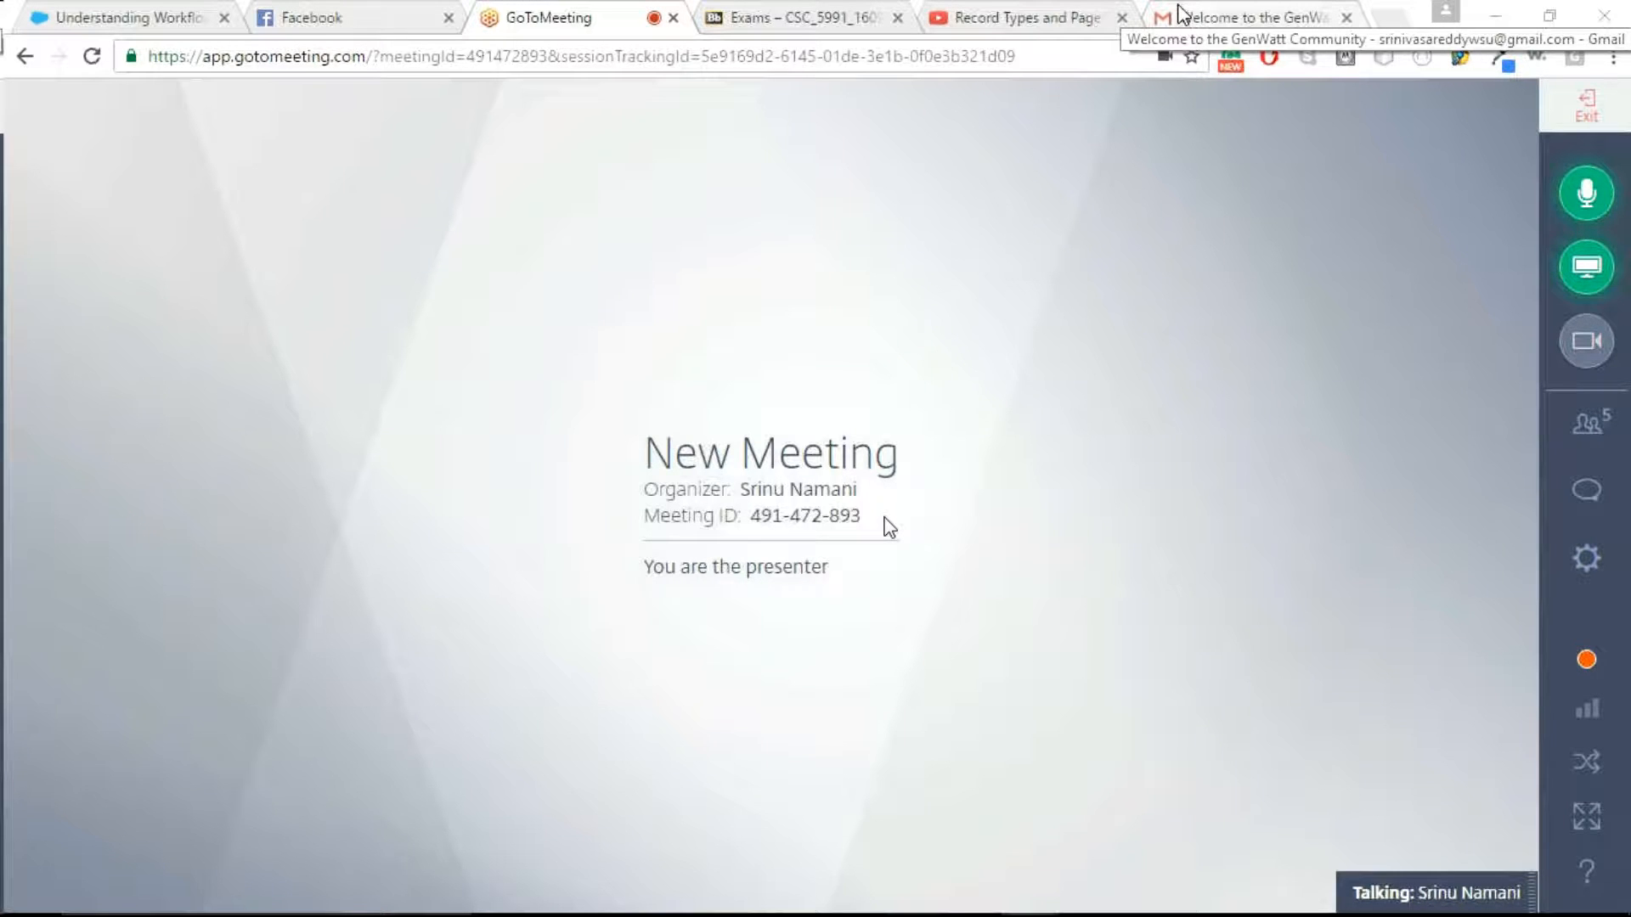
{"action": "left_click", "coordinate": [1181, 13]}
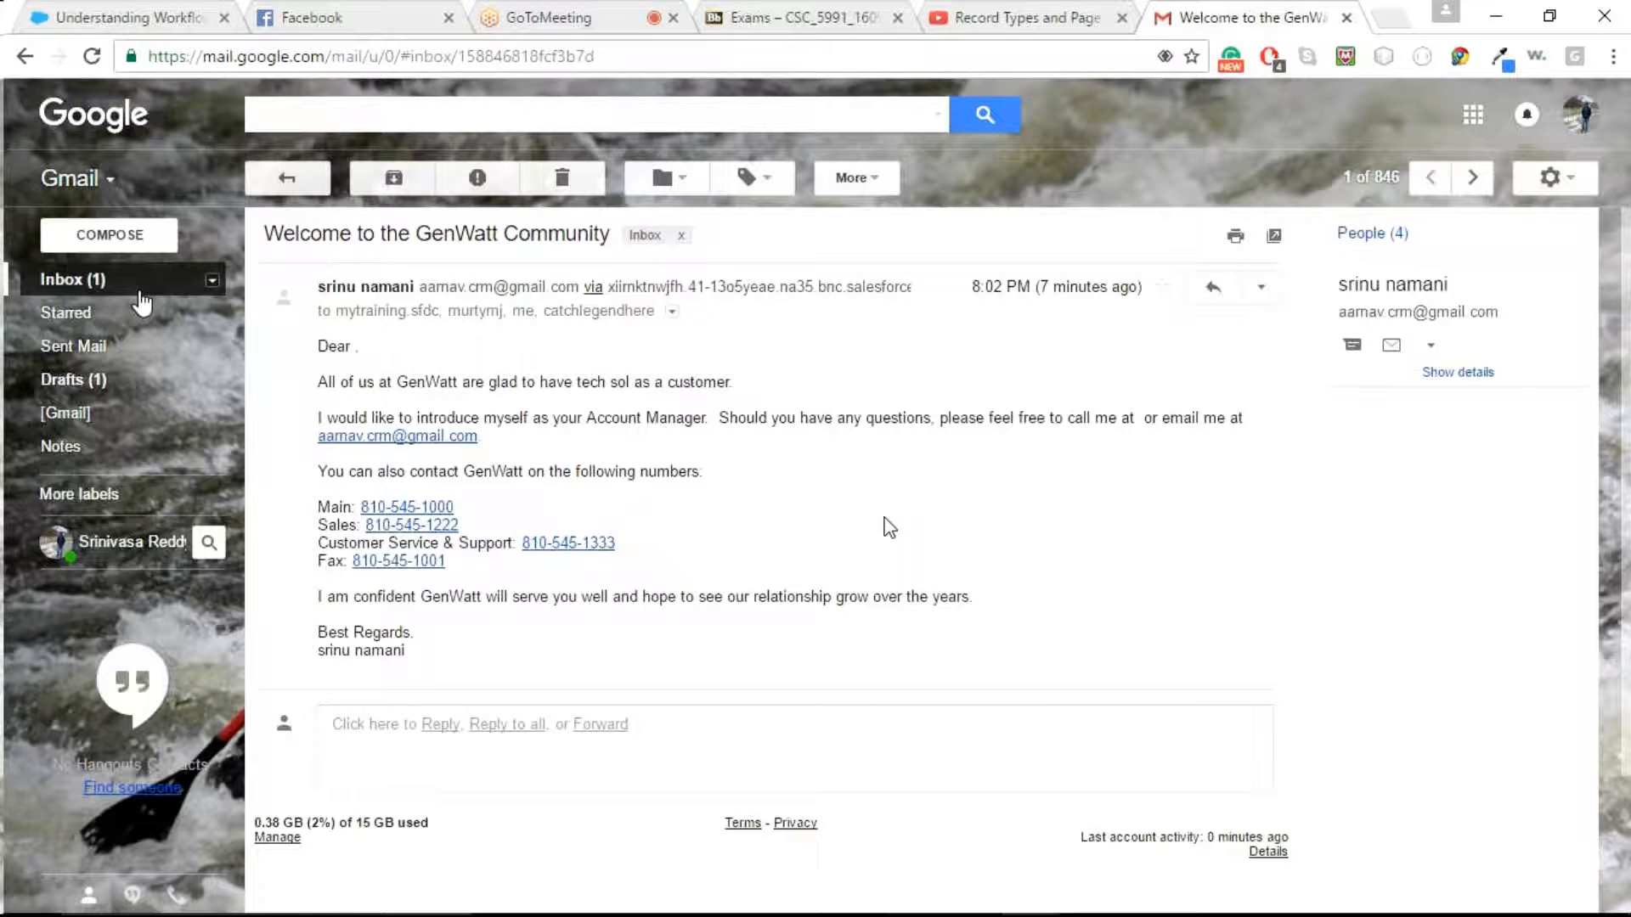
{"action": "left_click", "coordinate": [139, 291]}
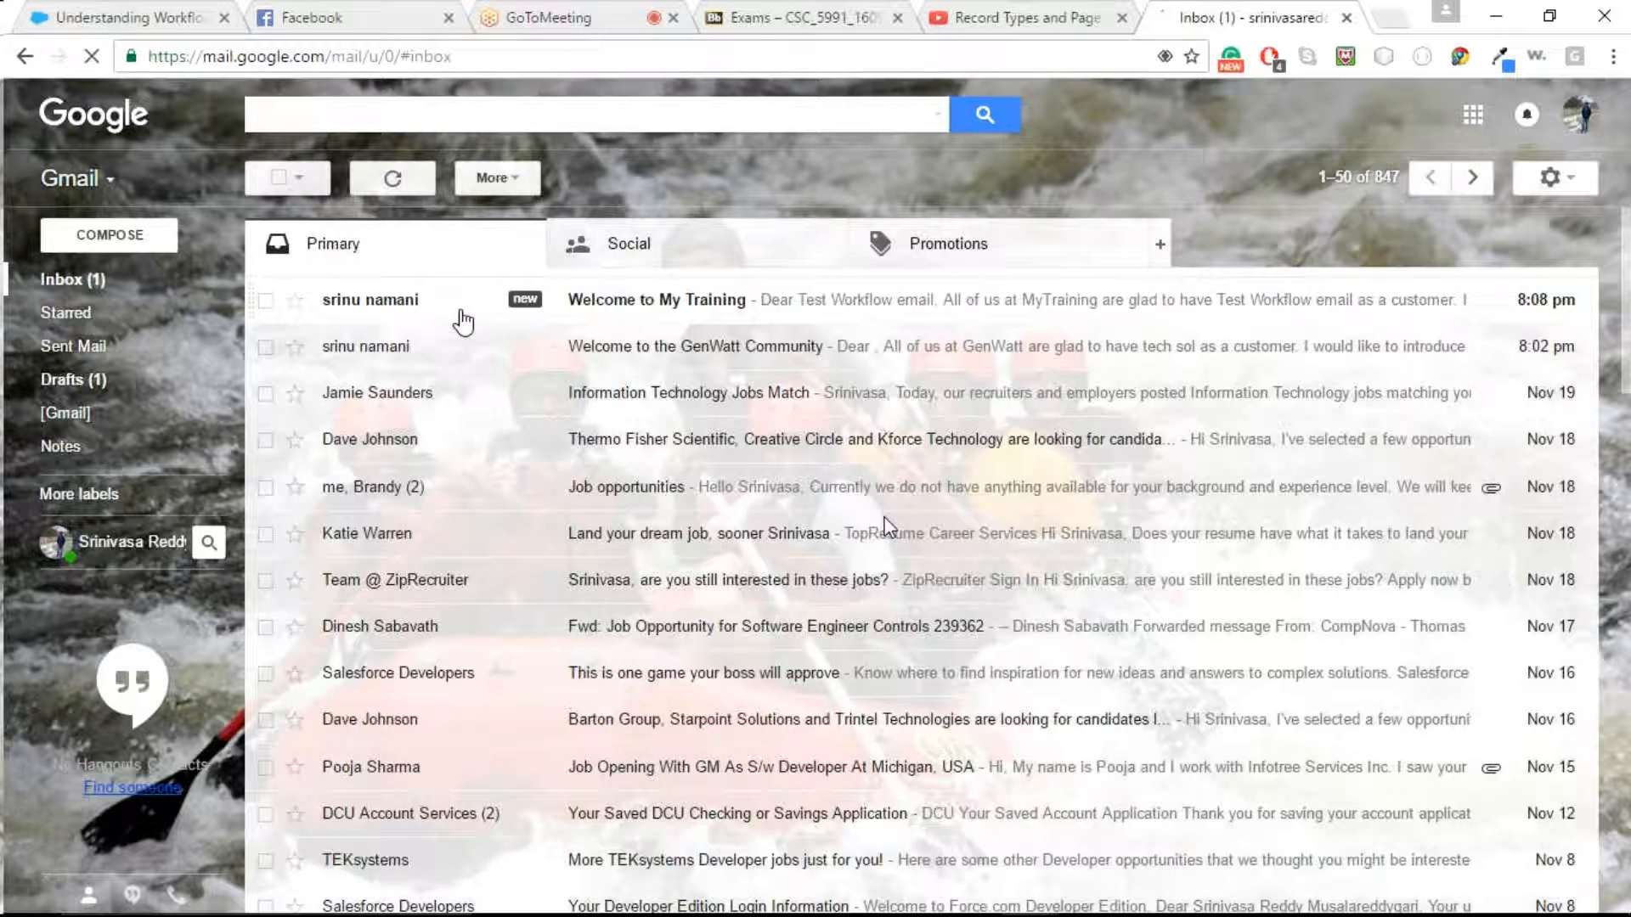
{"action": "left_click", "coordinate": [463, 321]}
{"action": "left_click", "coordinate": [599, 13]}
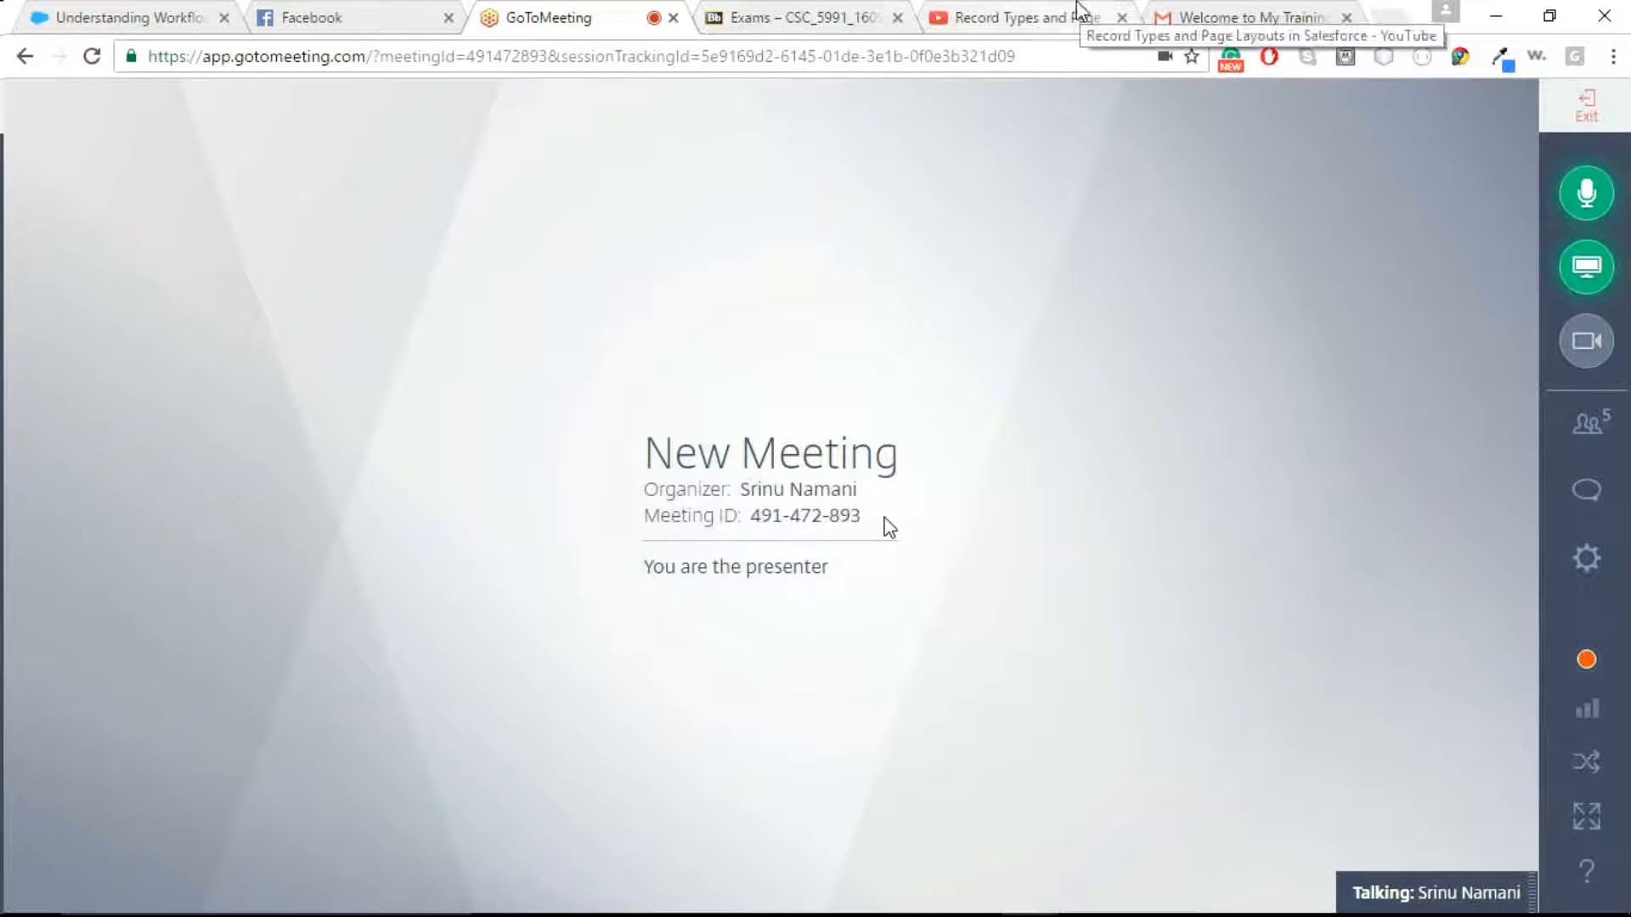
{"action": "left_click", "coordinate": [1207, 17]}
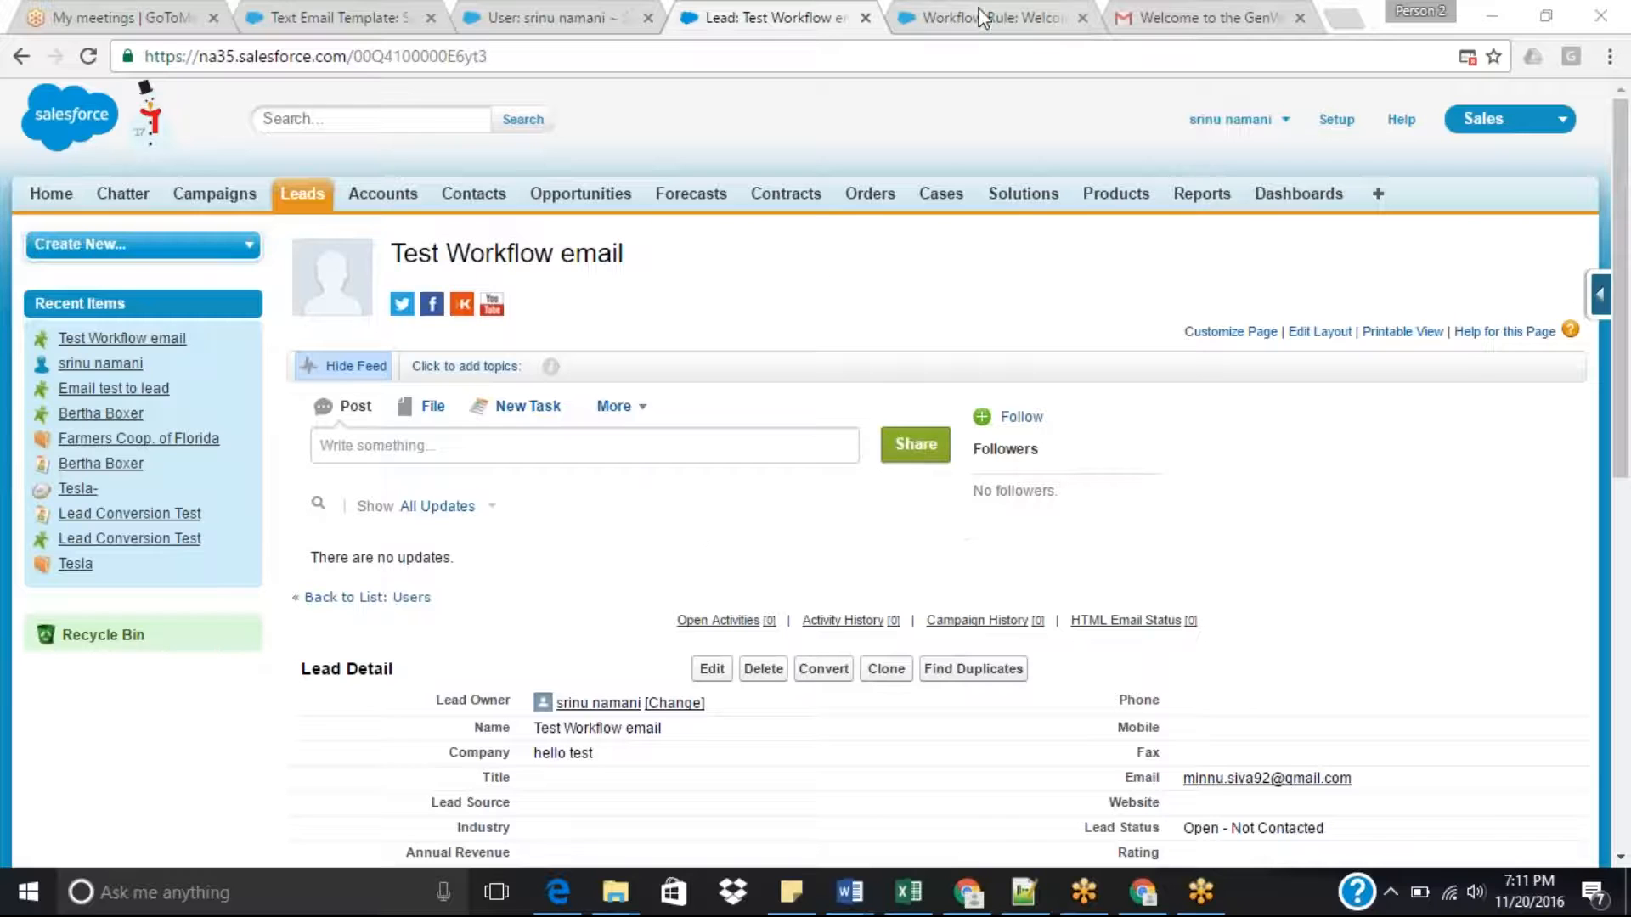
Review the Welcome Email workflow rule's evaluation and rule criteria in edit mode, then leave without saving.
{"action": "left_click", "coordinate": [983, 18]}
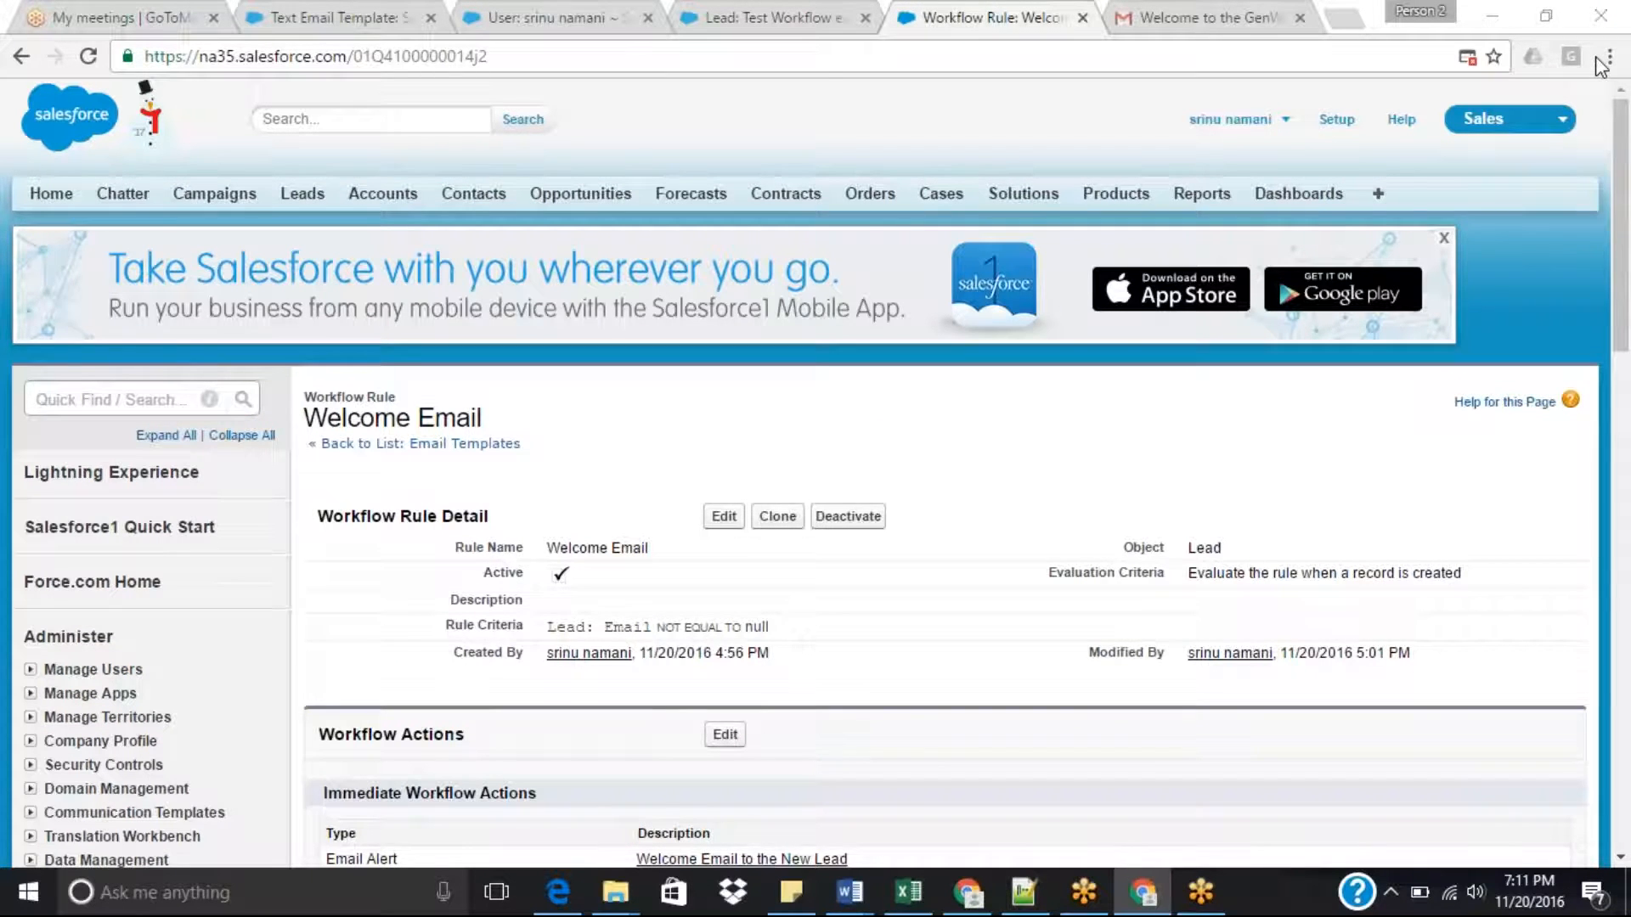
{"action": "left_click_drag", "start_coordinate": [1623, 177], "coordinate": [1628, 289]}
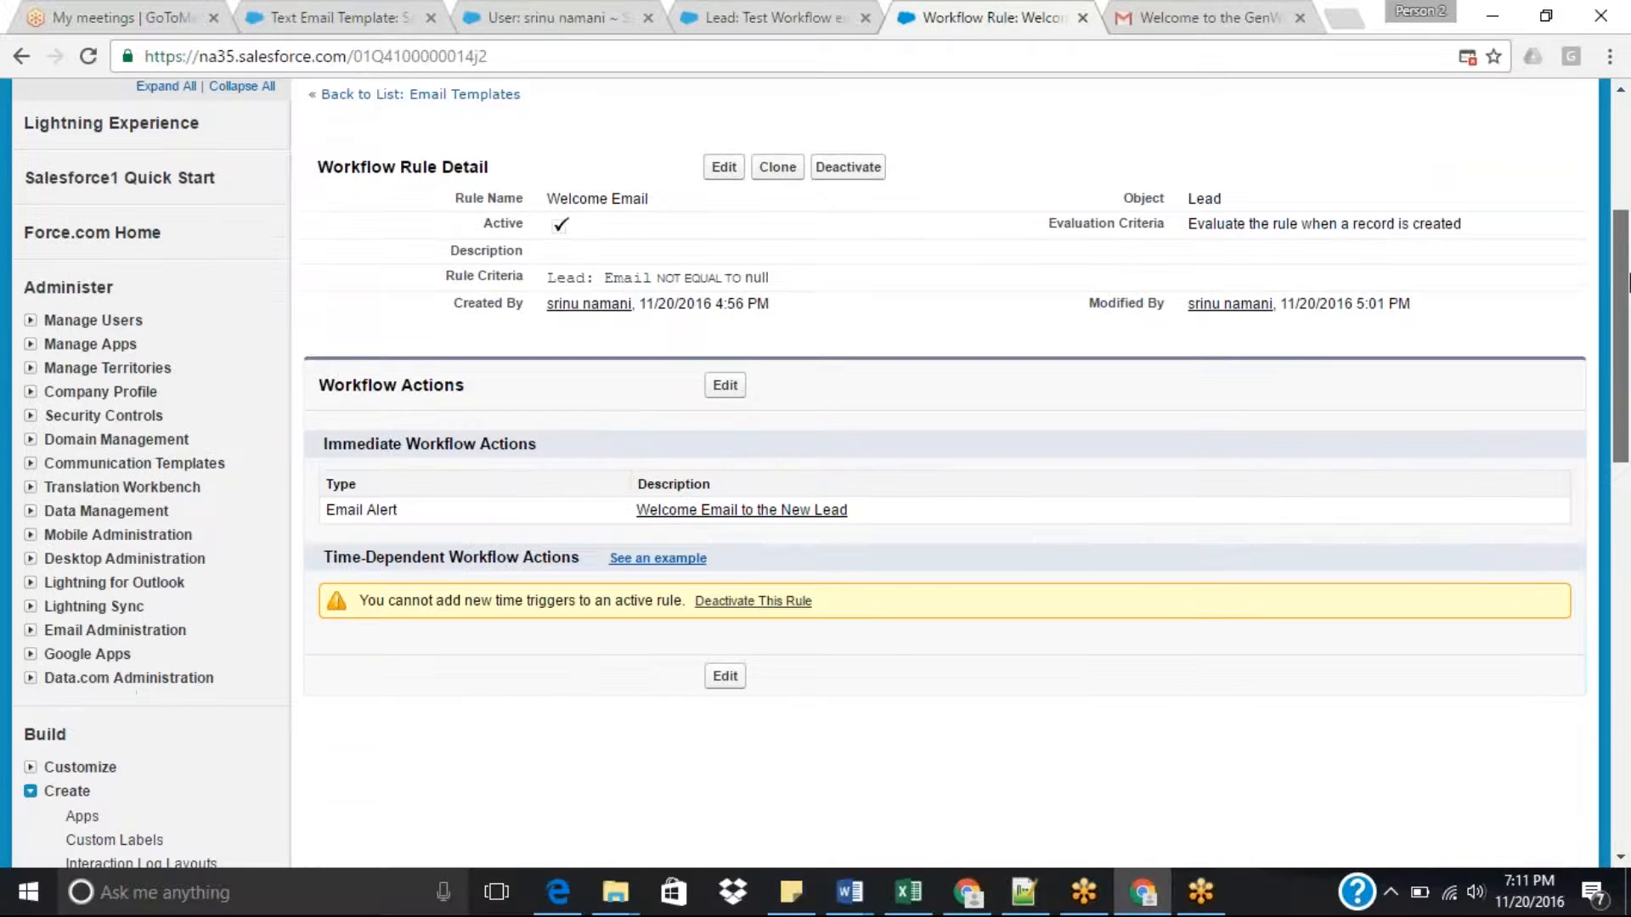
{"action": "scroll", "coordinate": [1627, 281], "scroll_direction": "up", "scroll_amount": 1}
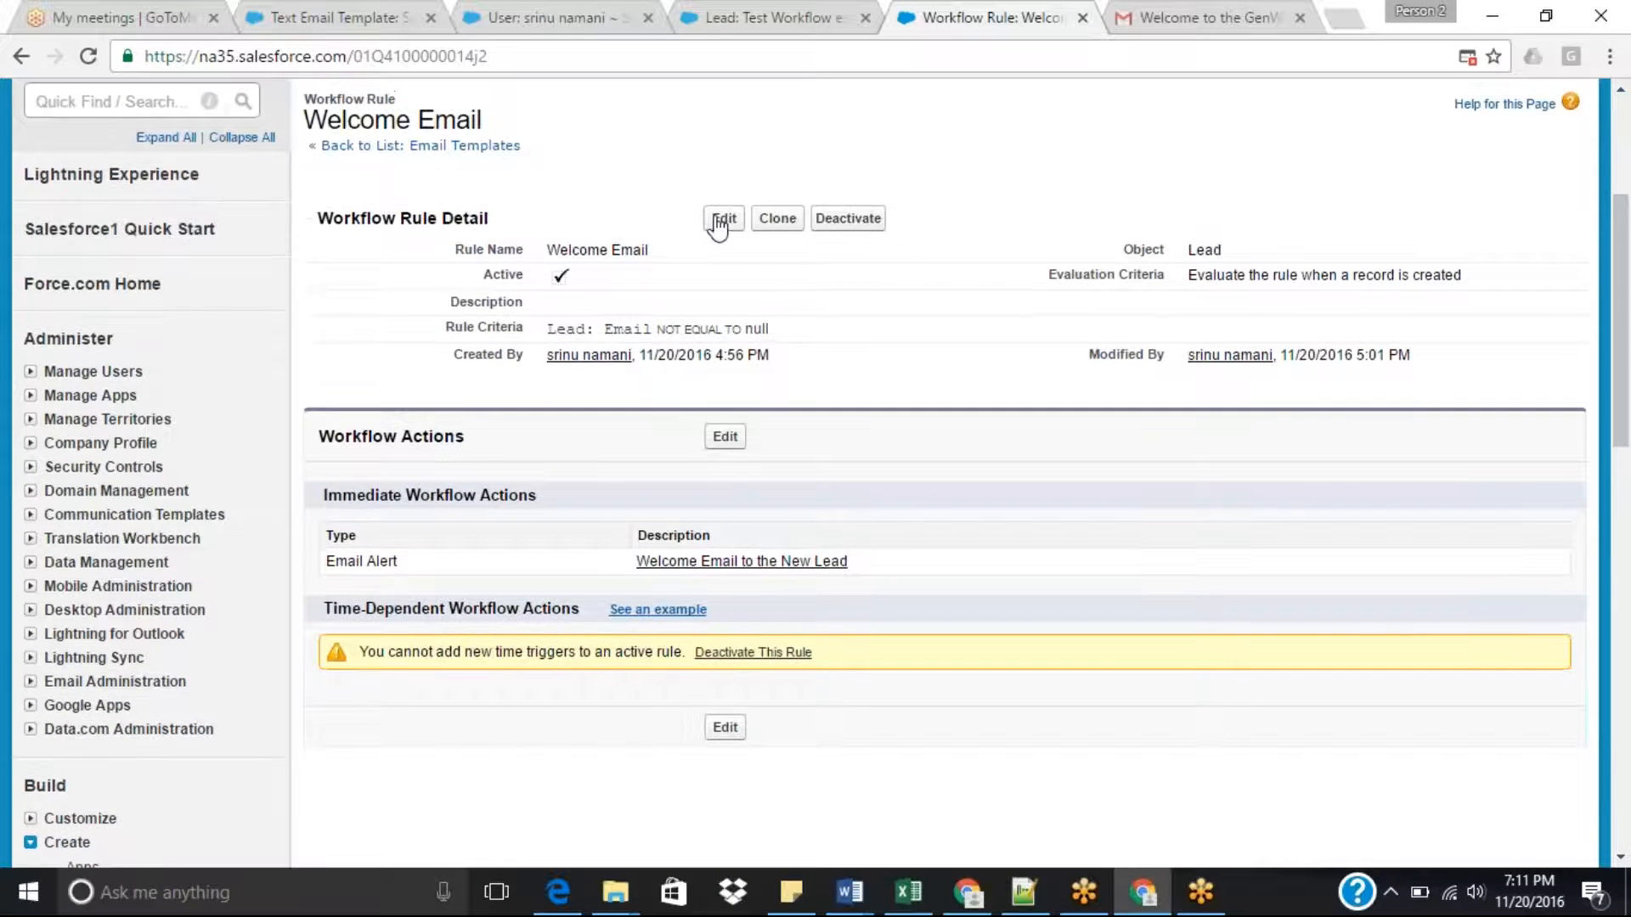
{"action": "left_click", "coordinate": [719, 222]}
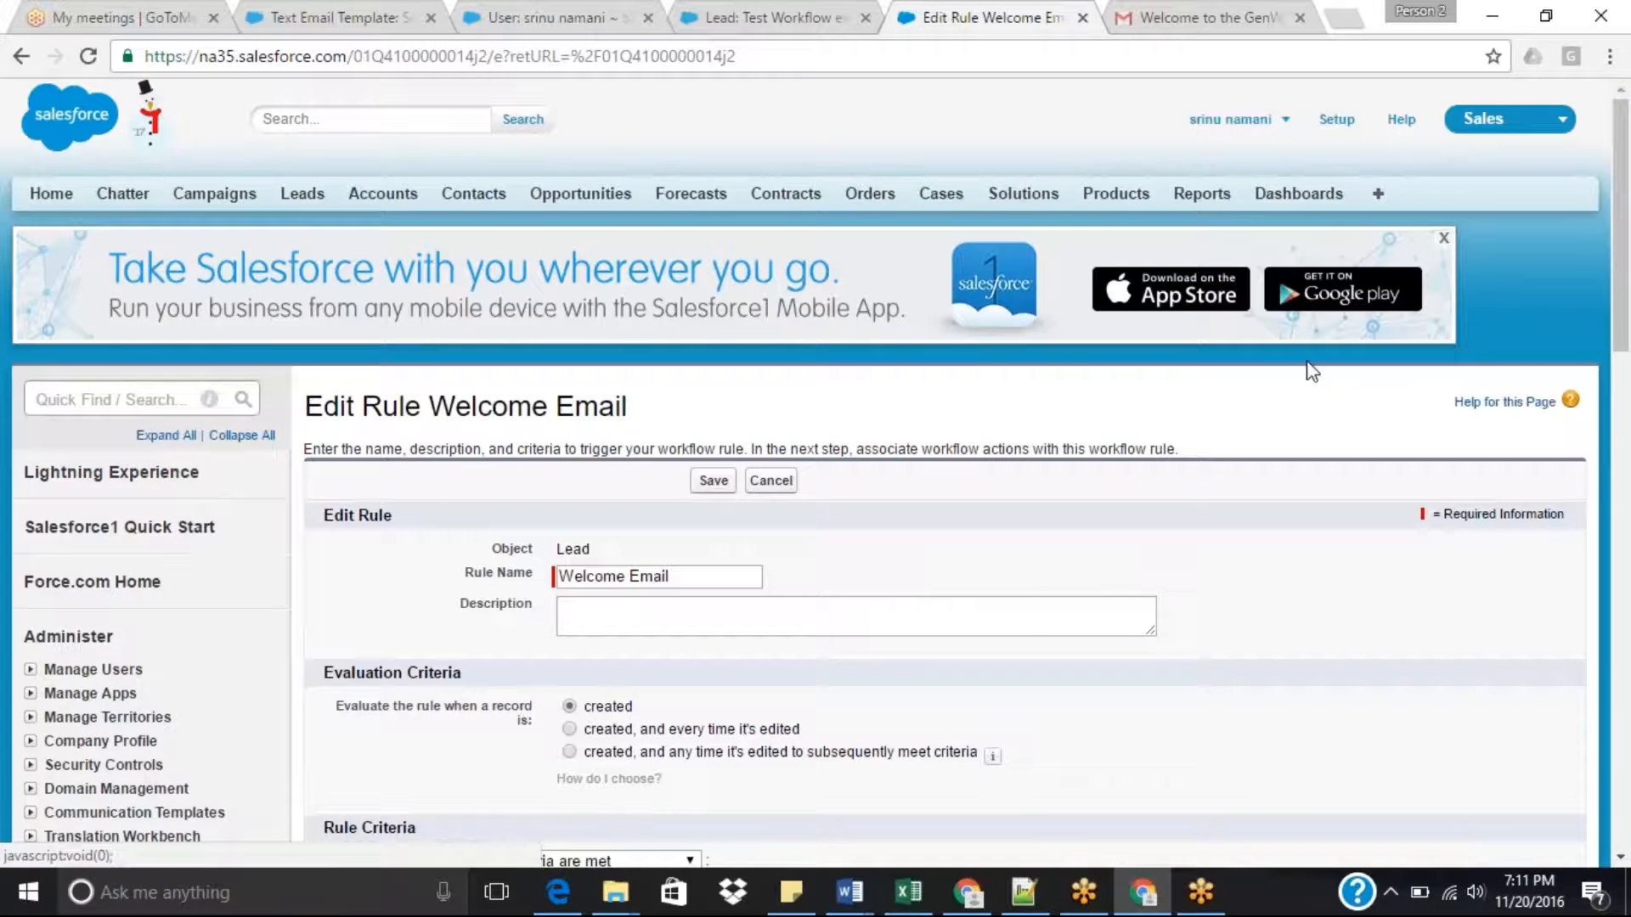
{"action": "left_click_drag", "start_coordinate": [1623, 276], "coordinate": [1628, 476]}
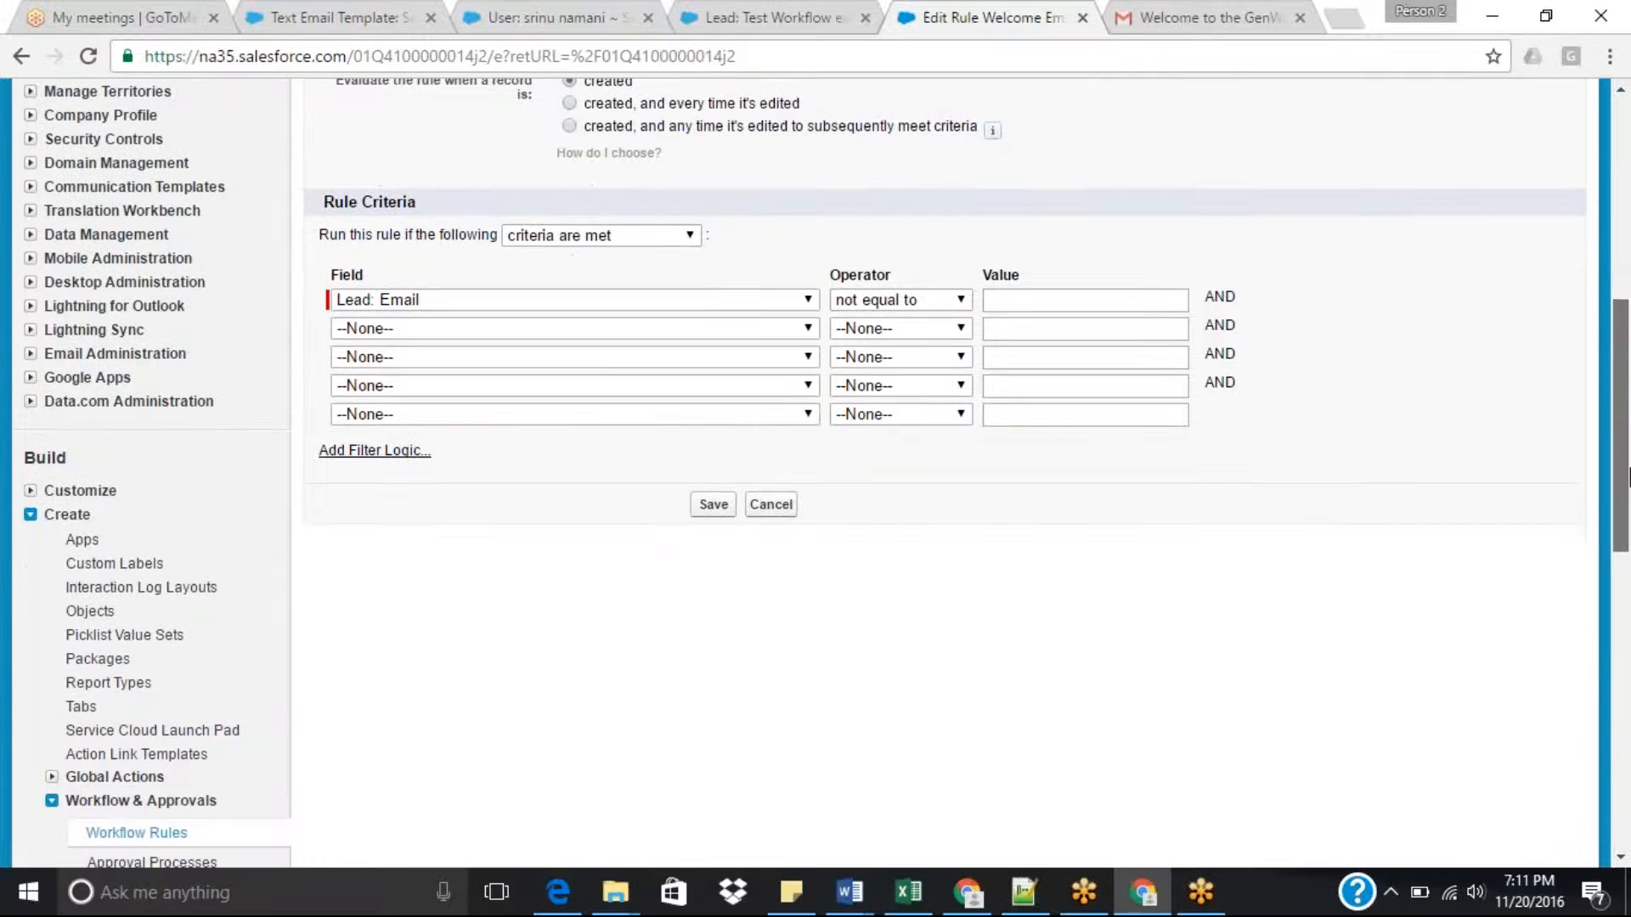
{"action": "left_click", "coordinate": [770, 505]}
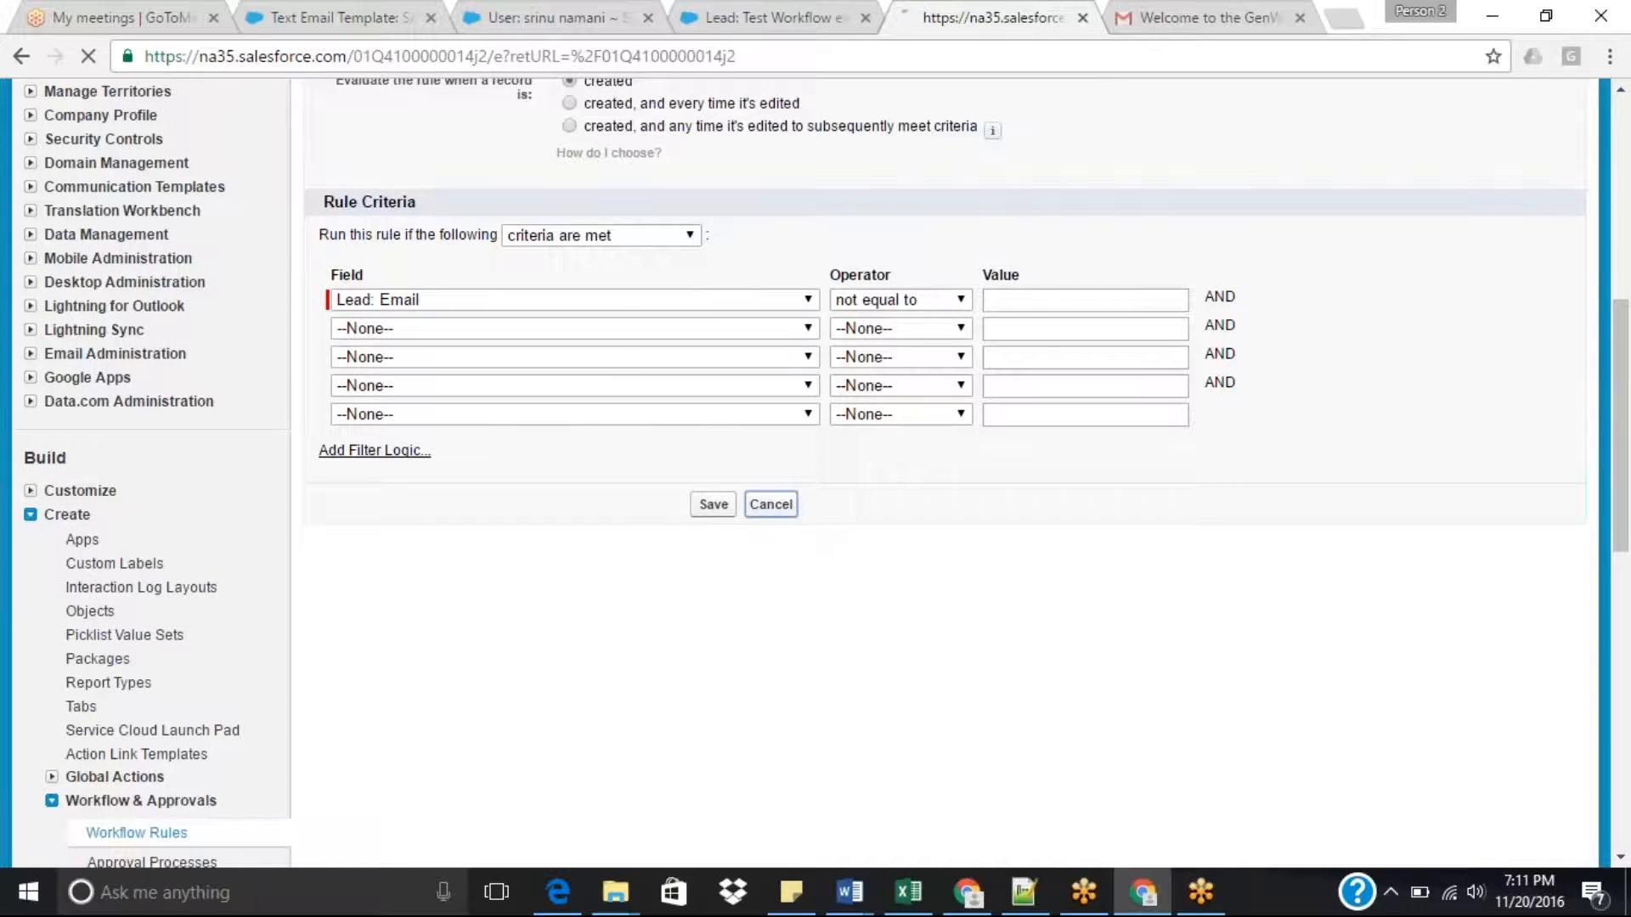
Open the "Welcome Email to the New Lead" alert from the rule's immediate actions and review its template, recipients and additional emails.
{"action": "left_click_drag", "start_coordinate": [1623, 336], "coordinate": [1624, 457]}
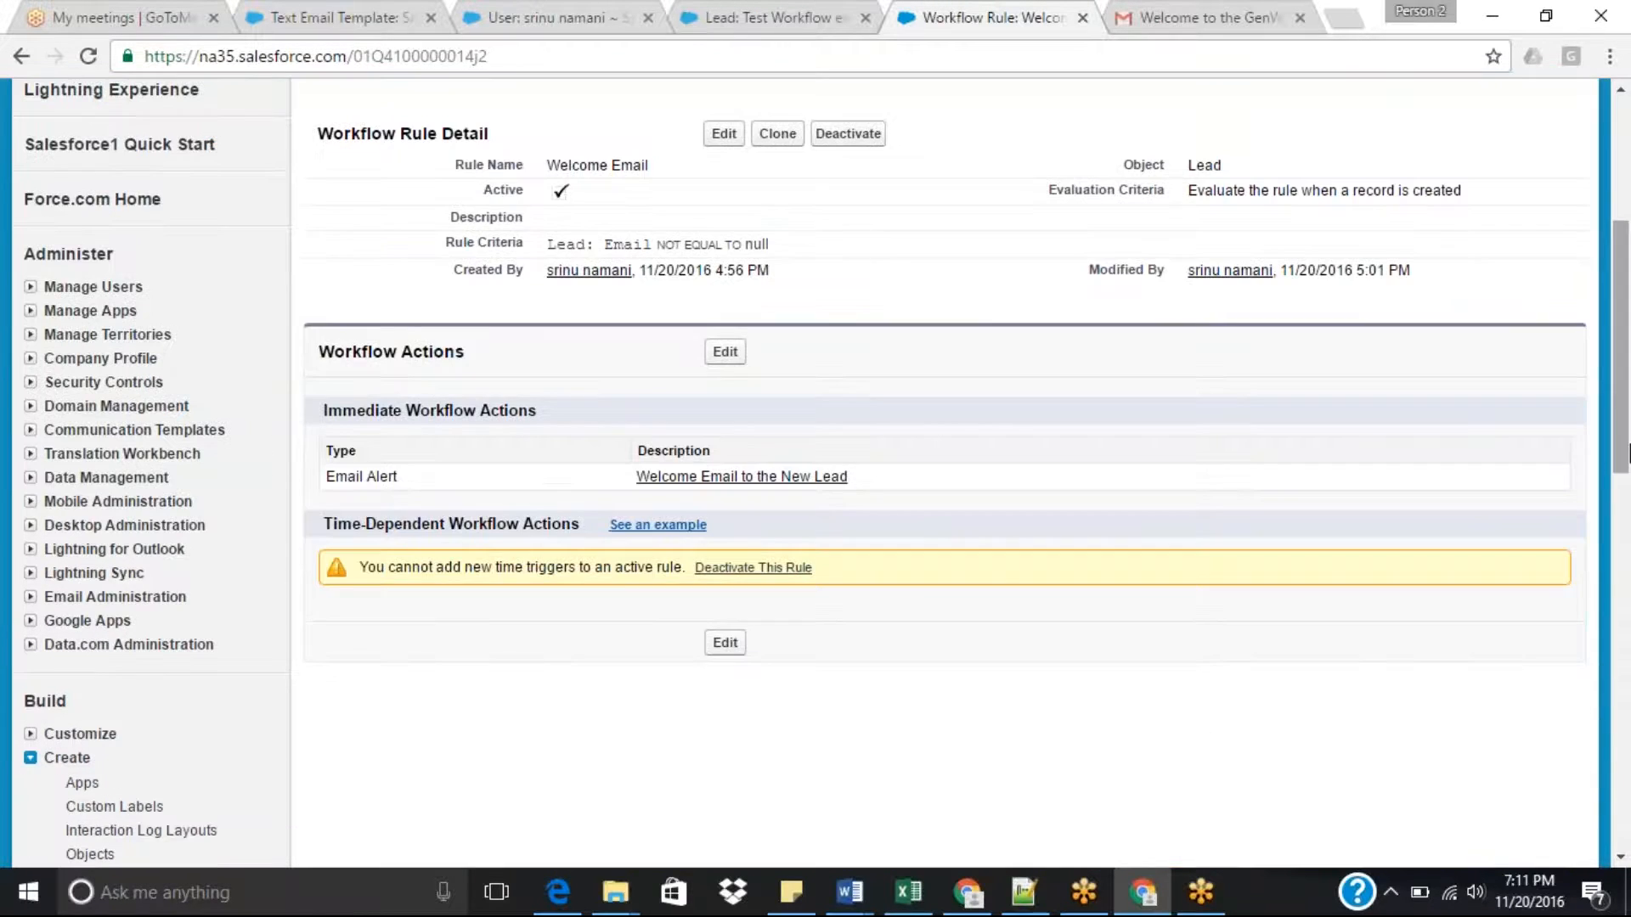
{"action": "left_click", "coordinate": [764, 477]}
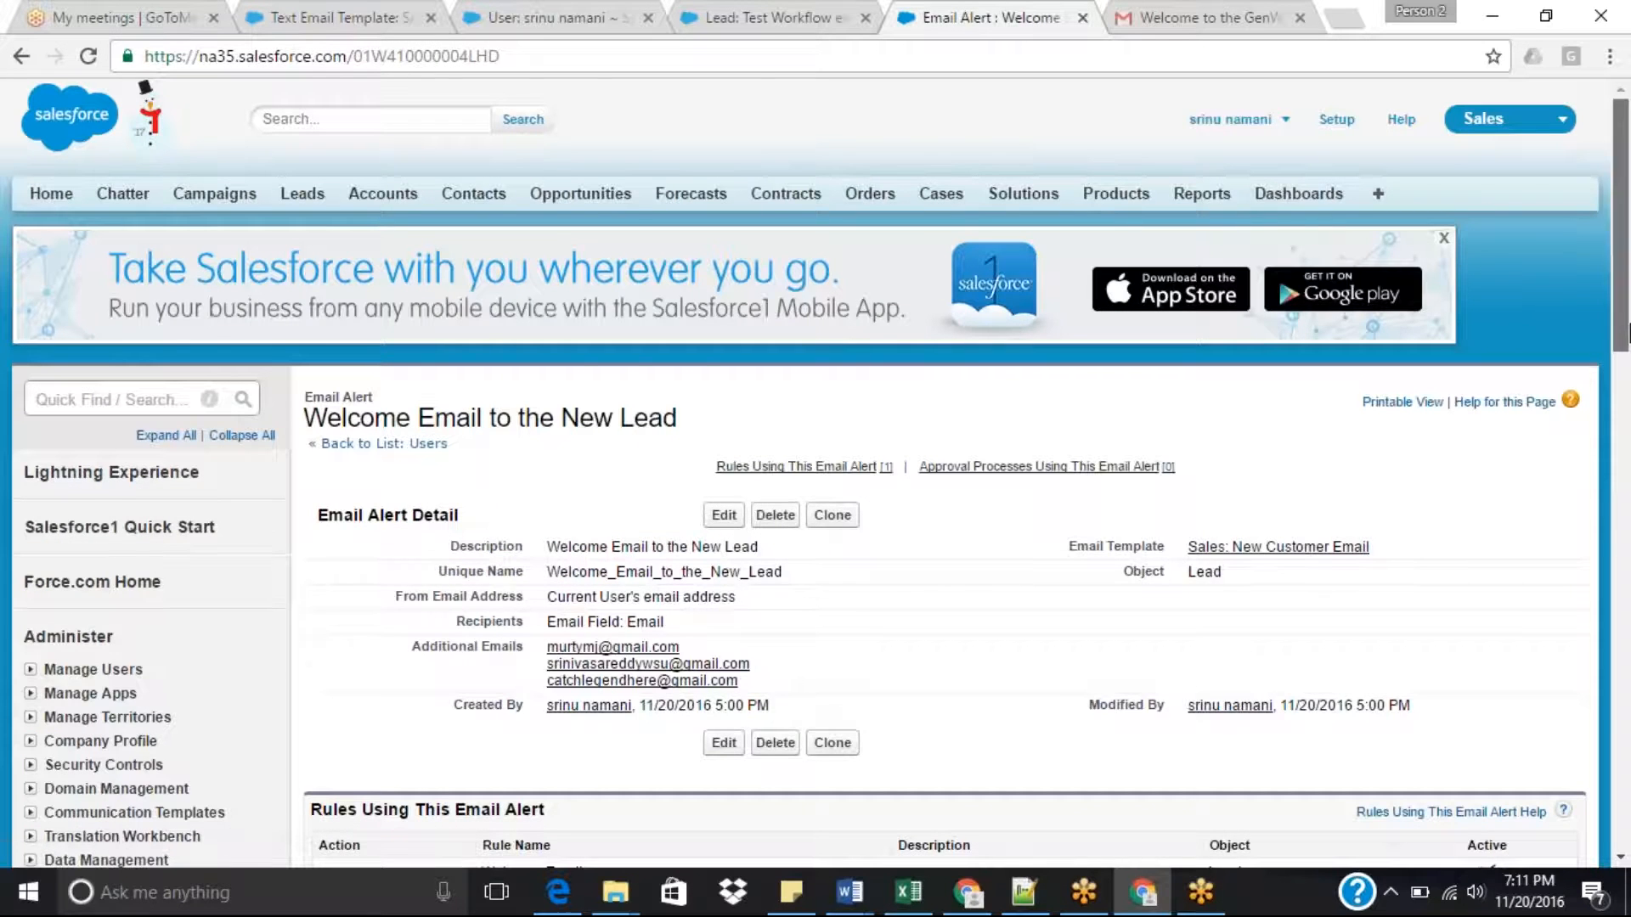
{"action": "left_click_drag", "start_coordinate": [1622, 225], "coordinate": [1623, 301]}
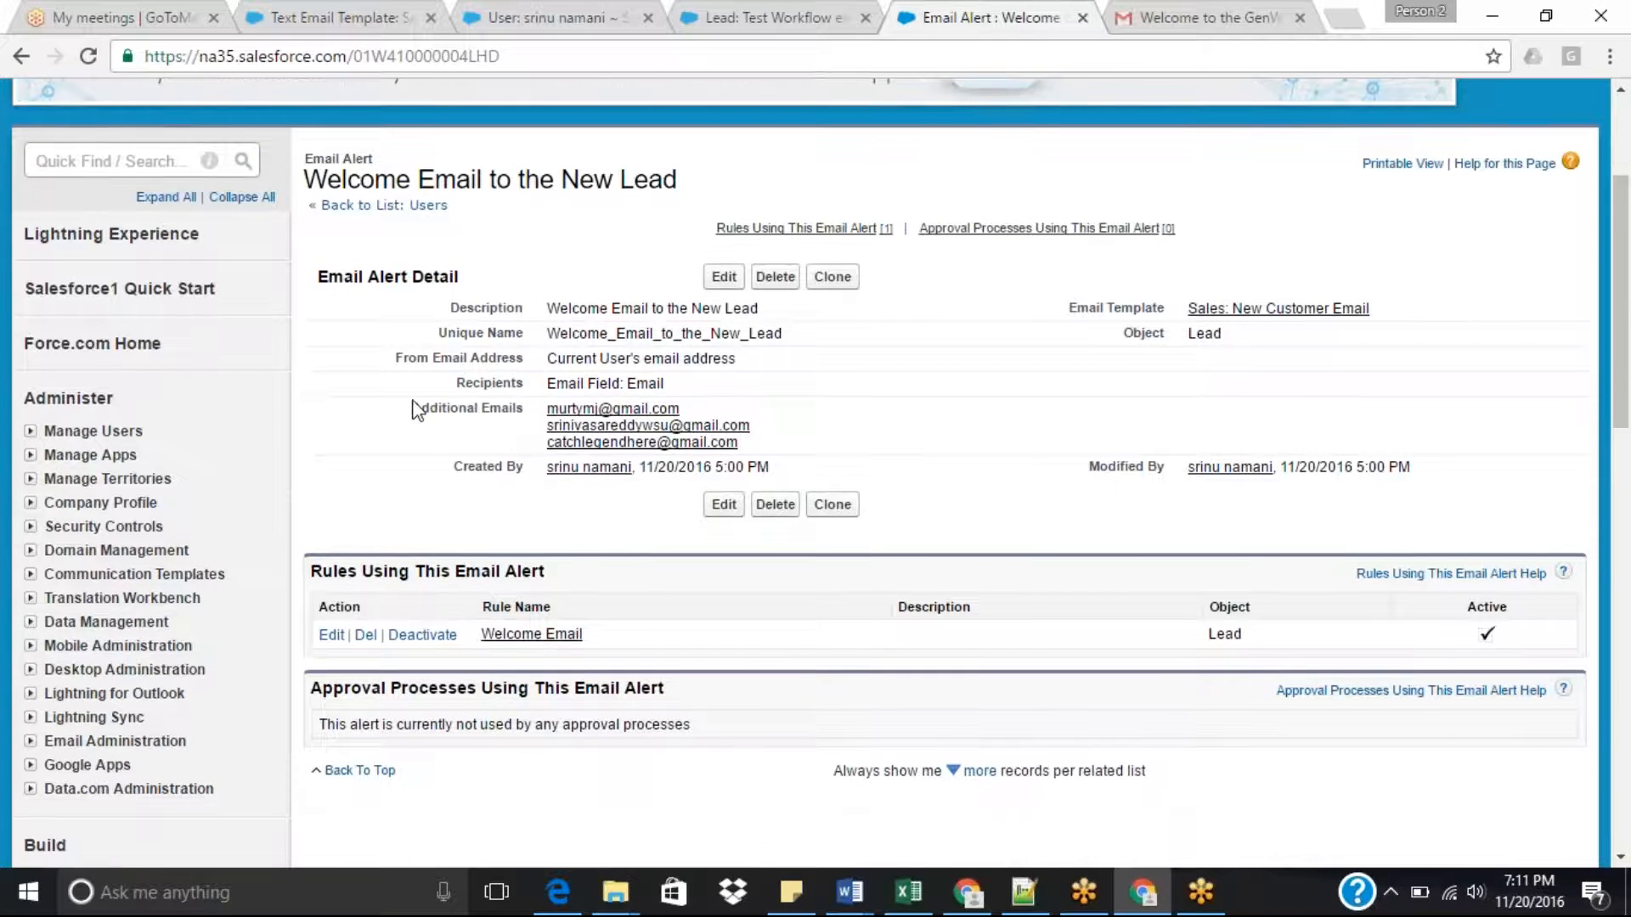
{"action": "left_click_drag", "start_coordinate": [413, 408], "coordinate": [523, 410]}
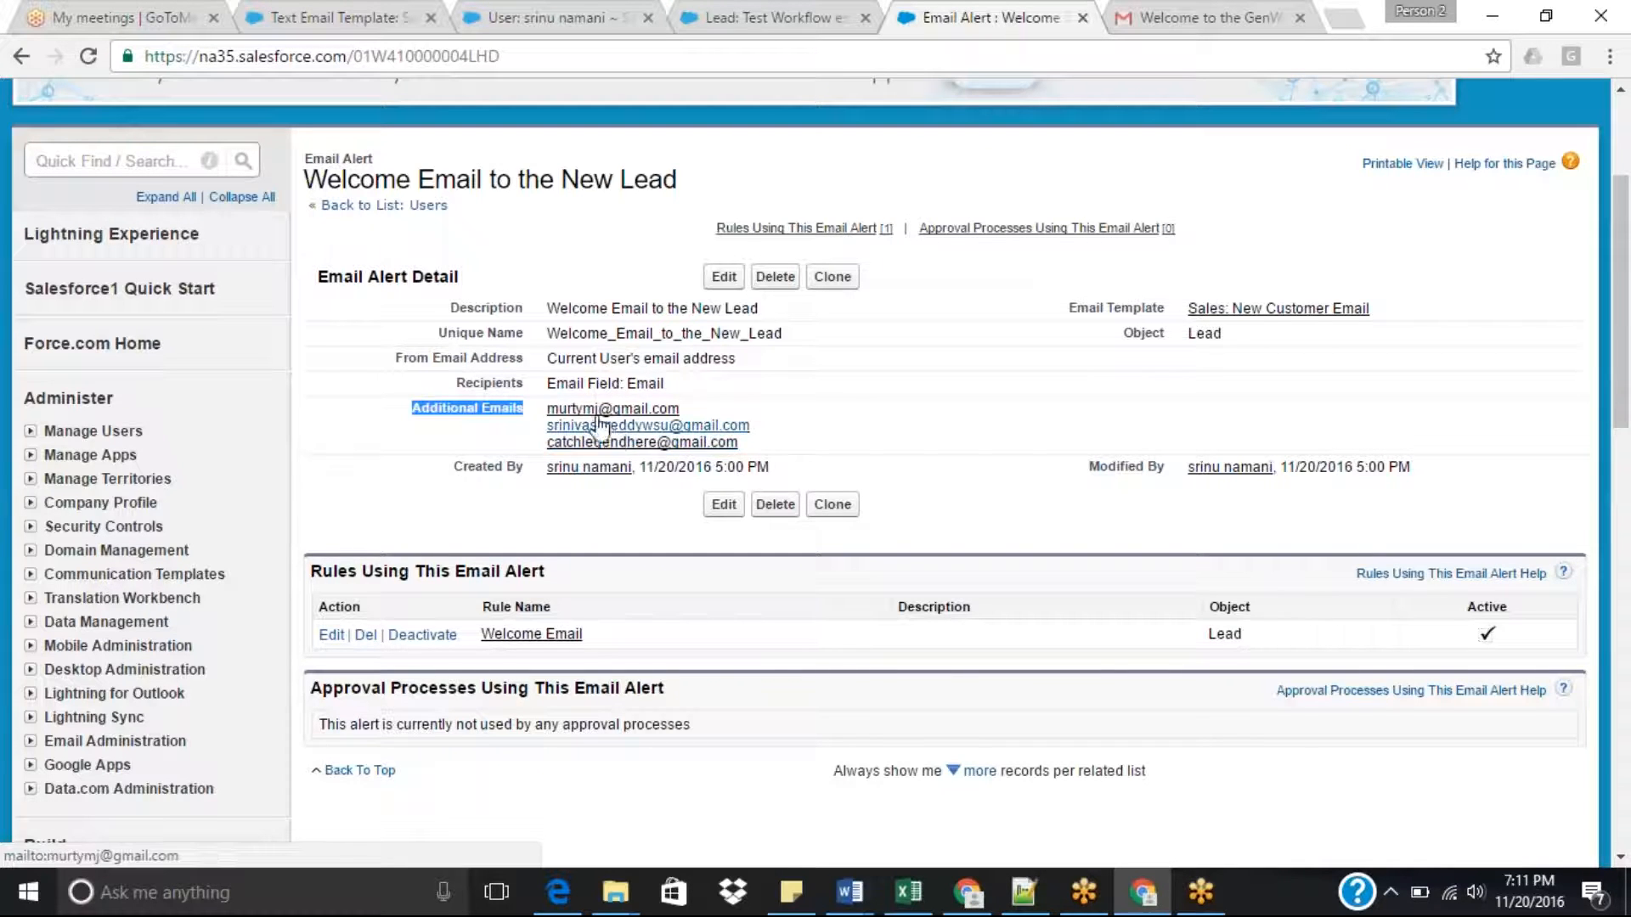
{"action": "left_click", "coordinate": [1018, 423]}
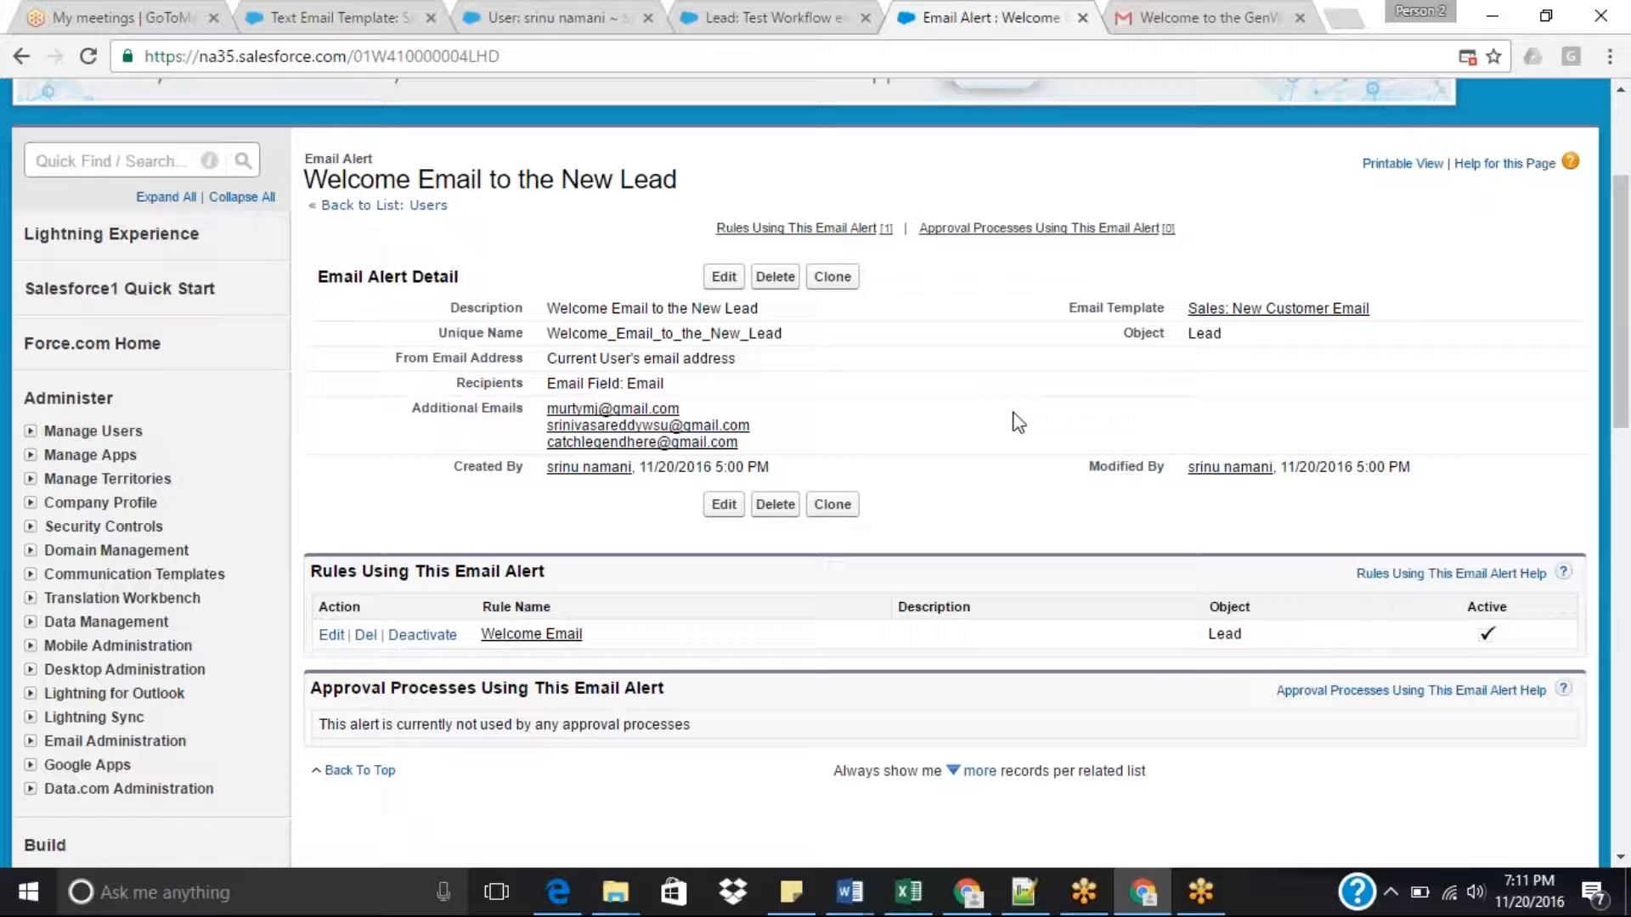
{"action": "left_click_drag", "start_coordinate": [1624, 379], "coordinate": [1629, 463]}
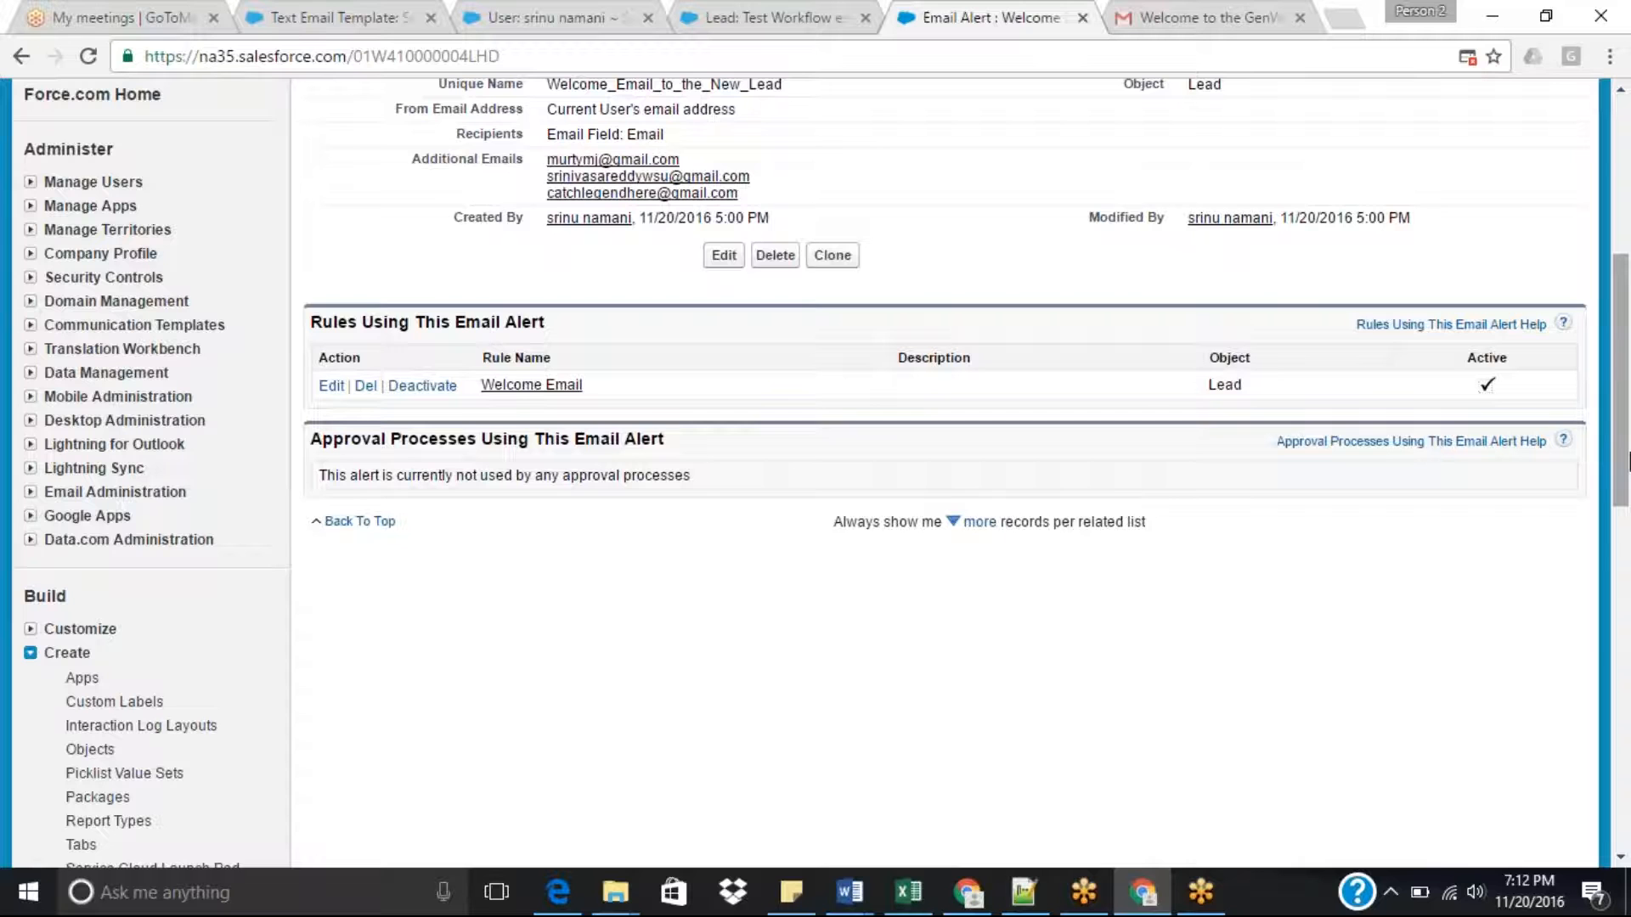
{"action": "left_click_drag", "start_coordinate": [1628, 461], "coordinate": [1628, 307]}
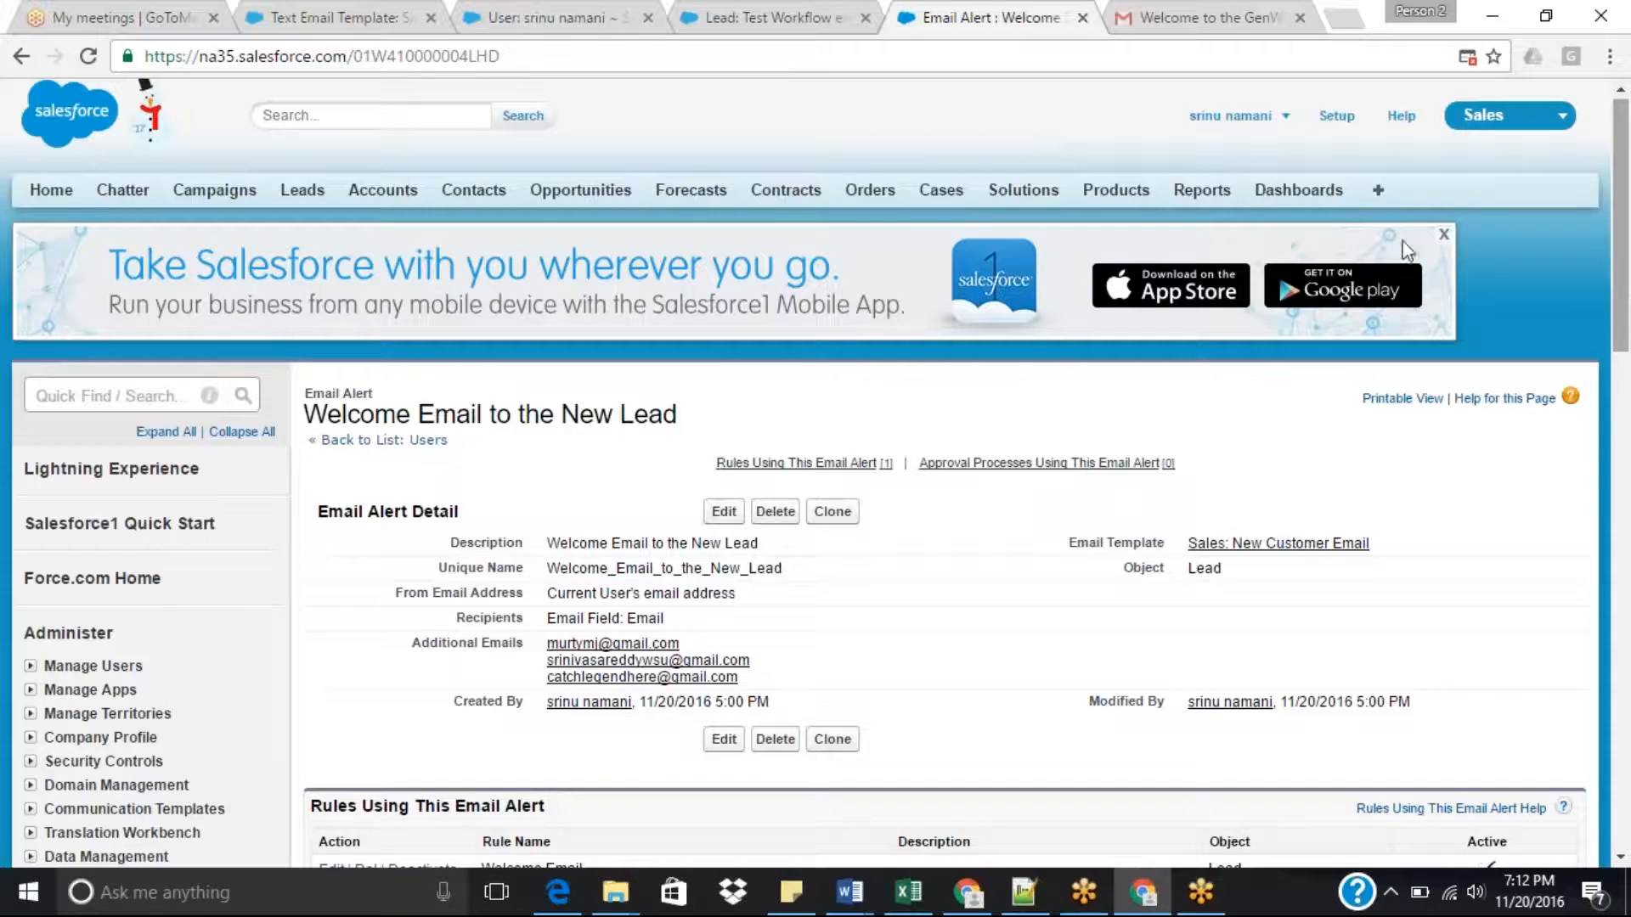
Start a new account with the Pre Paid Customer record type.
{"action": "left_click", "coordinate": [400, 204]}
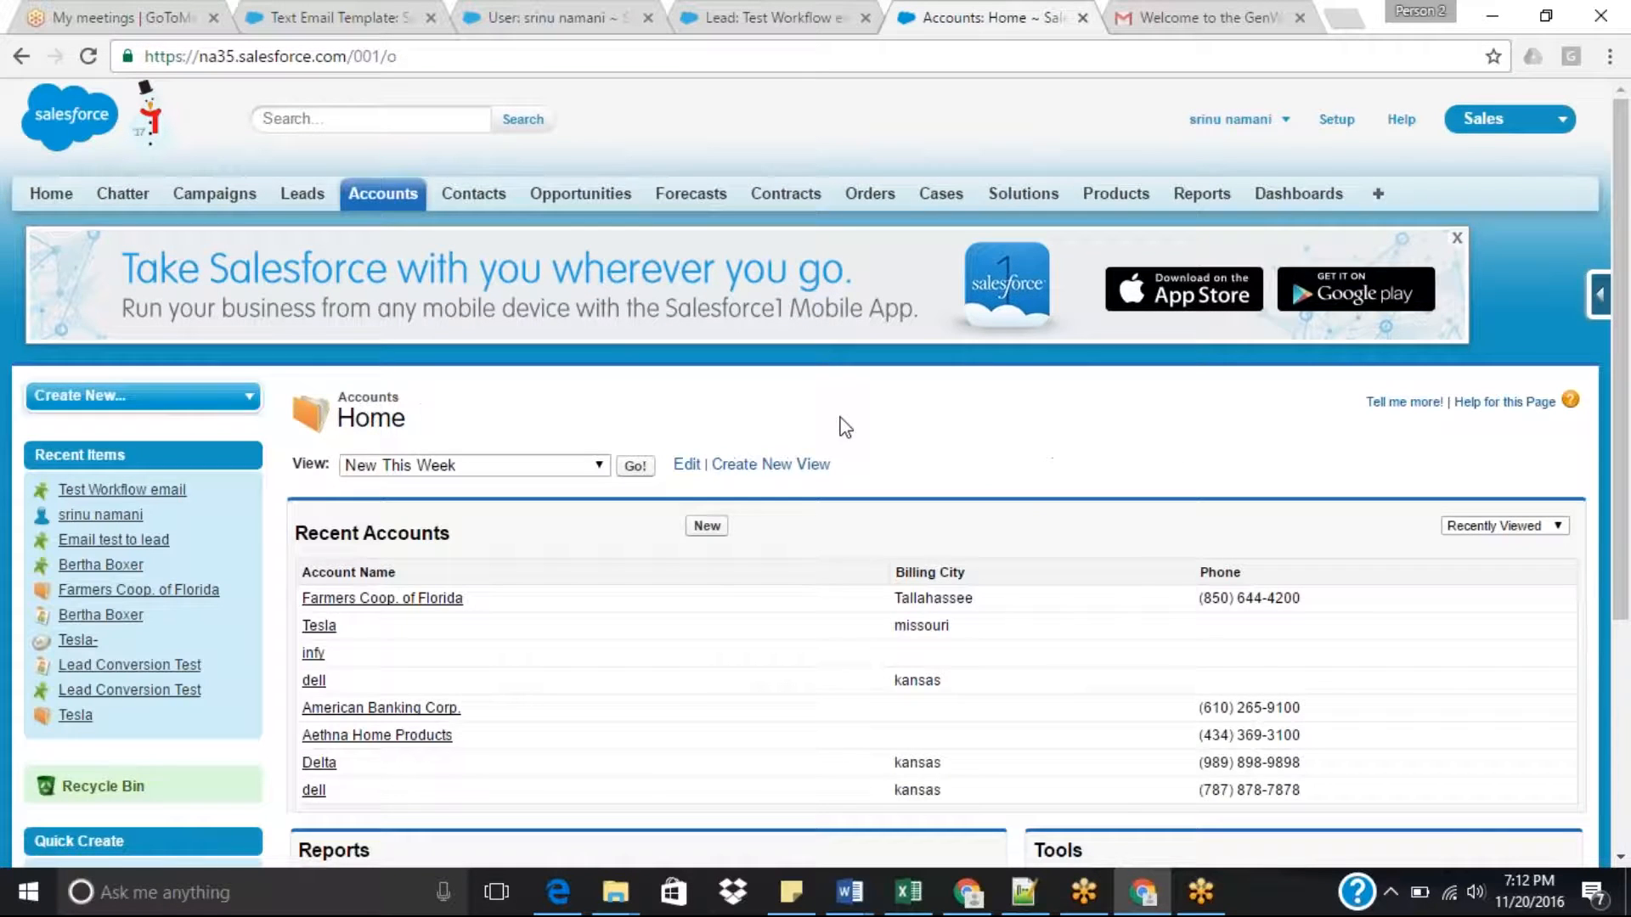
{"action": "left_click", "coordinate": [708, 527]}
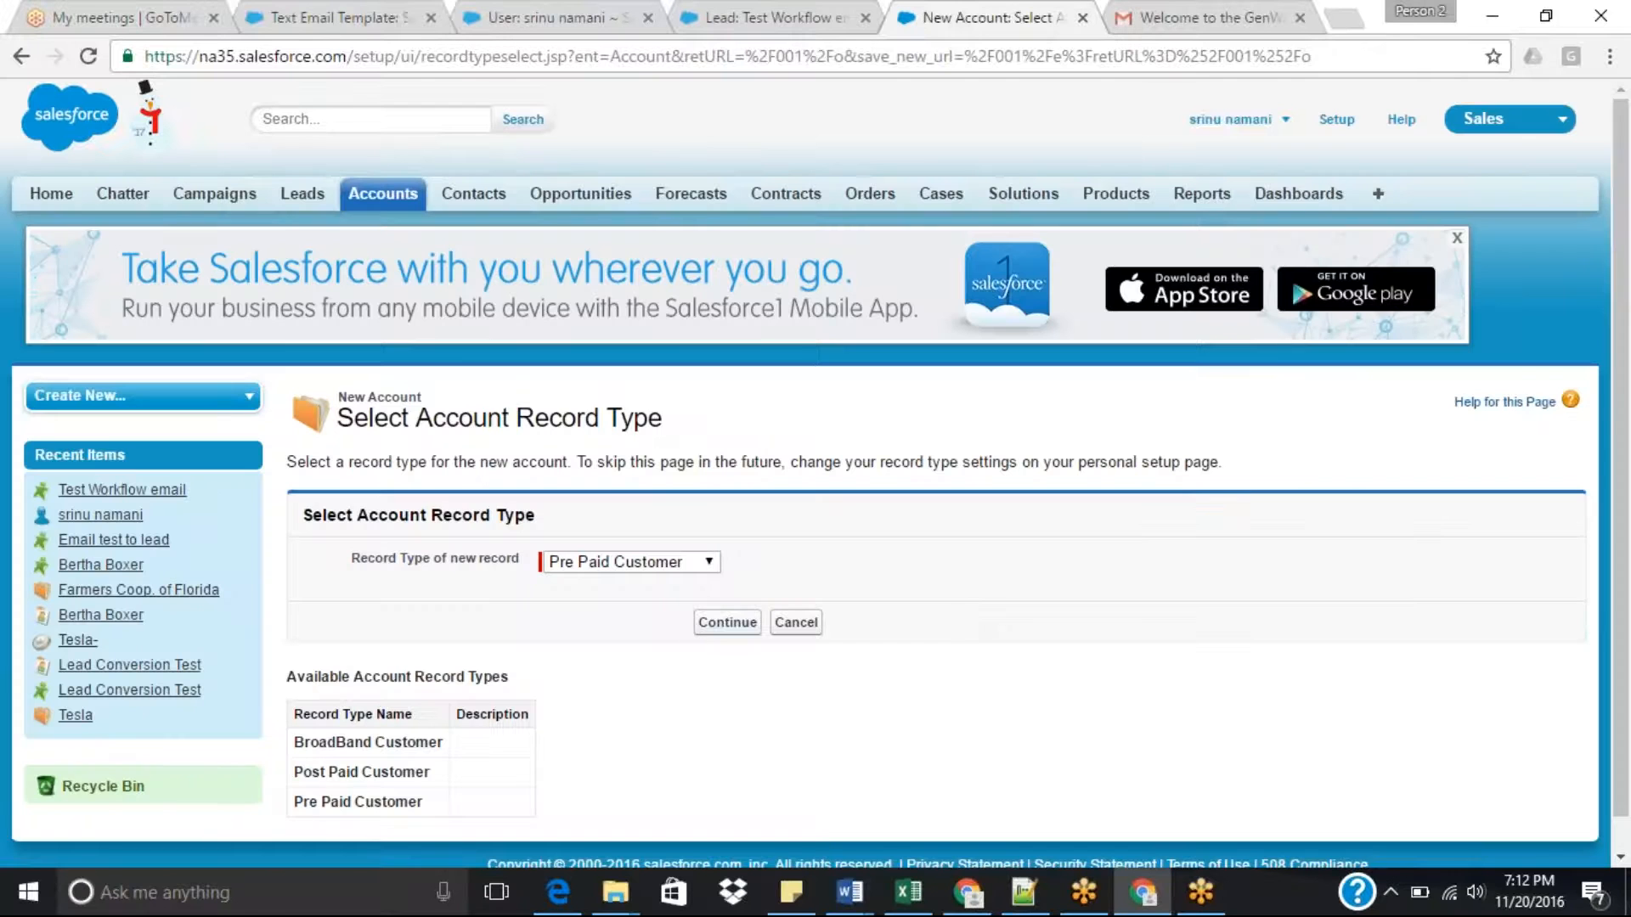
{"action": "left_click", "coordinate": [727, 622]}
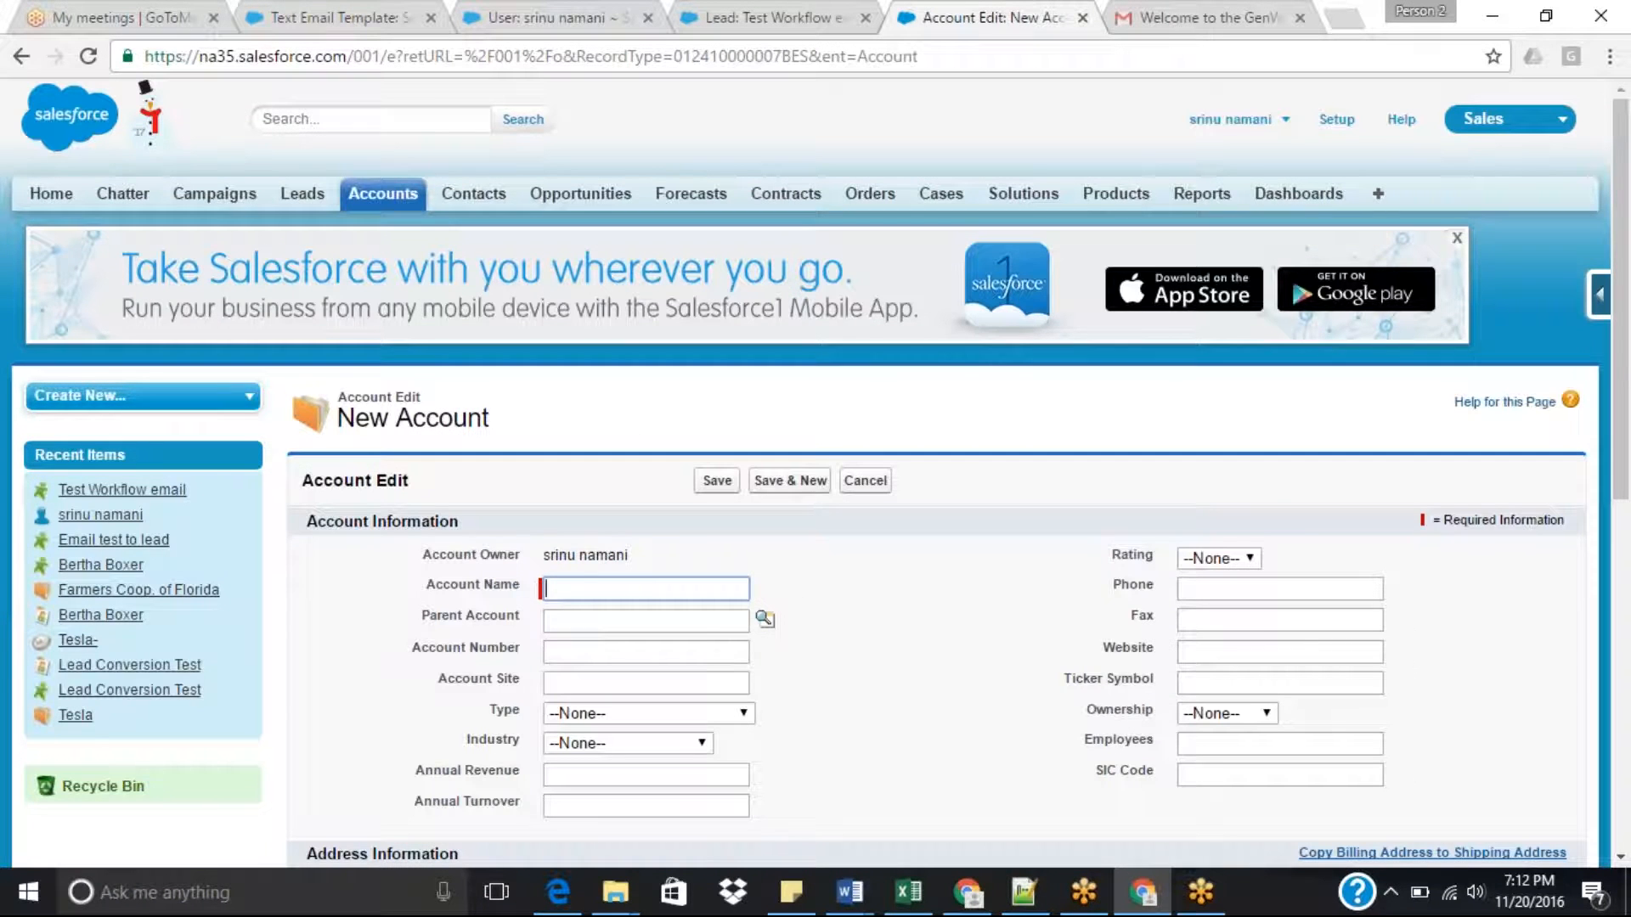
Set the new account's Rating to Hot and point out the empty Annual Turnover field.
{"action": "left_click", "coordinate": [1227, 561]}
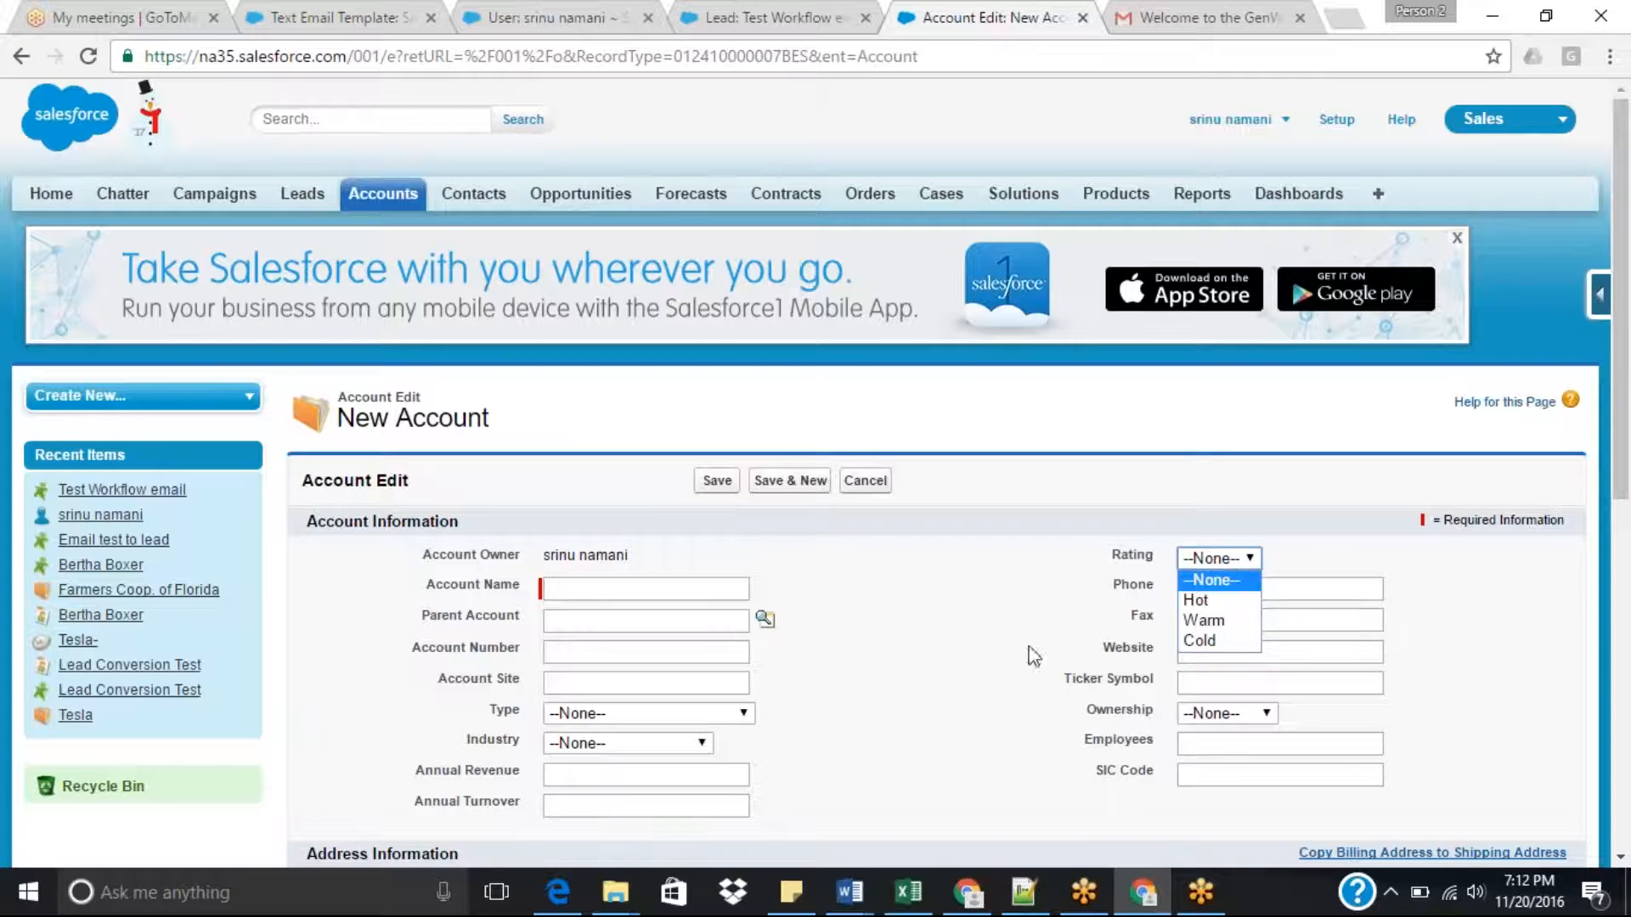
{"action": "mouse_move", "coordinate": [850, 890]}
{"action": "mouse_move", "coordinate": [701, 705]}
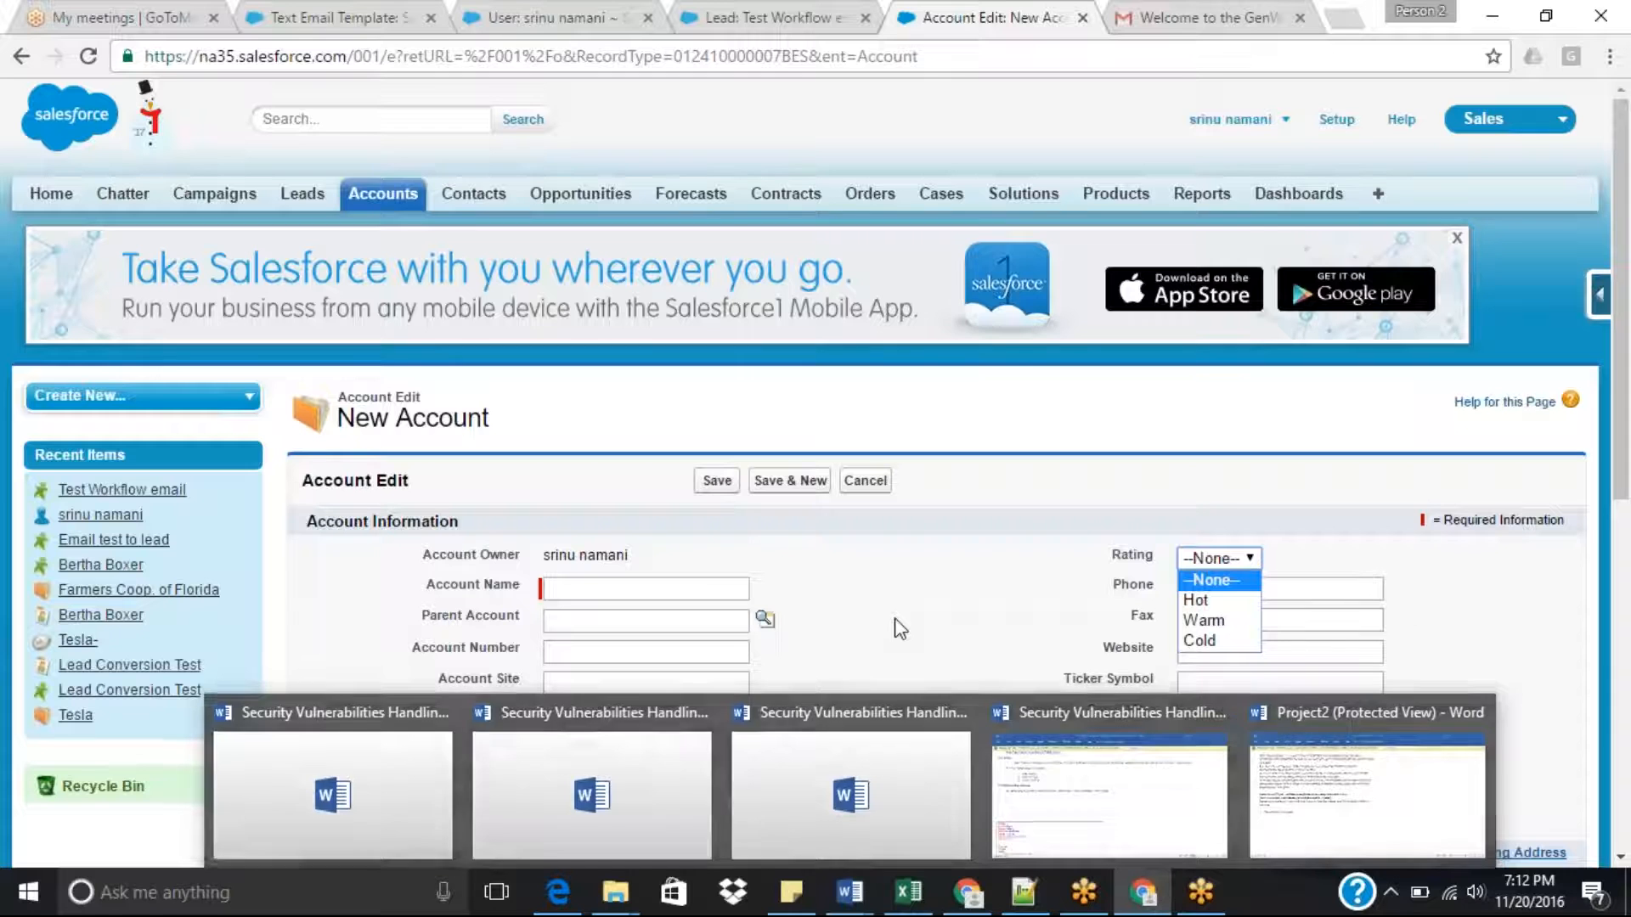
{"action": "left_click", "coordinate": [582, 811]}
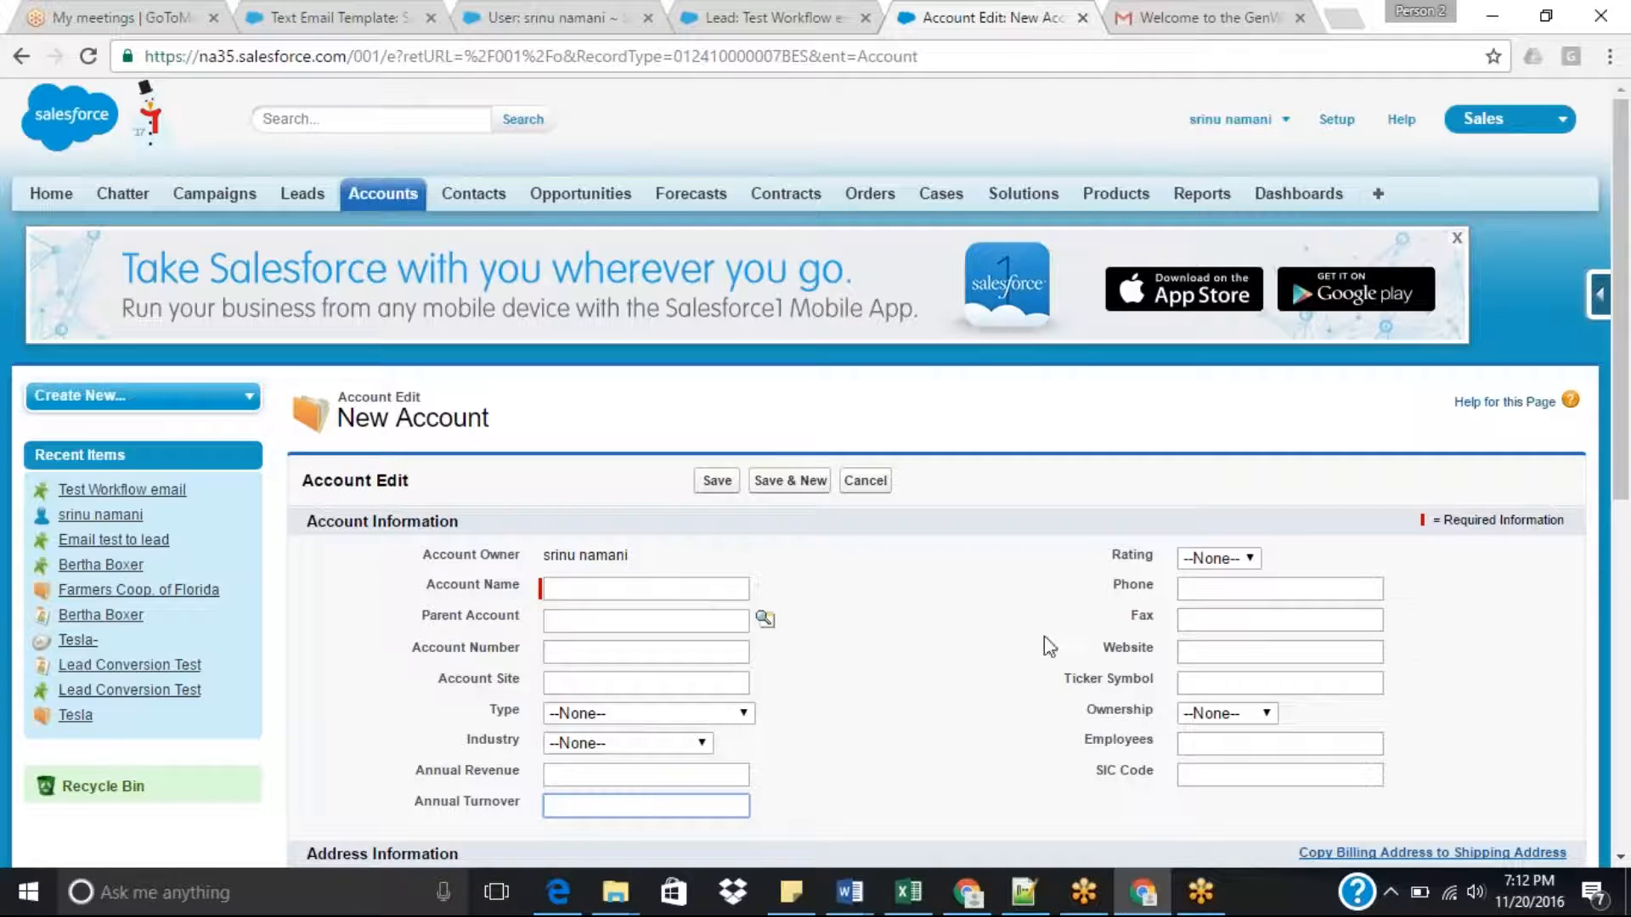
{"action": "left_click", "coordinate": [1252, 558]}
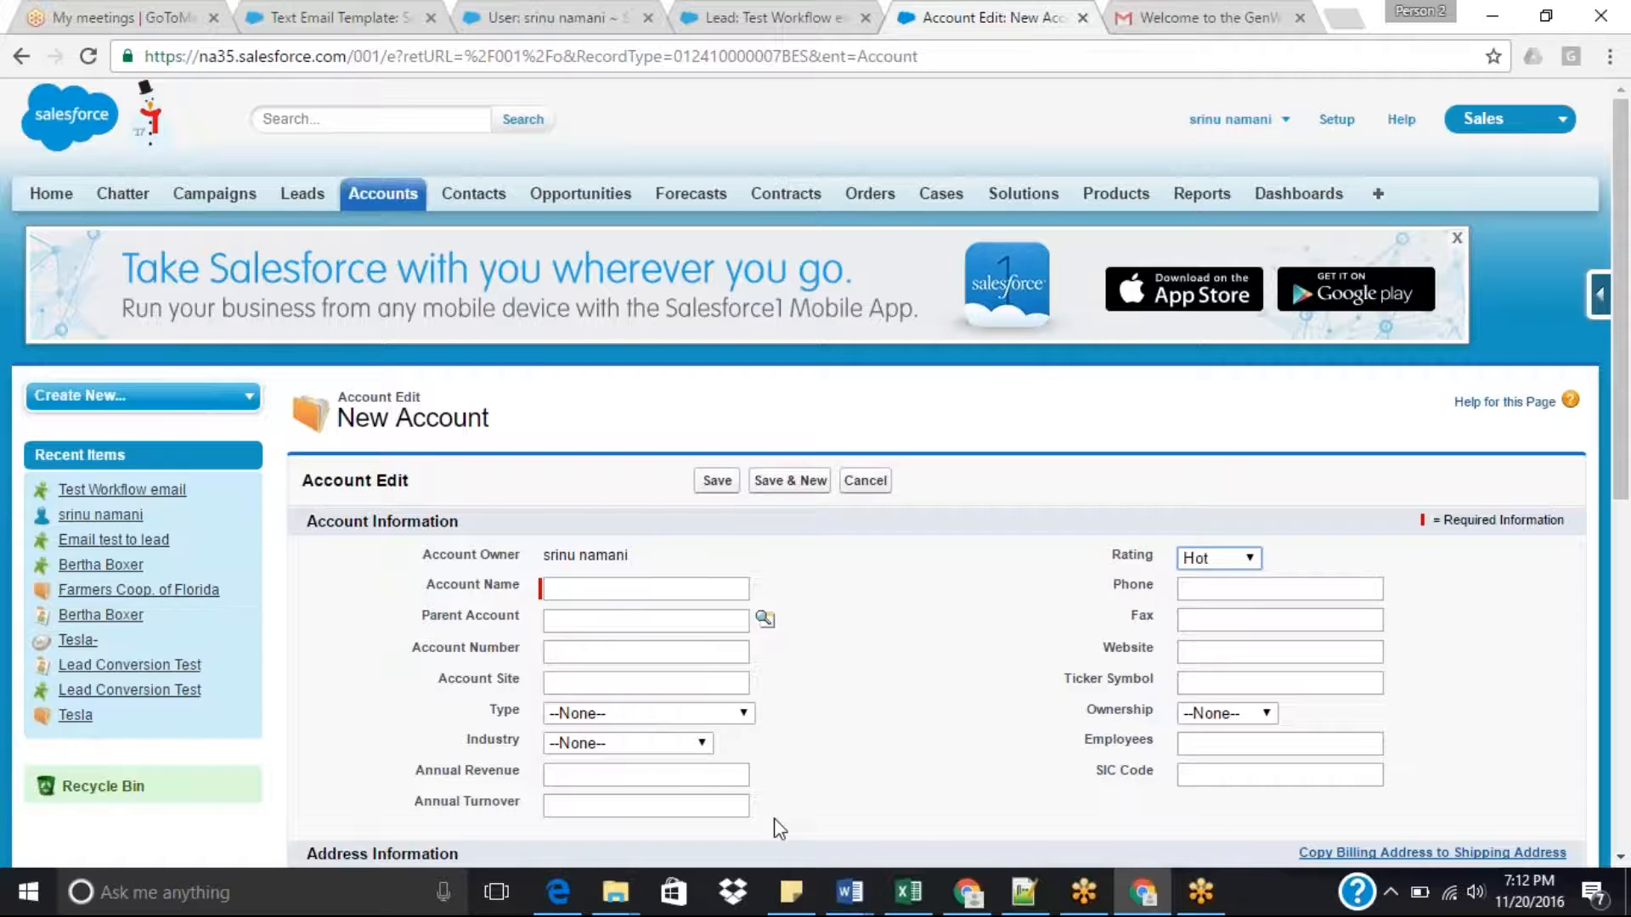
{"action": "left_click", "coordinate": [692, 805]}
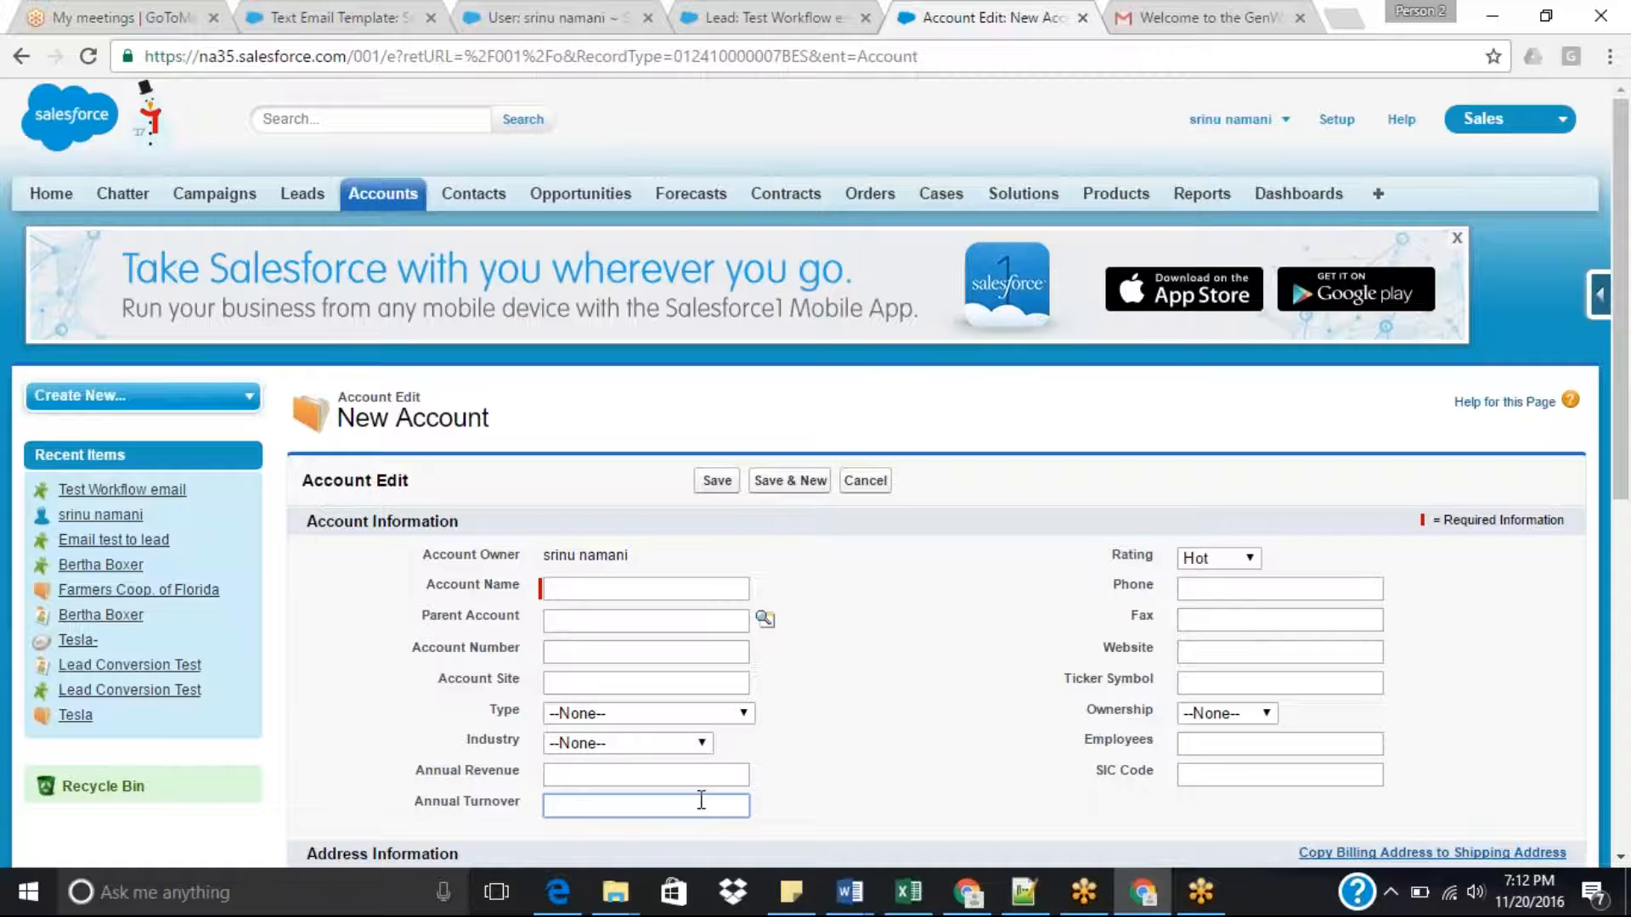
{"action": "left_click", "coordinate": [1259, 577]}
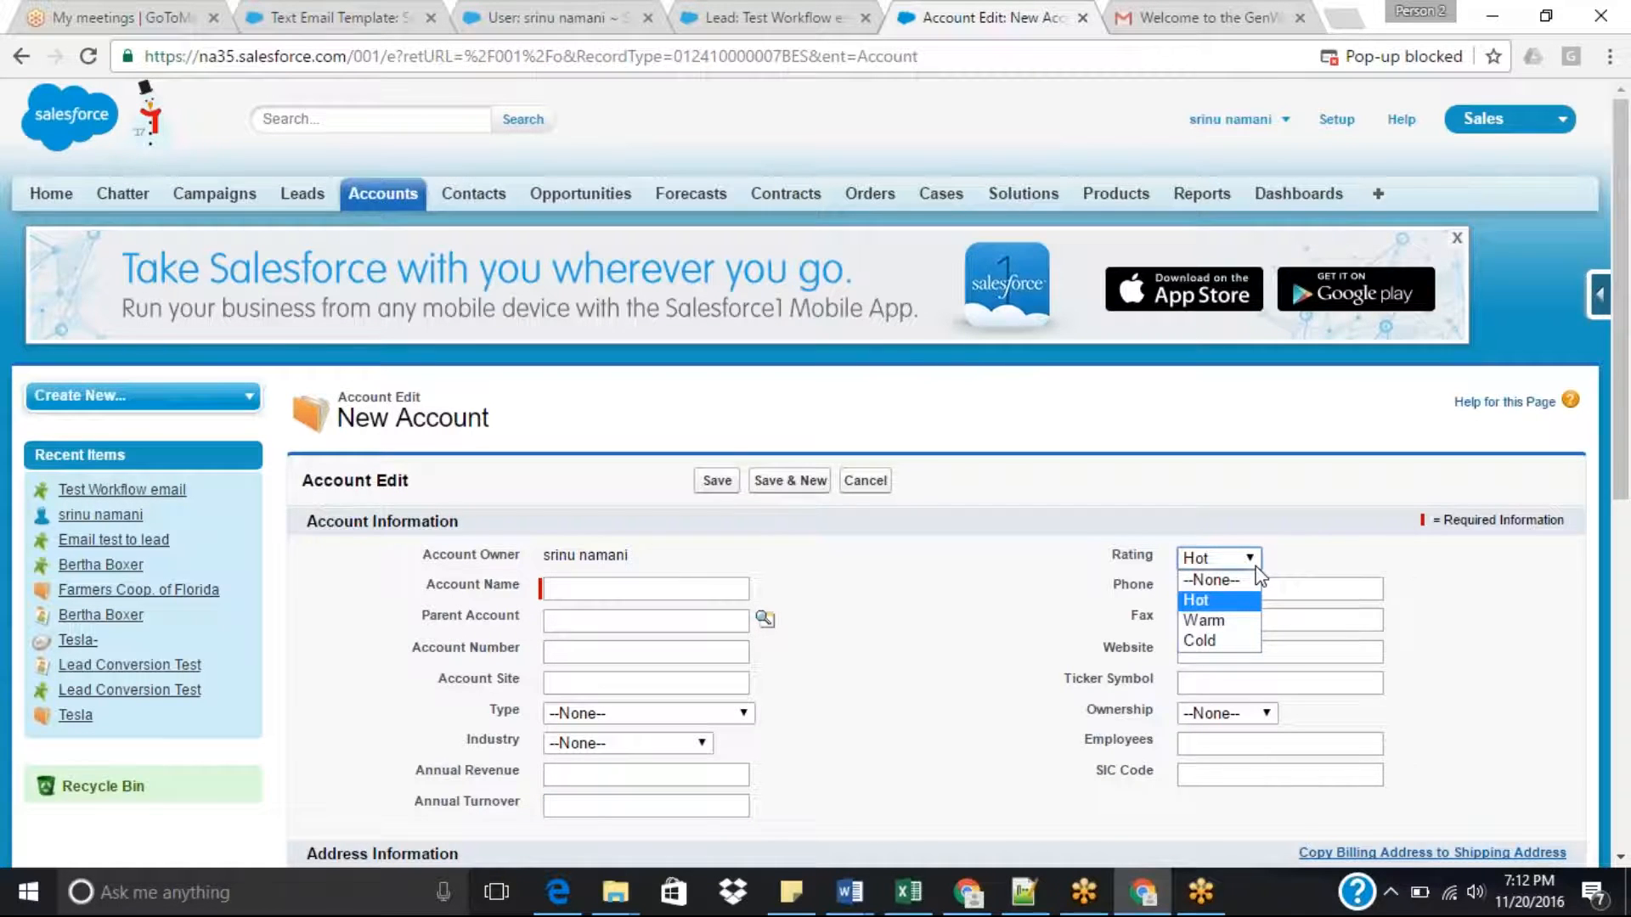
{"action": "left_click", "coordinate": [983, 445]}
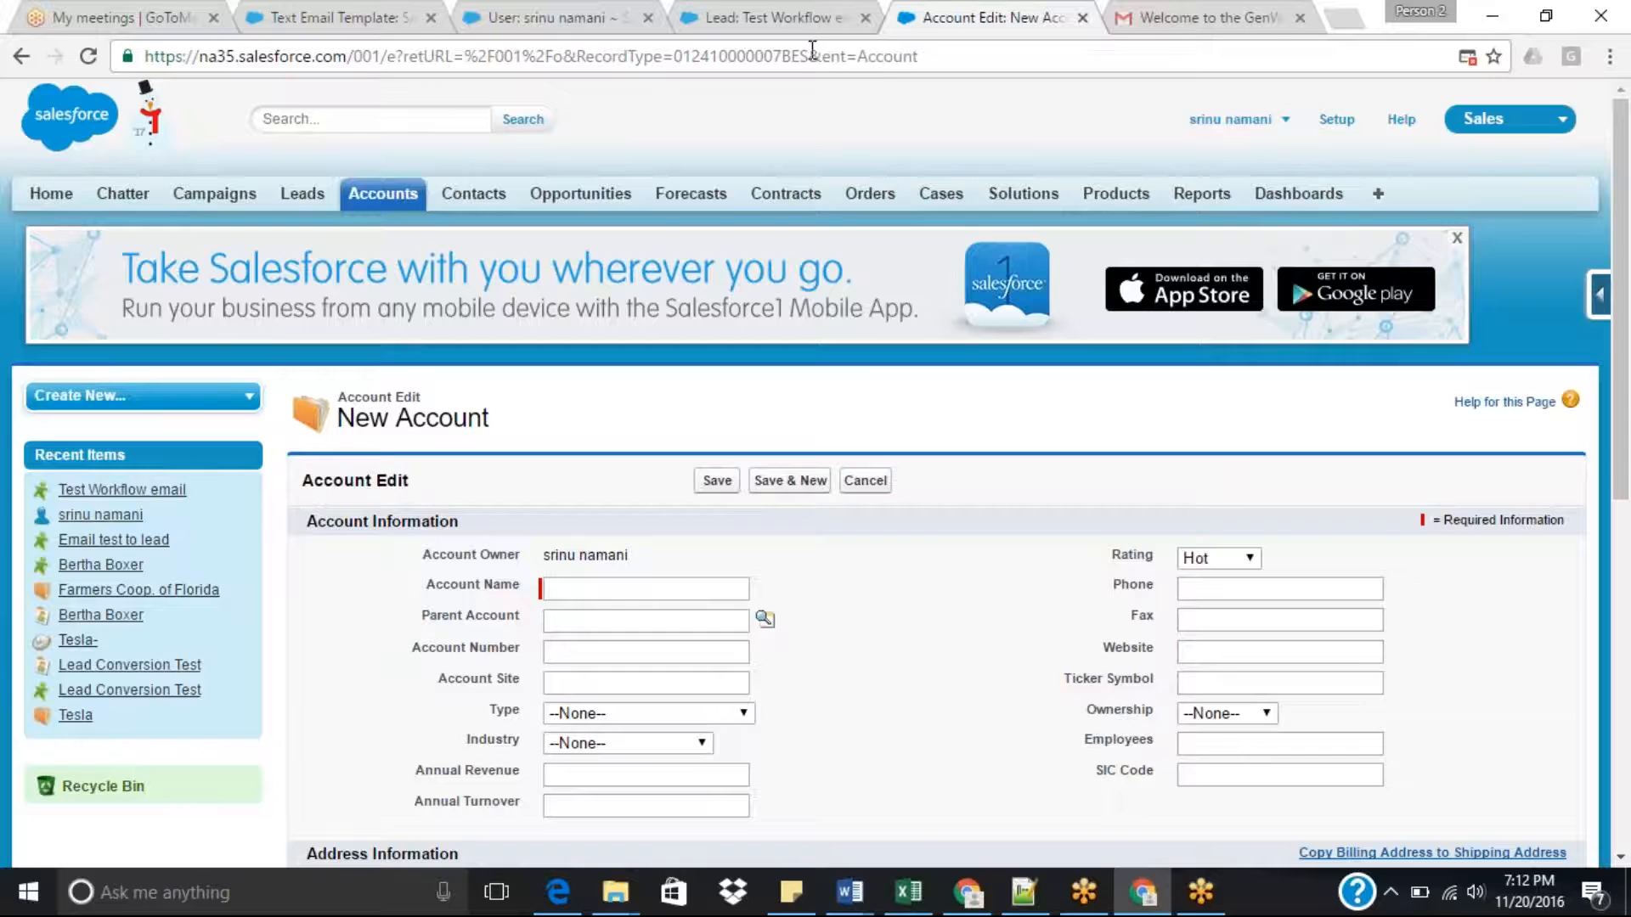
Return to the lead's browser page, find "workflow" in Setup and go past the introduction to the All Workflow Rules list.
{"action": "key", "text": "ctrl+shift+Tab"}
{"action": "left_click", "coordinate": [1337, 123]}
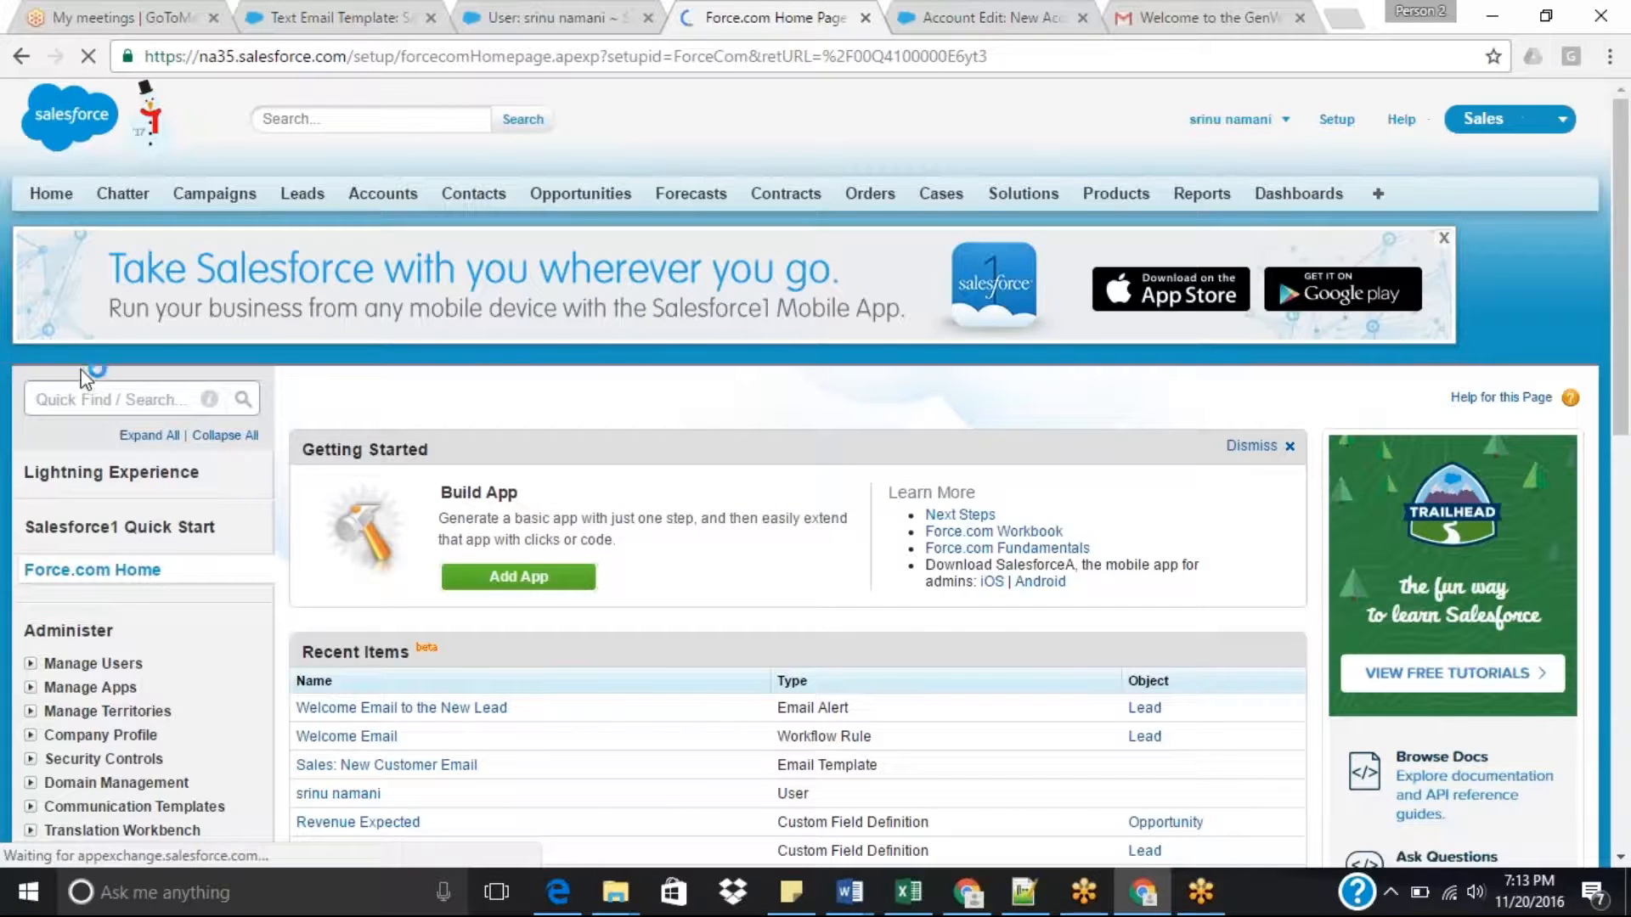
{"action": "type", "text": "workflow"}
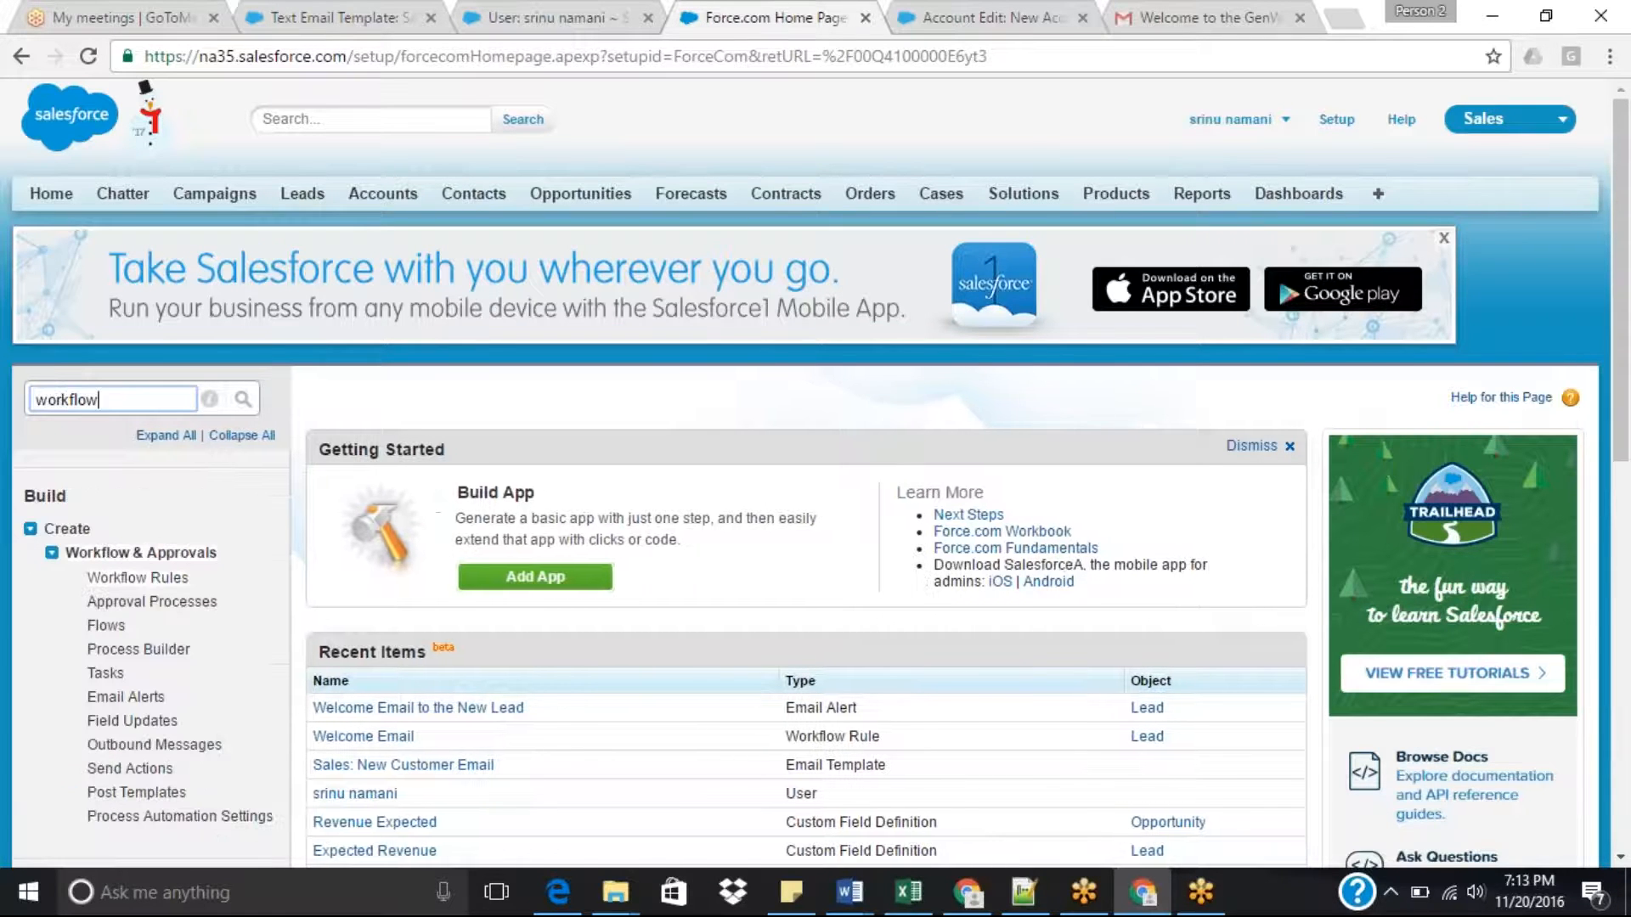
{"action": "left_click", "coordinate": [132, 581]}
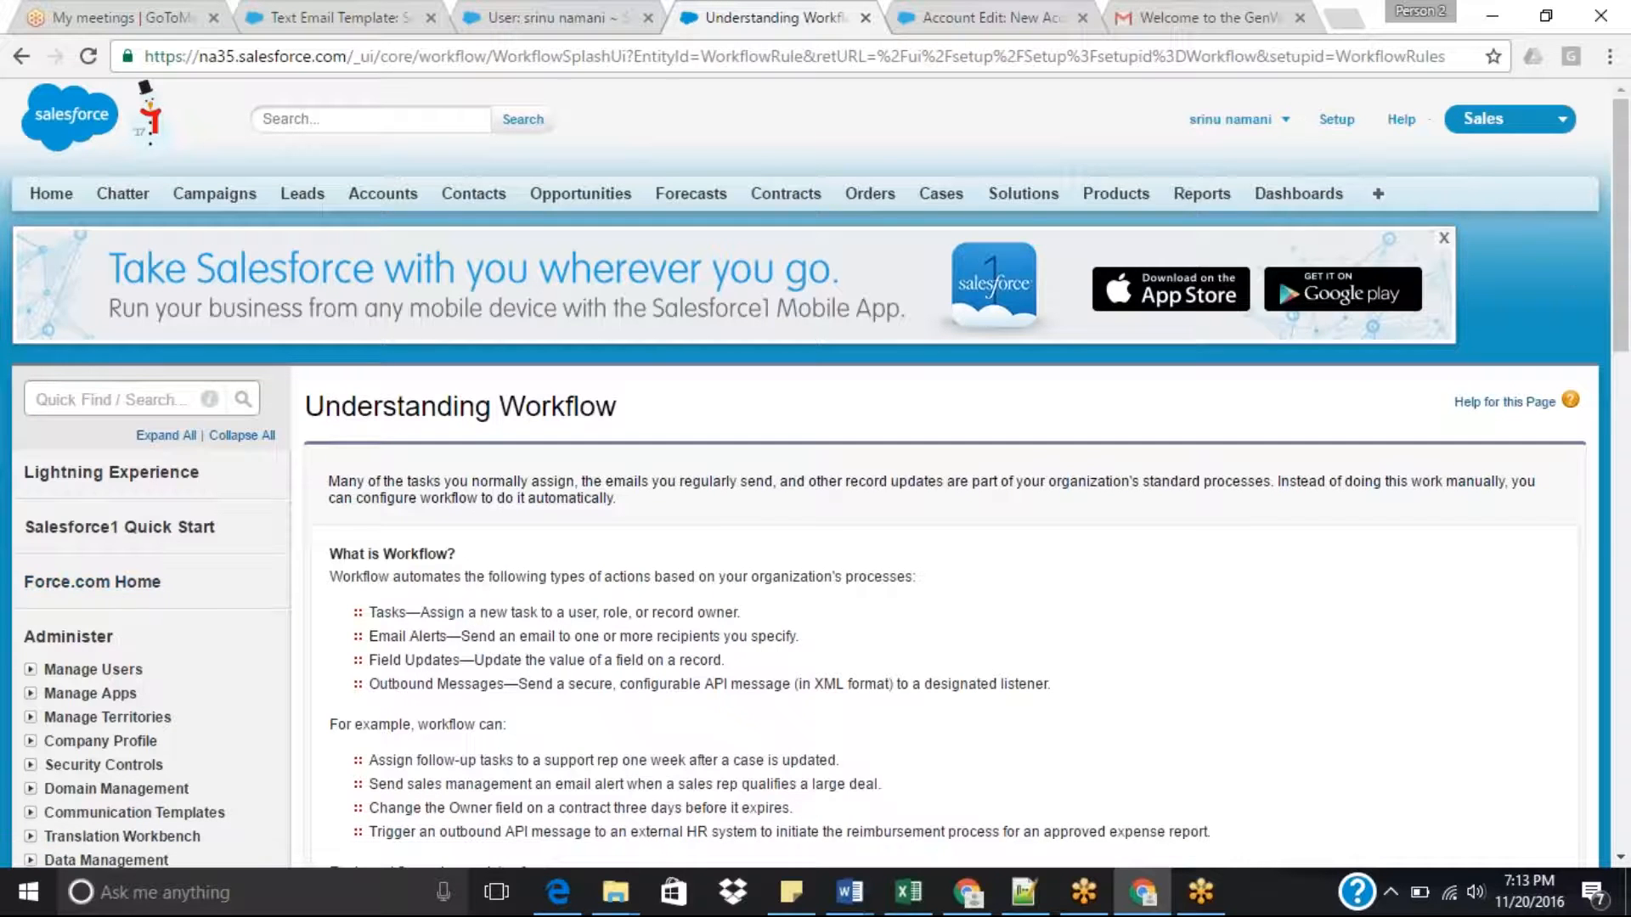
{"action": "scroll", "coordinate": [1614, 340], "scroll_direction": "down", "scroll_amount": 5}
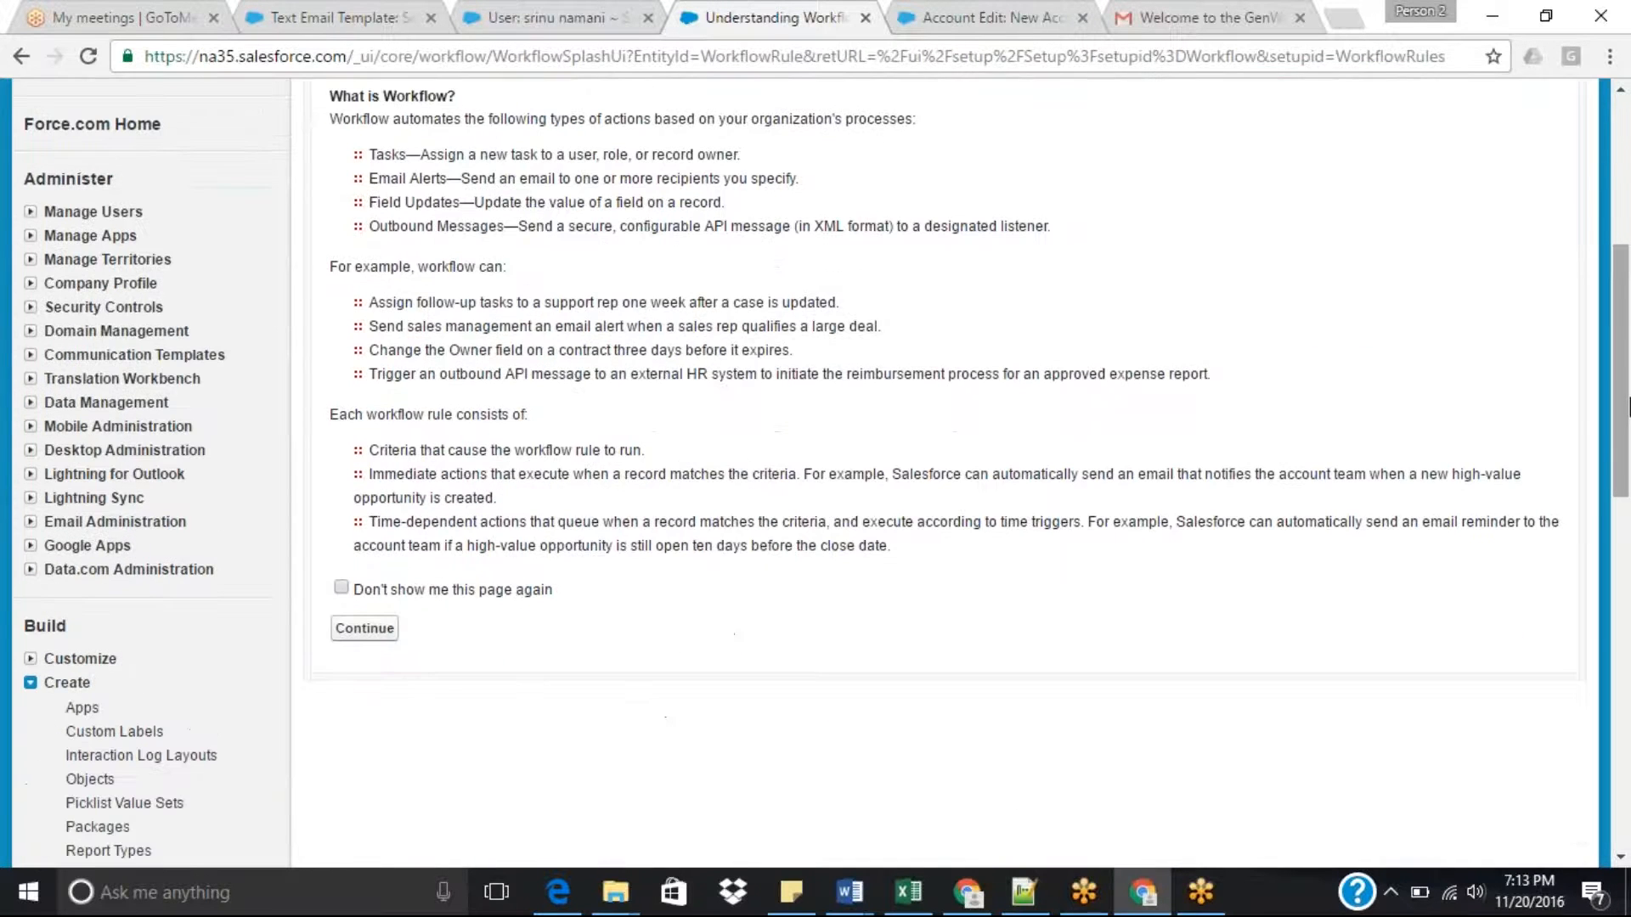
{"action": "left_click", "coordinate": [367, 631]}
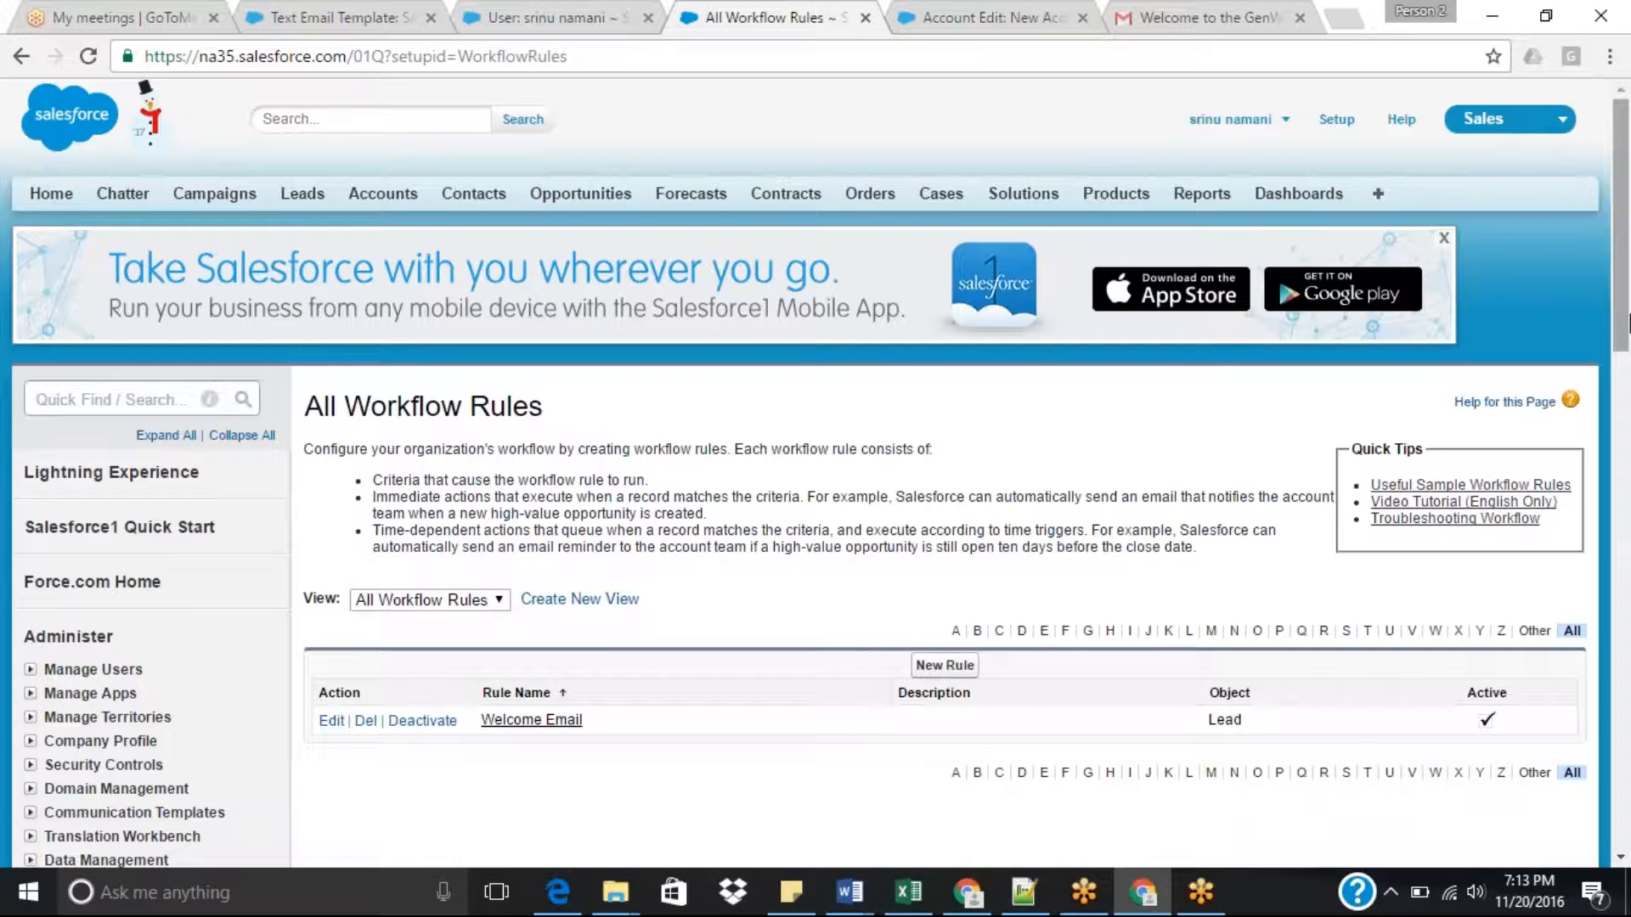
Start a new workflow rule for the Account object and continue to its configuration.
{"action": "left_click_drag", "start_coordinate": [1628, 325], "coordinate": [1627, 386]}
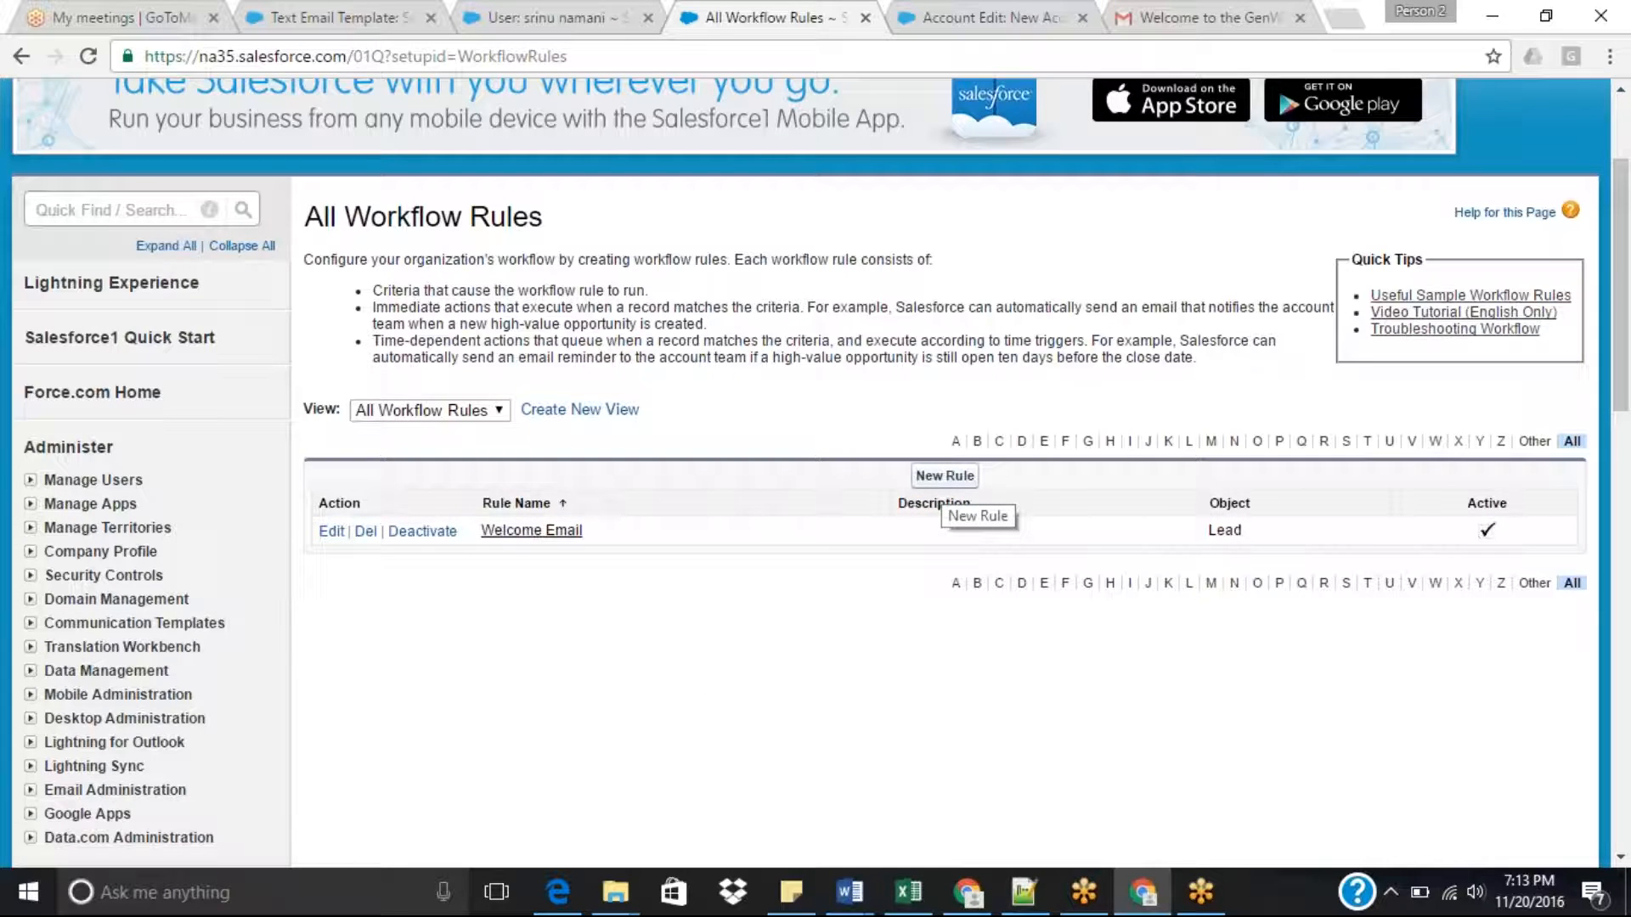
{"action": "left_click", "coordinate": [945, 475]}
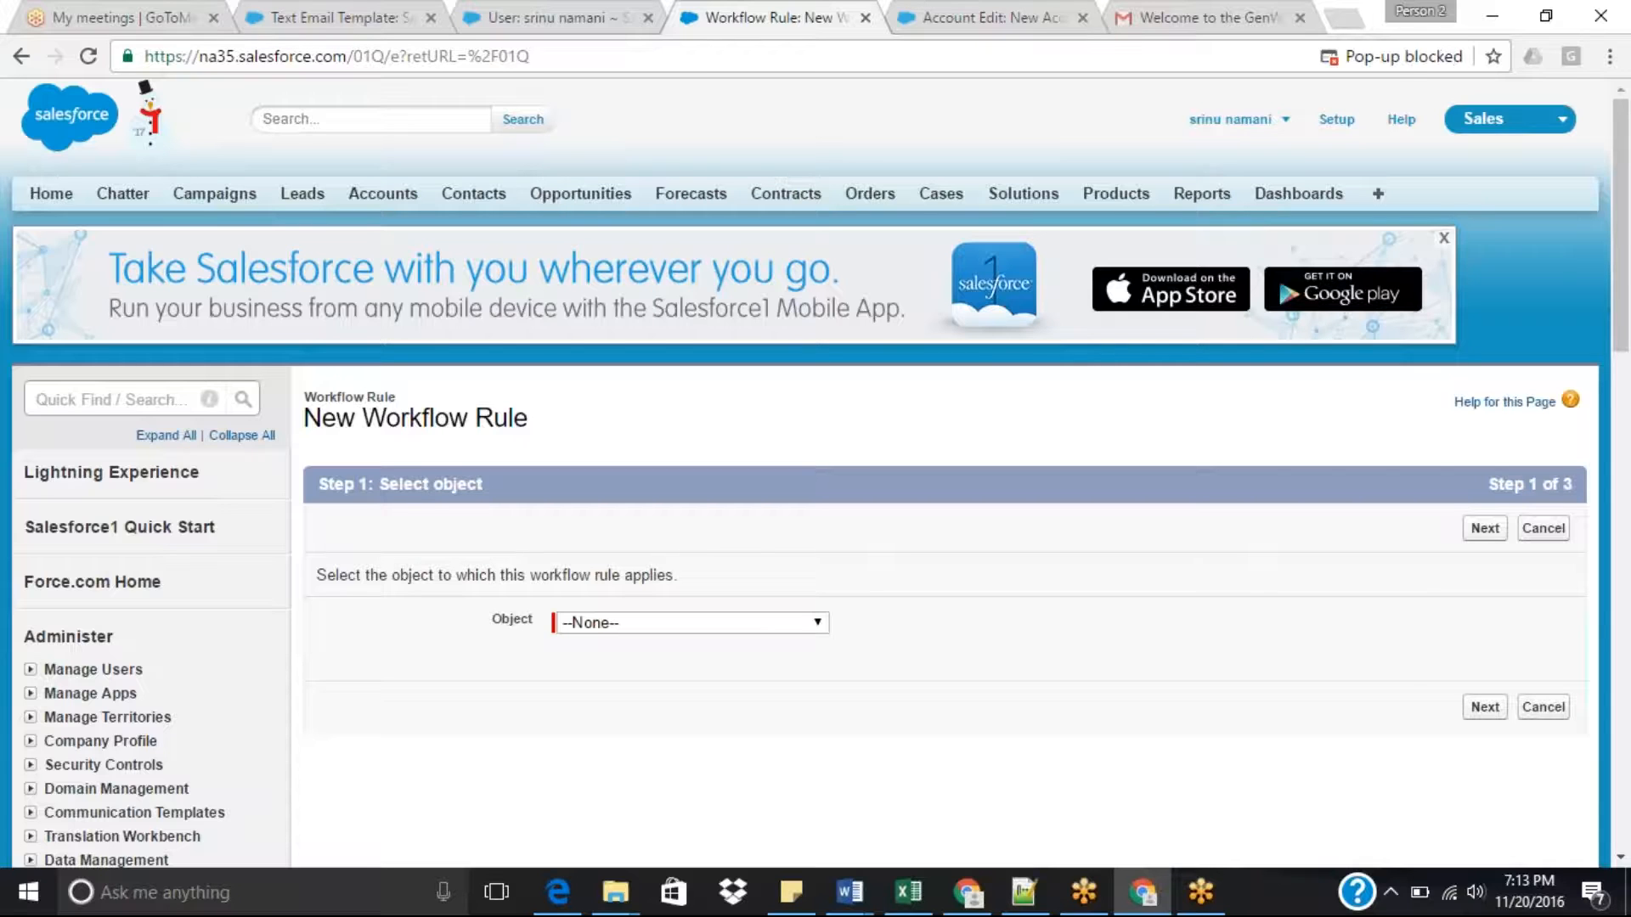
{"action": "left_click", "coordinate": [773, 623]}
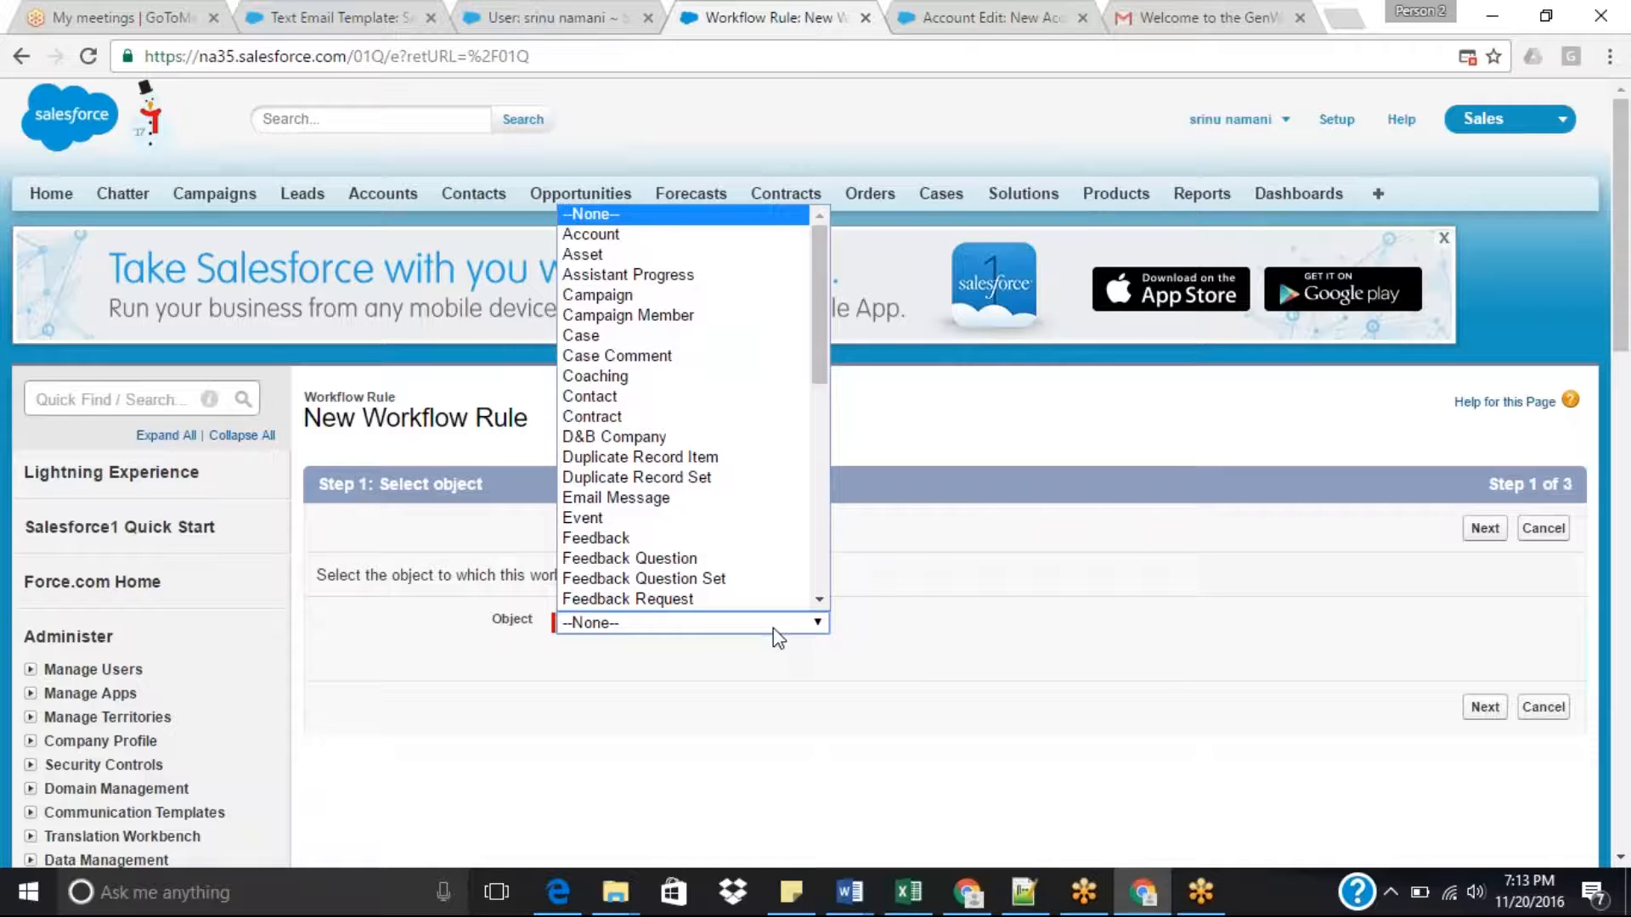
{"action": "left_click", "coordinate": [676, 239]}
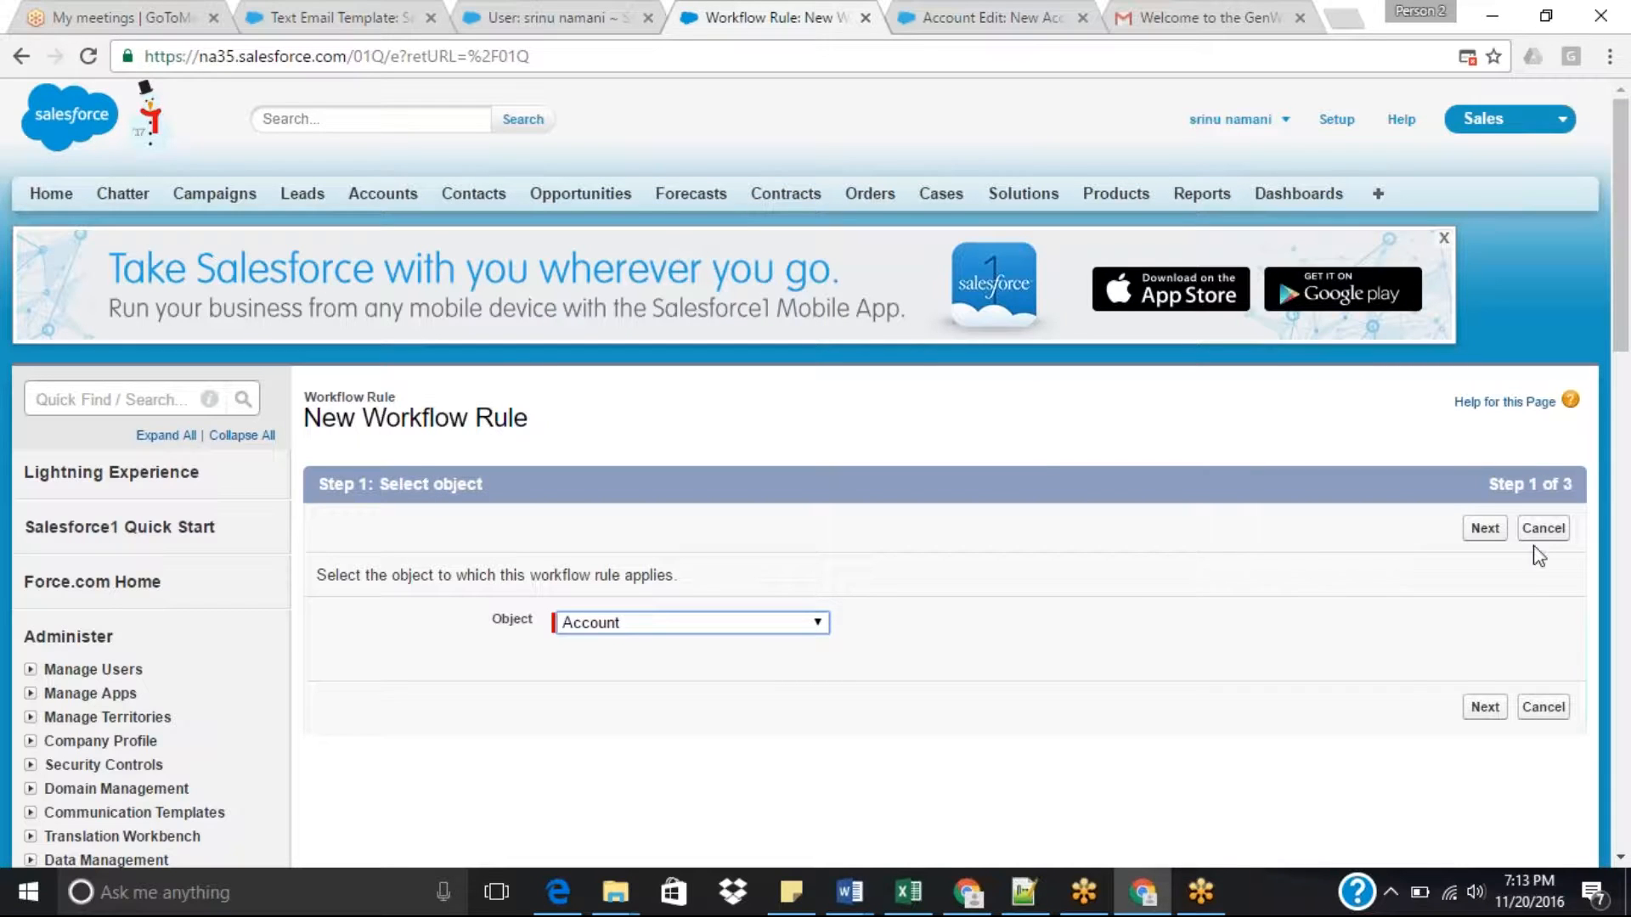
{"action": "left_click", "coordinate": [1487, 535]}
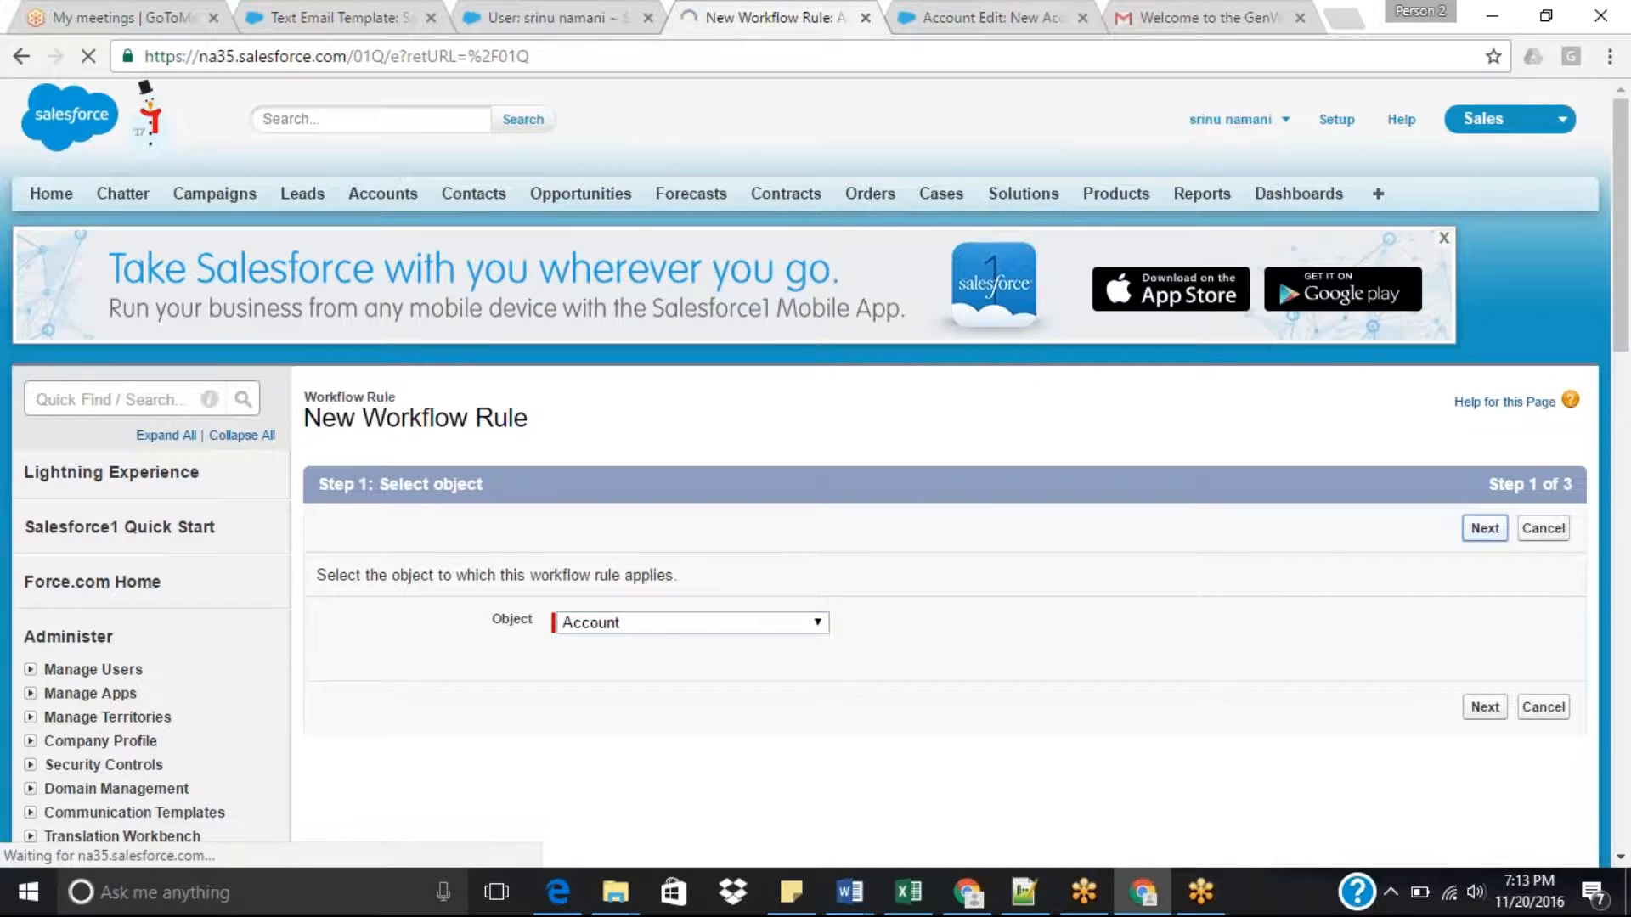
Name the new rule "Hot acc when Turnover is High" and check the full name.
{"action": "left_click", "coordinate": [685, 674]}
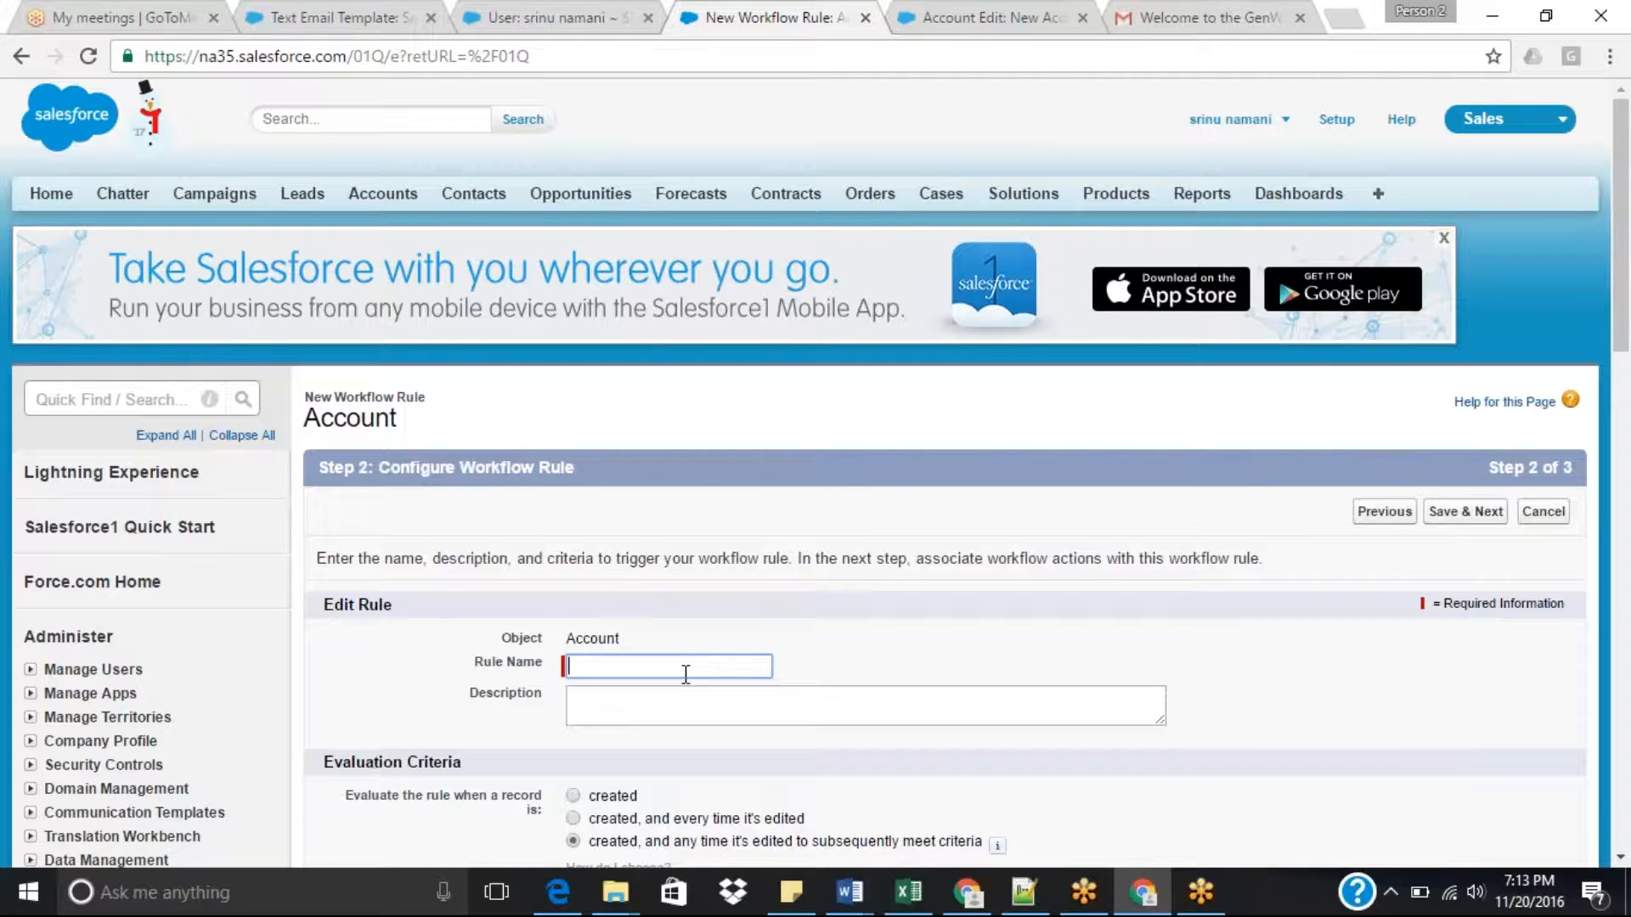
{"action": "type", "text": "Hot acc when Turno"}
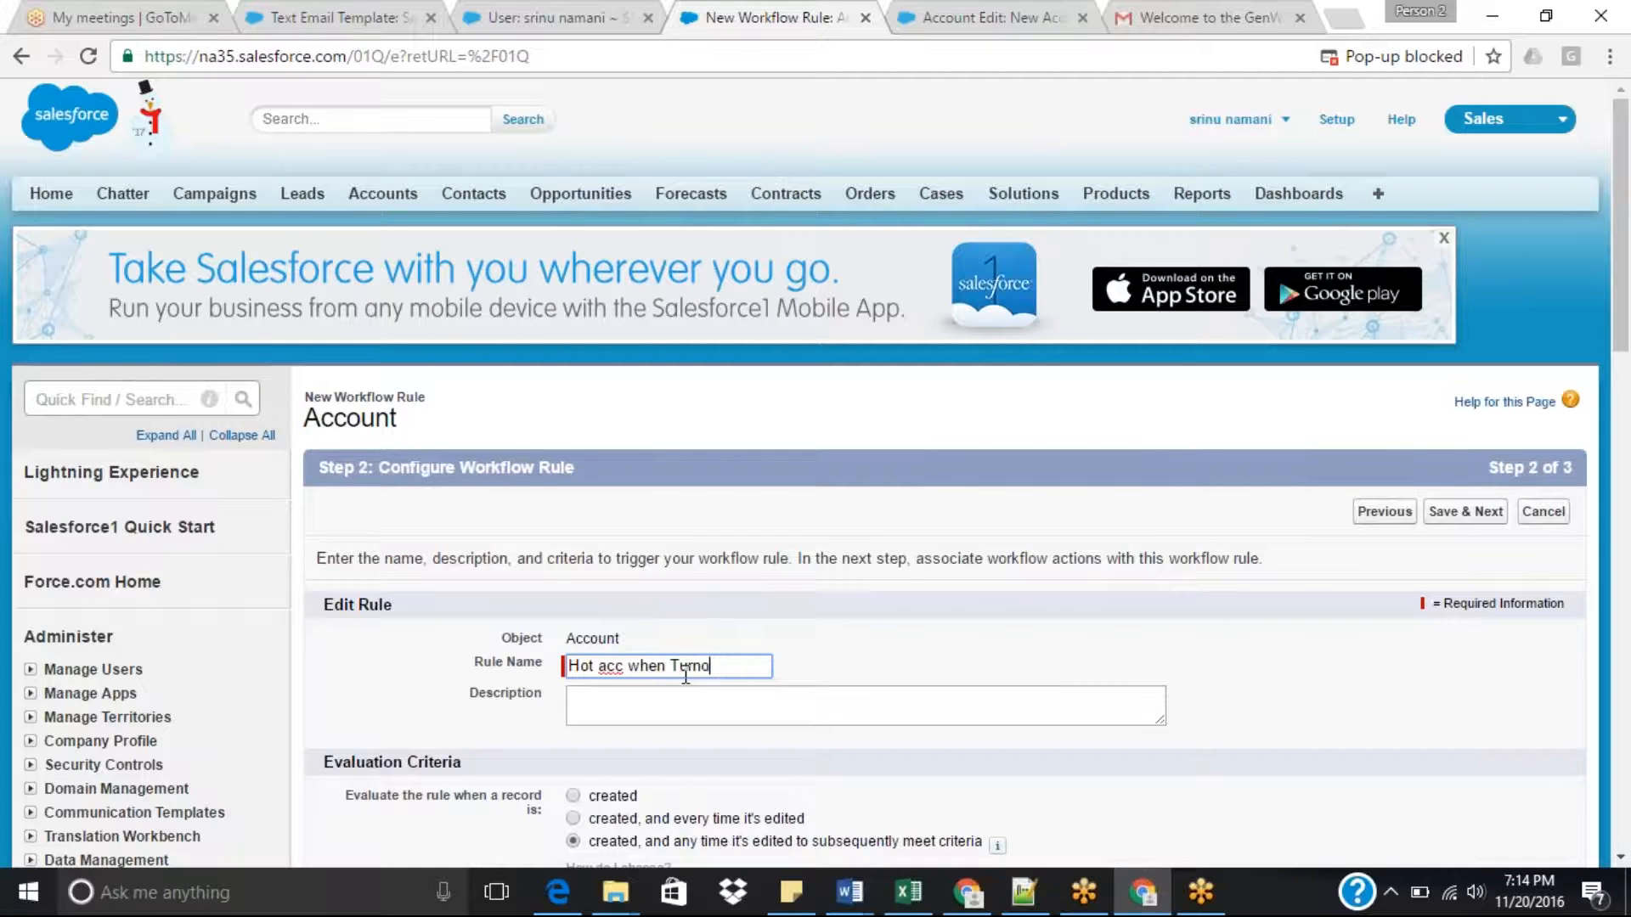
{"action": "type", "text": "ver is High"}
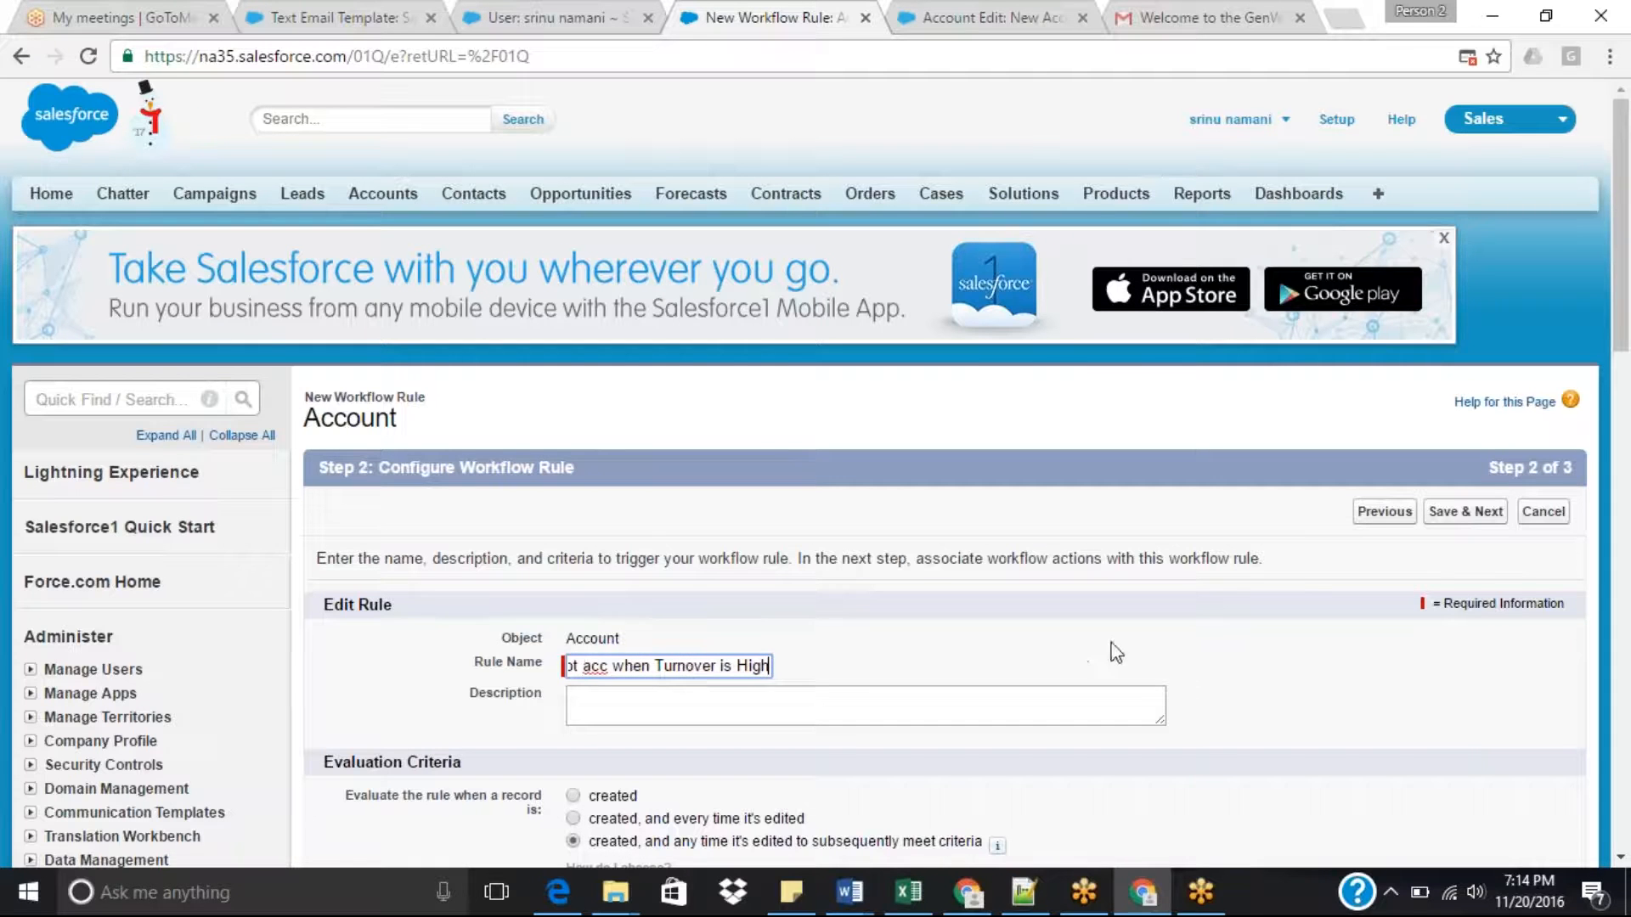
{"action": "scroll", "coordinate": [1627, 335], "scroll_direction": "down", "scroll_amount": 3}
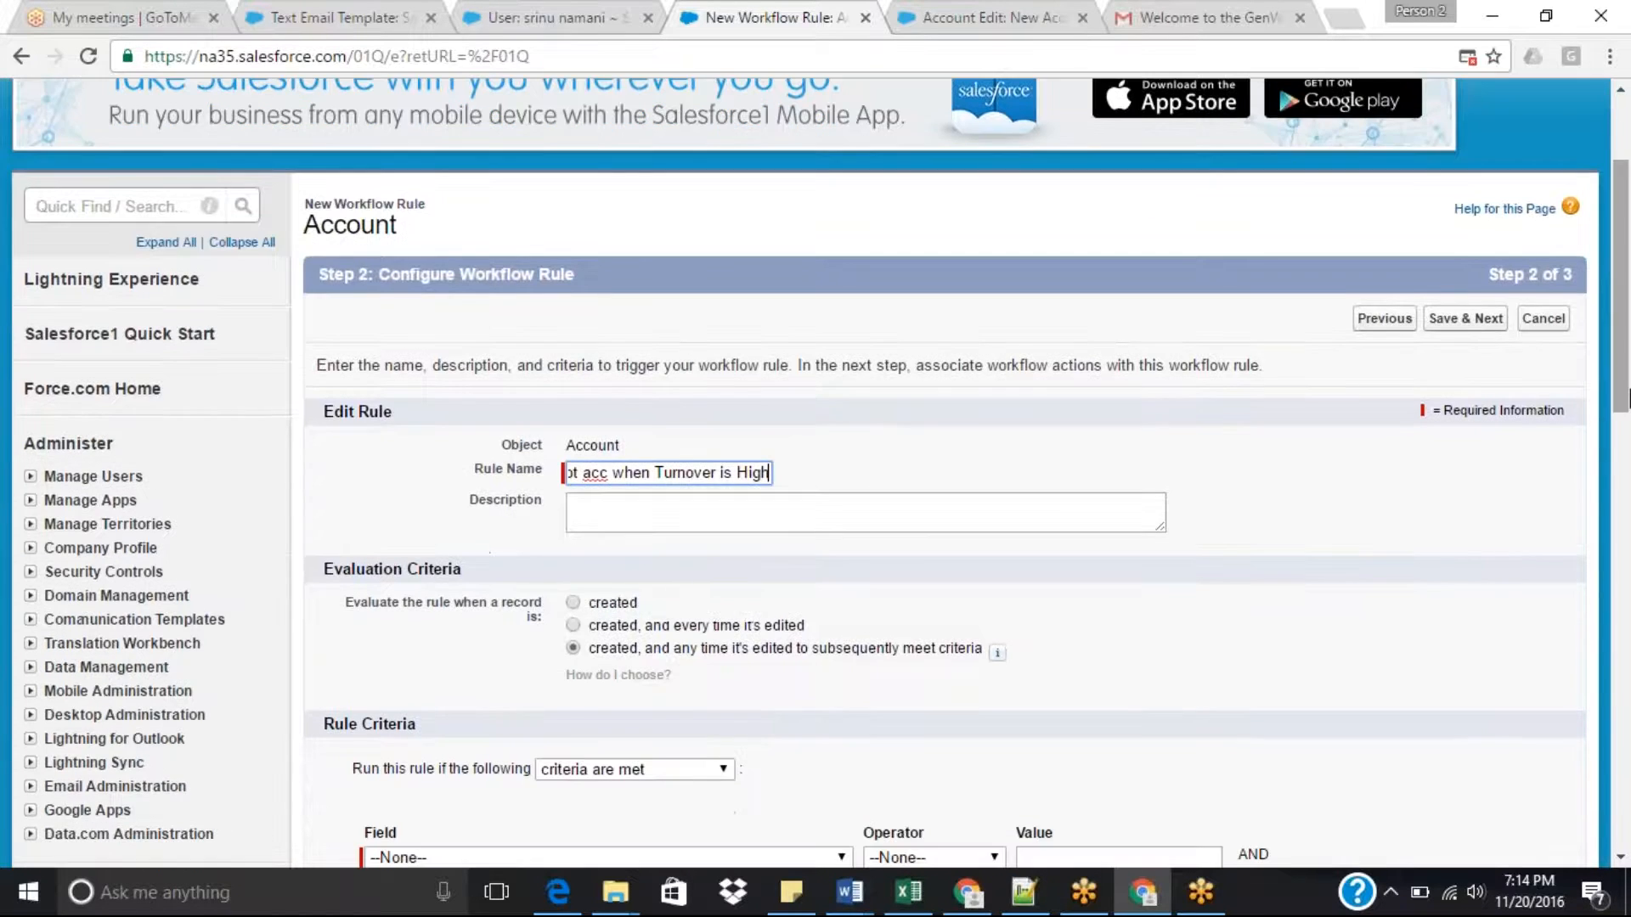
{"action": "left_click", "coordinate": [569, 504]}
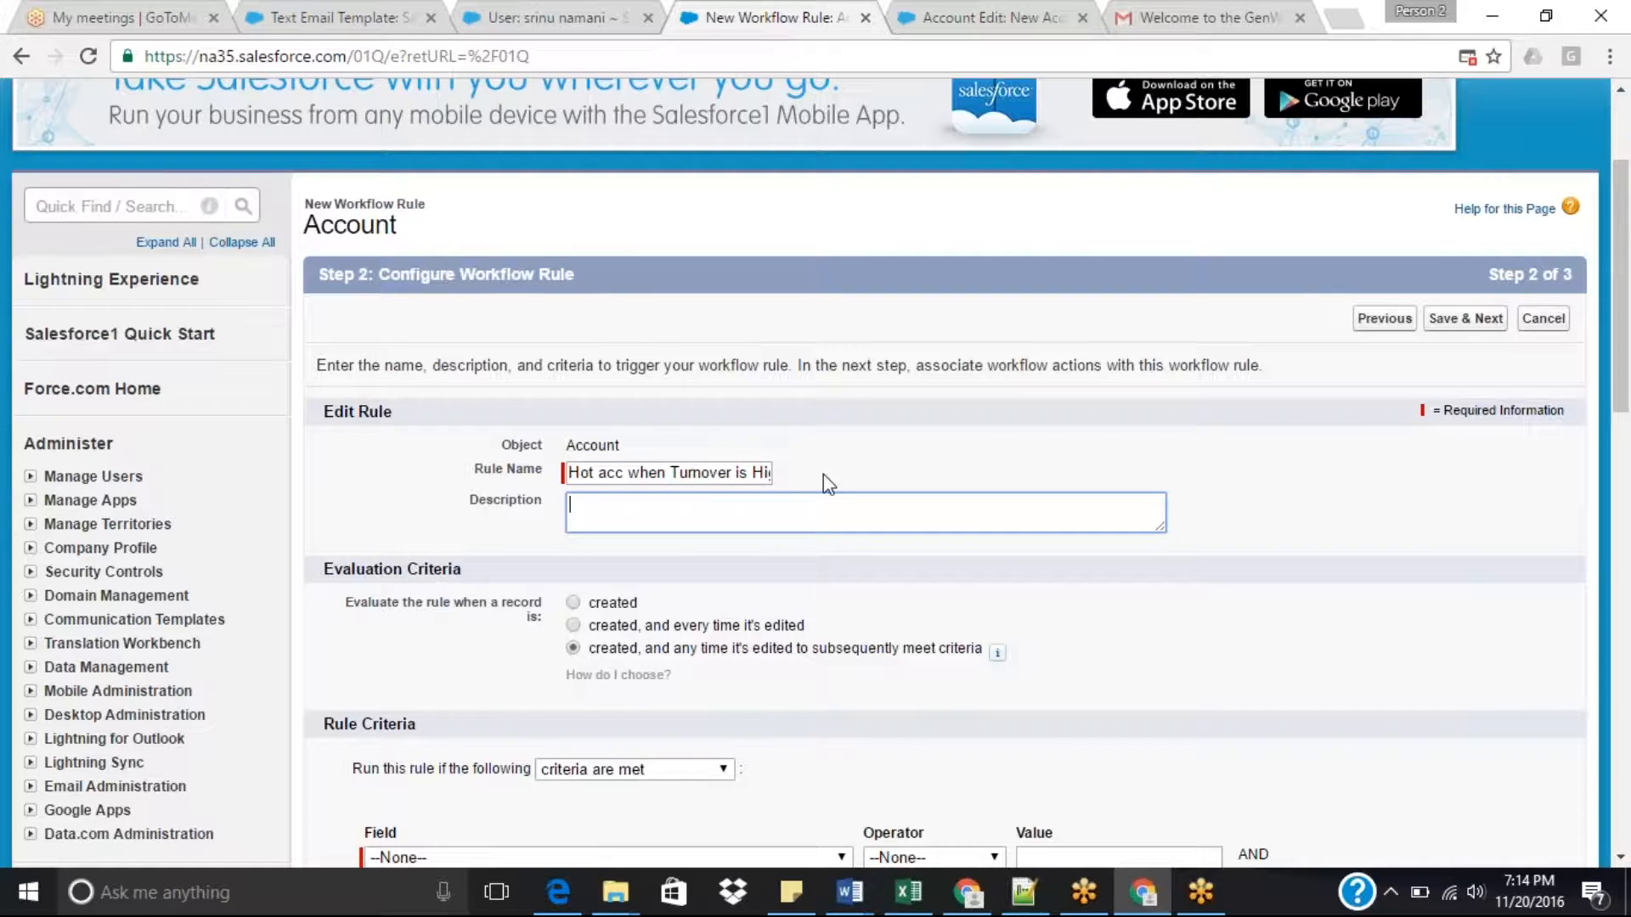
{"action": "left_click", "coordinate": [733, 473]}
{"action": "key", "text": "Right"}
{"action": "key", "text": "Right"}
{"action": "key", "text": "Right"}
{"action": "key", "text": "Right"}
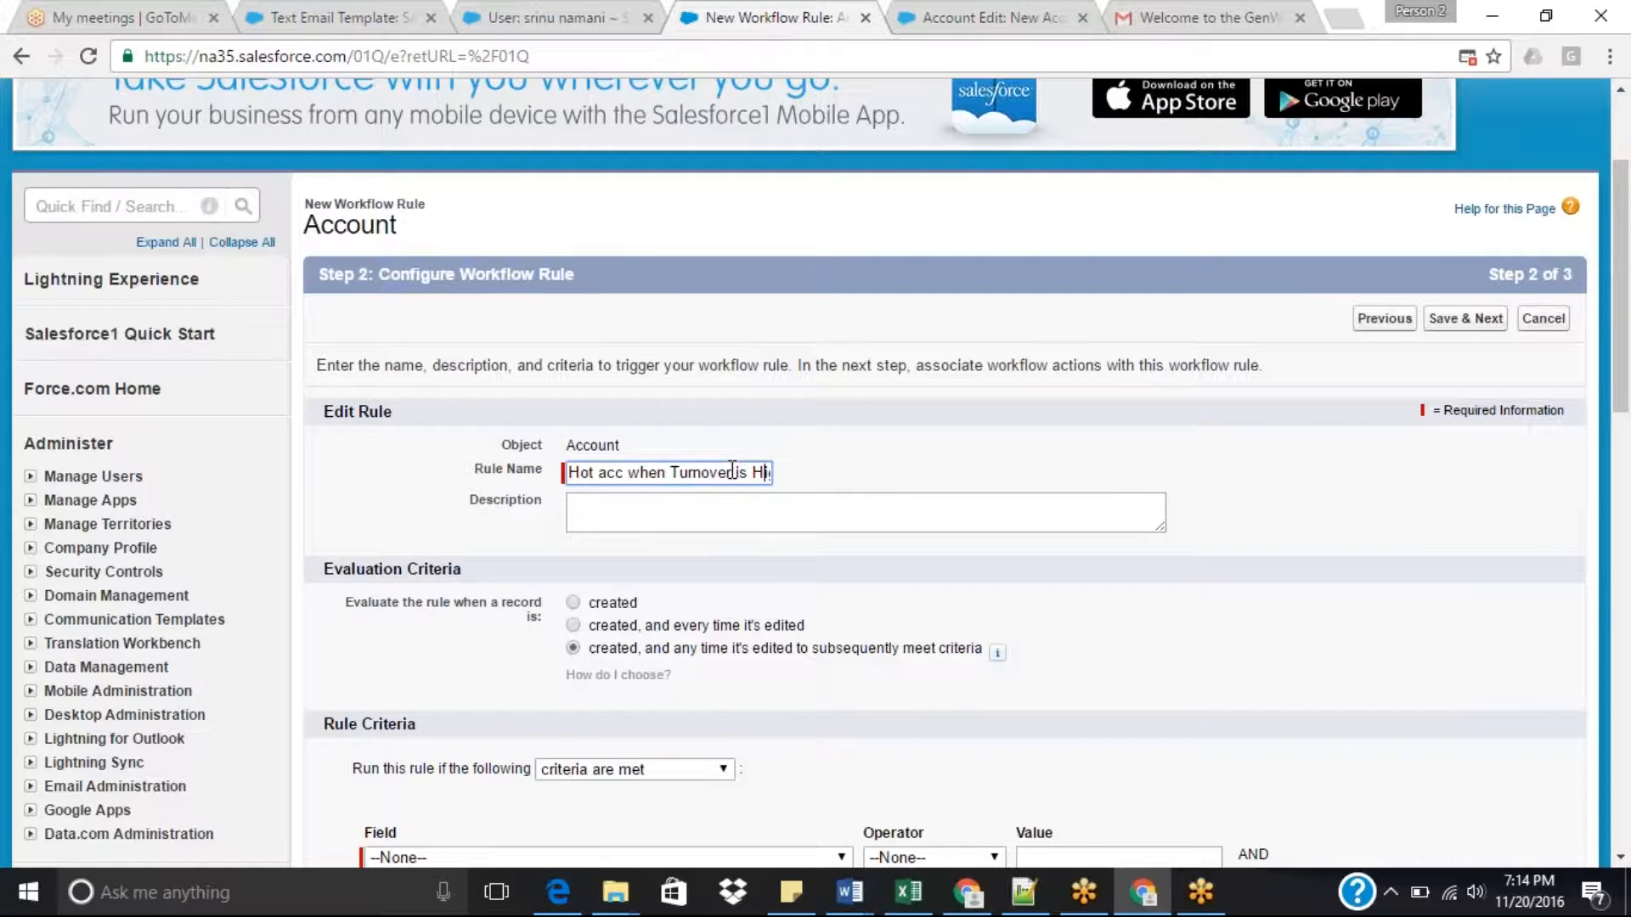
{"action": "key", "text": "Right"}
{"action": "key", "text": "Right"}
{"action": "key", "text": "Right"}
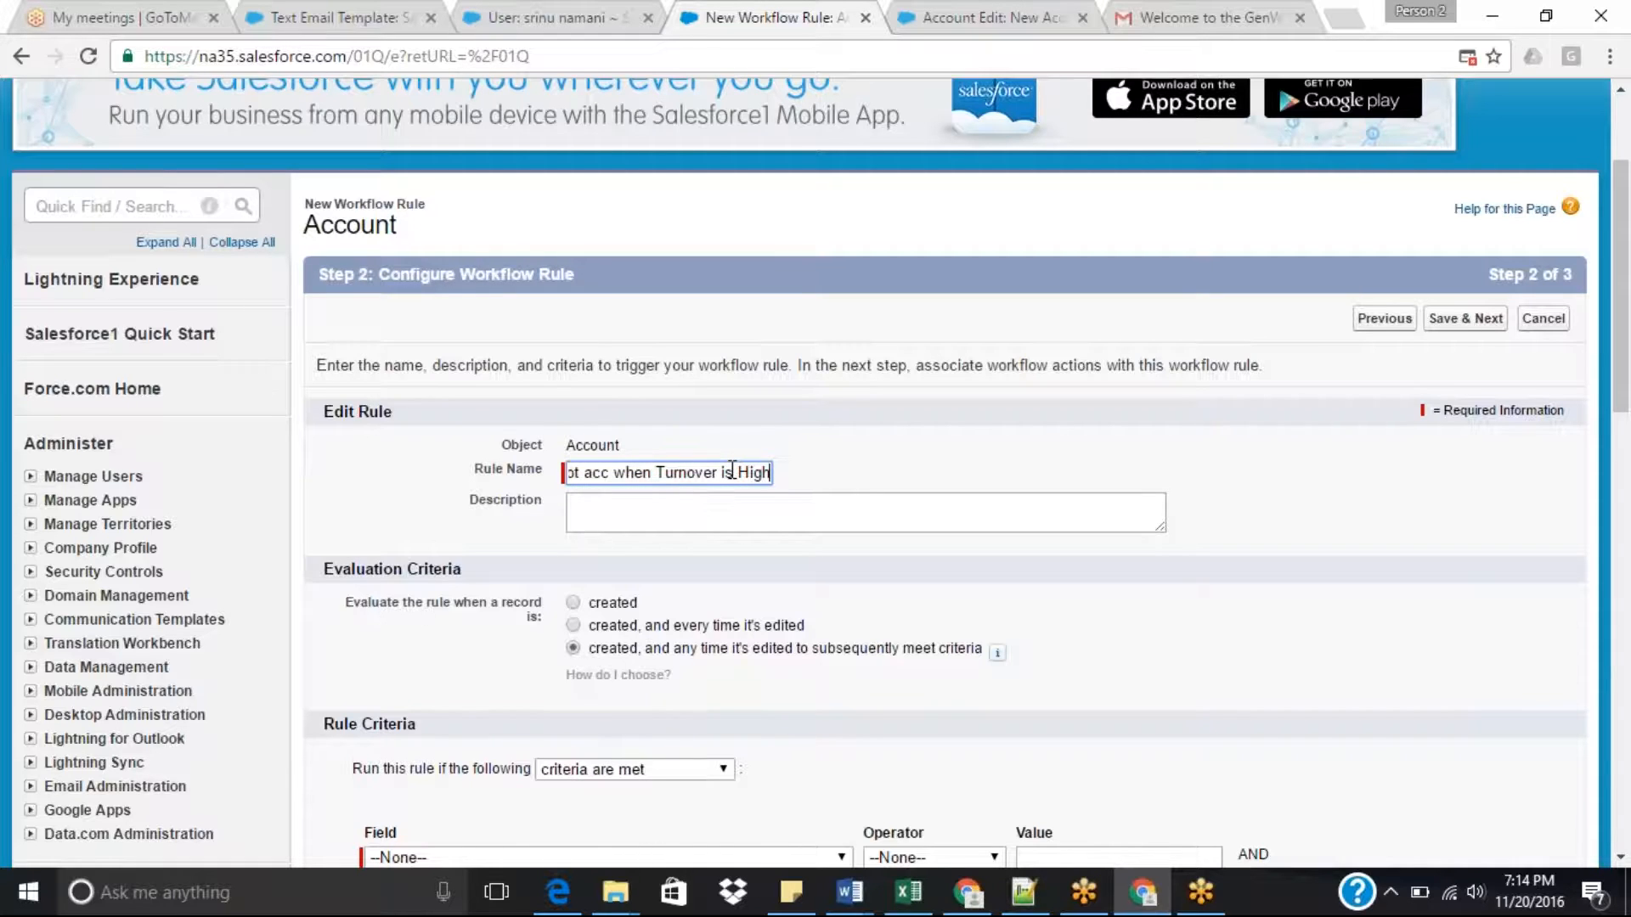
{"action": "left_click", "coordinate": [694, 515]}
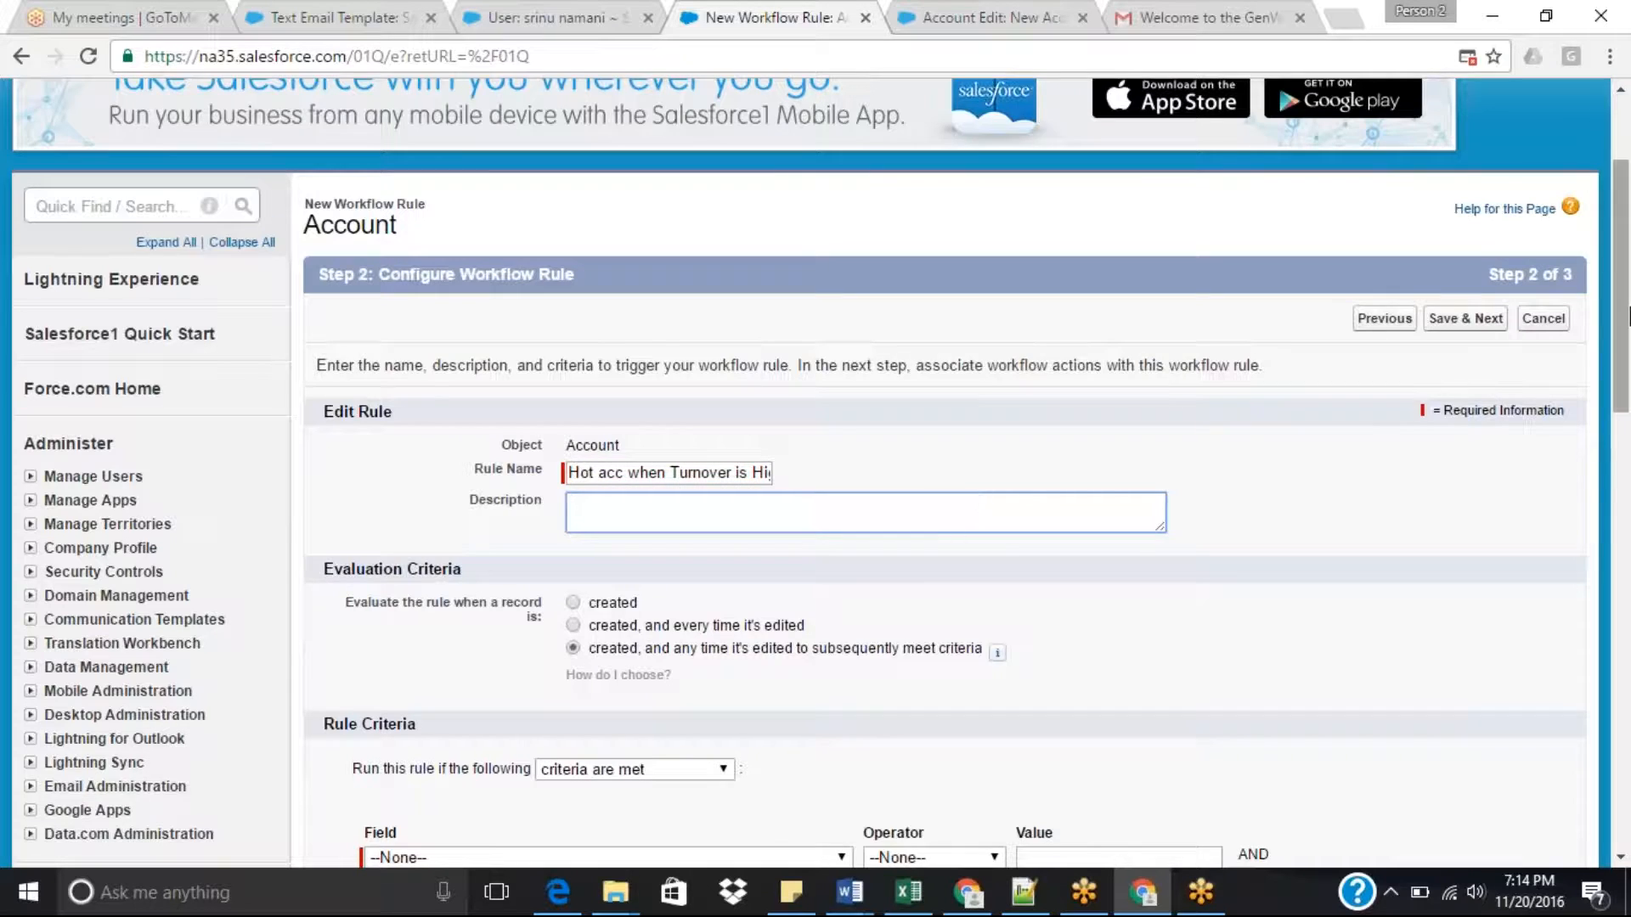
Evaluate the rule only when a record is created, with the criterion Account: Annual Turnover greater than 10000000, and save it.
{"action": "left_click_drag", "start_coordinate": [1626, 297], "coordinate": [1627, 379]}
{"action": "left_click", "coordinate": [617, 366]}
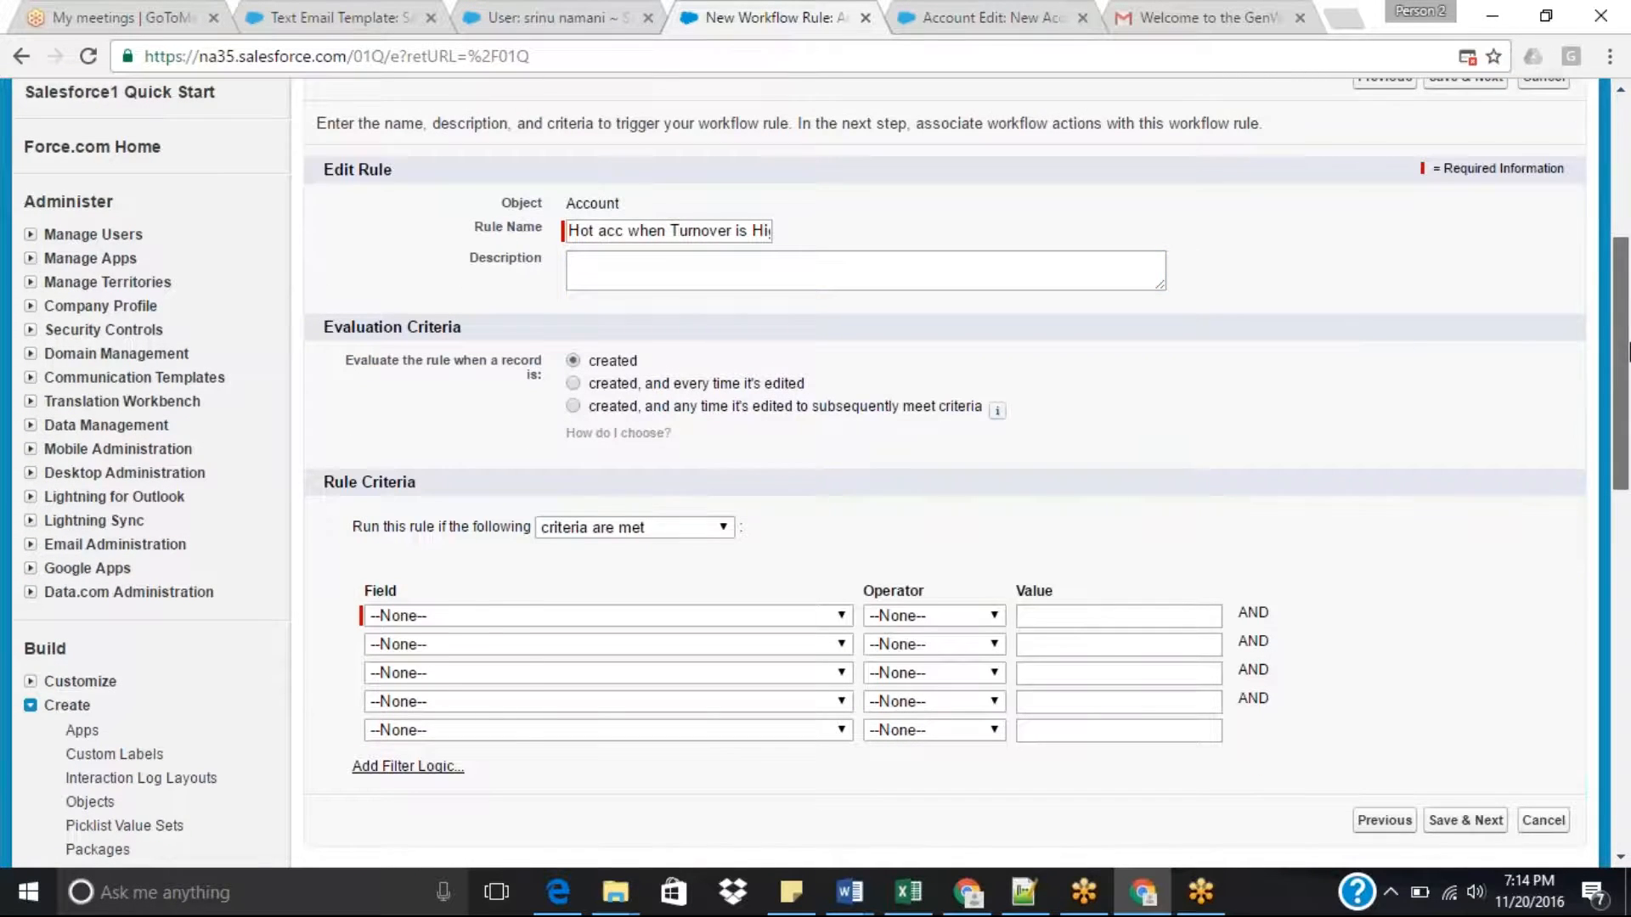
{"action": "left_click_drag", "start_coordinate": [1628, 349], "coordinate": [1627, 413]}
{"action": "left_click", "coordinate": [848, 404]}
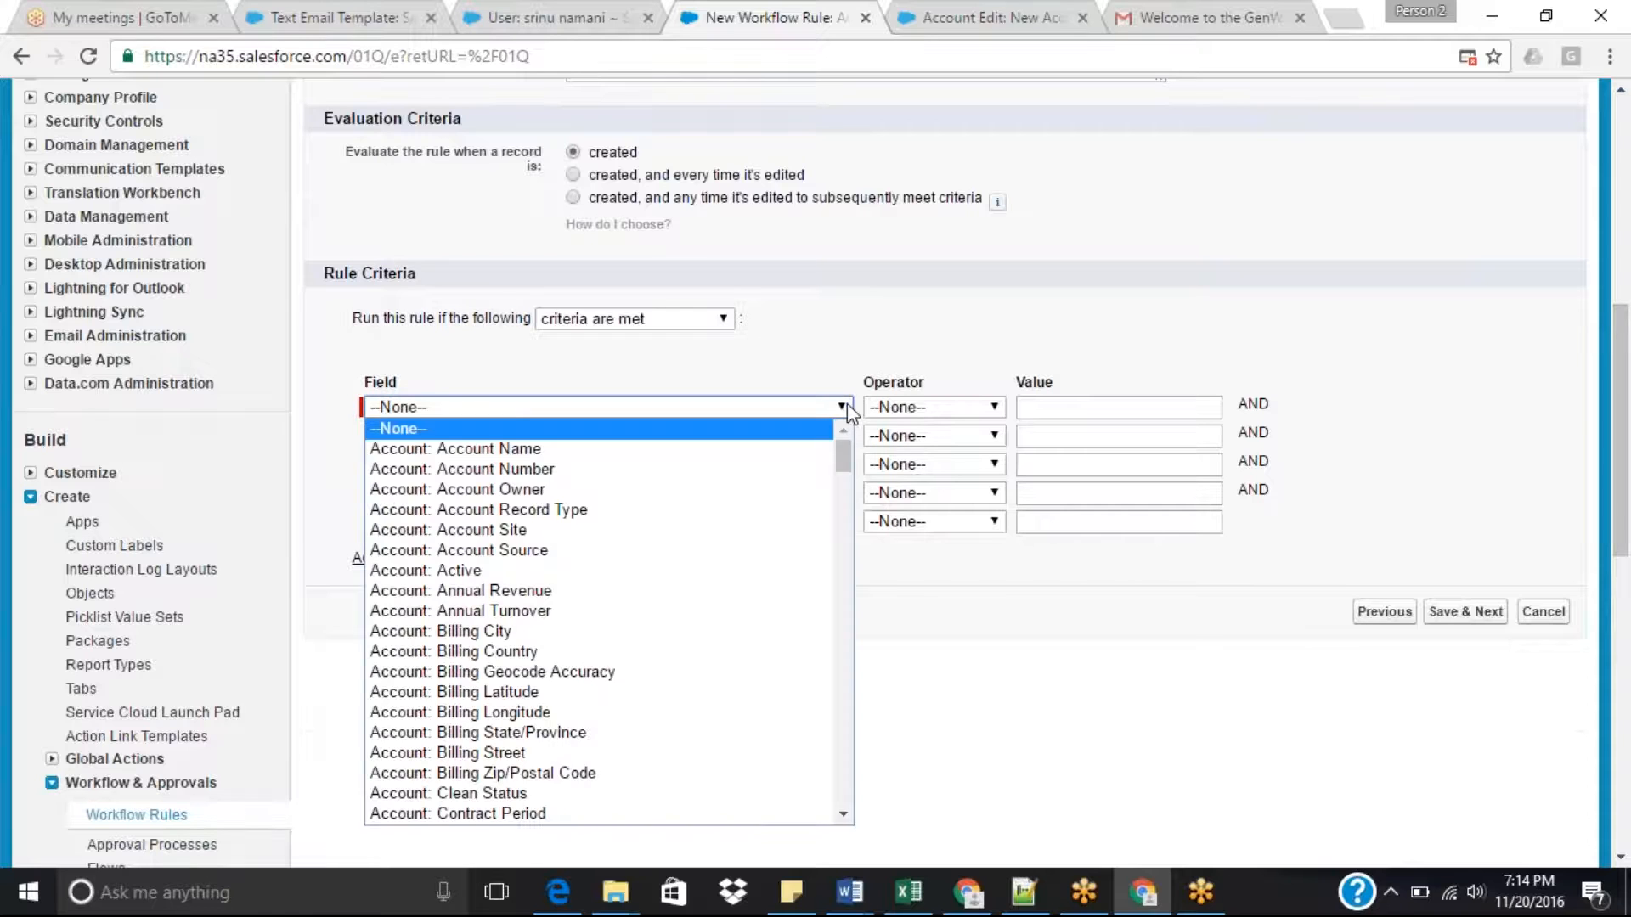
{"action": "left_click", "coordinate": [496, 614]}
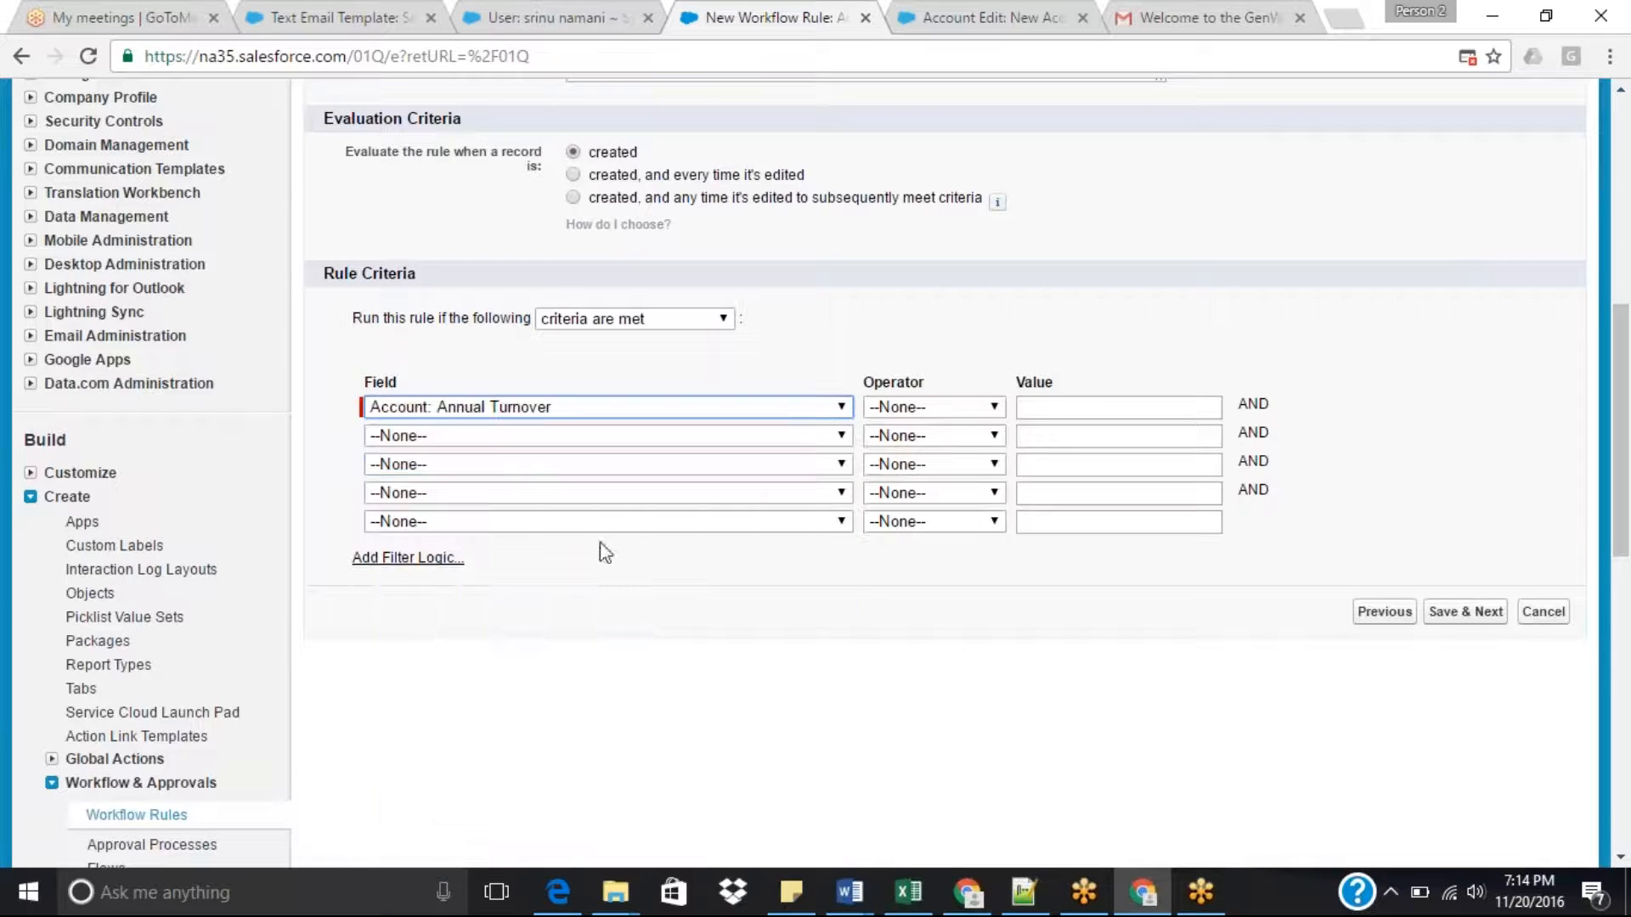
{"action": "left_click", "coordinate": [990, 407]}
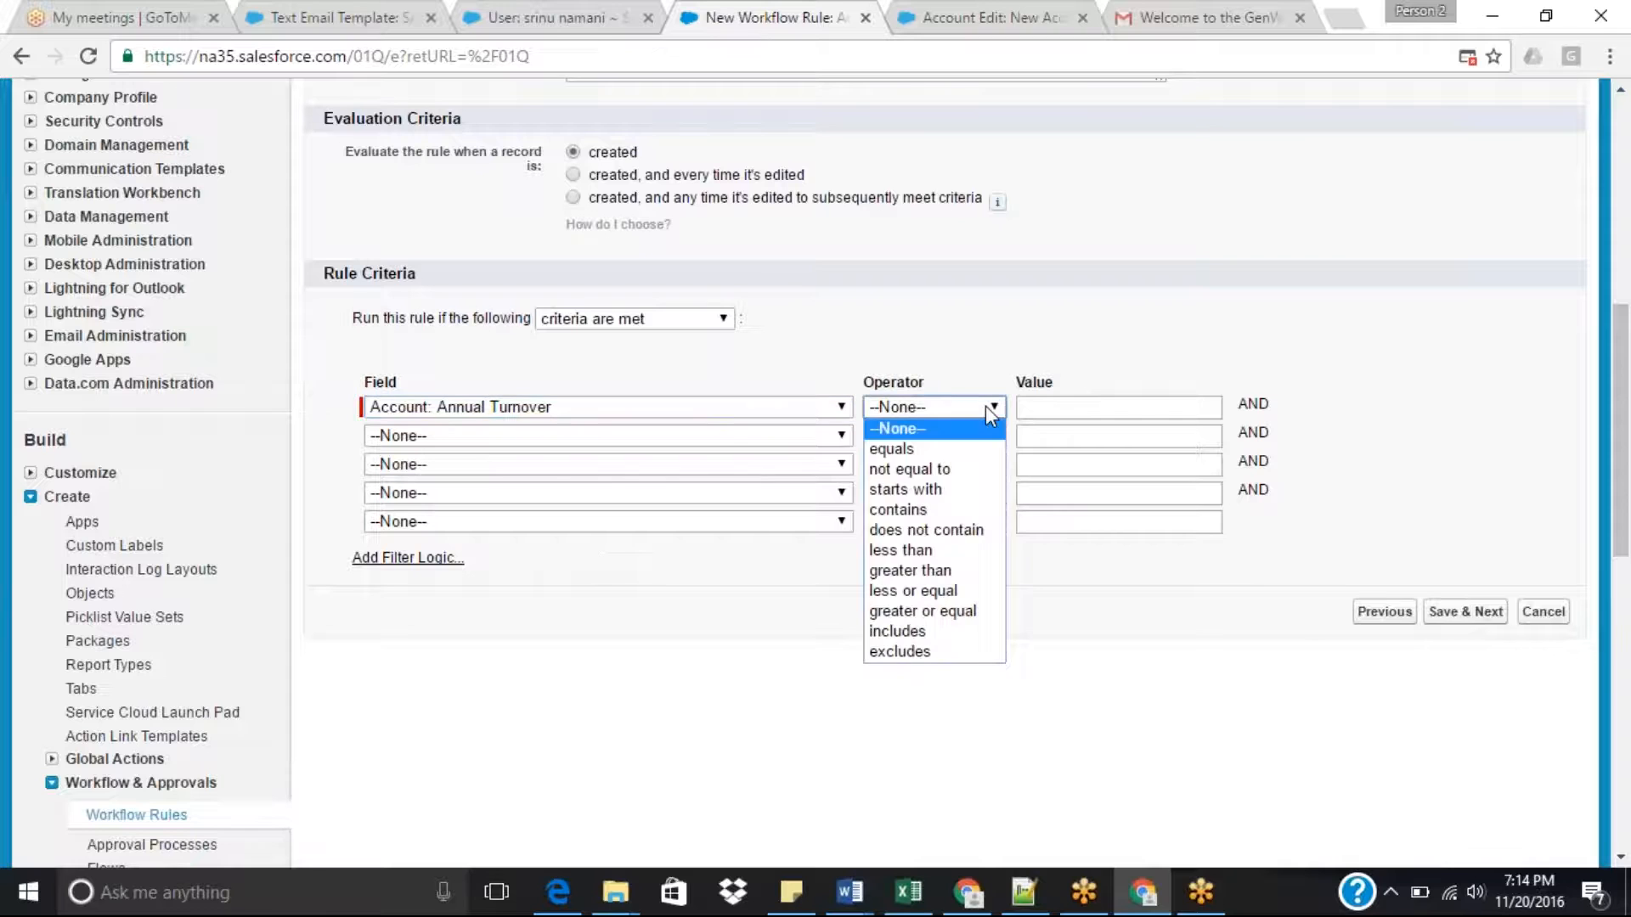
{"action": "left_click", "coordinate": [926, 571]}
{"action": "left_click", "coordinate": [1064, 406]}
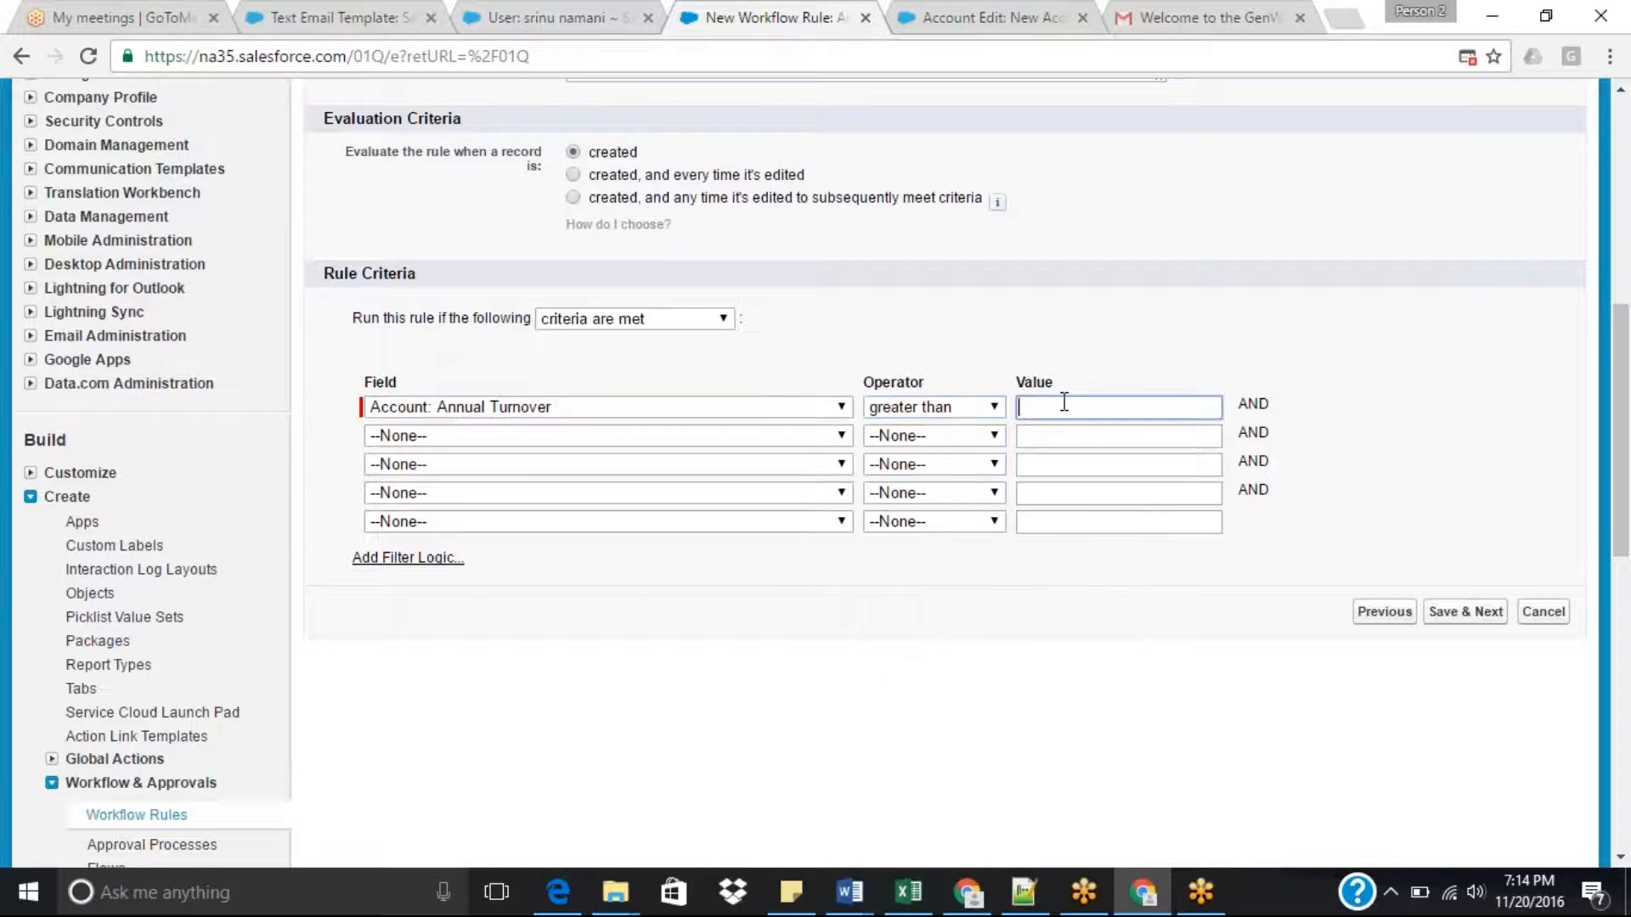
{"action": "type", "text": "10000000"}
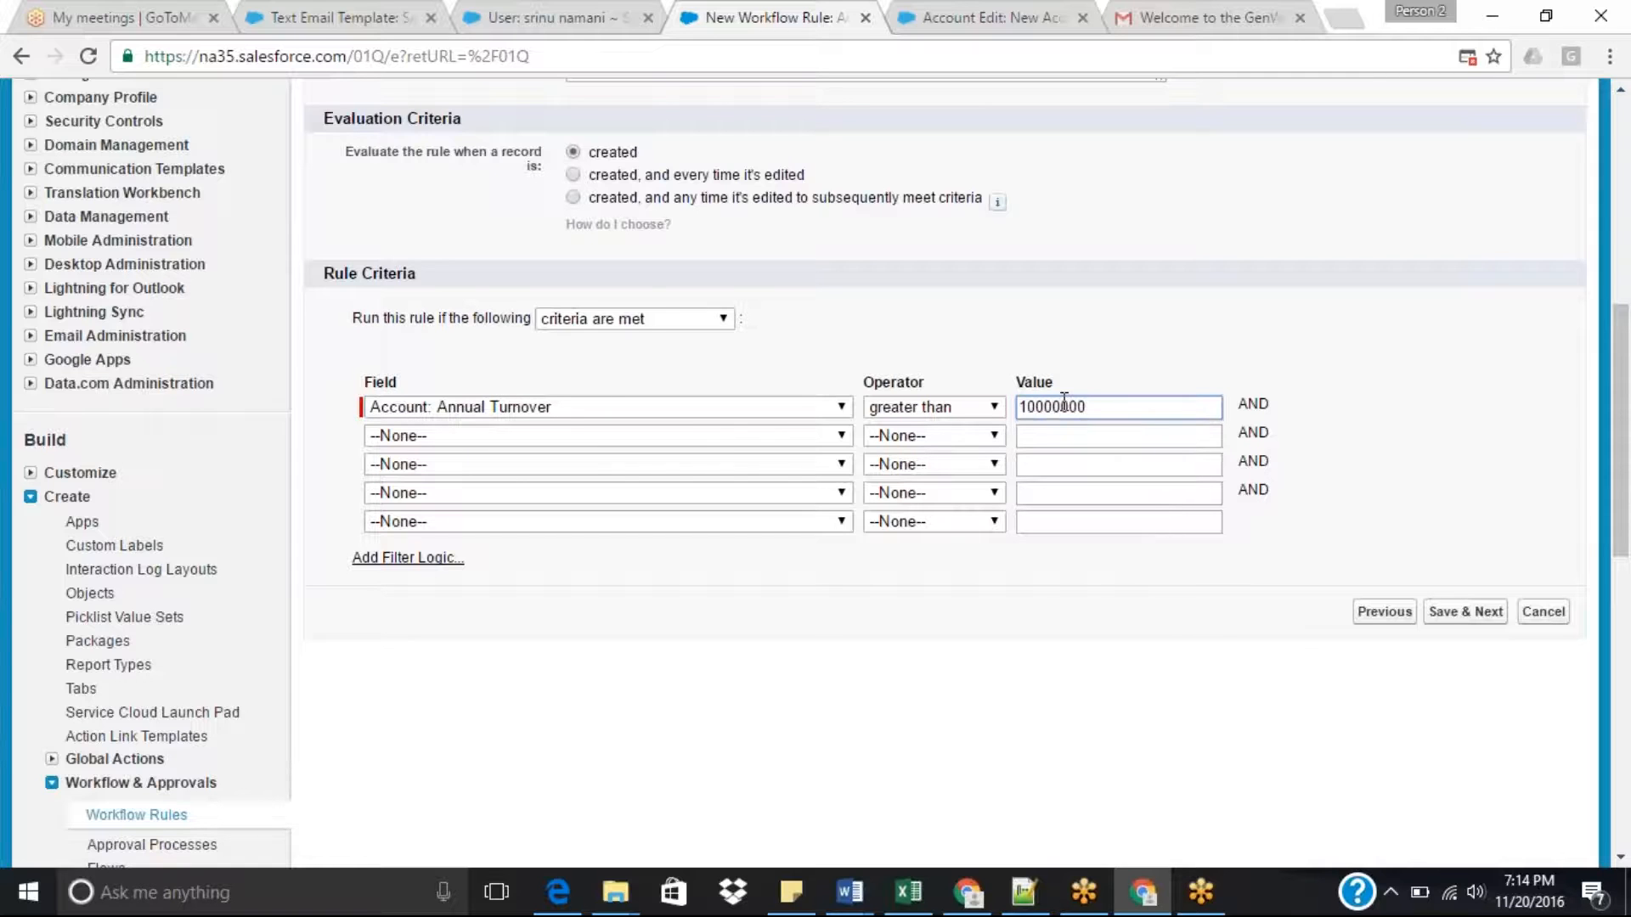
{"action": "left_click", "coordinate": [1187, 348]}
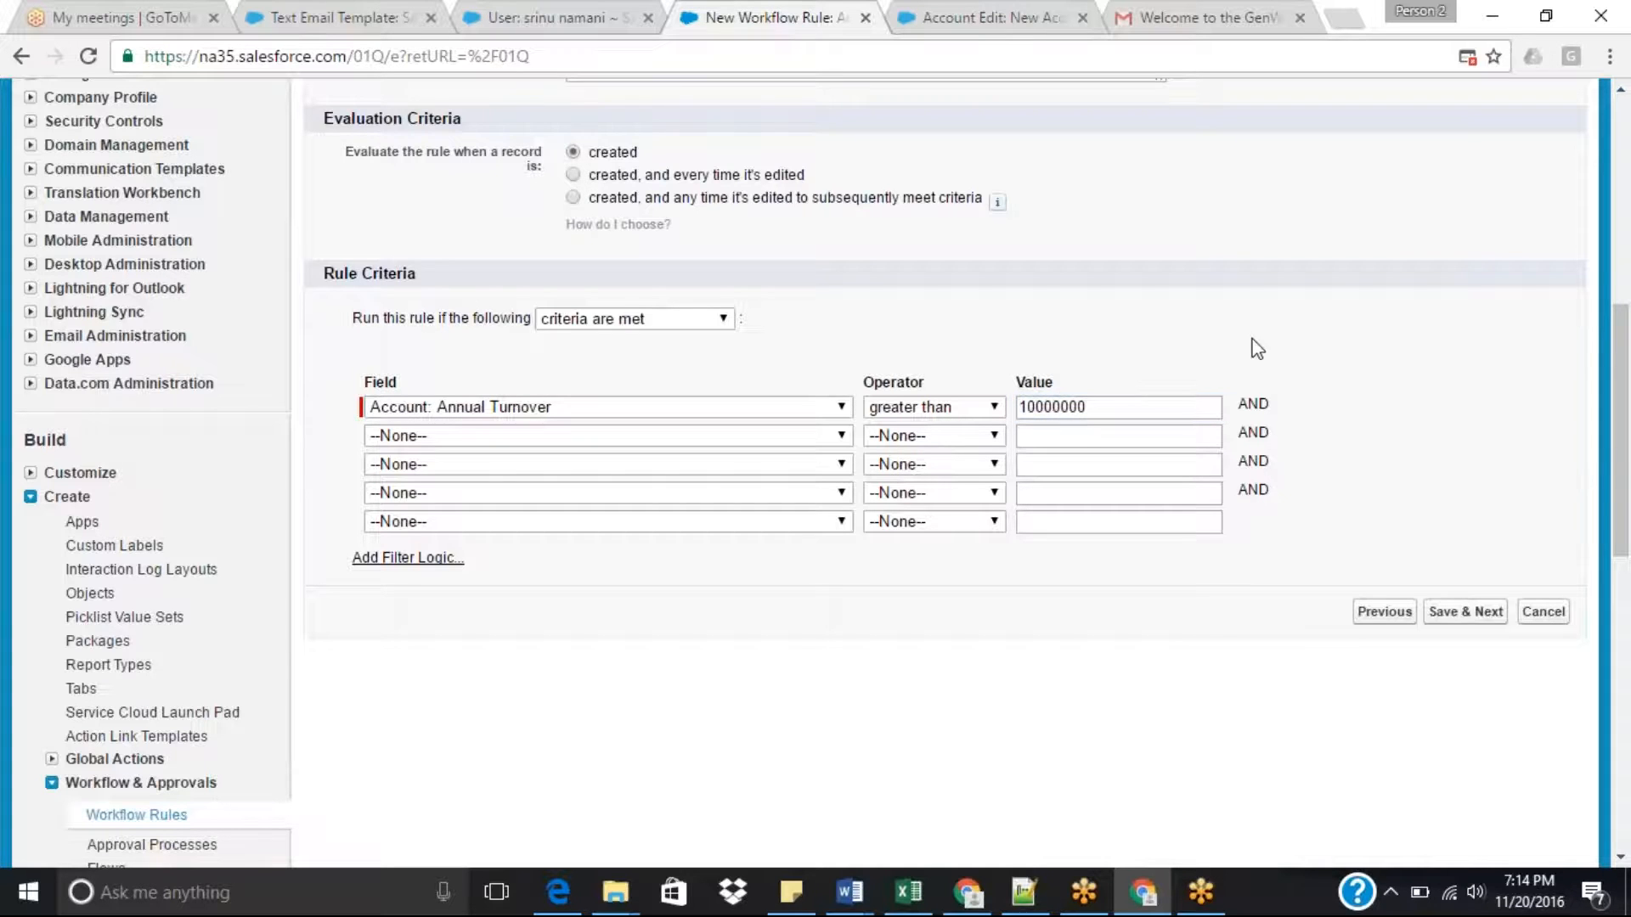
{"action": "scroll", "coordinate": [1627, 429], "scroll_direction": "down", "scroll_amount": 1}
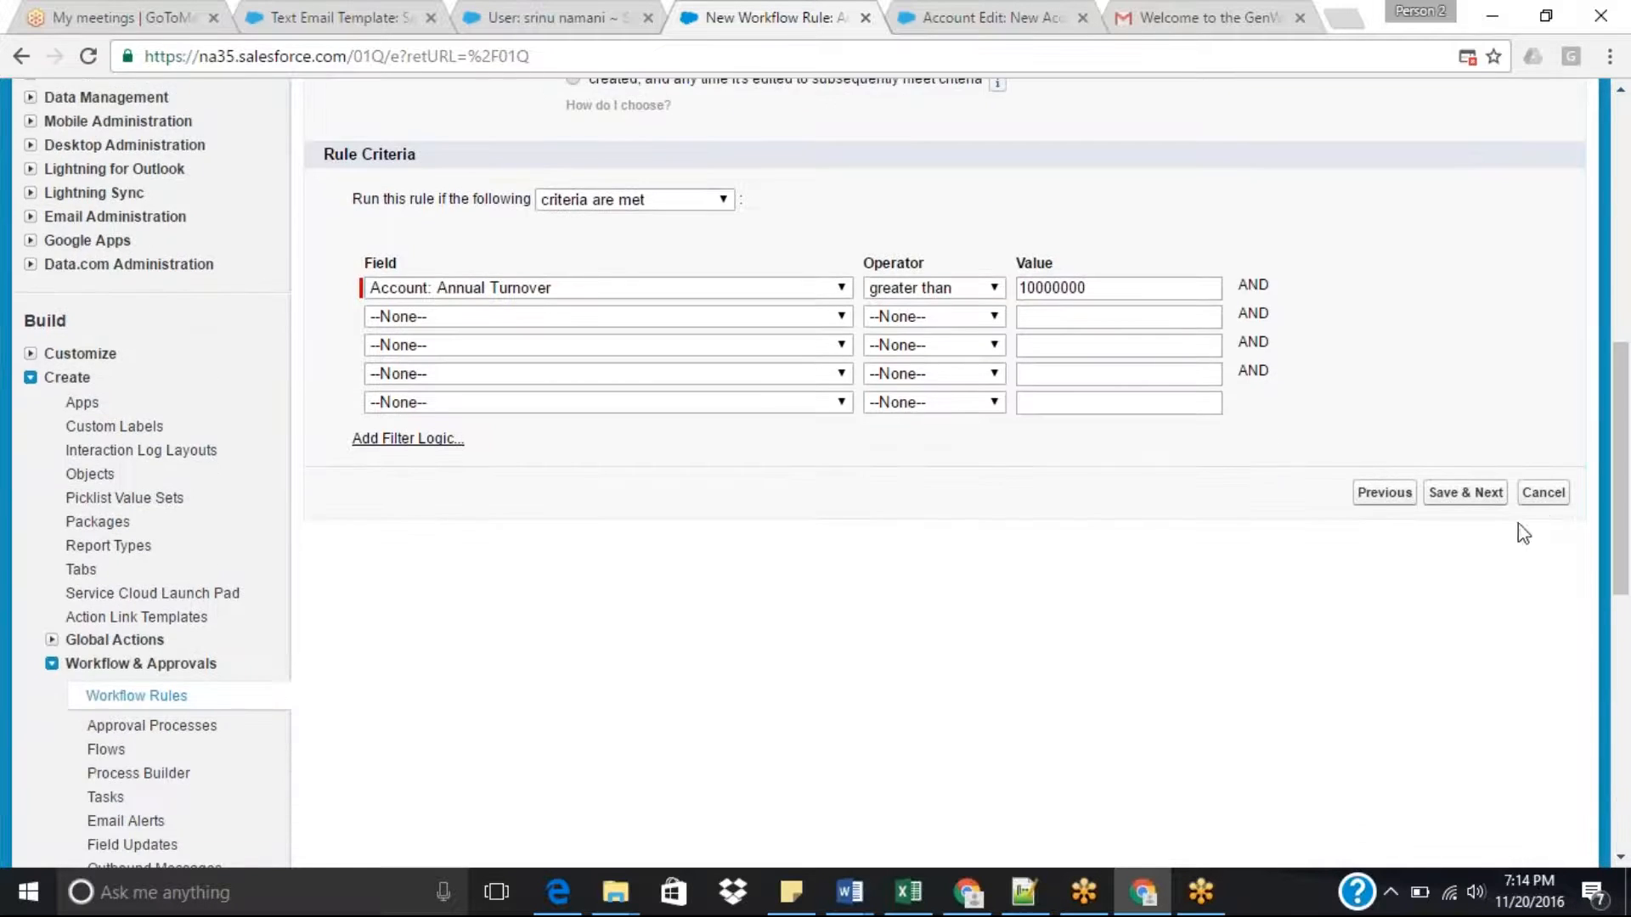
{"action": "left_click", "coordinate": [1475, 494]}
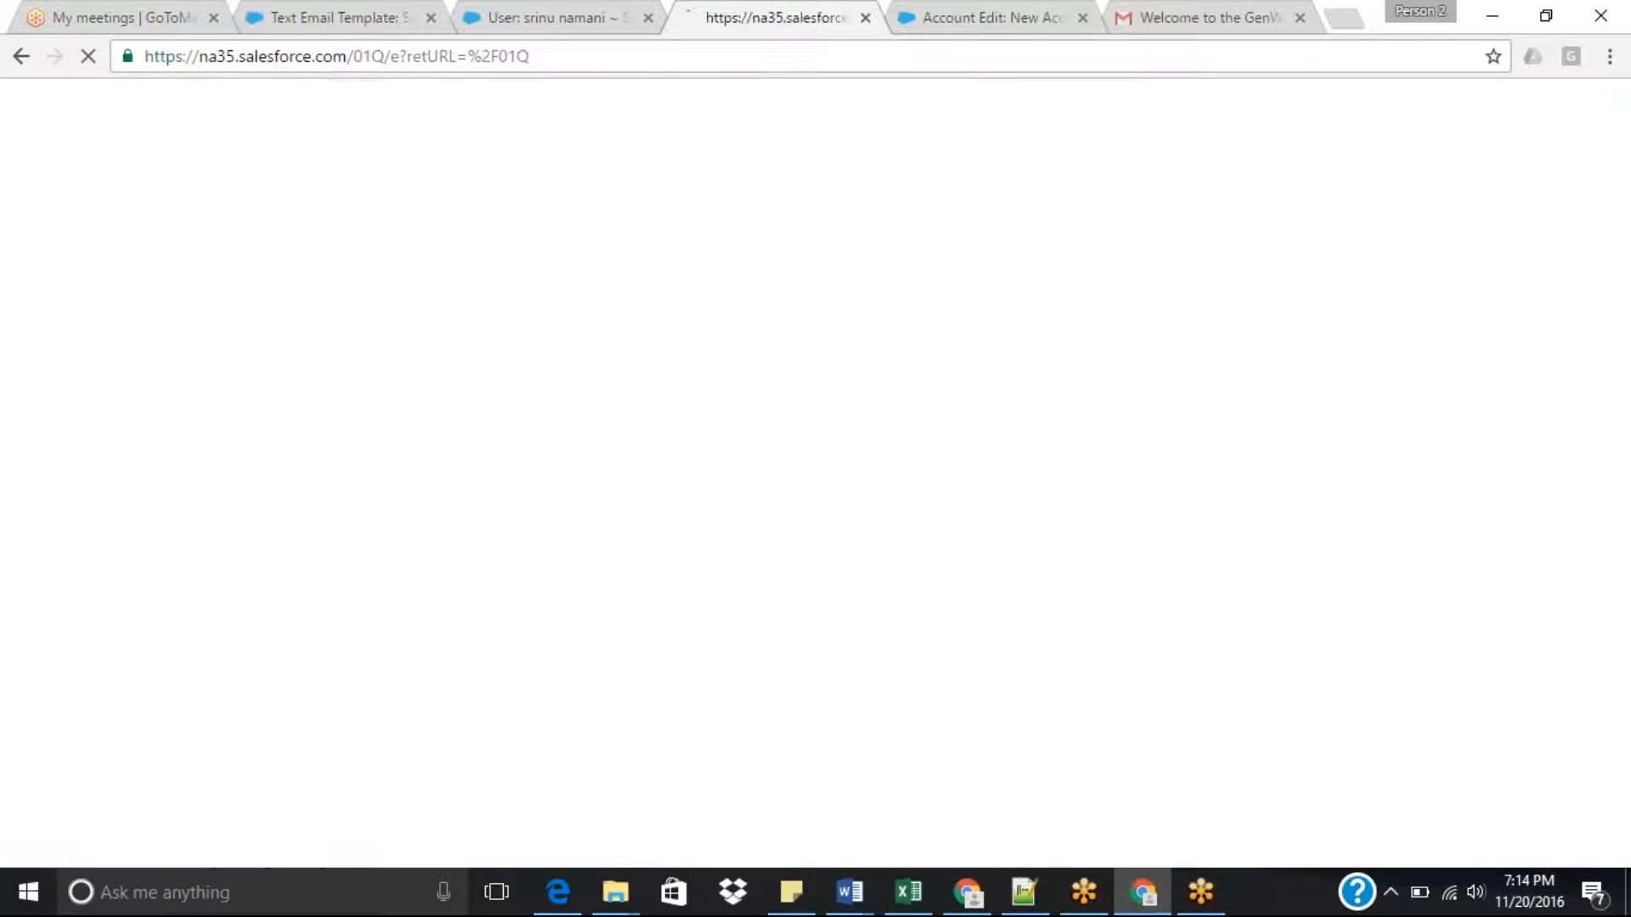
Add a new field update to the rule's immediate workflow actions.
{"action": "left_click_drag", "start_coordinate": [1623, 293], "coordinate": [1623, 384]}
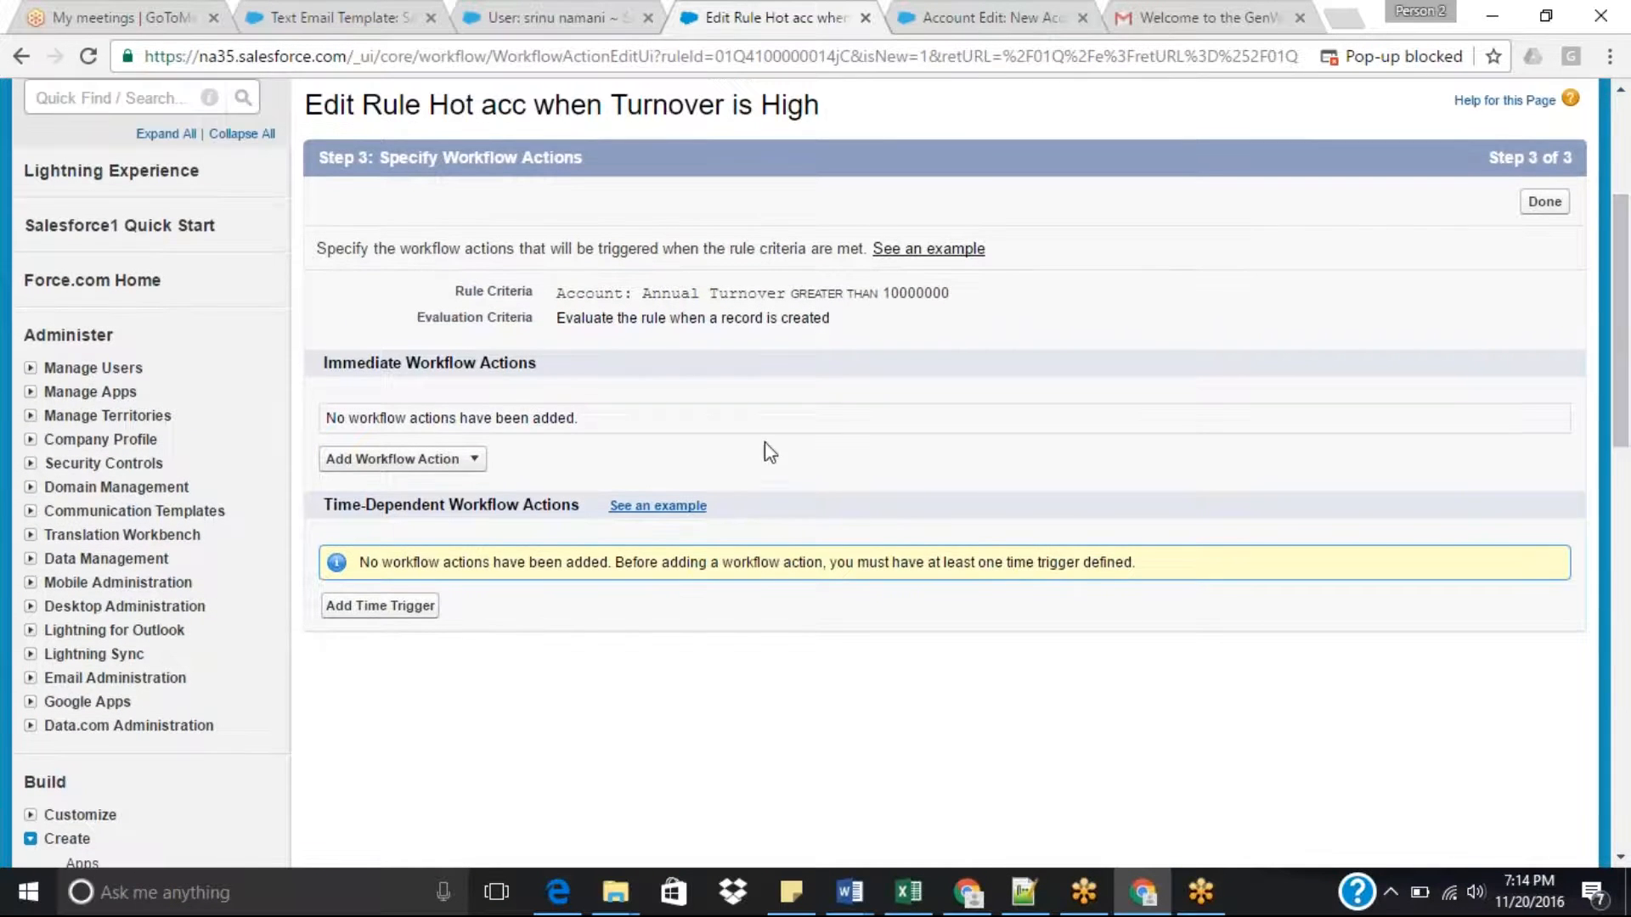
{"action": "left_click", "coordinate": [470, 460]}
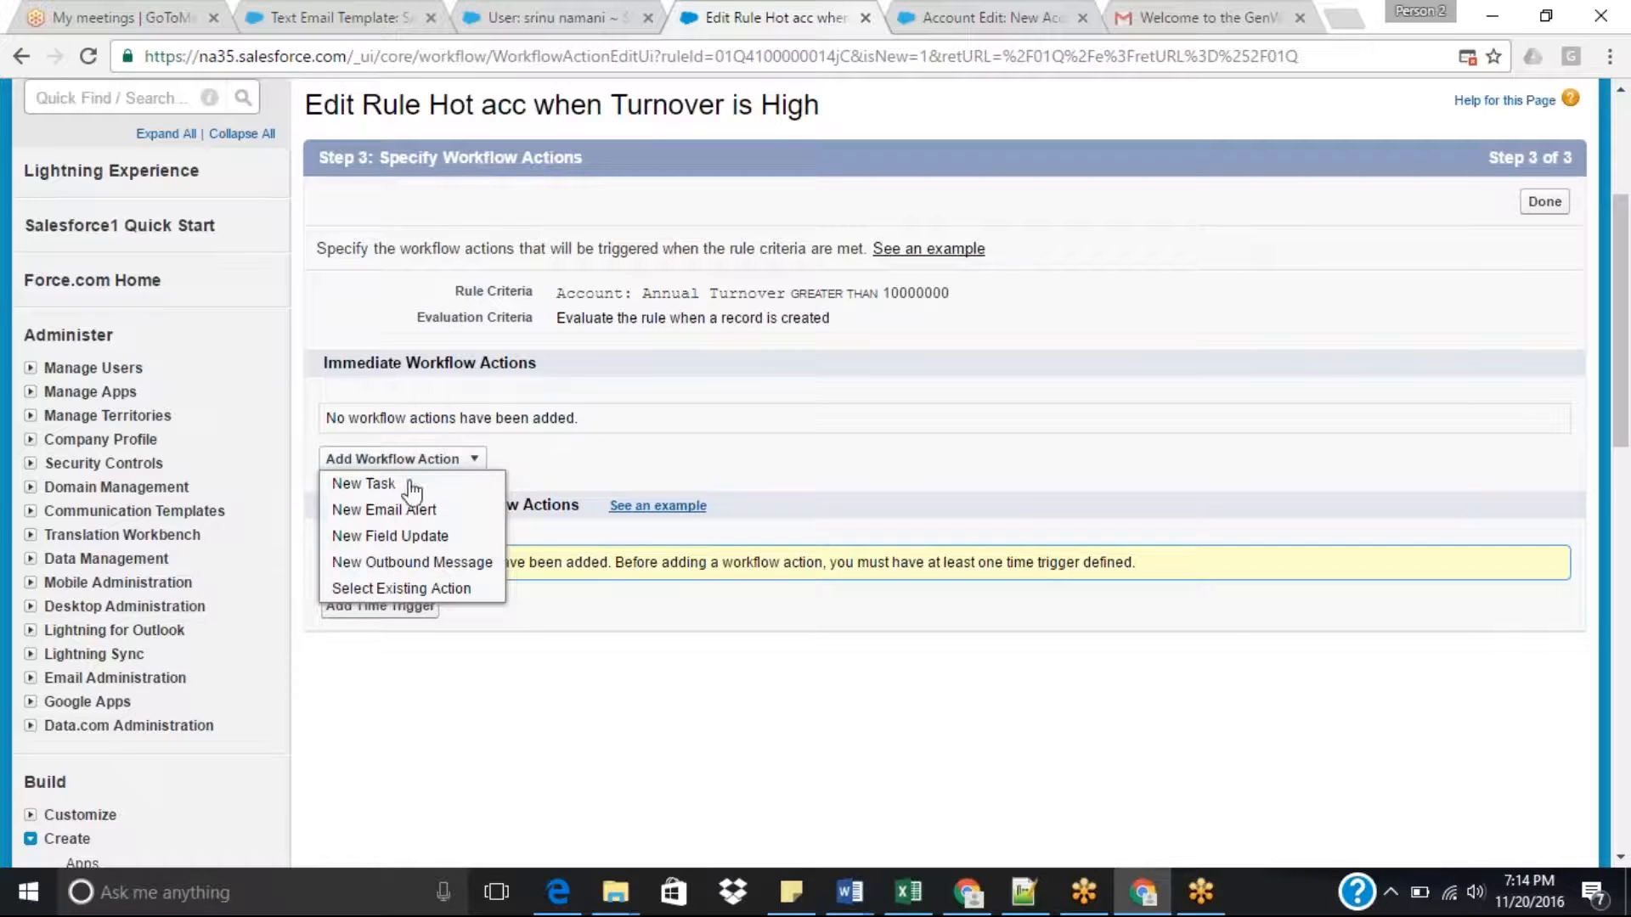
{"action": "left_click", "coordinate": [411, 544]}
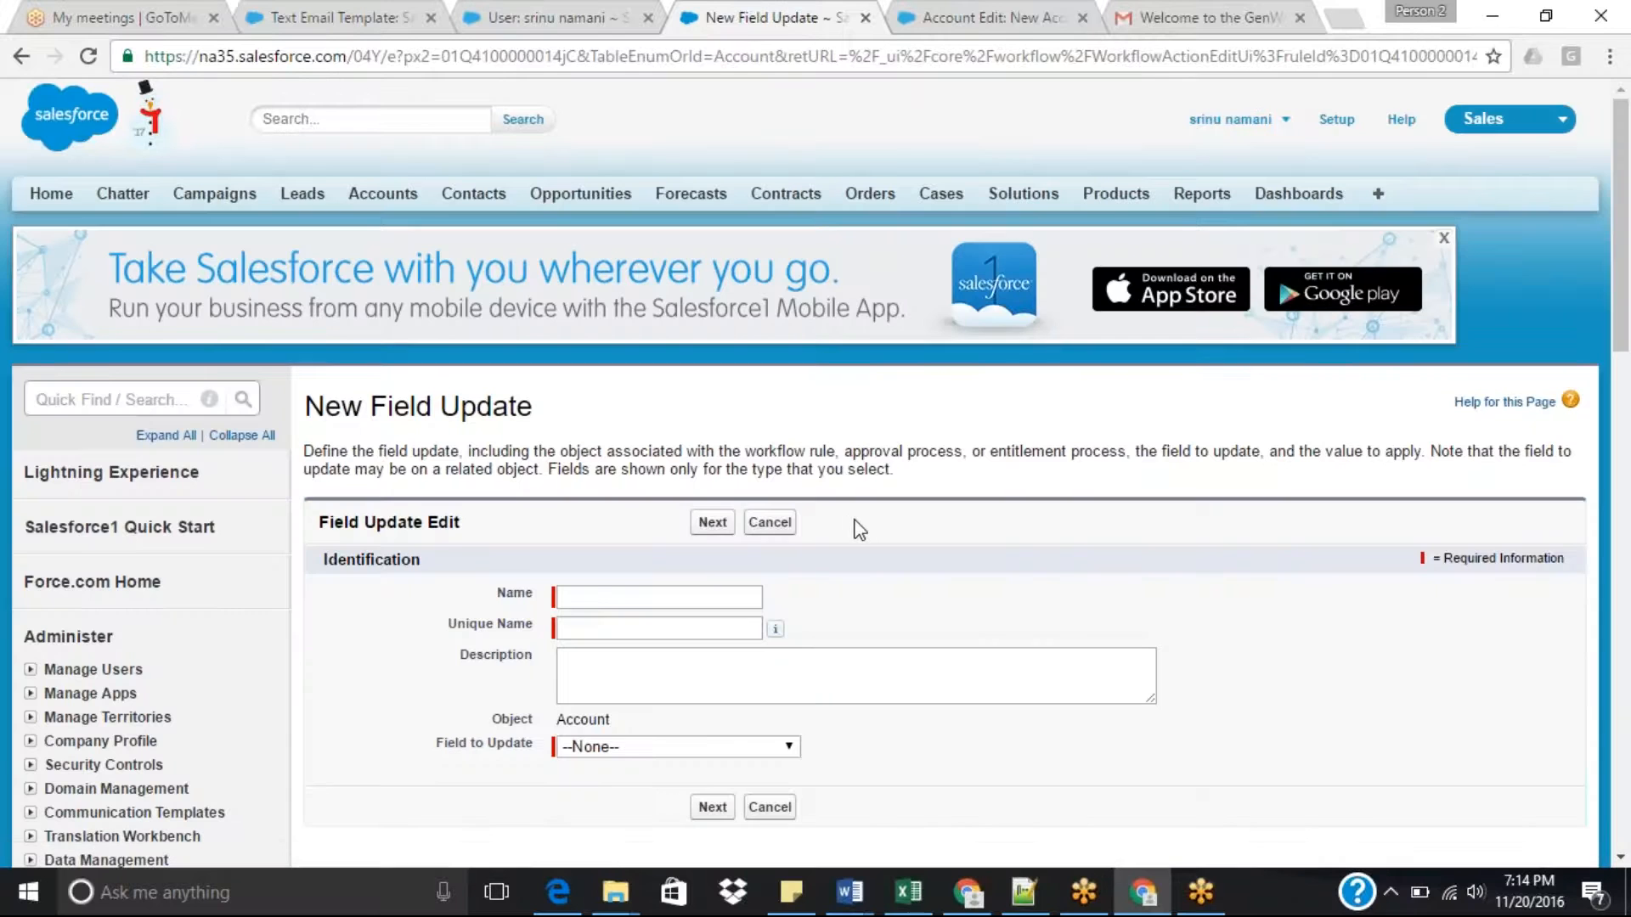
{"action": "left_click", "coordinate": [595, 598]}
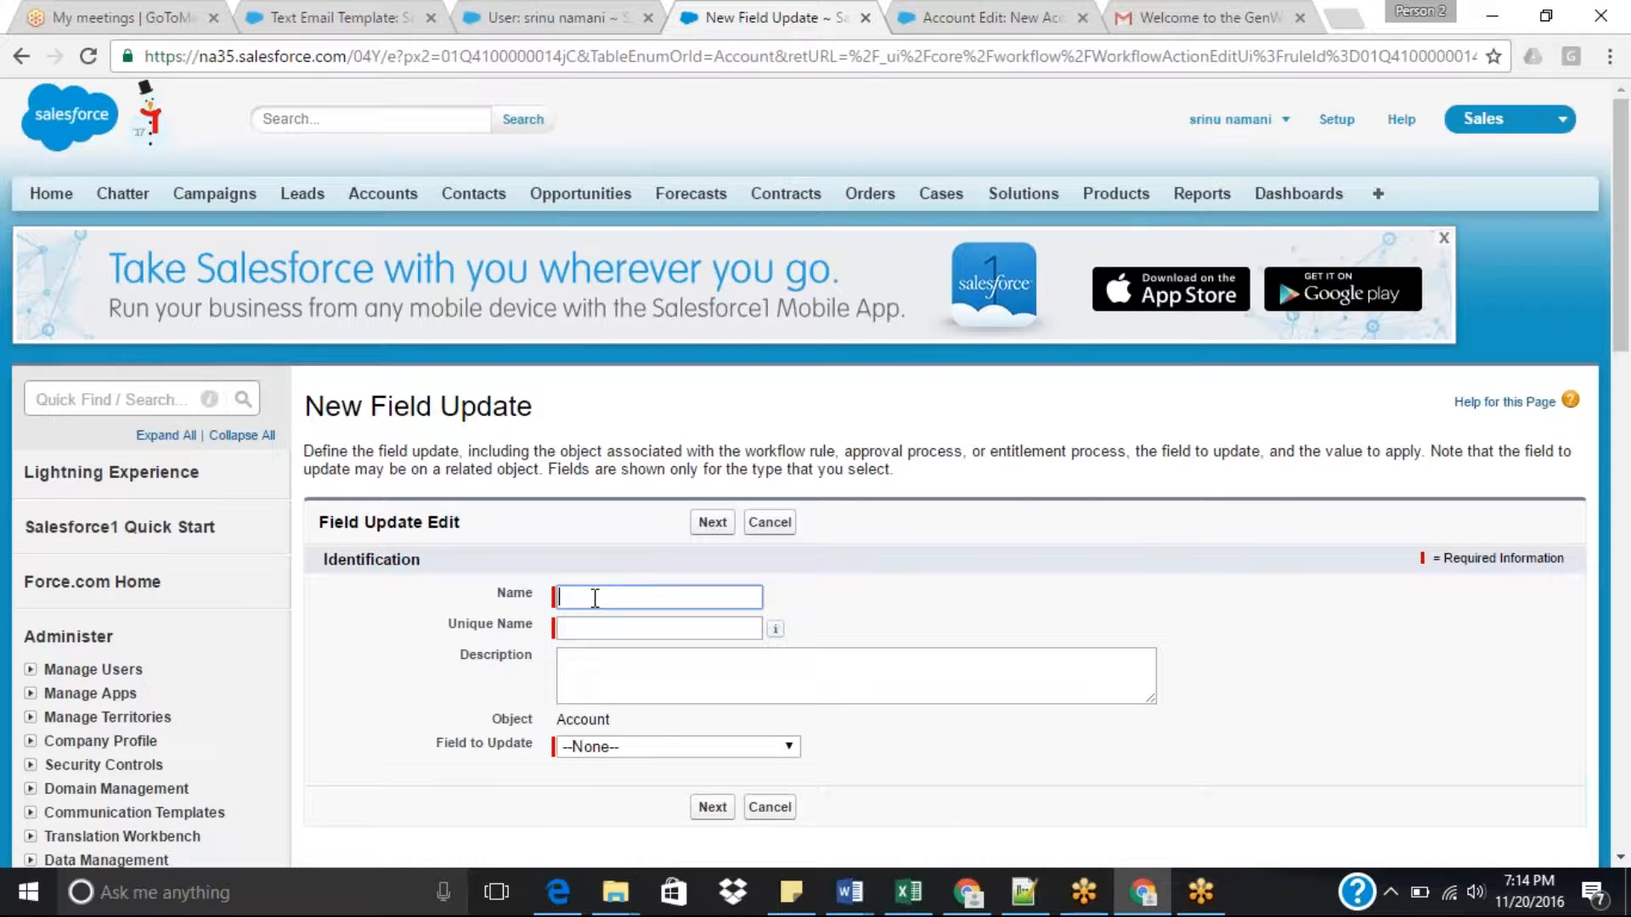
{"action": "type", "text": "Rating Field Up"}
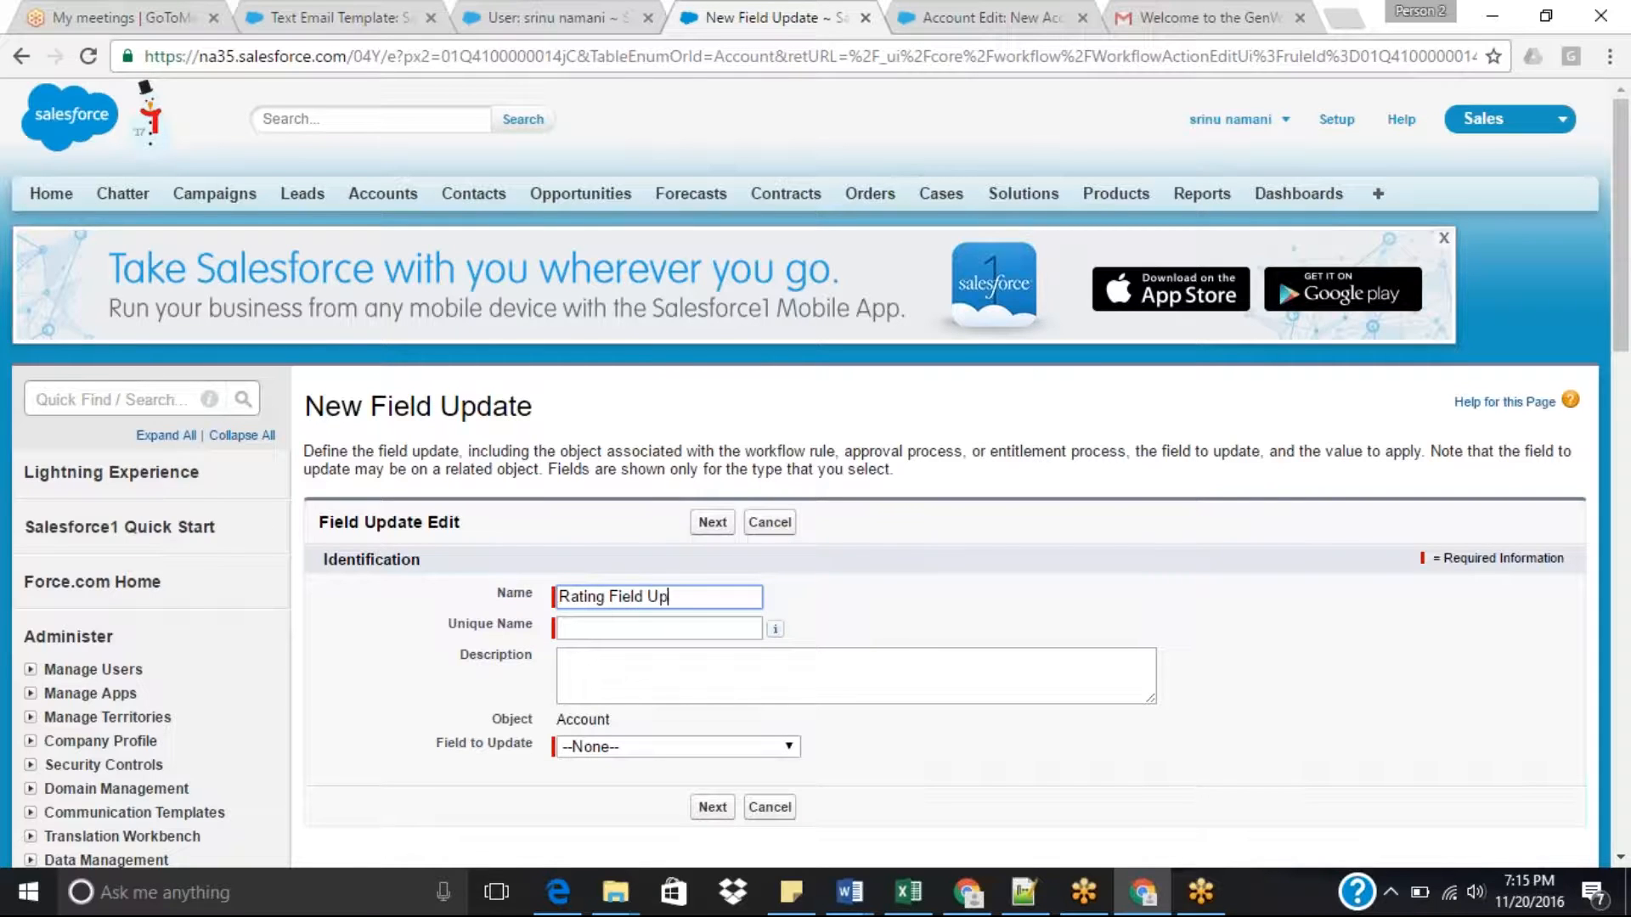
{"action": "type", "text": "date based on A"}
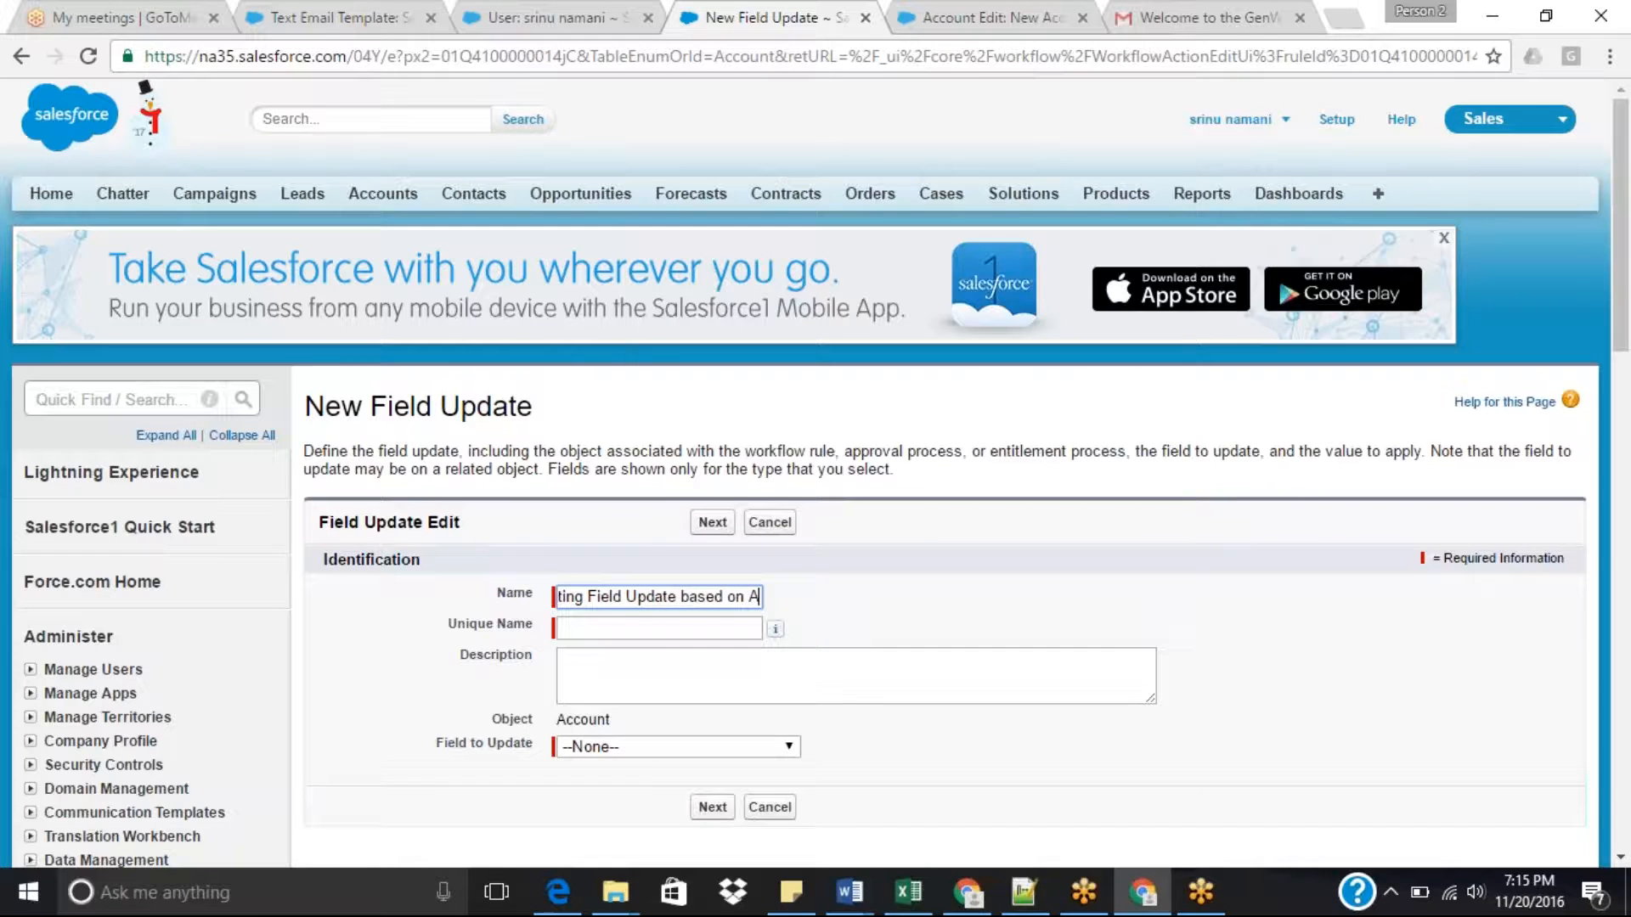
{"action": "type", "text": "nnual T"}
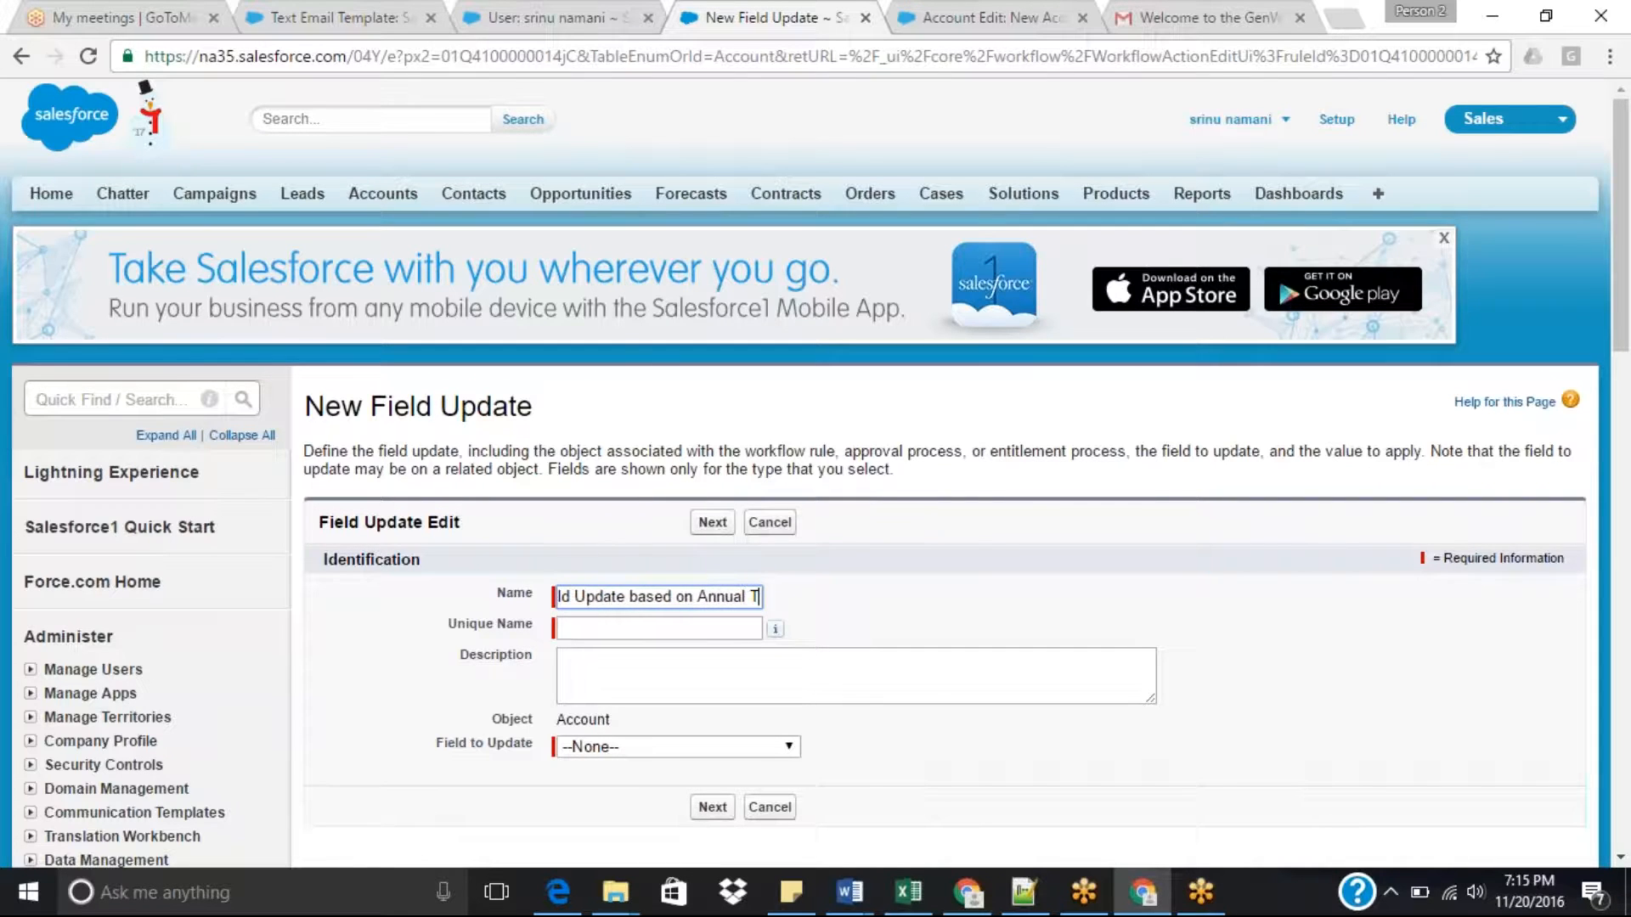
{"action": "type", "text": "urn"}
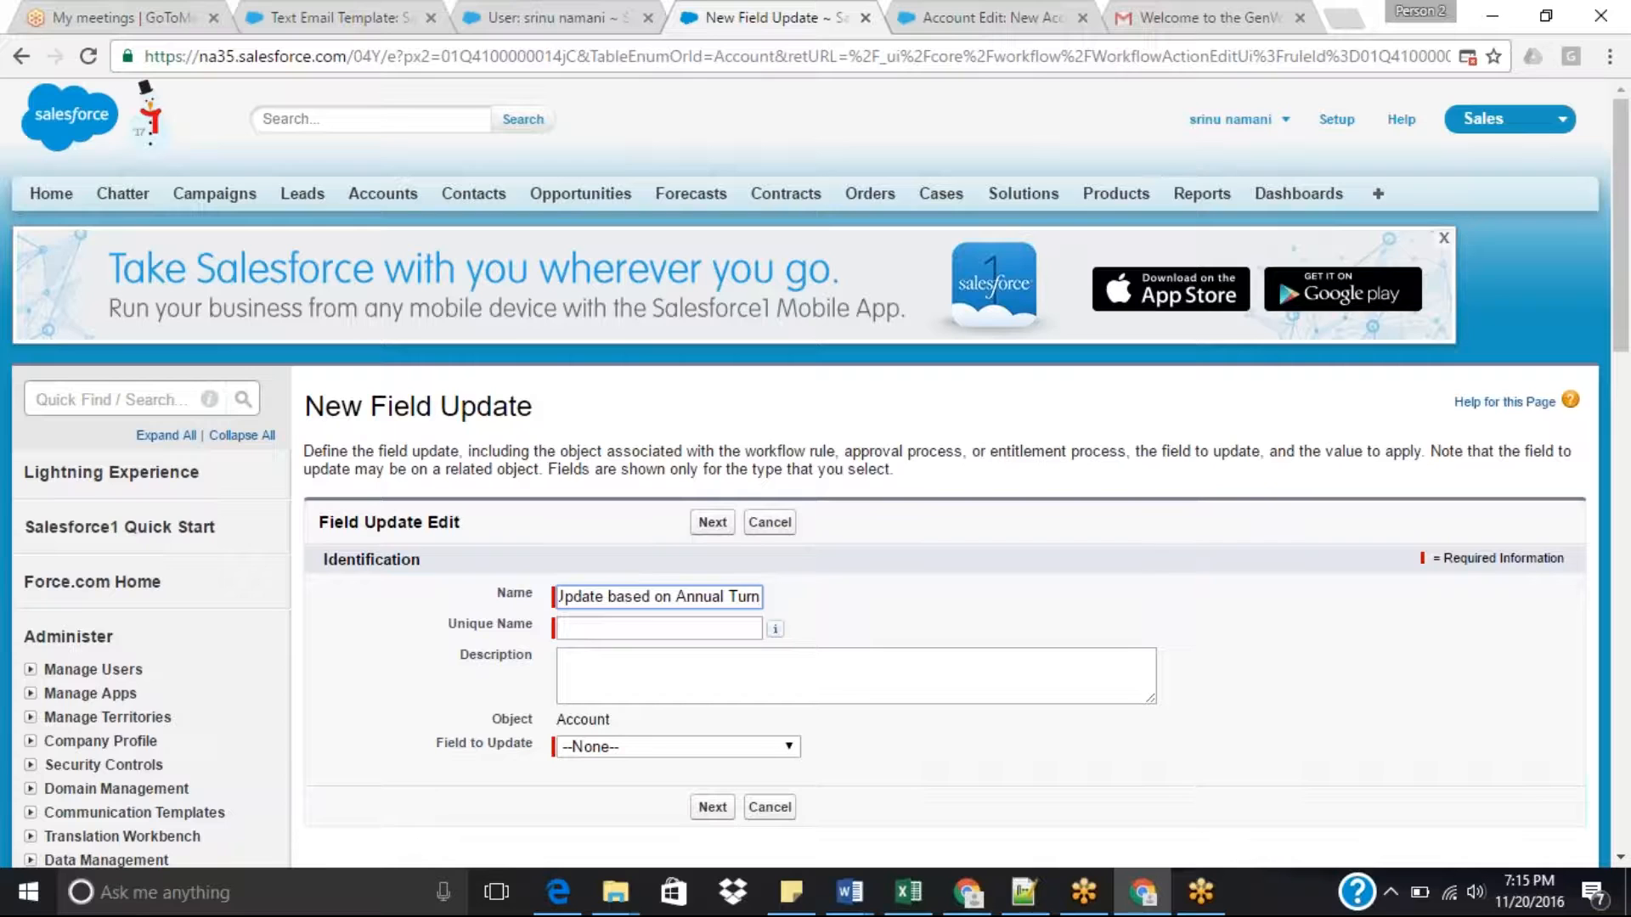
{"action": "key", "text": "BackSpace"}
{"action": "key", "text": "BackSpace"}
{"action": "key", "text": "BackSpace"}
{"action": "key", "text": "BackSpace"}
{"action": "key", "text": "BackSpace"}
{"action": "key", "text": "BackSpace"}
{"action": "key", "text": "BackSpace"}
{"action": "key", "text": "BackSpace"}
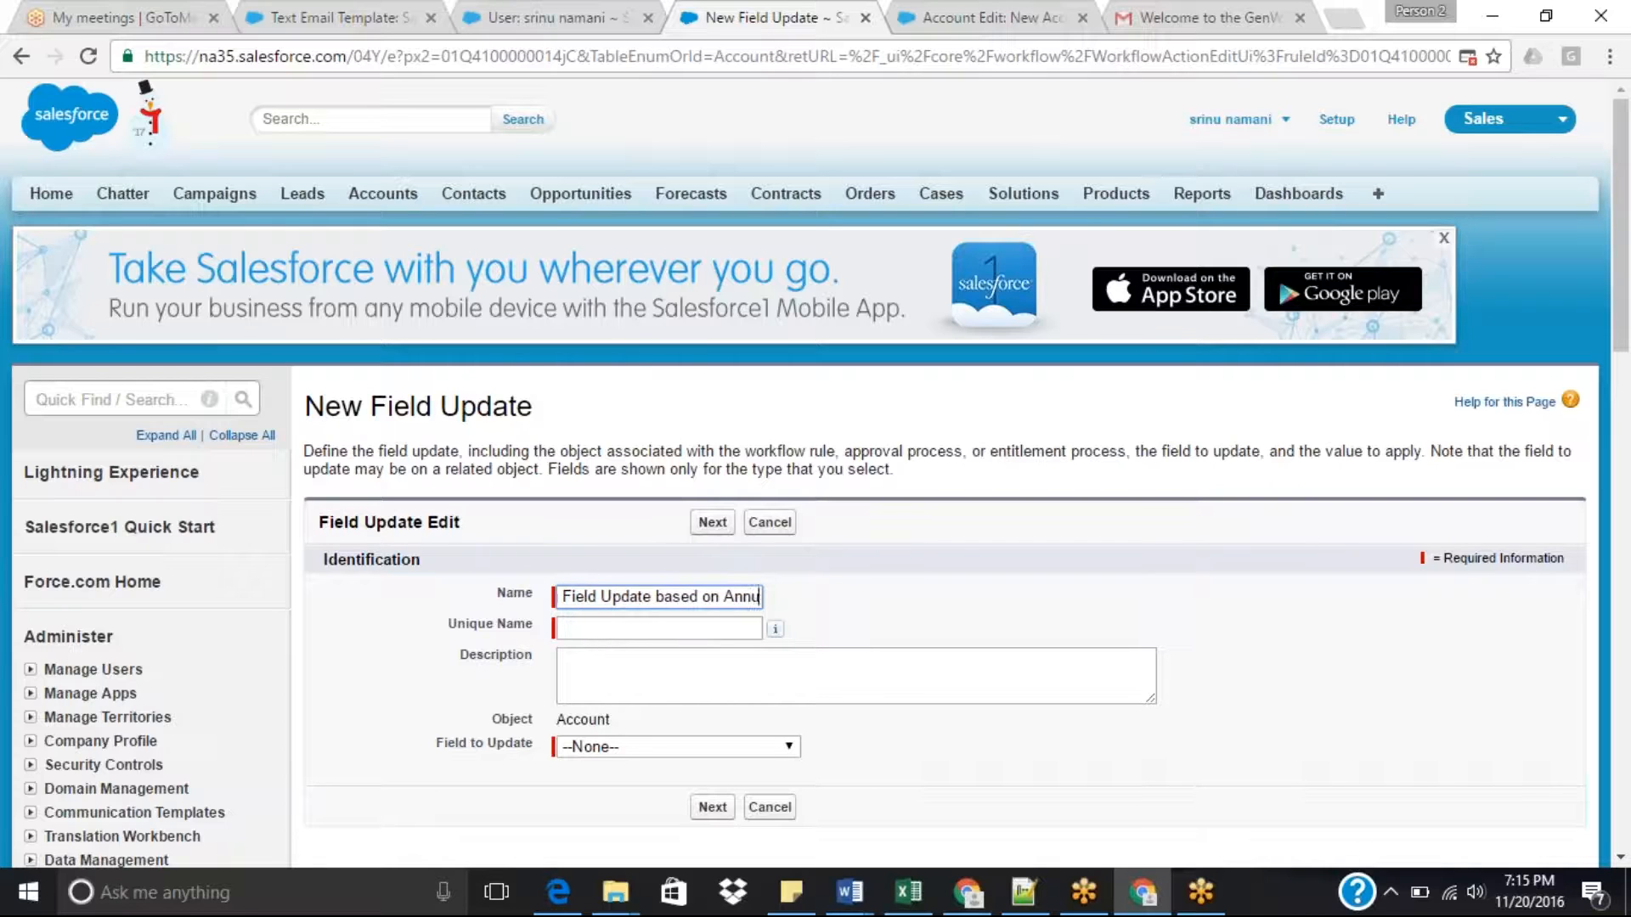
{"action": "type", "text": "Turnove"}
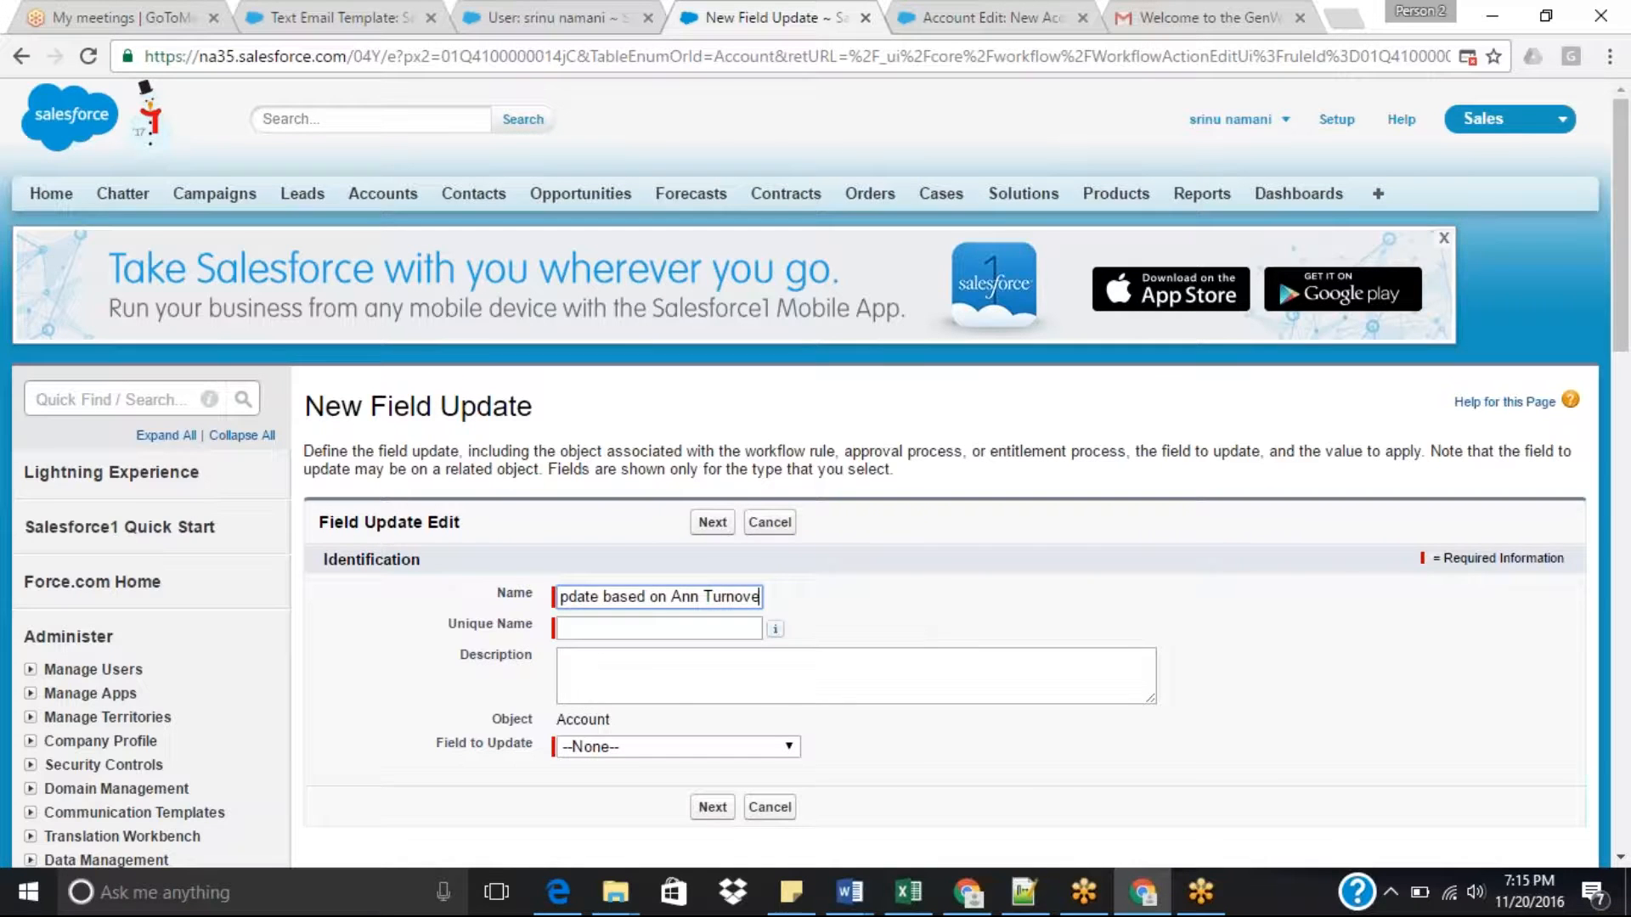
{"action": "key", "text": "Tab"}
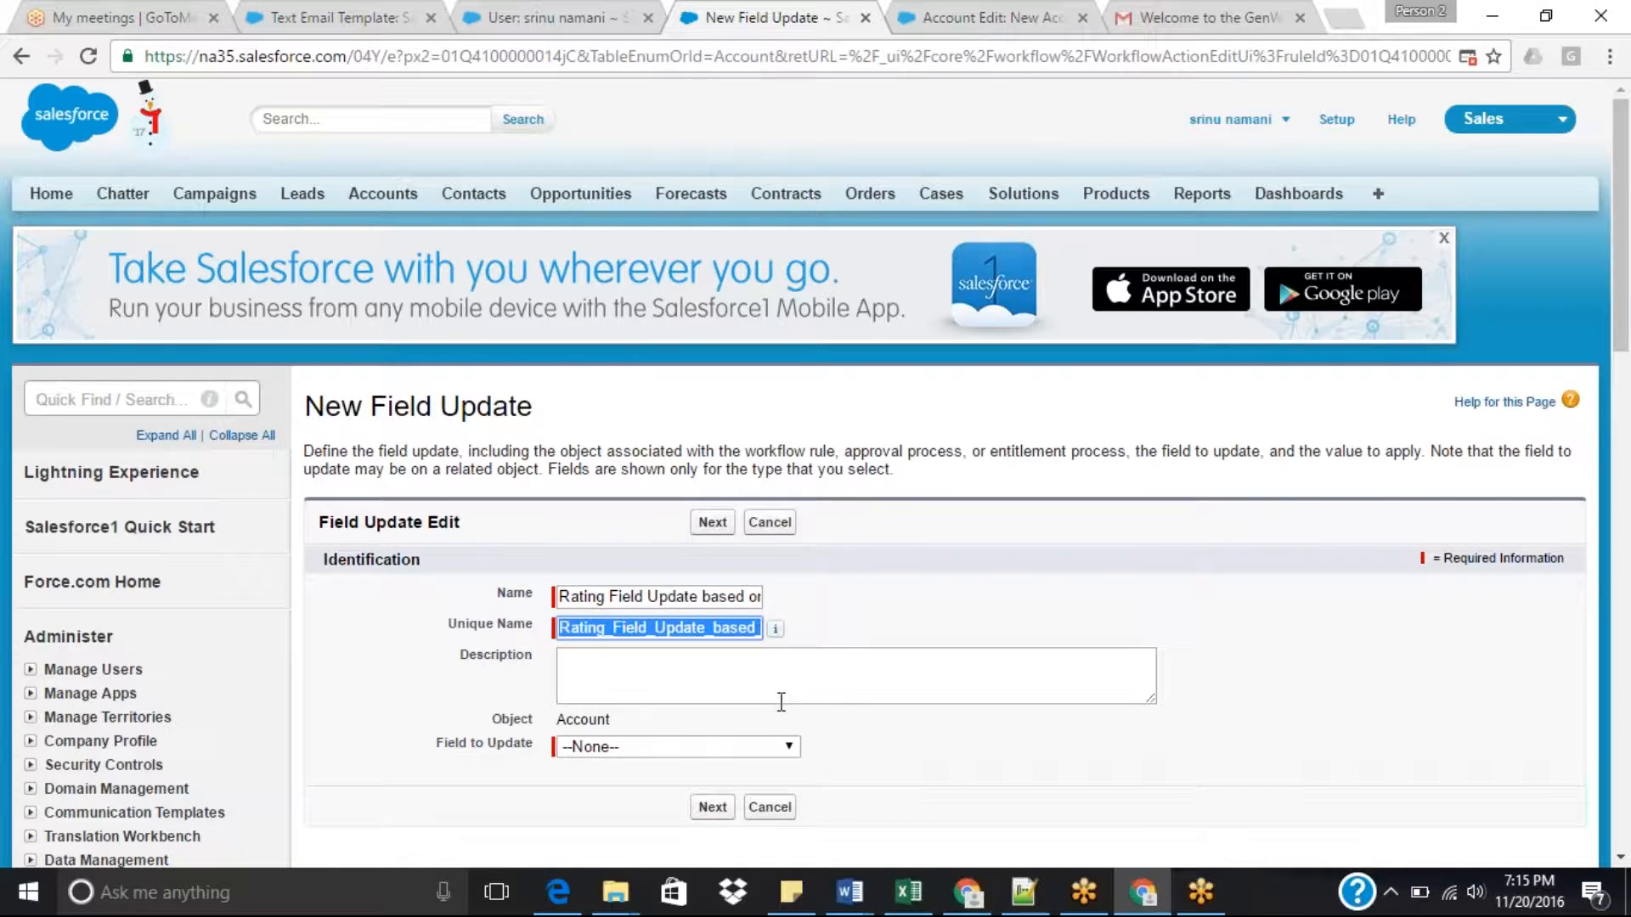
Choose Rating as the account field to update.
{"action": "left_click", "coordinate": [670, 752]}
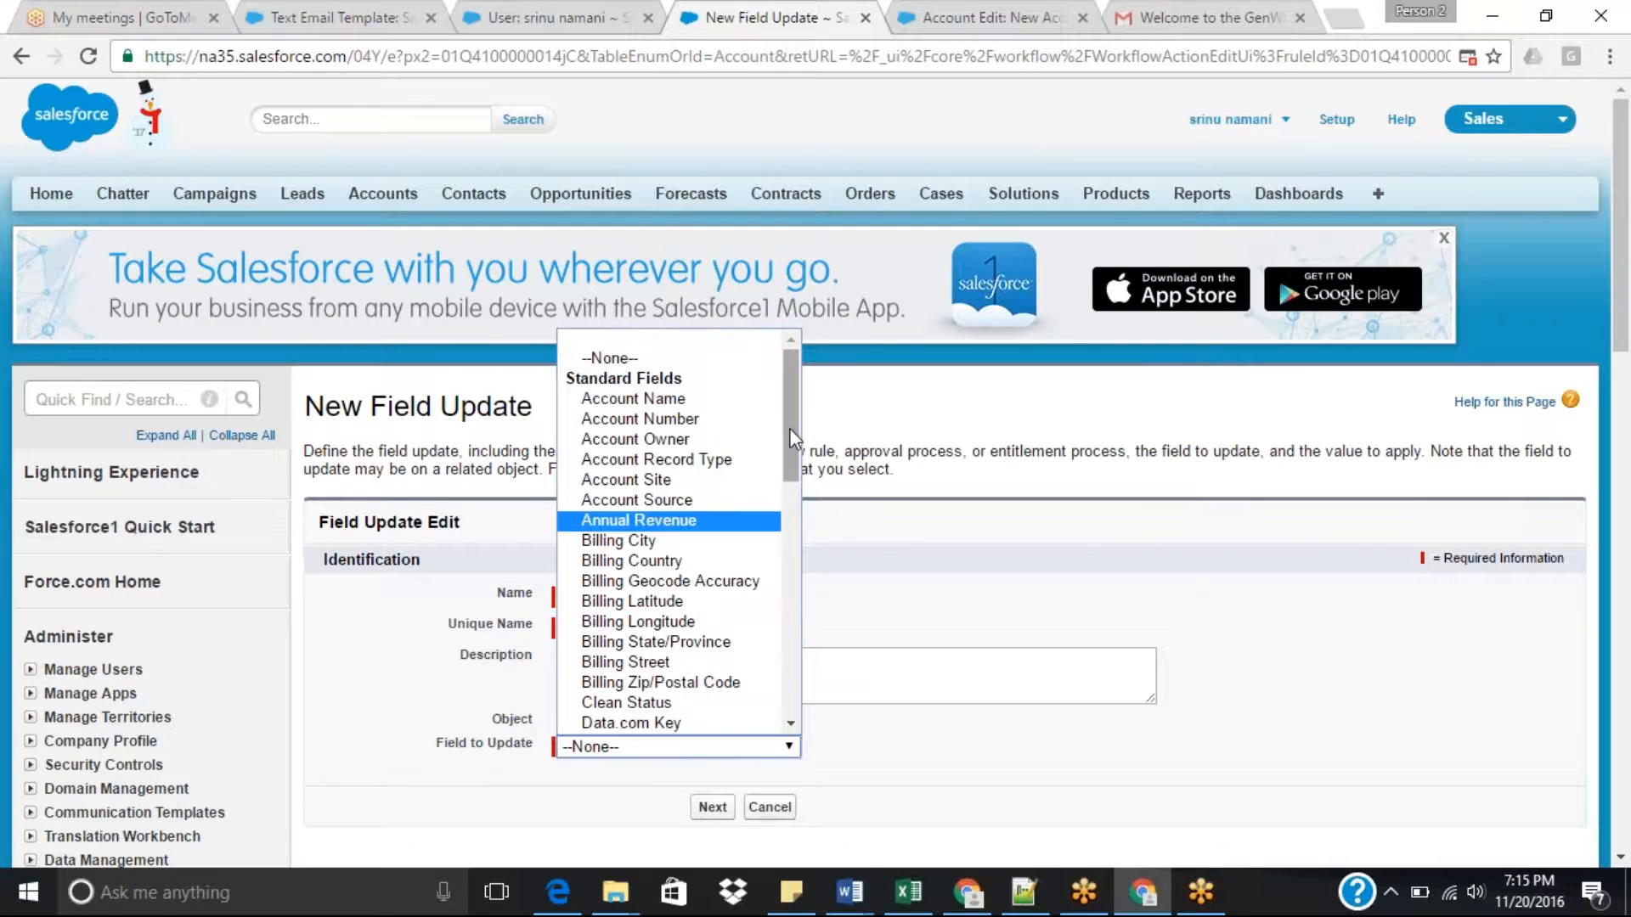
{"action": "left_click_drag", "start_coordinate": [789, 428], "coordinate": [785, 571]}
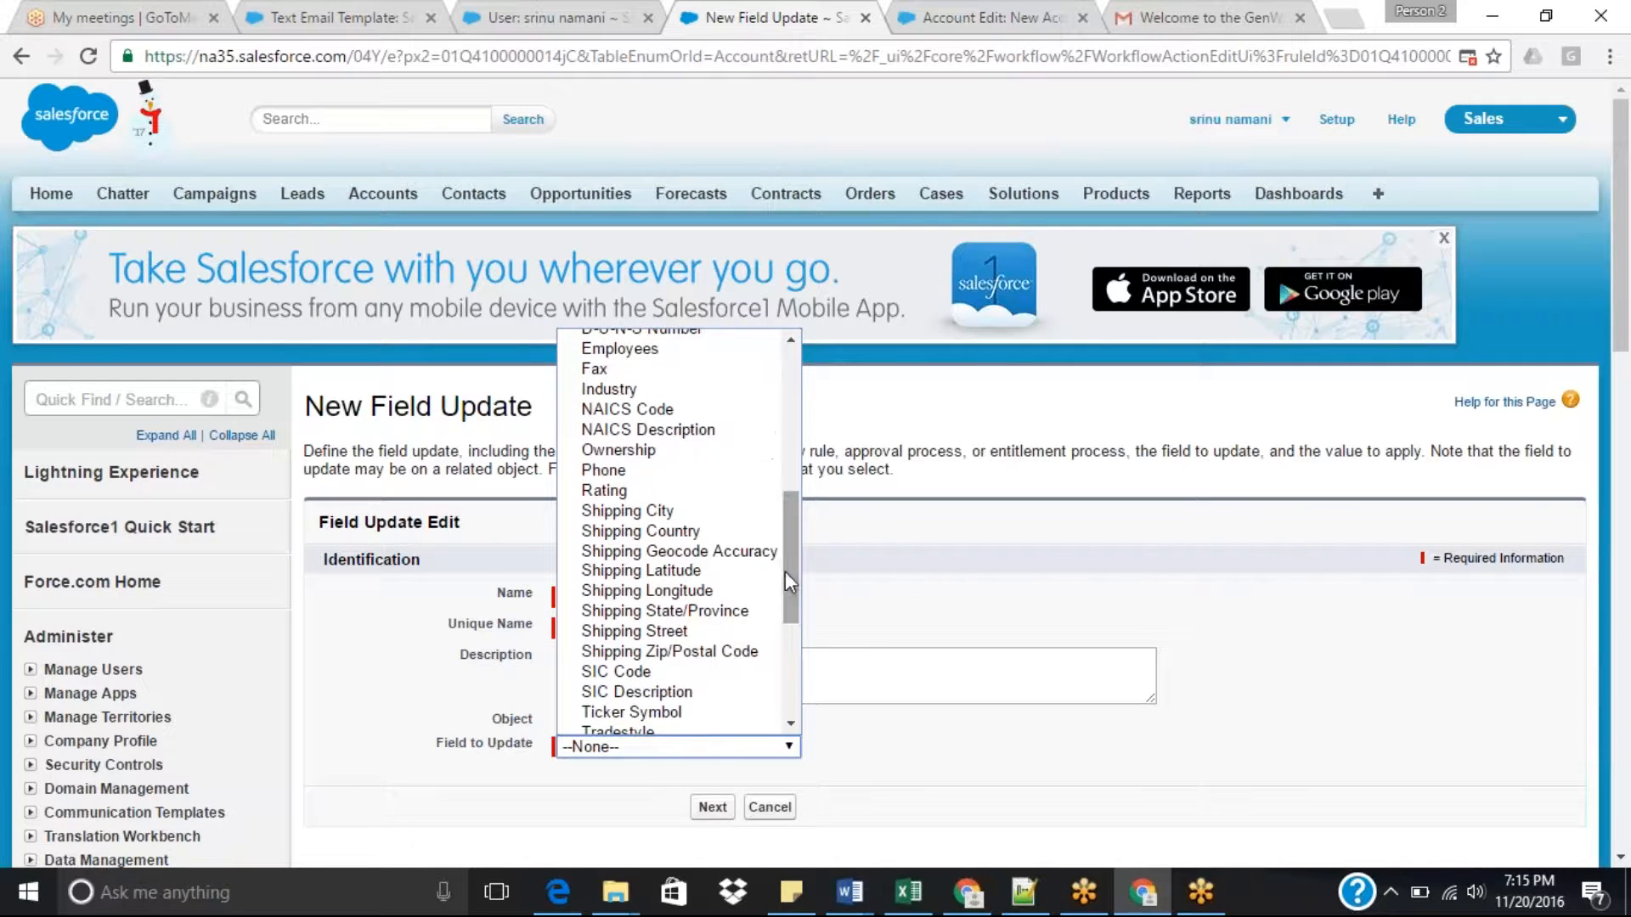
{"action": "left_click", "coordinate": [645, 499]}
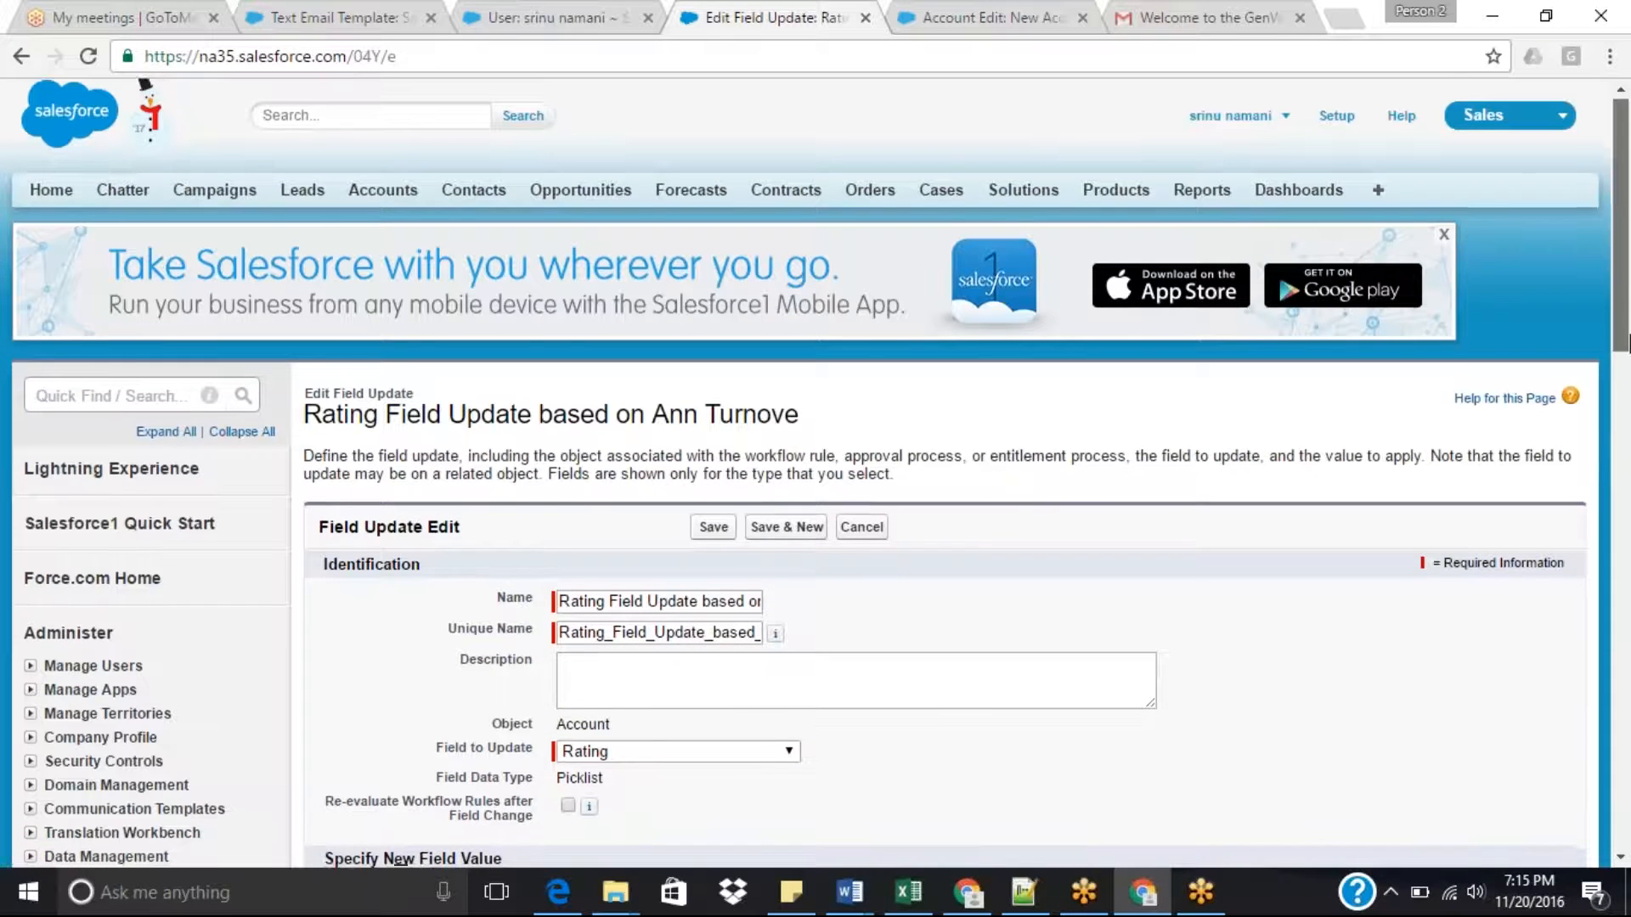
Examine which standard and custom Account fields can be updated and which specific values are offered for Rating.
{"action": "scroll", "coordinate": [1627, 450], "scroll_direction": "down", "scroll_amount": 3}
{"action": "left_click", "coordinate": [790, 440]}
{"action": "left_click_drag", "start_coordinate": [792, 564], "coordinate": [805, 635]}
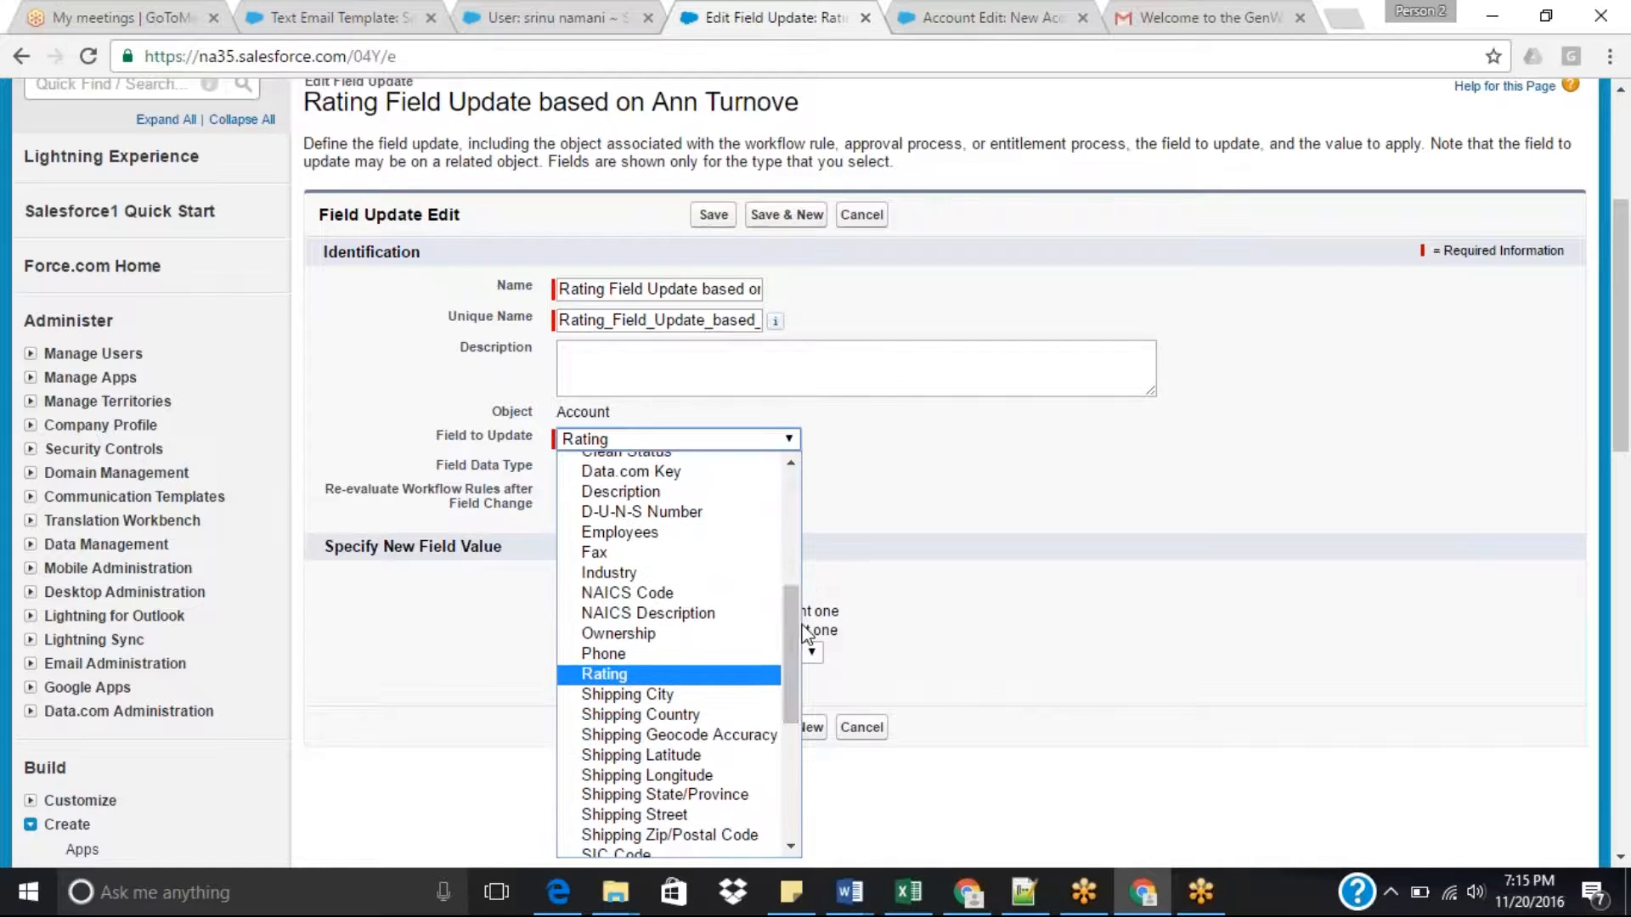
{"action": "left_click", "coordinate": [1056, 506]}
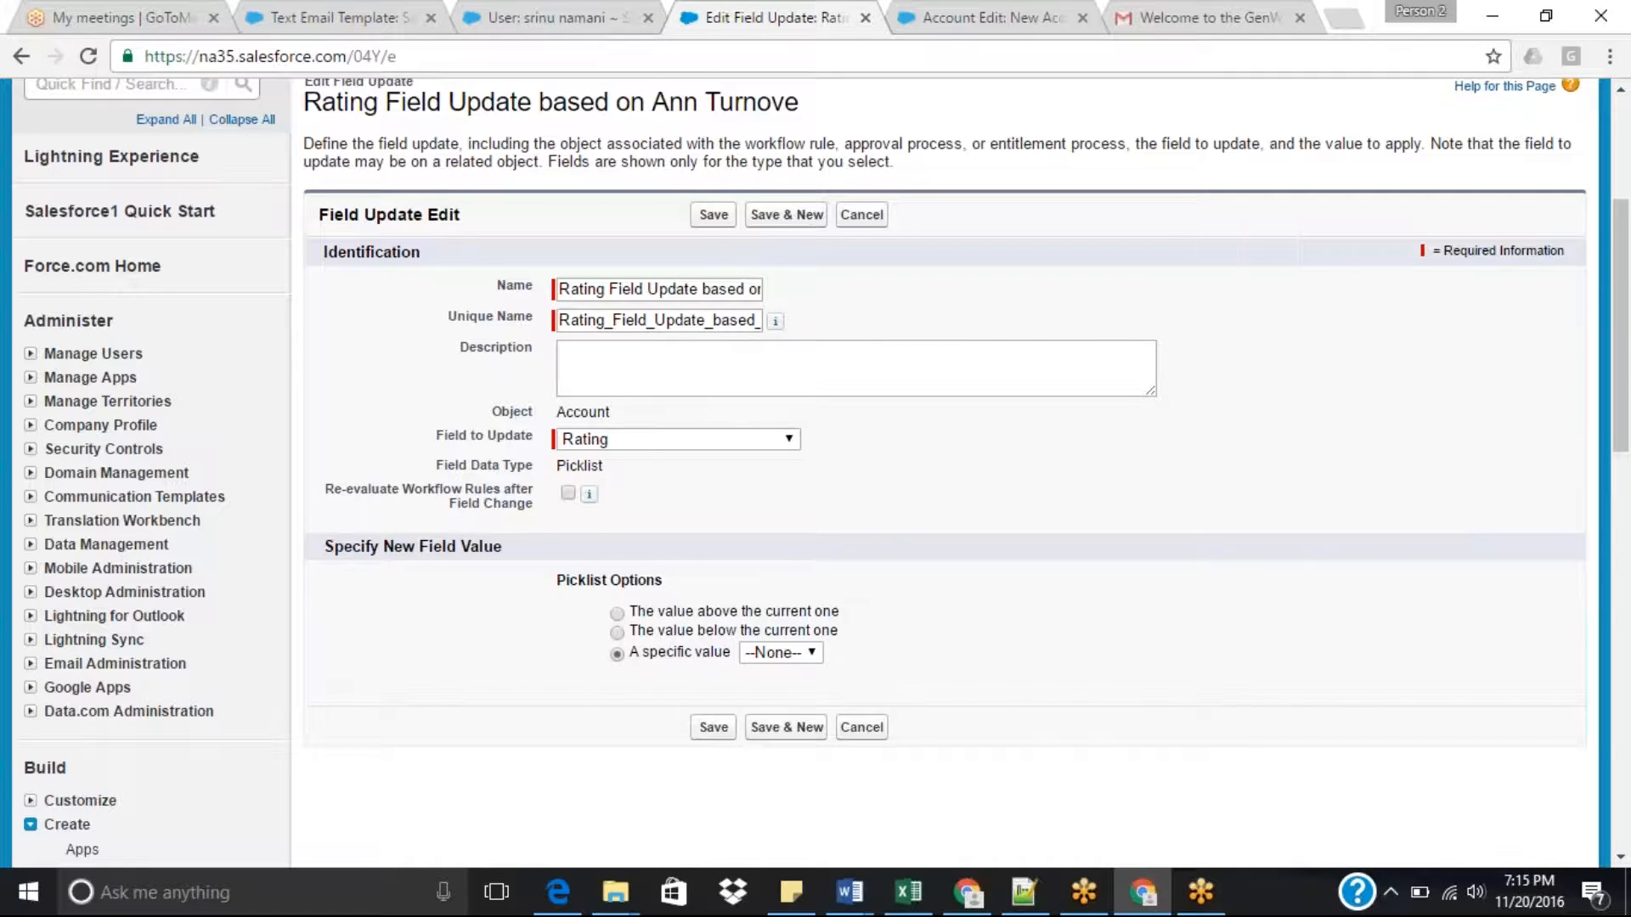
{"action": "left_click", "coordinate": [789, 440]}
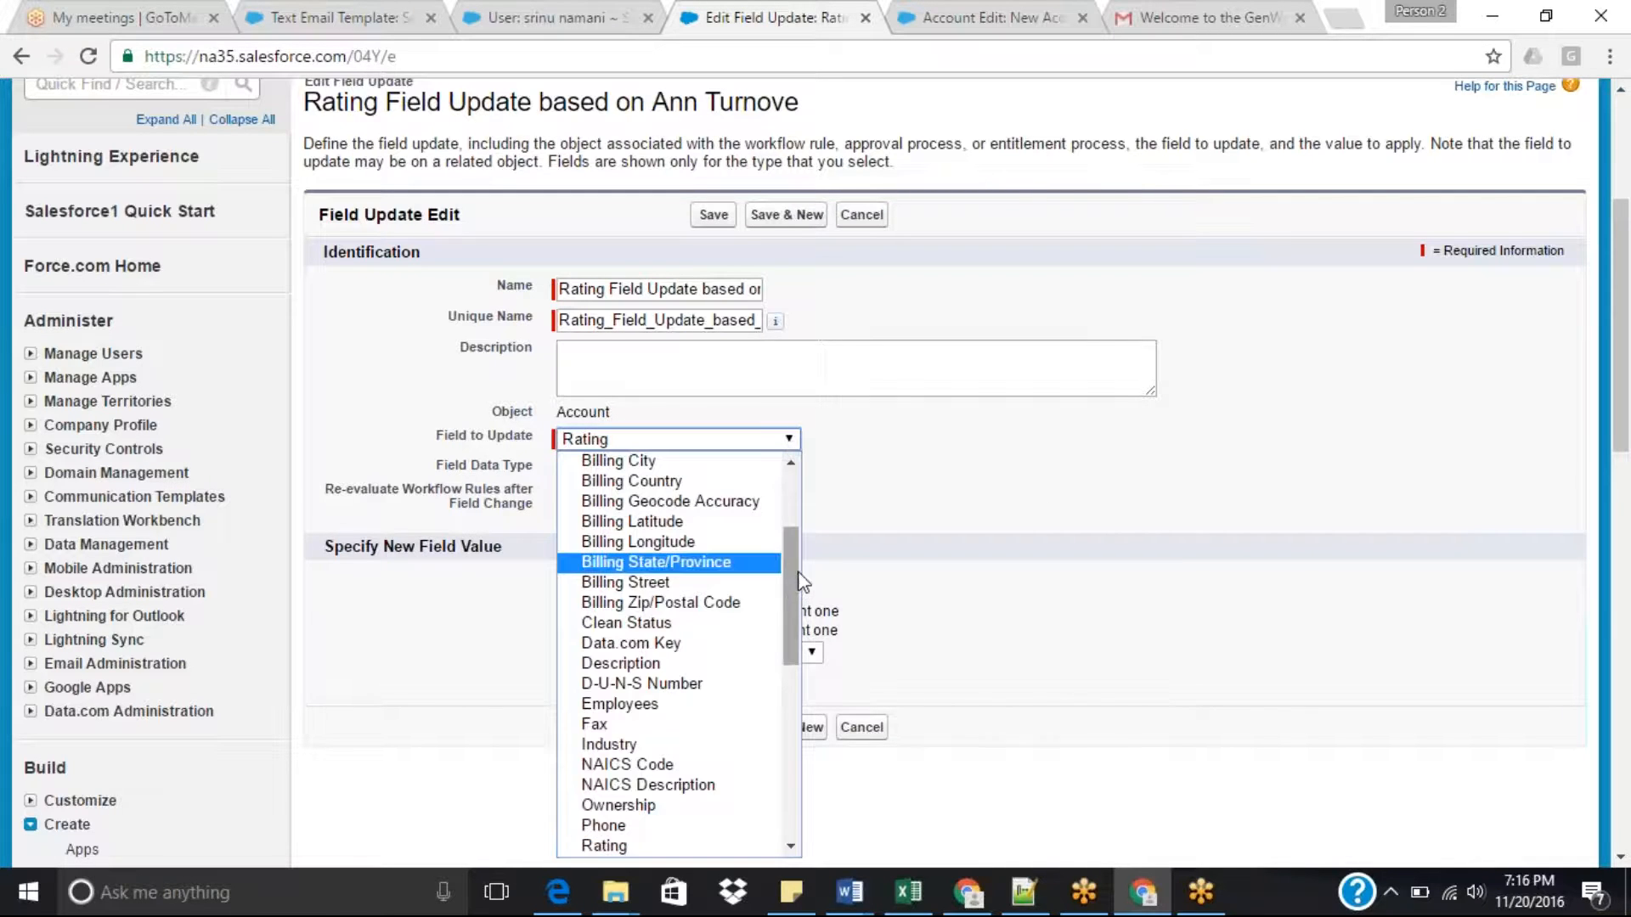
{"action": "left_click_drag", "start_coordinate": [791, 576], "coordinate": [777, 719]}
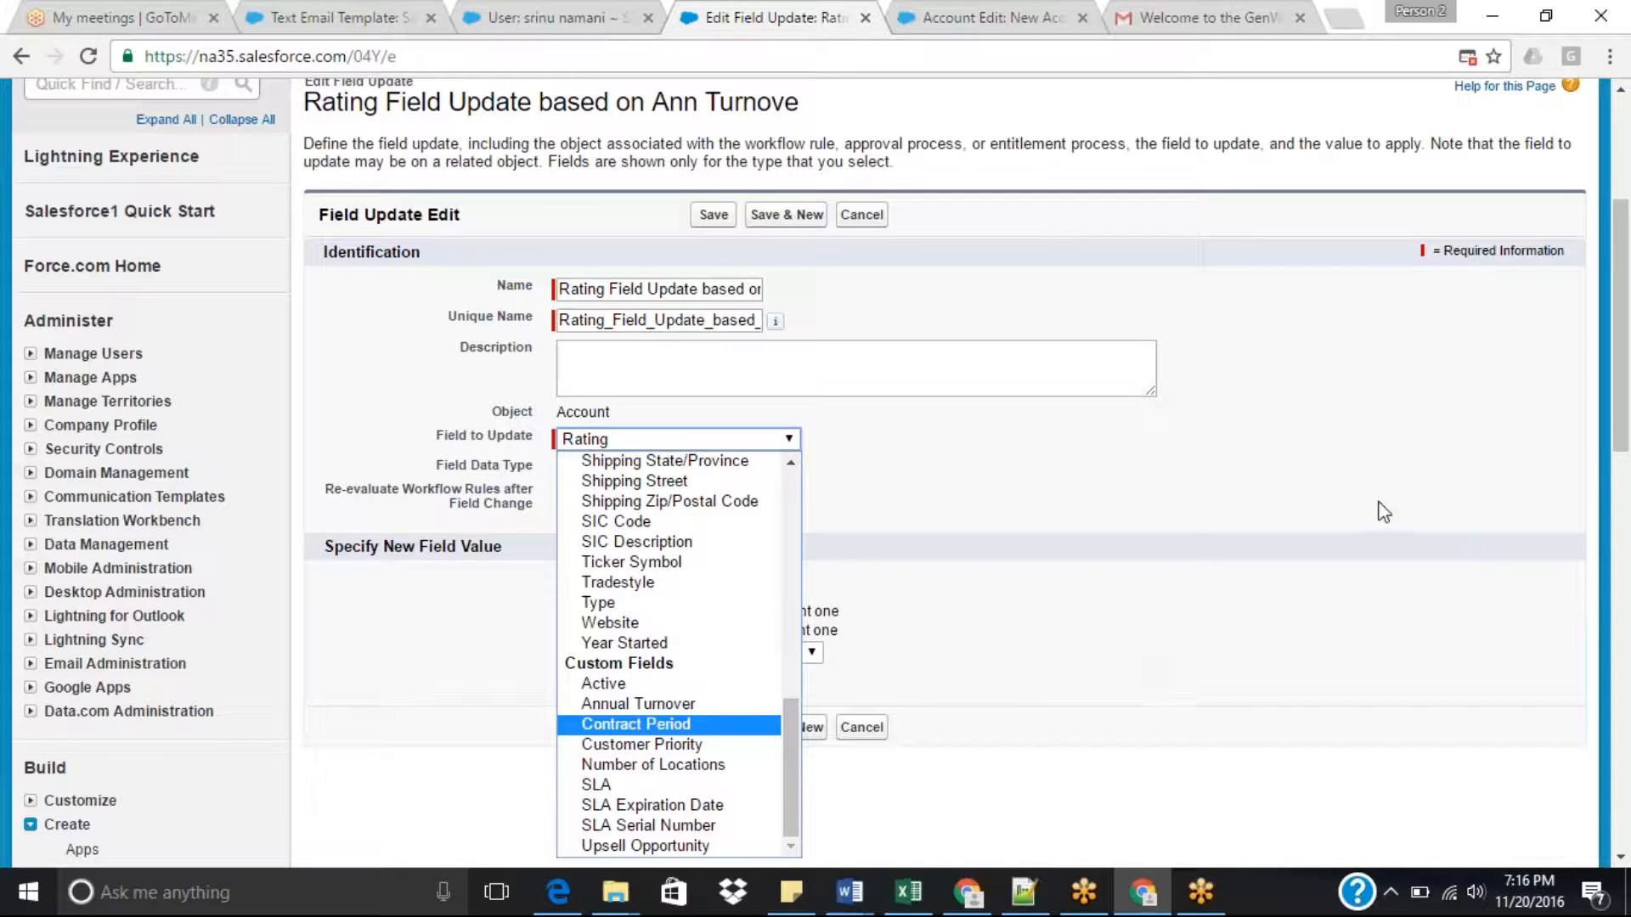
{"action": "left_click", "coordinate": [1456, 425]}
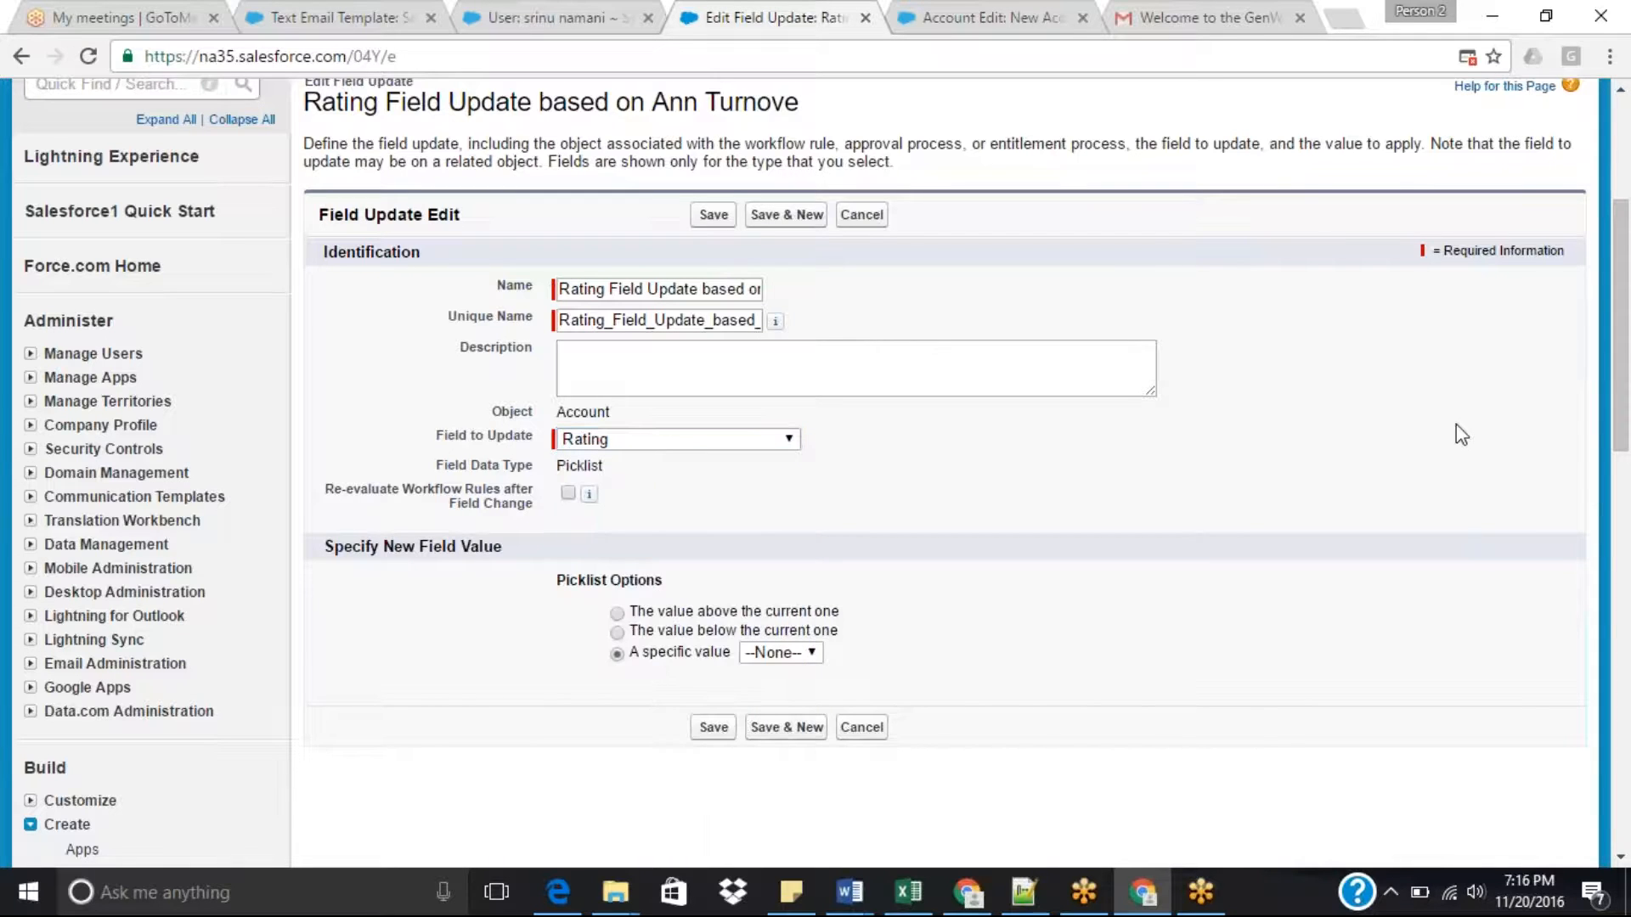
{"action": "scroll", "coordinate": [1627, 371], "scroll_direction": "down", "scroll_amount": 1}
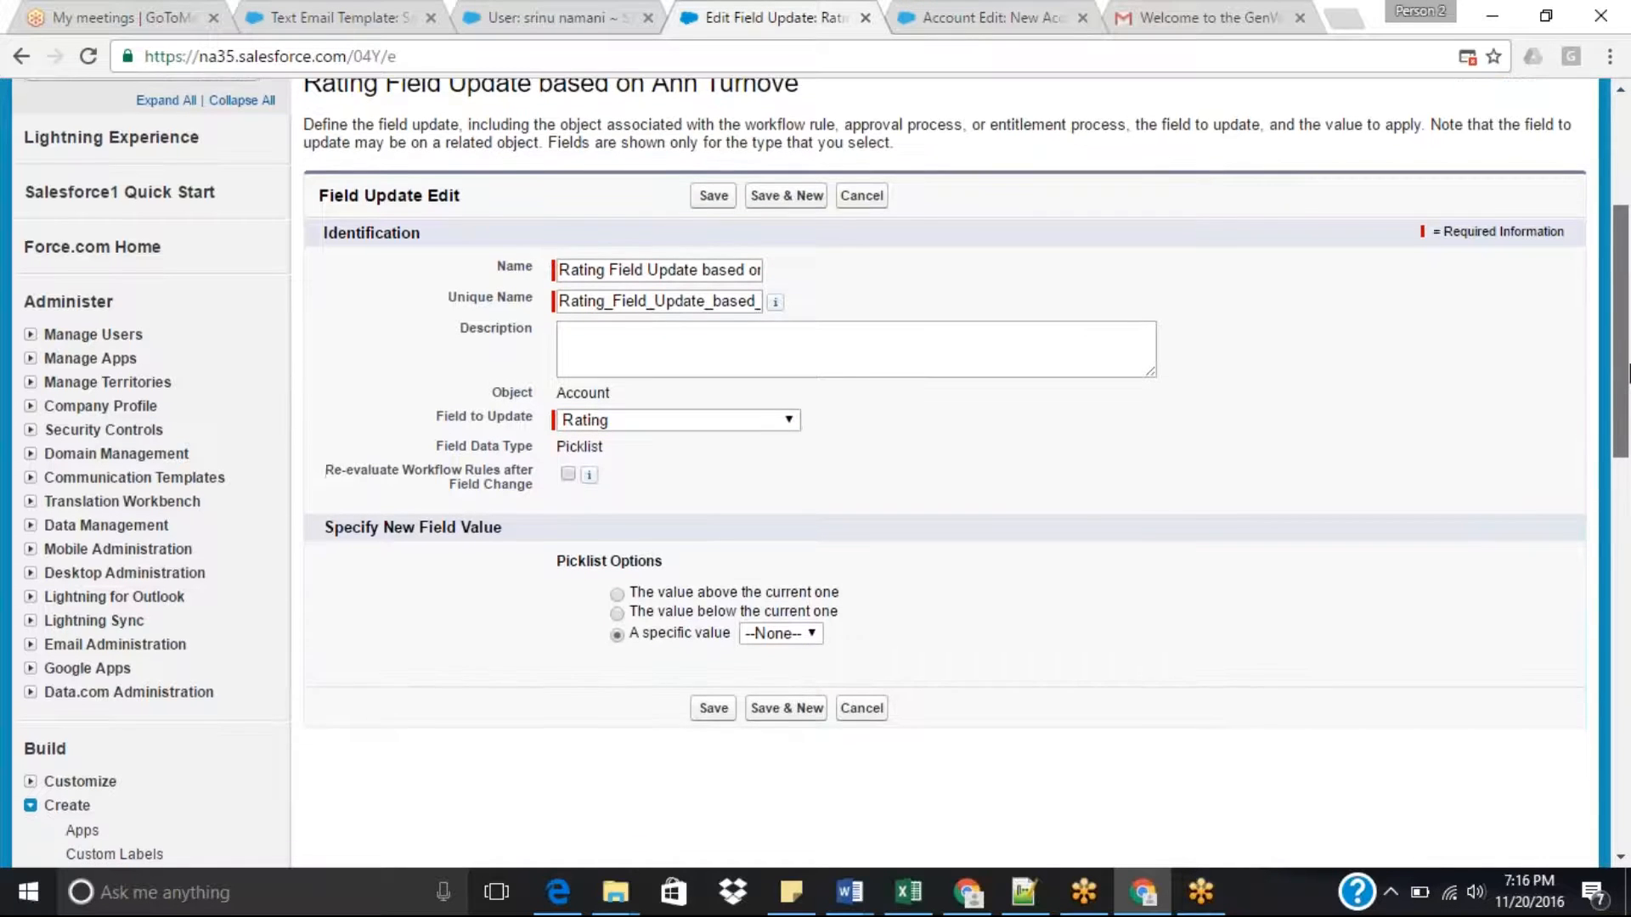
{"action": "scroll", "coordinate": [1627, 375], "scroll_direction": "down", "scroll_amount": 1}
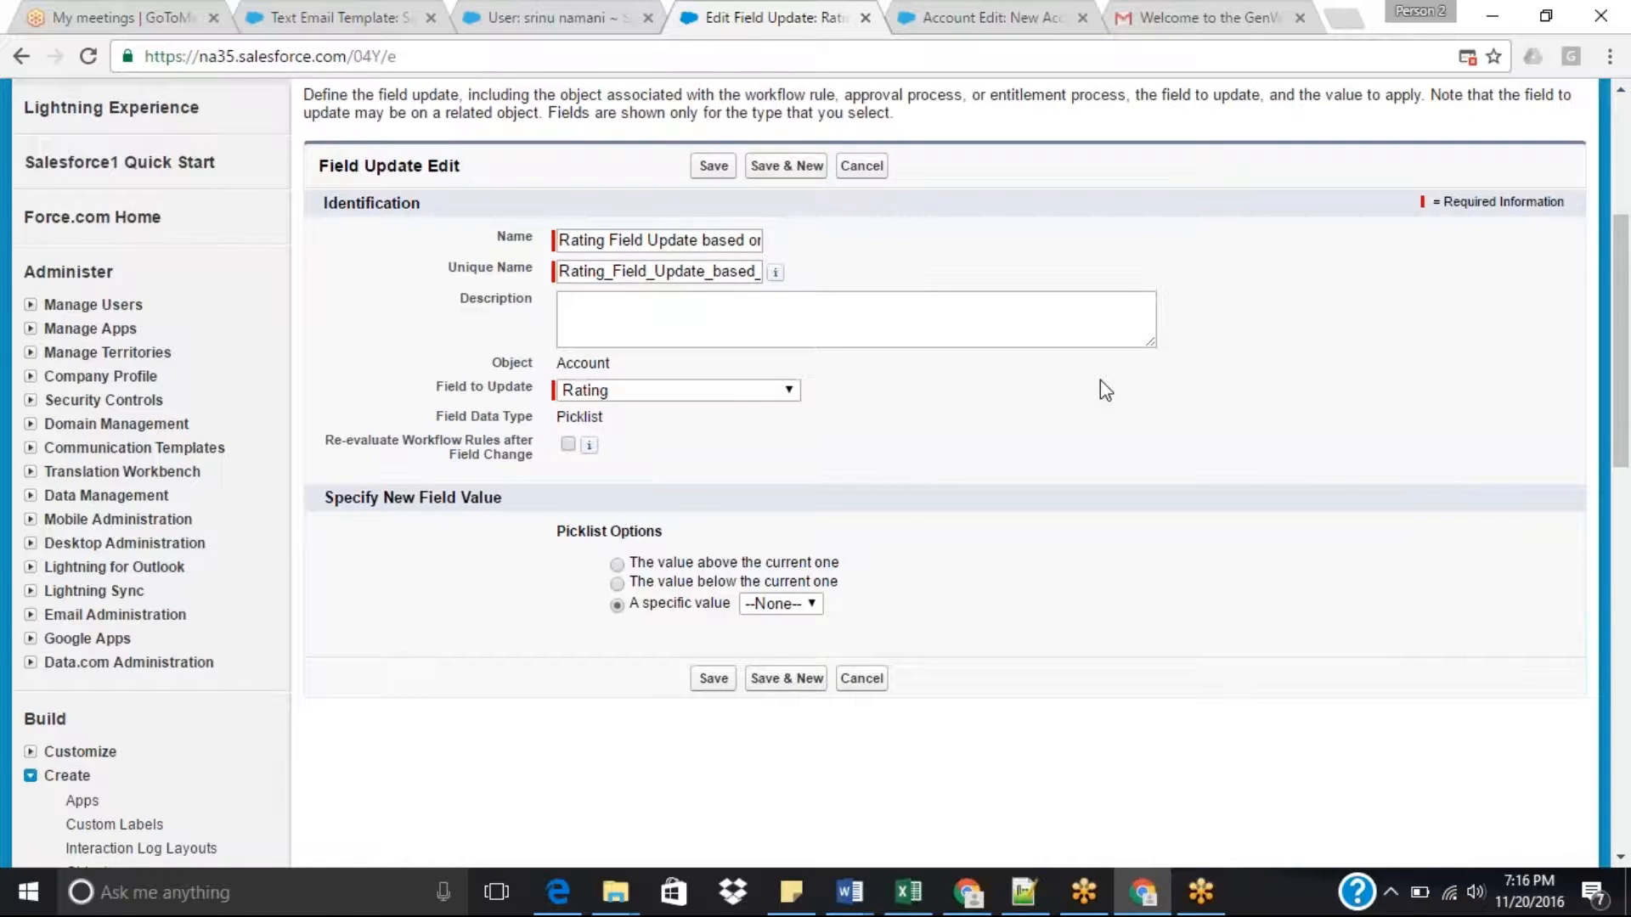
{"action": "left_click", "coordinate": [780, 391]}
{"action": "left_click_drag", "start_coordinate": [791, 528], "coordinate": [796, 581]}
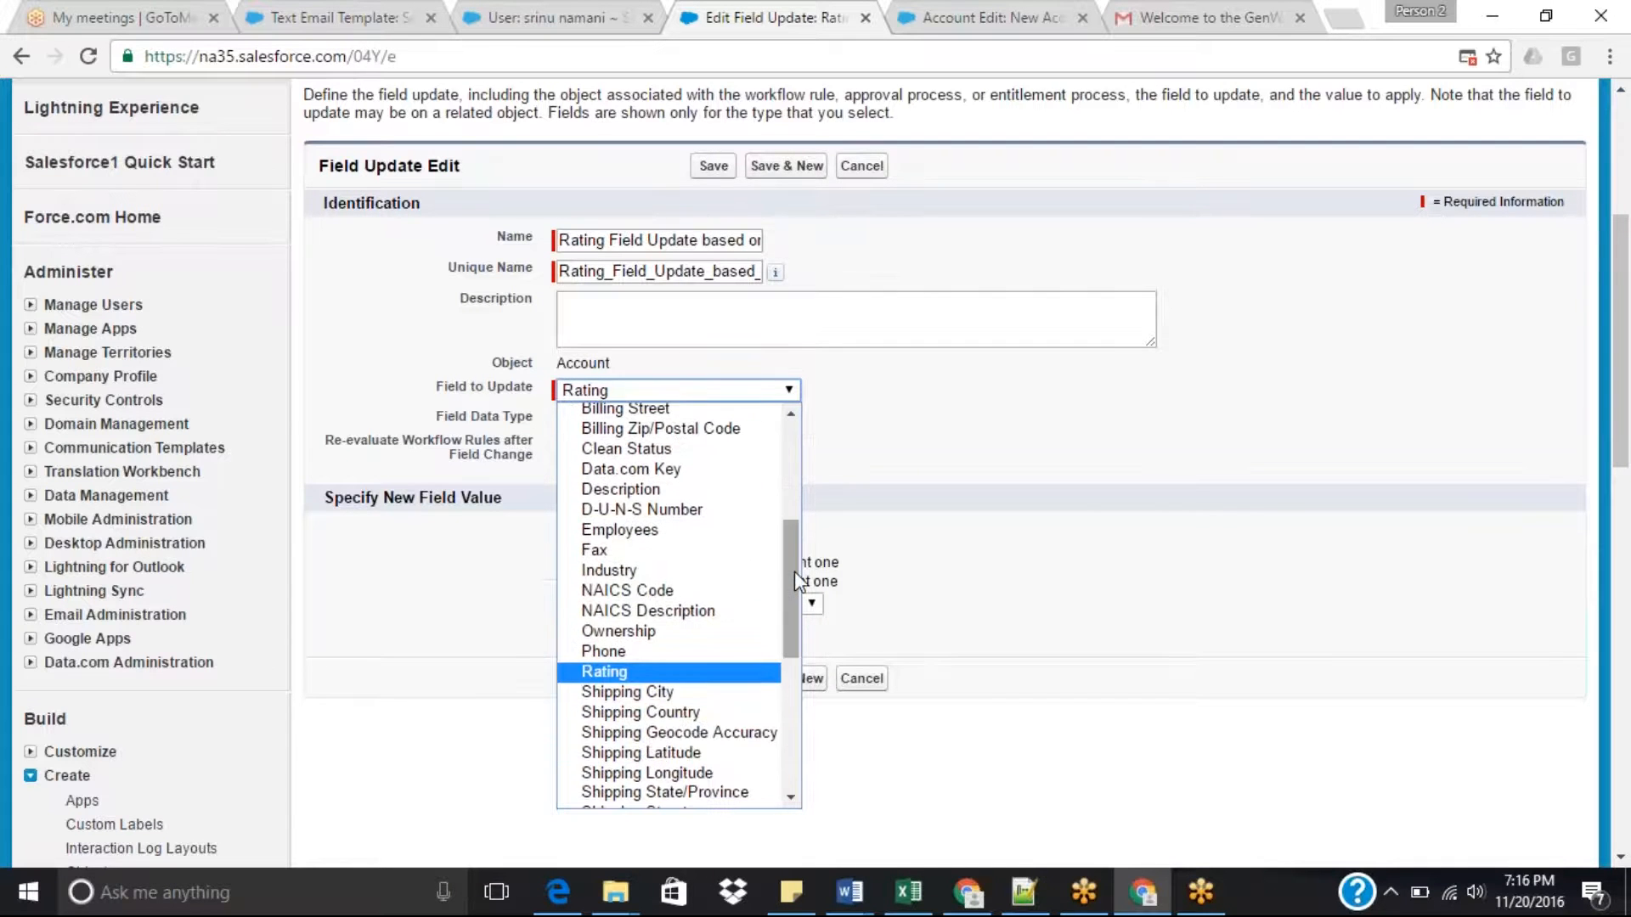
{"action": "left_click", "coordinate": [1101, 468]}
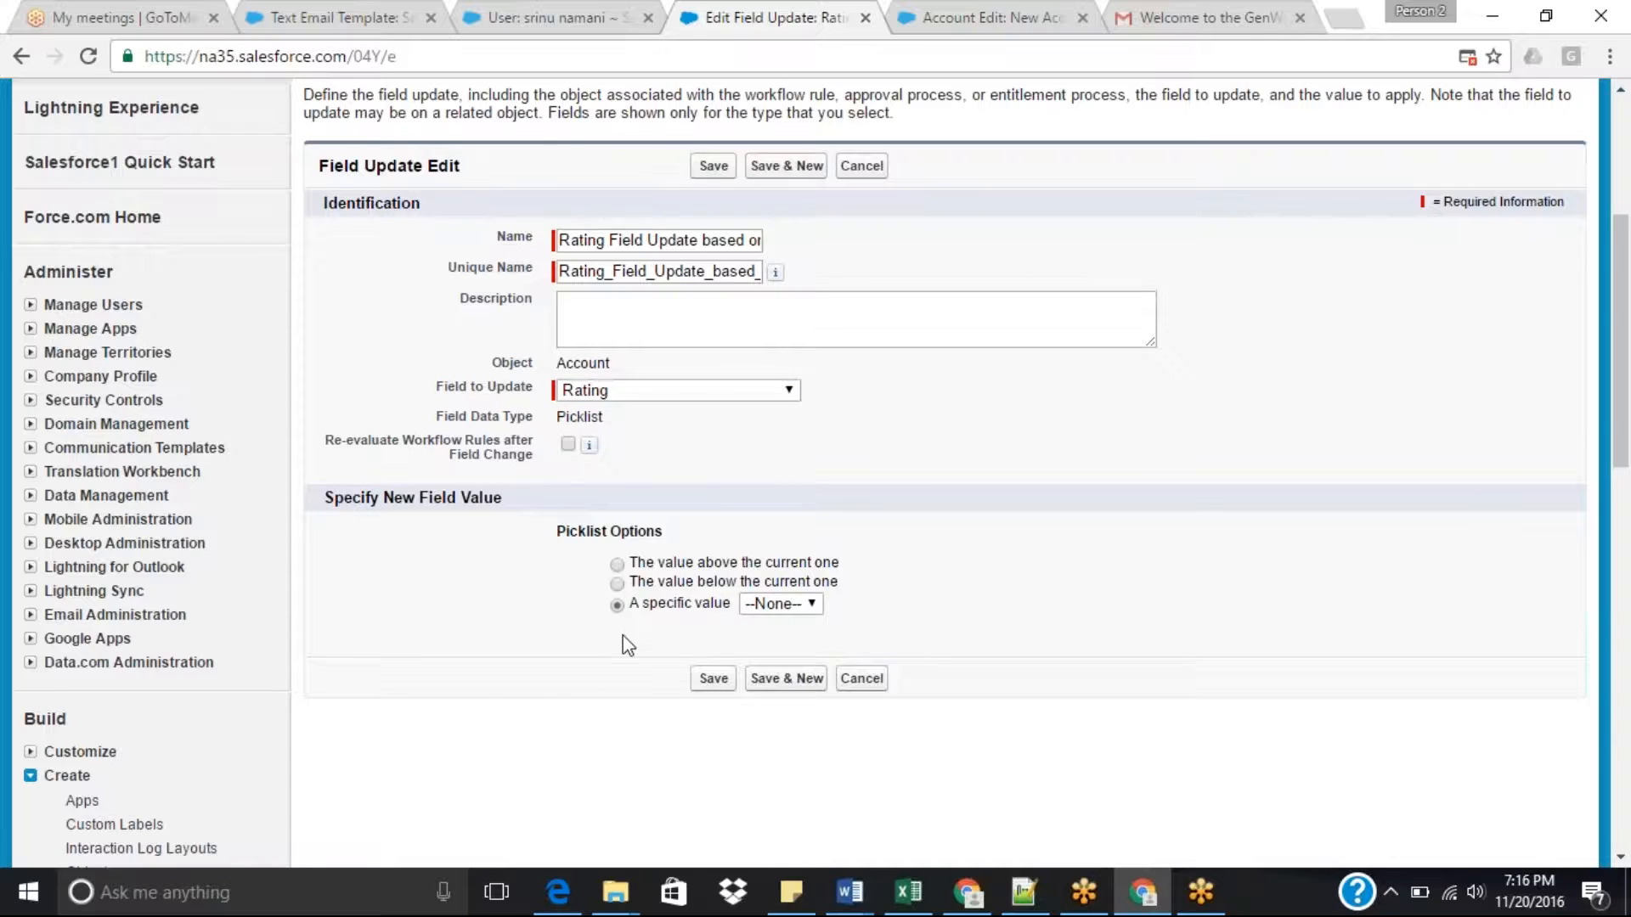
{"action": "left_click", "coordinate": [788, 605]}
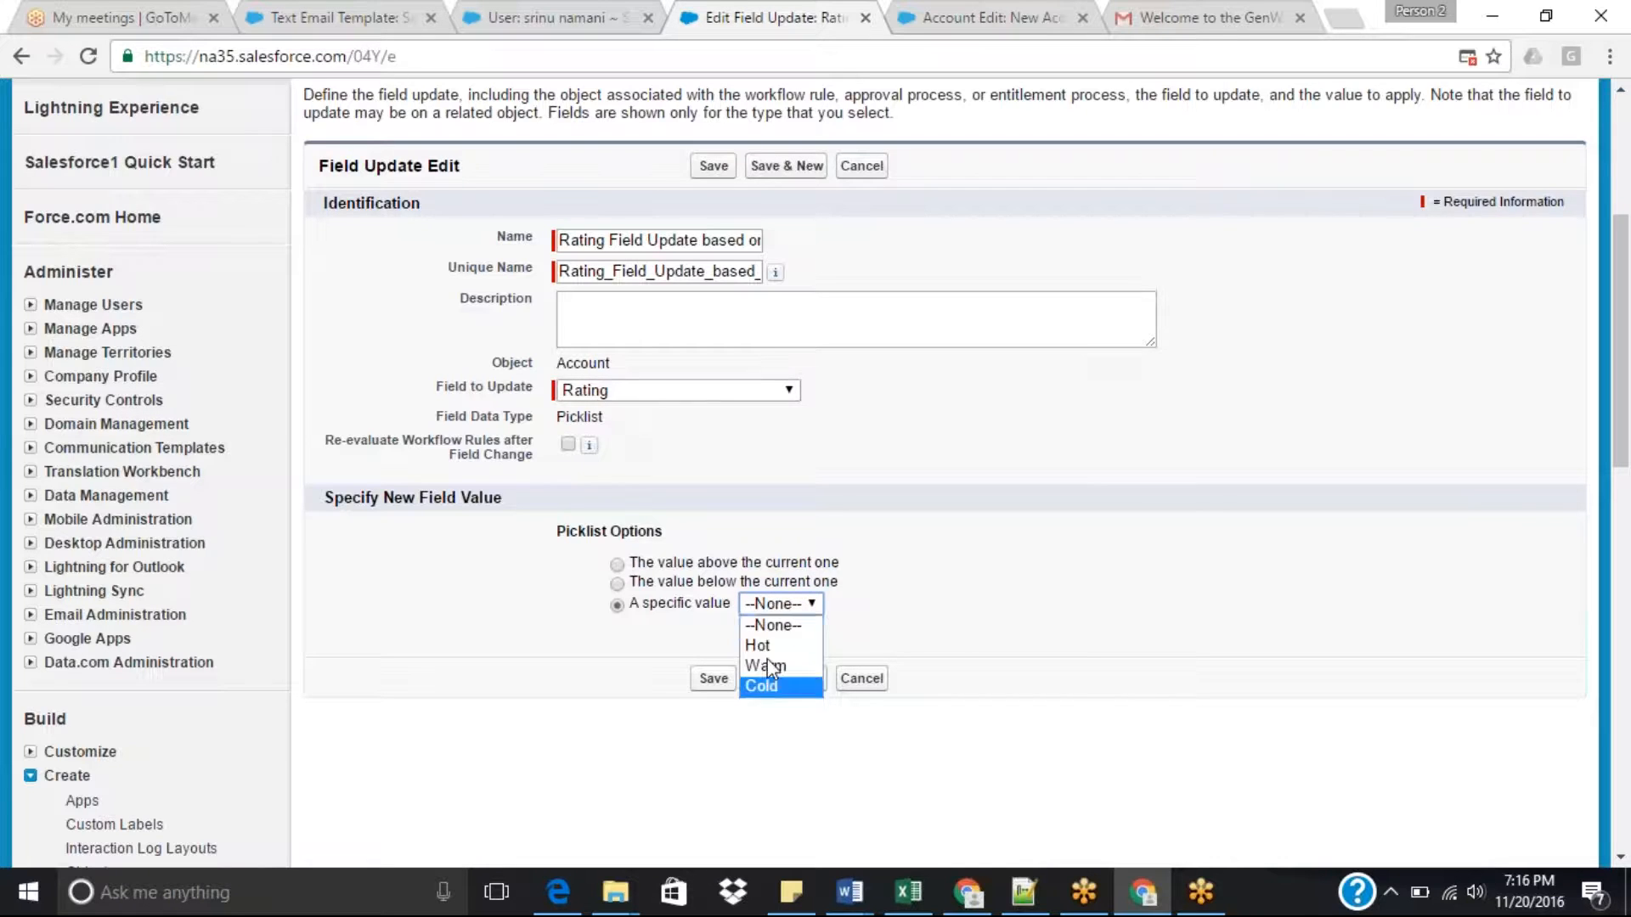
{"action": "left_click", "coordinate": [891, 466]}
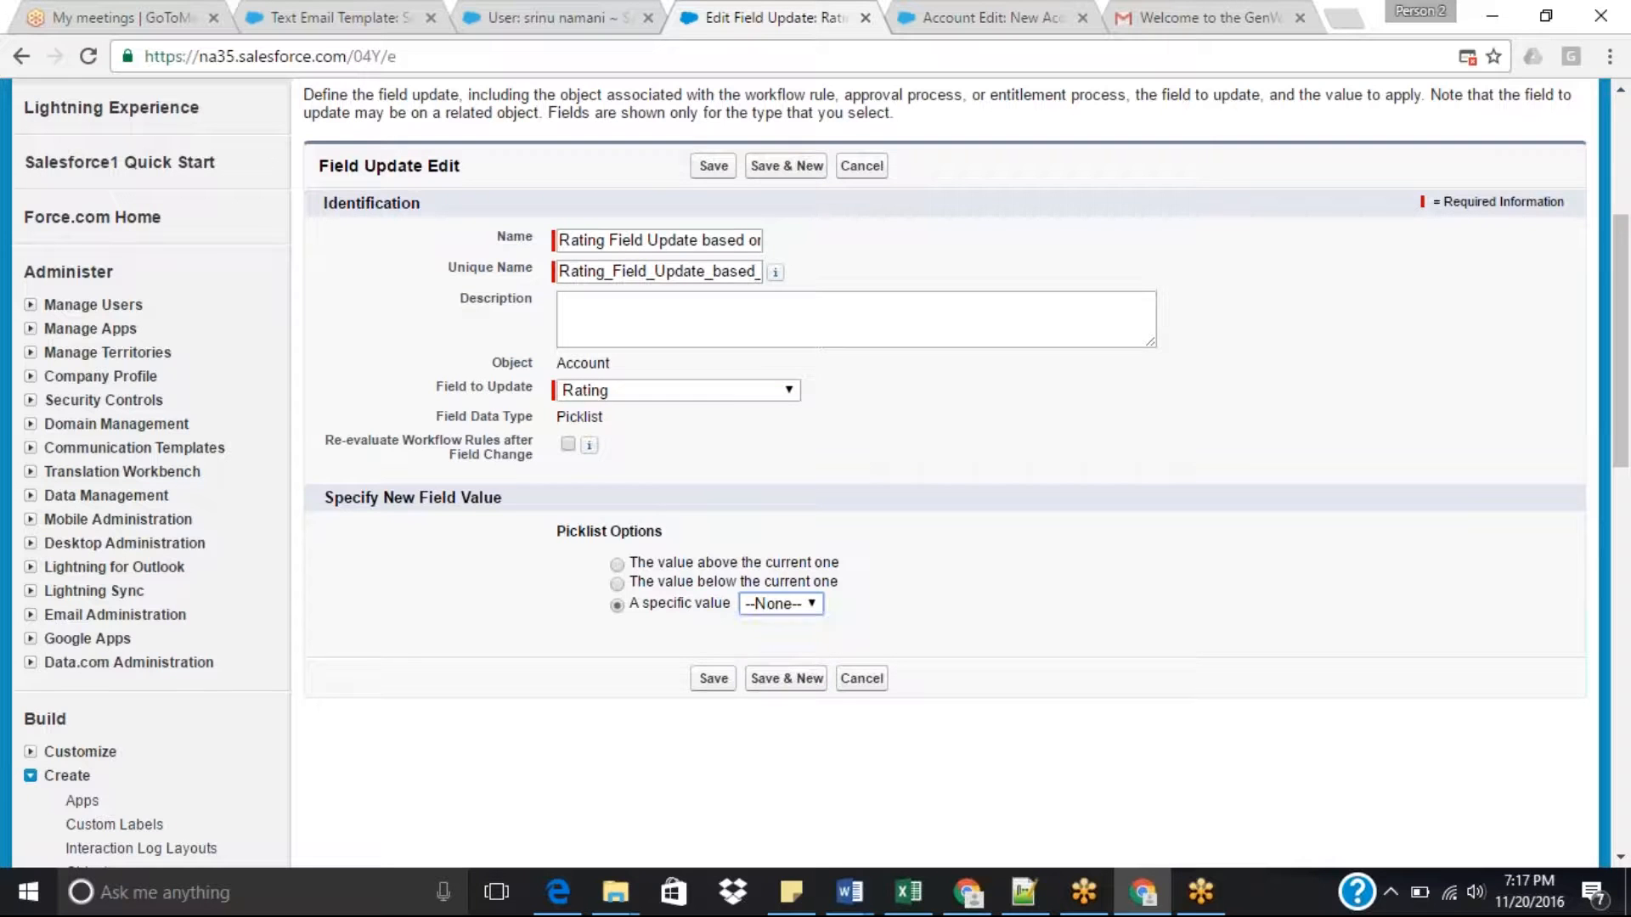
Try Industry as the field to update, look through its specific values, and return the field to Rating.
{"action": "left_click", "coordinate": [756, 393]}
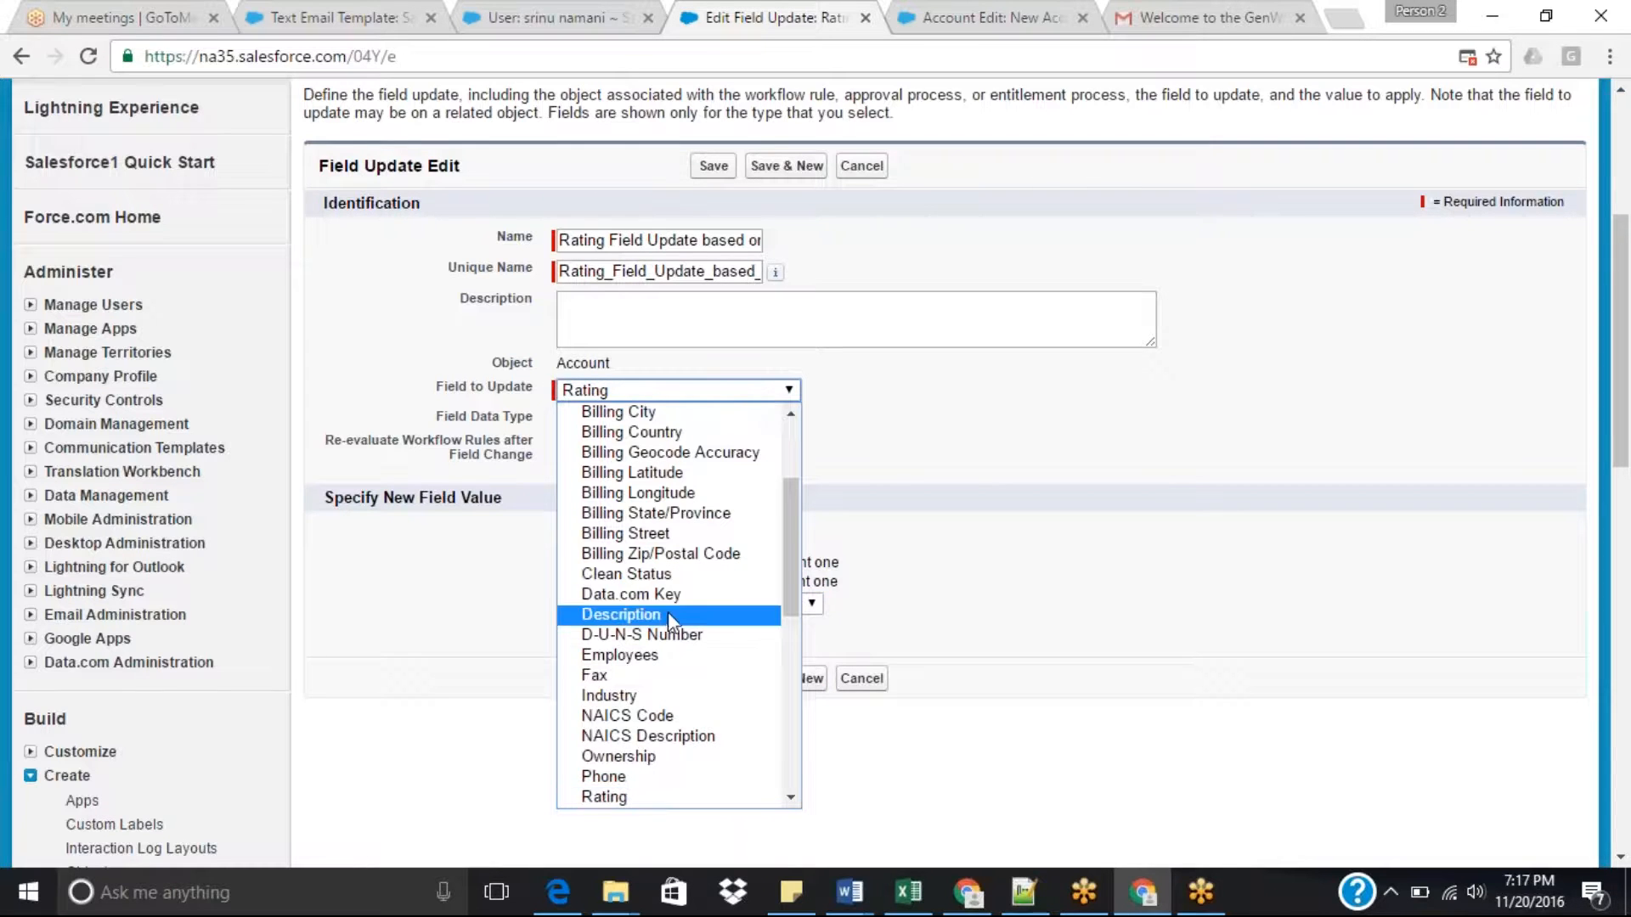
{"action": "left_click", "coordinate": [628, 693]}
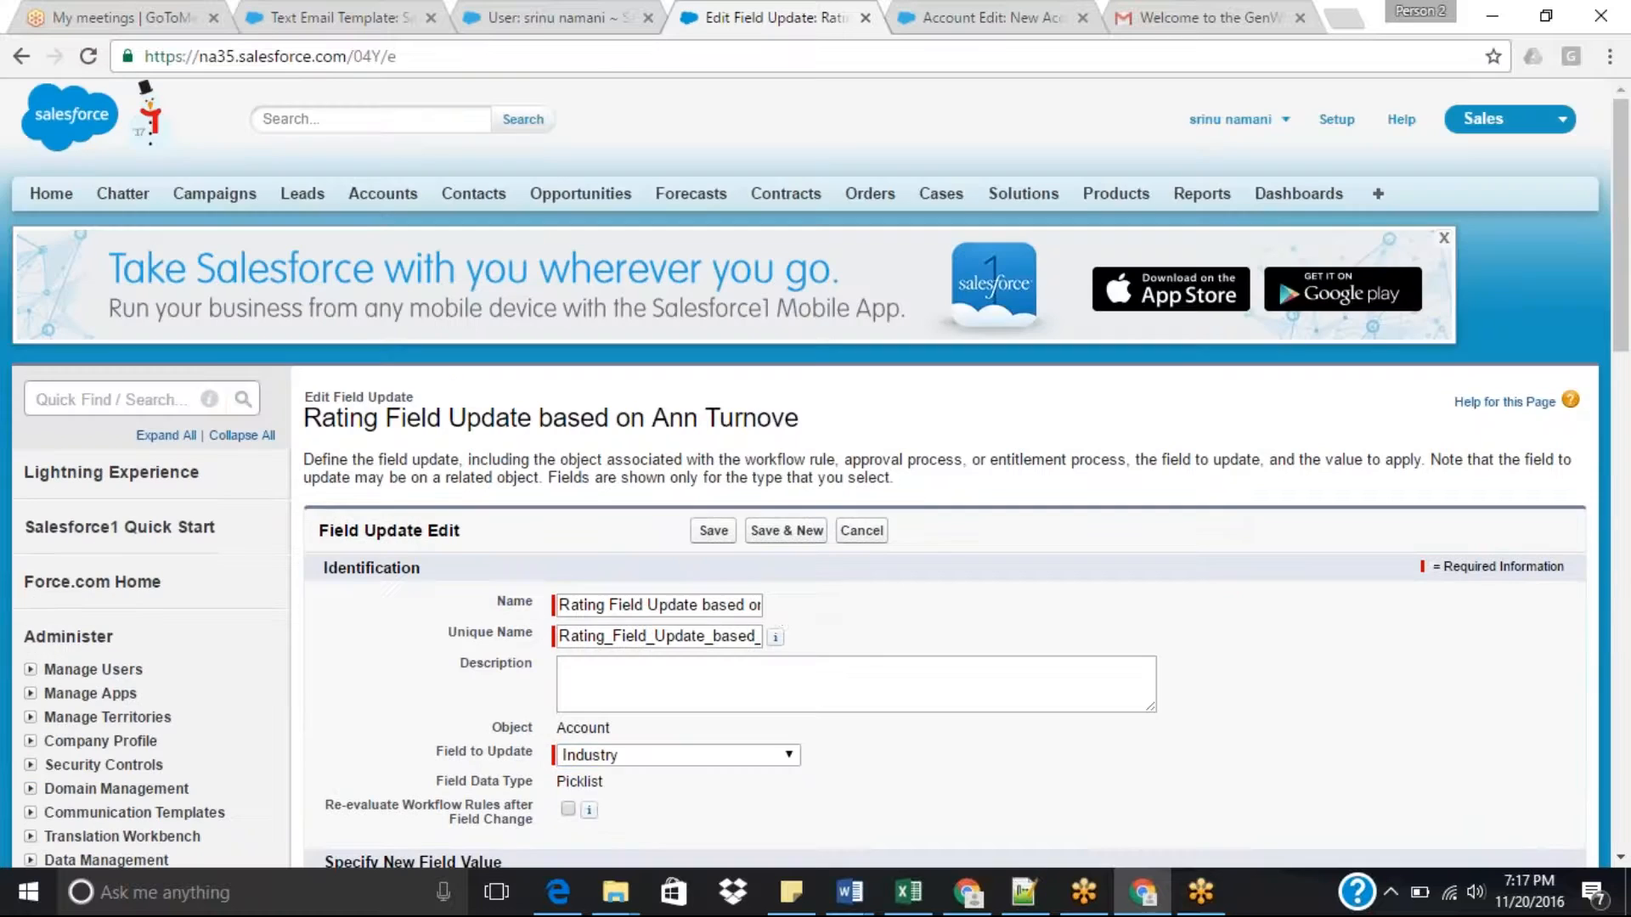
{"action": "left_click", "coordinate": [1625, 361]}
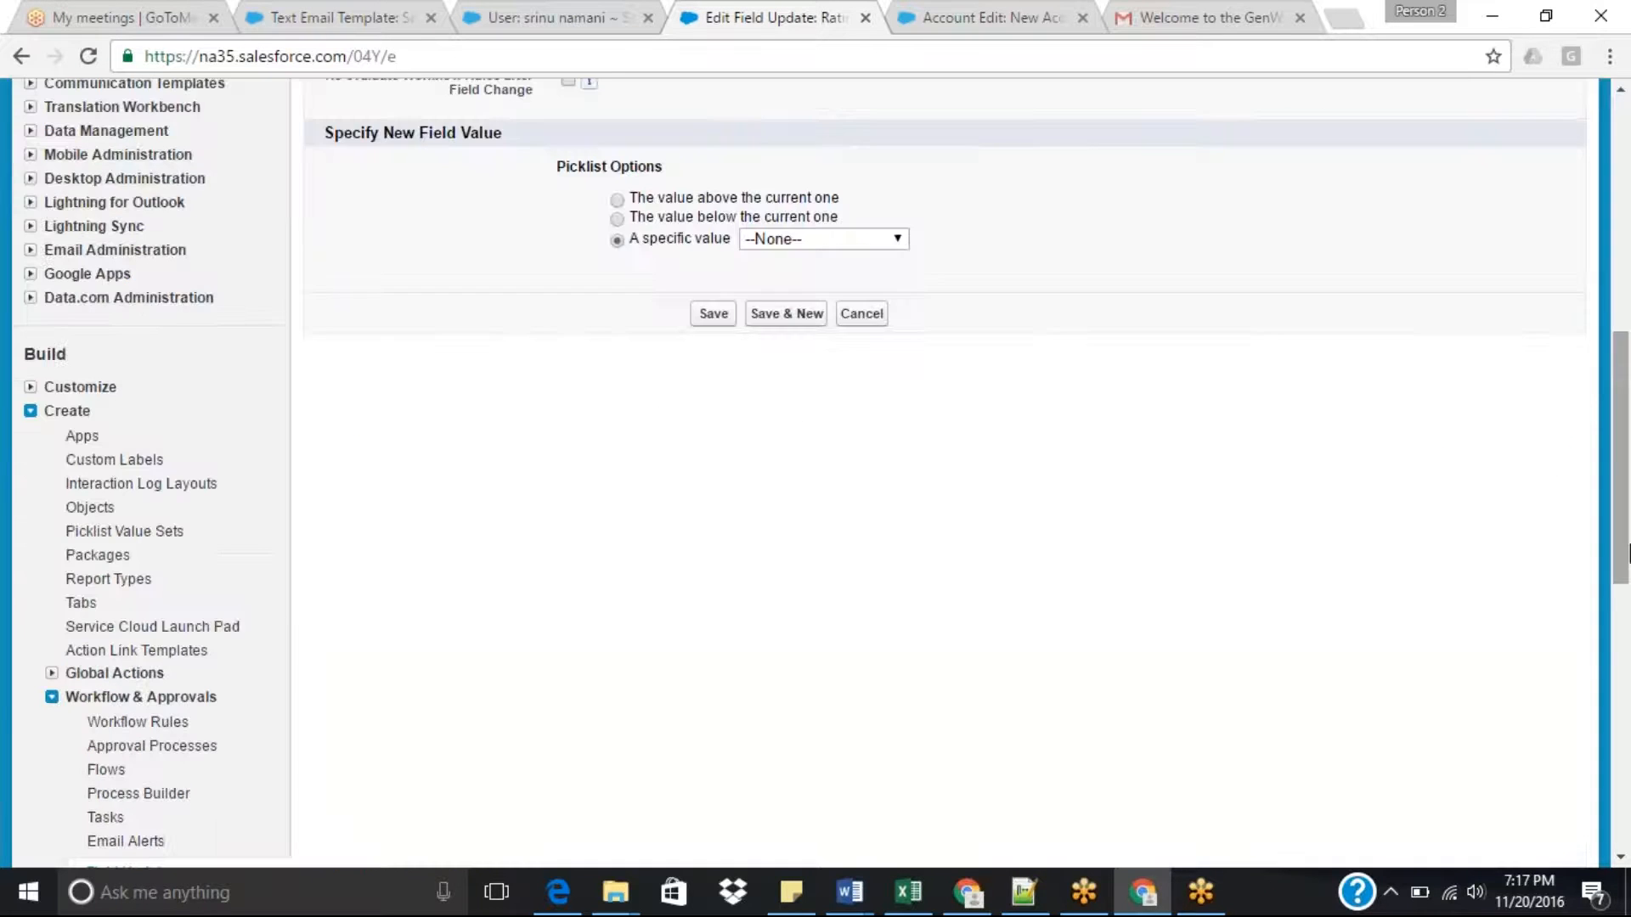
{"action": "left_click", "coordinate": [873, 238]}
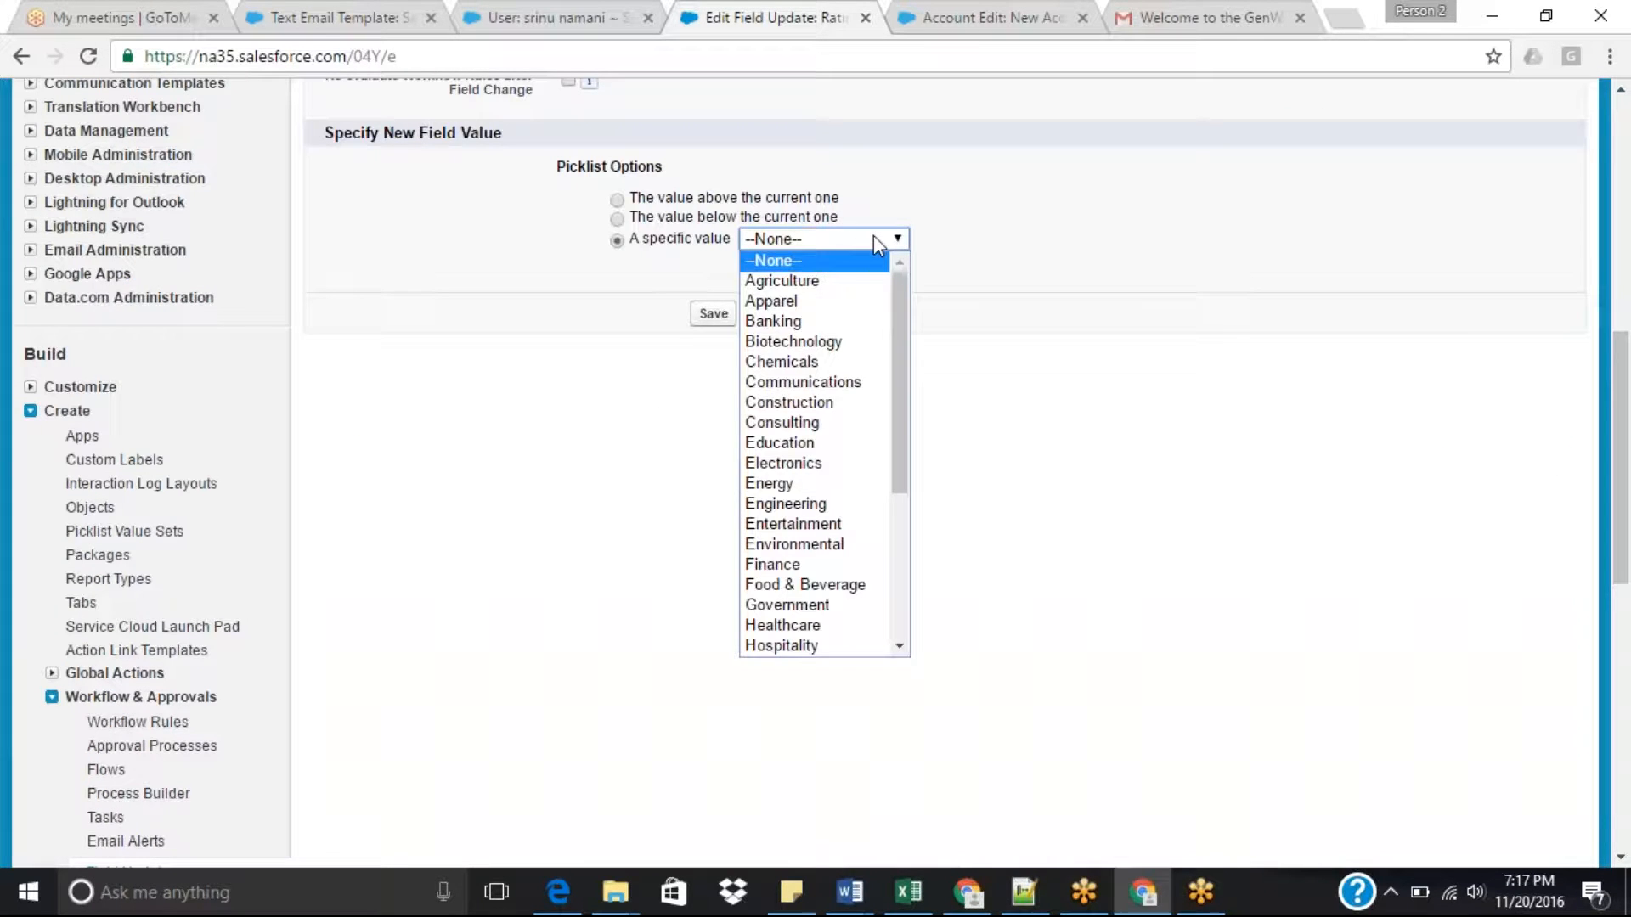
{"action": "left_click", "coordinate": [1206, 280]}
{"action": "scroll", "coordinate": [1624, 364], "scroll_direction": "up", "scroll_amount": 2}
{"action": "scroll", "coordinate": [1627, 364], "scroll_direction": "up", "scroll_amount": 1}
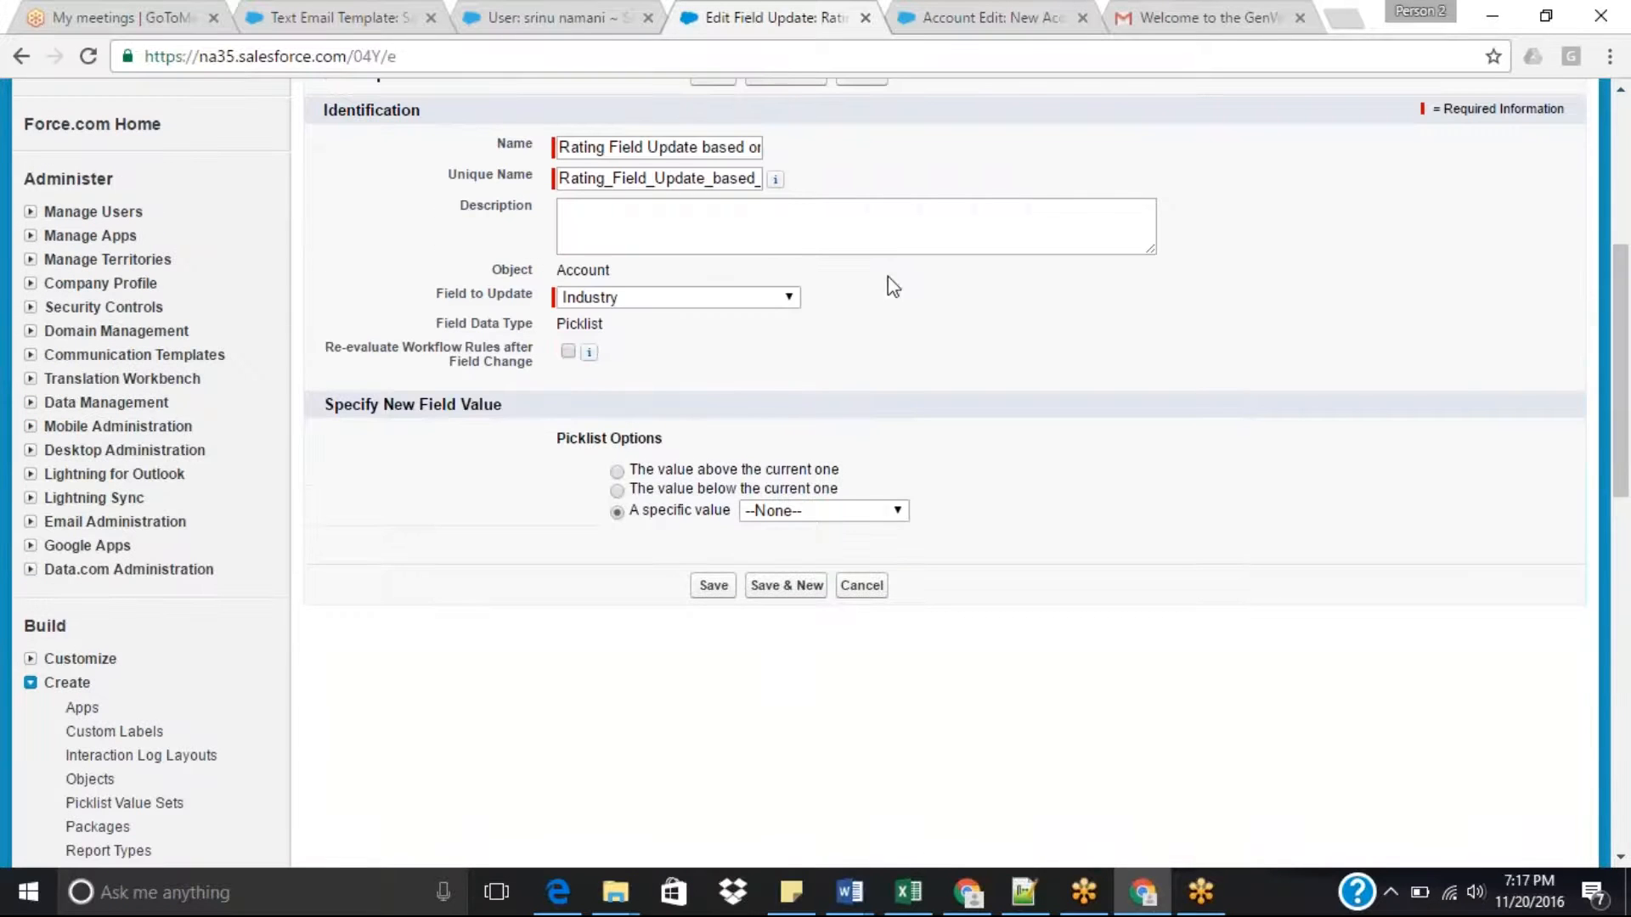
{"action": "left_click", "coordinate": [758, 297]}
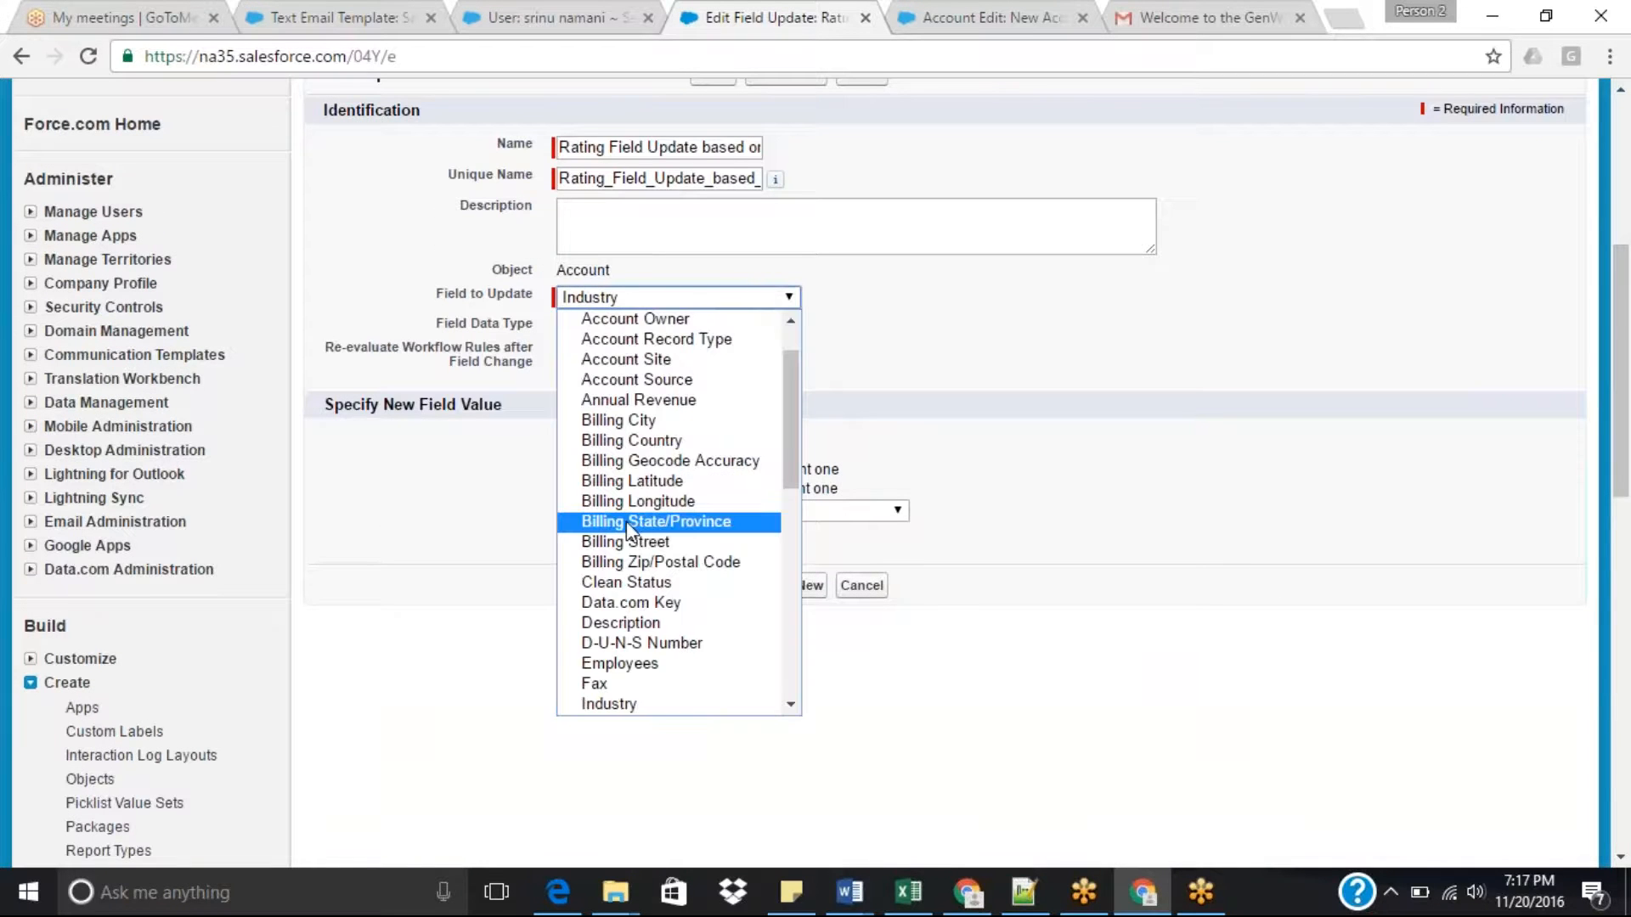
{"action": "key", "text": "r"}
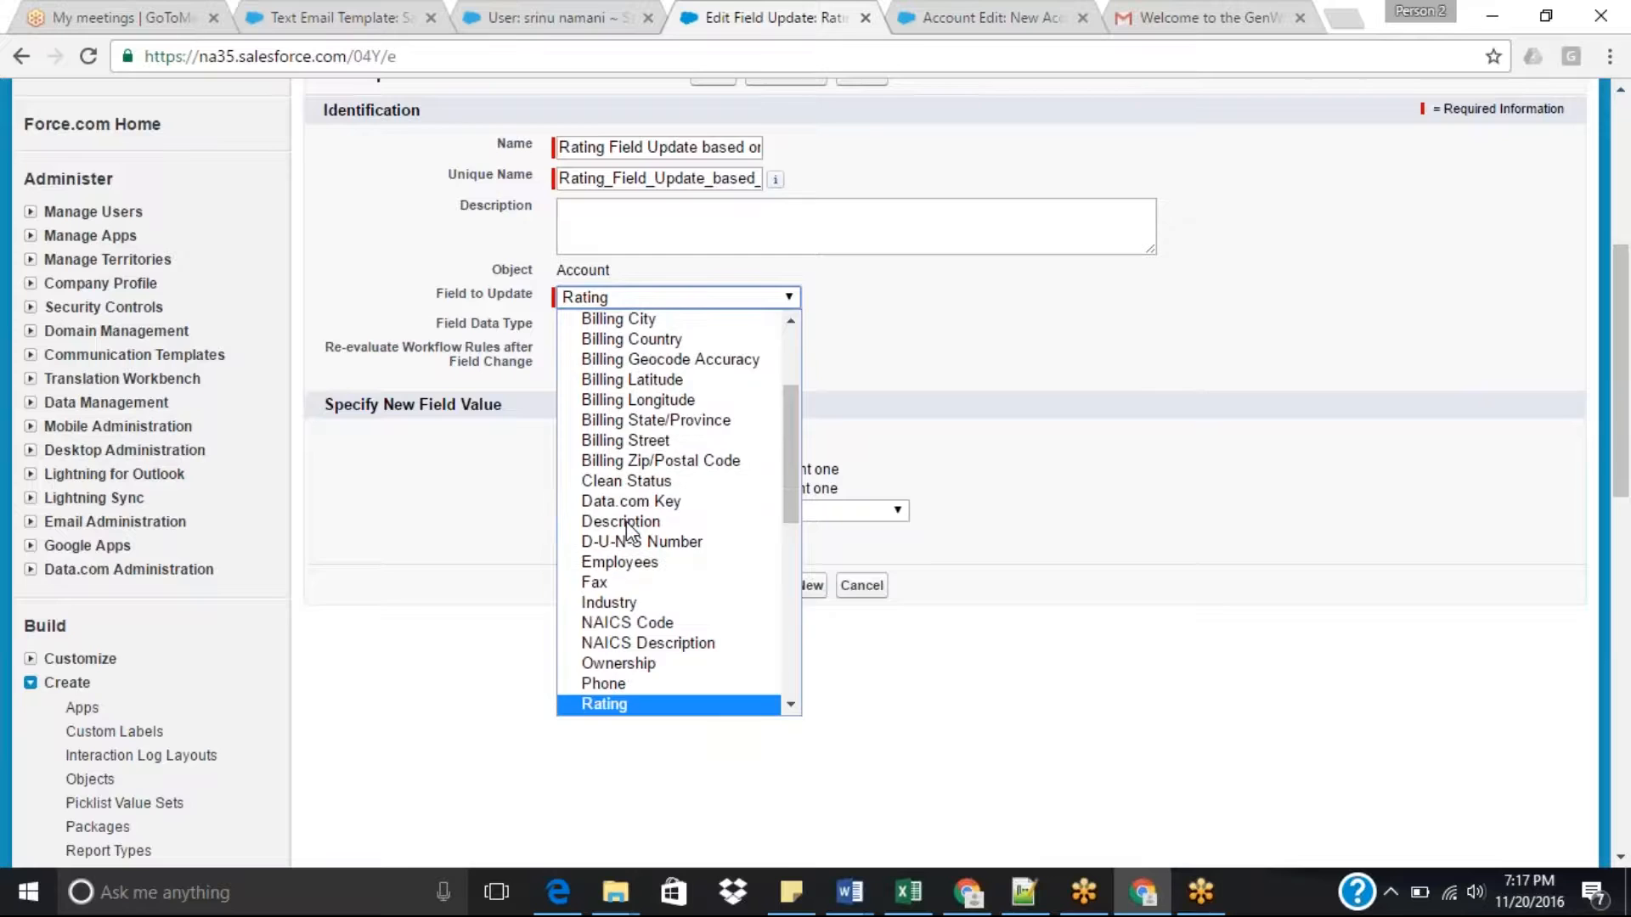
{"action": "key", "text": "Return"}
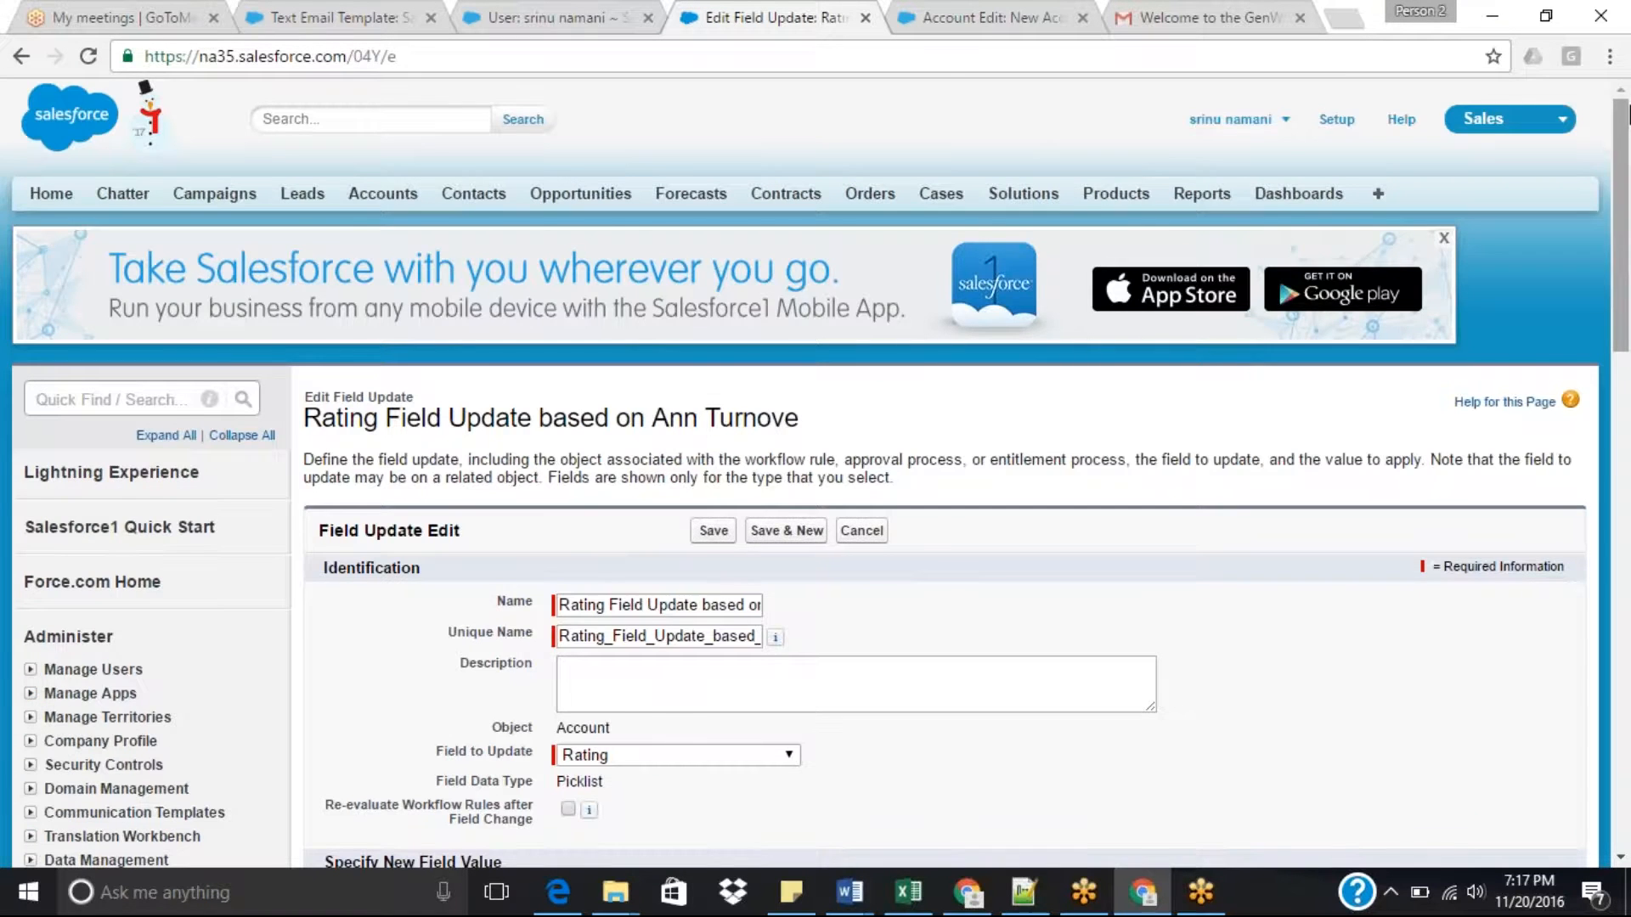
Set the new Rating value to the specific value Hot and save the field update.
{"action": "scroll", "coordinate": [1628, 238], "scroll_direction": "down", "scroll_amount": 5}
{"action": "left_click", "coordinate": [797, 586]}
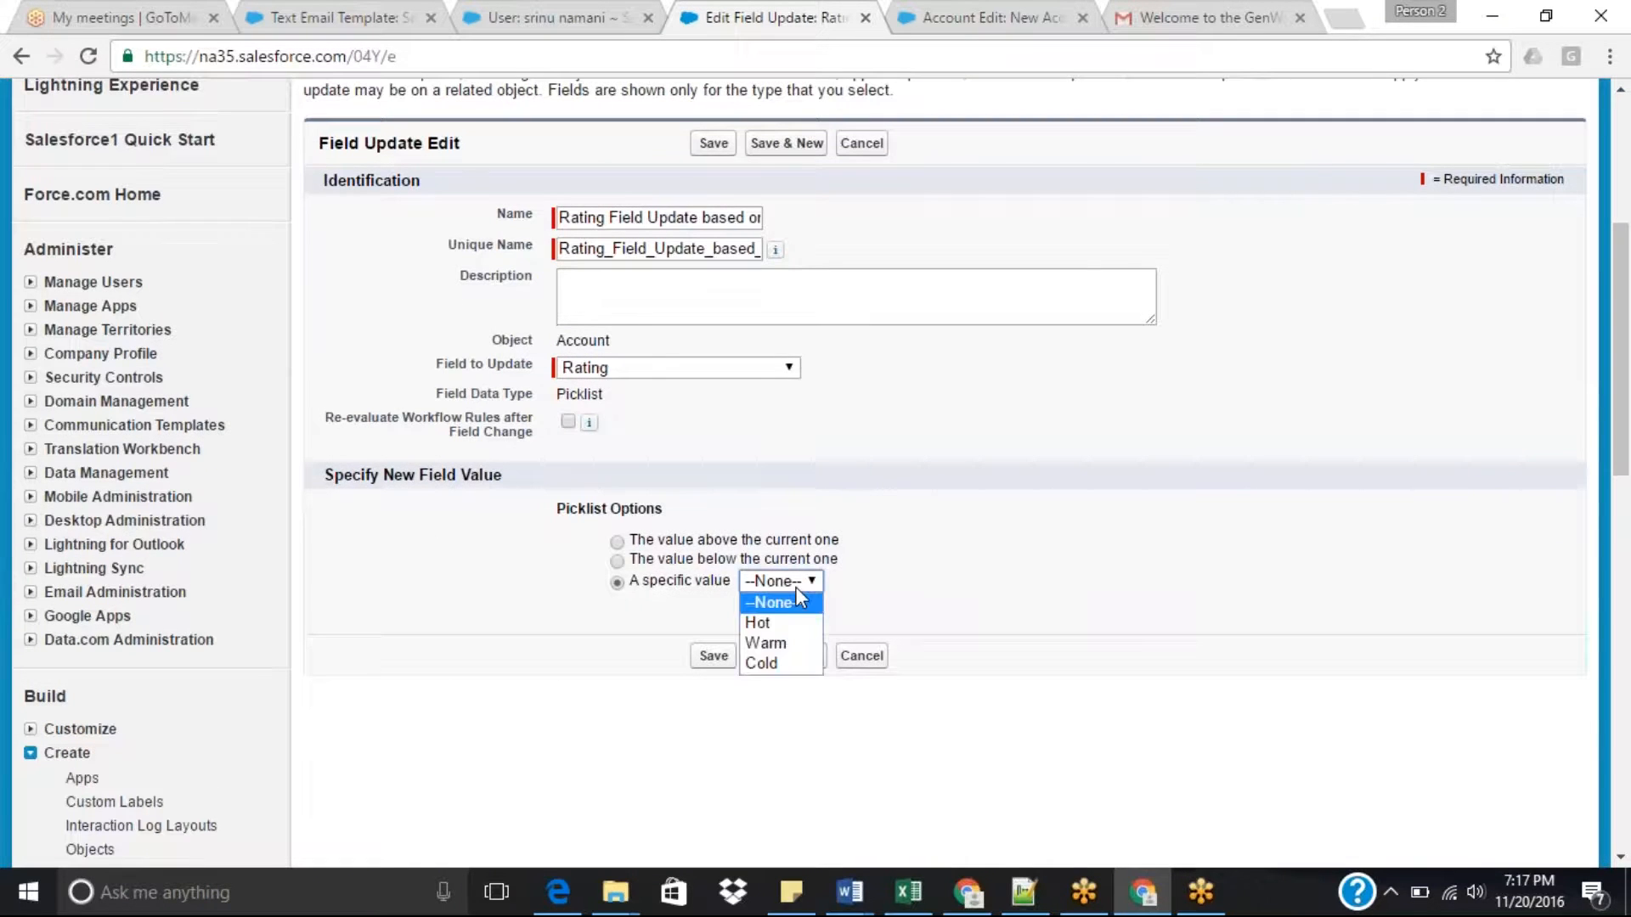
{"action": "left_click", "coordinate": [768, 620]}
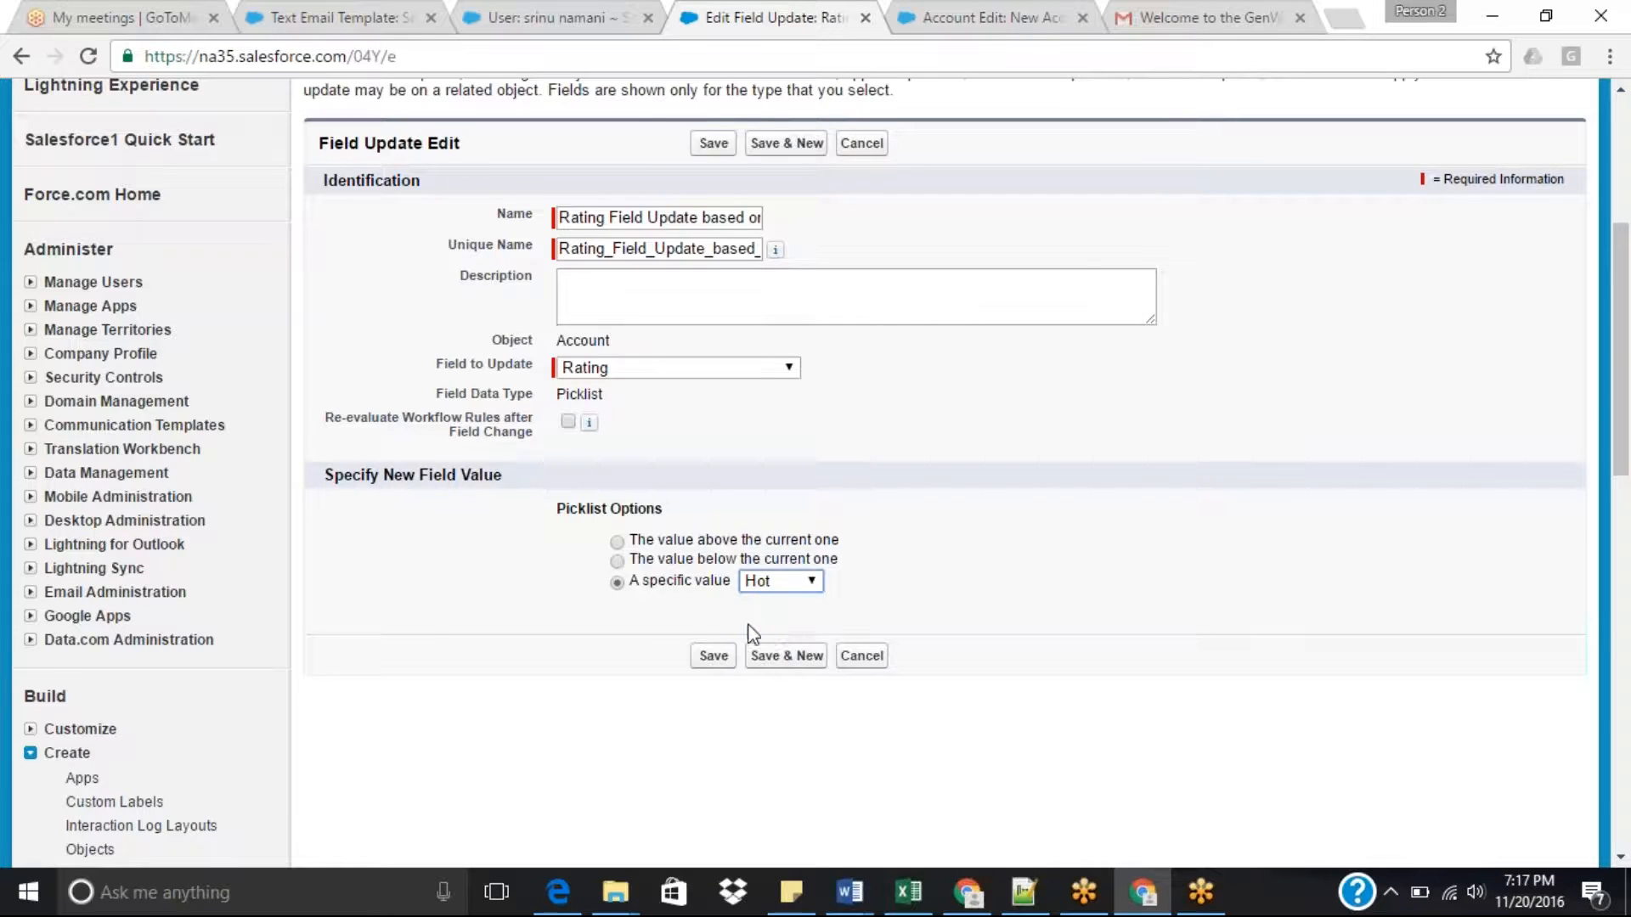
{"action": "left_click", "coordinate": [713, 657]}
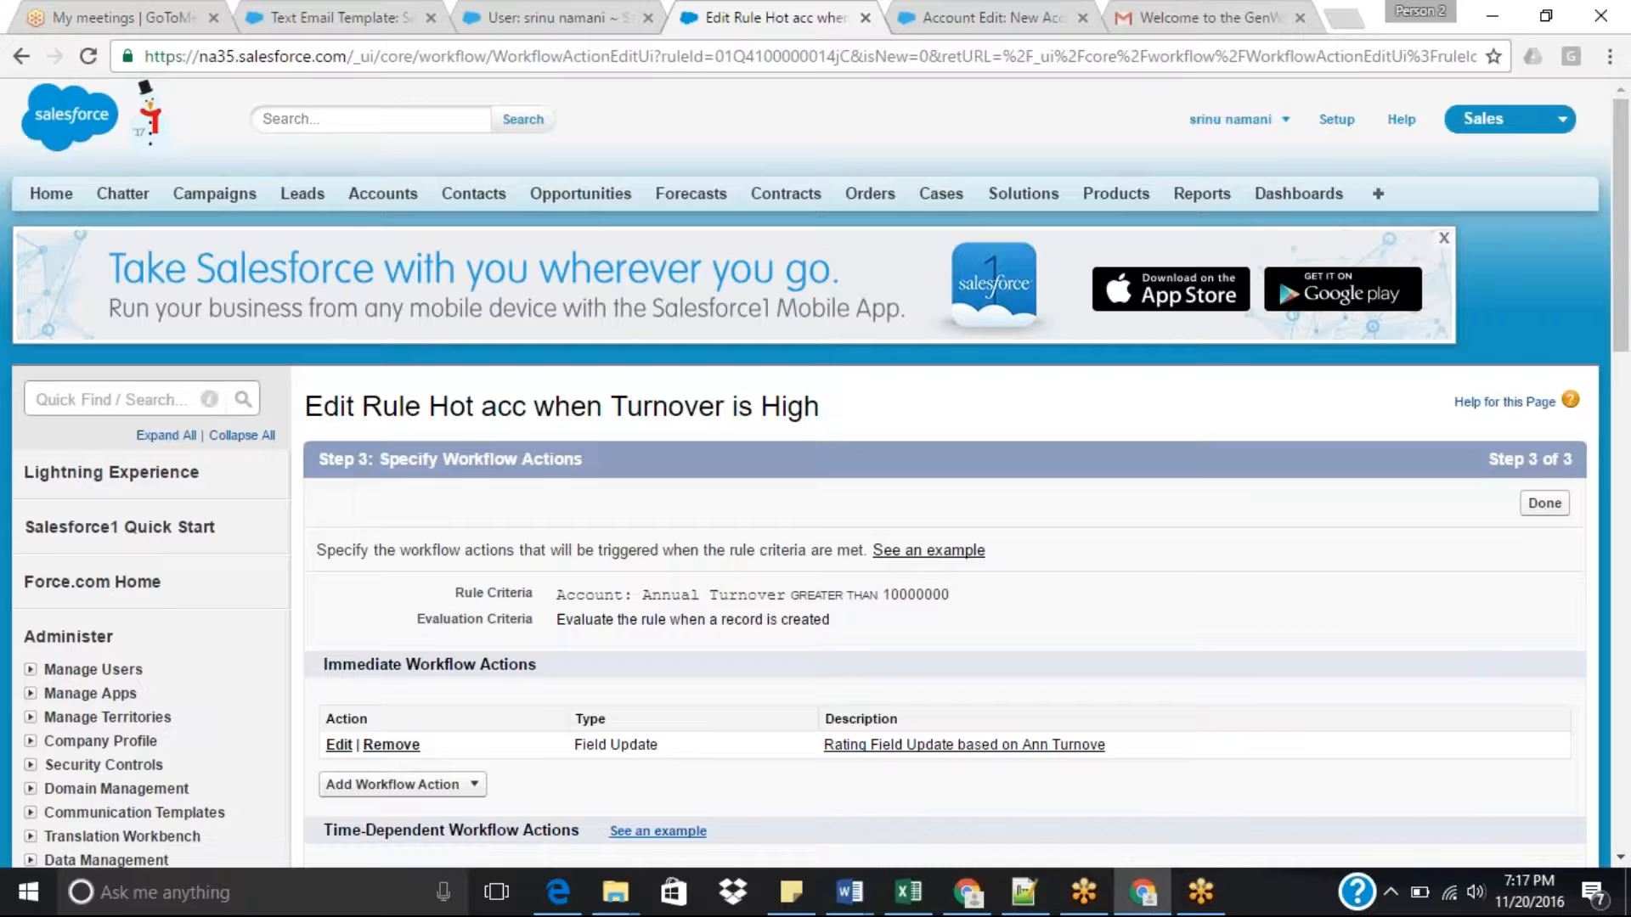
Finish the rule's workflow actions, then activate the rule "Hot acc when Turnover is High" and review its details.
{"action": "left_click_drag", "start_coordinate": [1628, 303], "coordinate": [1629, 389]}
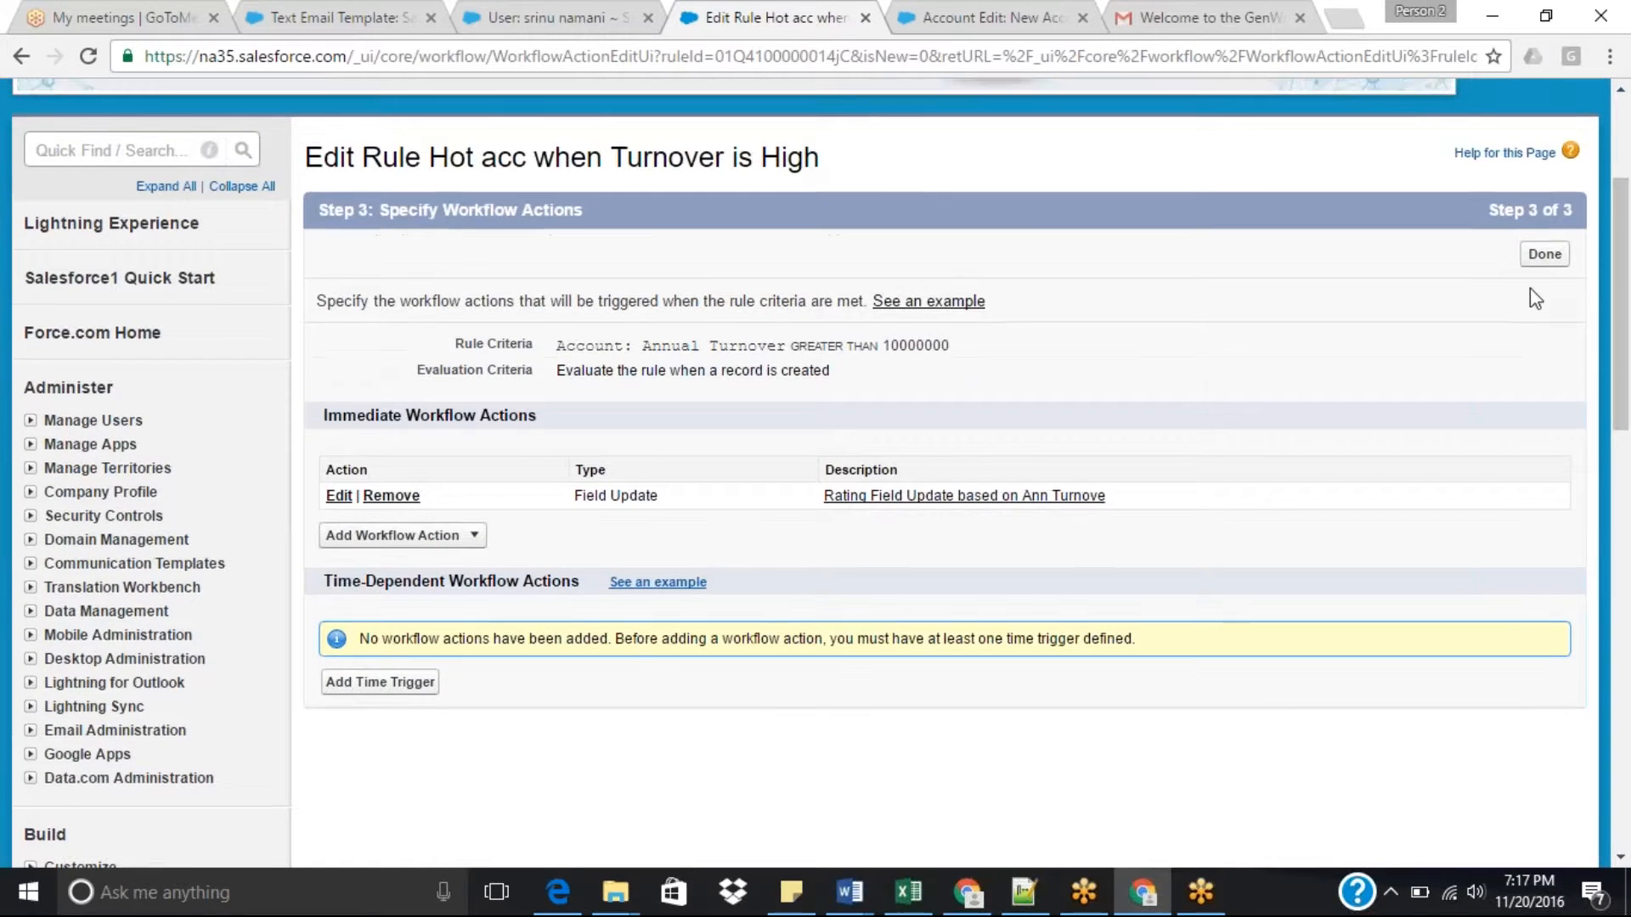
{"action": "left_click", "coordinate": [1542, 259]}
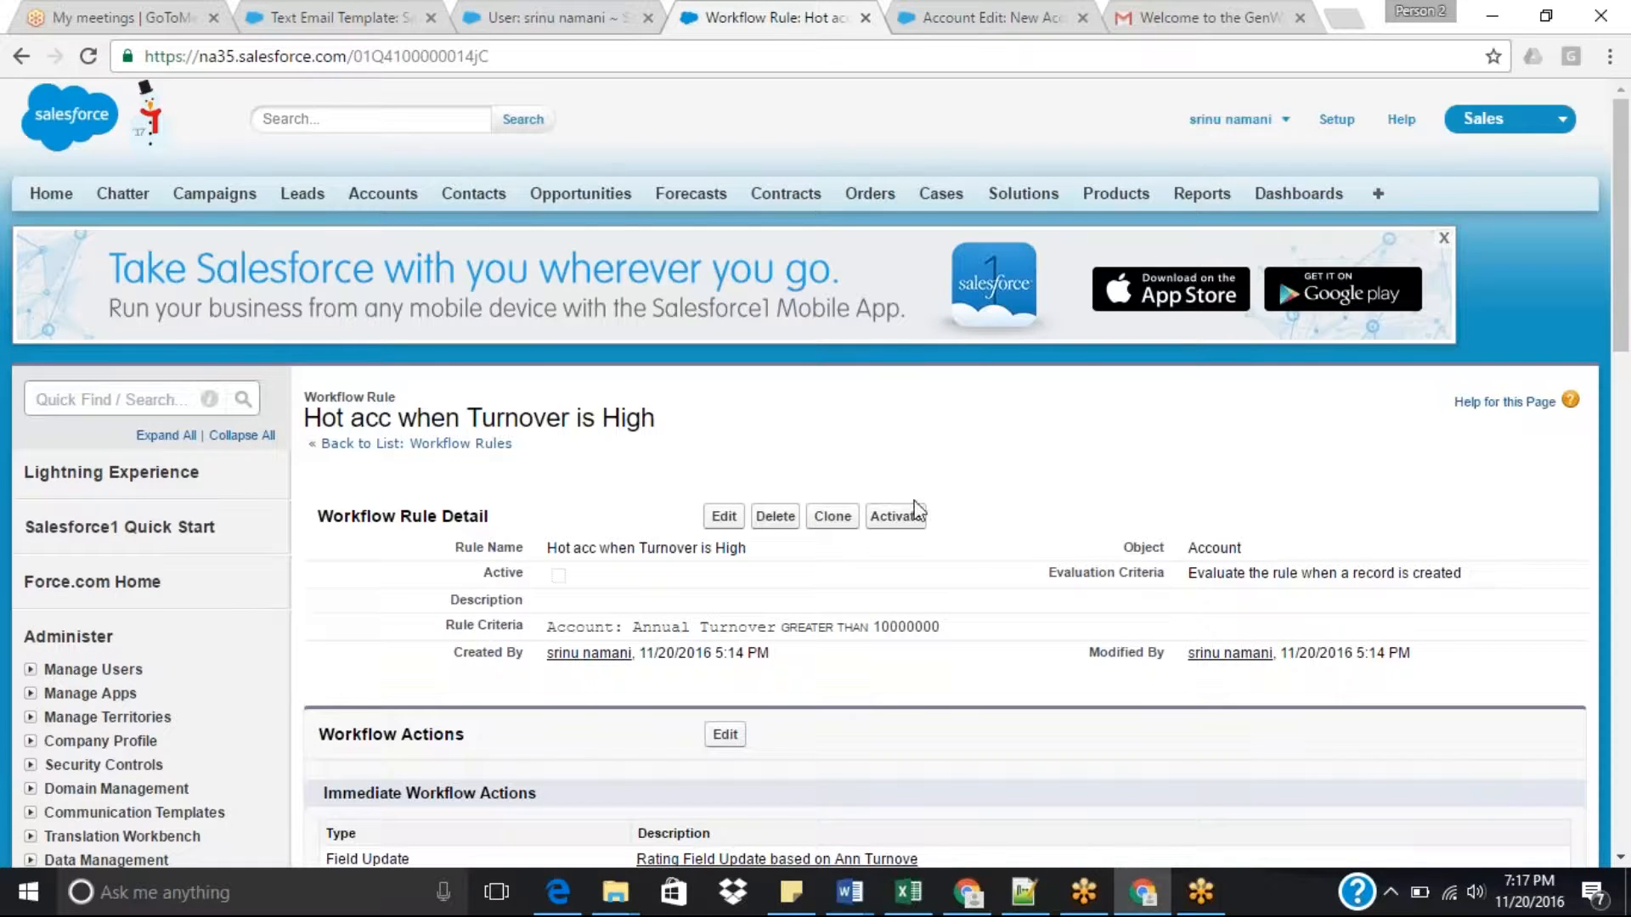
{"action": "left_click", "coordinate": [901, 518]}
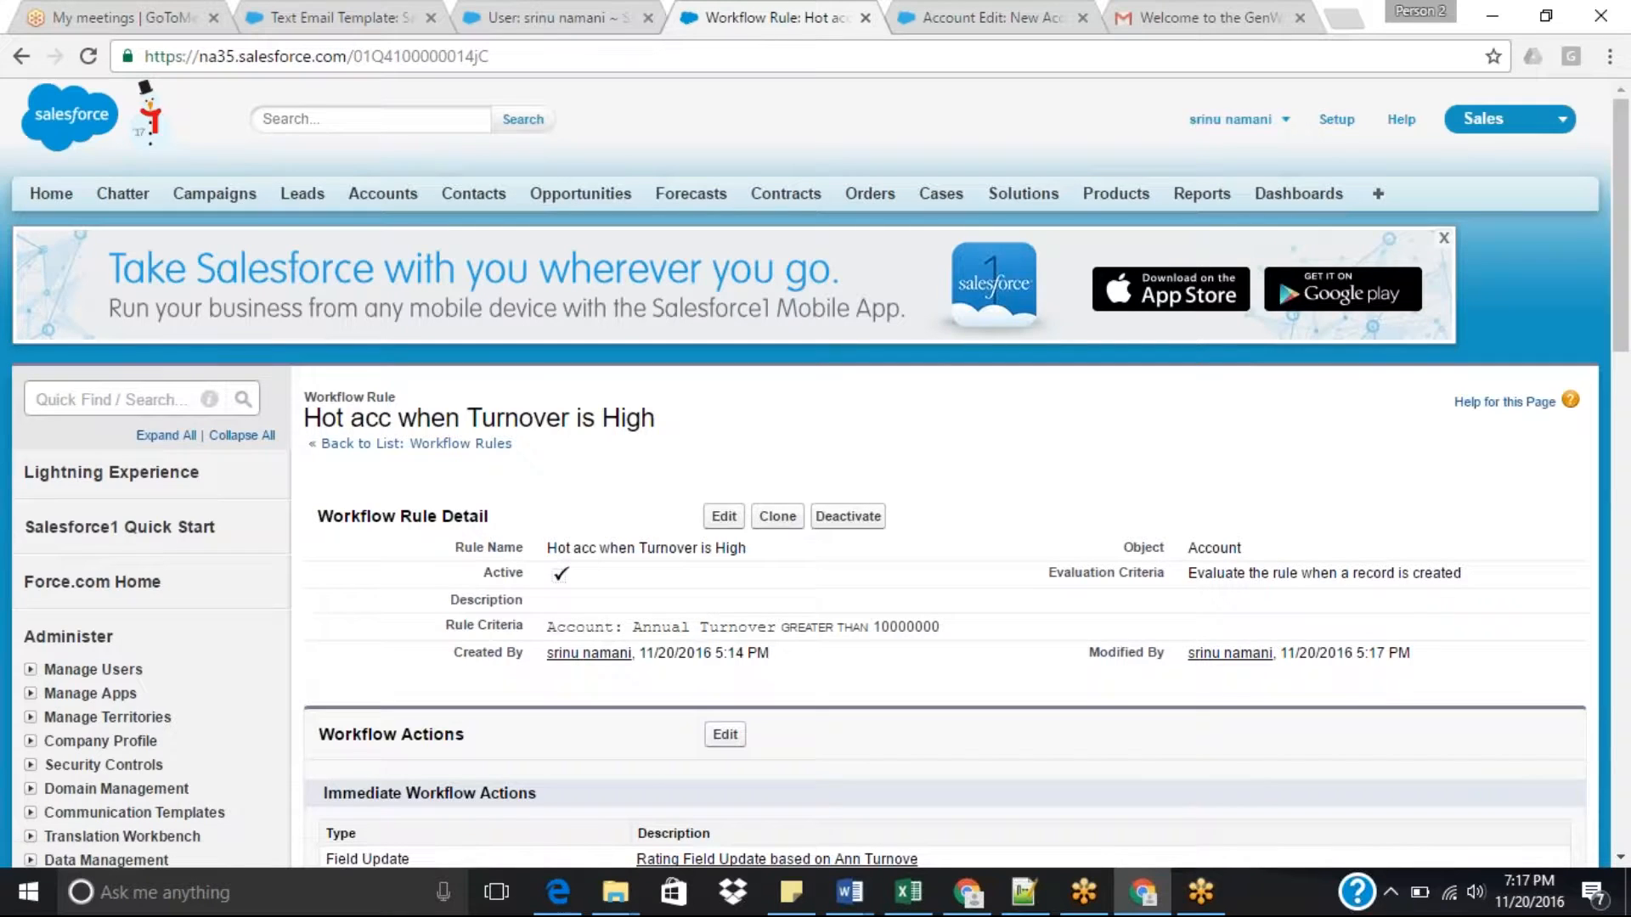
{"action": "scroll", "coordinate": [1628, 293], "scroll_direction": "down", "scroll_amount": 2}
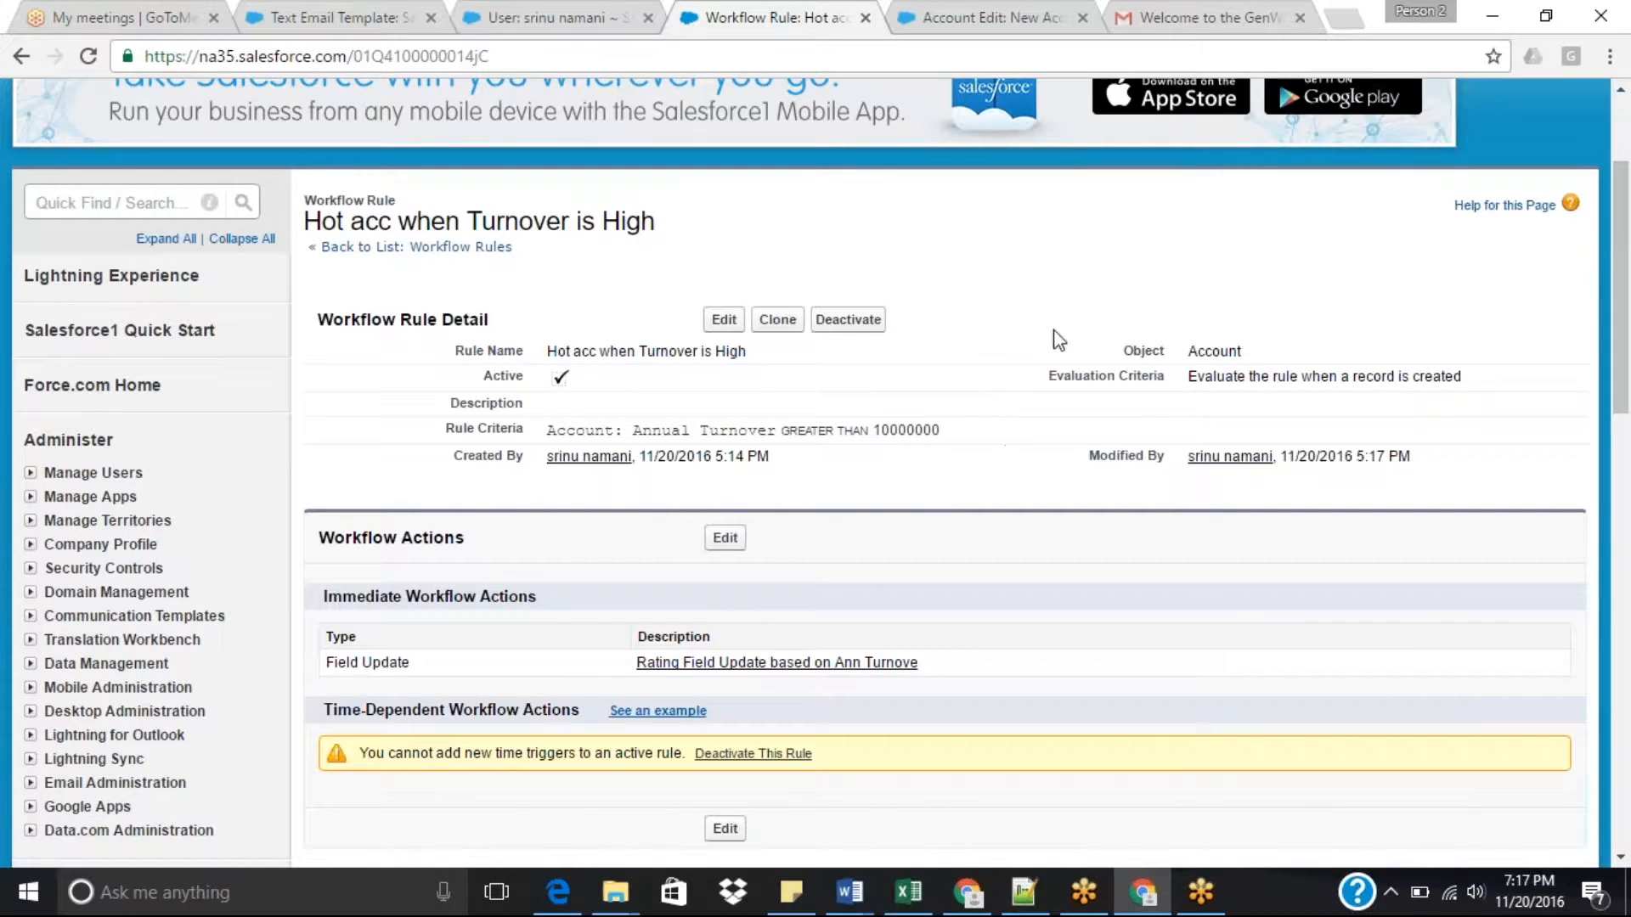
{"action": "scroll", "coordinate": [1628, 340], "scroll_direction": "up", "scroll_amount": 2}
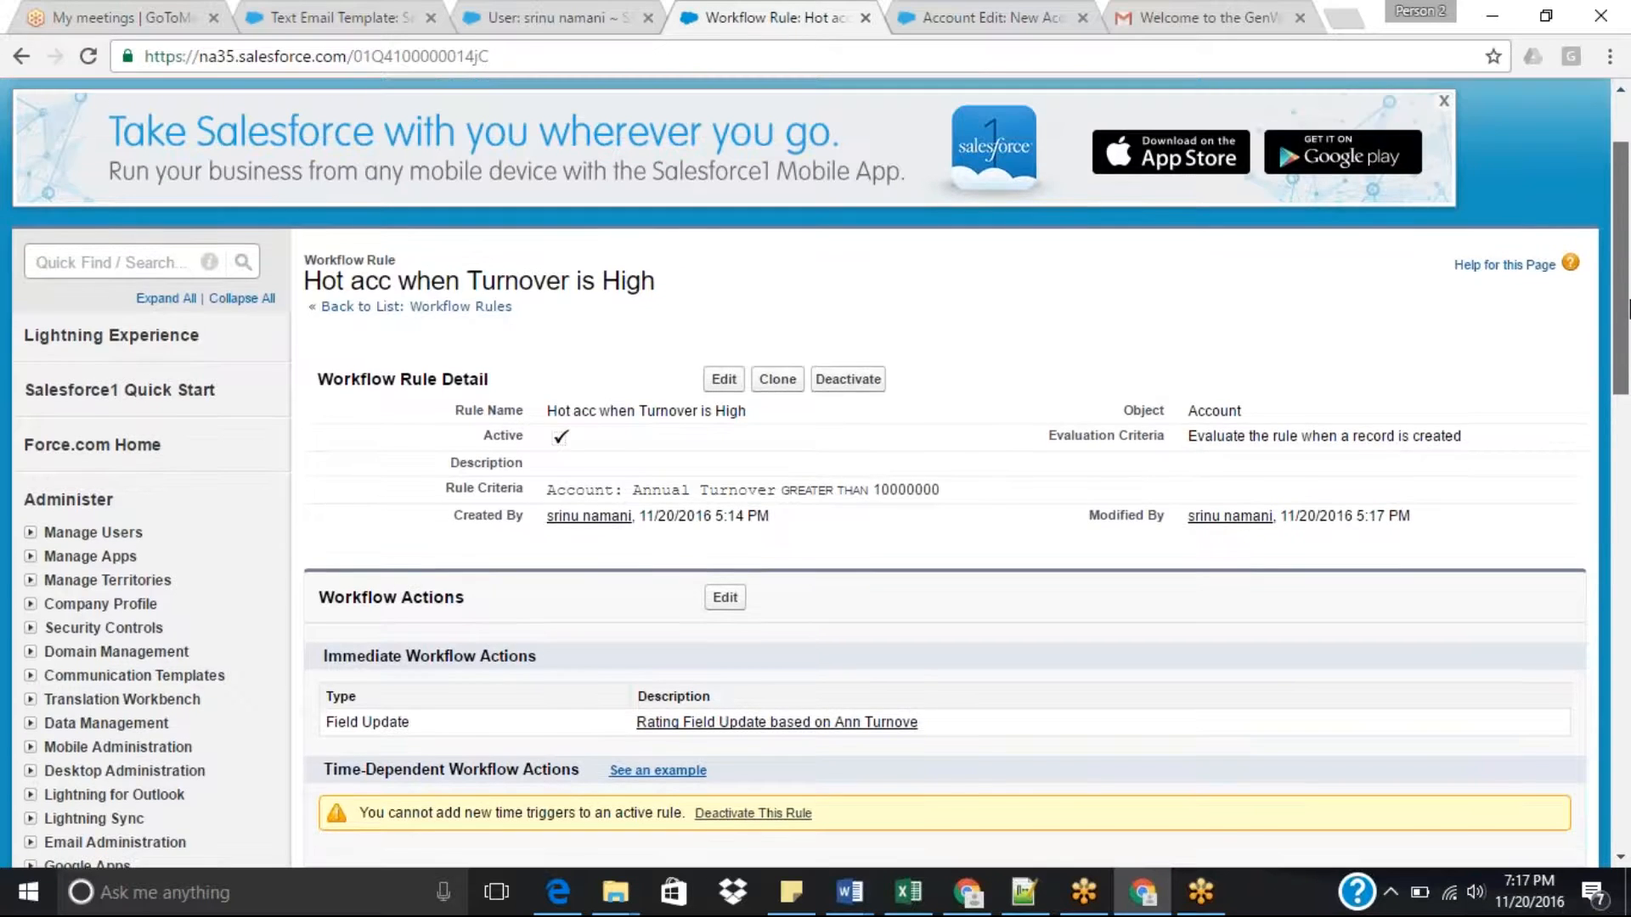
Return to the open new account form and enter "Test workflow filed Update" as the account name.
{"action": "left_click", "coordinate": [1045, 11]}
{"action": "left_click", "coordinate": [600, 591]}
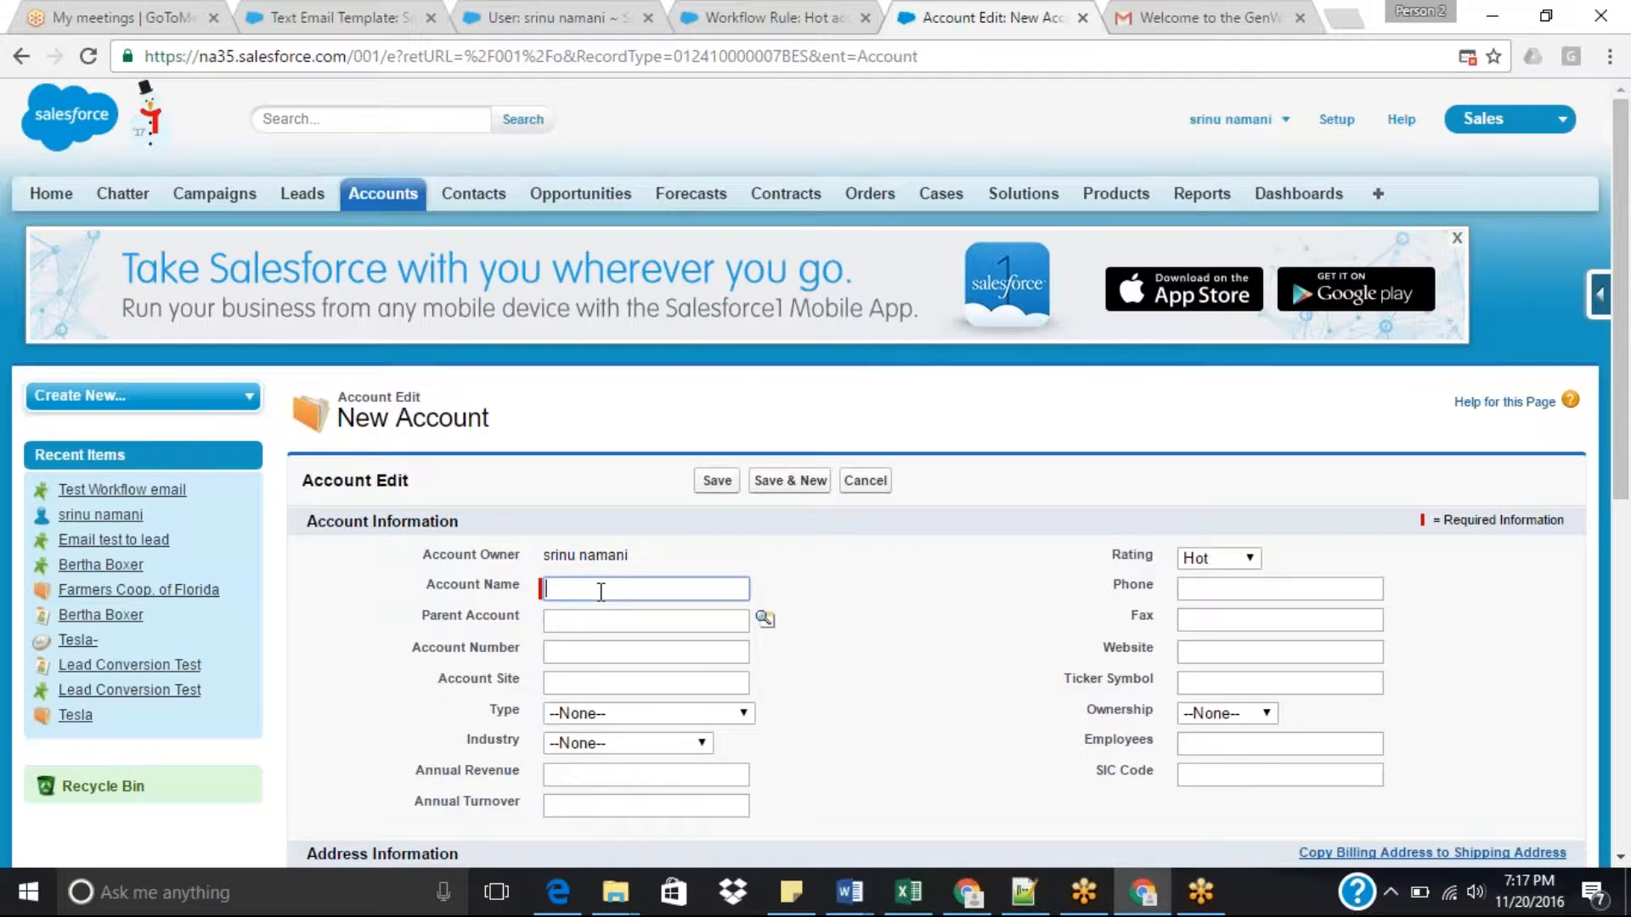
{"action": "type", "text": "Test "}
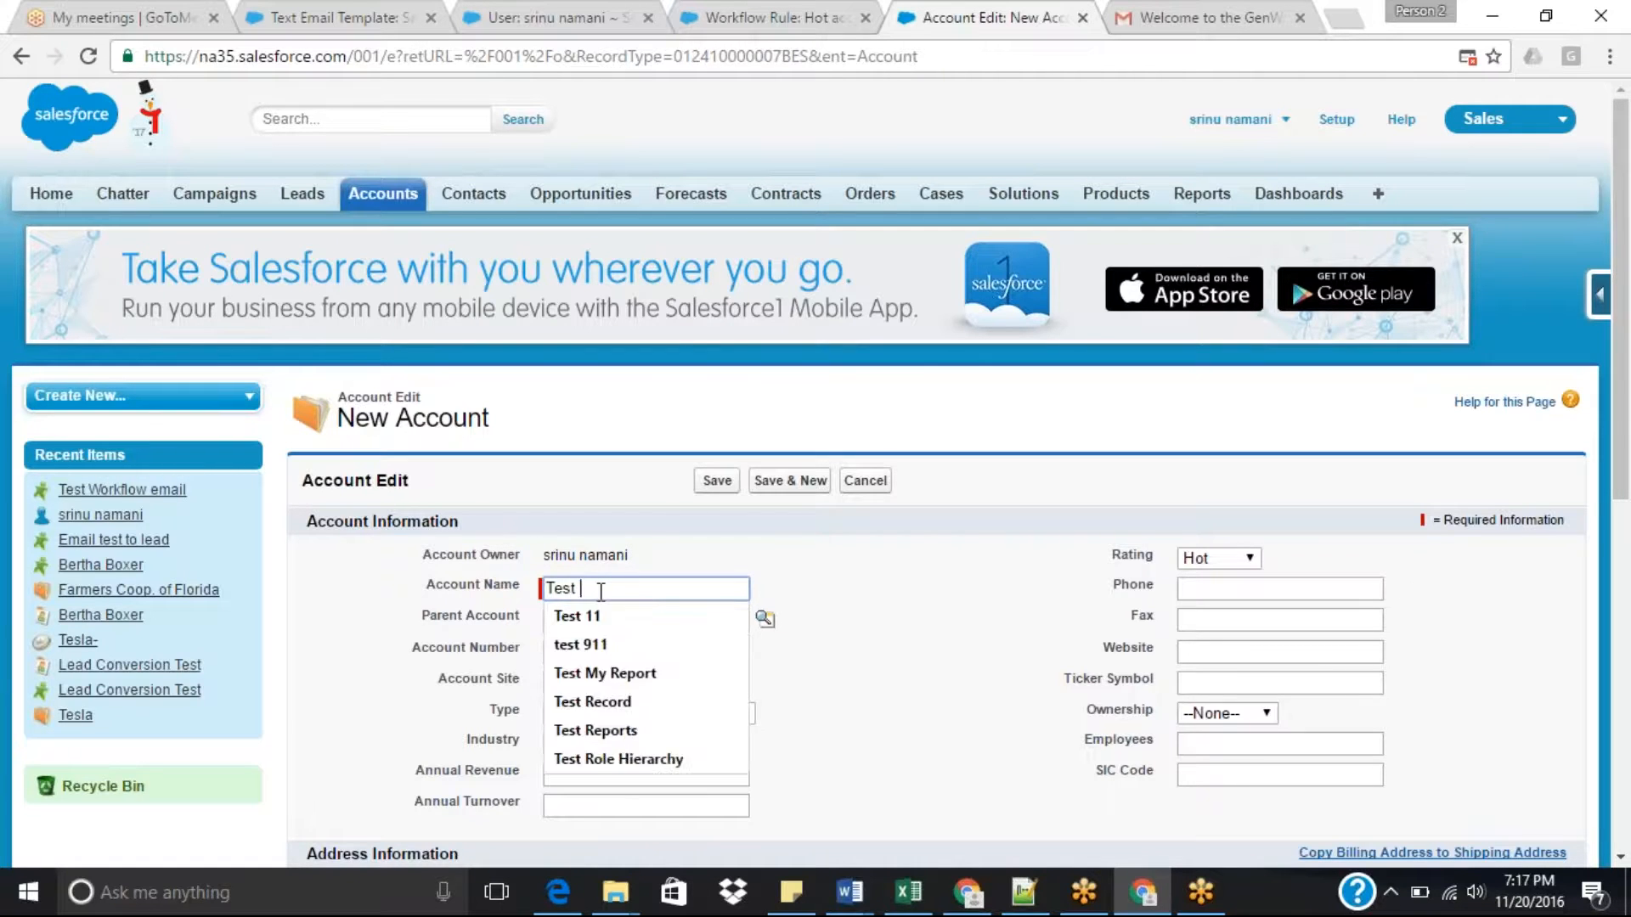
{"action": "type", "text": "workflow "}
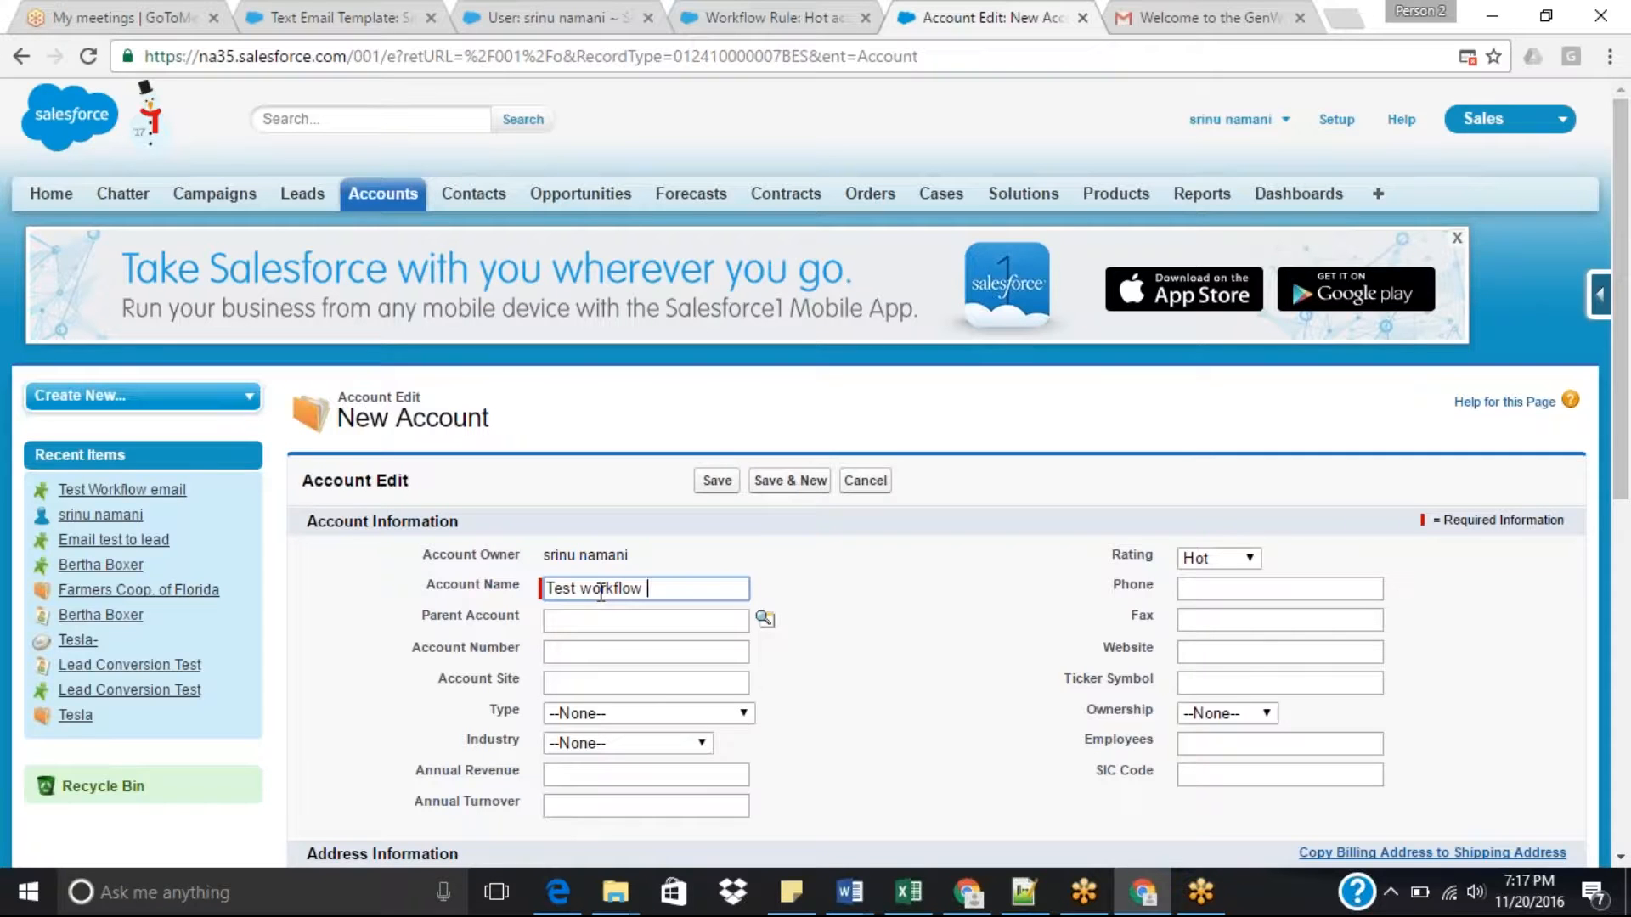
{"action": "type", "text": "filed Update"}
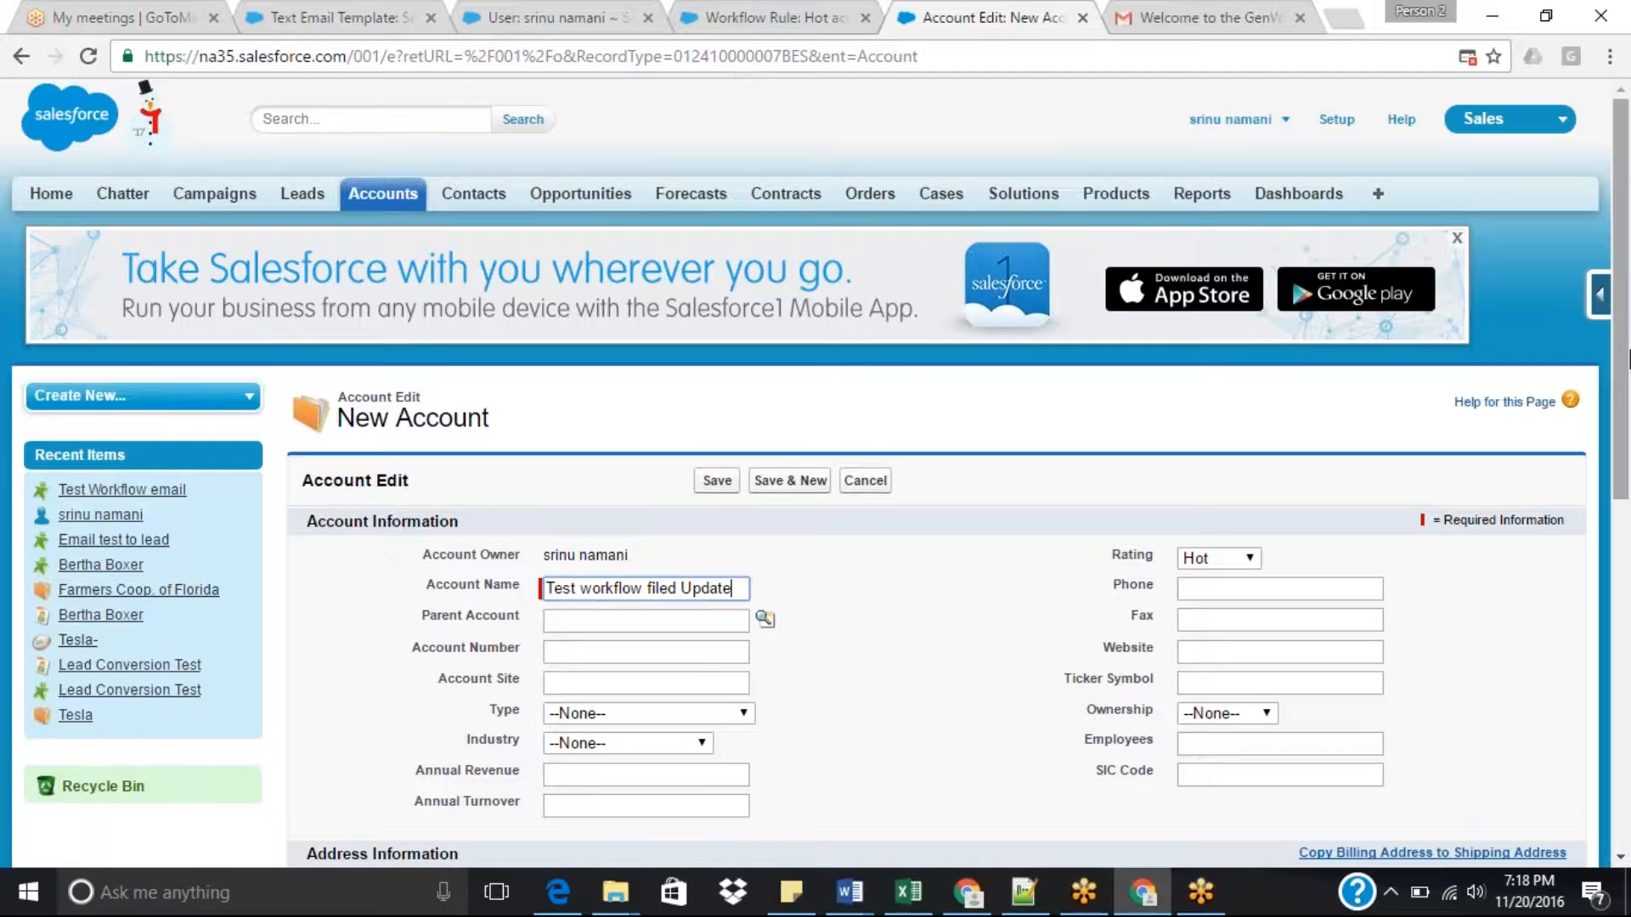
{"action": "scroll", "coordinate": [1628, 480], "scroll_direction": "down", "scroll_amount": 3}
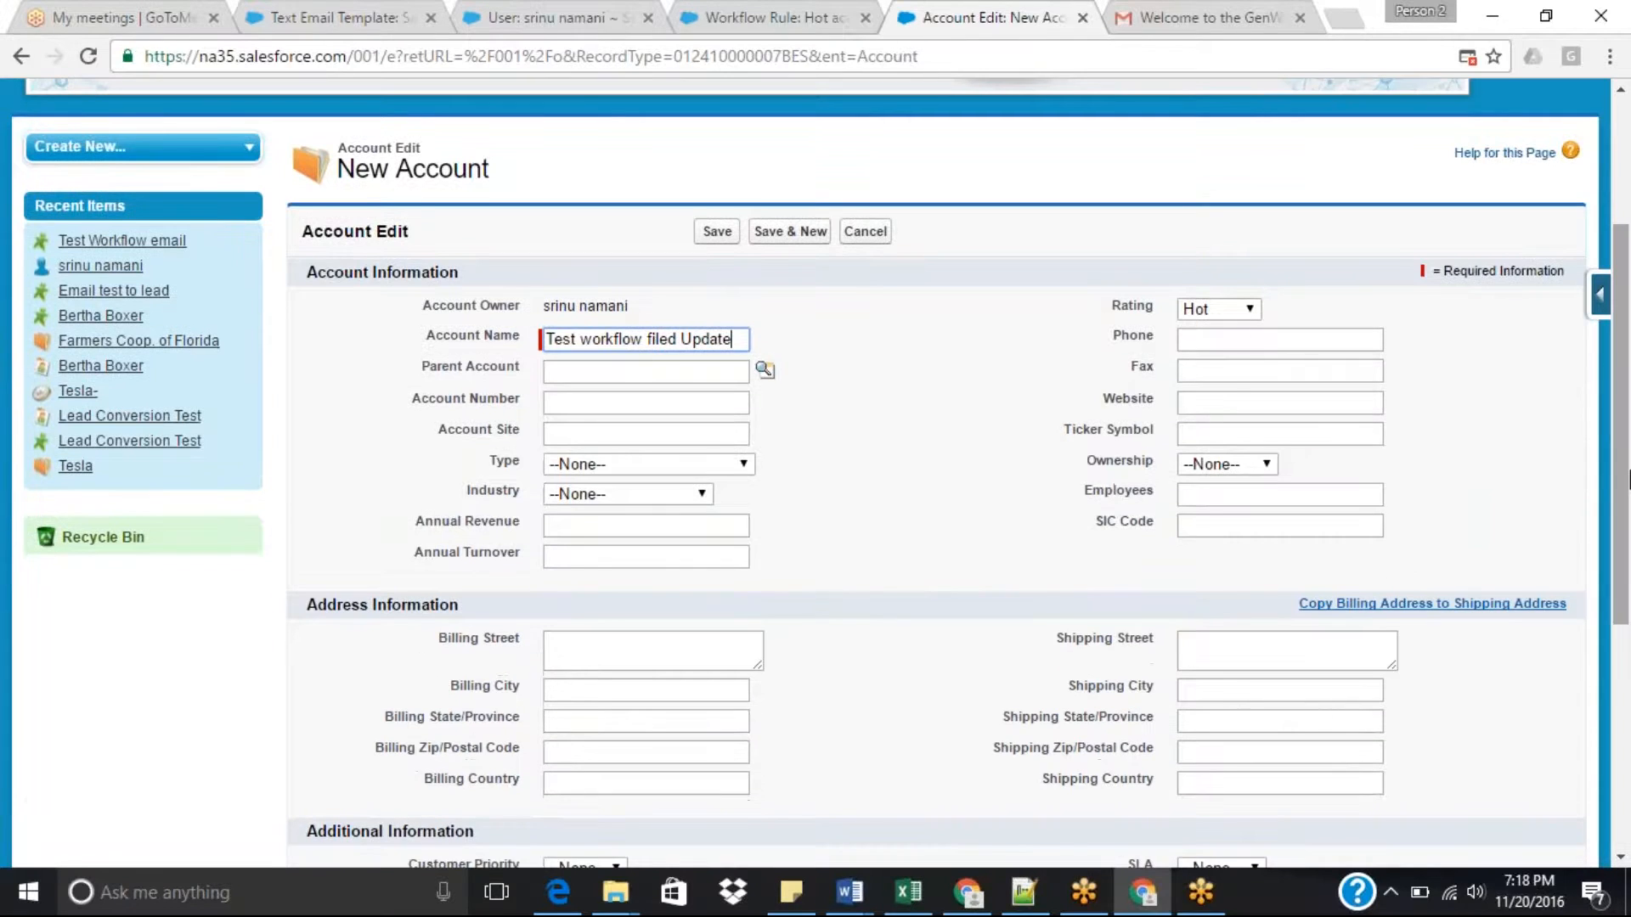
{"action": "left_click", "coordinate": [574, 556]}
{"action": "type", "text": "9999999999999999999999"}
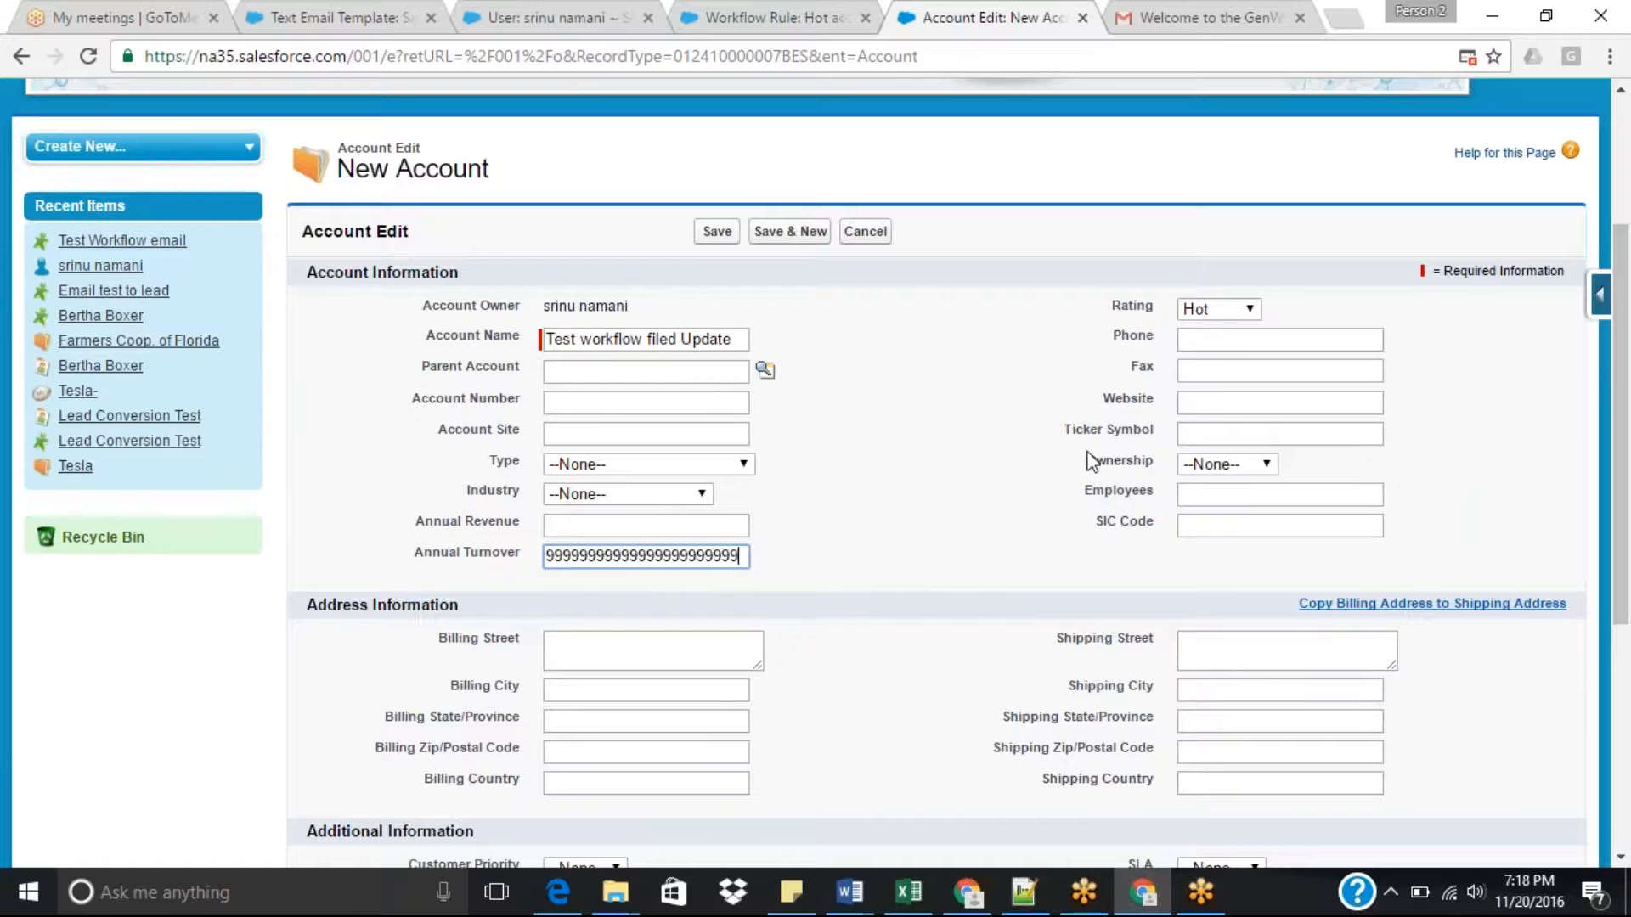
{"action": "key", "text": "BackSpace"}
{"action": "key", "text": "BackSpace"}
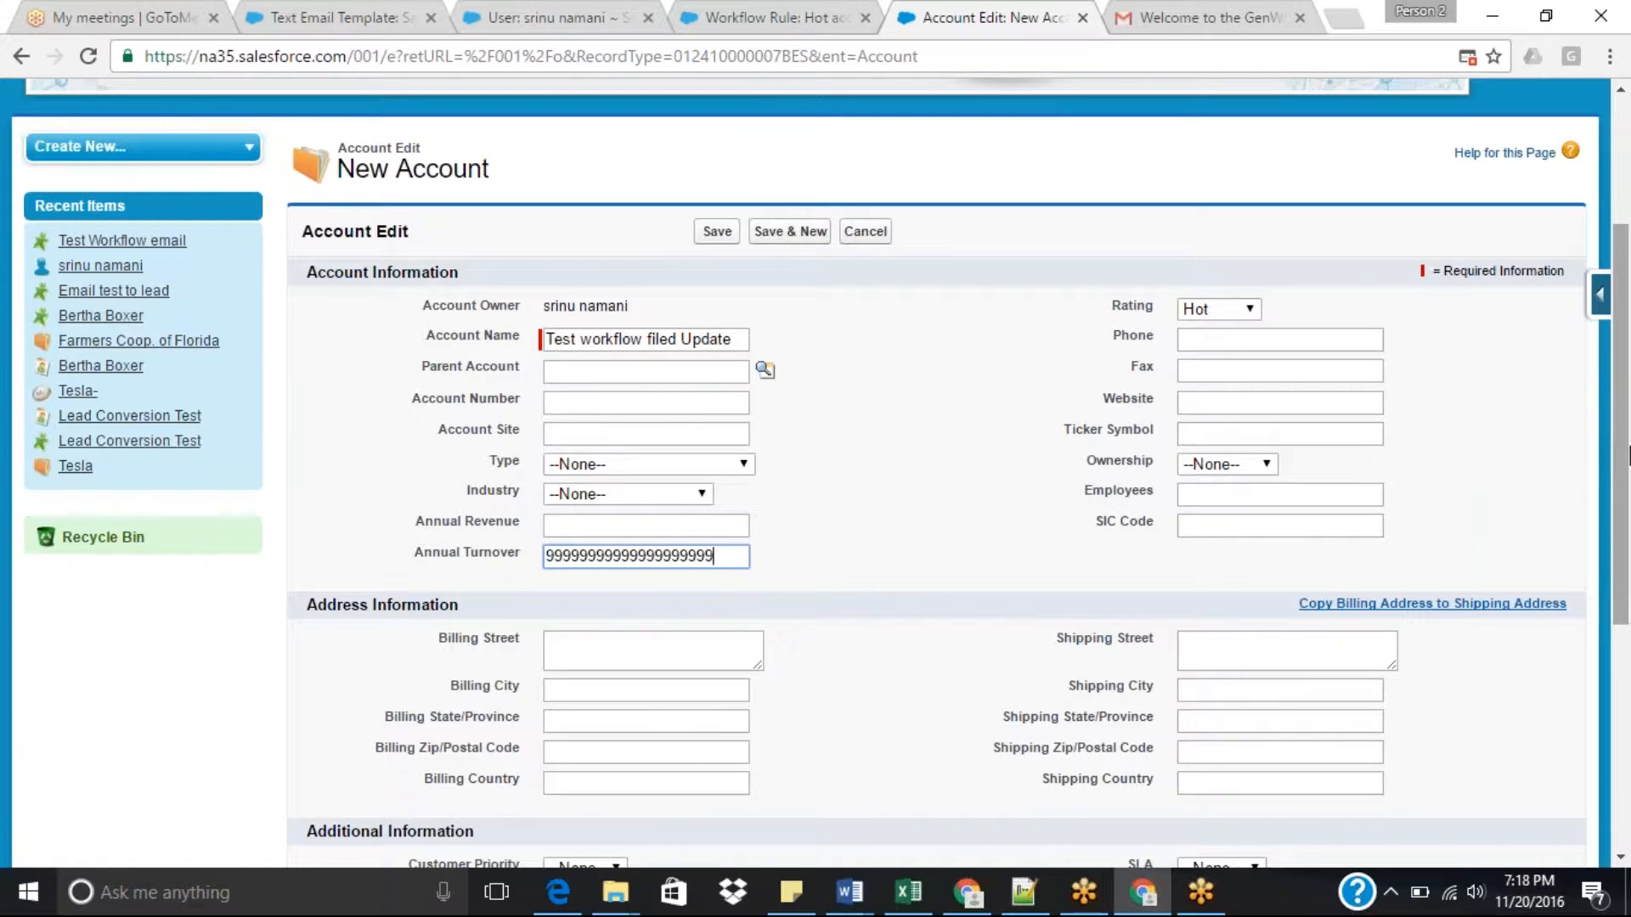
Set the Rating to --None-- and the SLA Expiration Date to 11/20/2016, and submit the new account.
{"action": "scroll", "coordinate": [1628, 459], "scroll_direction": "down", "scroll_amount": 1}
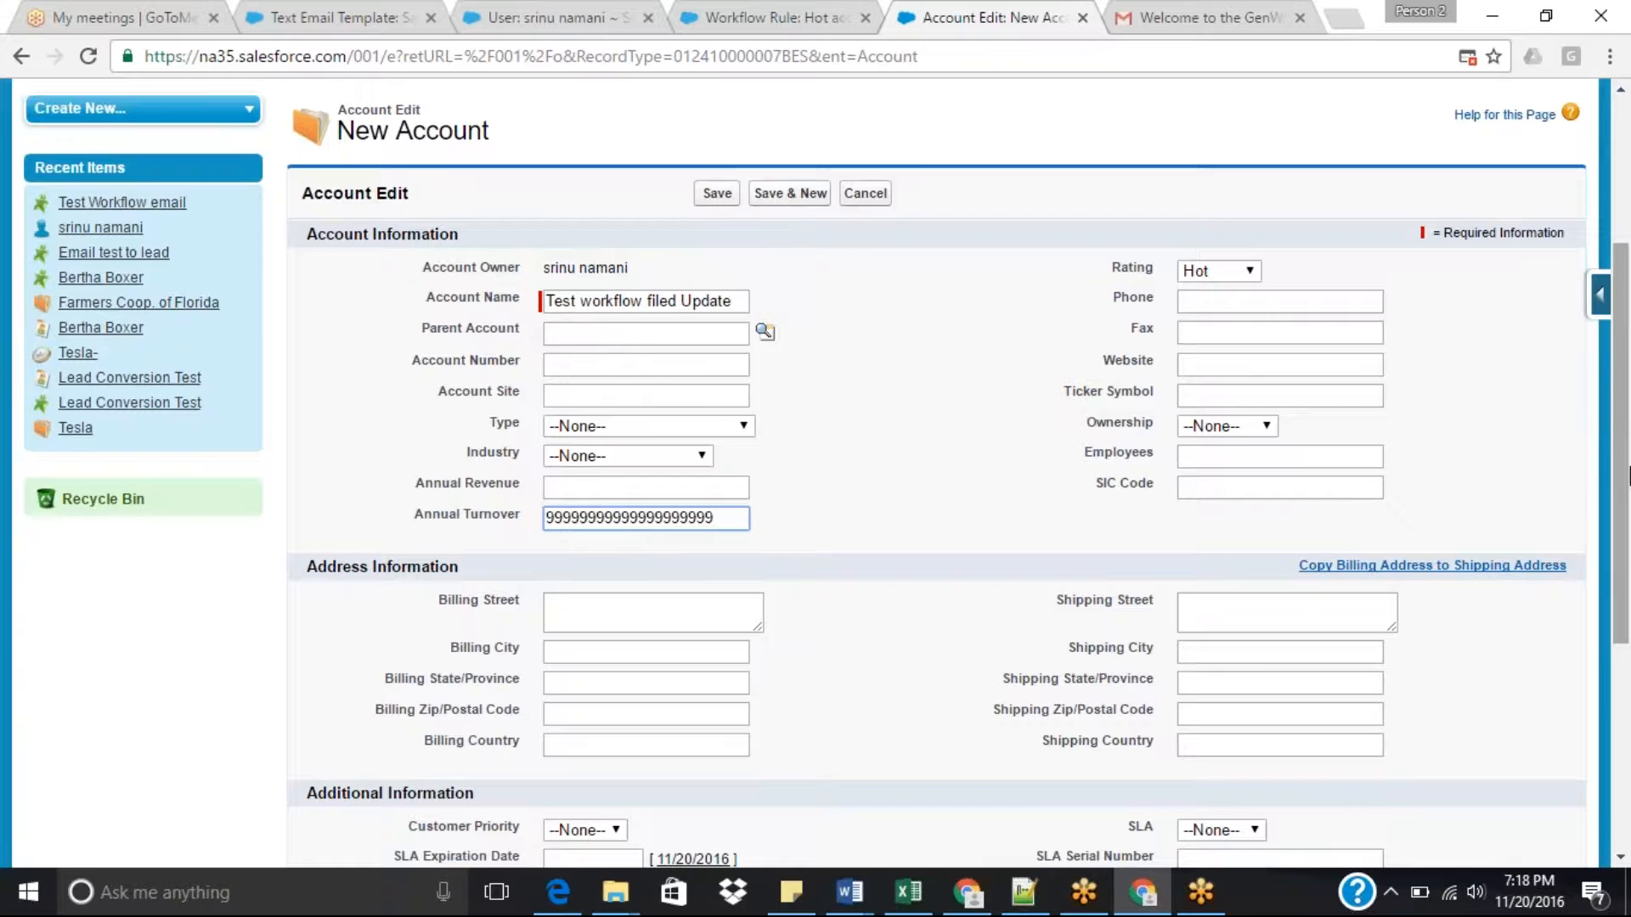
{"action": "left_click_drag", "start_coordinate": [1628, 476], "coordinate": [1629, 501]}
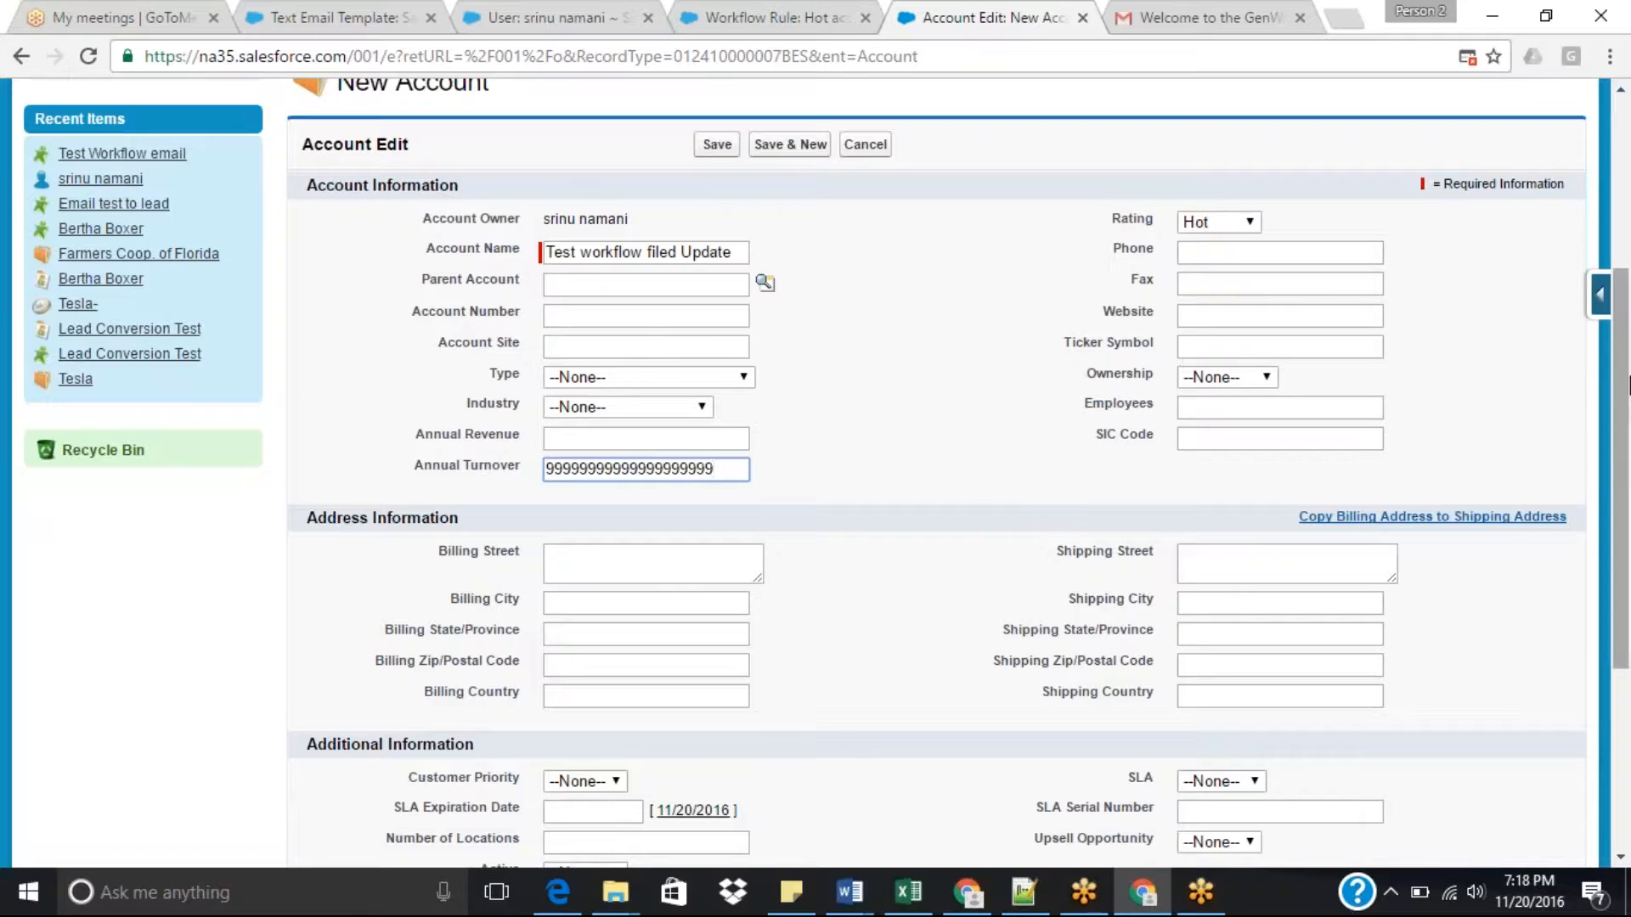
{"action": "left_click", "coordinate": [1251, 222]}
{"action": "left_click", "coordinate": [1191, 245]}
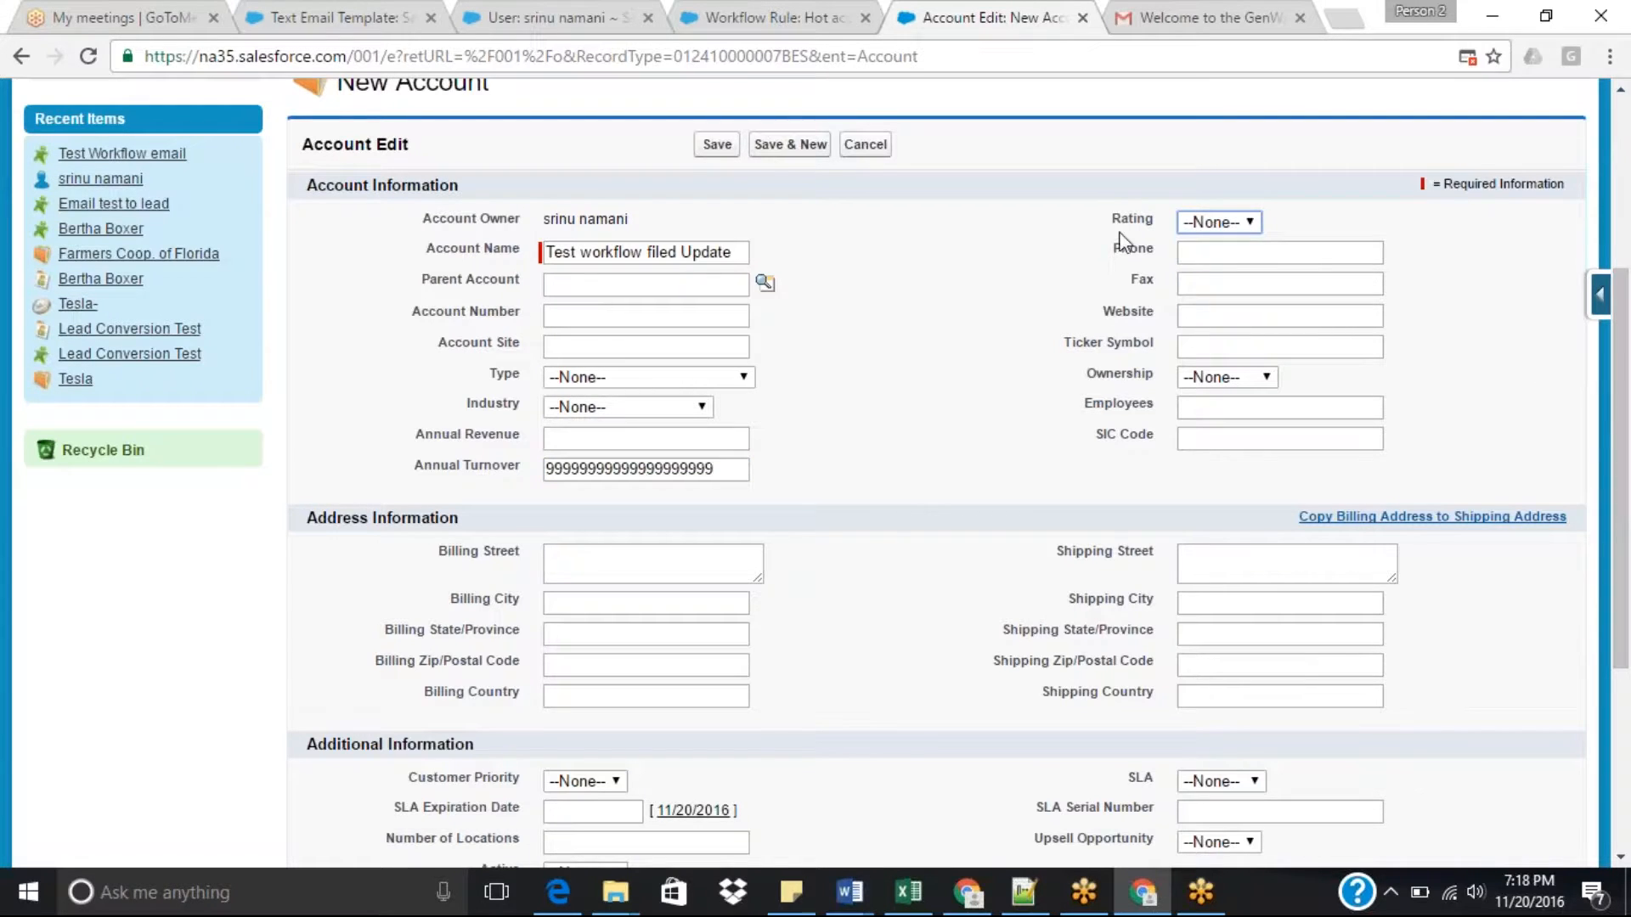
{"action": "left_click_drag", "start_coordinate": [1627, 415], "coordinate": [1627, 548]}
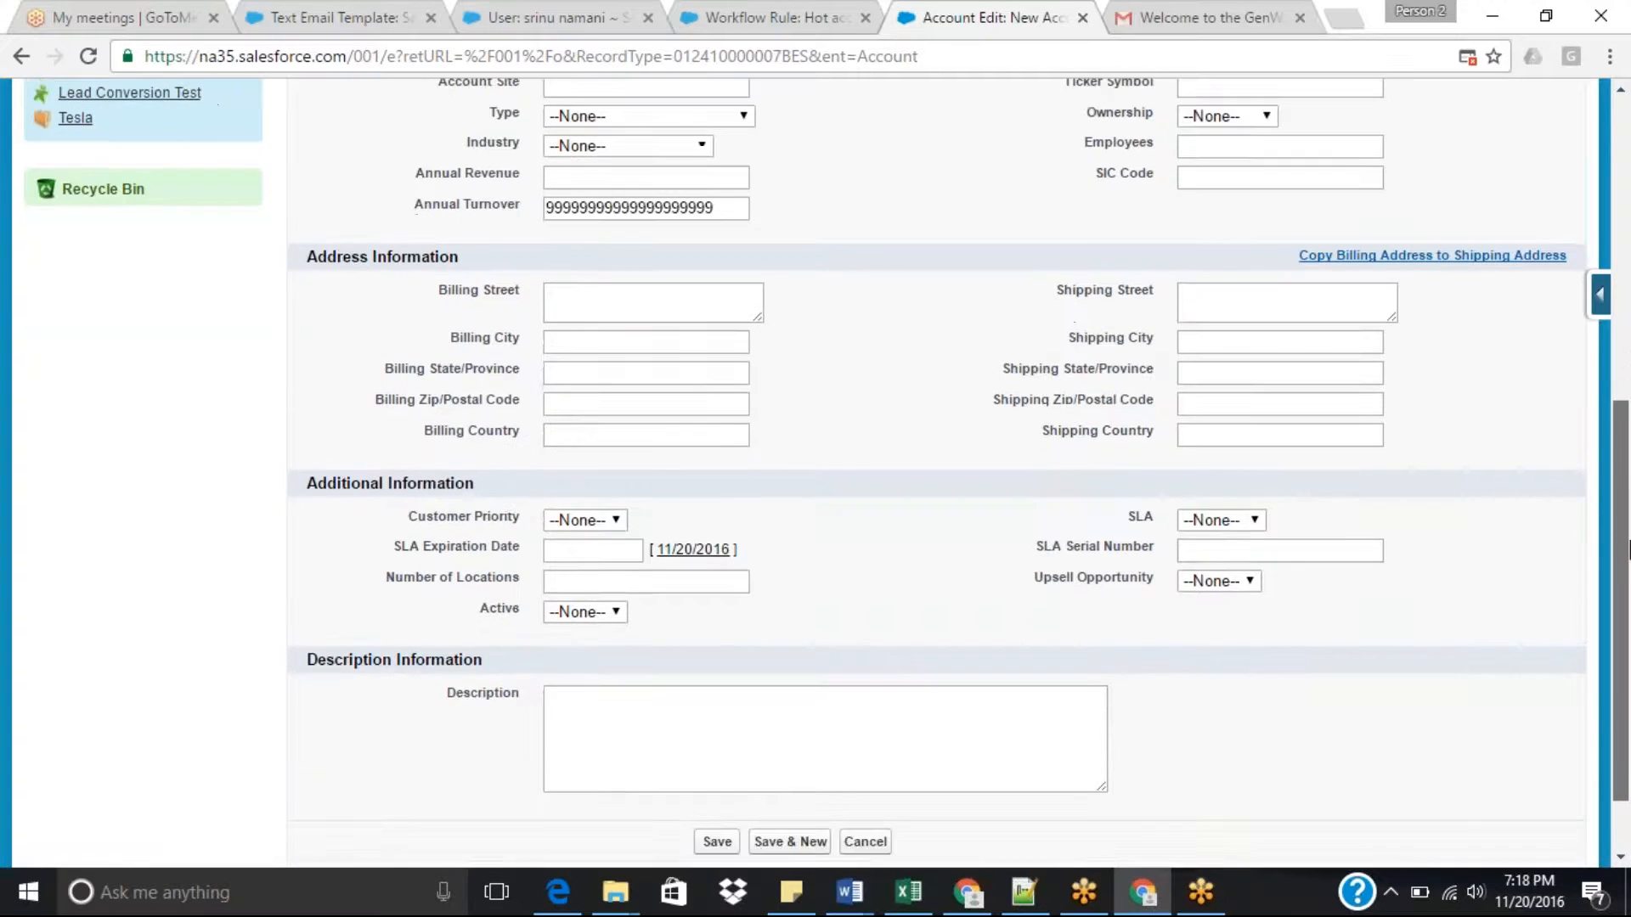
{"action": "left_click", "coordinate": [716, 554]}
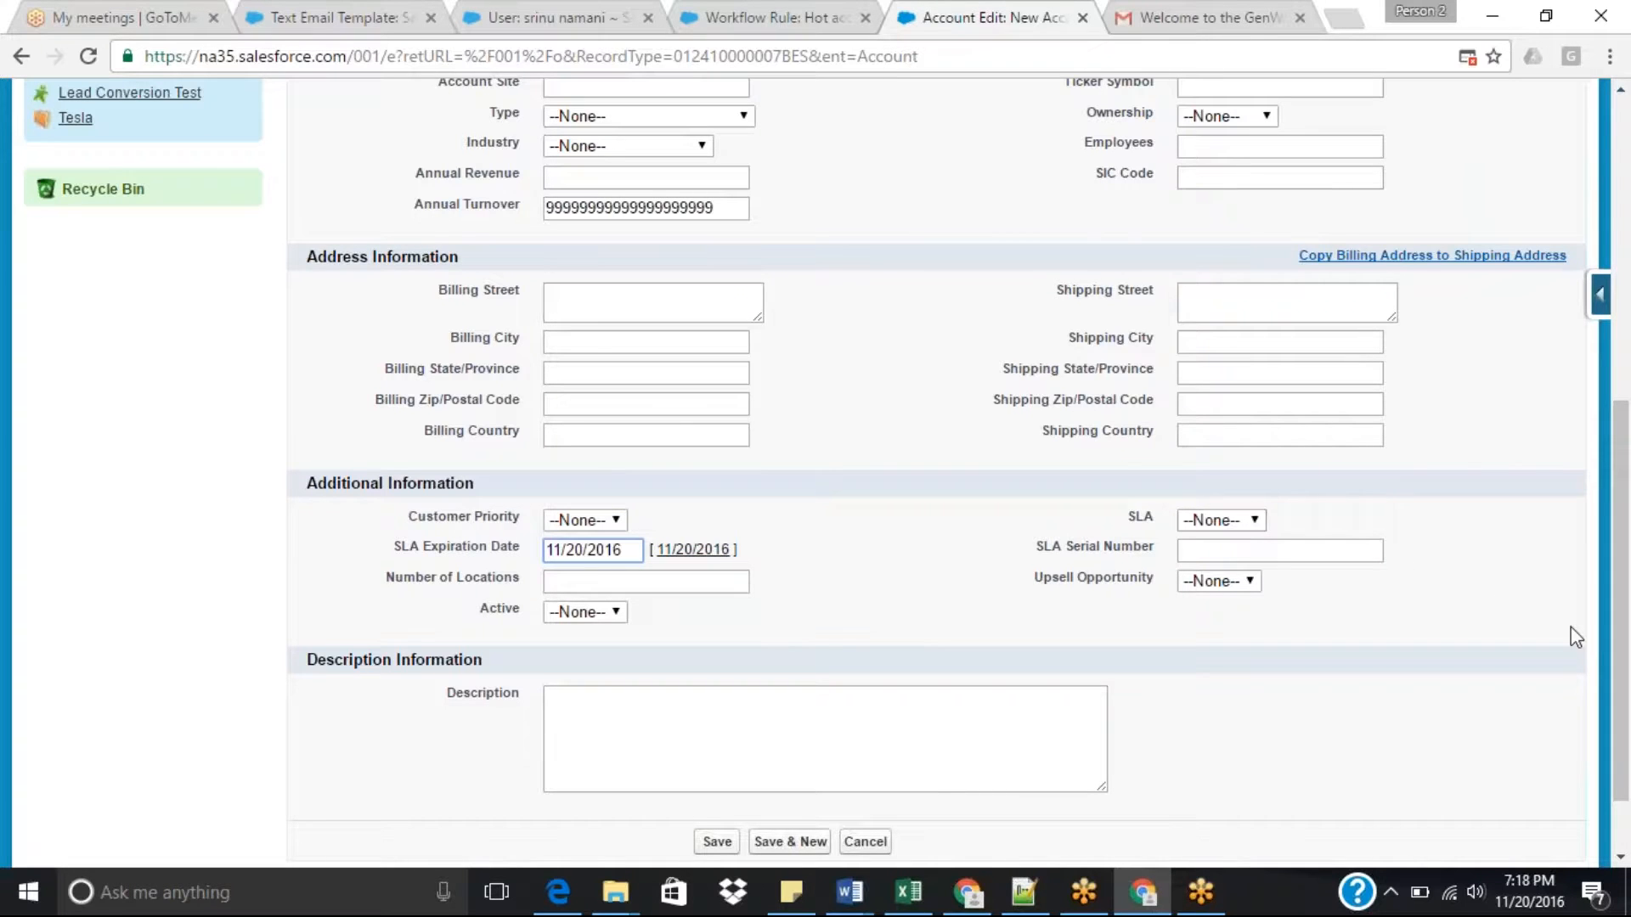
{"action": "left_click", "coordinate": [715, 843]}
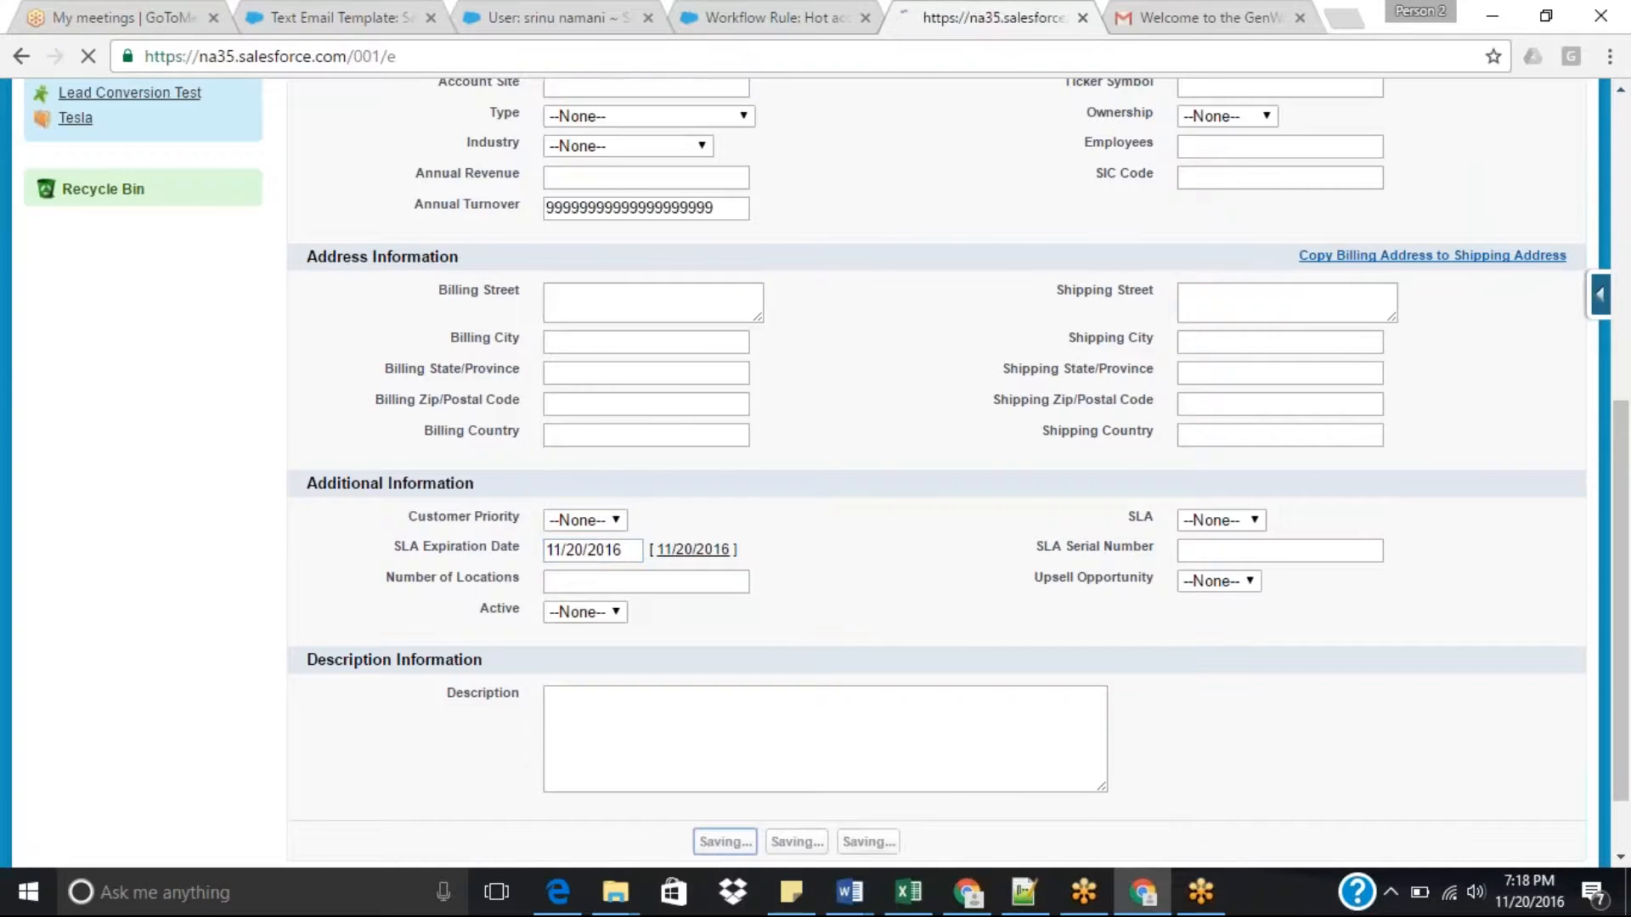
{"action": "left_click_drag", "start_coordinate": [1626, 340], "coordinate": [1627, 442]}
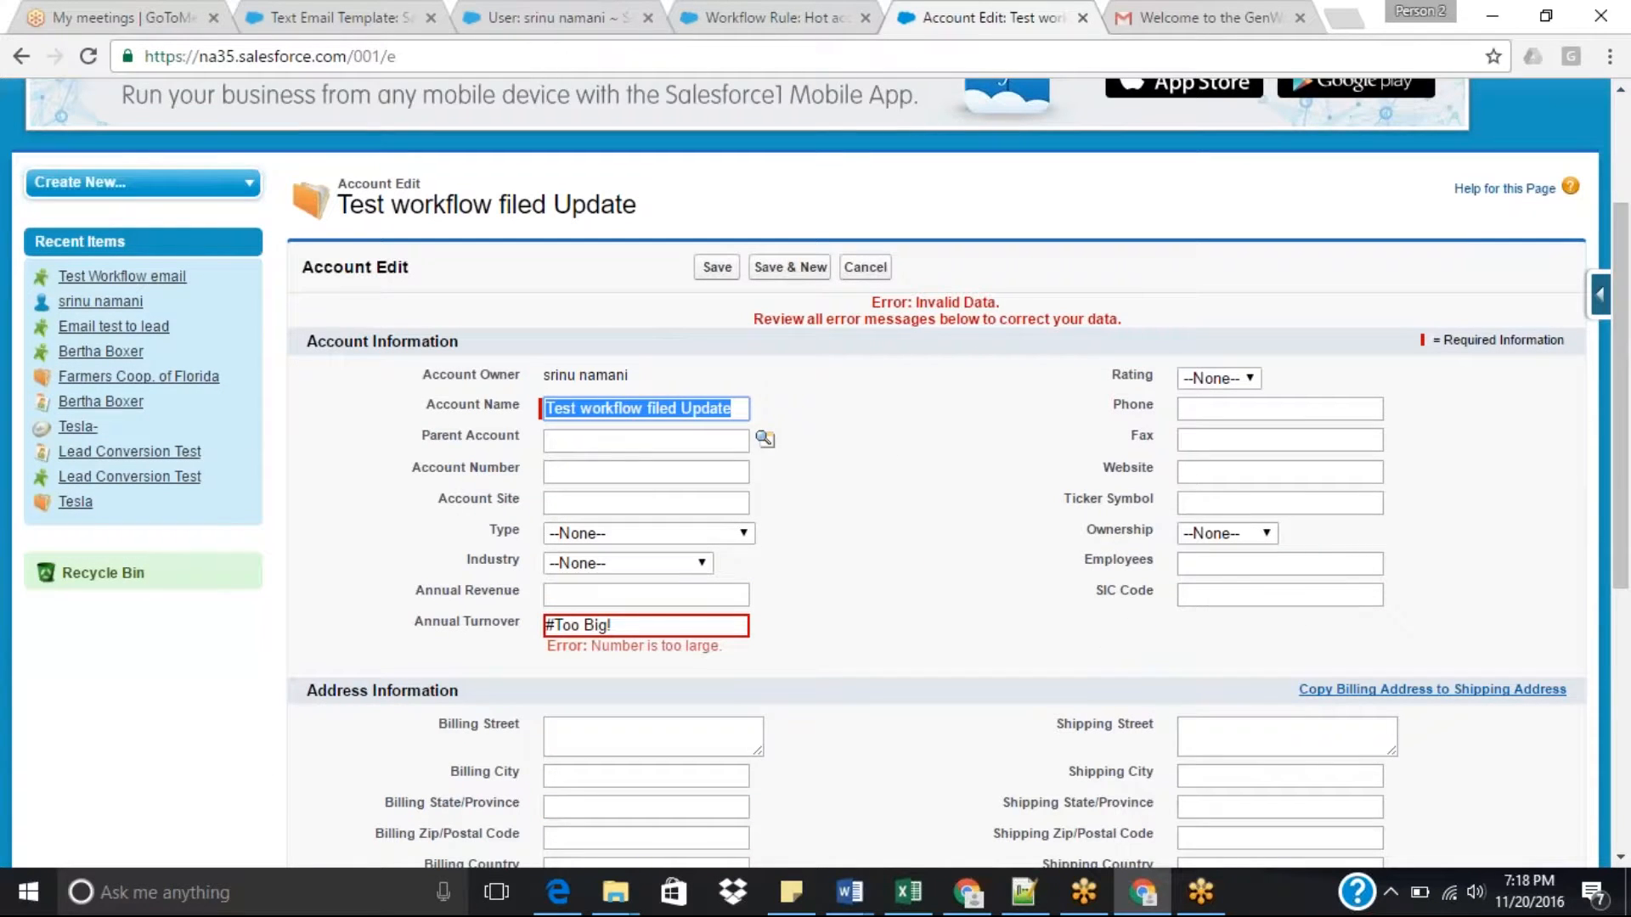
{"action": "left_click_drag", "start_coordinate": [679, 624], "coordinate": [544, 625]}
{"action": "key", "text": "BackSpace"}
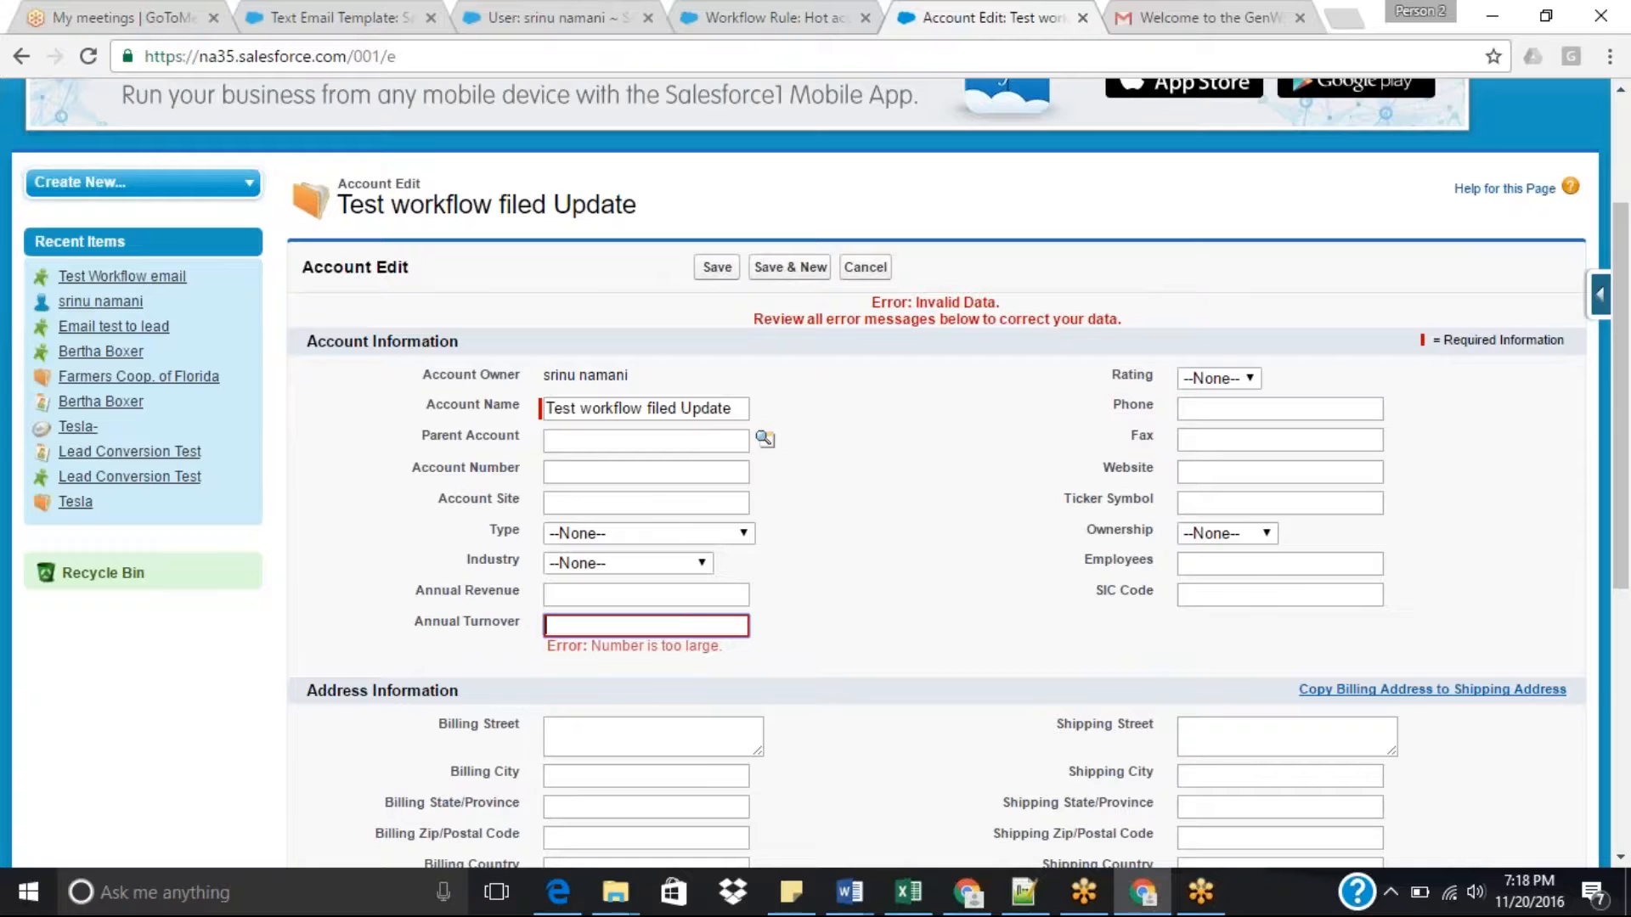
{"action": "type", "text": "99999999999"}
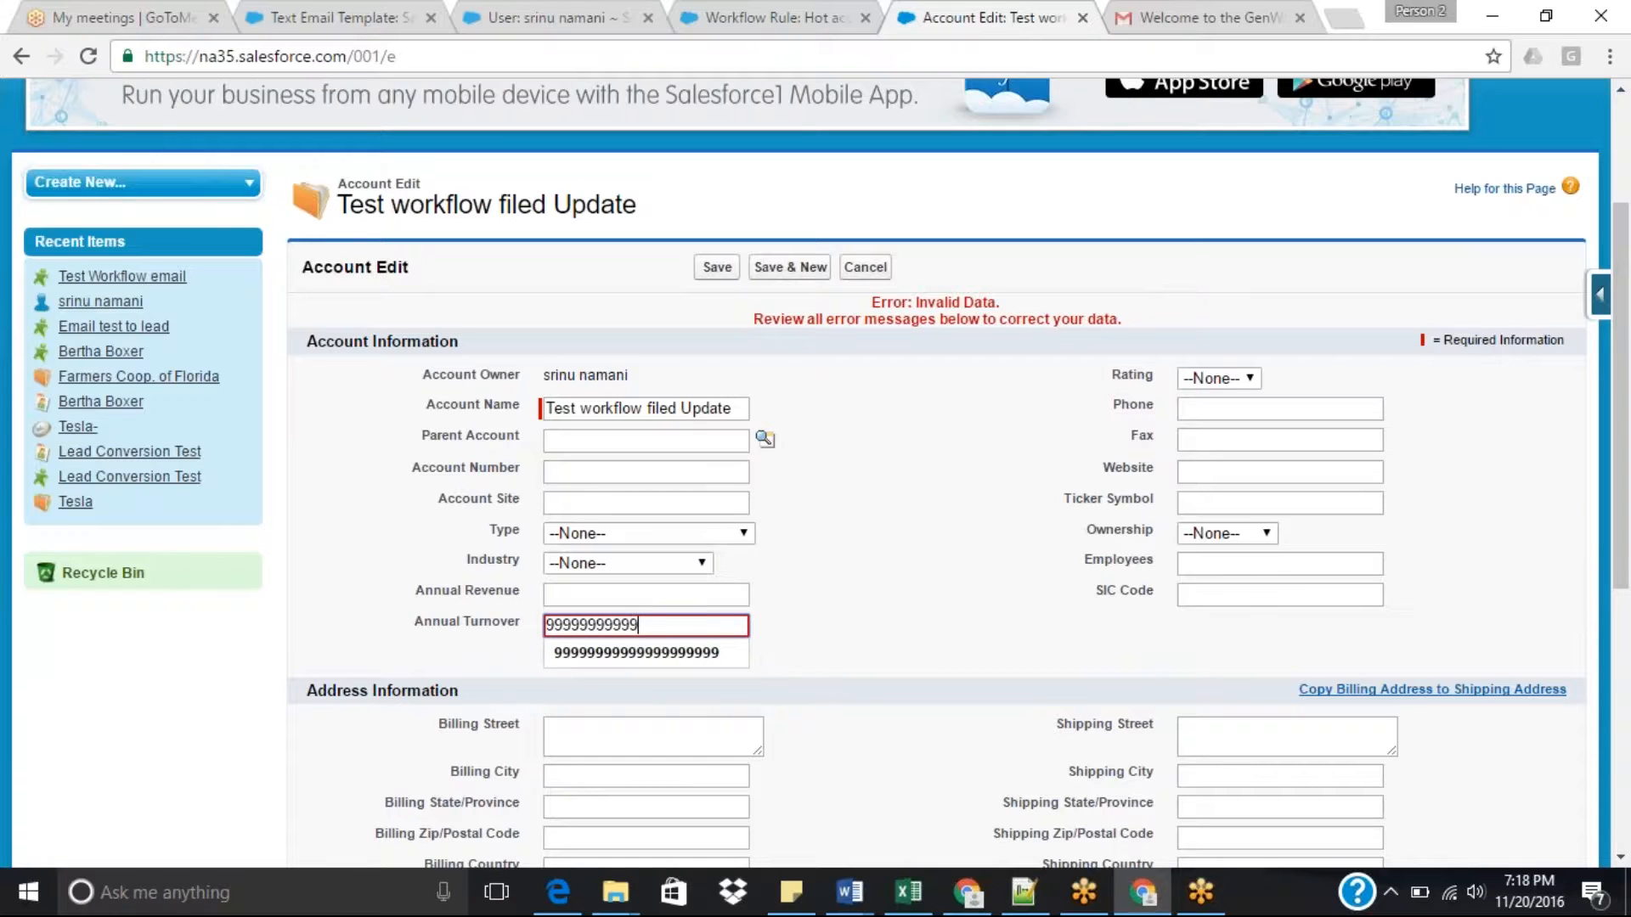
{"action": "type", "text": "0"}
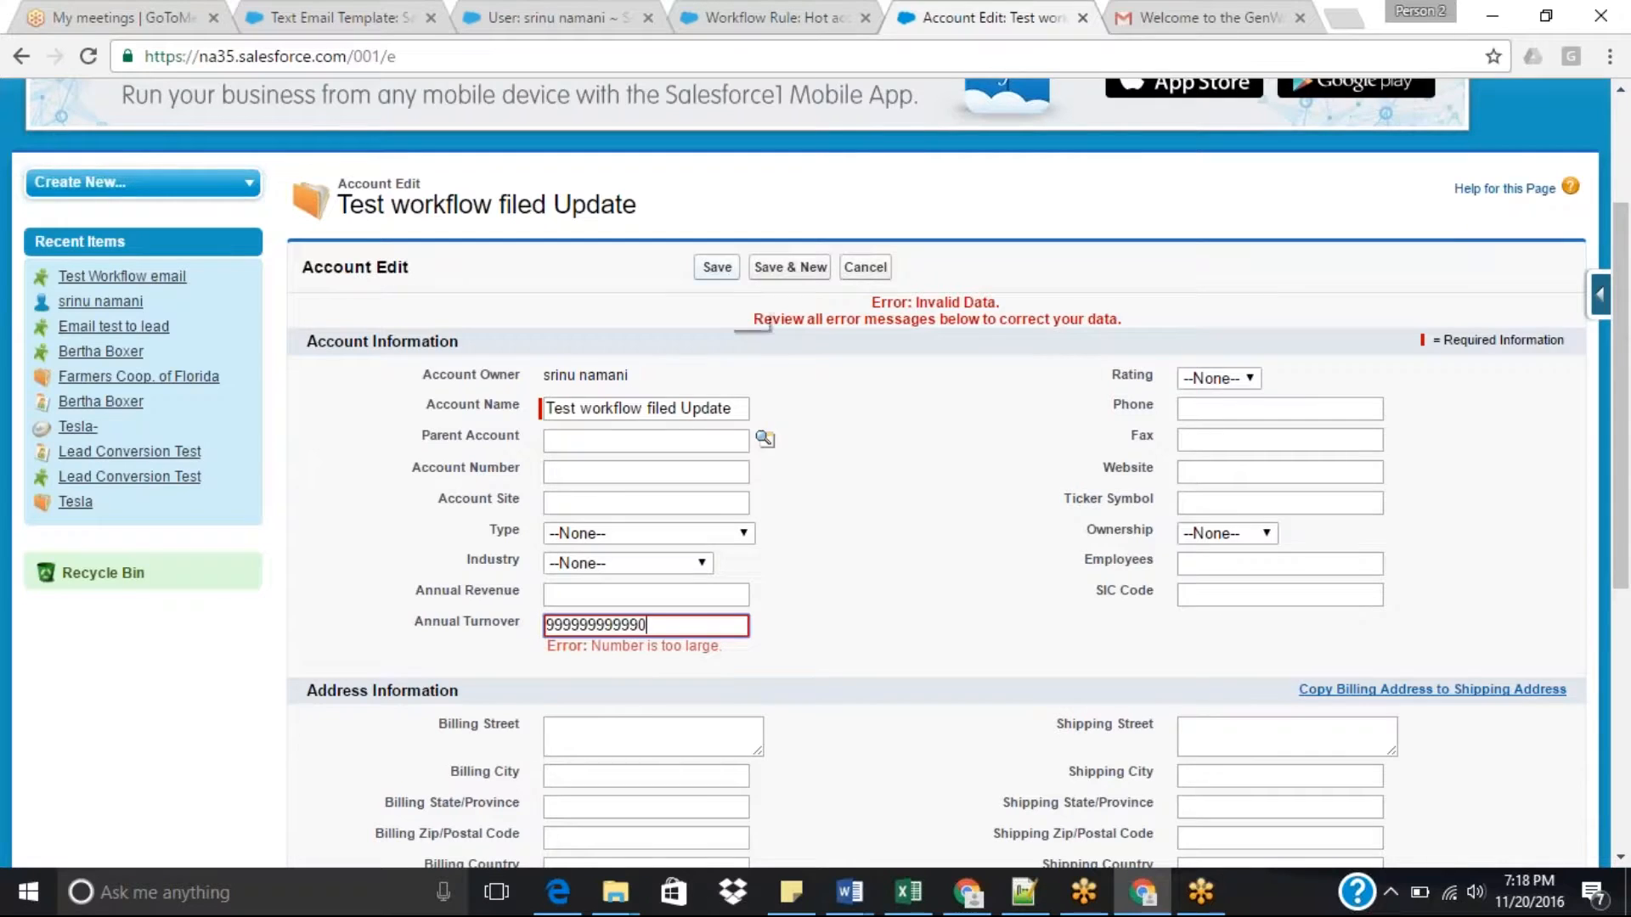
{"action": "left_click", "coordinate": [717, 267]}
{"action": "left_click_drag", "start_coordinate": [1624, 208], "coordinate": [1627, 348]}
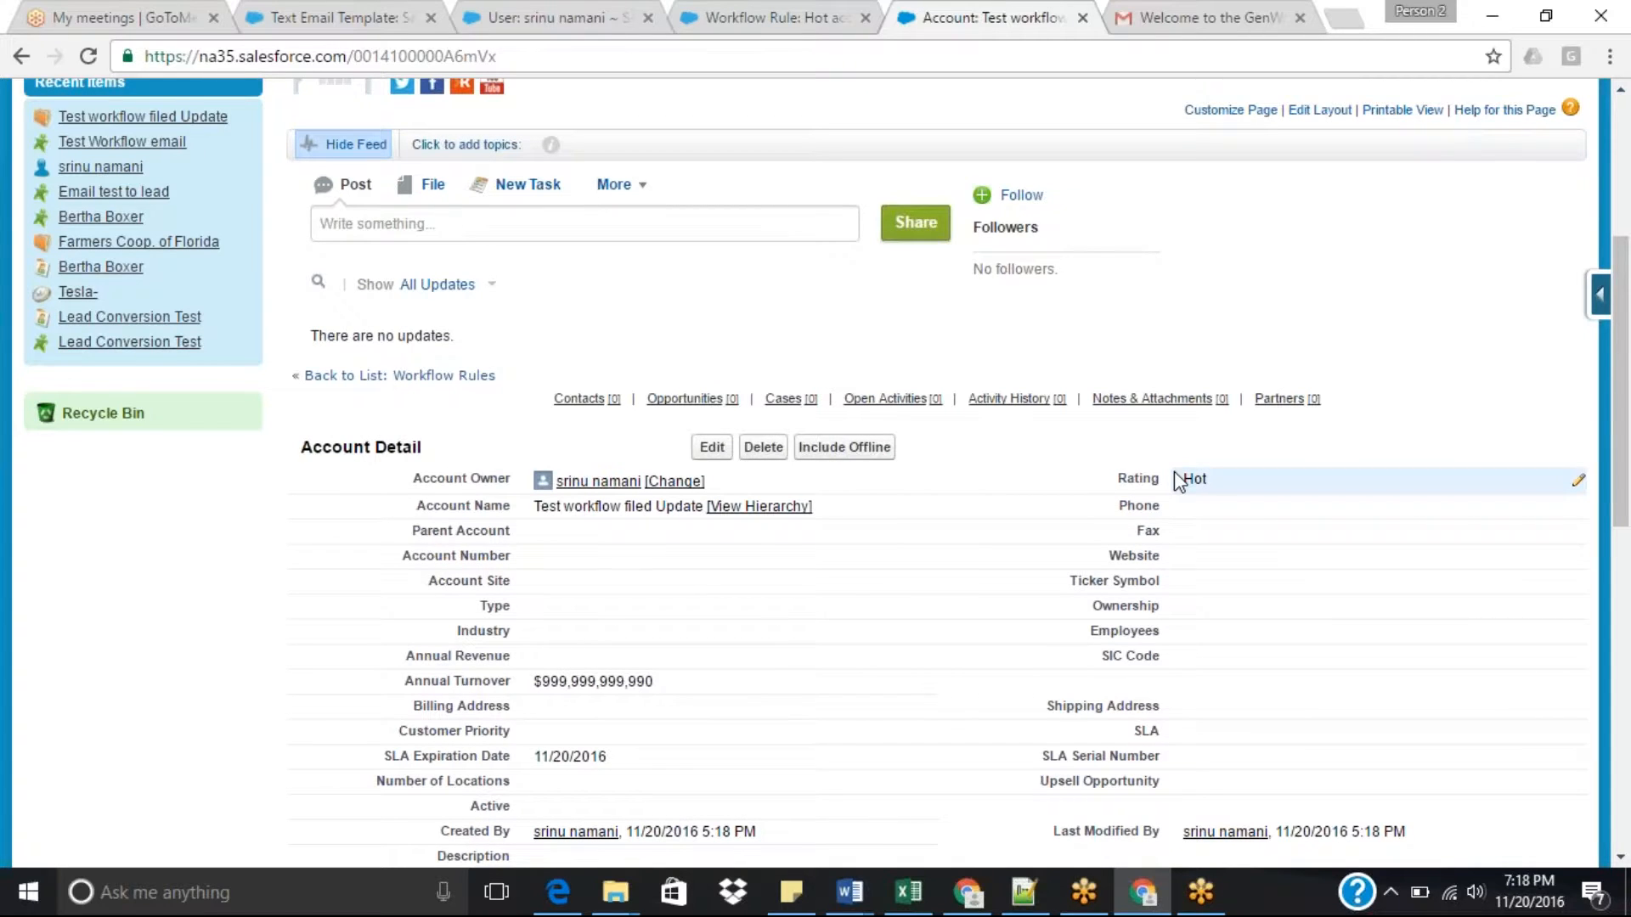
Start another new account and enter "test acc" as the account name.
{"action": "left_click_drag", "start_coordinate": [1626, 345], "coordinate": [1626, 222]}
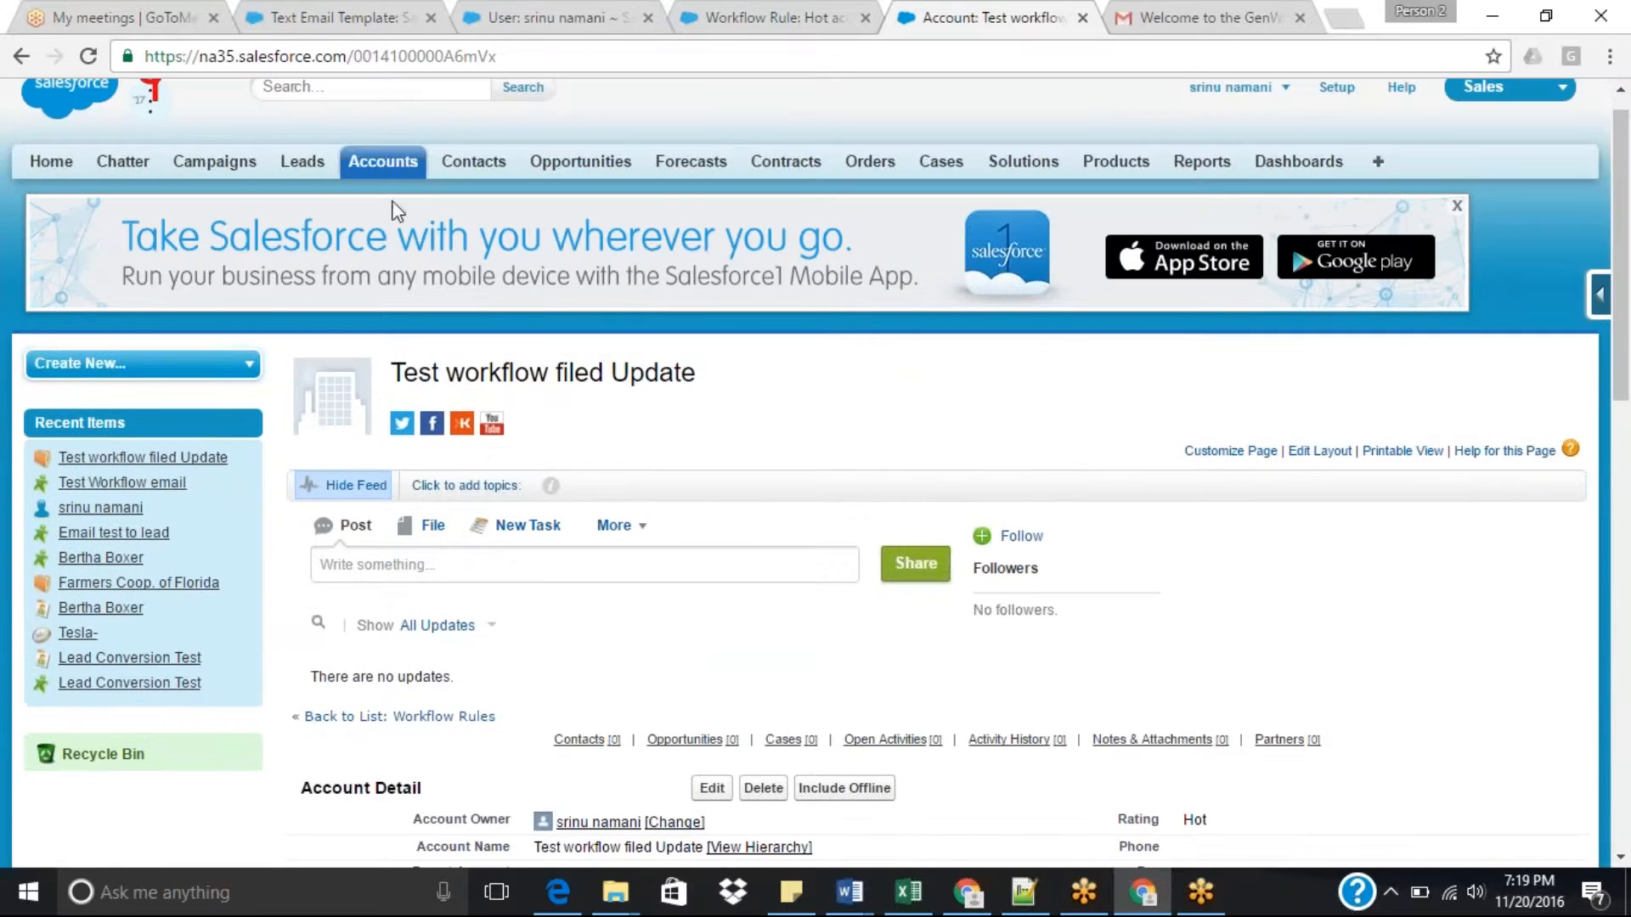
{"action": "left_click", "coordinate": [380, 167]}
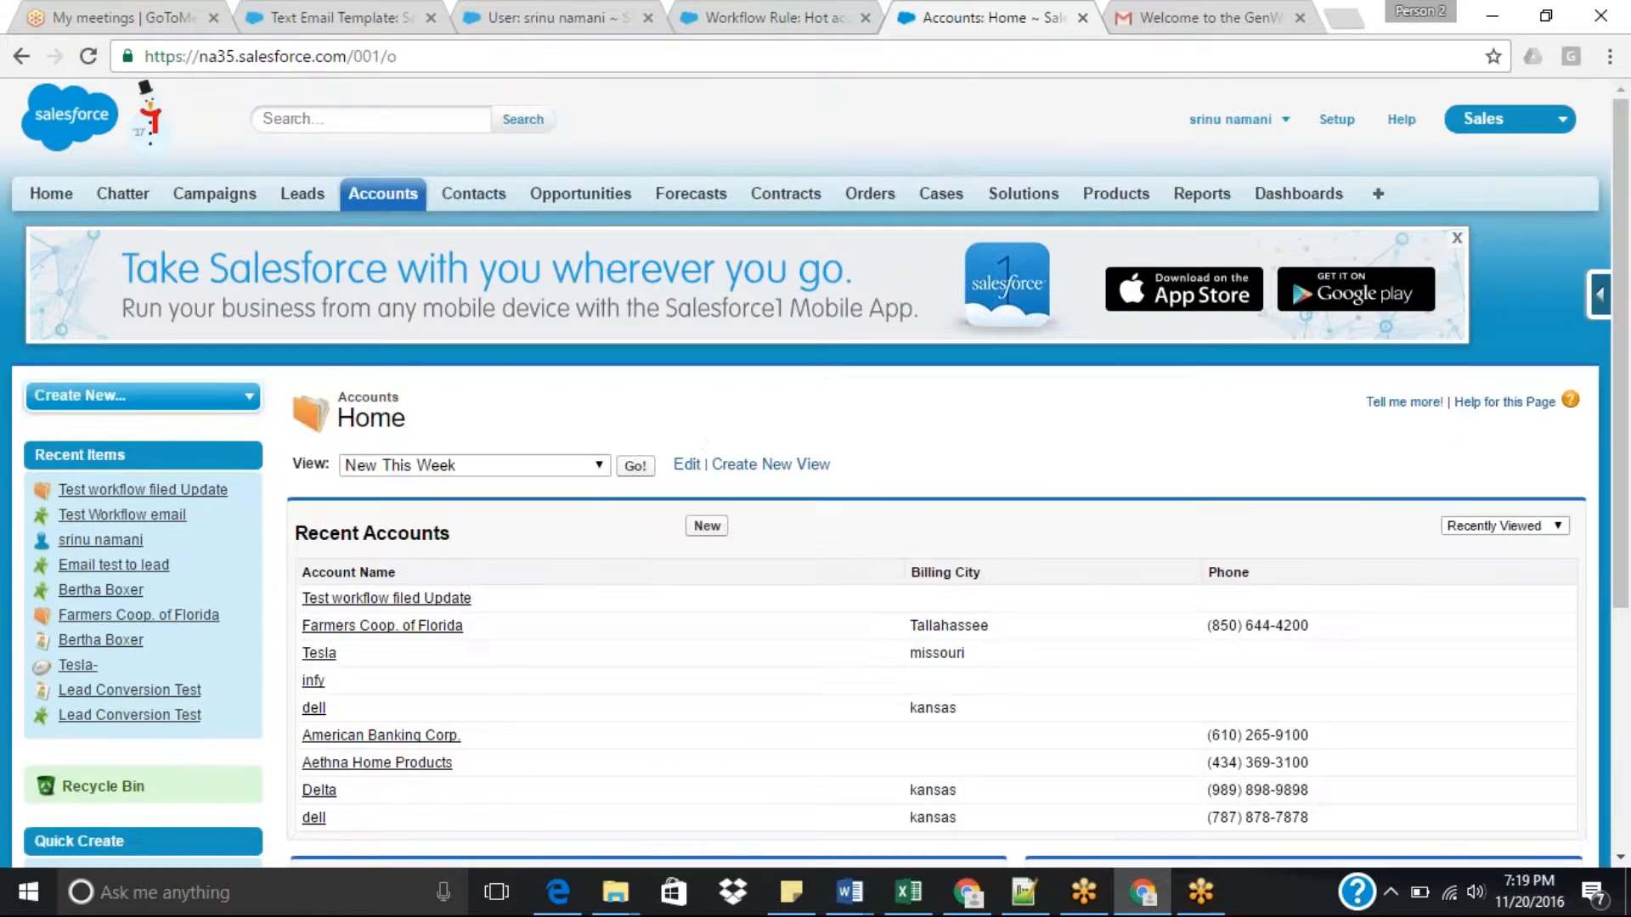
{"action": "left_click", "coordinate": [707, 527]}
{"action": "left_click", "coordinate": [731, 622]}
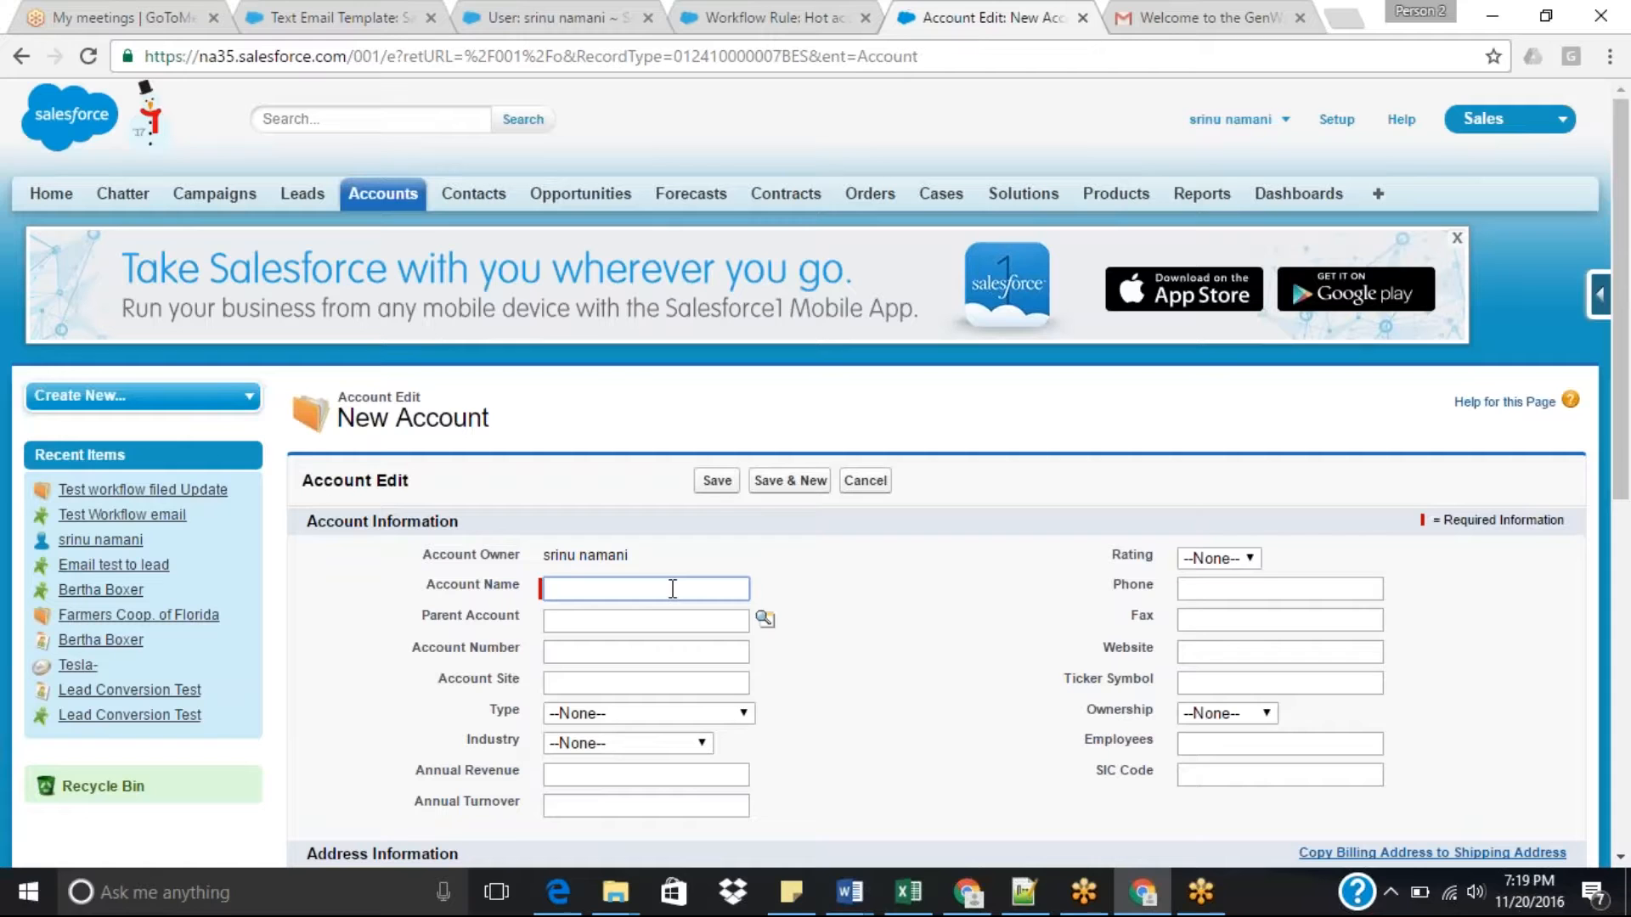
{"action": "type", "text": "test acc"}
{"action": "left_click_drag", "start_coordinate": [1623, 480], "coordinate": [1625, 661]}
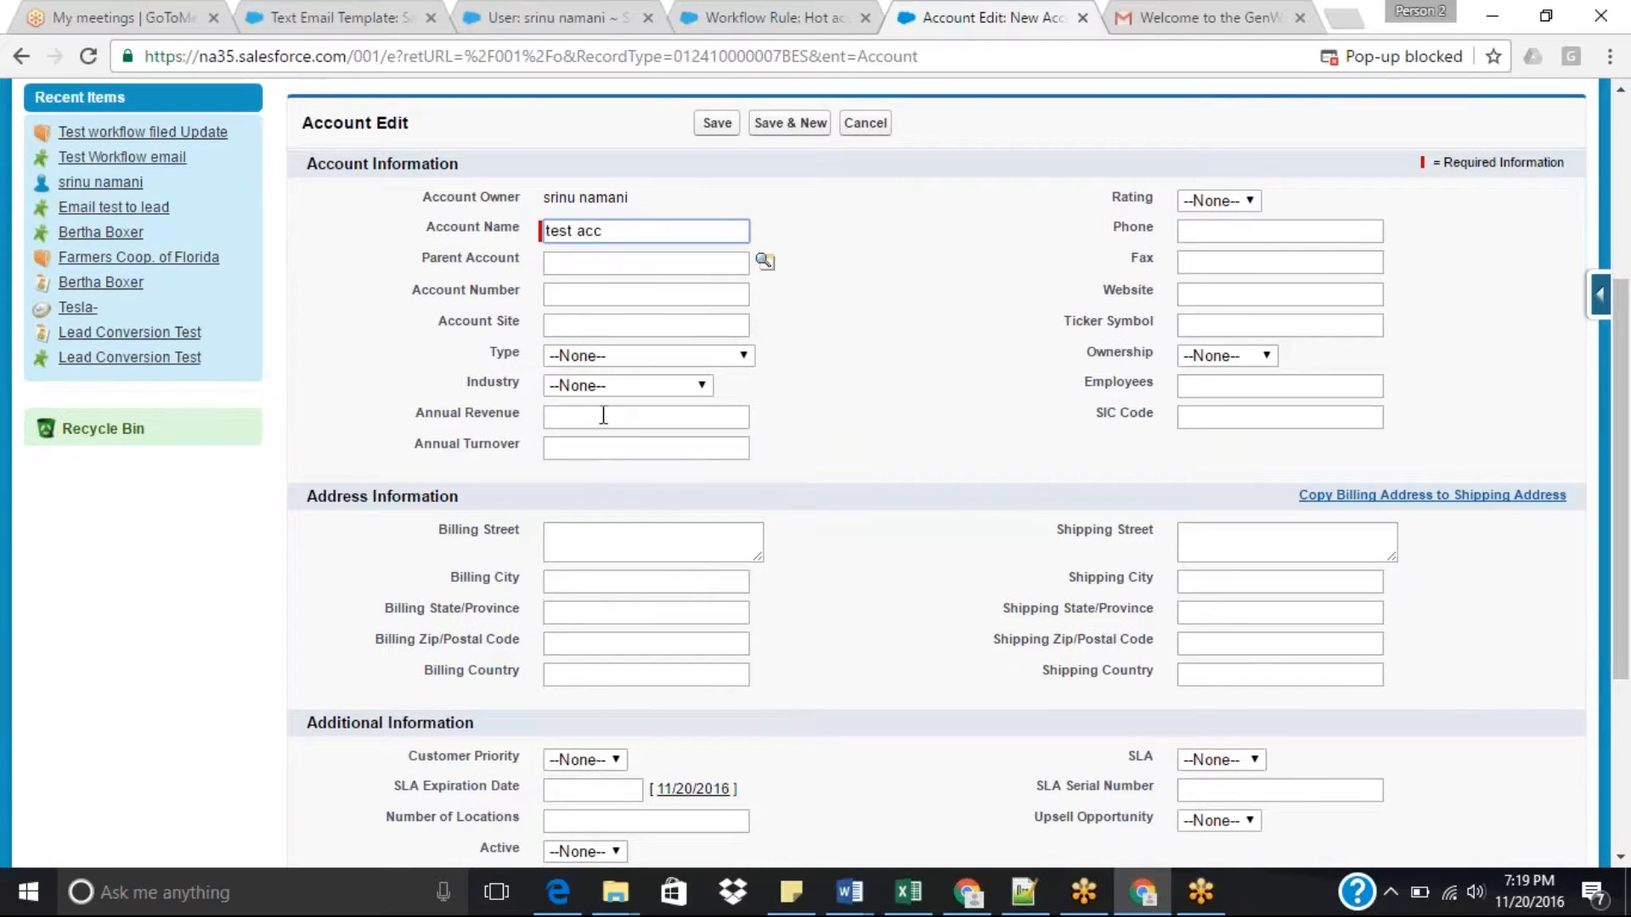
{"action": "left_click", "coordinate": [571, 449]}
{"action": "type", "text": "7777777777777777"}
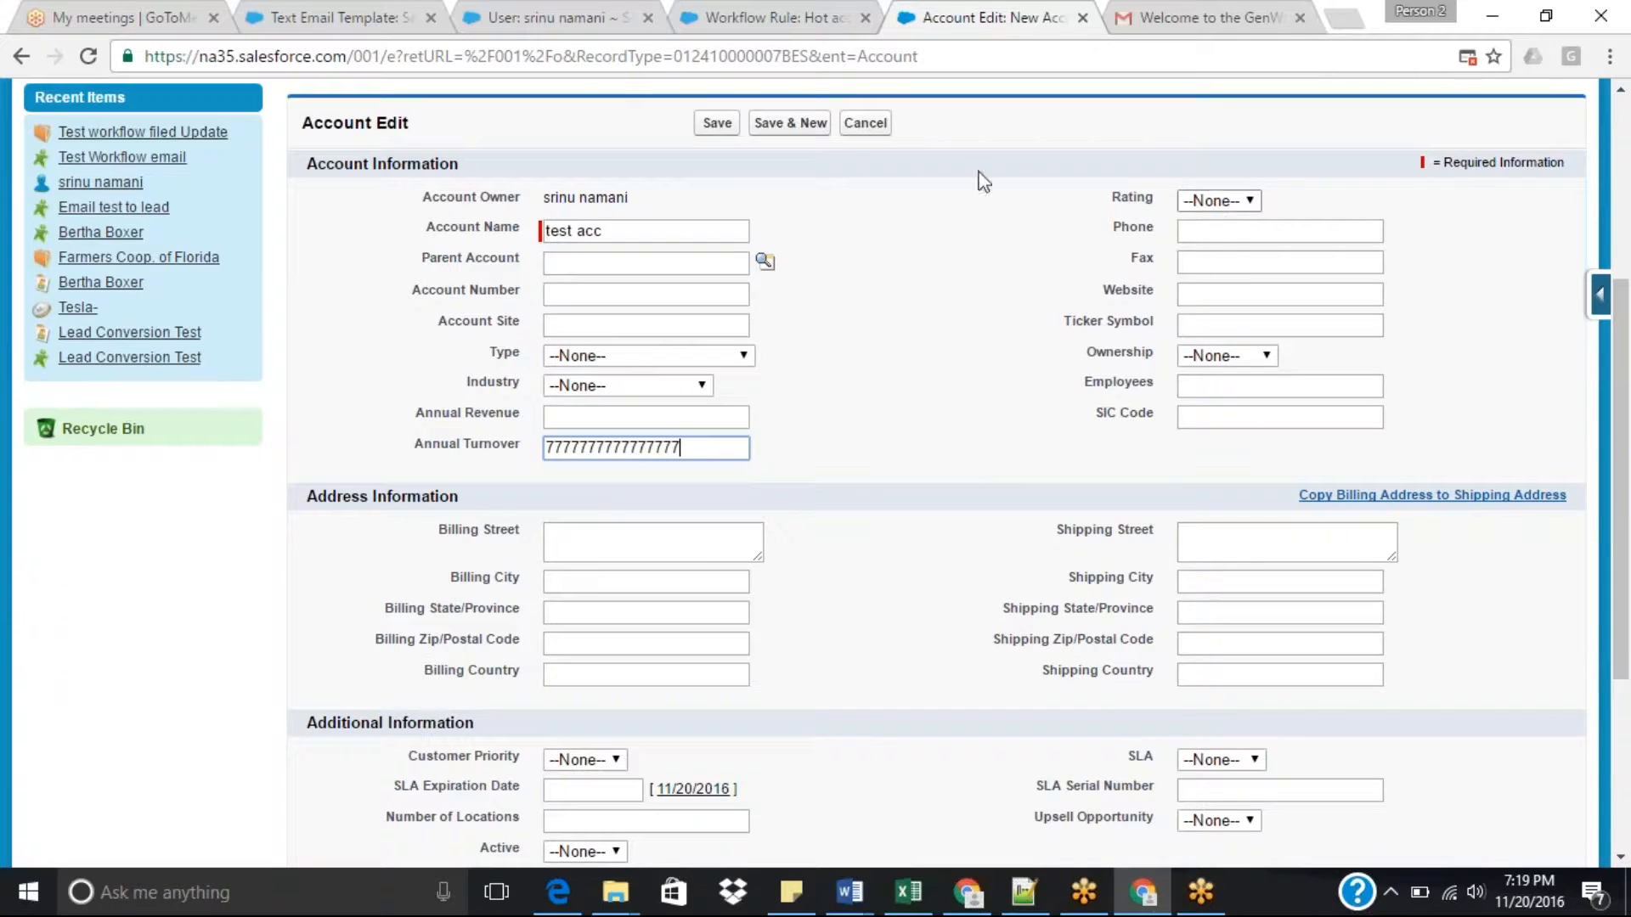
{"action": "left_click", "coordinate": [717, 124]}
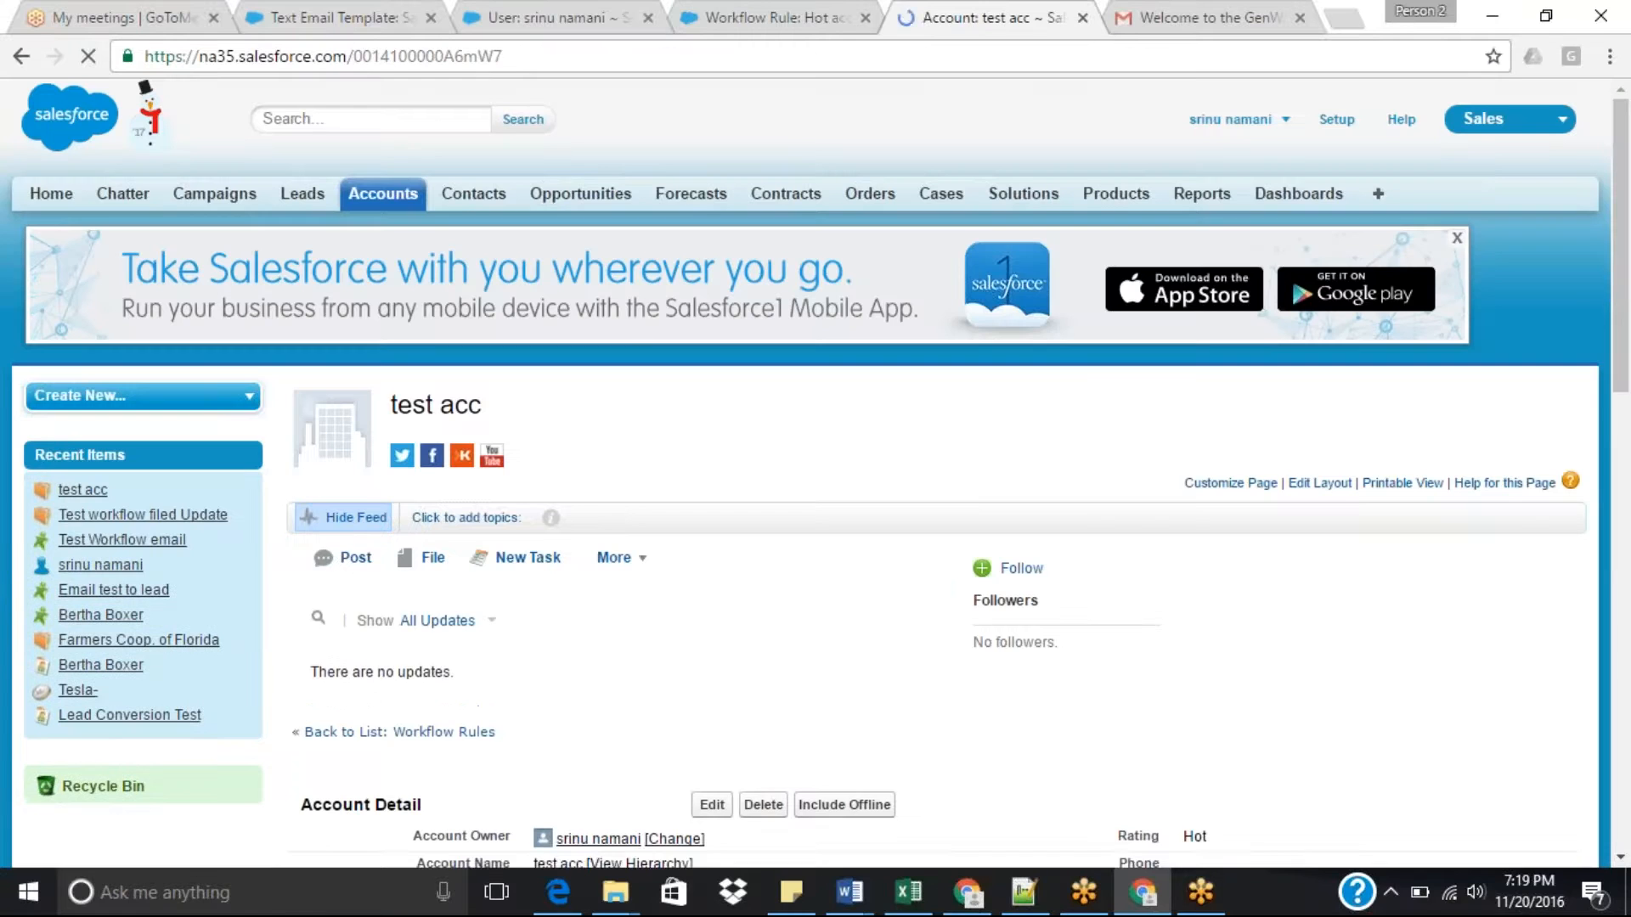
Review the Rating, Annual Turnover and related lists of the saved account "test acc".
{"action": "scroll", "coordinate": [1627, 387], "scroll_direction": "down", "scroll_amount": 5}
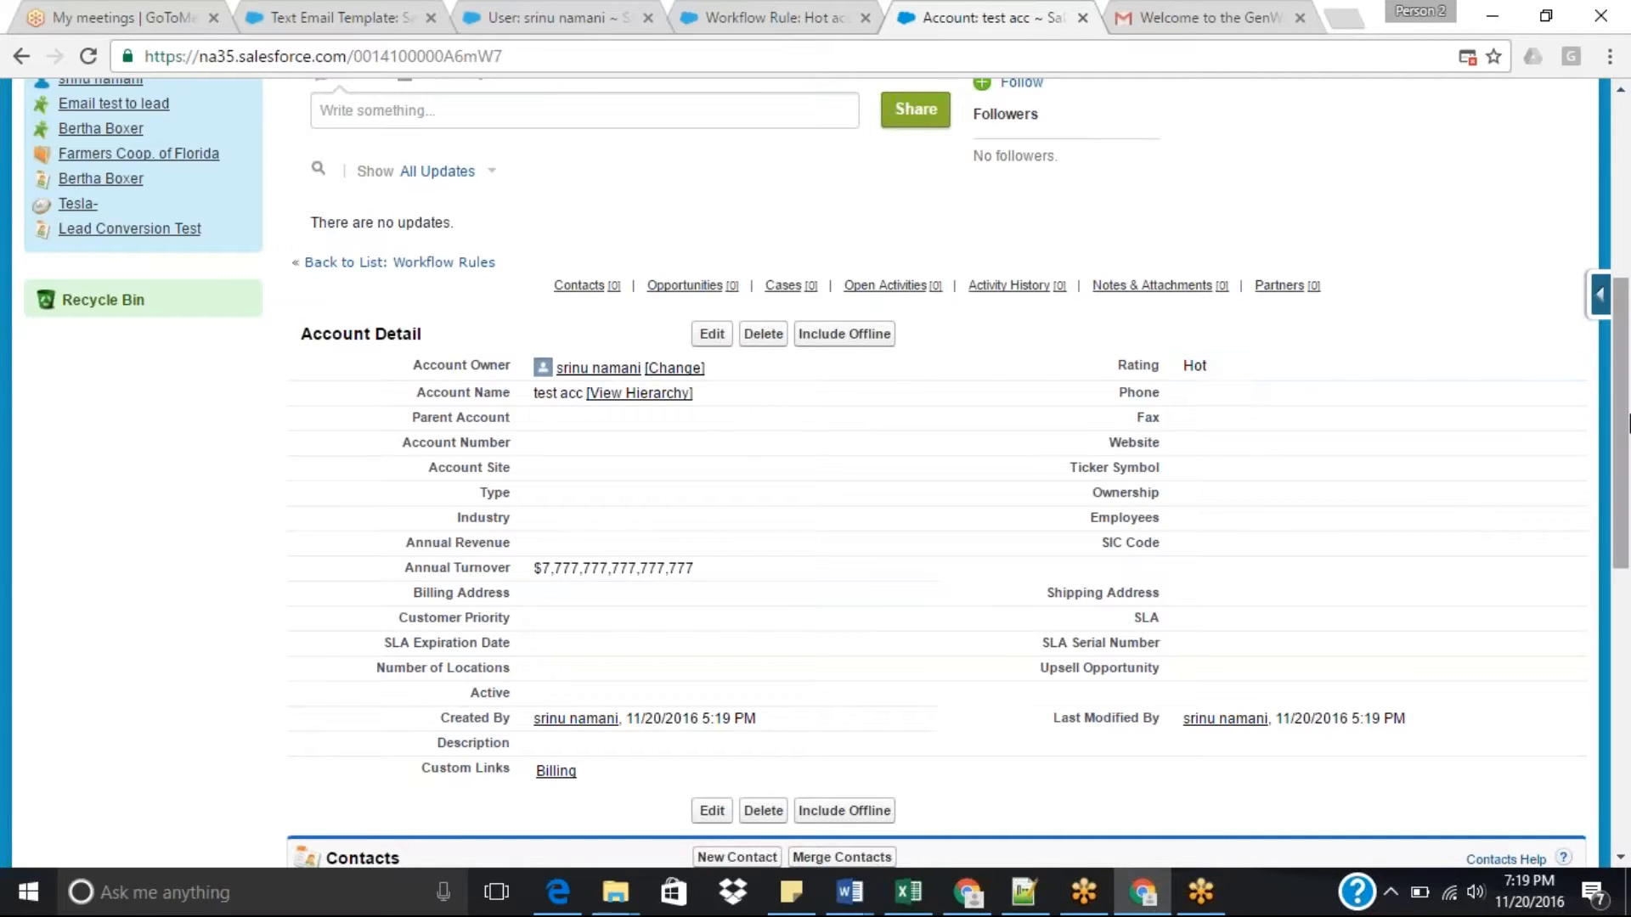
{"action": "left_click_drag", "start_coordinate": [1628, 423], "coordinate": [1627, 442]}
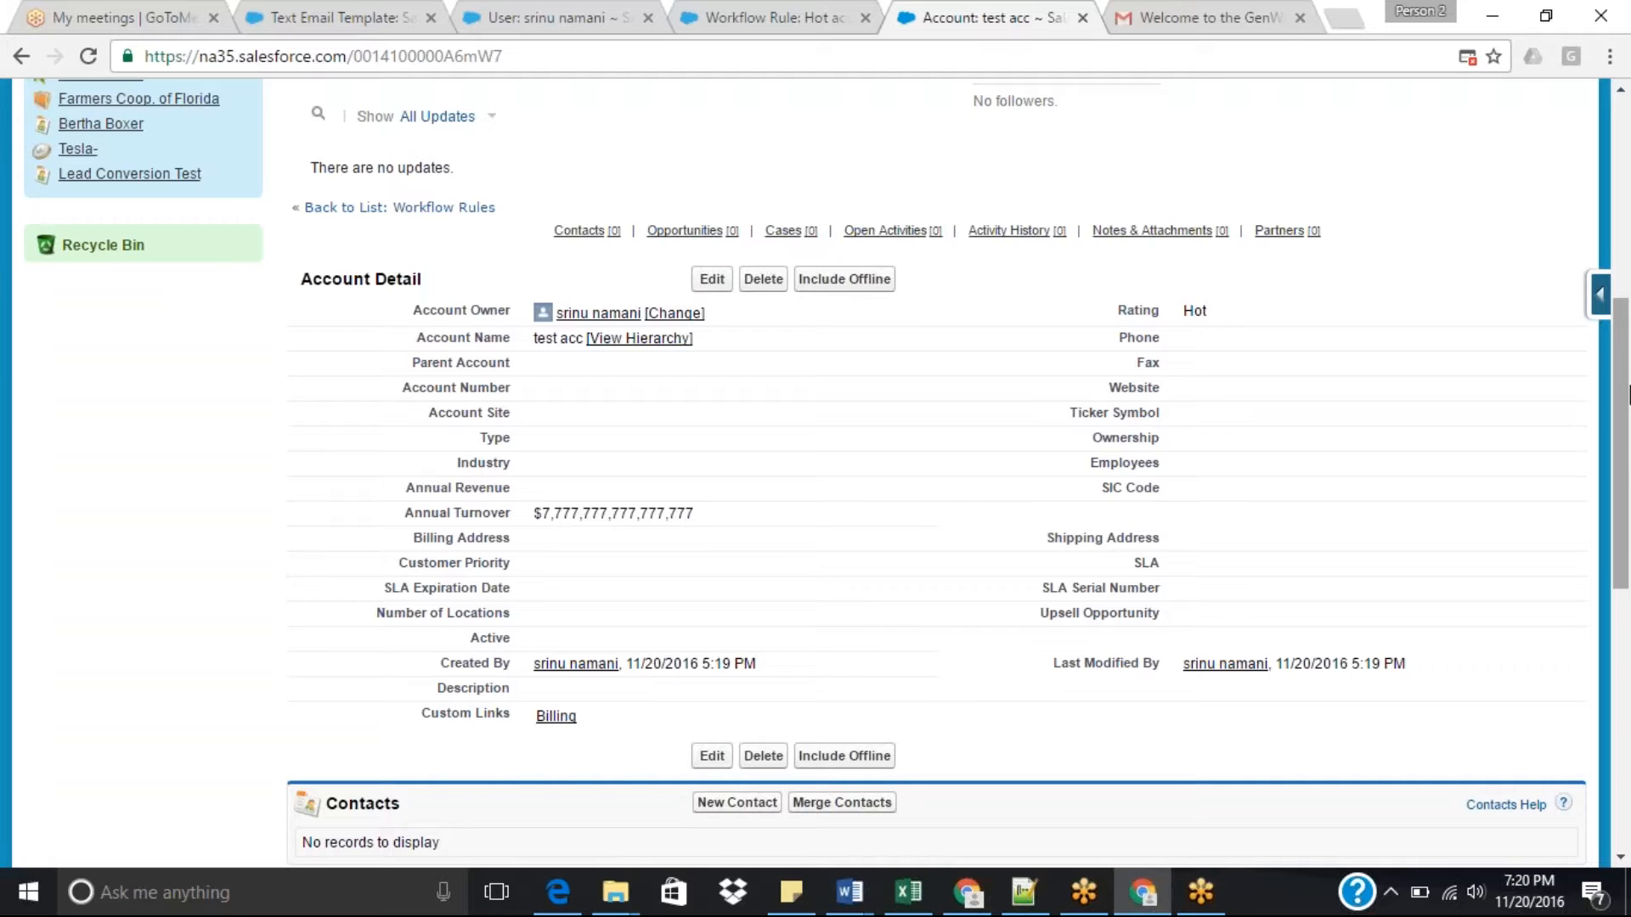
{"action": "left_click_drag", "start_coordinate": [1628, 393], "coordinate": [1629, 656]}
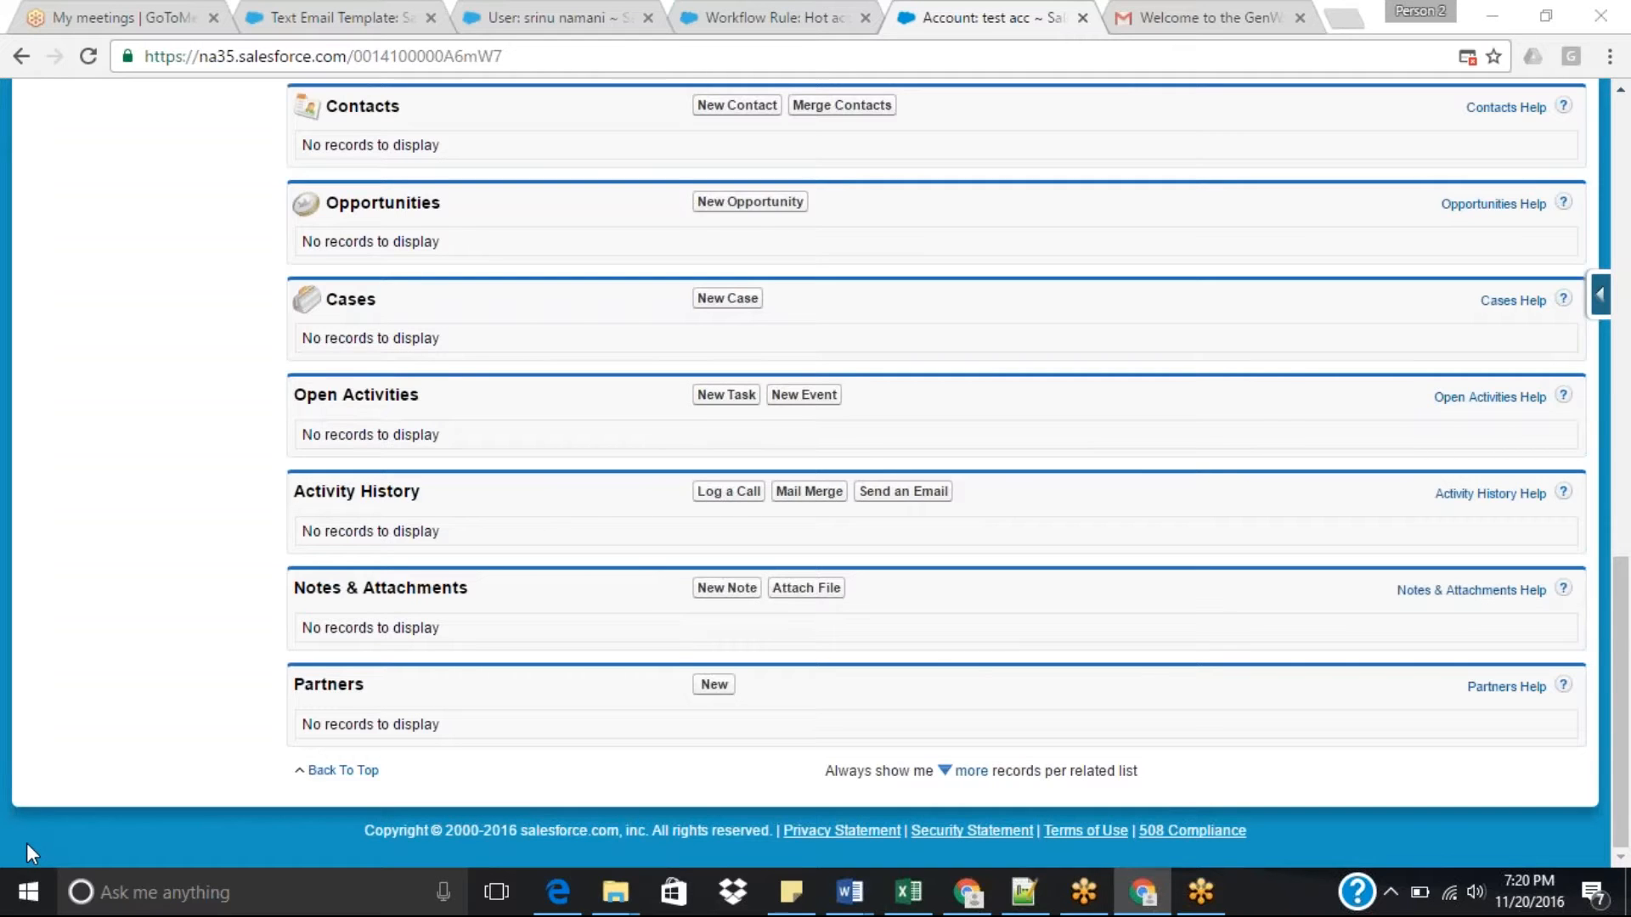
{"action": "left_click_drag", "start_coordinate": [1629, 651], "coordinate": [1628, 282]}
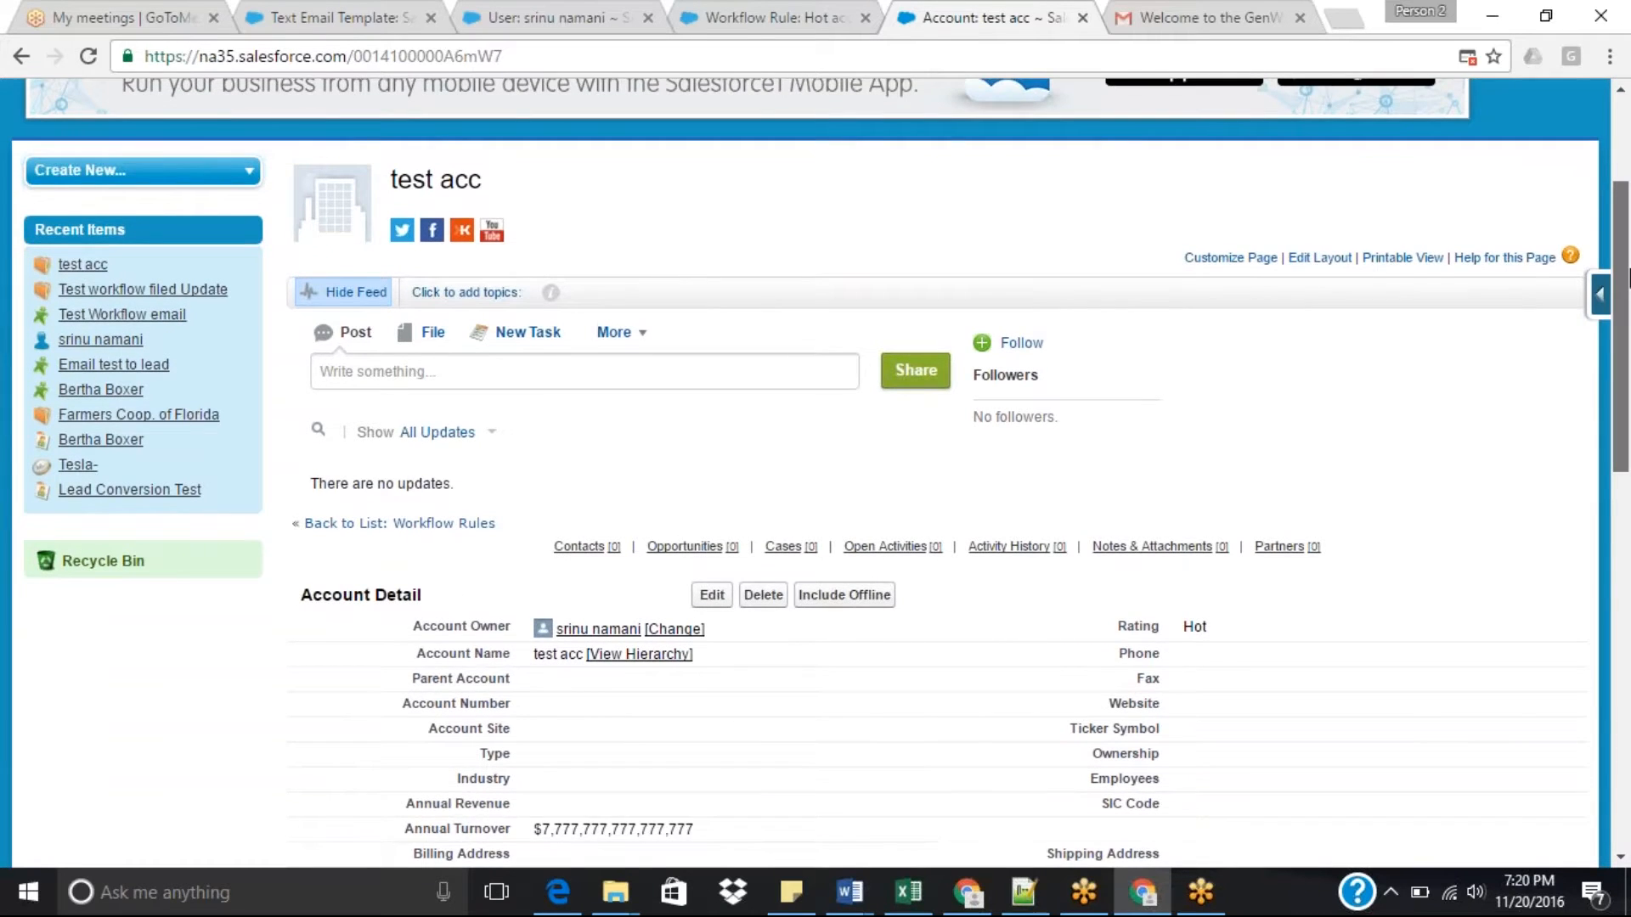
{"action": "left_click_drag", "start_coordinate": [1628, 276], "coordinate": [1628, 270]}
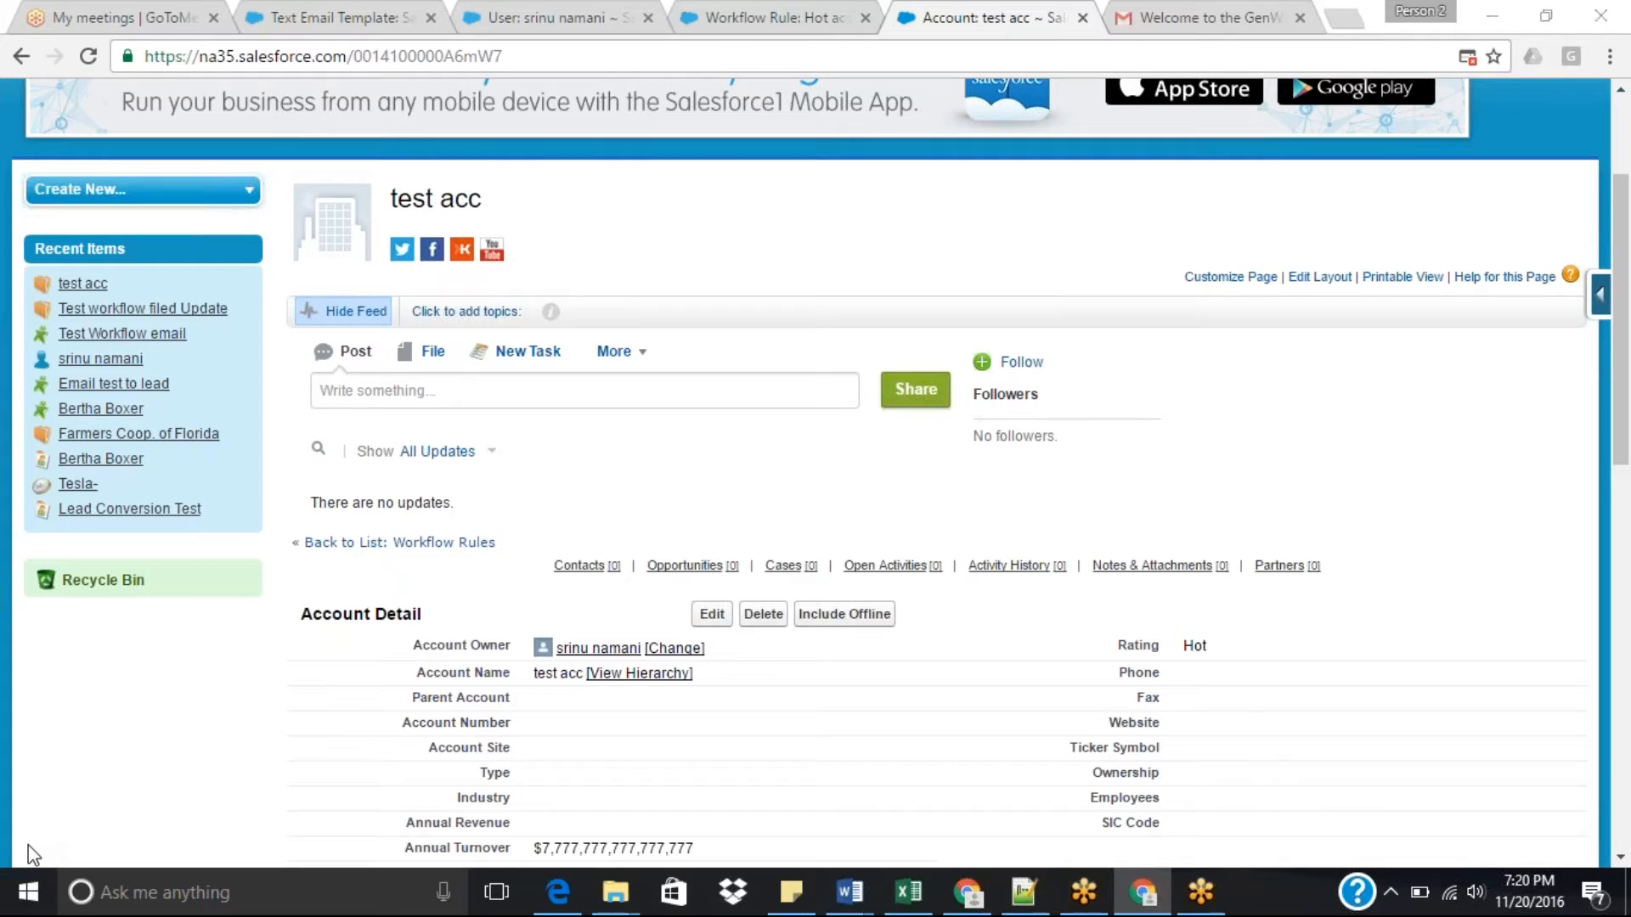
{"action": "left_click", "coordinate": [198, 740]}
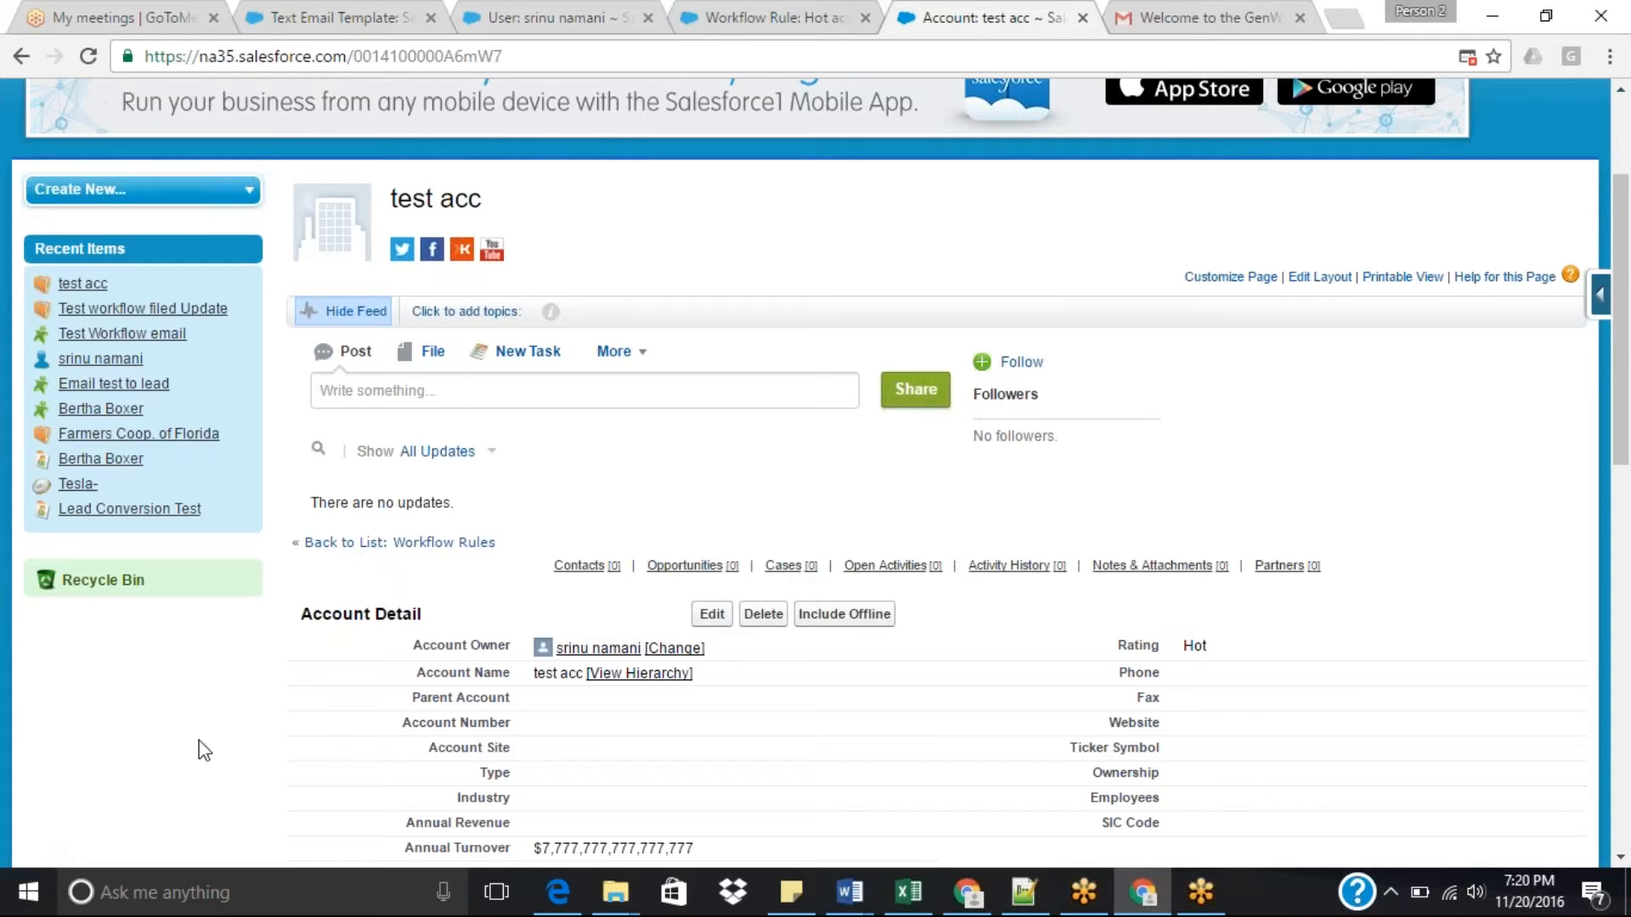